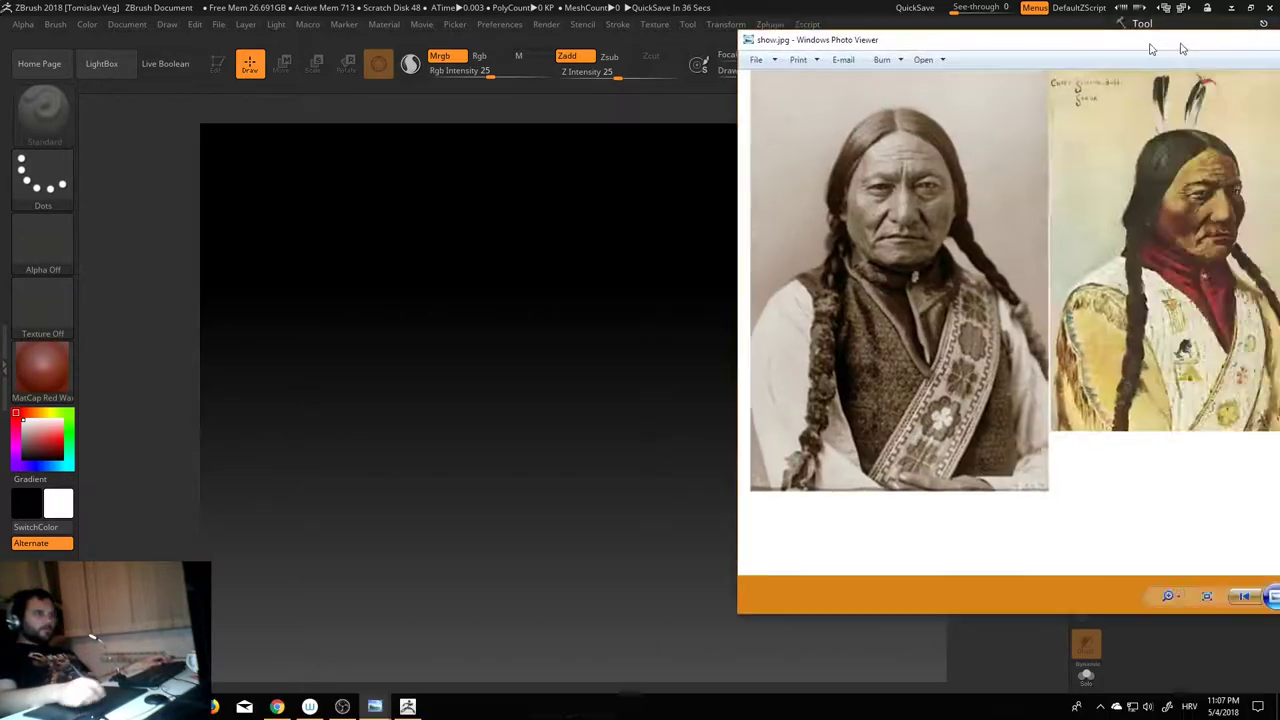
Review the portrait reference photos full-screen, then move the viewer aside.
{"action": "left_click_drag", "start_coordinate": [1275, 40], "coordinate": [585, 86]}
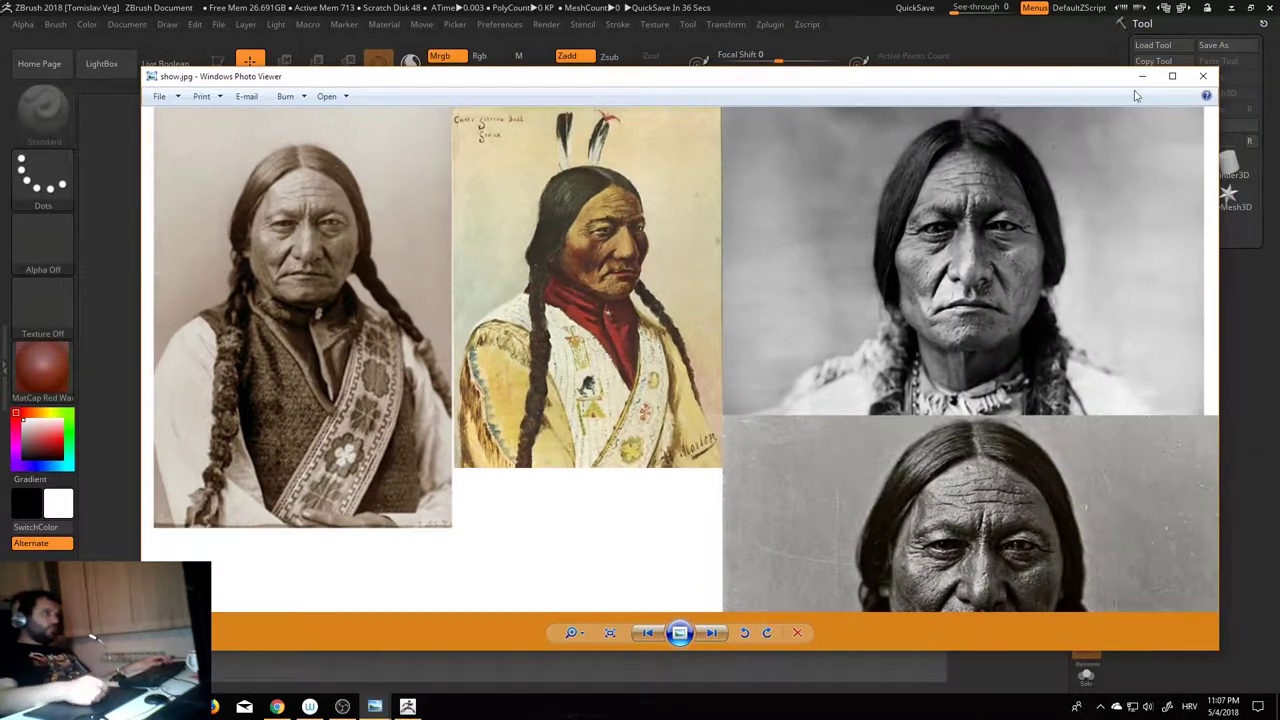
{"action": "left_click", "coordinate": [1172, 77]}
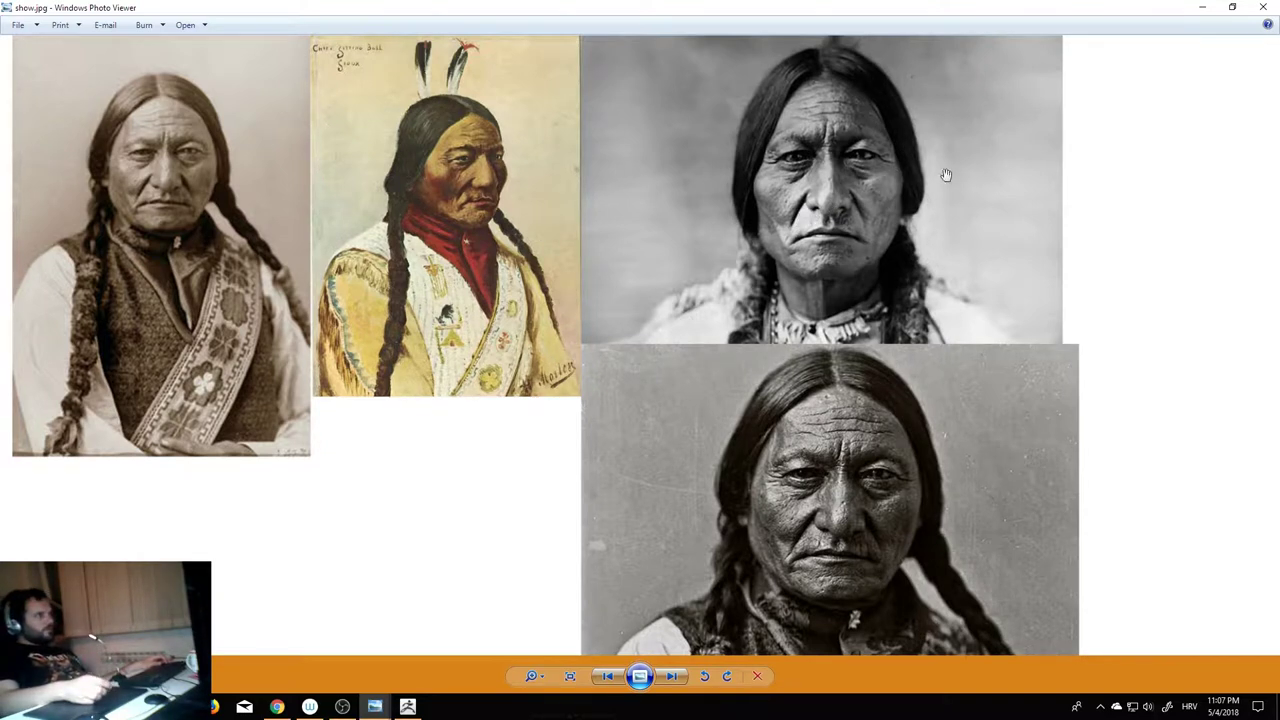
{"action": "left_click_drag", "start_coordinate": [737, 190], "coordinate": [800, 200]}
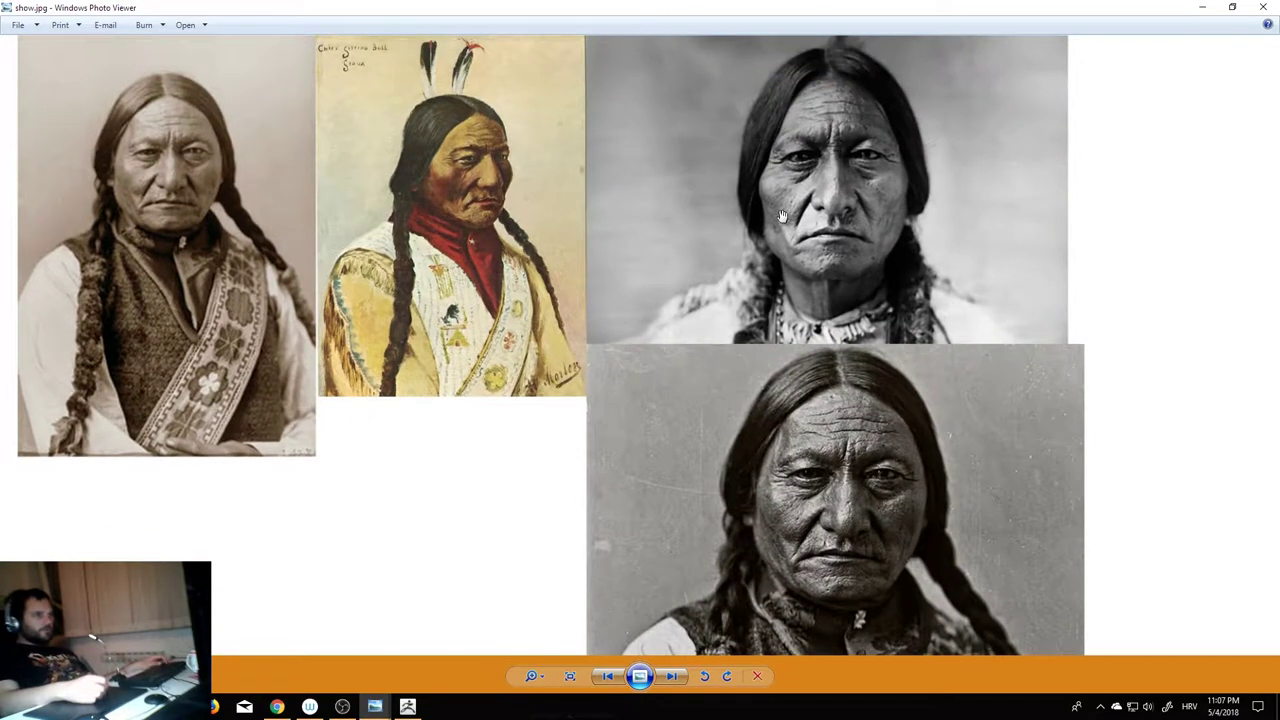
{"action": "left_click_drag", "start_coordinate": [783, 216], "coordinate": [787, 202]}
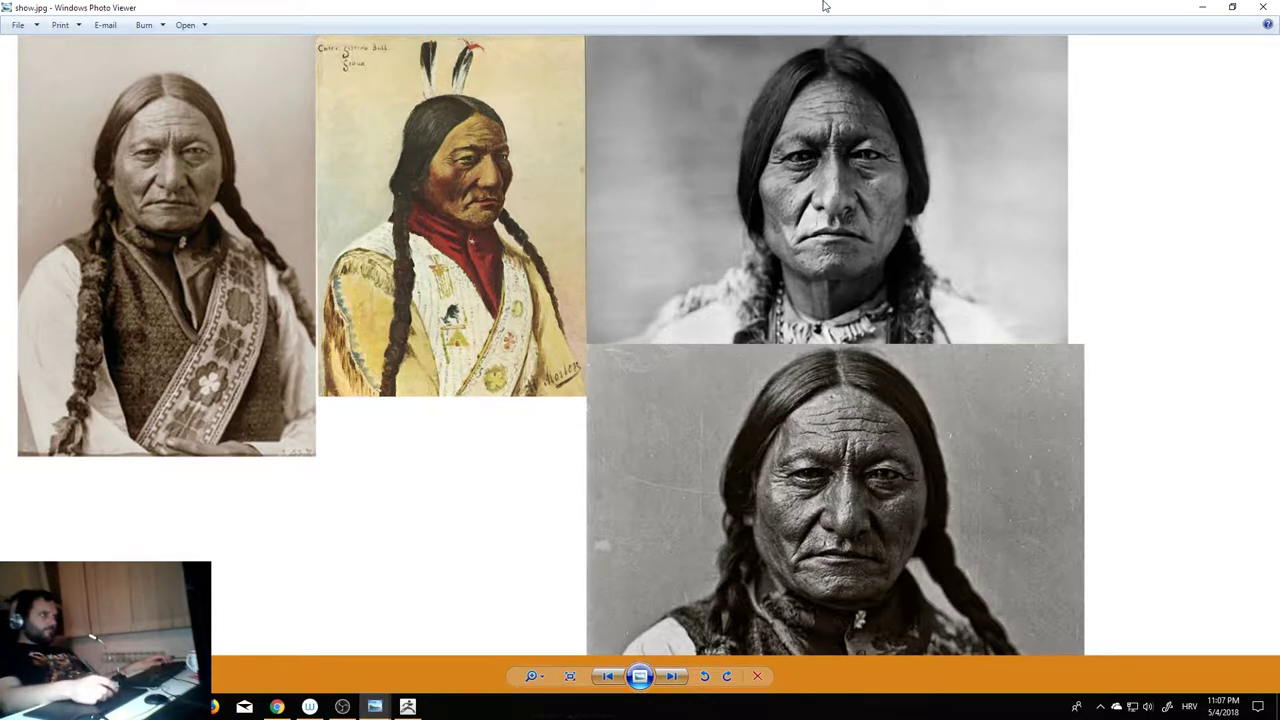
{"action": "left_click", "coordinate": [1238, 8]}
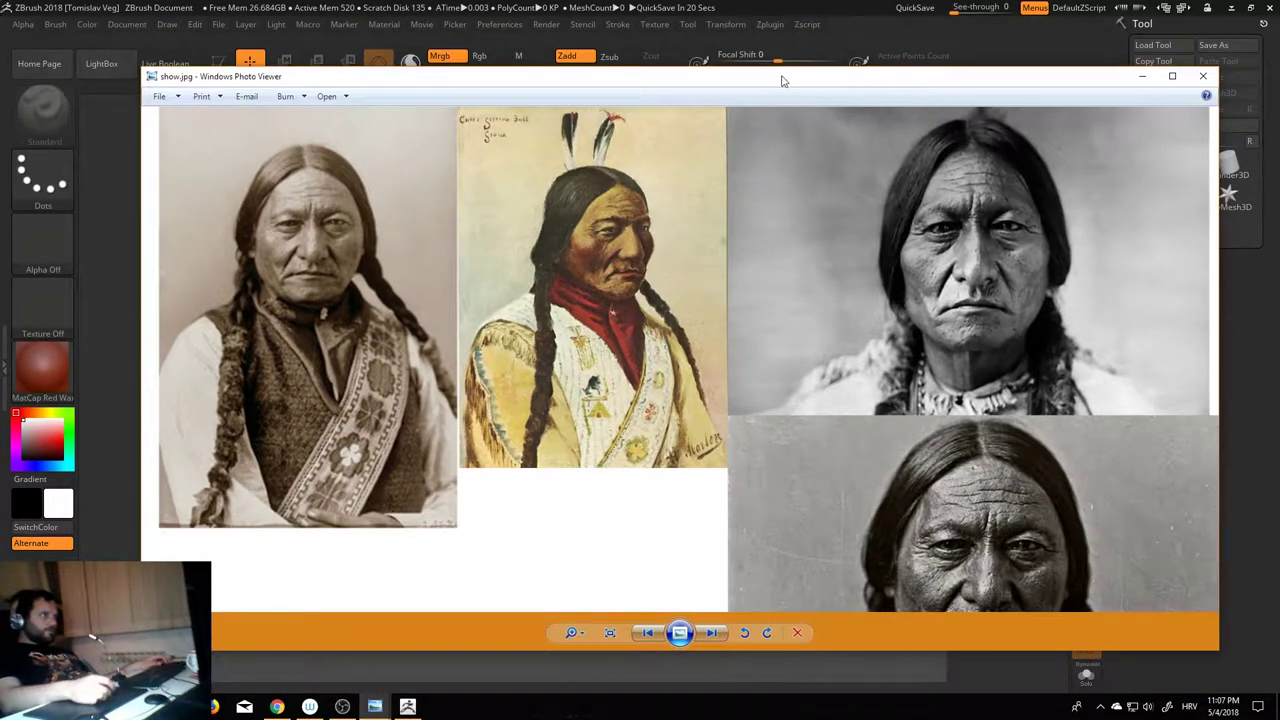
{"action": "left_click_drag", "start_coordinate": [845, 80], "coordinate": [1279, 250]}
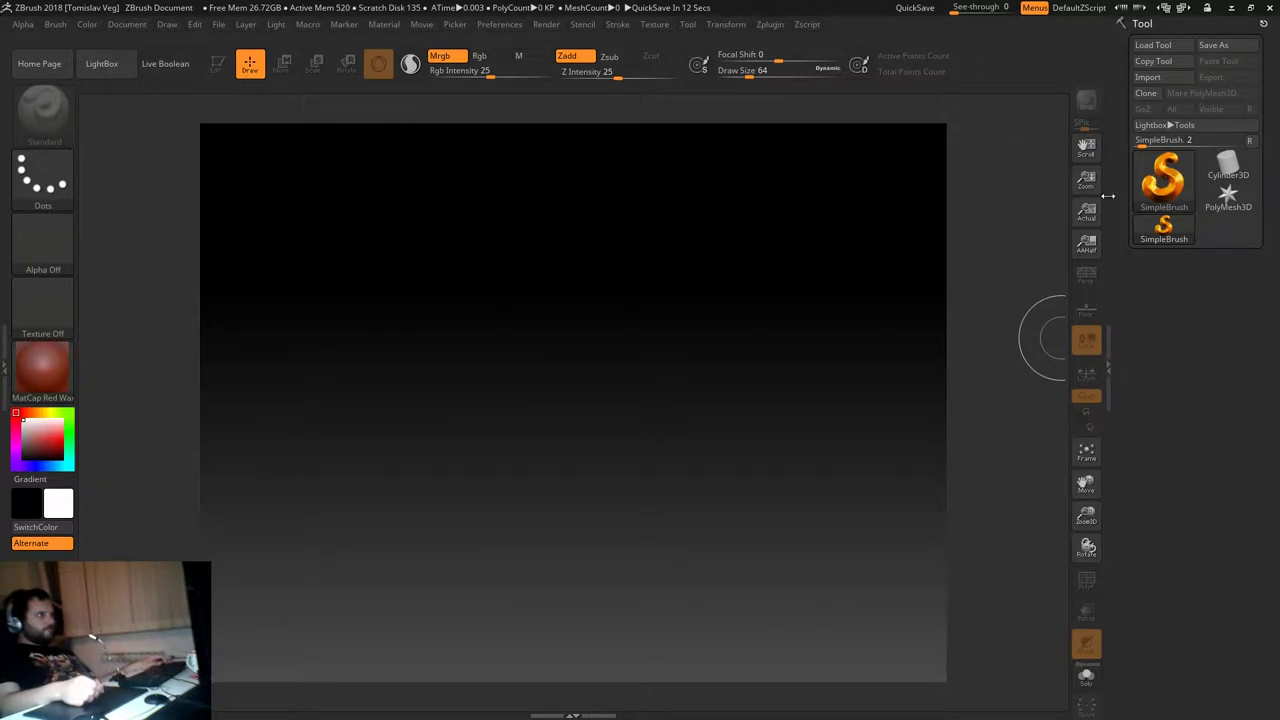
Draw a Sphere3D on the canvas and convert it to an editable PolyMesh3D.
{"action": "left_click", "coordinate": [1165, 183]}
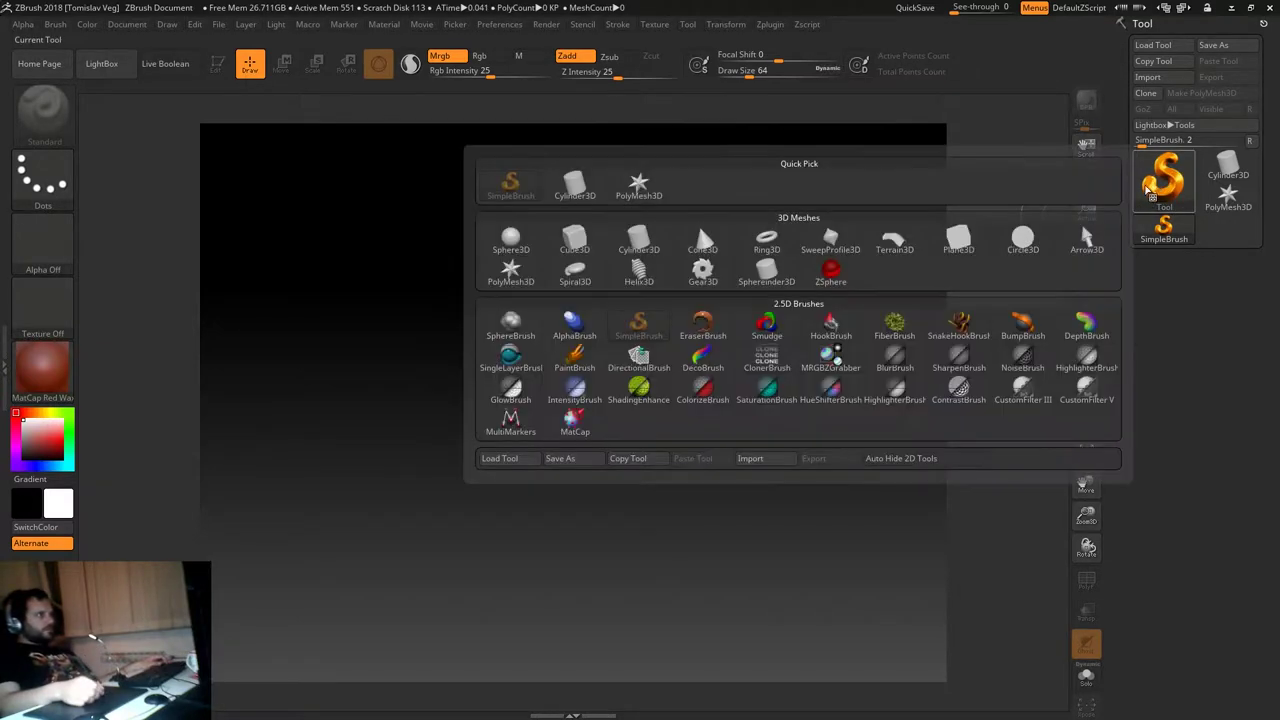
{"action": "left_click", "coordinate": [516, 238]}
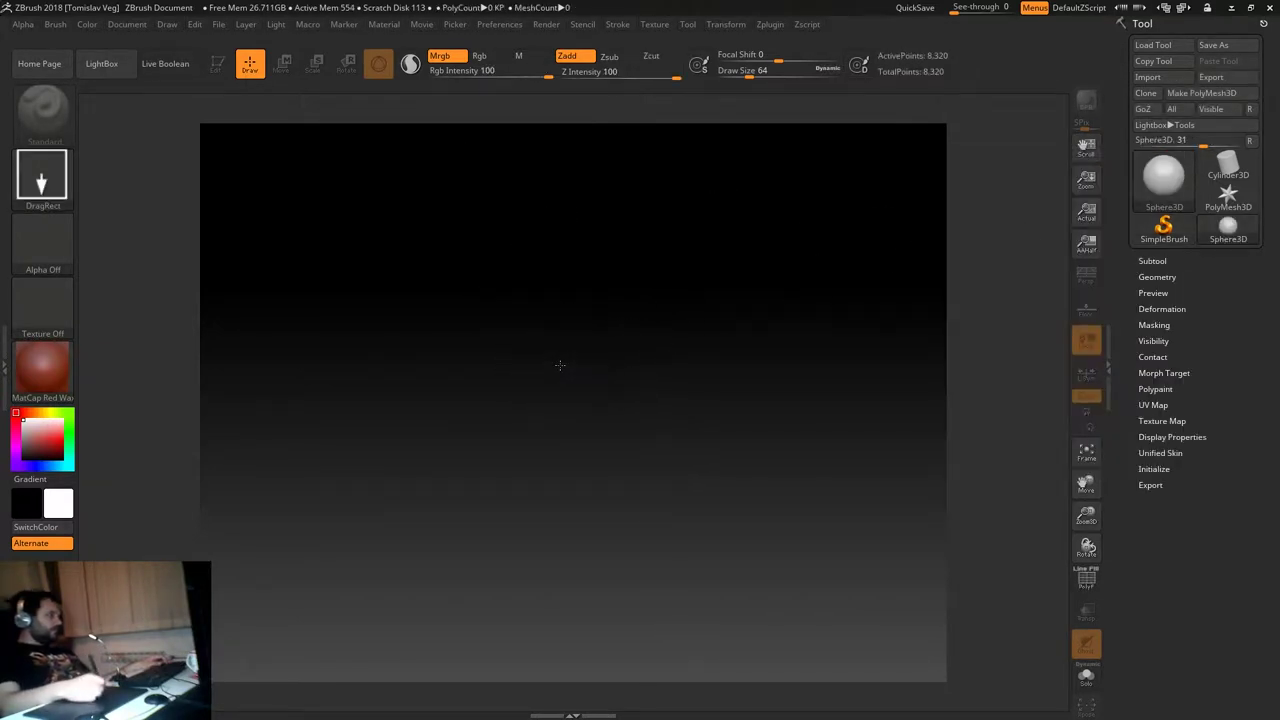
{"action": "left_click_drag", "start_coordinate": [560, 366], "coordinate": [740, 360]}
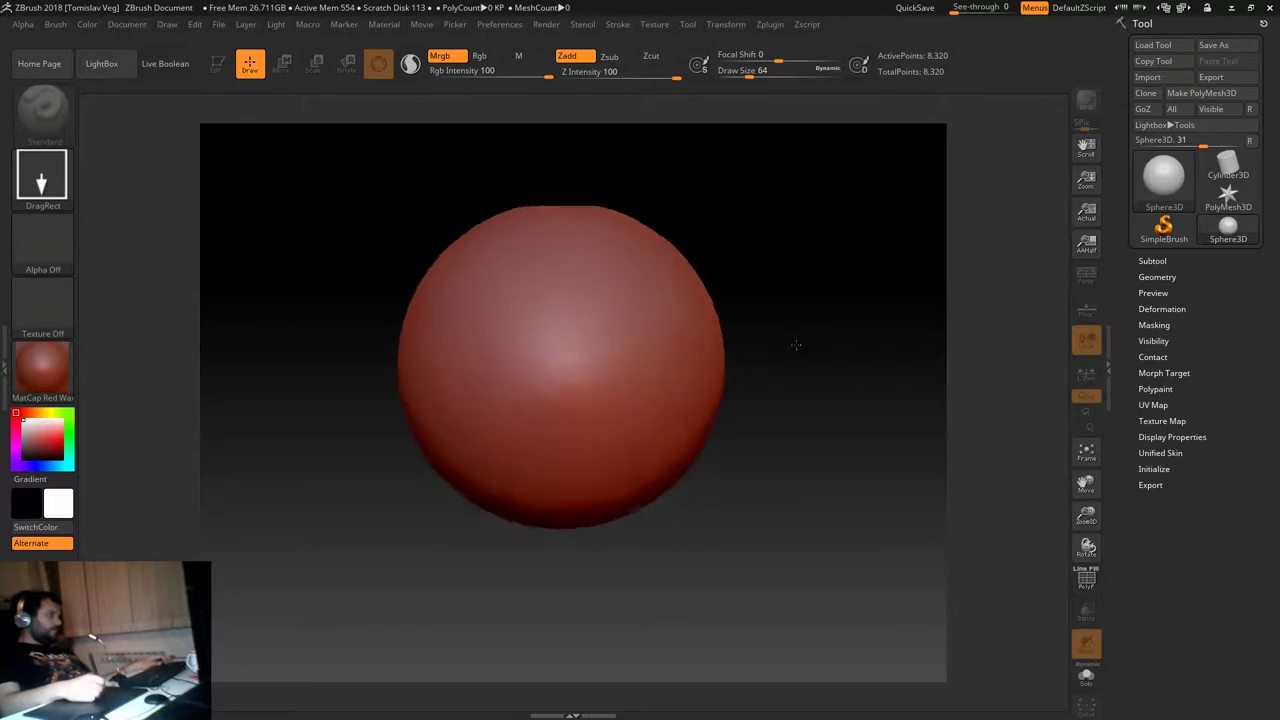
{"action": "left_click", "coordinate": [214, 77]}
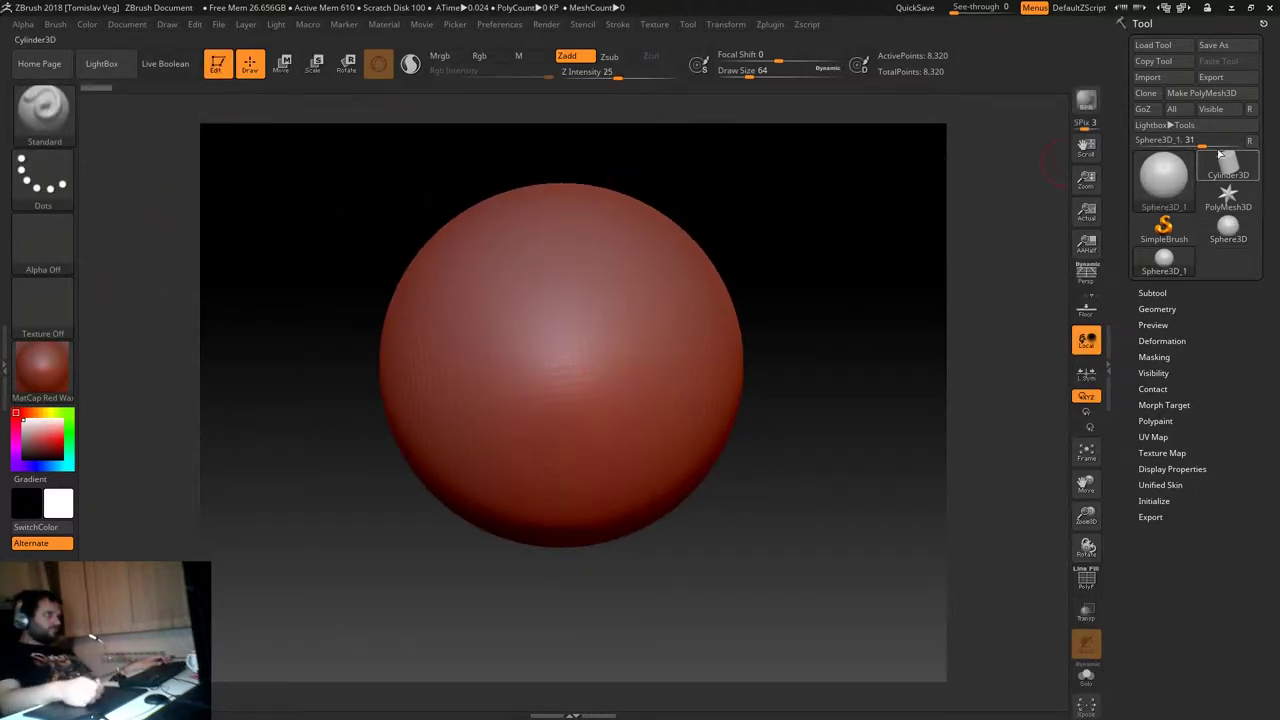
{"action": "left_click", "coordinate": [1201, 92]}
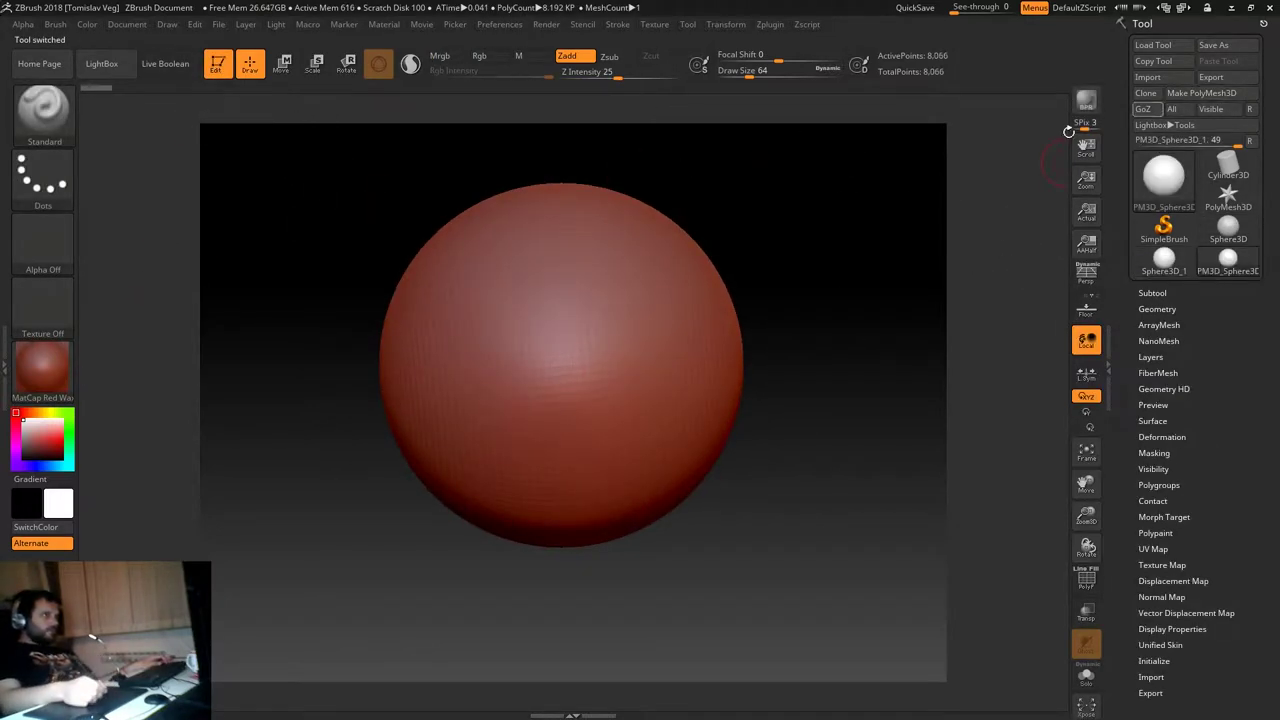
Unify the sphere's size and position and apply BasicMaterial.
{"action": "left_click", "coordinate": [1175, 438]}
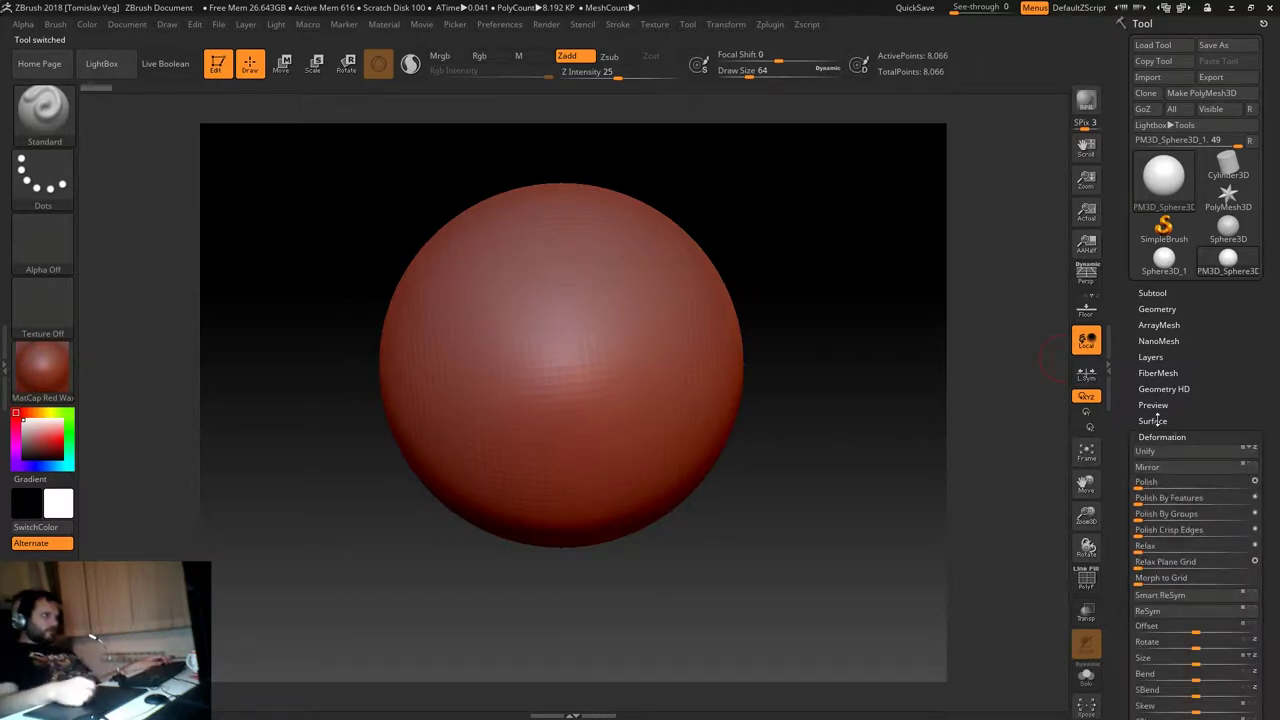
{"action": "left_click", "coordinate": [1163, 452]}
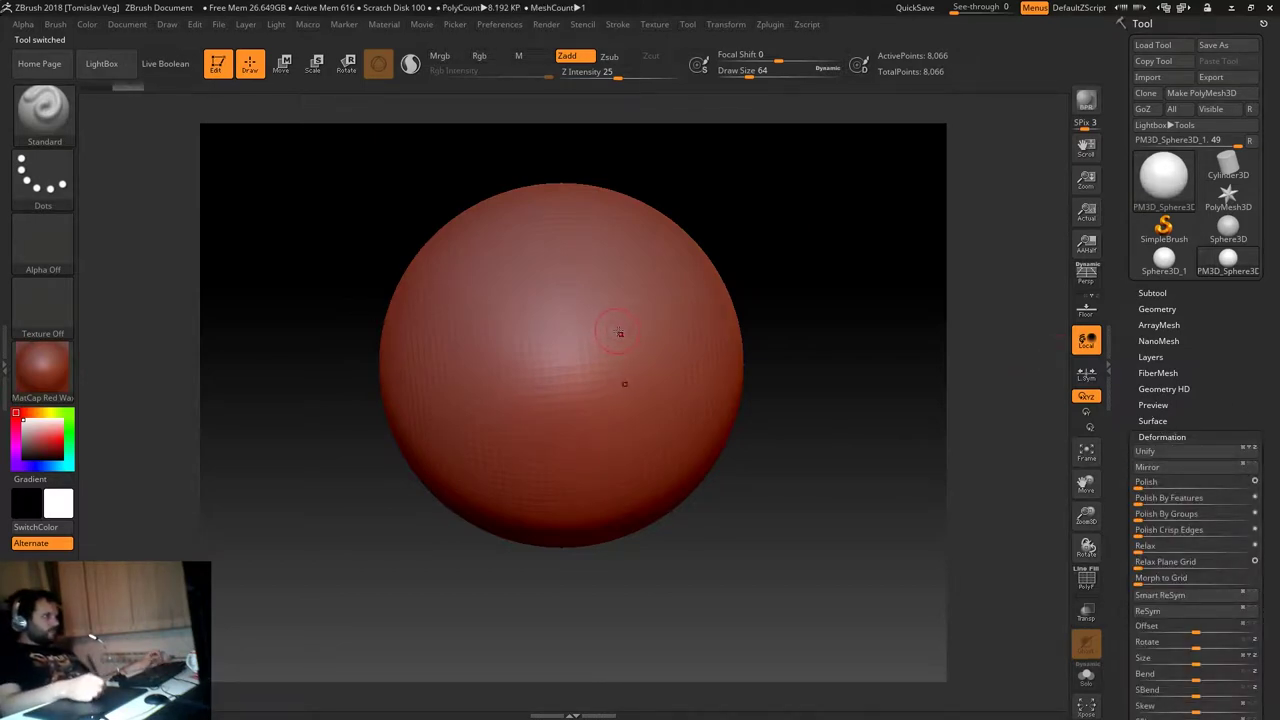
{"action": "left_click_drag", "start_coordinate": [851, 331], "coordinate": [830, 345]}
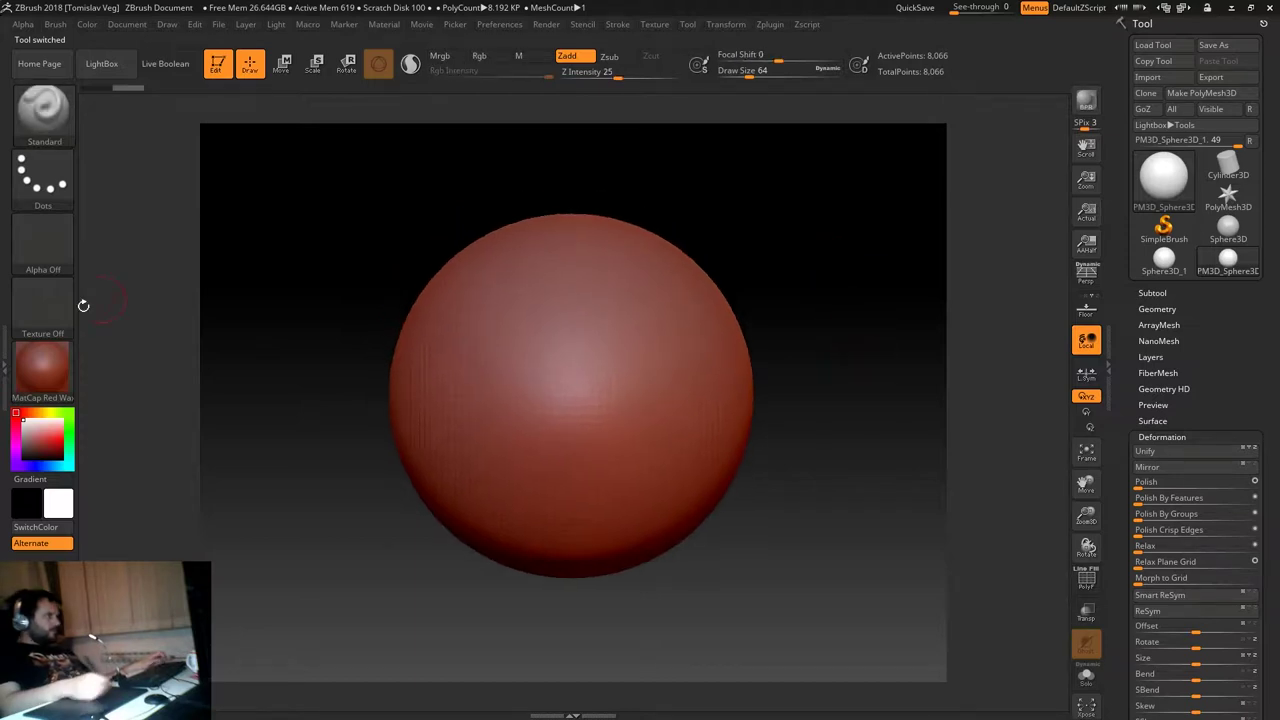
{"action": "left_click", "coordinate": [60, 368]}
{"action": "left_click", "coordinate": [188, 582]}
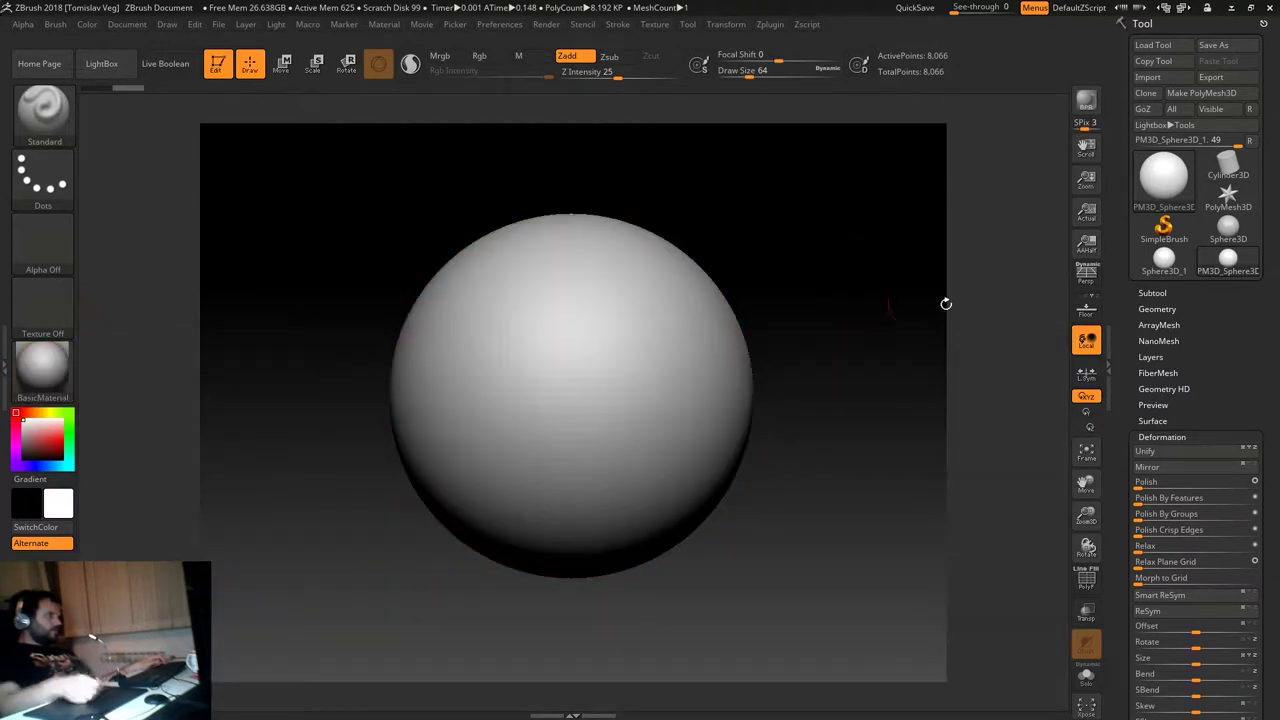
Turn on perspective and set the camera angle of view to 30.
{"action": "left_click", "coordinate": [166, 28]}
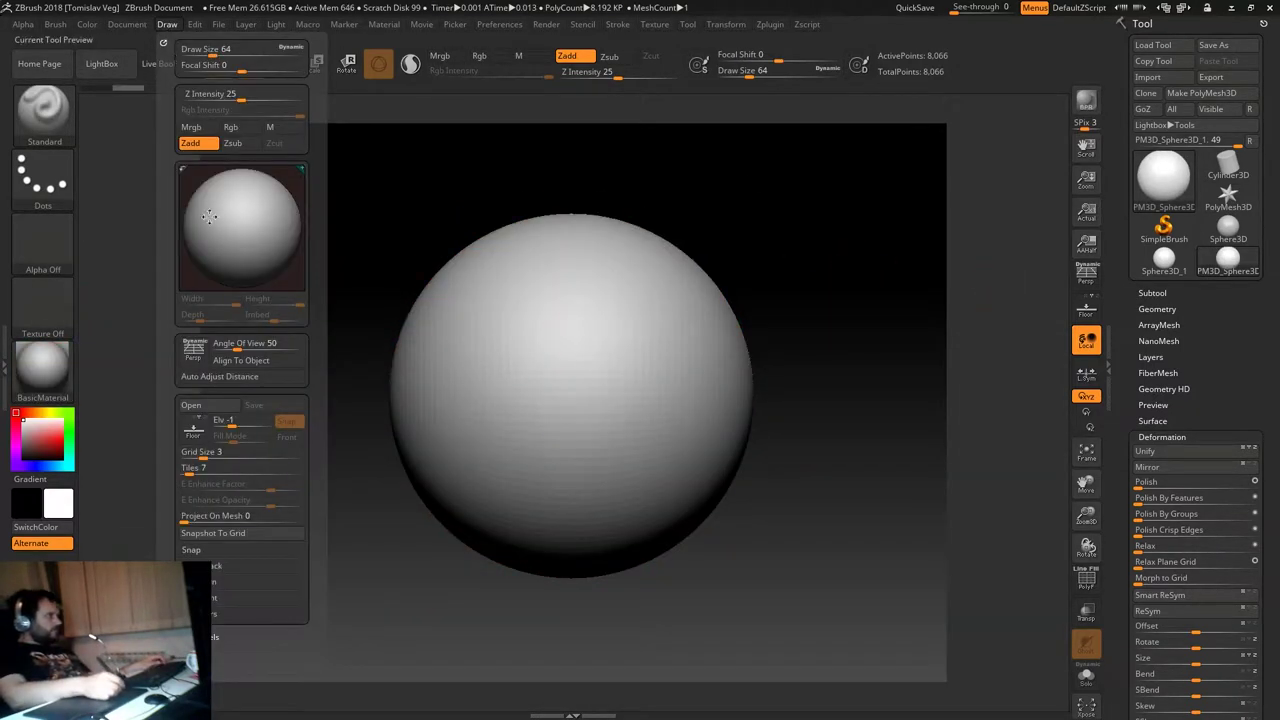
{"action": "left_click", "coordinate": [194, 350]}
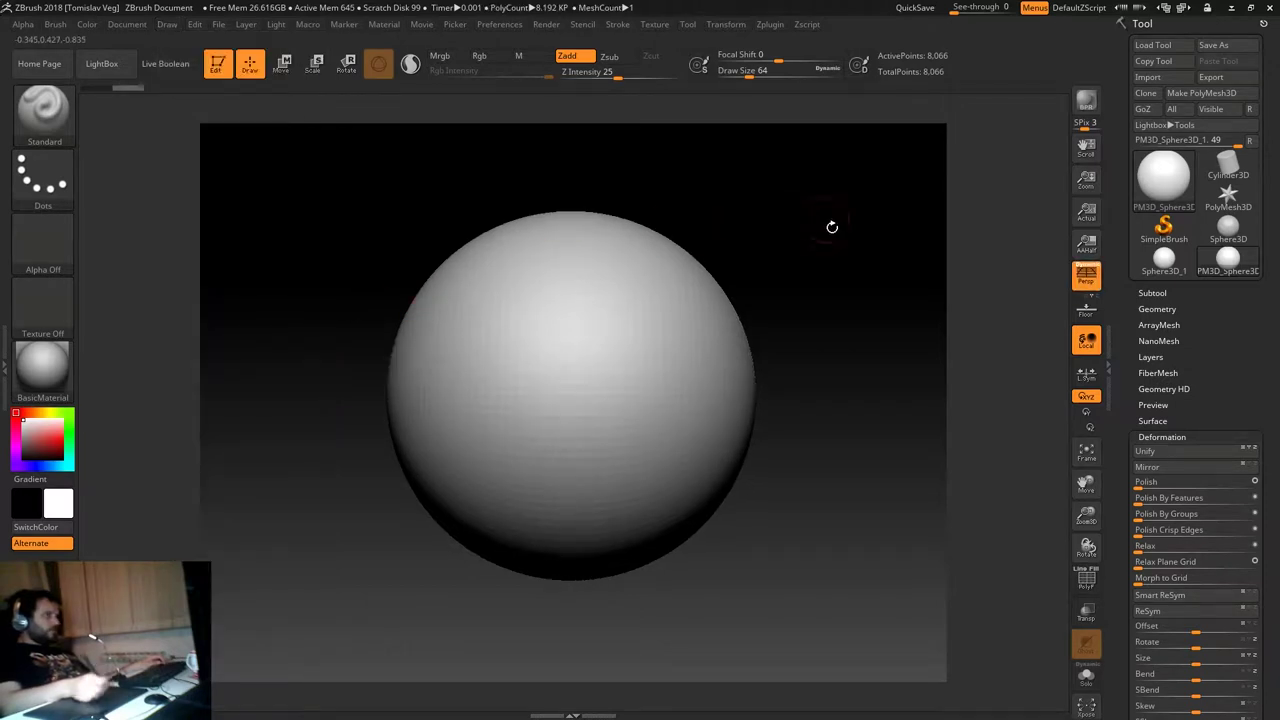
{"action": "left_click", "coordinate": [168, 26]}
{"action": "left_click_drag", "start_coordinate": [252, 343], "coordinate": [258, 343]}
{"action": "key", "text": "Return"}
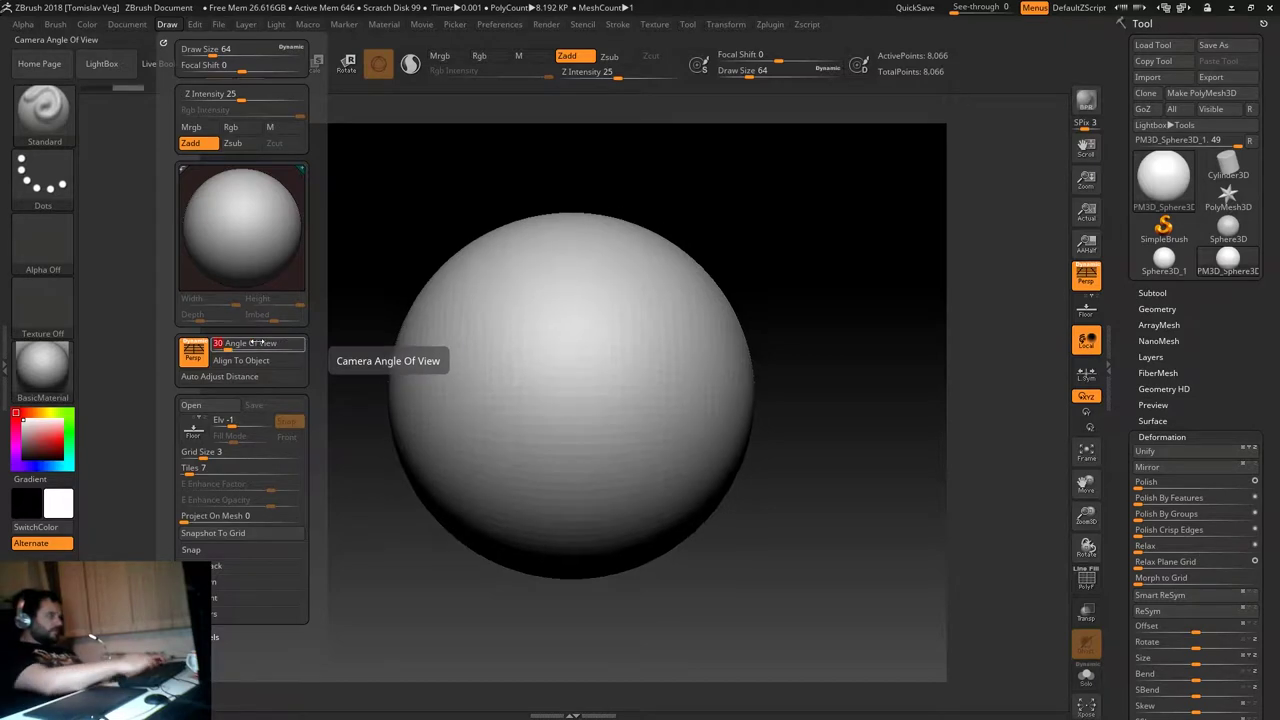
Reposition the light on the light sphere and lower its intensity to 0.3.
{"action": "left_click", "coordinate": [278, 26]}
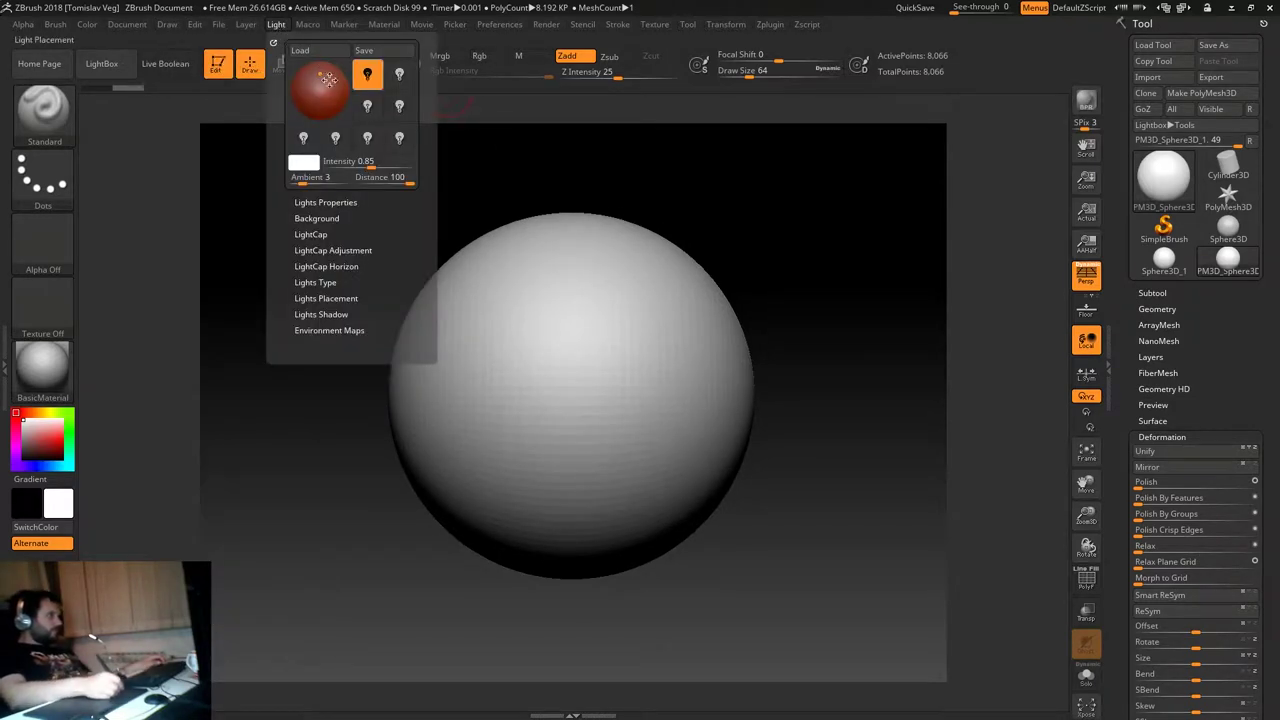
{"action": "left_click", "coordinate": [319, 82]}
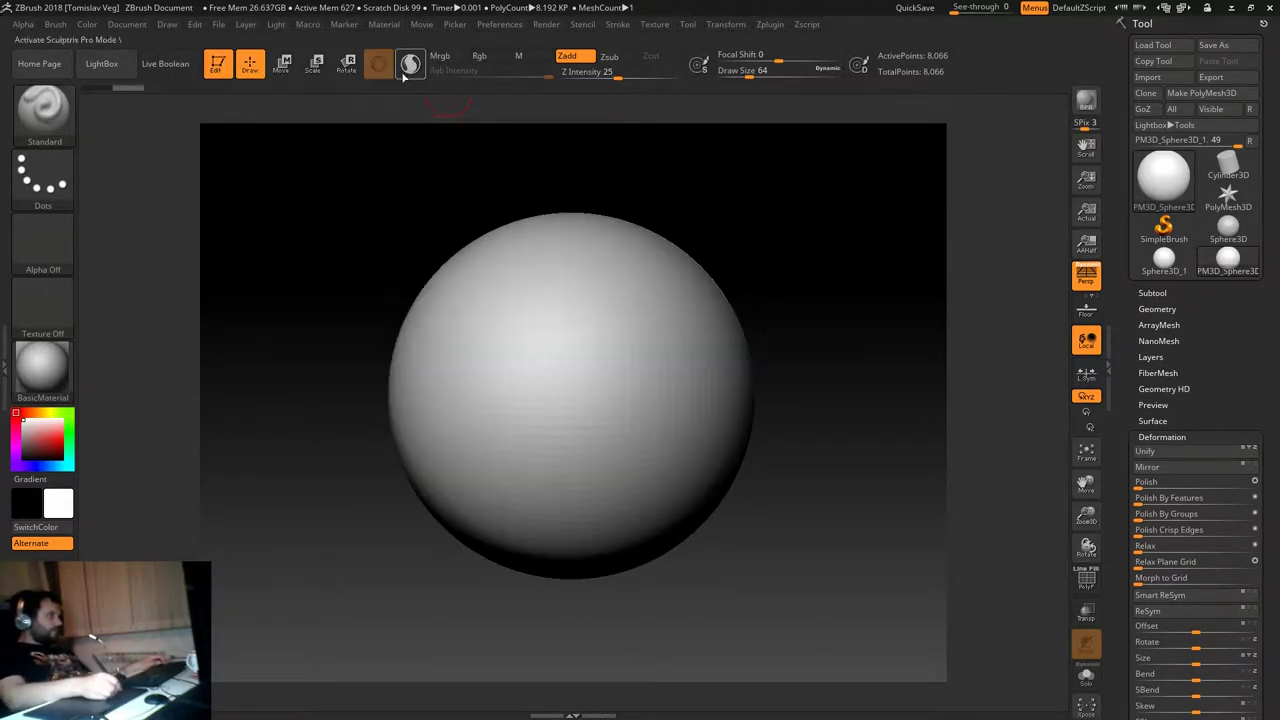
{"action": "left_click", "coordinate": [285, 26]}
{"action": "left_click", "coordinate": [399, 78]}
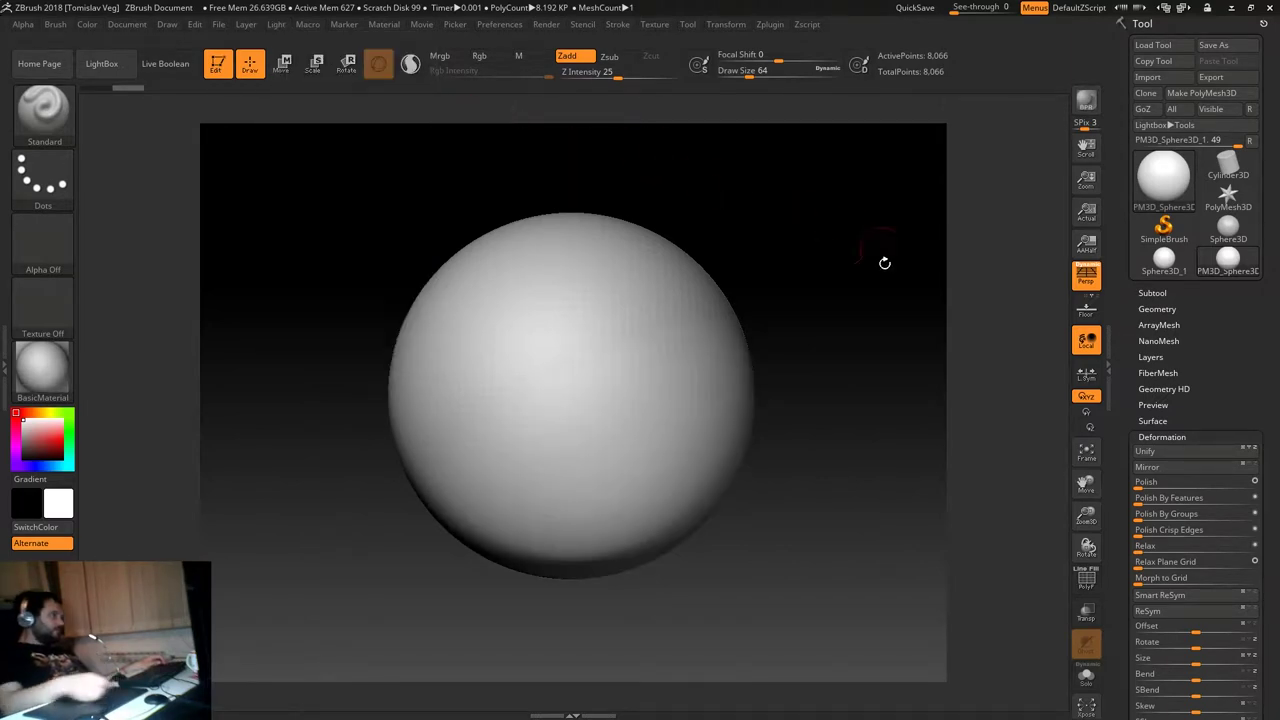
{"action": "mouse_move", "coordinate": [836, 316]}
{"action": "left_mouse_down", "text": "alt"}
{"action": "mouse_move", "coordinate": [843, 337]}
{"action": "mouse_move", "coordinate": [855, 306]}
{"action": "left_mouse_up", "text": "alt"}
Set DynaMesh resolution to 48 and remesh the sphere.
{"action": "left_click", "coordinate": [1157, 309]}
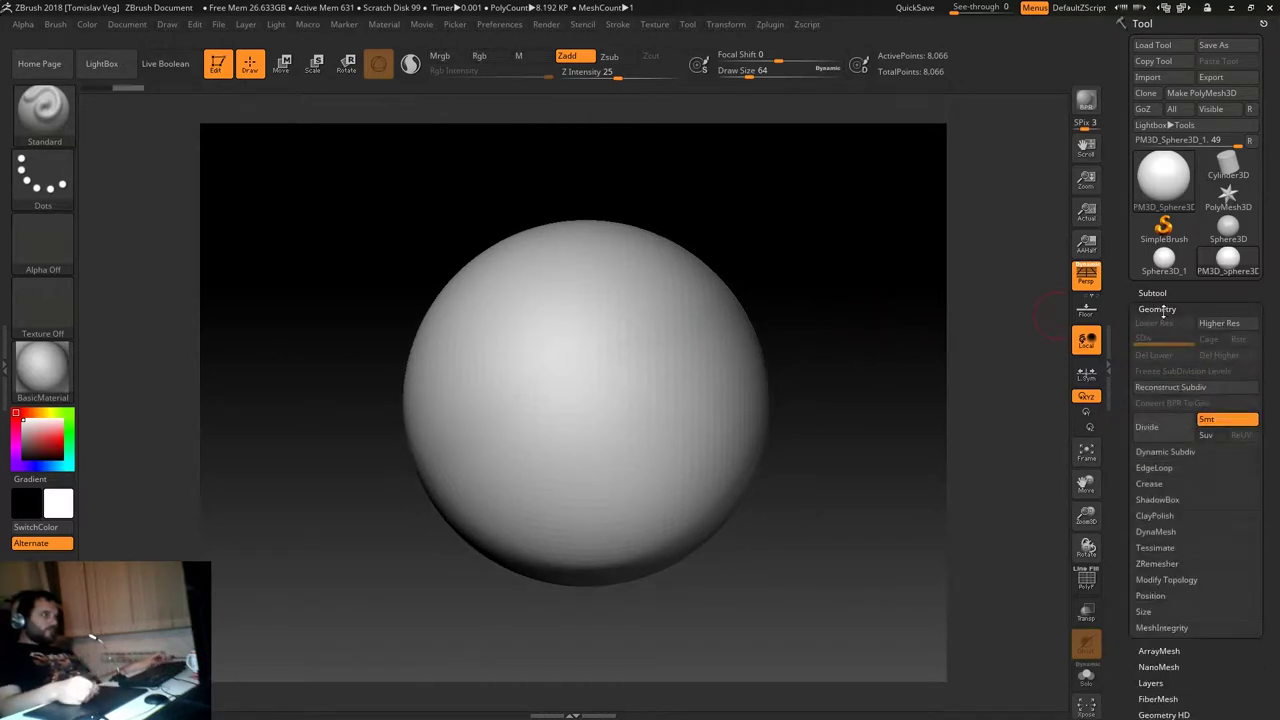
{"action": "left_click", "coordinate": [1158, 531]}
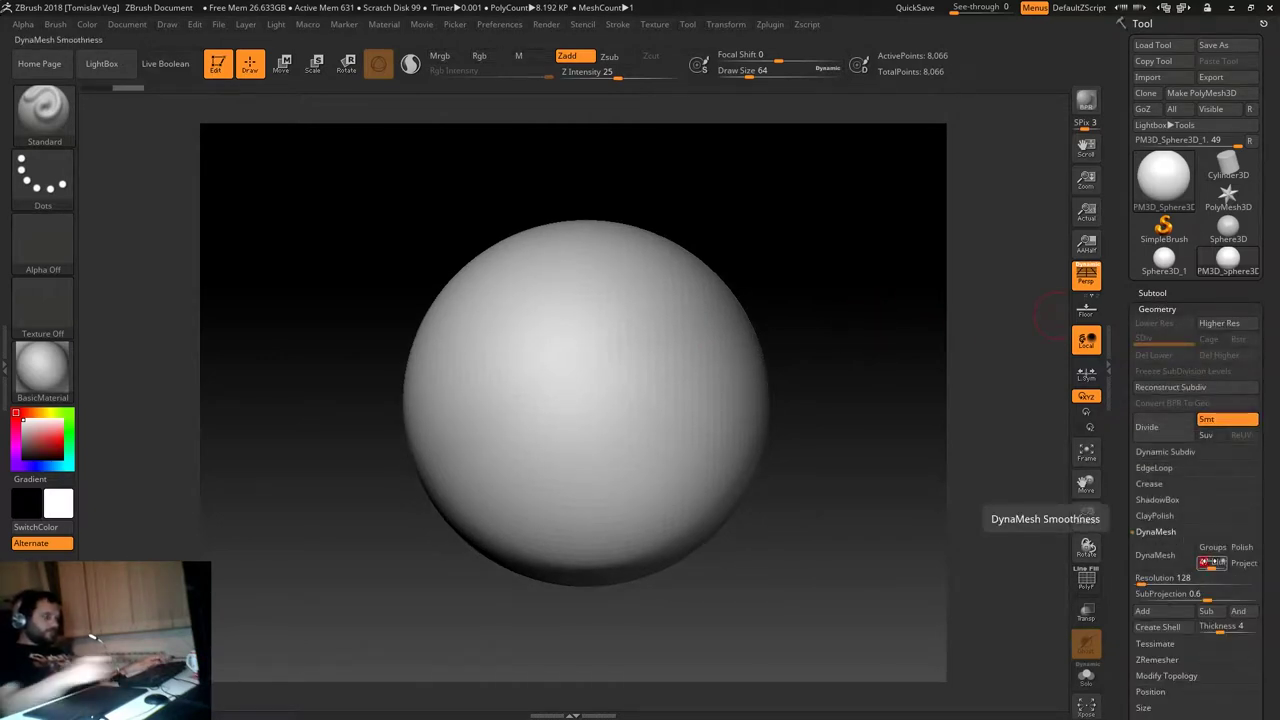
{"action": "left_click", "coordinate": [1148, 578]}
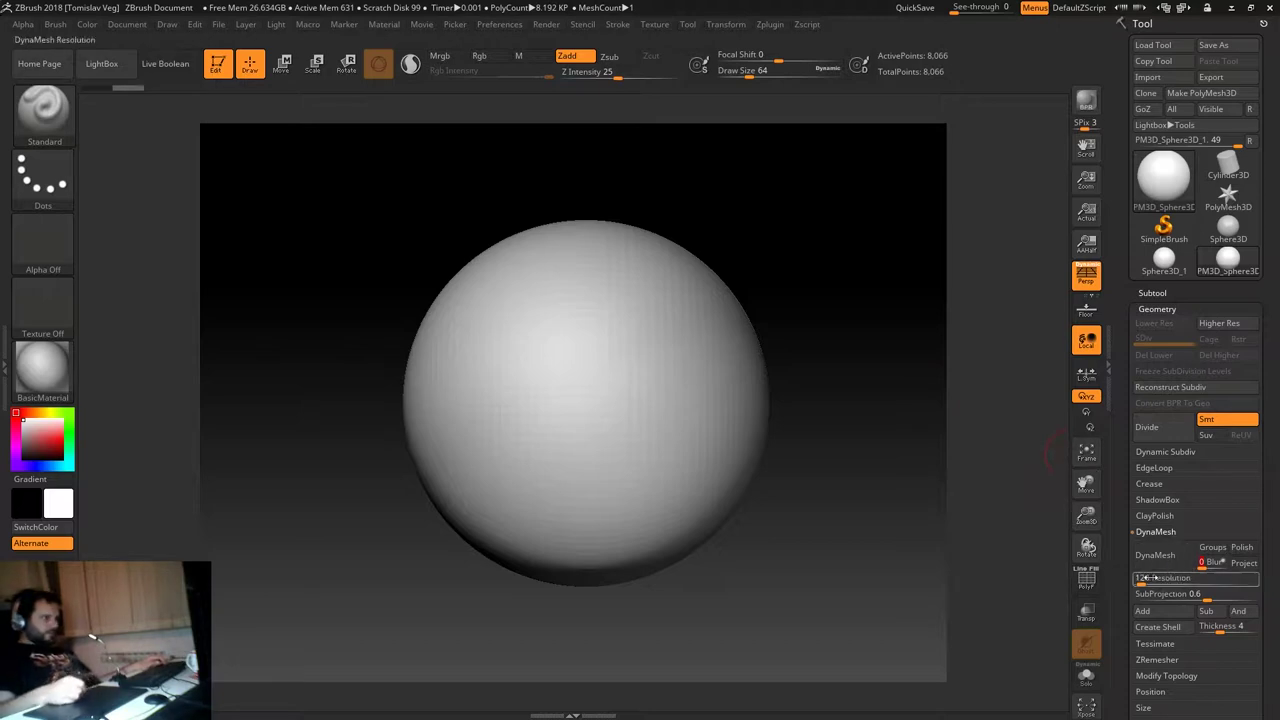
{"action": "type", "text": "5"}
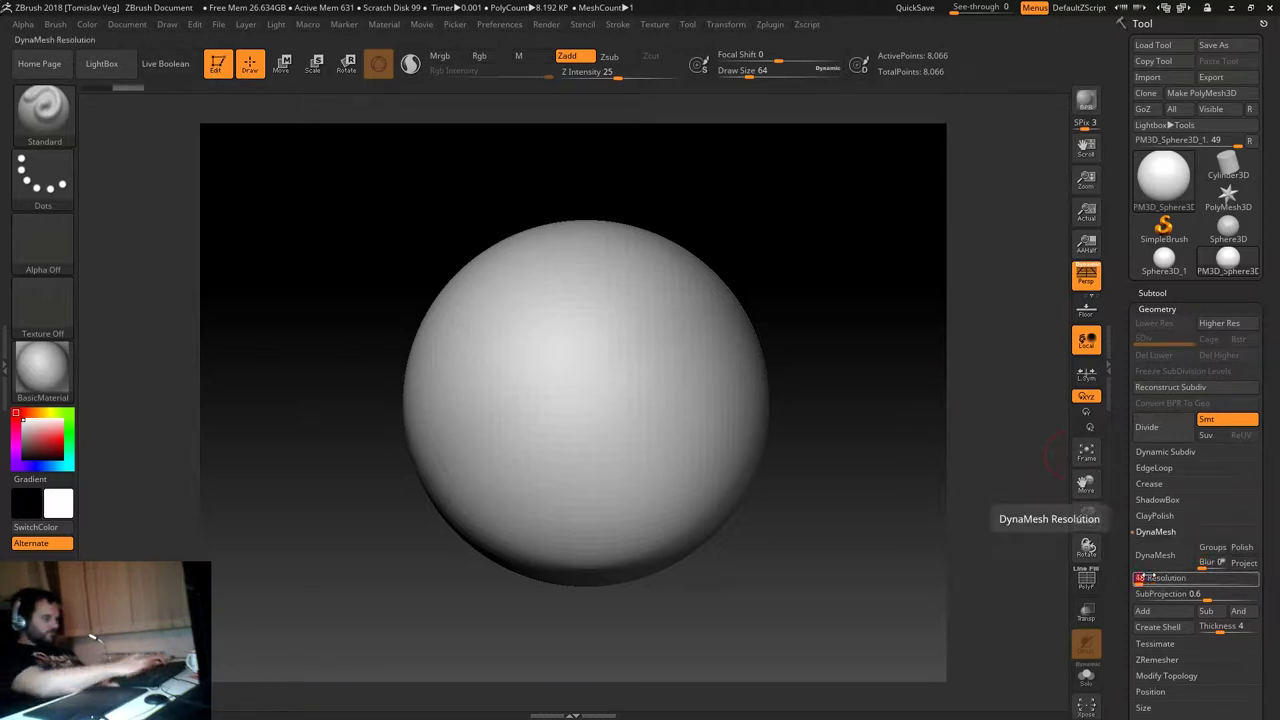
{"action": "key", "text": "Return"}
{"action": "left_click", "coordinate": [1157, 555]}
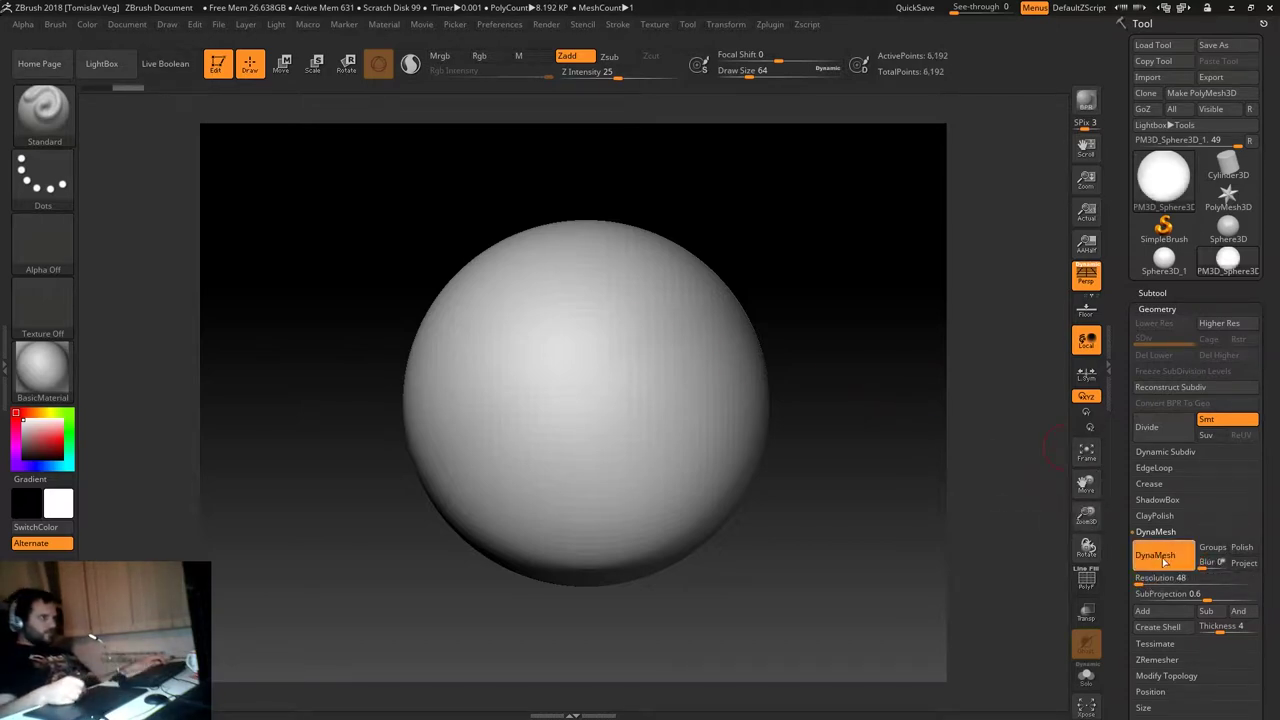
Raise the brush size to 167 and switch to the Move brush (B, M, V).
{"action": "key", "text": "bracketright"}
{"action": "key", "text": "bracketright"}
{"action": "key", "text": "bracketright"}
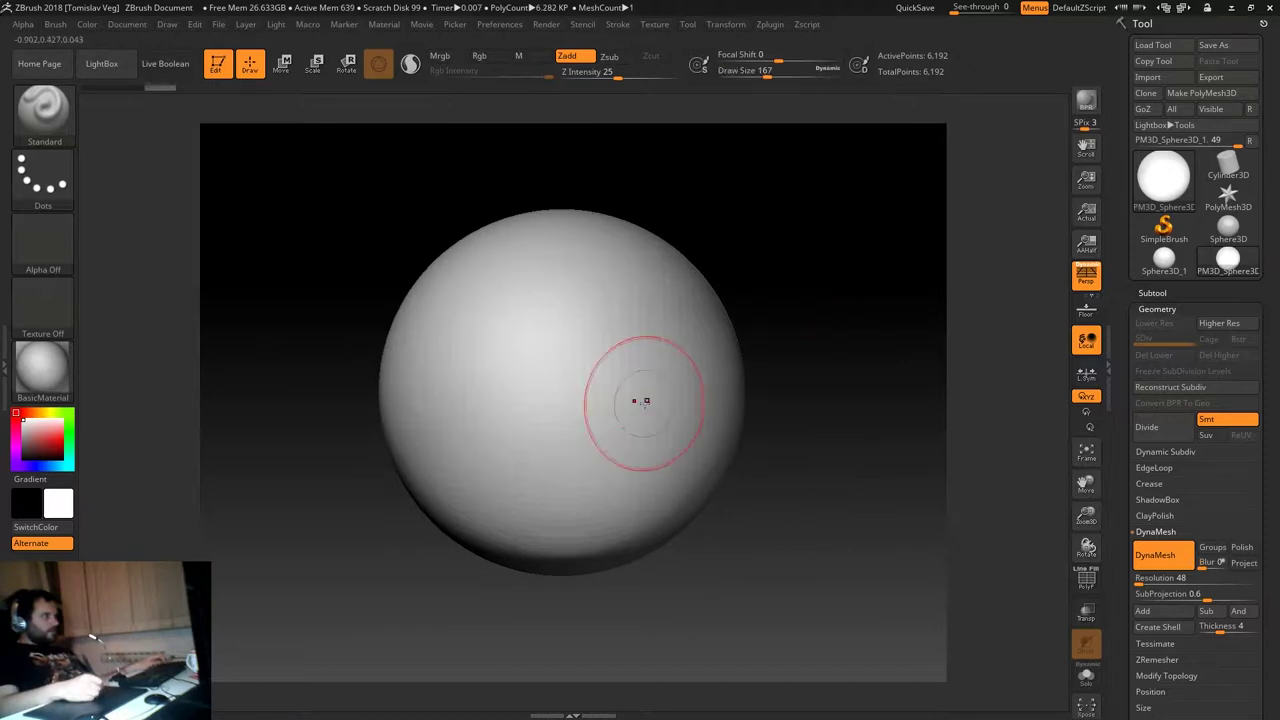
{"action": "left_click_drag", "start_coordinate": [797, 377], "coordinate": [694, 420]}
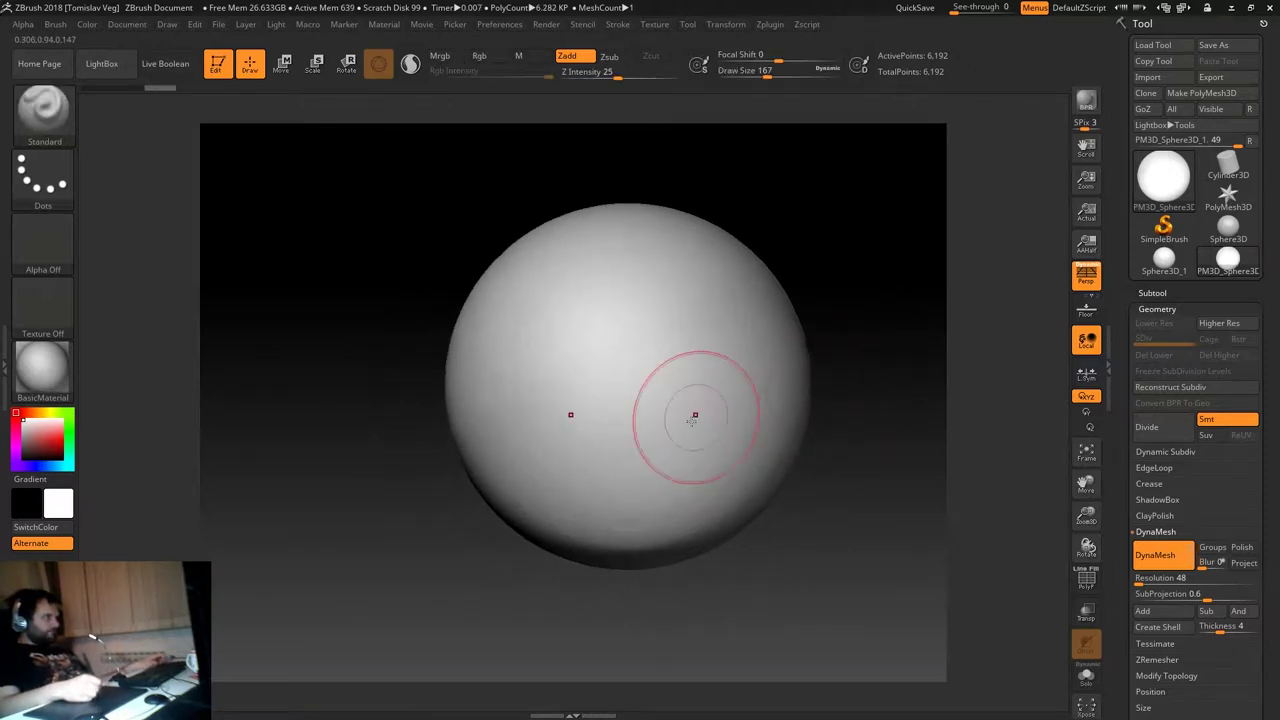
{"action": "key", "text": "b"}
{"action": "key", "text": "m"}
{"action": "key", "text": "v"}
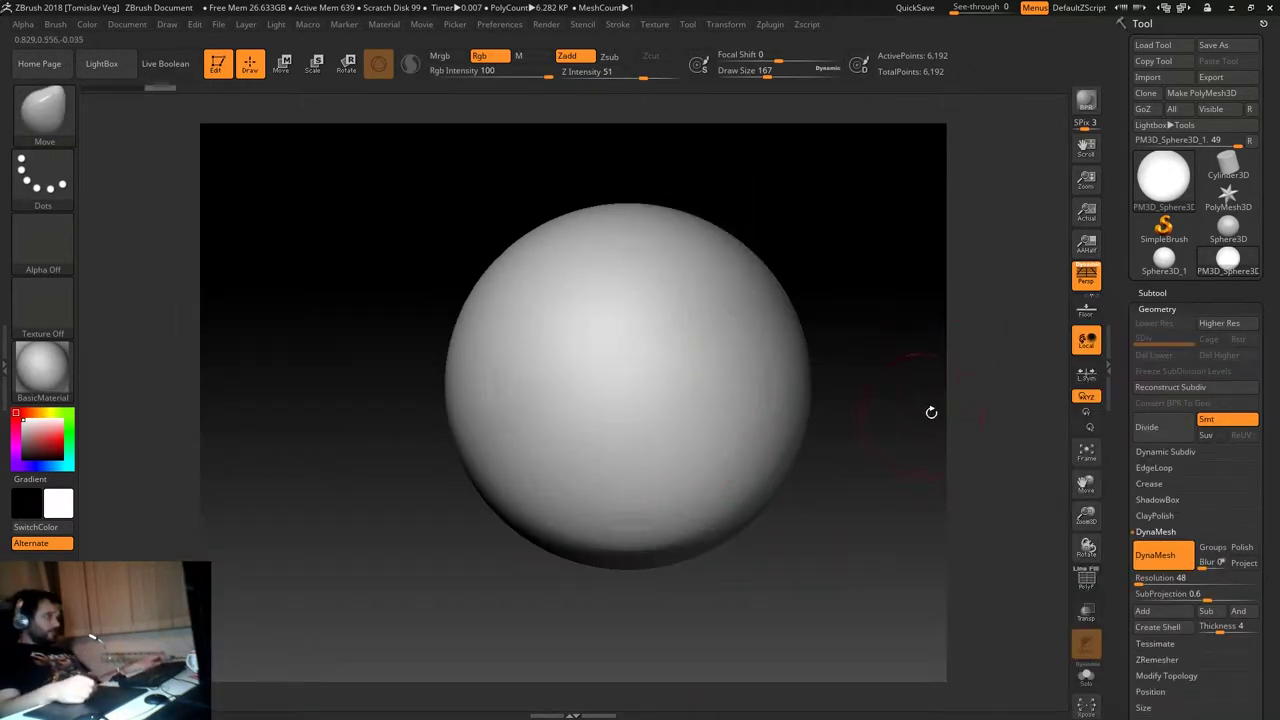
Frame the sphere and, with a 358–567 Move brush, pull its bottom down and top up.
{"action": "scroll", "coordinate": [1161, 433], "scroll_direction": "down", "scroll_amount": 3}
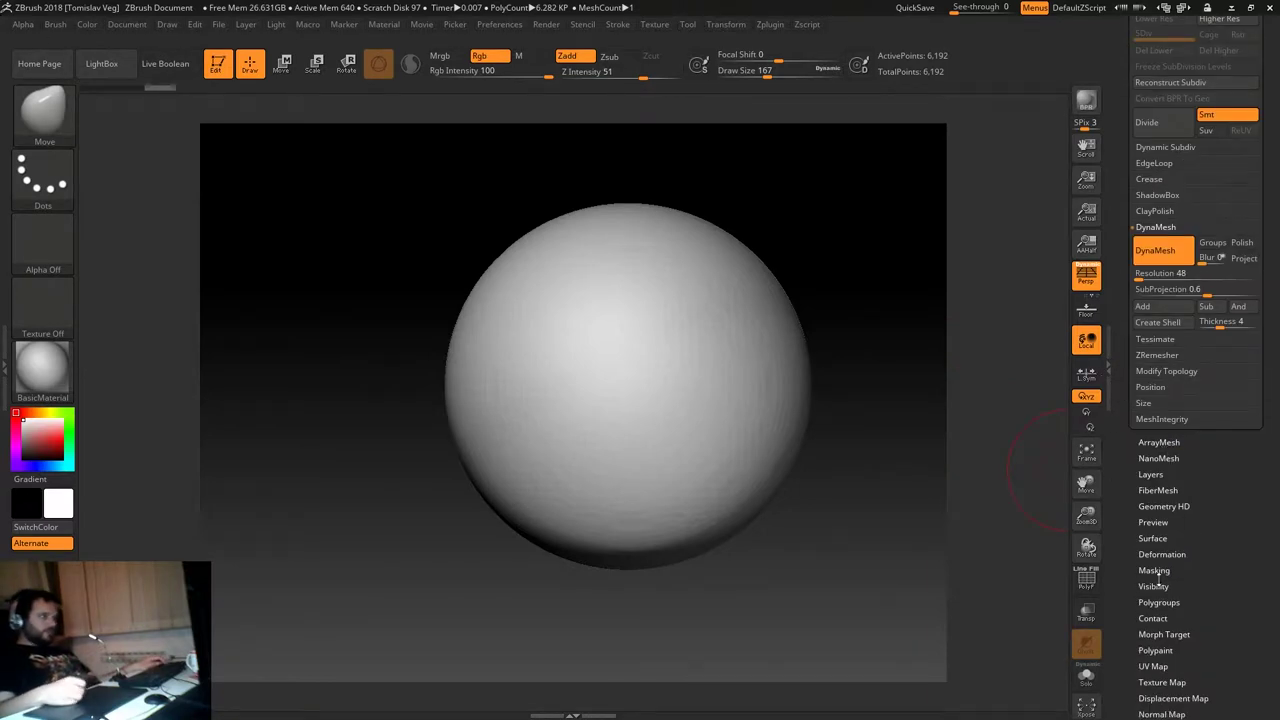
{"action": "left_click", "coordinate": [1162, 554]}
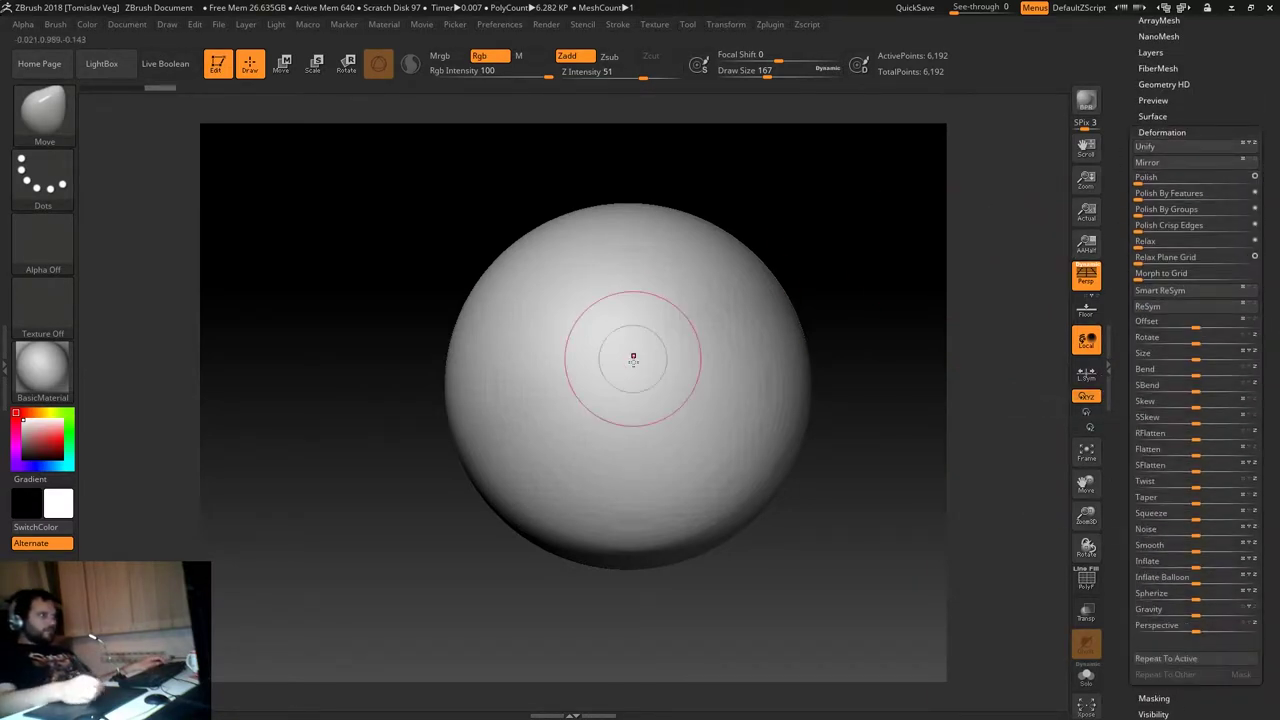
{"action": "key", "text": "f"}
{"action": "mouse_move", "coordinate": [867, 348]}
{"action": "left_mouse_down"}
{"action": "mouse_move", "coordinate": [900, 360]}
{"action": "mouse_move", "coordinate": [903, 343]}
{"action": "left_mouse_up"}
{"action": "key", "text": "s"}
{"action": "left_click_drag", "start_coordinate": [700, 380], "coordinate": [760, 380]}
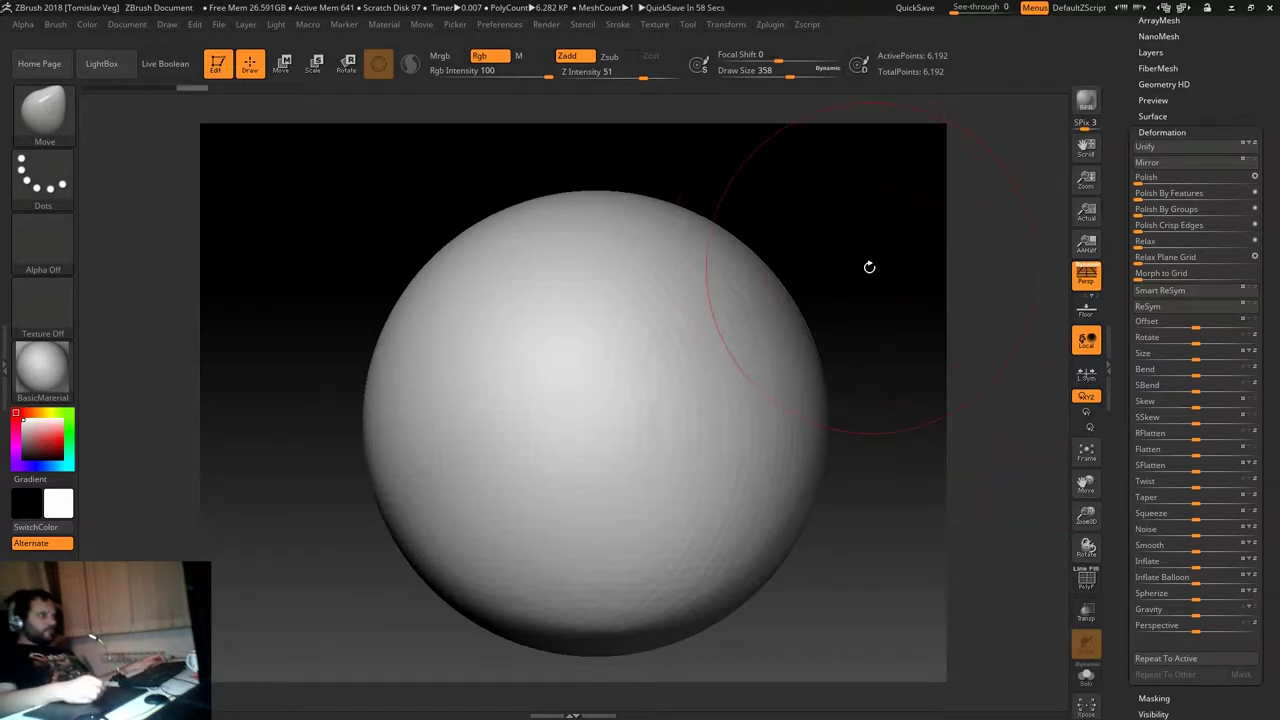
{"action": "mouse_move", "coordinate": [840, 266]}
{"action": "left_mouse_down", "text": "alt"}
{"action": "mouse_move", "coordinate": [820, 260]}
{"action": "mouse_move", "coordinate": [750, 296]}
{"action": "left_mouse_up", "text": "alt"}
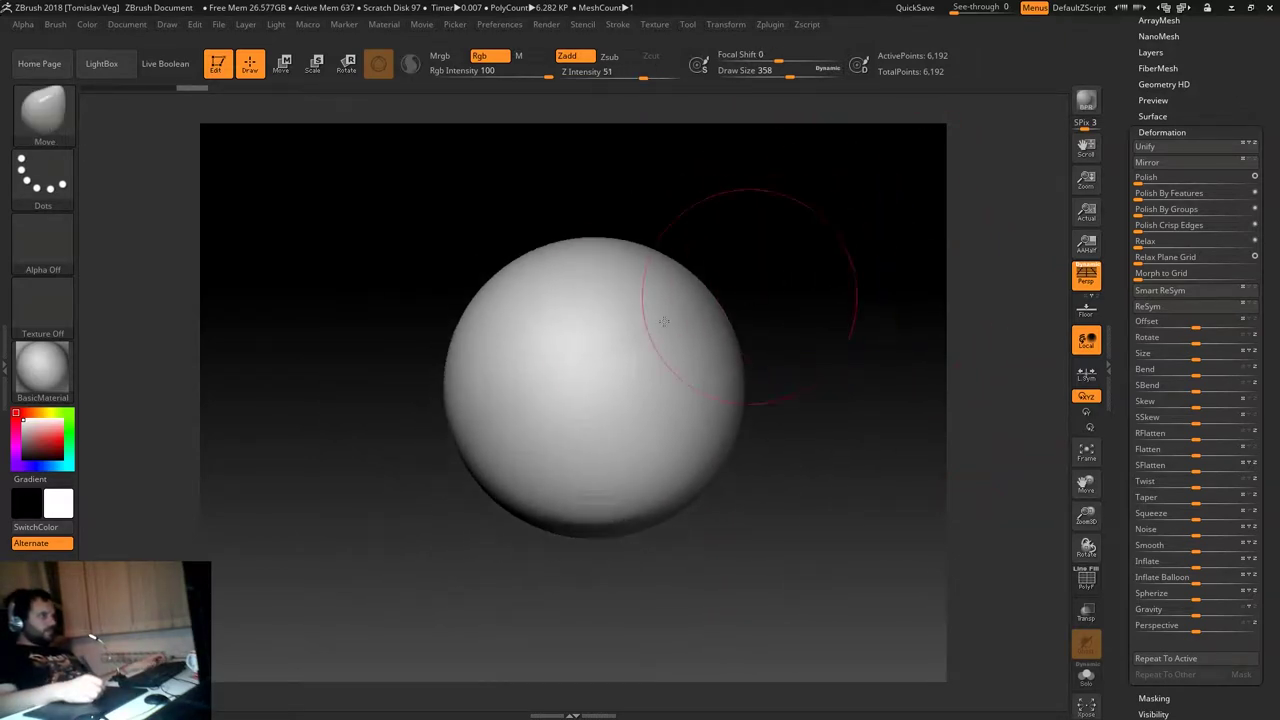
{"action": "key", "text": "bracketright"}
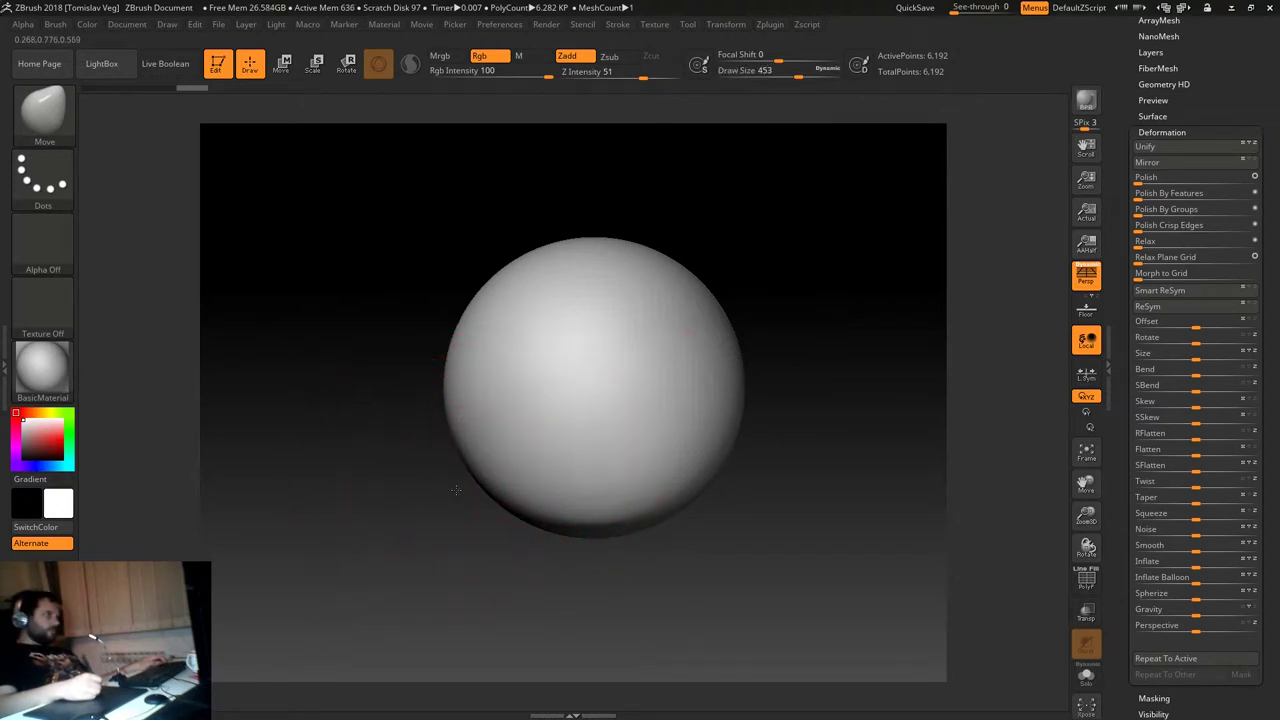
{"action": "key", "text": "bracketleft"}
{"action": "key", "text": "bracketleft"}
{"action": "left_click_drag", "start_coordinate": [597, 505], "coordinate": [640, 520]}
{"action": "key", "text": "s"}
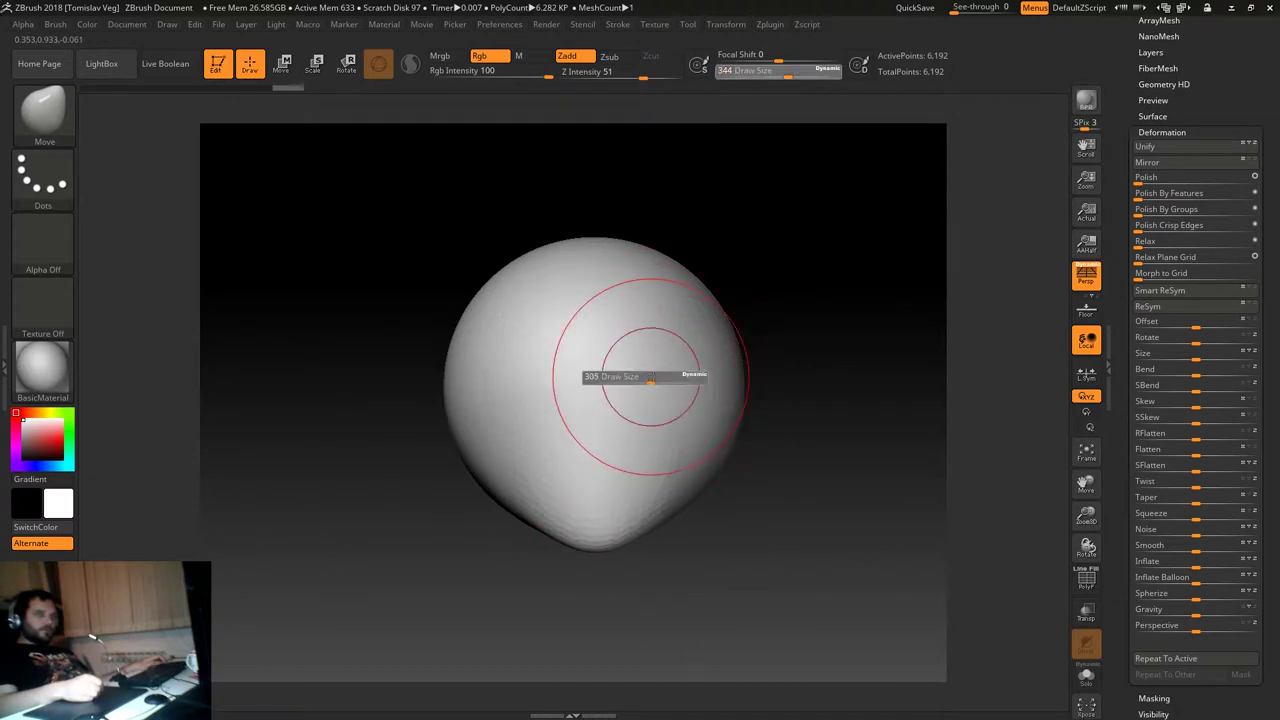
{"action": "key", "text": "bracketright"}
{"action": "key", "text": "bracketright"}
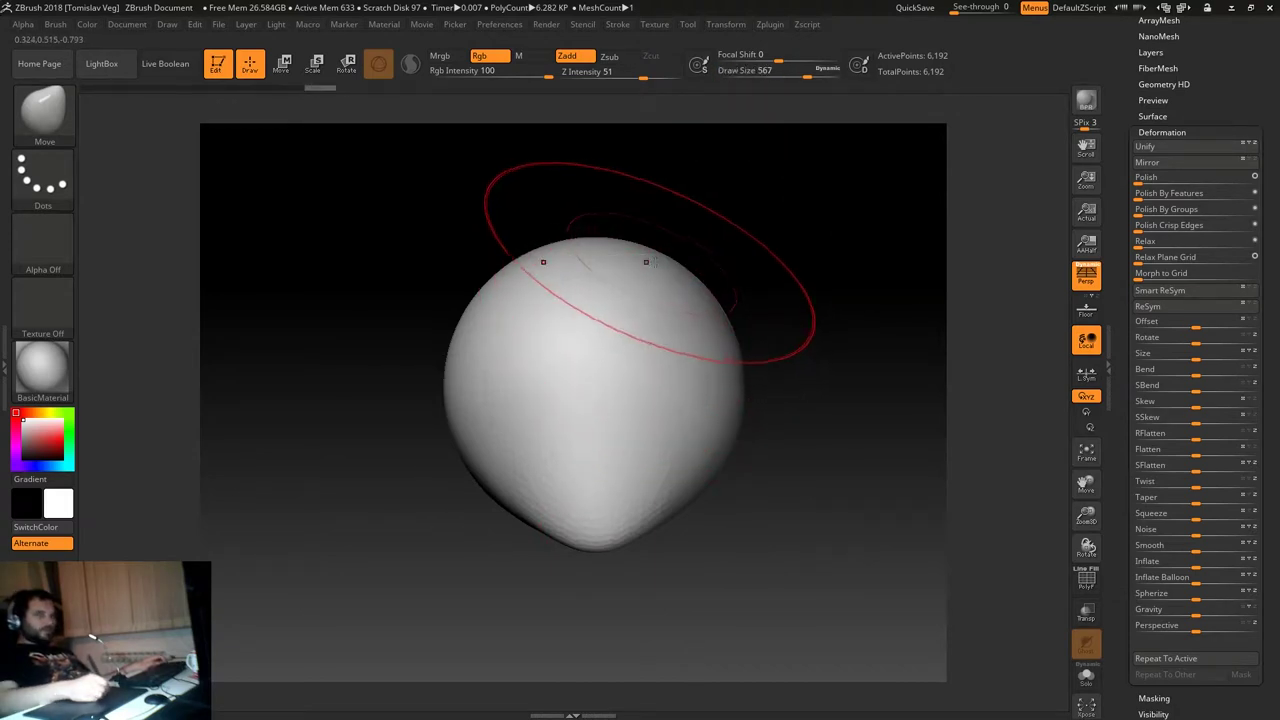
{"action": "left_click_drag", "start_coordinate": [651, 264], "coordinate": [629, 214]}
Rotate the egg shape to check its roundness, resizing the brush between 666 and 393.
{"action": "mouse_move", "coordinate": [800, 300]}
{"action": "left_mouse_down"}
{"action": "mouse_move", "coordinate": [757, 271]}
{"action": "mouse_move", "coordinate": [840, 242]}
{"action": "left_mouse_up"}
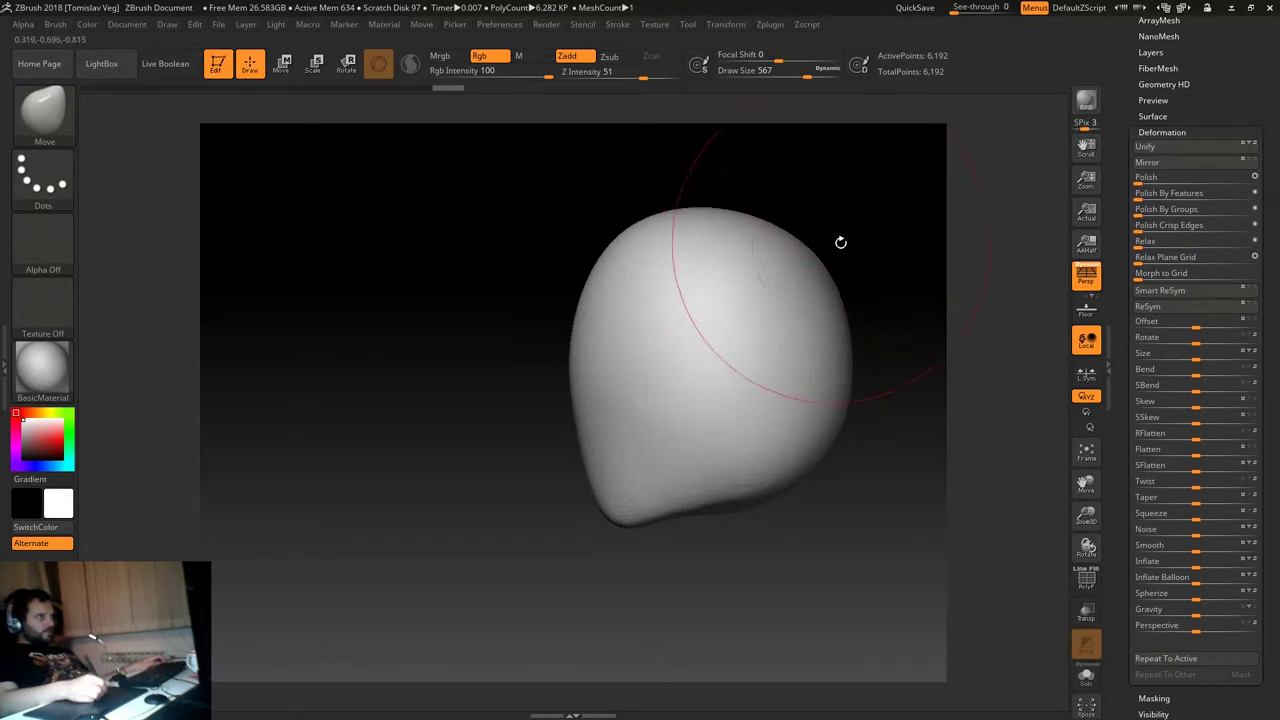
{"action": "mouse_move", "coordinate": [840, 242]}
{"action": "left_mouse_down"}
{"action": "mouse_move", "coordinate": [737, 294]}
{"action": "mouse_move", "coordinate": [717, 289]}
{"action": "left_mouse_up"}
{"action": "key", "text": "s"}
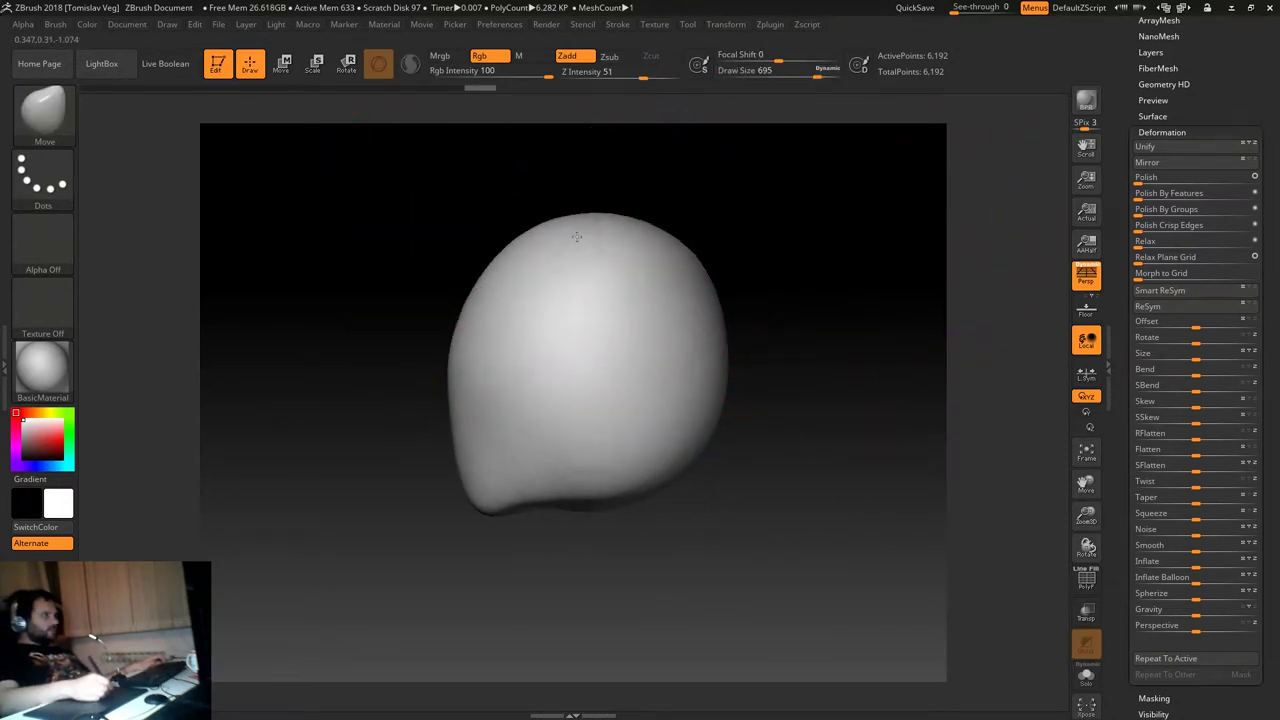
{"action": "key", "text": "s"}
{"action": "left_click_drag", "start_coordinate": [451, 243], "coordinate": [440, 243]}
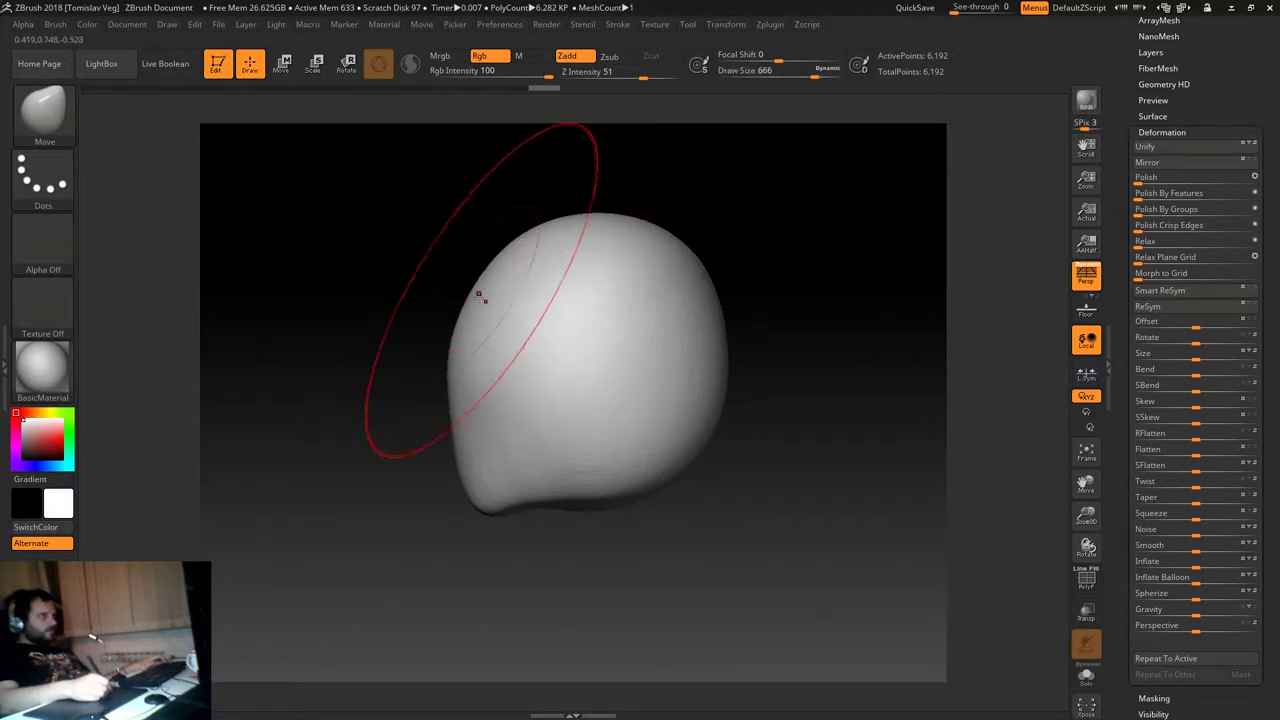
{"action": "key", "text": "s"}
{"action": "mouse_move", "coordinate": [486, 434]}
{"action": "left_mouse_down"}
{"action": "mouse_move", "coordinate": [470, 436]}
{"action": "mouse_move", "coordinate": [506, 475]}
{"action": "mouse_move", "coordinate": [616, 467]}
{"action": "left_mouse_up"}
{"action": "key", "text": "s"}
{"action": "key", "text": "s"}
{"action": "key", "text": "s"}
{"action": "left_click_drag", "start_coordinate": [402, 462], "coordinate": [406, 462]}
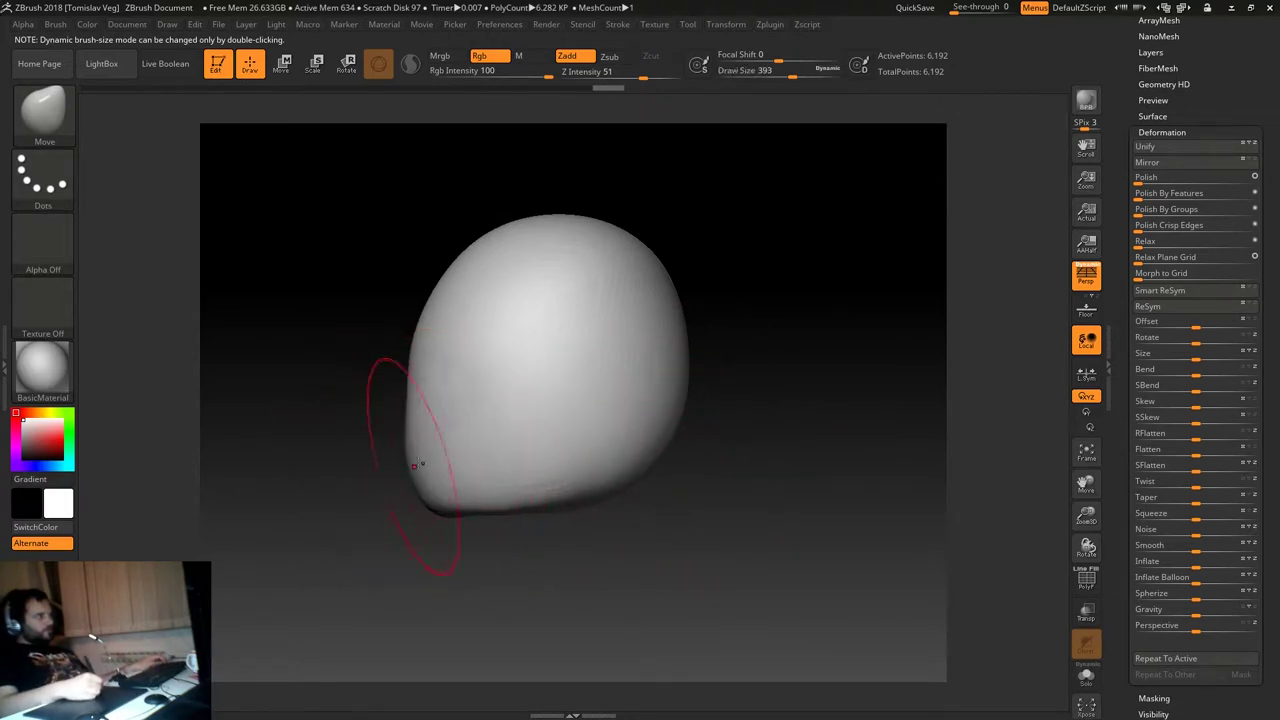
{"action": "mouse_move", "coordinate": [774, 429]}
{"action": "left_mouse_down"}
{"action": "mouse_move", "coordinate": [500, 408]}
{"action": "mouse_move", "coordinate": [663, 486]}
{"action": "mouse_move", "coordinate": [558, 449]}
{"action": "left_mouse_up"}
{"action": "left_click_drag", "start_coordinate": [667, 431], "coordinate": [706, 466]}
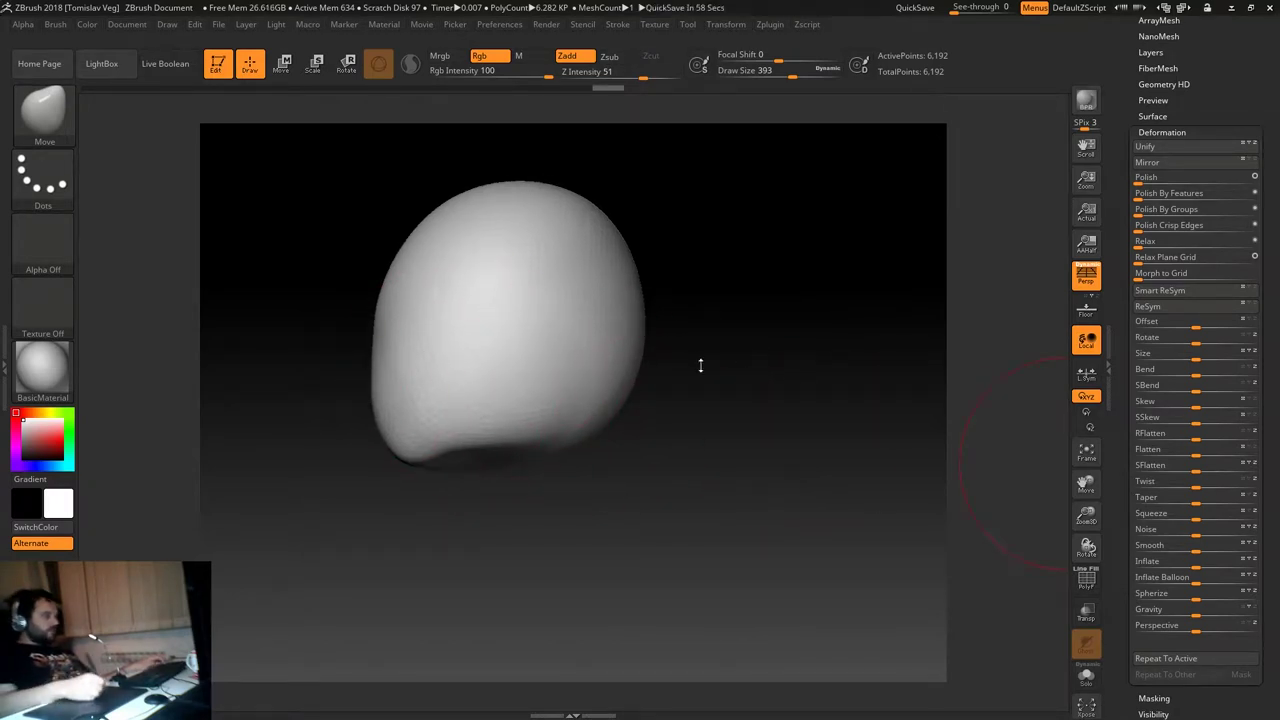
{"action": "mouse_move", "coordinate": [860, 286]}
{"action": "left_mouse_down"}
{"action": "mouse_move", "coordinate": [805, 357]}
{"action": "mouse_move", "coordinate": [694, 391]}
{"action": "mouse_move", "coordinate": [760, 400]}
{"action": "left_mouse_up"}
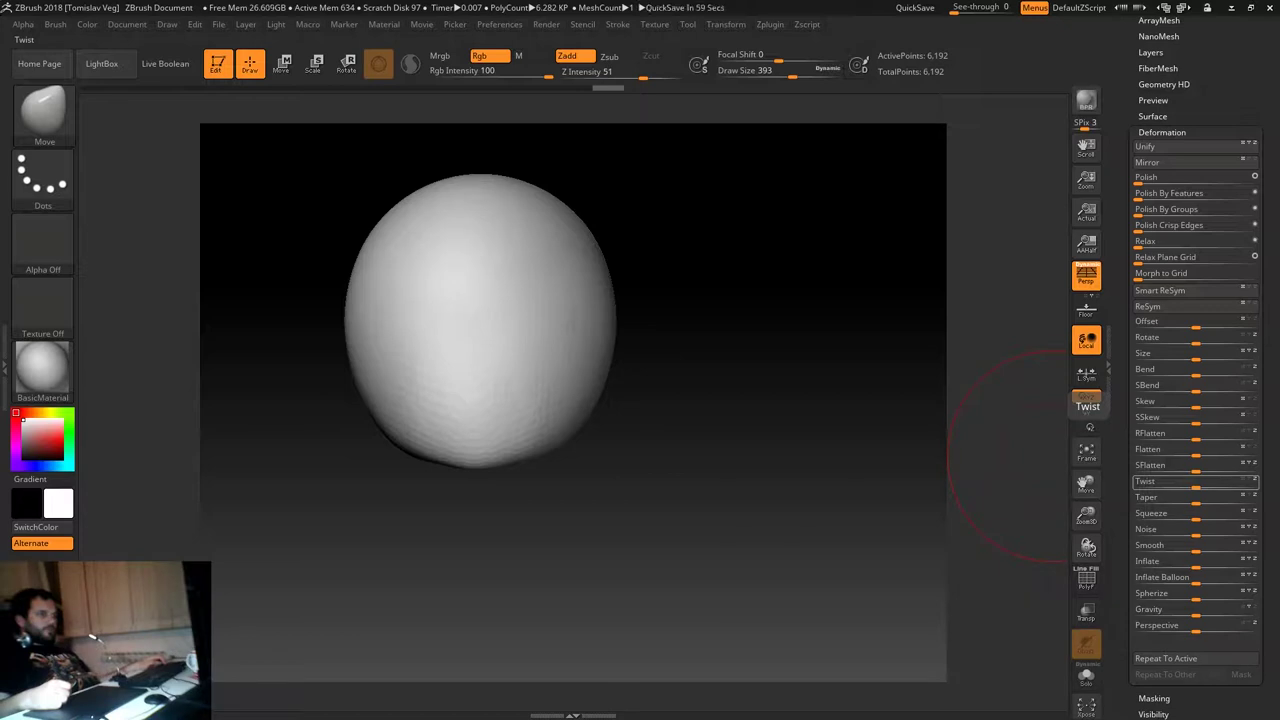
{"action": "left_click_drag", "start_coordinate": [754, 323], "coordinate": [689, 380]}
Reshape the bottom of the head with brush sizes 149–379, ending on a front view.
{"action": "key", "text": "s"}
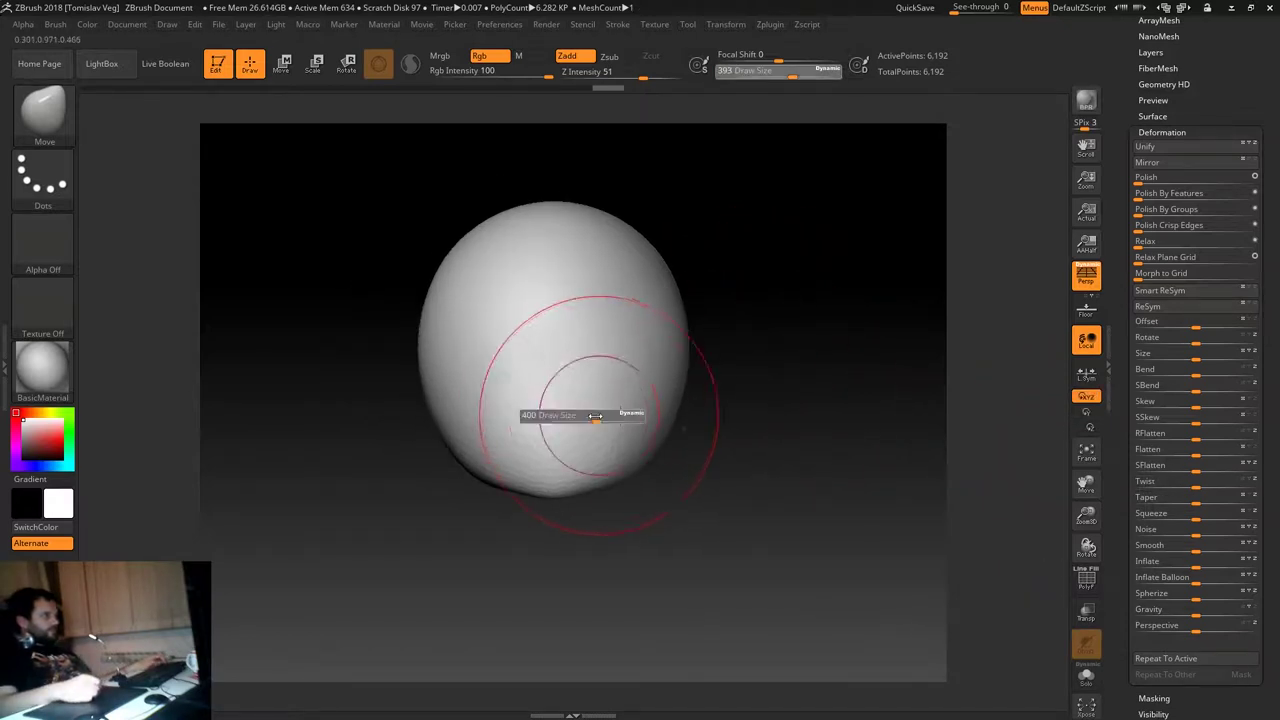
{"action": "left_click_drag", "start_coordinate": [734, 446], "coordinate": [800, 454], "text": "alt"}
{"action": "key", "text": "s"}
{"action": "mouse_move", "coordinate": [600, 503]}
{"action": "left_mouse_down"}
{"action": "mouse_move", "coordinate": [568, 503]}
{"action": "mouse_move", "coordinate": [620, 515]}
{"action": "left_mouse_up"}
{"action": "mouse_move", "coordinate": [780, 420]}
{"action": "left_mouse_down"}
{"action": "mouse_move", "coordinate": [674, 551]}
{"action": "mouse_move", "coordinate": [705, 552]}
{"action": "left_mouse_up"}
{"action": "key", "text": "s"}
{"action": "mouse_move", "coordinate": [530, 500]}
{"action": "left_mouse_down"}
{"action": "mouse_move", "coordinate": [688, 514]}
{"action": "mouse_move", "coordinate": [737, 494]}
{"action": "left_mouse_up"}
{"action": "left_click_drag", "start_coordinate": [586, 466], "coordinate": [560, 476]}
{"action": "key", "text": "s"}
{"action": "left_click_drag", "start_coordinate": [545, 476], "coordinate": [580, 476]}
{"action": "left_click_drag", "start_coordinate": [560, 580], "coordinate": [480, 503]}
{"action": "key", "text": "s"}
{"action": "left_click_drag", "start_coordinate": [555, 490], "coordinate": [536, 490]}
{"action": "mouse_move", "coordinate": [458, 436]}
{"action": "left_mouse_down"}
{"action": "mouse_move", "coordinate": [614, 406]}
{"action": "mouse_move", "coordinate": [480, 409]}
{"action": "left_mouse_up"}
Sculpt symmetric eye-socket dents with the ClayBuildup brush.
{"action": "key", "text": "b"}
{"action": "key", "text": "c"}
{"action": "key", "text": "b"}
{"action": "key", "text": "s"}
{"action": "left_click_drag", "start_coordinate": [556, 377], "coordinate": [540, 384], "text": "alt"}
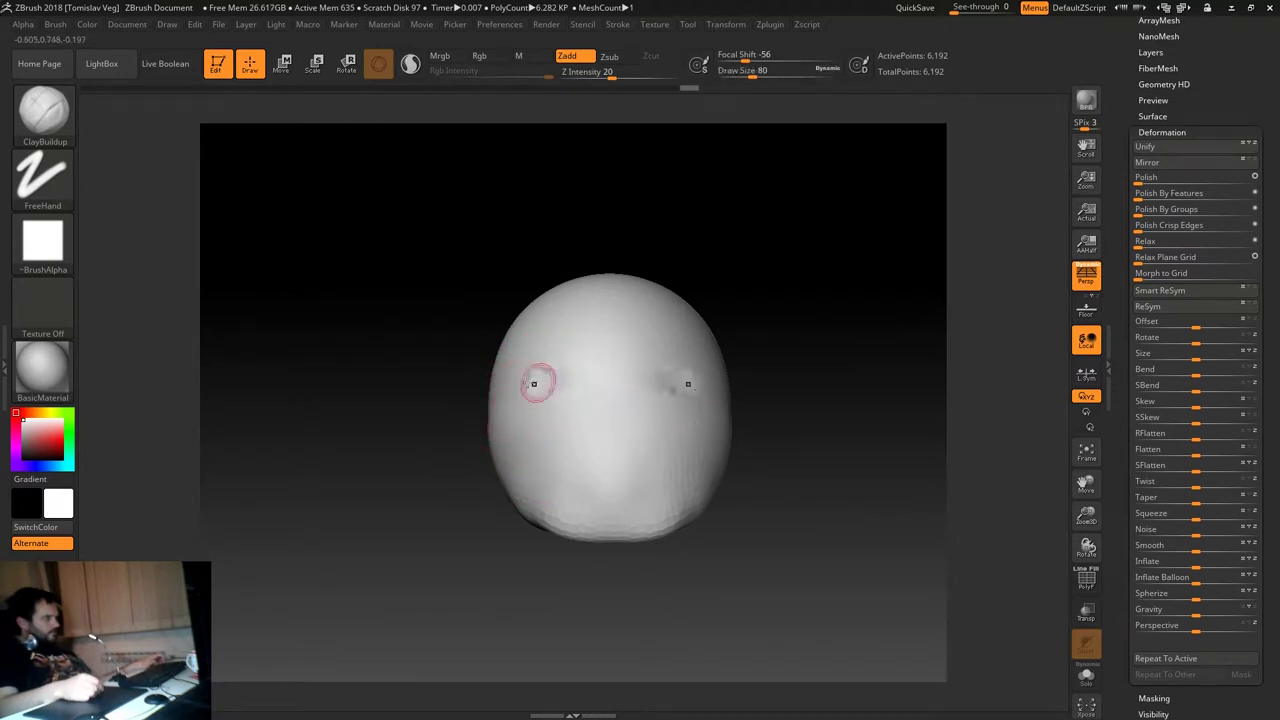
{"action": "mouse_move", "coordinate": [745, 340]}
{"action": "left_mouse_down"}
{"action": "mouse_move", "coordinate": [786, 337]}
{"action": "mouse_move", "coordinate": [649, 357]}
{"action": "mouse_move", "coordinate": [658, 428]}
{"action": "left_mouse_up"}
Build up a nose ridge down the centre of the face and smooth it.
{"action": "key", "text": "bracketright"}
{"action": "key", "text": "bracketright"}
{"action": "left_click_drag", "start_coordinate": [615, 378], "coordinate": [612, 460]}
{"action": "left_click_drag", "start_coordinate": [668, 420], "coordinate": [635, 475]}
{"action": "key", "text": "bracketright"}
{"action": "mouse_move", "coordinate": [638, 400]}
{"action": "left_mouse_down", "text": "shift"}
{"action": "mouse_move", "coordinate": [629, 300]}
{"action": "mouse_move", "coordinate": [620, 400]}
{"action": "mouse_move", "coordinate": [645, 440]}
{"action": "left_mouse_up", "text": "shift"}
Switch to the Move brush and shrink it to 128.
{"action": "key", "text": "b"}
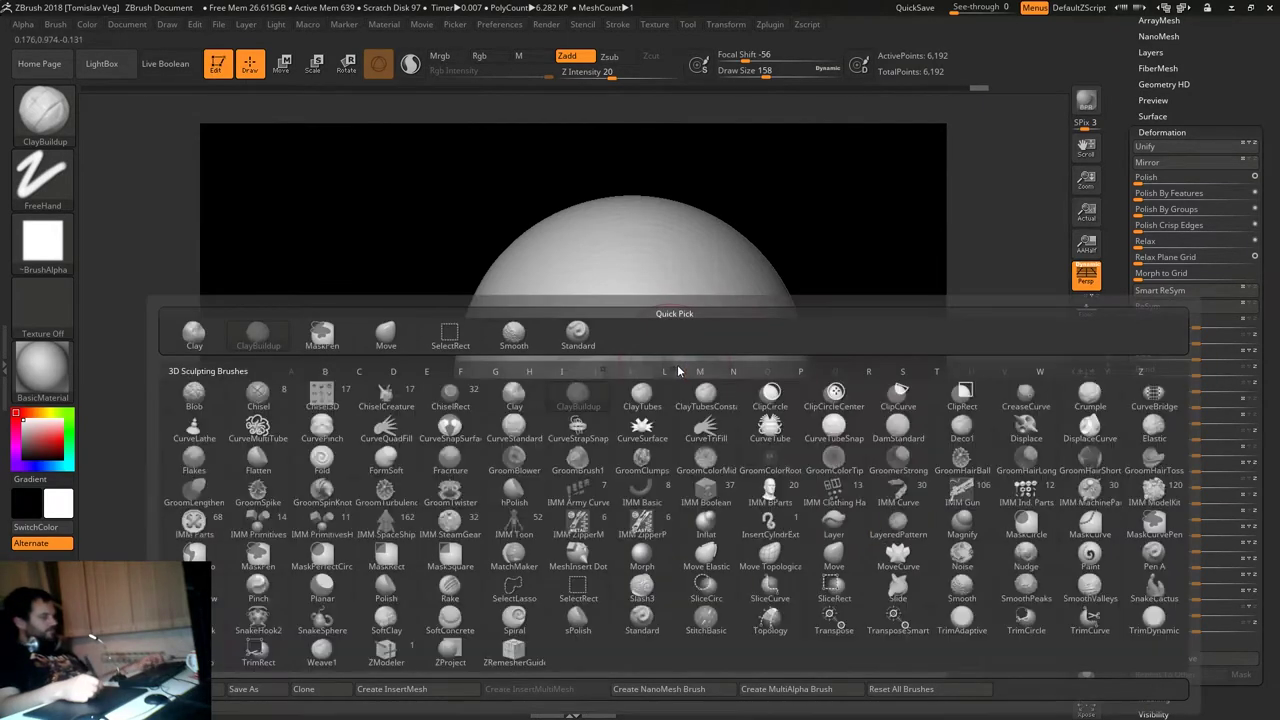
{"action": "key", "text": "b"}
{"action": "key", "text": "b"}
{"action": "key", "text": "m"}
{"action": "key", "text": "v"}
{"action": "key", "text": "s"}
{"action": "mouse_move", "coordinate": [575, 343]}
{"action": "left_mouse_down"}
{"action": "mouse_move", "coordinate": [543, 343]}
{"action": "mouse_move", "coordinate": [528, 371]}
{"action": "mouse_move", "coordinate": [458, 370]}
{"action": "left_mouse_up"}
Enlarge the Move brush to 223 and pull out the nose from several angles.
{"action": "key", "text": "s"}
{"action": "left_click_drag", "start_coordinate": [528, 334], "coordinate": [610, 334]}
{"action": "left_click_drag", "start_coordinate": [737, 294], "coordinate": [545, 346]}
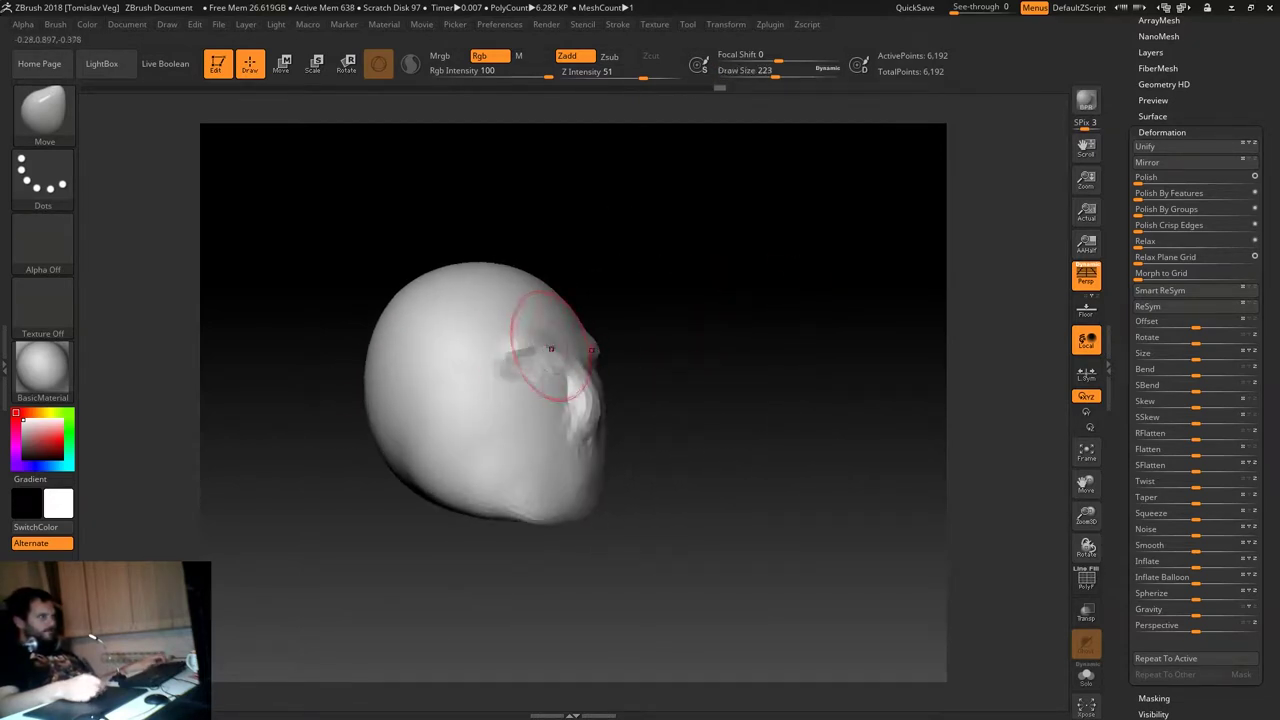
{"action": "left_click_drag", "start_coordinate": [654, 312], "coordinate": [586, 294]}
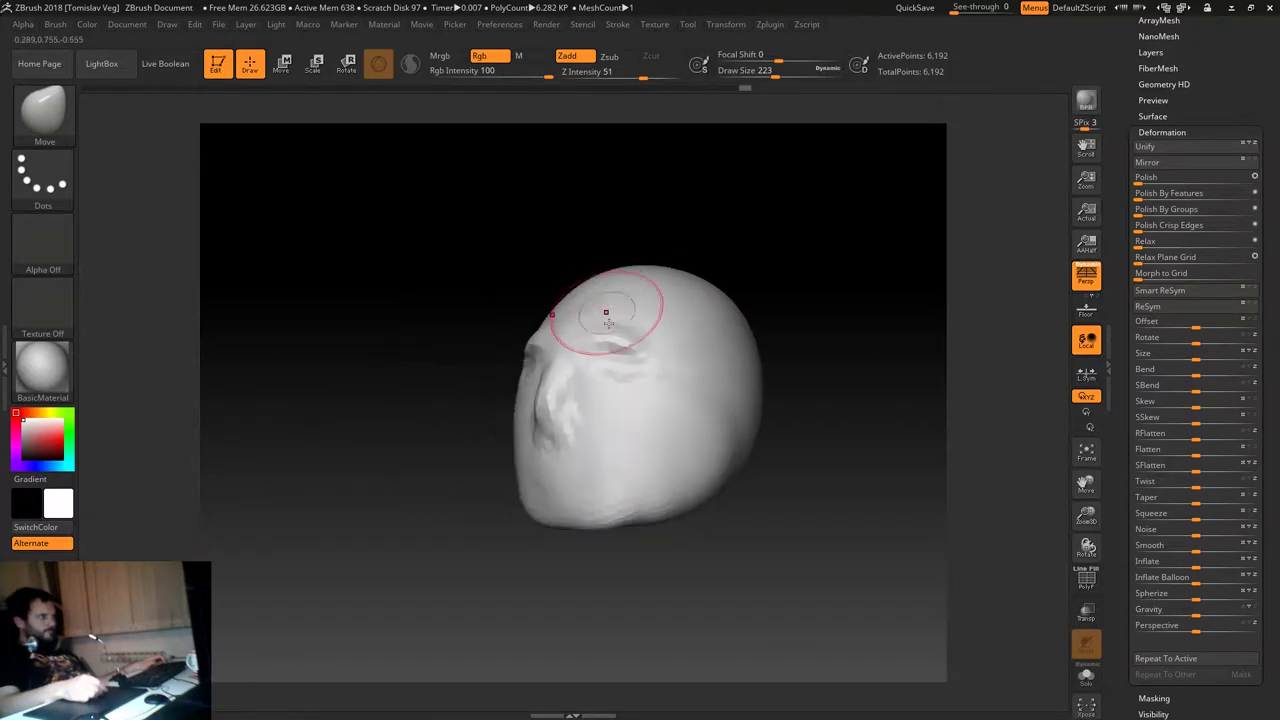
{"action": "mouse_move", "coordinate": [510, 320]}
{"action": "left_mouse_down"}
{"action": "mouse_move", "coordinate": [397, 360]}
{"action": "mouse_move", "coordinate": [397, 383]}
{"action": "mouse_move", "coordinate": [583, 368]}
{"action": "mouse_move", "coordinate": [465, 388]}
{"action": "mouse_move", "coordinate": [543, 375]}
{"action": "left_mouse_up"}
{"action": "key", "text": "s"}
{"action": "key", "text": "s"}
{"action": "key", "text": "s"}
Shape the chin, jaw and cheeks, checking from below, front and profile.
{"action": "mouse_move", "coordinate": [535, 444]}
{"action": "left_mouse_down"}
{"action": "mouse_move", "coordinate": [557, 444]}
{"action": "mouse_move", "coordinate": [414, 429]}
{"action": "left_mouse_up"}
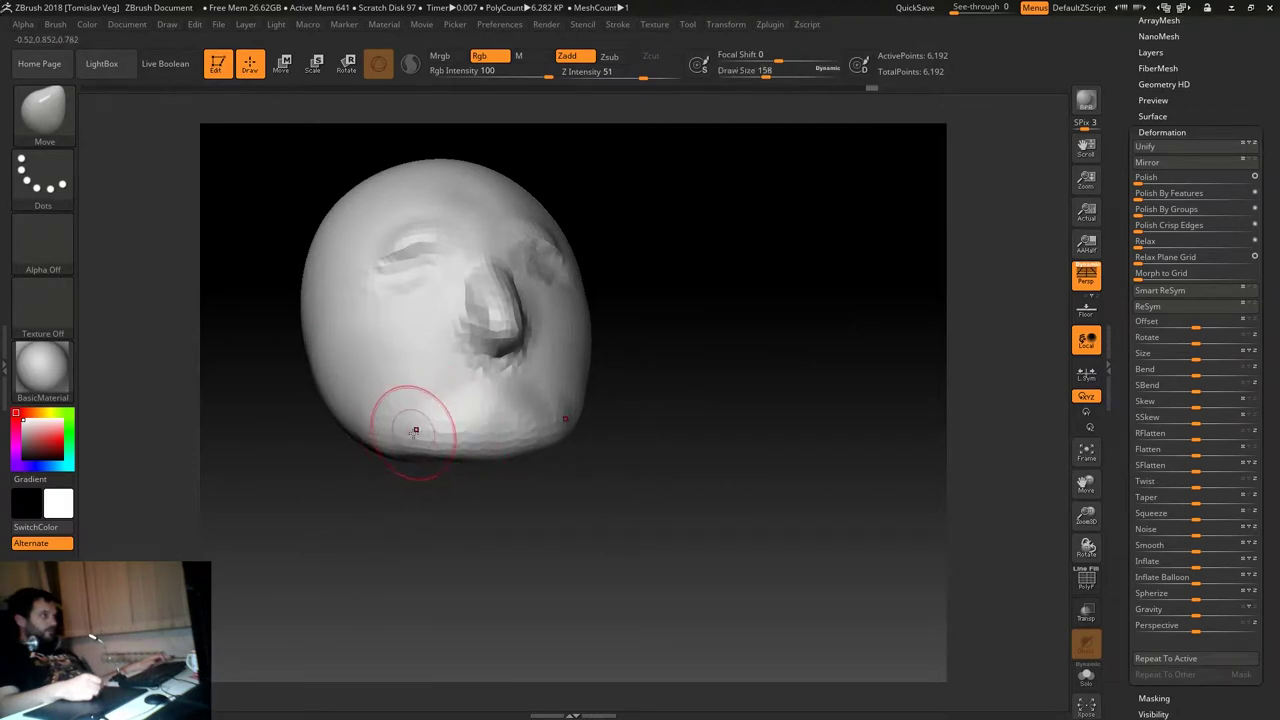
{"action": "left_click_drag", "start_coordinate": [670, 408], "coordinate": [754, 397], "text": "shift"}
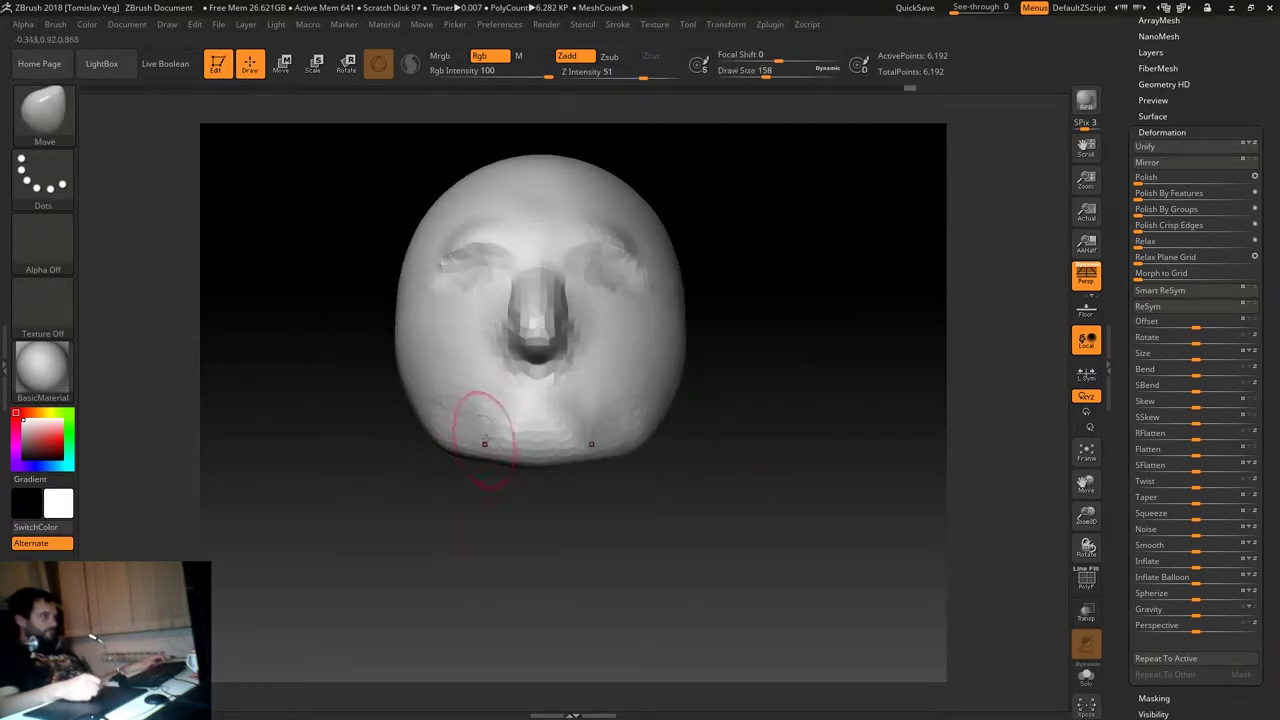
{"action": "left_click_drag", "start_coordinate": [484, 443], "coordinate": [771, 401]}
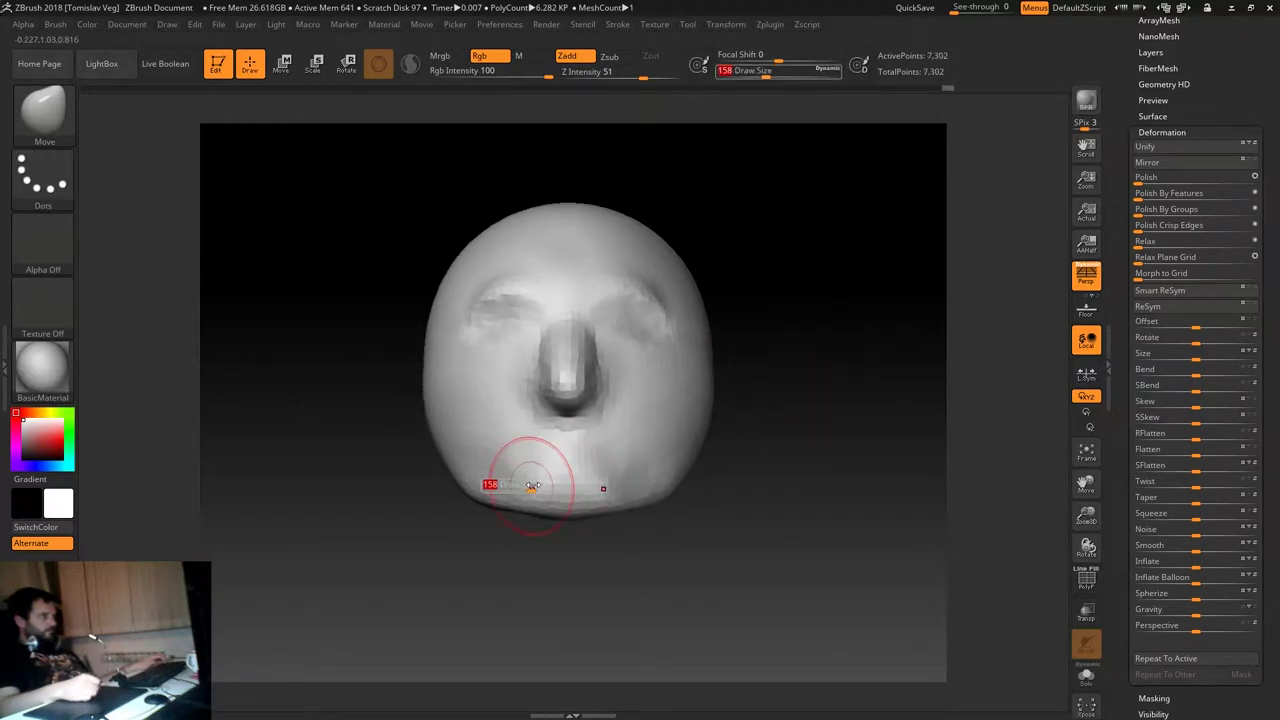
{"action": "right_click_drag", "start_coordinate": [532, 486], "coordinate": [593, 483]}
{"action": "right_click_drag", "start_coordinate": [500, 521], "coordinate": [585, 410]}
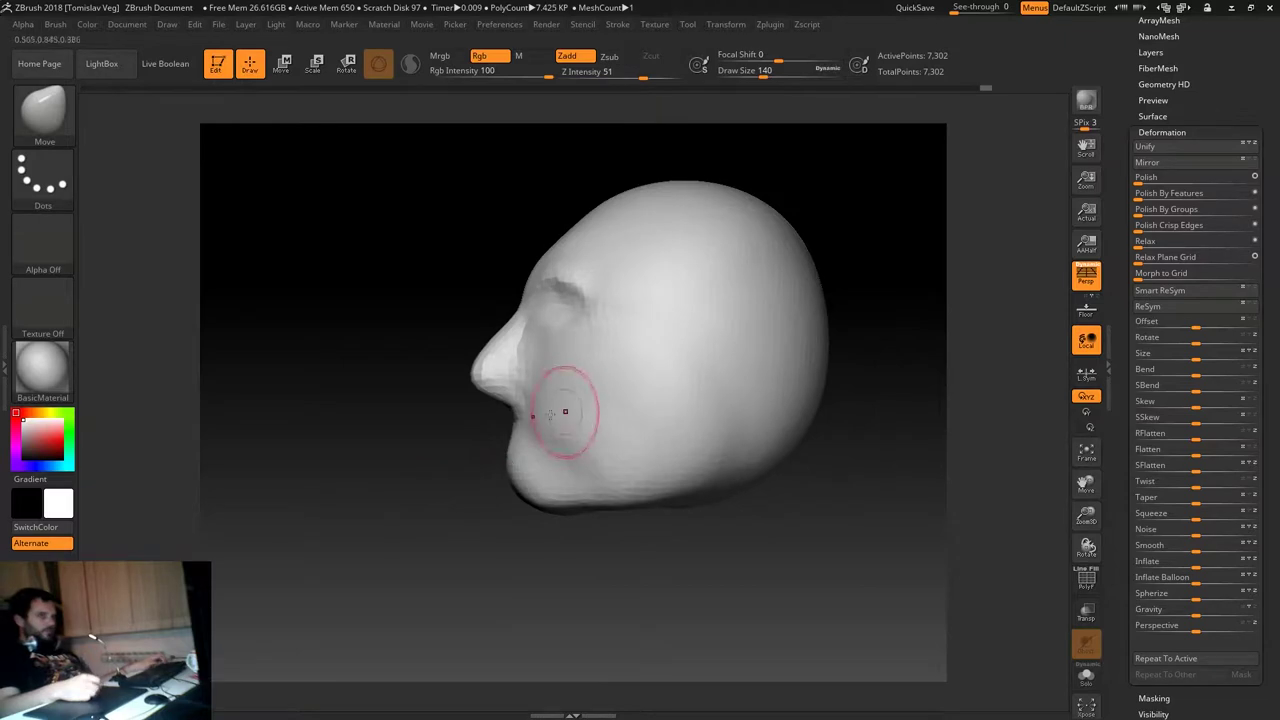
{"action": "mouse_move", "coordinate": [548, 468]}
{"action": "right_mouse_down"}
{"action": "mouse_move", "coordinate": [491, 494]}
{"action": "mouse_move", "coordinate": [566, 546]}
{"action": "mouse_move", "coordinate": [400, 514]}
{"action": "mouse_move", "coordinate": [517, 626]}
{"action": "mouse_move", "coordinate": [641, 355]}
{"action": "right_mouse_up"}
Switch to the Standard brush with B, S, T.
{"action": "key", "text": "b"}
{"action": "key", "text": "s"}
{"action": "key", "text": "t"}
With the Standard brush at size 39–44, carve nostril hollows and a mouth line.
{"action": "left_click_drag", "start_coordinate": [641, 355], "coordinate": [613, 355]}
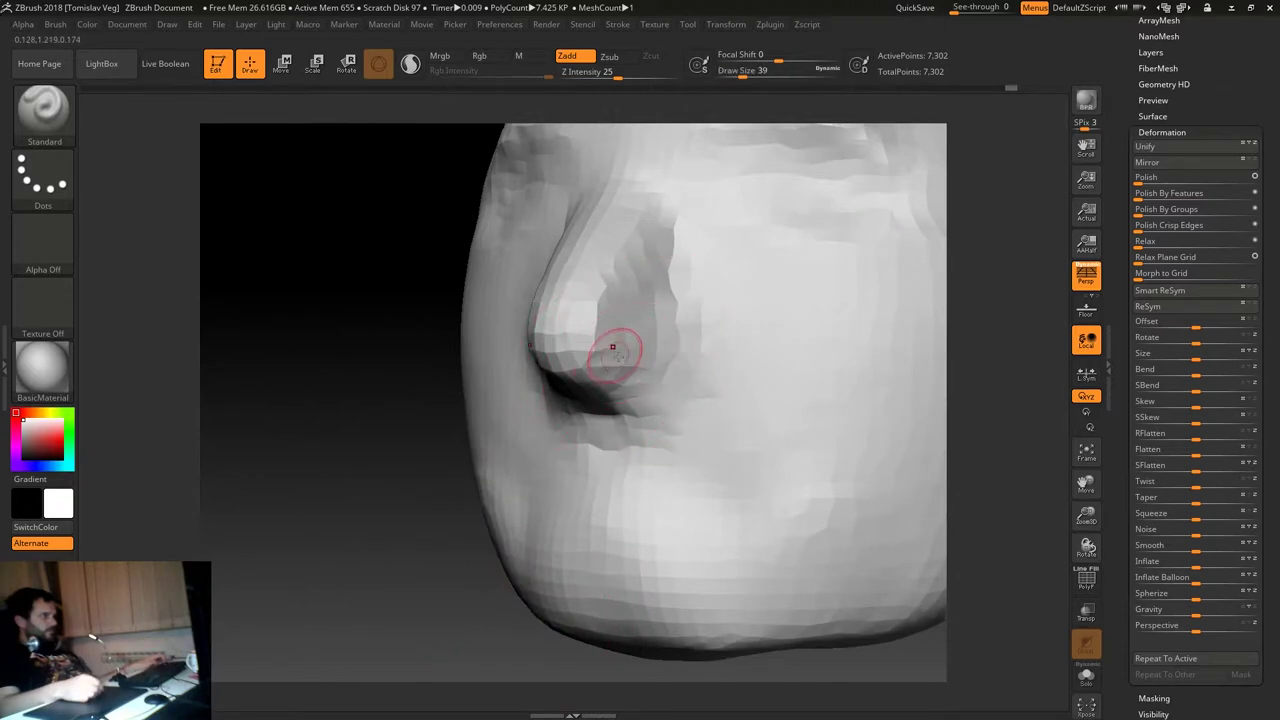
{"action": "mouse_move", "coordinate": [688, 382]}
{"action": "right_mouse_down"}
{"action": "mouse_move", "coordinate": [897, 346]}
{"action": "mouse_move", "coordinate": [930, 360]}
{"action": "mouse_move", "coordinate": [571, 391]}
{"action": "right_mouse_up"}
{"action": "left_click_drag", "start_coordinate": [571, 391], "coordinate": [574, 380]}
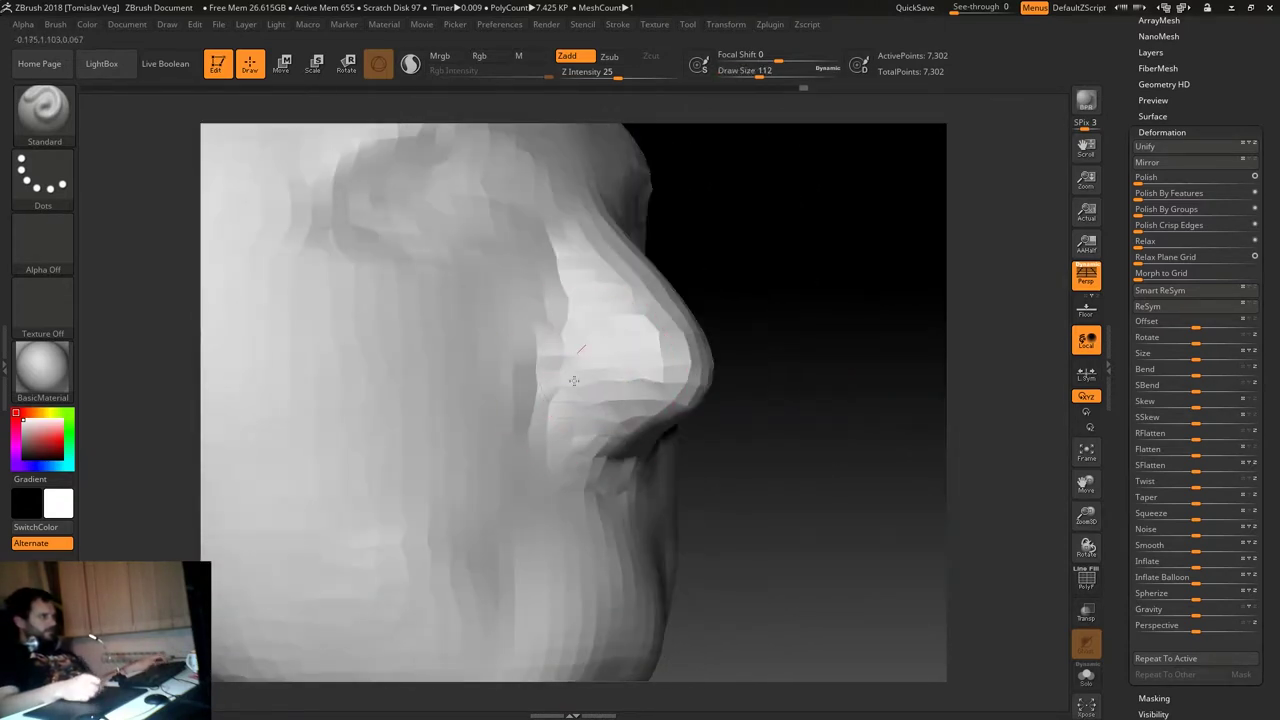
{"action": "right_click_drag", "start_coordinate": [630, 431], "coordinate": [586, 371], "text": "ctrl"}
{"action": "left_click_drag", "start_coordinate": [610, 361], "coordinate": [585, 361]}
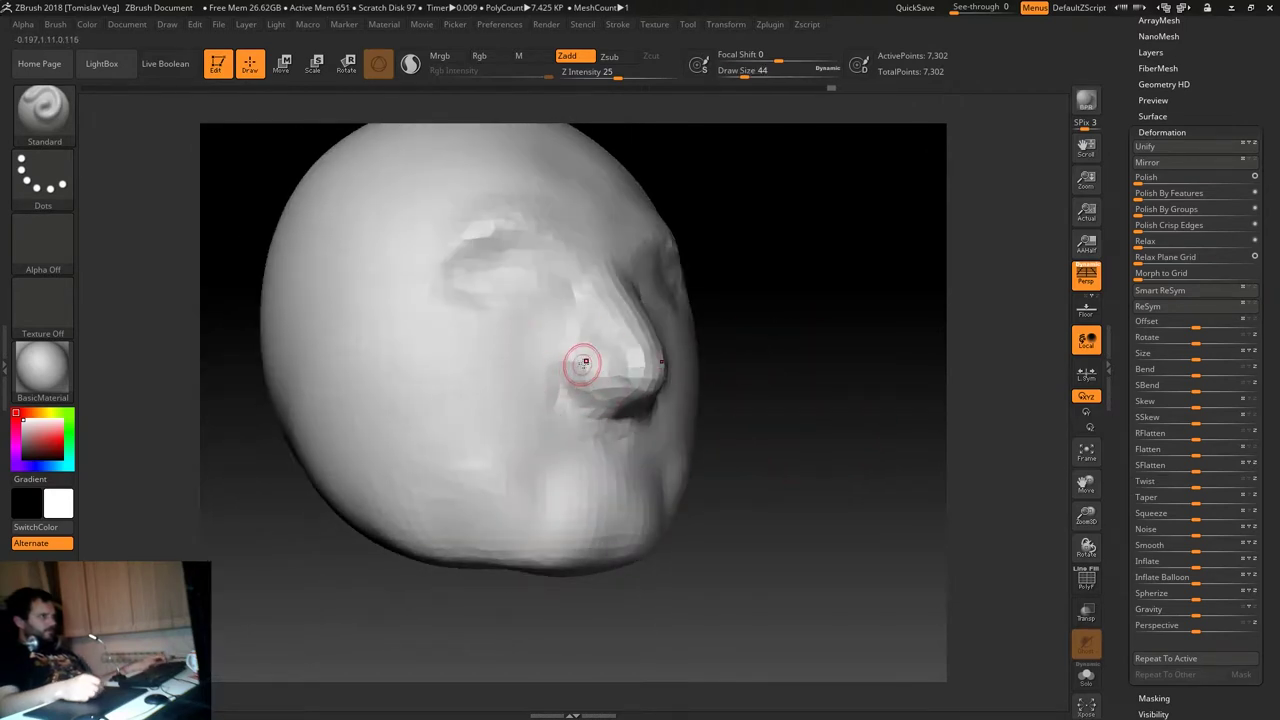
{"action": "right_click_drag", "start_coordinate": [578, 387], "coordinate": [526, 470]}
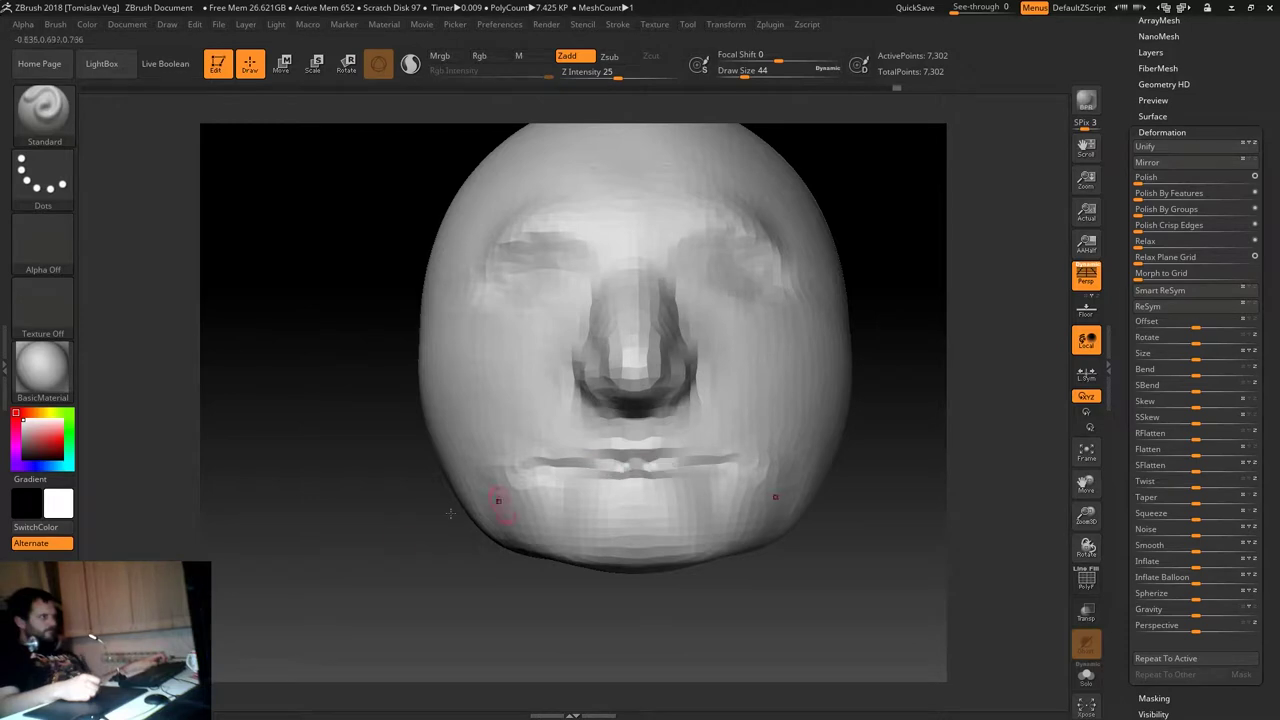
{"action": "right_click_drag", "start_coordinate": [498, 500], "coordinate": [566, 477]}
Lasso-mask a band across the mid-face around the nose.
{"action": "key", "text": "b"}
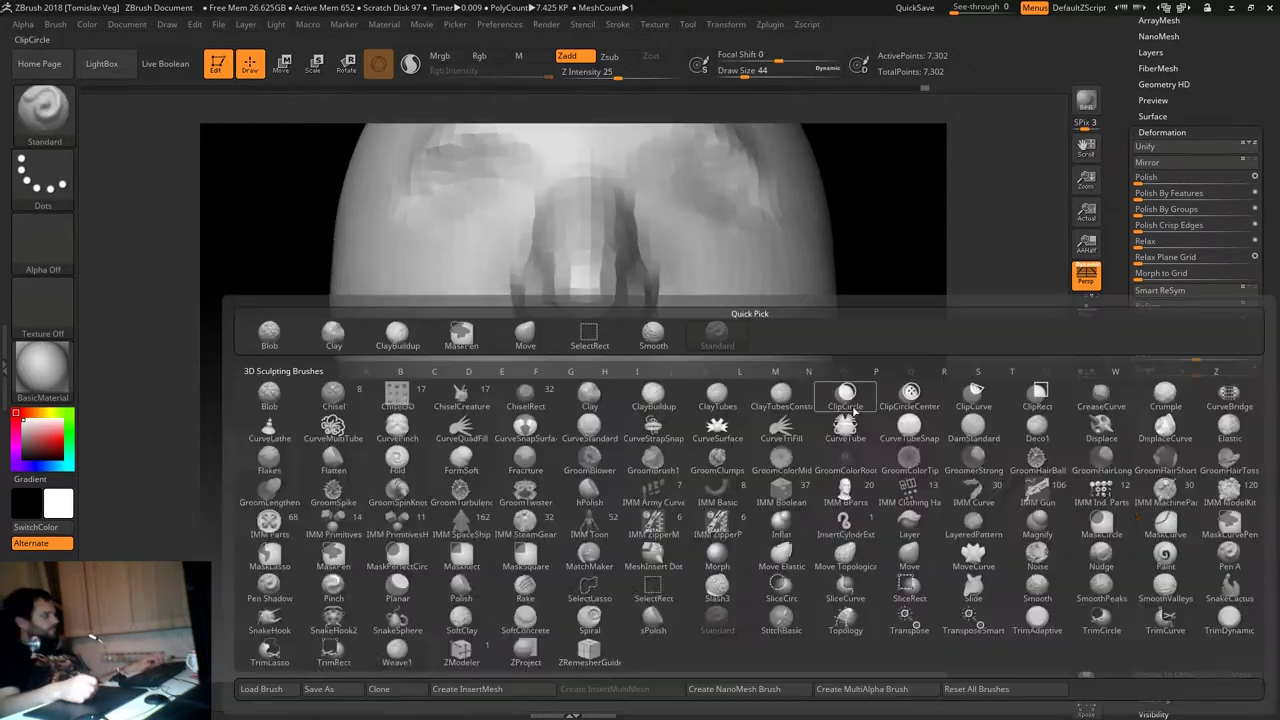
{"action": "left_click", "coordinate": [845, 400]}
{"action": "left_click_drag", "start_coordinate": [586, 370], "coordinate": [622, 327], "text": "ctrl+shift"}
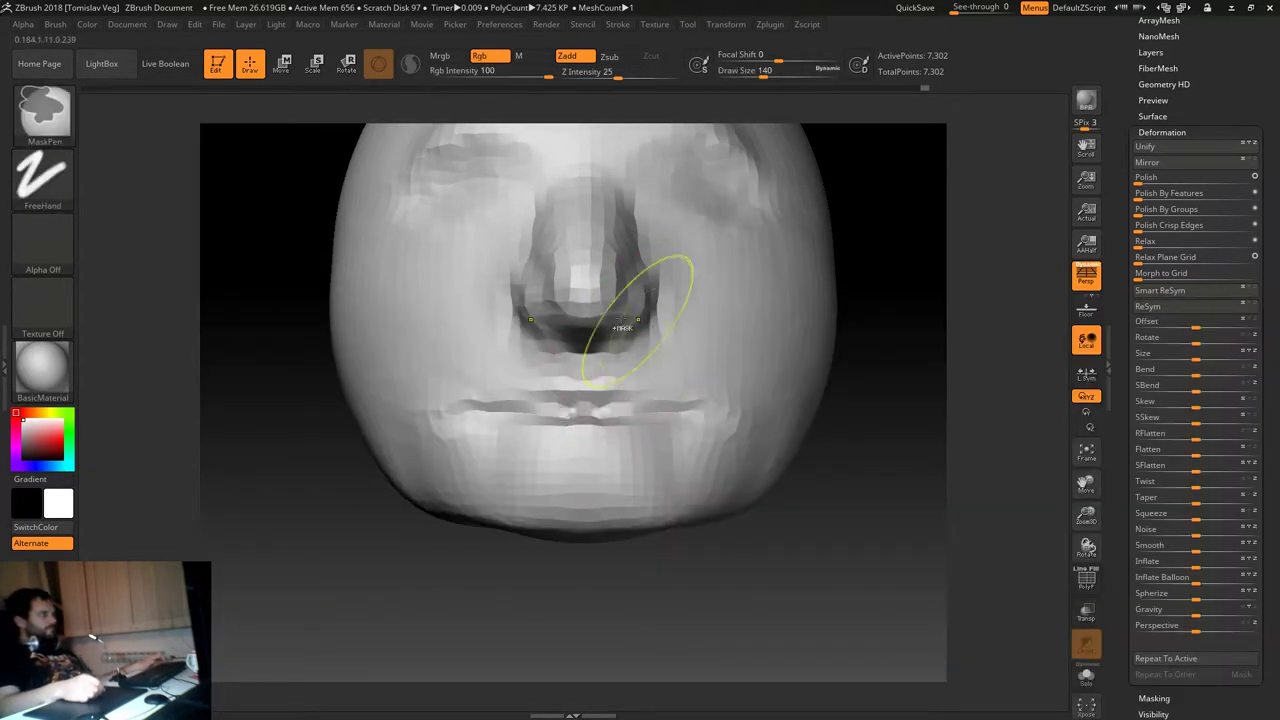
{"action": "key", "text": "ctrl+b"}
{"action": "left_click", "coordinate": [318, 185]}
{"action": "left_click_drag", "start_coordinate": [694, 320], "coordinate": [700, 408], "text": "ctrl"}
{"action": "key", "text": "space"}
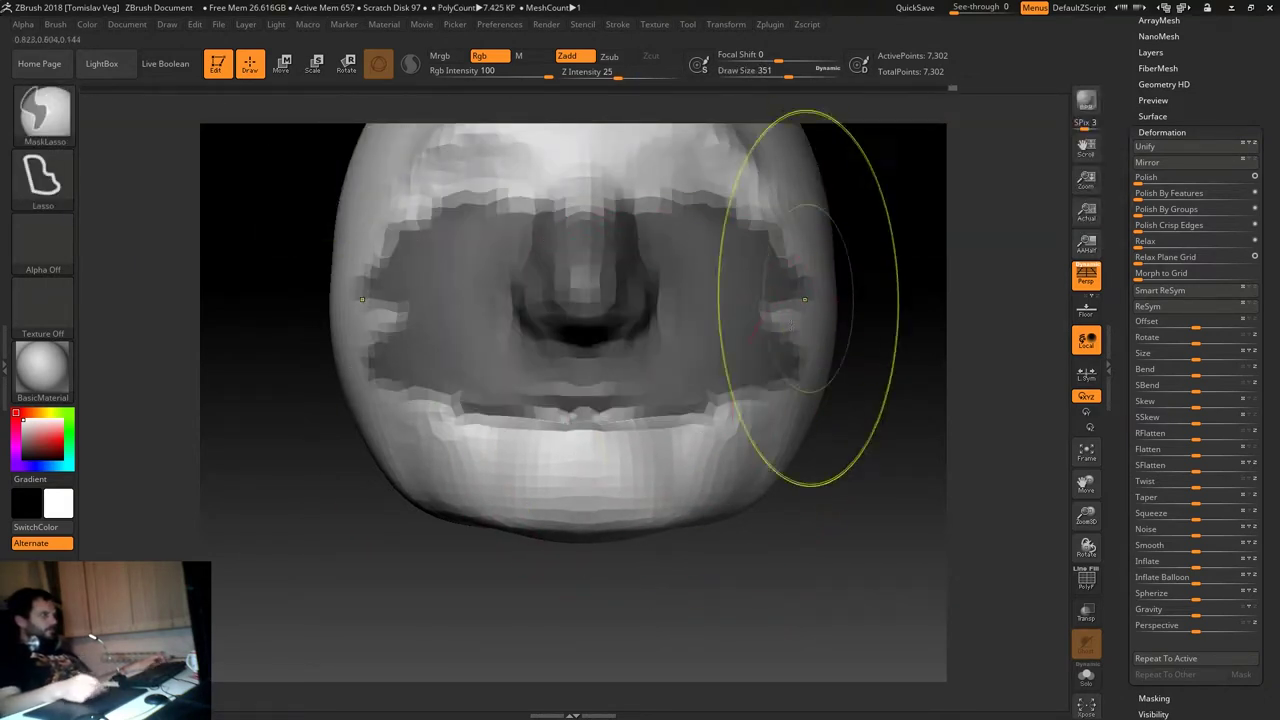
With the Move brush, push the sides of the face inward to narrow it.
{"action": "key", "text": "b"}
{"action": "key", "text": "m"}
{"action": "key", "text": "v"}
{"action": "mouse_move", "coordinate": [707, 416]}
{"action": "left_mouse_down", "text": "alt"}
{"action": "mouse_move", "coordinate": [640, 427]}
{"action": "mouse_move", "coordinate": [675, 427]}
{"action": "left_mouse_up", "text": "alt"}
{"action": "key", "text": "space"}
{"action": "right_click_drag", "start_coordinate": [670, 419], "coordinate": [669, 434]}
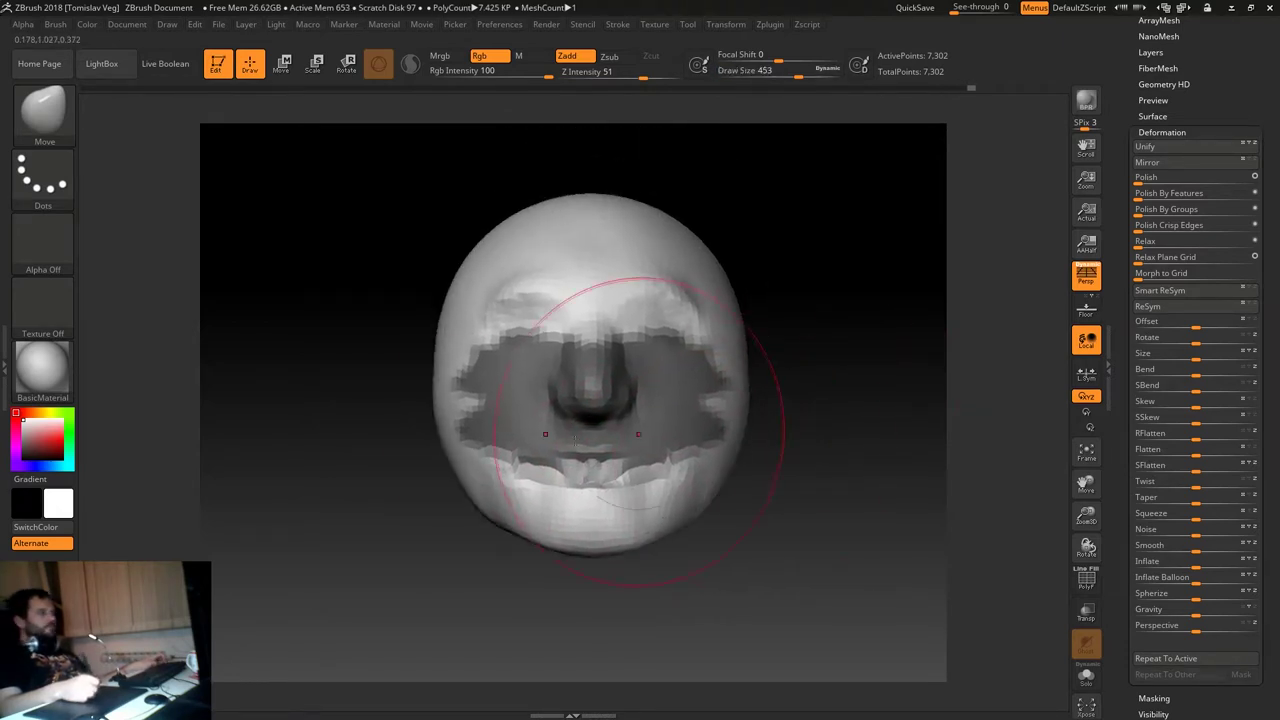
{"action": "left_click_drag", "start_coordinate": [391, 460], "coordinate": [400, 455], "text": "ctrl"}
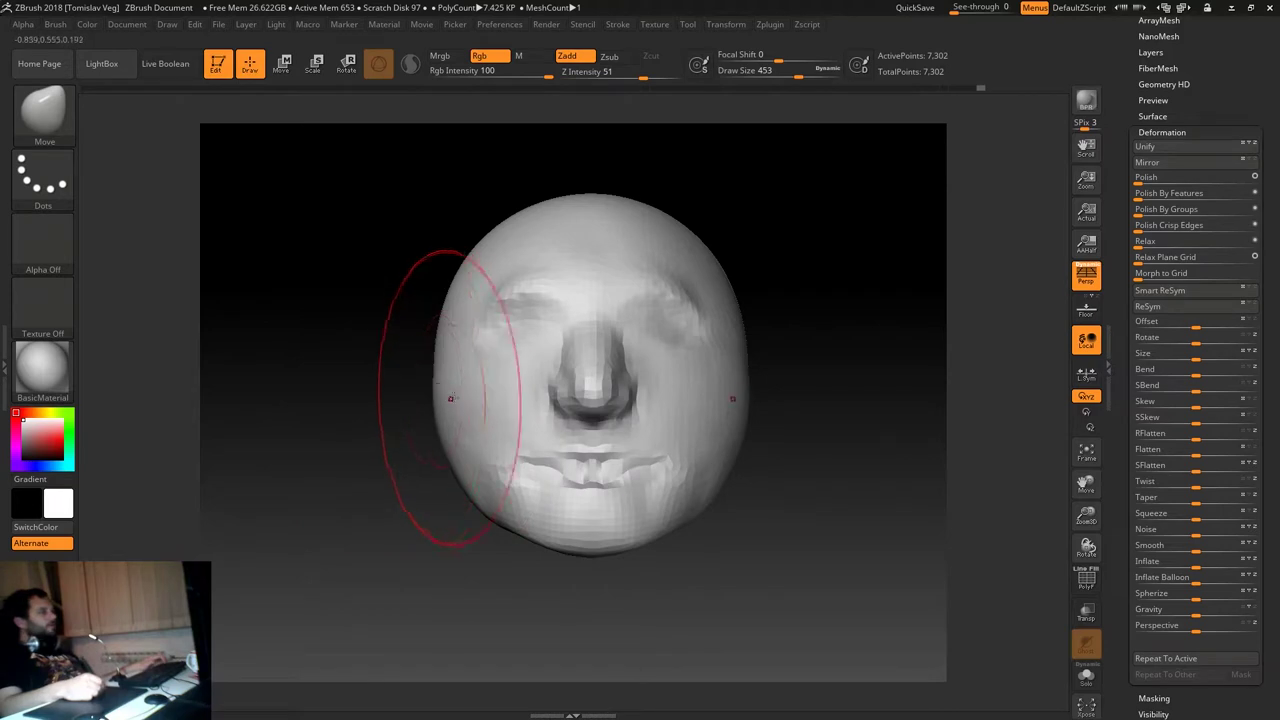
{"action": "left_click_drag", "start_coordinate": [438, 395], "coordinate": [455, 395]}
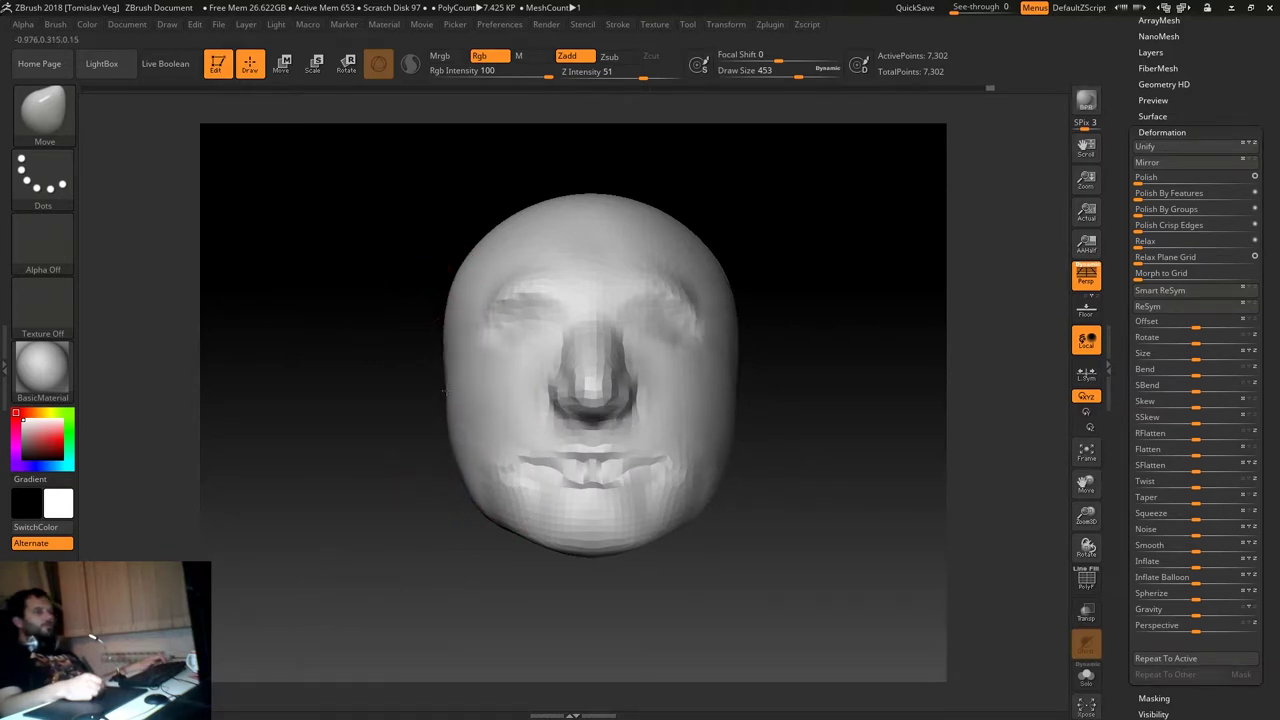
Enlarge the brush and smooth the forehead from tilted and frontal views.
{"action": "key", "text": "s"}
{"action": "left_click_drag", "start_coordinate": [450, 297], "coordinate": [435, 297]}
{"action": "key", "text": "s"}
{"action": "mouse_move", "coordinate": [610, 231]}
{"action": "left_mouse_down"}
{"action": "mouse_move", "coordinate": [596, 231]}
{"action": "mouse_move", "coordinate": [640, 231]}
{"action": "mouse_move", "coordinate": [686, 189]}
{"action": "left_mouse_up"}
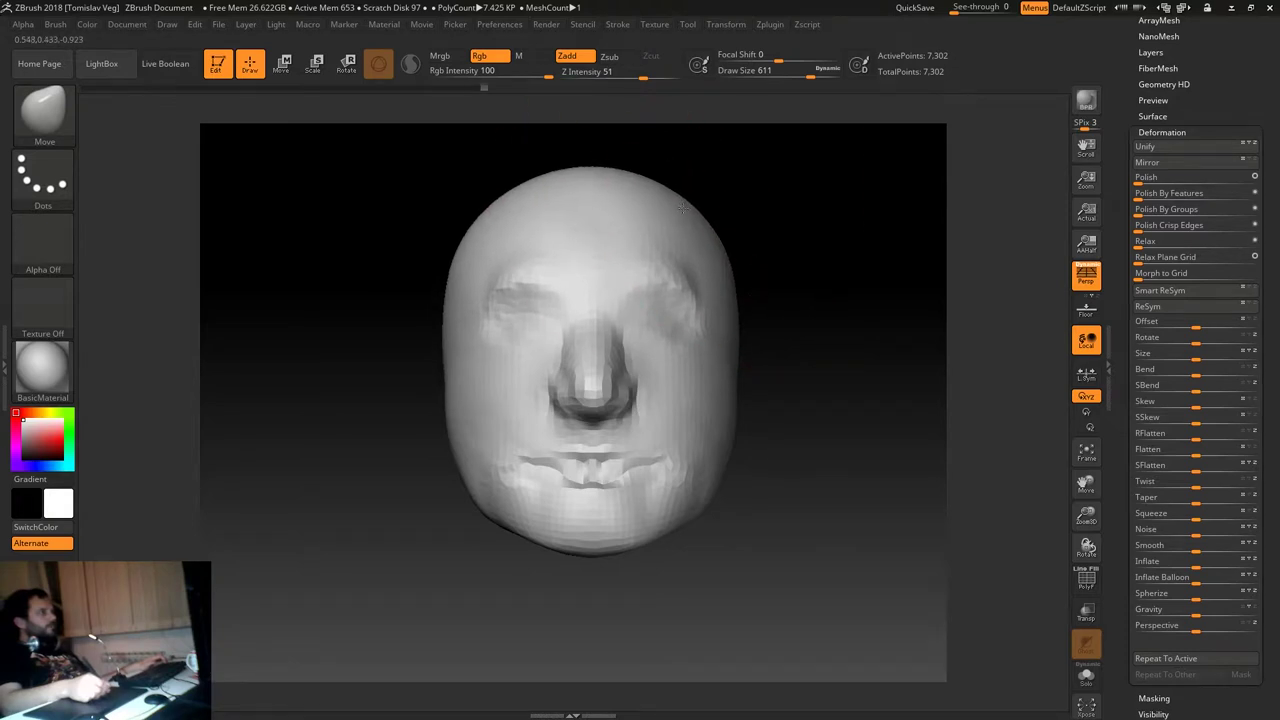
{"action": "left_click_drag", "start_coordinate": [807, 266], "coordinate": [786, 257]}
{"action": "key", "text": "["}
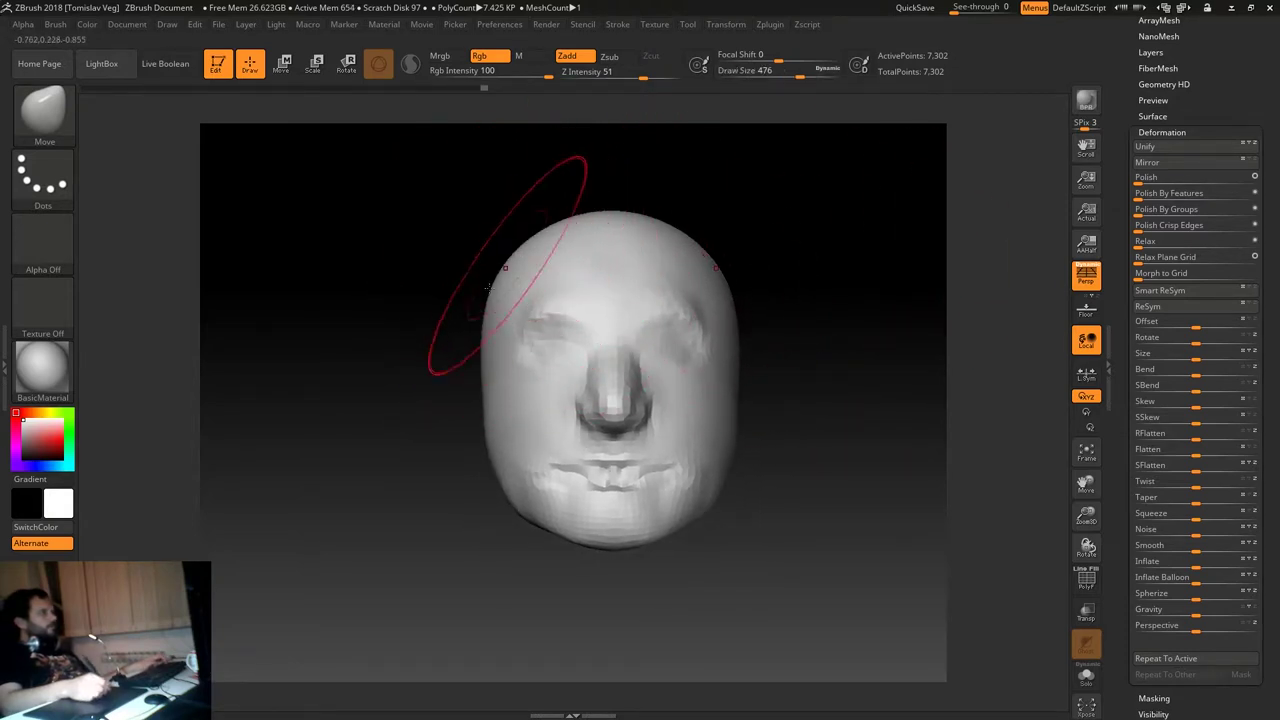
{"action": "mouse_move", "coordinate": [437, 386]}
{"action": "left_mouse_down"}
{"action": "mouse_move", "coordinate": [458, 410]}
{"action": "mouse_move", "coordinate": [403, 443]}
{"action": "mouse_move", "coordinate": [357, 434]}
{"action": "mouse_move", "coordinate": [528, 354]}
{"action": "left_mouse_up"}
{"action": "key", "text": "["}
{"action": "key", "text": "["}
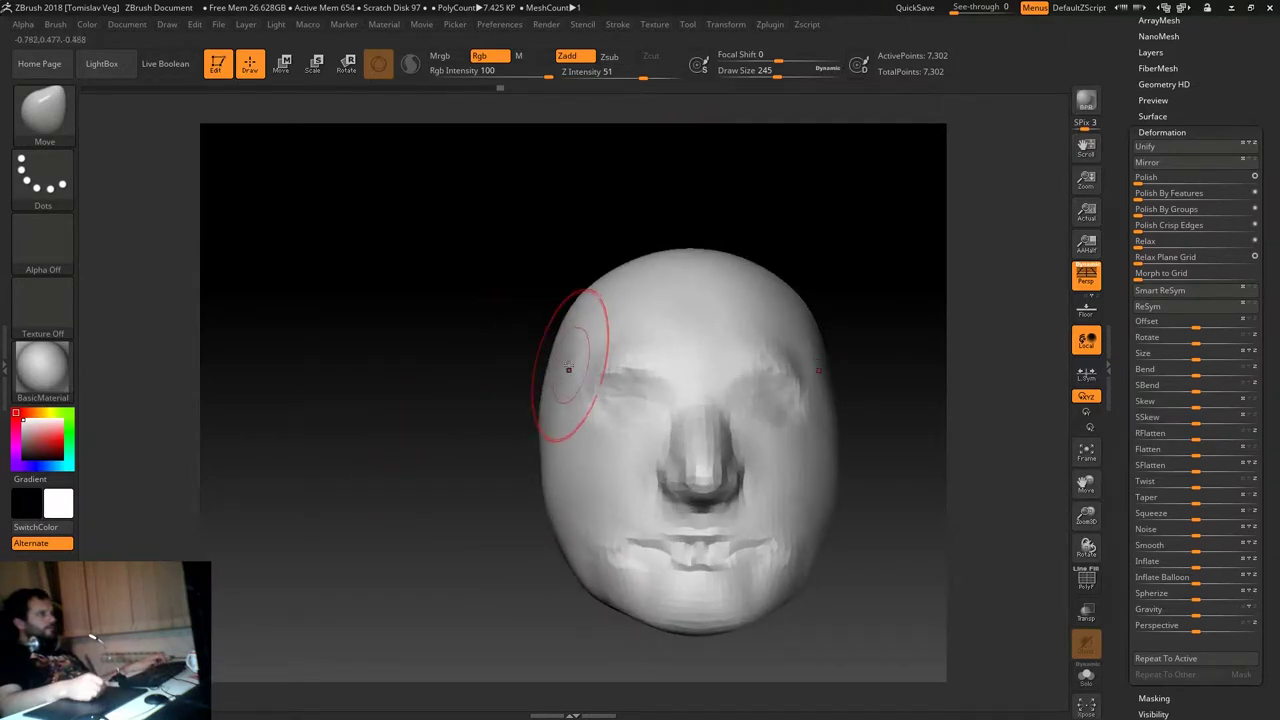
Round out the top of the skull with the Move brush from left-profile and three-quarter views.
{"action": "key", "text": "s"}
{"action": "left_click_drag", "start_coordinate": [566, 345], "coordinate": [612, 337]}
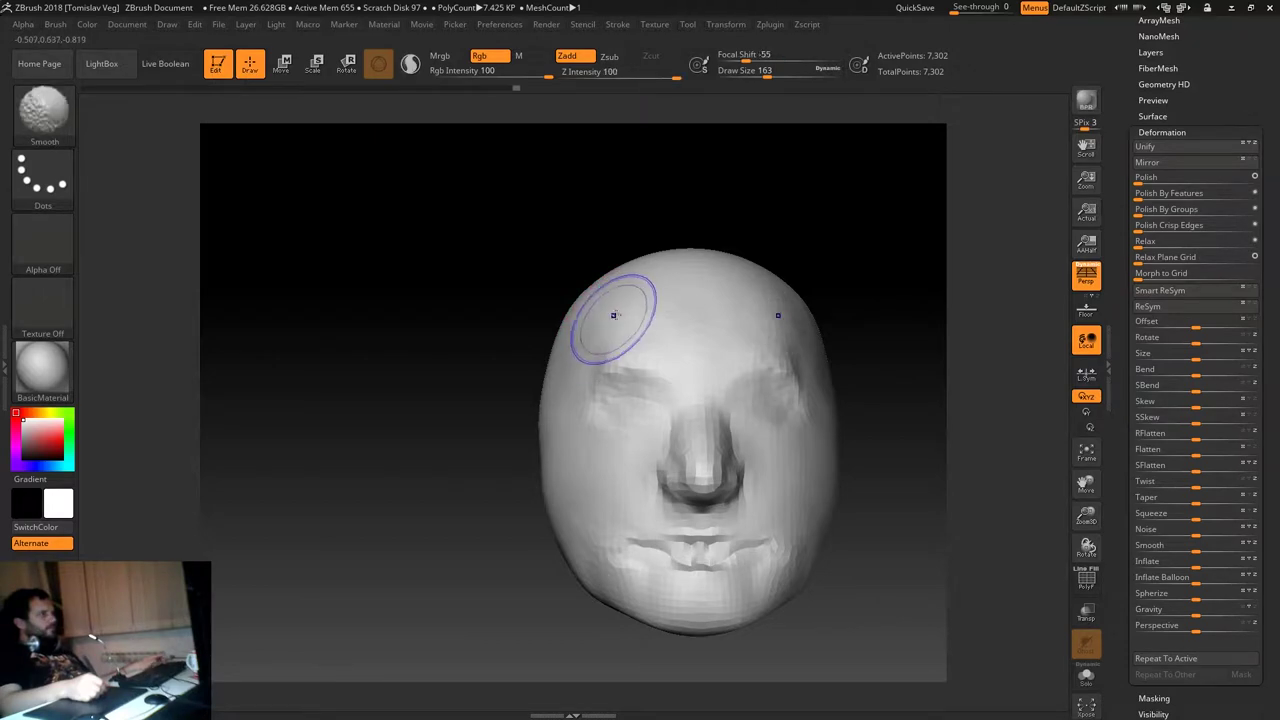
{"action": "left_click_drag", "start_coordinate": [540, 300], "coordinate": [500, 302]}
{"action": "key", "text": "s"}
{"action": "left_click_drag", "start_coordinate": [640, 325], "coordinate": [665, 325]}
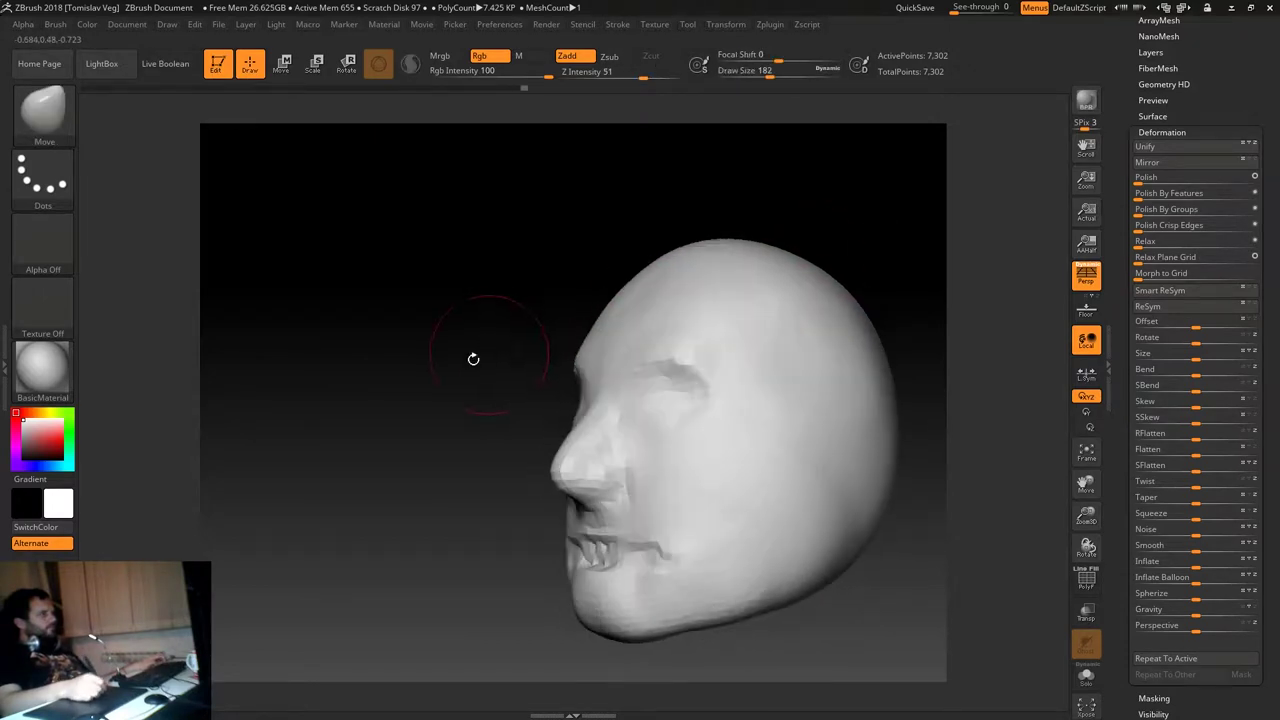
{"action": "left_click_drag", "start_coordinate": [471, 357], "coordinate": [430, 357]}
{"action": "left_click_drag", "start_coordinate": [566, 320], "coordinate": [597, 312]}
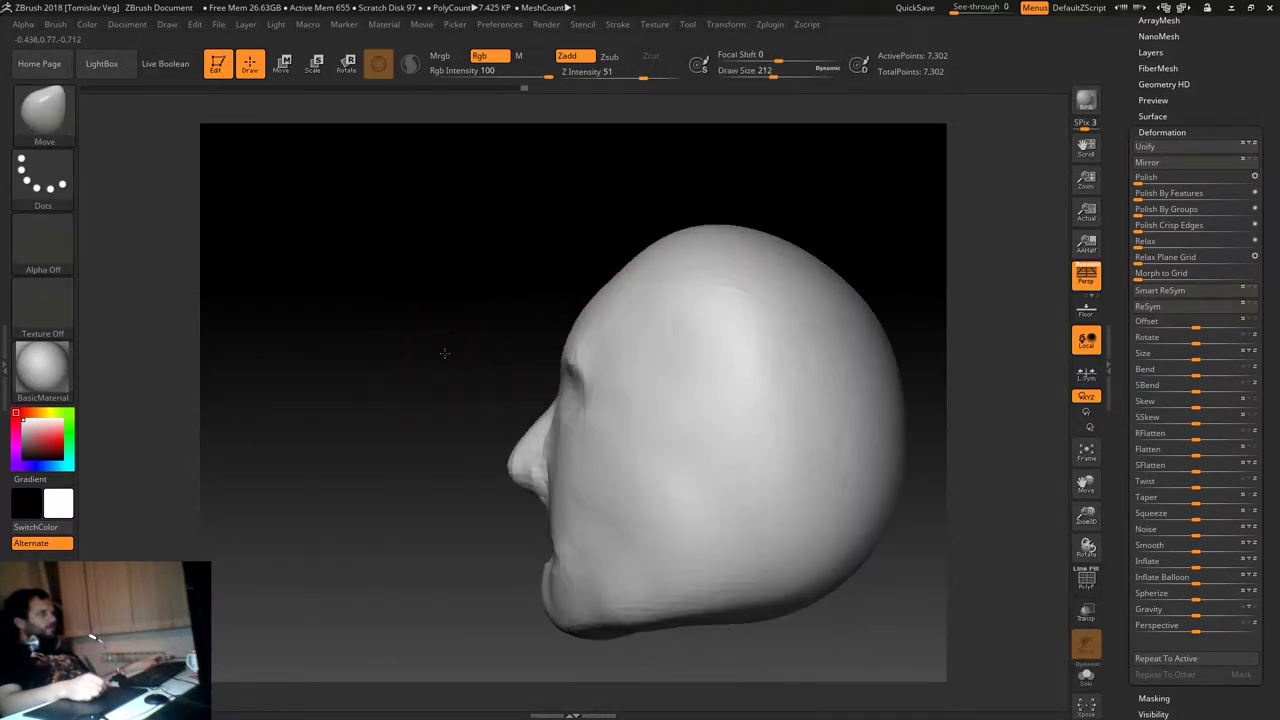
{"action": "key", "text": "bracketright"}
{"action": "left_click_drag", "start_coordinate": [421, 285], "coordinate": [470, 285]}
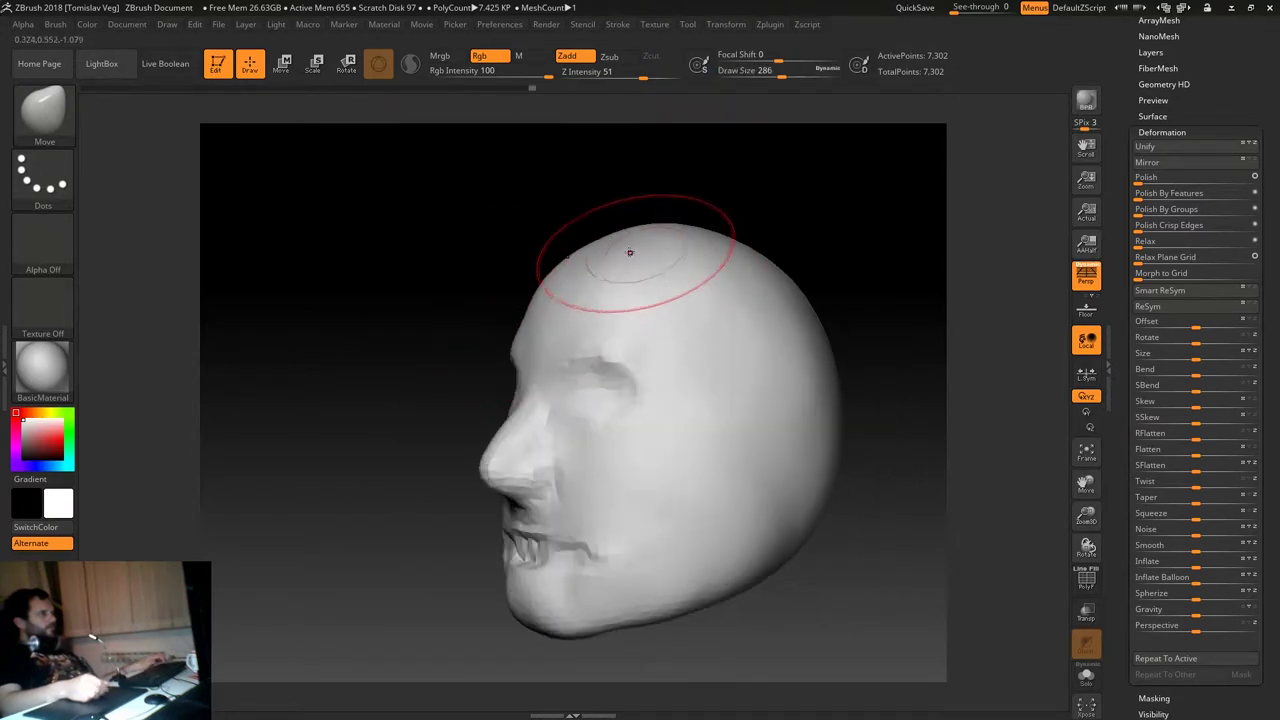
{"action": "left_click_drag", "start_coordinate": [771, 208], "coordinate": [614, 257]}
{"action": "key", "text": "bracketright"}
{"action": "mouse_move", "coordinate": [740, 255]}
{"action": "left_mouse_down"}
{"action": "mouse_move", "coordinate": [771, 249]}
{"action": "mouse_move", "coordinate": [737, 300]}
{"action": "mouse_move", "coordinate": [606, 397]}
{"action": "mouse_move", "coordinate": [786, 289]}
{"action": "mouse_move", "coordinate": [819, 321]}
{"action": "mouse_move", "coordinate": [371, 414]}
{"action": "left_mouse_up"}
Zoom in on the face and reshape both cheeks symmetrically with a roughly 210-size brush.
{"action": "key", "text": "s"}
{"action": "key", "text": "s"}
{"action": "left_click_drag", "start_coordinate": [286, 443], "coordinate": [300, 443]}
{"action": "left_click_drag", "start_coordinate": [297, 518], "coordinate": [382, 516], "text": "alt"}
{"action": "mouse_move", "coordinate": [410, 447]}
{"action": "left_mouse_down"}
{"action": "mouse_move", "coordinate": [422, 447]}
{"action": "mouse_move", "coordinate": [414, 437]}
{"action": "left_mouse_up"}
{"action": "key", "text": "s"}
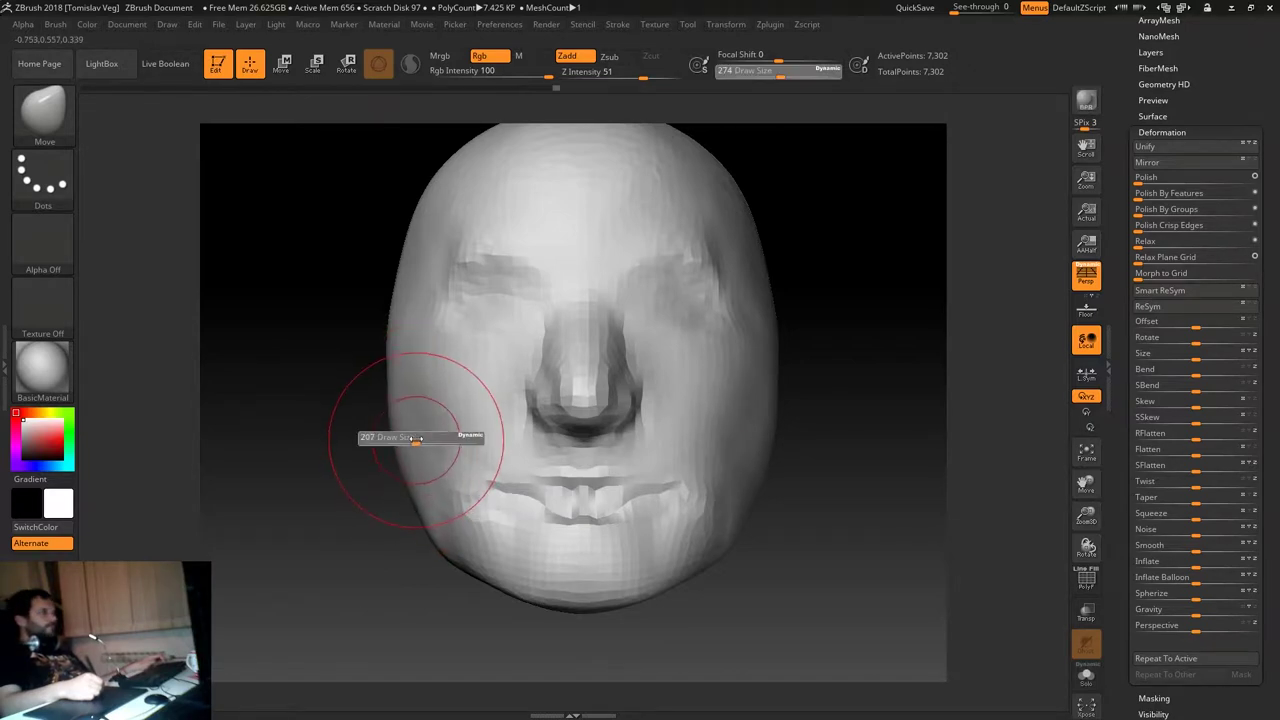
{"action": "key", "text": "s"}
Shrink the brush to 108 and reshape the corners of the mouth.
{"action": "left_click_drag", "start_coordinate": [461, 500], "coordinate": [449, 506]}
{"action": "key", "text": "bracketleft"}
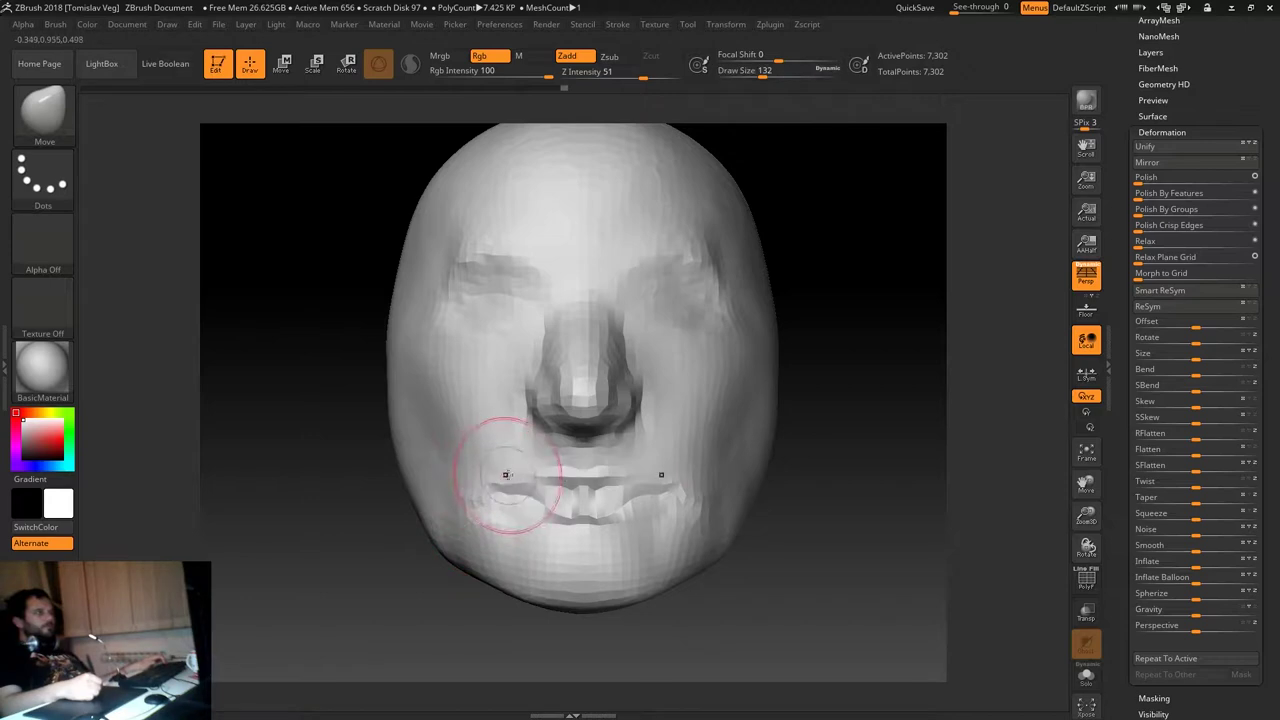
{"action": "key", "text": "bracketleft"}
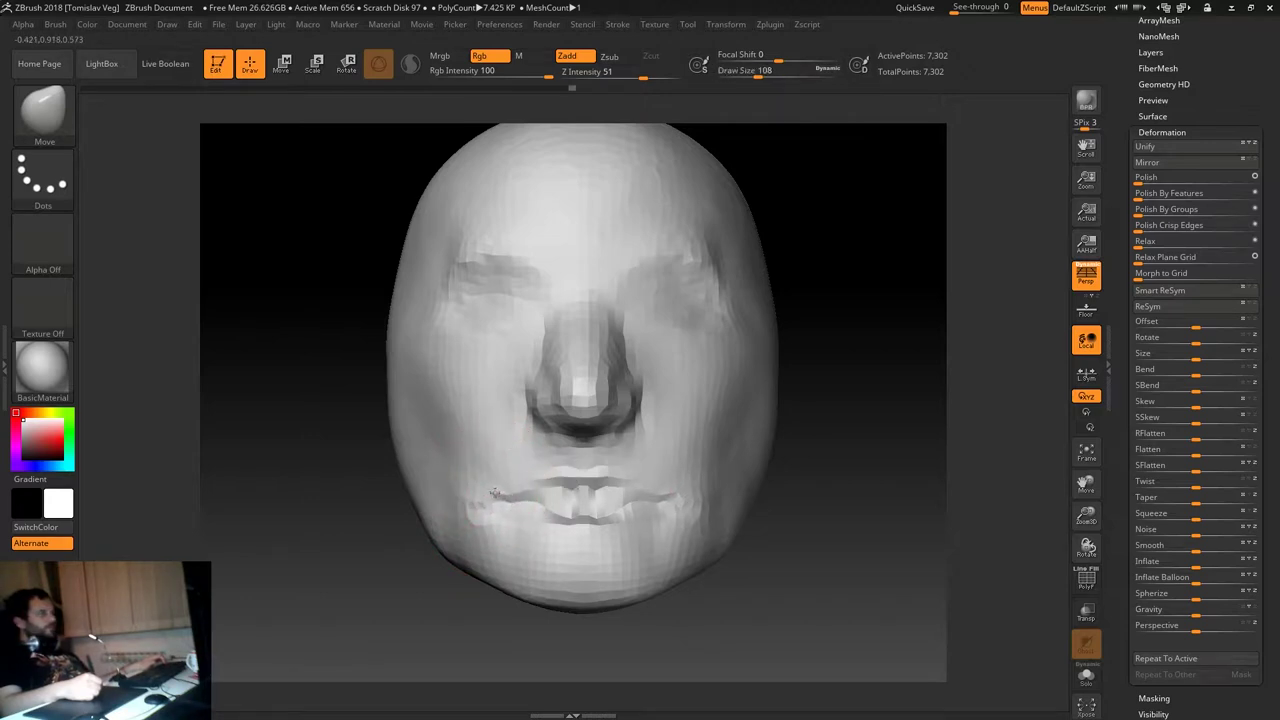
{"action": "left_click_drag", "start_coordinate": [492, 533], "coordinate": [490, 537]}
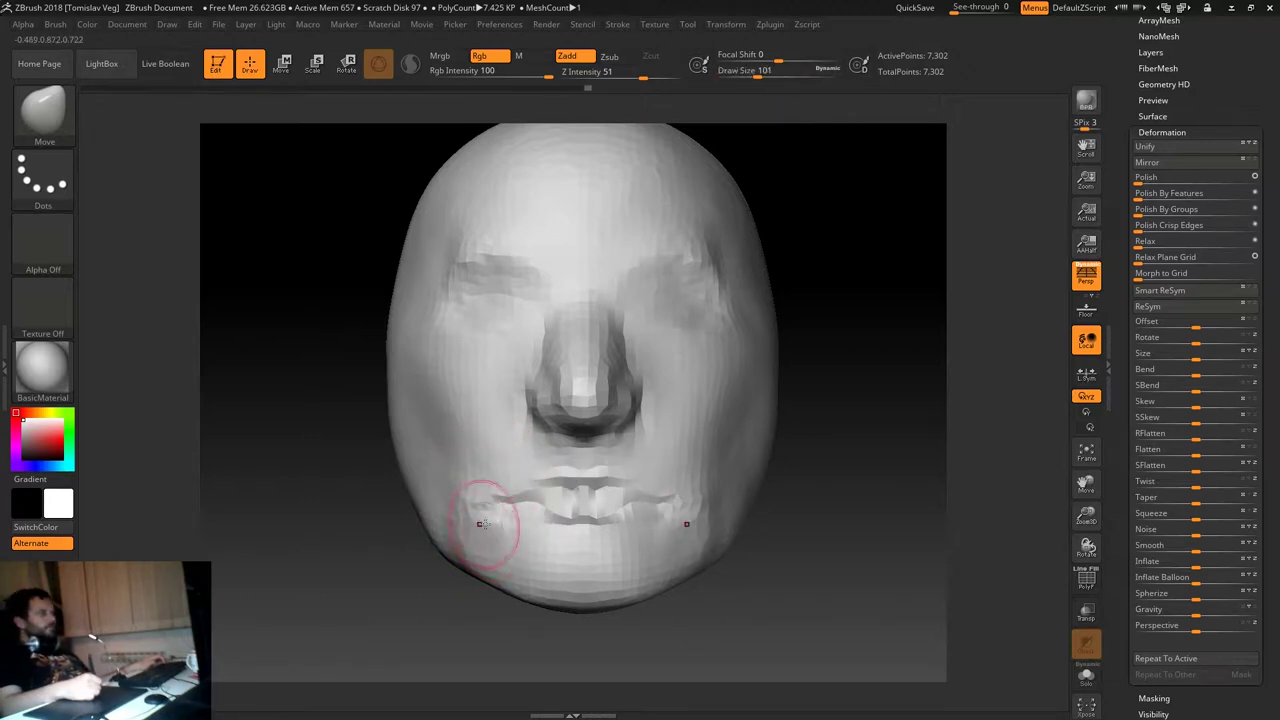
{"action": "right_click_drag", "start_coordinate": [469, 539], "coordinate": [423, 489], "text": "ctrl"}
Smooth the bulge around the eyes with a 108-size brush.
{"action": "key", "text": "s"}
{"action": "key", "text": "s"}
{"action": "left_click_drag", "start_coordinate": [495, 398], "coordinate": [505, 400]}
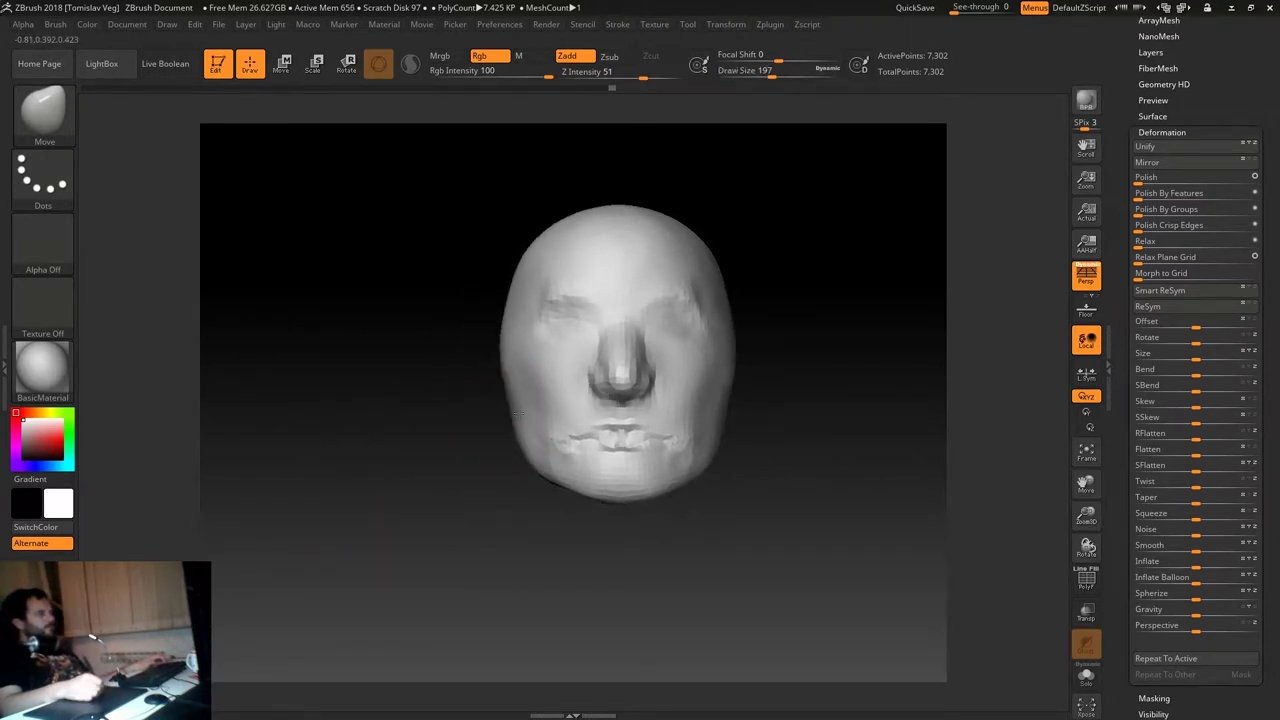
{"action": "left_click_drag", "start_coordinate": [515, 413], "coordinate": [366, 451]}
{"action": "left_click_drag", "start_coordinate": [794, 243], "coordinate": [771, 263]}
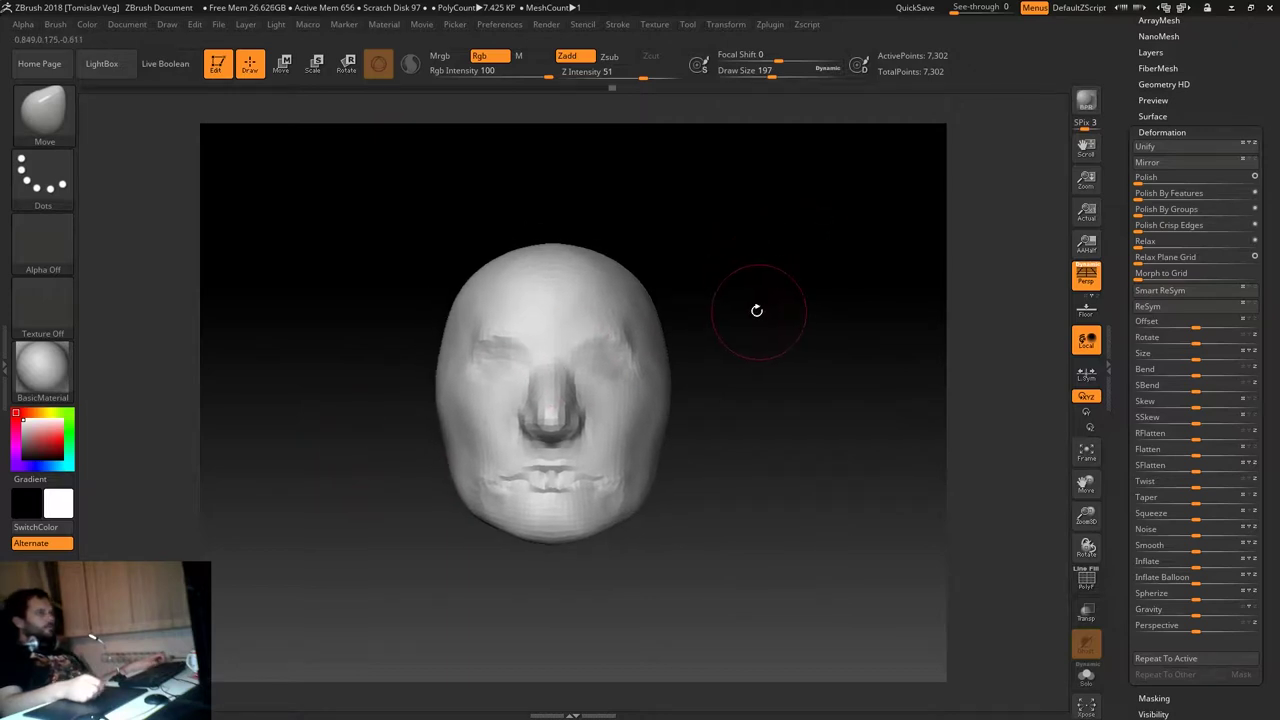
{"action": "key", "text": "f"}
{"action": "key", "text": "s"}
{"action": "left_click_drag", "start_coordinate": [514, 286], "coordinate": [500, 286]}
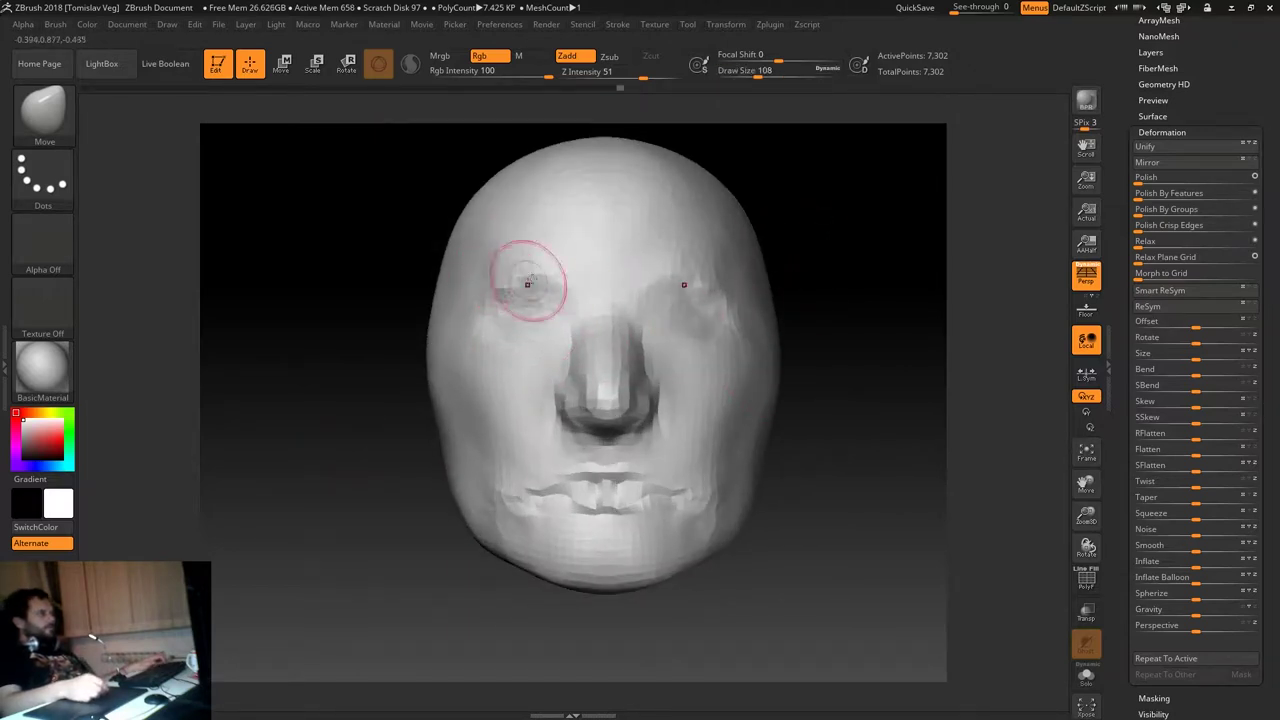
{"action": "left_click_drag", "start_coordinate": [503, 289], "coordinate": [482, 302], "text": "shift"}
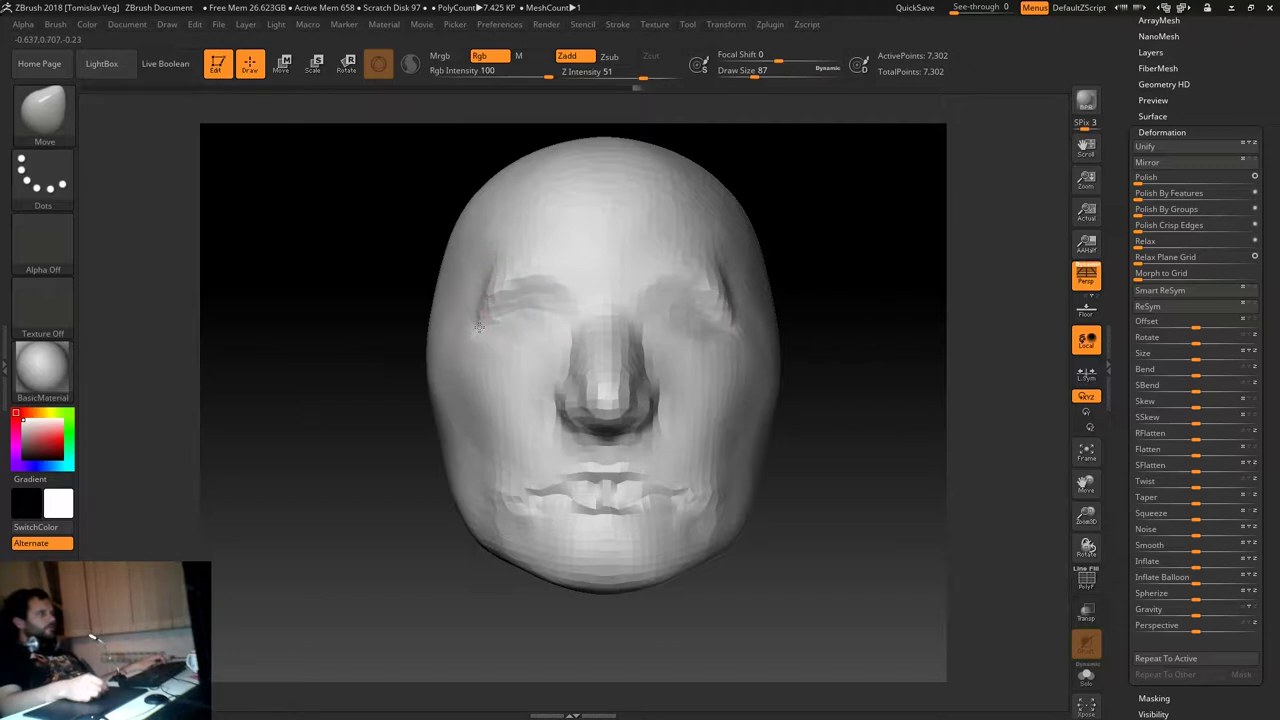
Deepen and narrow the sides of the nose with a 94-size brush.
{"action": "left_click_drag", "start_coordinate": [360, 402], "coordinate": [383, 440]}
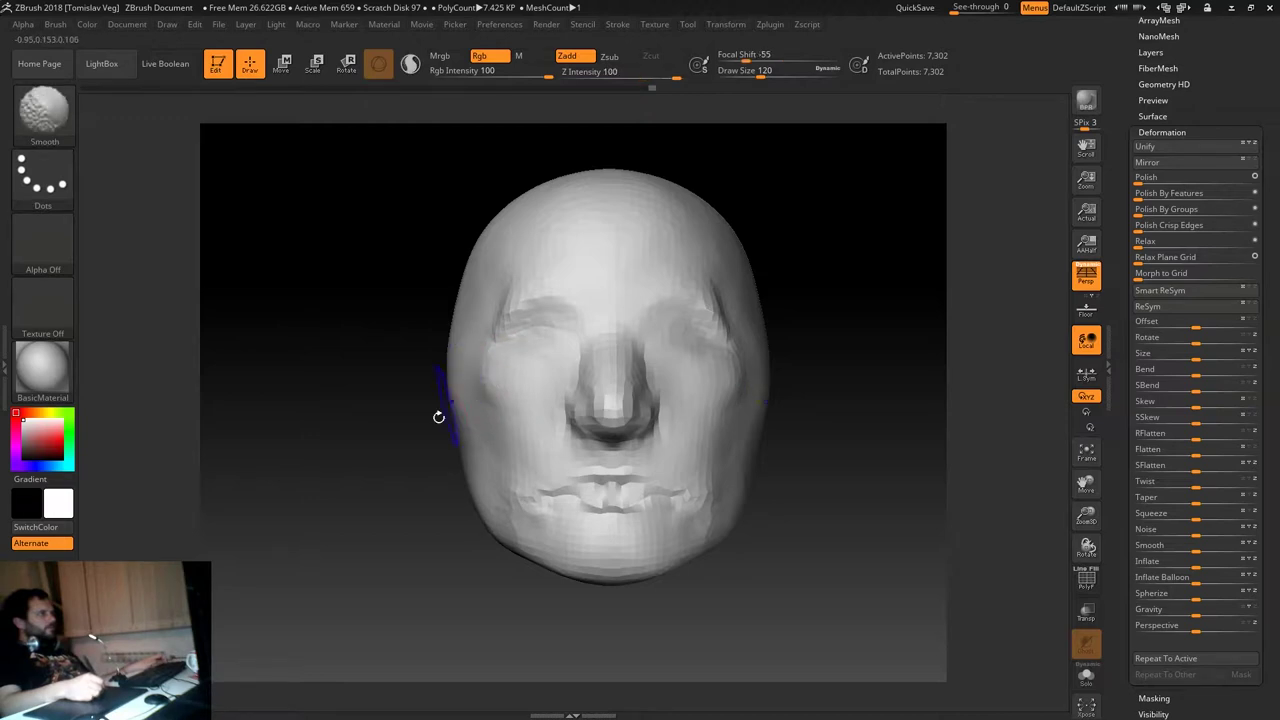
{"action": "key", "text": "bracketright"}
{"action": "key", "text": "bracketleft"}
{"action": "key", "text": "bracketleft"}
{"action": "key", "text": "bracketleft"}
{"action": "mouse_move", "coordinate": [594, 377]}
{"action": "left_mouse_down"}
{"action": "mouse_move", "coordinate": [600, 400]}
{"action": "mouse_move", "coordinate": [591, 370]}
{"action": "left_mouse_up"}
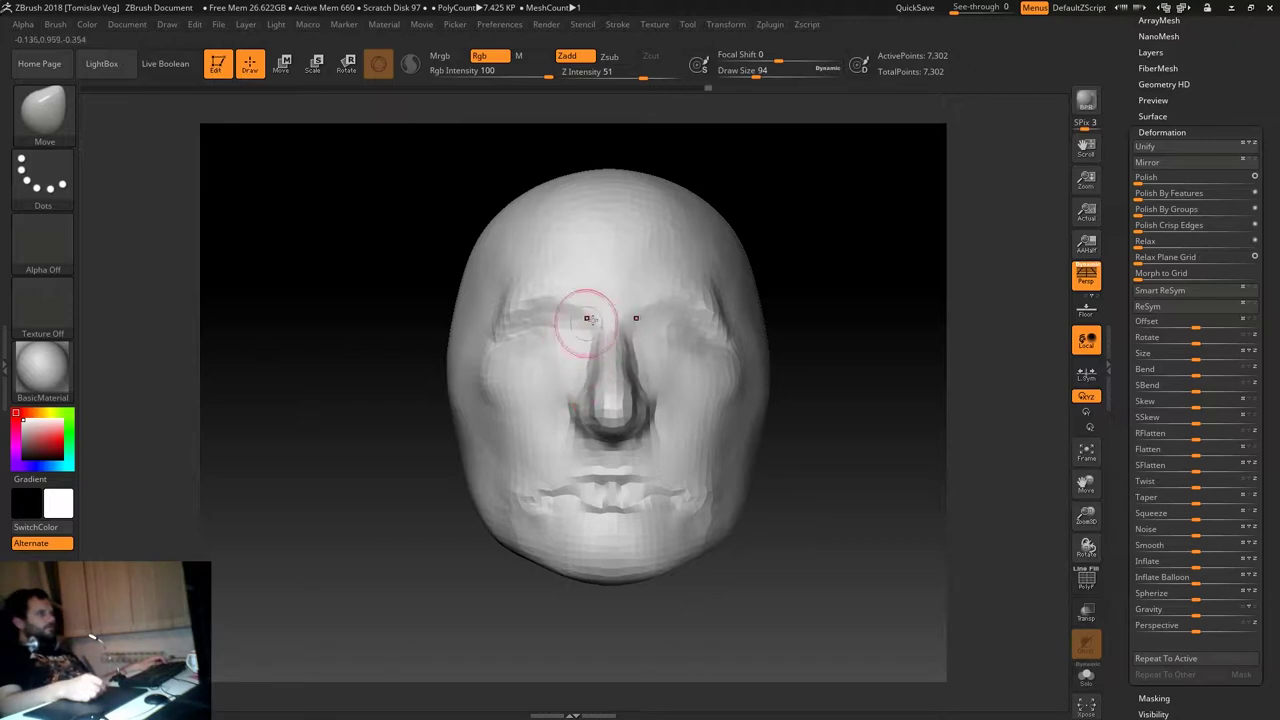
{"action": "key", "text": "b"}
{"action": "key", "text": "c"}
{"action": "key", "text": "b"}
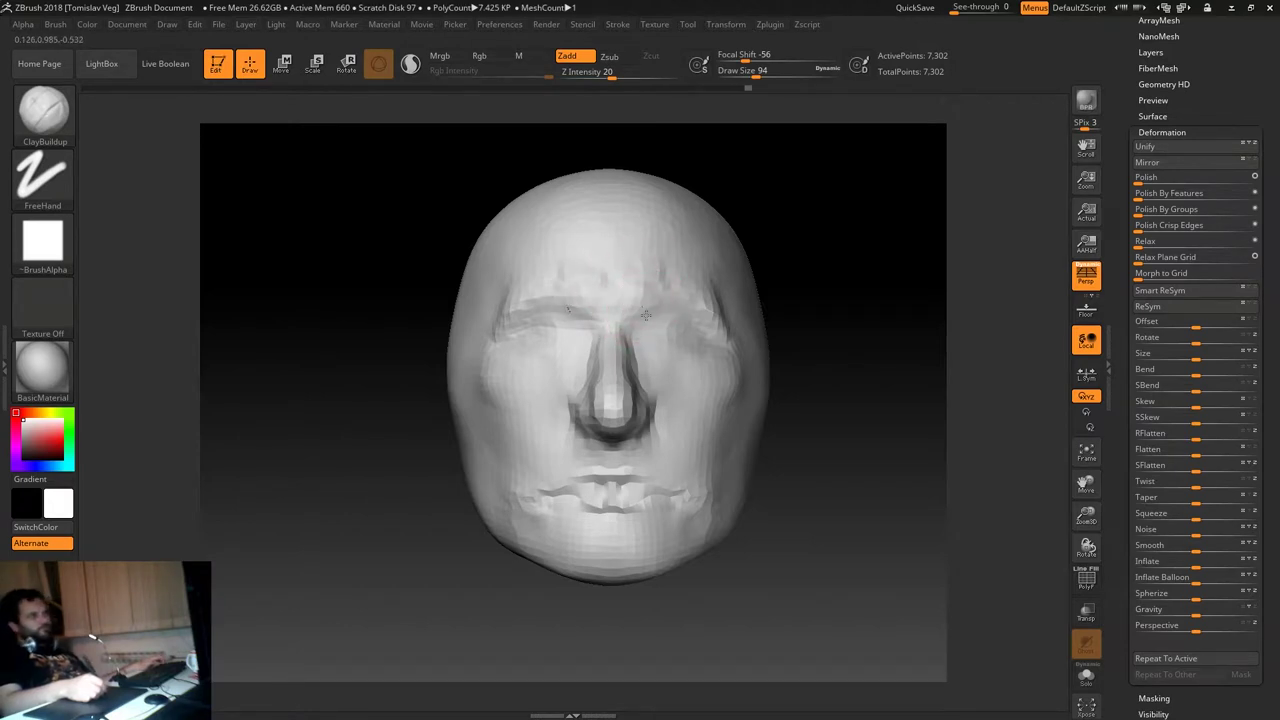
Set ClayBuildup's Draw Size to 56, check the head in profile, and open the brush library.
{"action": "mouse_move", "coordinate": [787, 267]}
{"action": "left_mouse_down"}
{"action": "mouse_move", "coordinate": [650, 300]}
{"action": "mouse_move", "coordinate": [682, 325]}
{"action": "left_mouse_up"}
{"action": "key", "text": "s"}
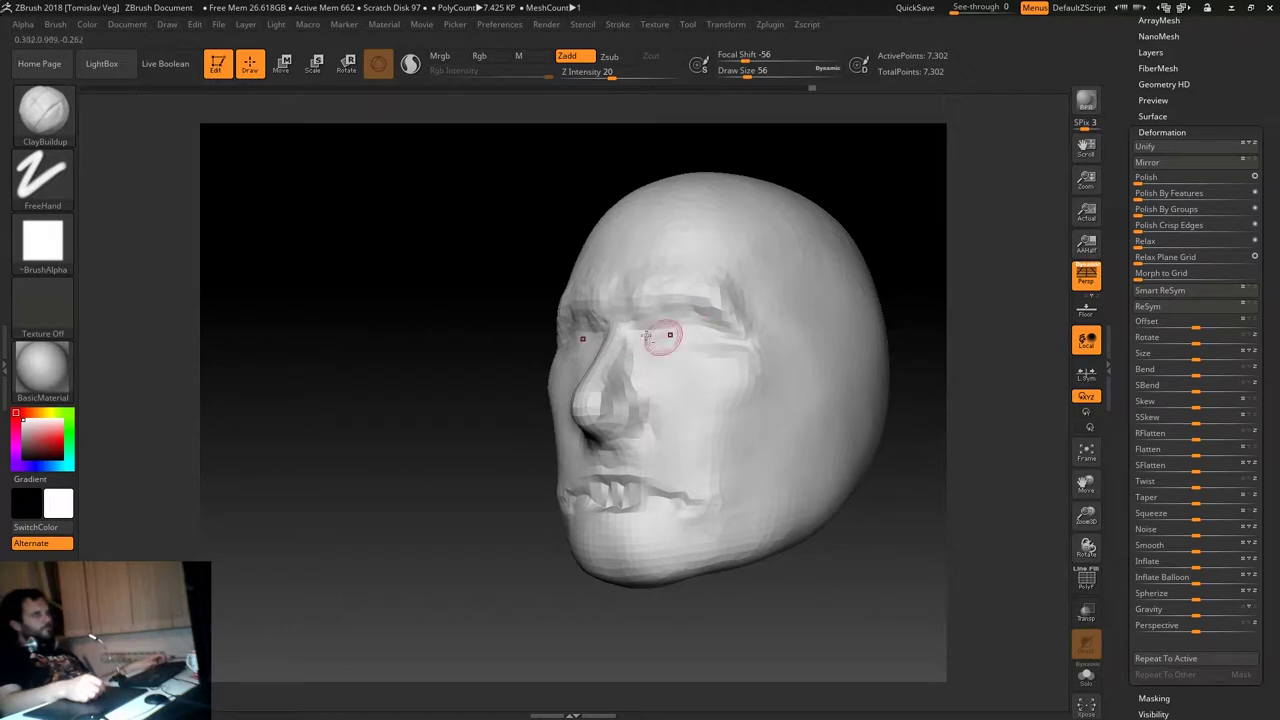
{"action": "mouse_move", "coordinate": [454, 380]}
{"action": "left_mouse_down"}
{"action": "mouse_move", "coordinate": [780, 329]}
{"action": "mouse_move", "coordinate": [777, 357]}
{"action": "mouse_move", "coordinate": [840, 357]}
{"action": "mouse_move", "coordinate": [743, 357]}
{"action": "mouse_move", "coordinate": [591, 423]}
{"action": "left_mouse_up"}
{"action": "mouse_move", "coordinate": [534, 490]}
{"action": "left_mouse_down"}
{"action": "mouse_move", "coordinate": [751, 389]}
{"action": "mouse_move", "coordinate": [691, 400]}
{"action": "left_mouse_up"}
{"action": "key", "text": "b"}
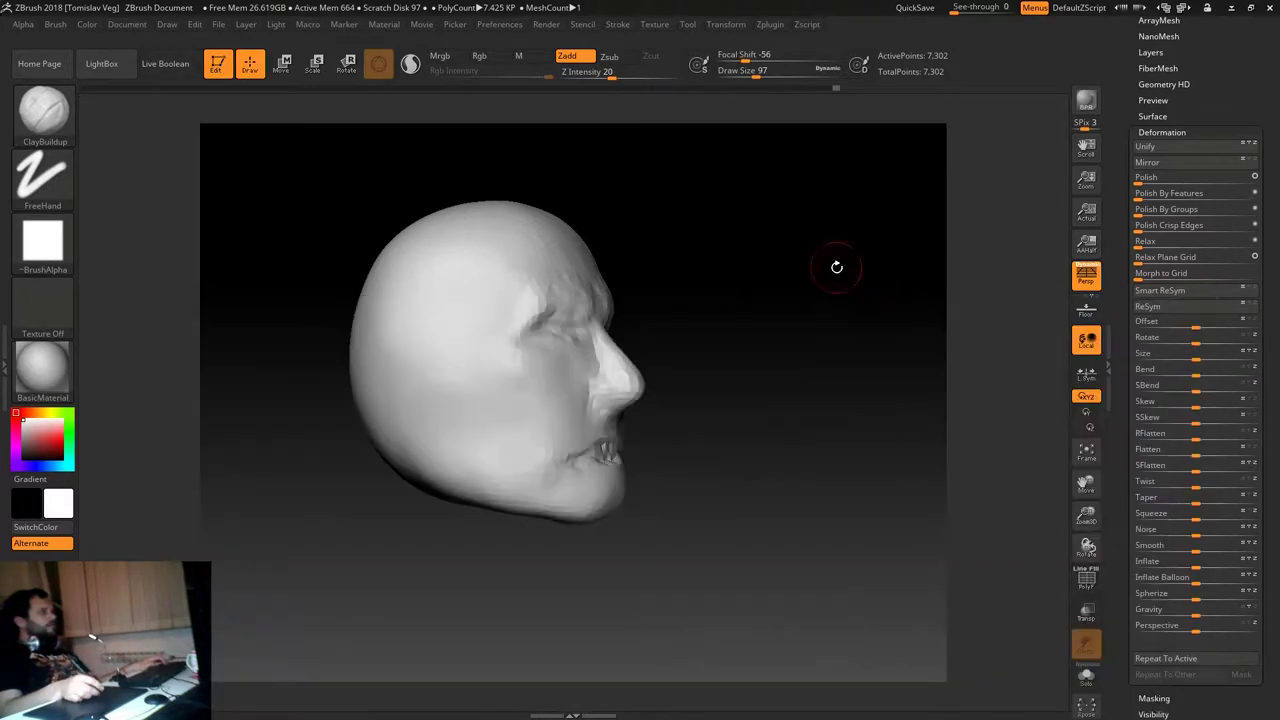
Switch to the Move brush at size 286 and pull the bump outward into a point.
{"action": "mouse_move", "coordinate": [837, 266]}
{"action": "left_mouse_down"}
{"action": "mouse_move", "coordinate": [787, 323]}
{"action": "mouse_move", "coordinate": [600, 360]}
{"action": "left_mouse_up"}
{"action": "mouse_move", "coordinate": [763, 329]}
{"action": "left_mouse_down"}
{"action": "mouse_move", "coordinate": [858, 370]}
{"action": "mouse_move", "coordinate": [657, 254]}
{"action": "mouse_move", "coordinate": [600, 400]}
{"action": "left_mouse_up"}
{"action": "key", "text": "s"}
{"action": "left_click", "coordinate": [716, 399]}
{"action": "key", "text": "b"}
{"action": "key", "text": "m"}
{"action": "key", "text": "v"}
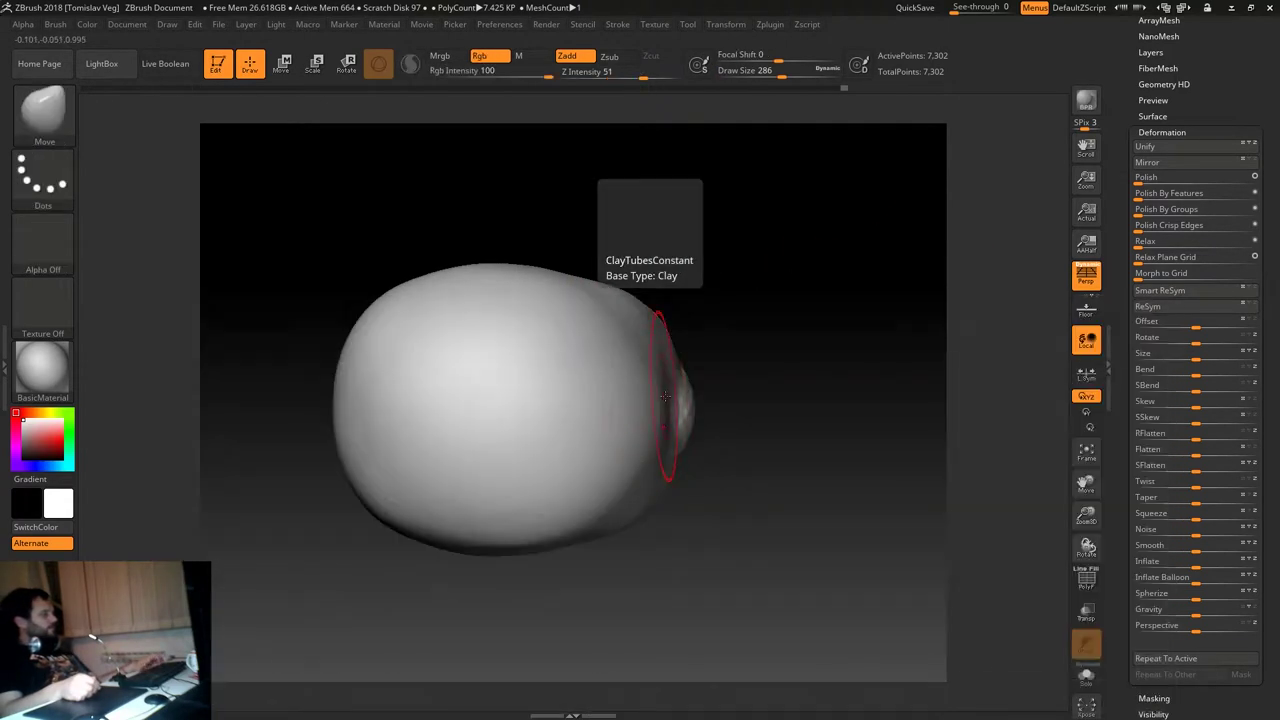
{"action": "left_click_drag", "start_coordinate": [650, 400], "coordinate": [705, 410]}
{"action": "mouse_move", "coordinate": [791, 323]}
{"action": "left_mouse_down"}
{"action": "mouse_move", "coordinate": [803, 420]}
{"action": "mouse_move", "coordinate": [694, 380]}
{"action": "mouse_move", "coordinate": [643, 405]}
{"action": "left_mouse_up"}
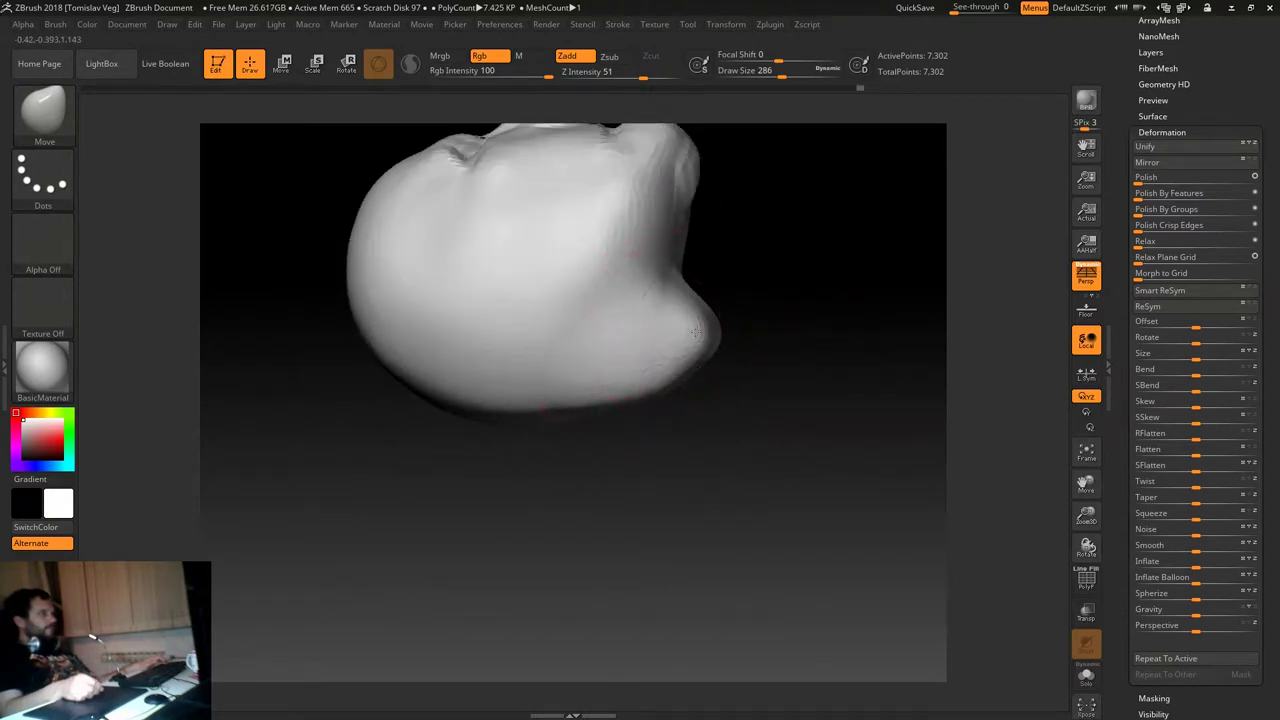
{"action": "left_click_drag", "start_coordinate": [697, 332], "coordinate": [743, 343]}
{"action": "mouse_move", "coordinate": [760, 400]}
{"action": "left_mouse_down"}
{"action": "mouse_move", "coordinate": [751, 388]}
{"action": "mouse_move", "coordinate": [737, 406]}
{"action": "mouse_move", "coordinate": [686, 363]}
{"action": "mouse_move", "coordinate": [730, 380]}
{"action": "mouse_move", "coordinate": [685, 420]}
{"action": "left_mouse_up"}
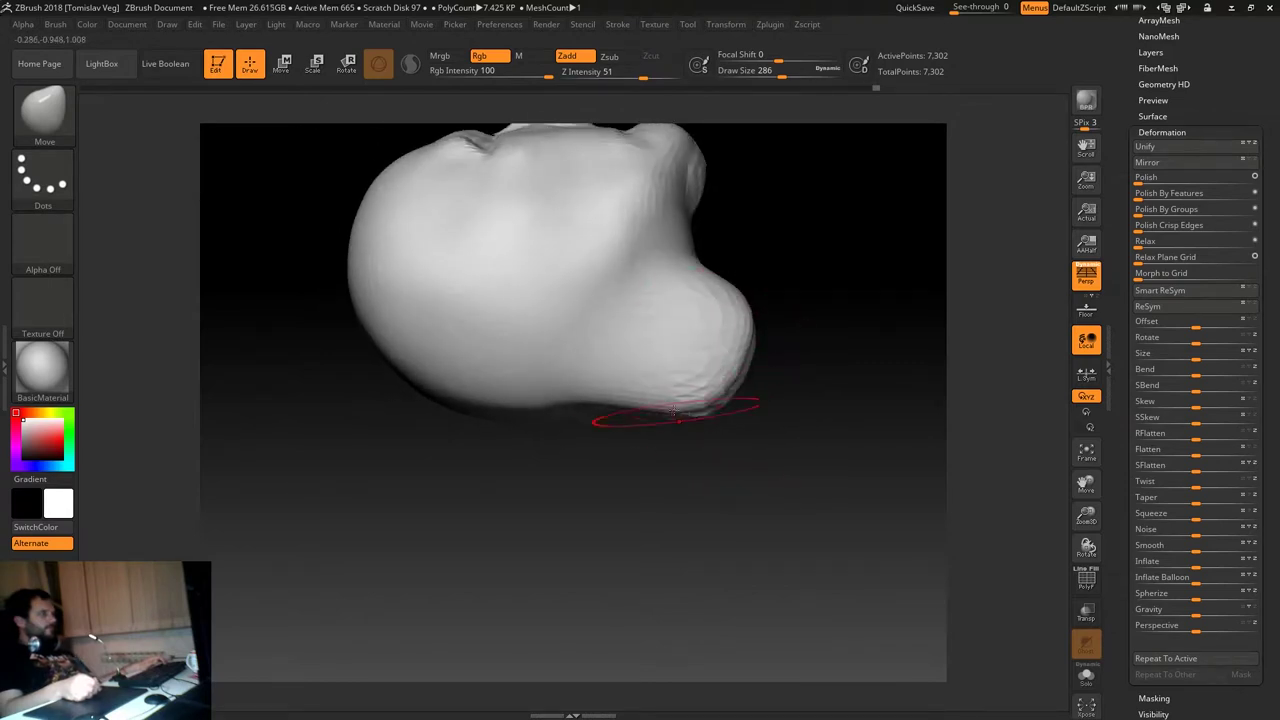
{"action": "mouse_move", "coordinate": [818, 300]}
{"action": "left_mouse_down"}
{"action": "mouse_move", "coordinate": [803, 354]}
{"action": "mouse_move", "coordinate": [701, 422]}
{"action": "mouse_move", "coordinate": [745, 300]}
{"action": "mouse_move", "coordinate": [770, 345]}
{"action": "mouse_move", "coordinate": [563, 371]}
{"action": "mouse_move", "coordinate": [506, 439]}
{"action": "mouse_move", "coordinate": [563, 463]}
{"action": "mouse_move", "coordinate": [735, 370]}
{"action": "mouse_move", "coordinate": [680, 370]}
{"action": "left_mouse_up"}
Reshape the area under the jaw and neck with a Move brush around 365.
{"action": "key", "text": "s"}
{"action": "mouse_move", "coordinate": [620, 420]}
{"action": "left_mouse_down"}
{"action": "mouse_move", "coordinate": [494, 486]}
{"action": "mouse_move", "coordinate": [360, 491]}
{"action": "mouse_move", "coordinate": [382, 513]}
{"action": "left_mouse_up"}
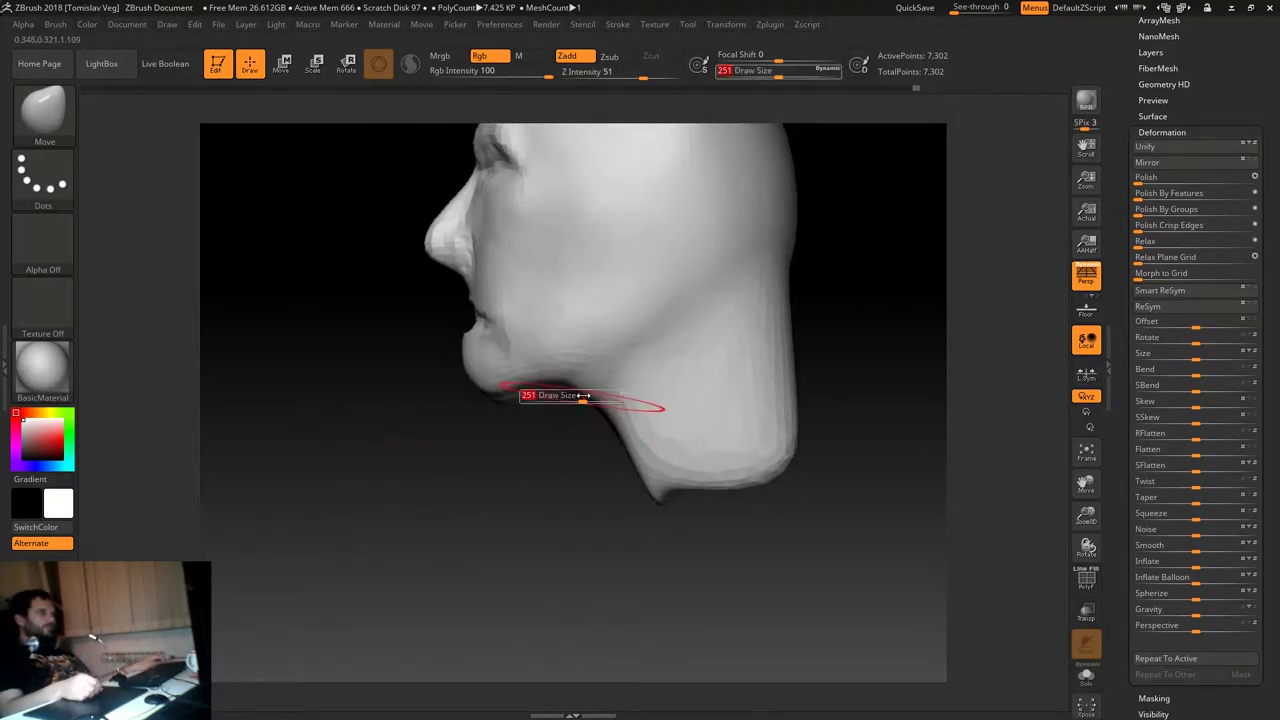
{"action": "left_click_drag", "start_coordinate": [526, 431], "coordinate": [530, 425]}
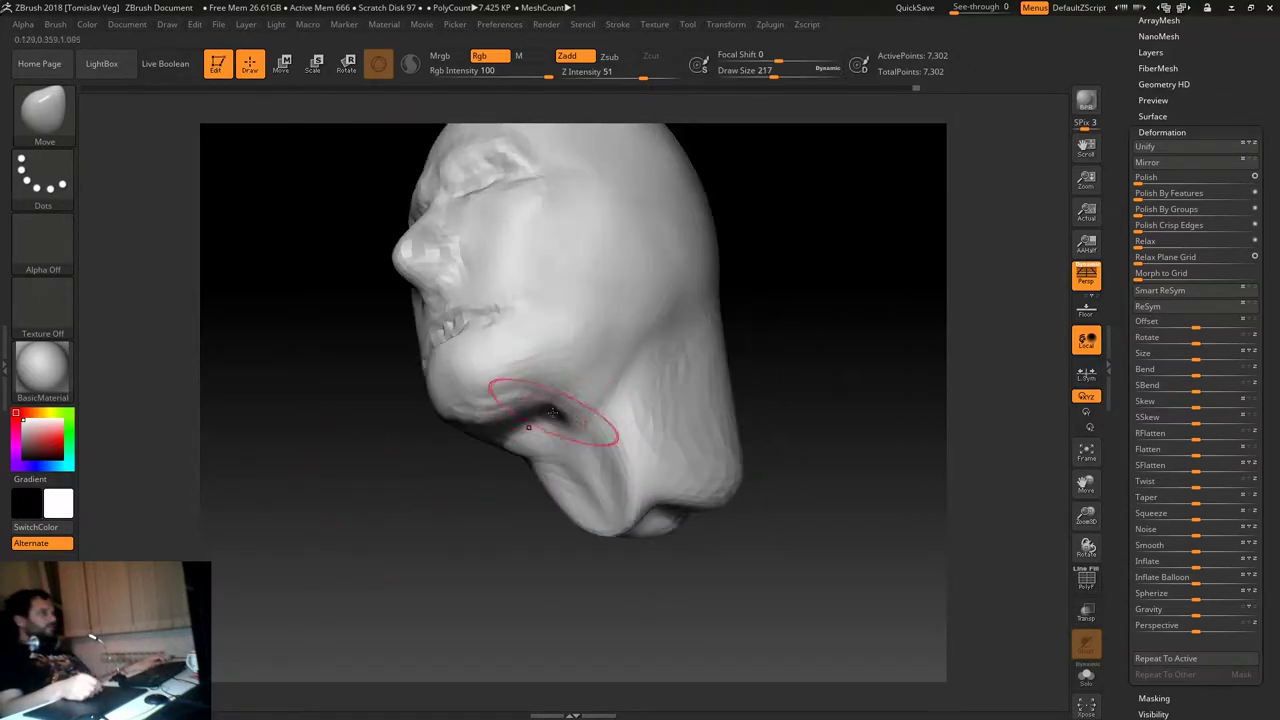
{"action": "mouse_move", "coordinate": [452, 488]}
{"action": "left_mouse_down"}
{"action": "mouse_move", "coordinate": [589, 408]}
{"action": "mouse_move", "coordinate": [634, 349]}
{"action": "left_mouse_up"}
{"action": "left_click_drag", "start_coordinate": [377, 537], "coordinate": [385, 527], "text": "alt"}
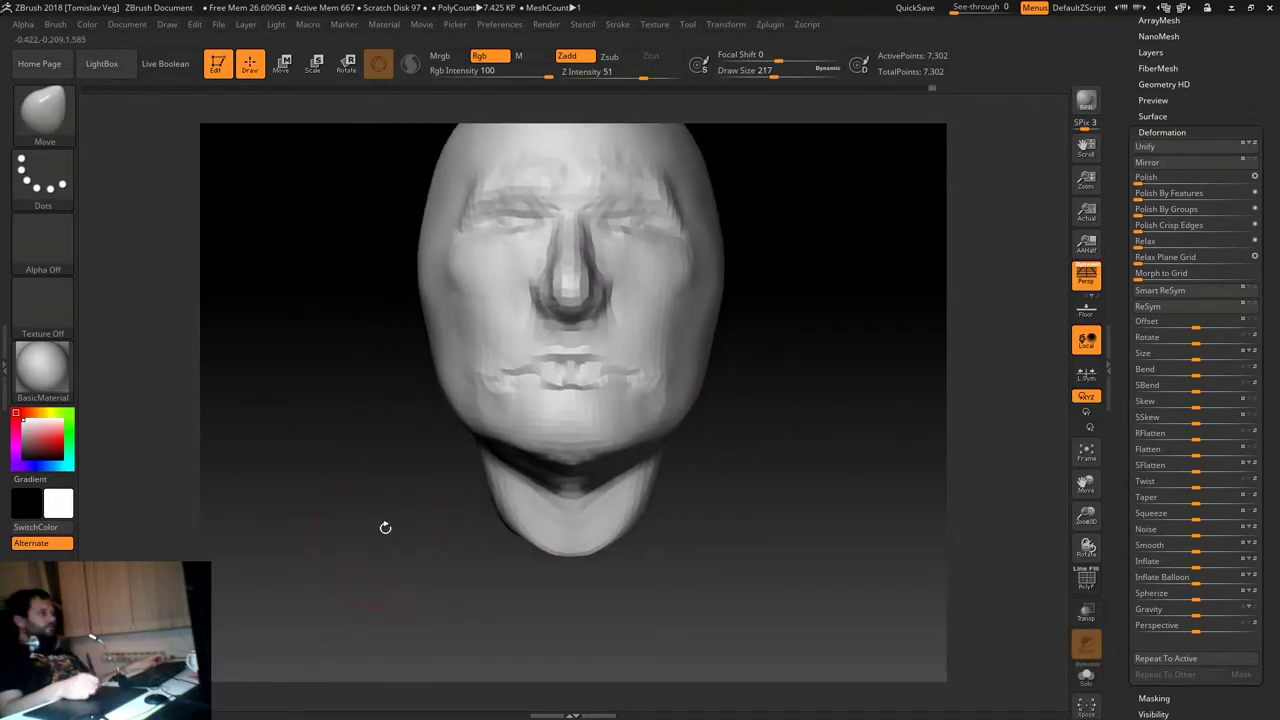
{"action": "key", "text": "s"}
{"action": "left_click_drag", "start_coordinate": [466, 427], "coordinate": [449, 407]}
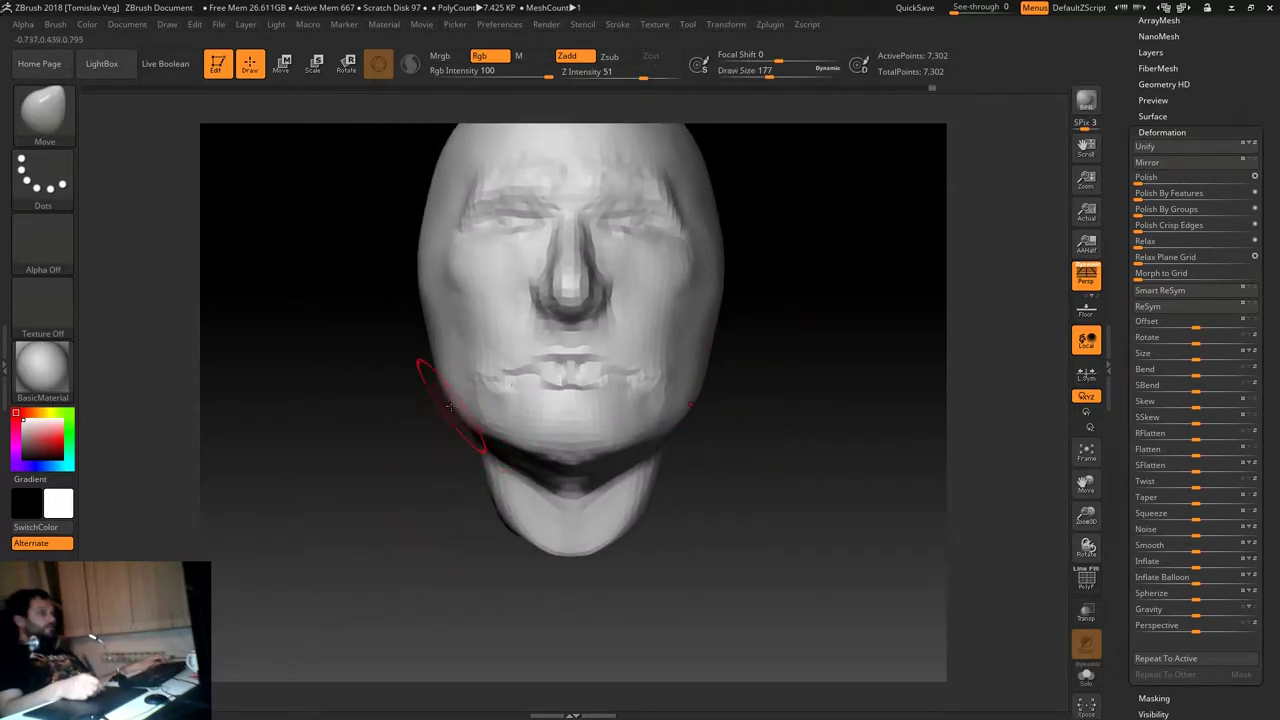
{"action": "left_click_drag", "start_coordinate": [377, 426], "coordinate": [379, 479]}
{"action": "left_click_drag", "start_coordinate": [720, 443], "coordinate": [686, 437]}
{"action": "key", "text": "s"}
{"action": "left_click_drag", "start_coordinate": [571, 471], "coordinate": [564, 456]}
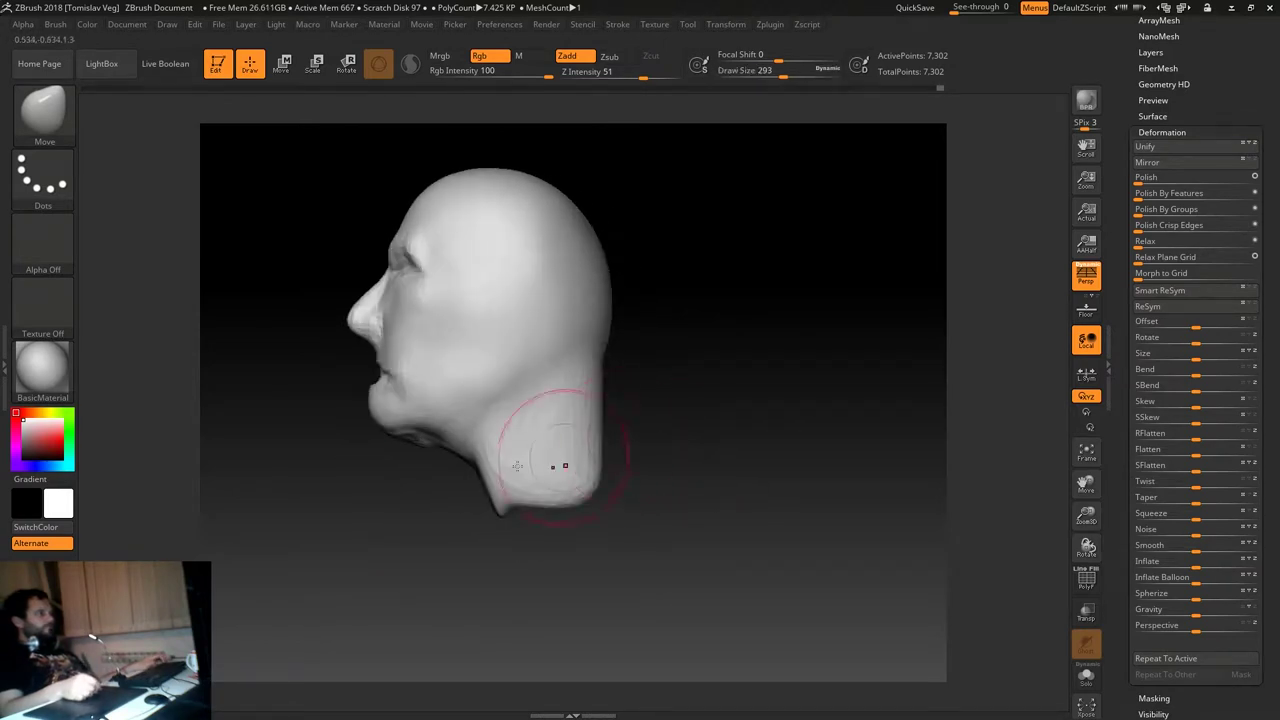
{"action": "key", "text": "s"}
{"action": "left_click_drag", "start_coordinate": [462, 458], "coordinate": [440, 464]}
{"action": "key", "text": "bracketleft"}
{"action": "left_click_drag", "start_coordinate": [470, 530], "coordinate": [543, 377]}
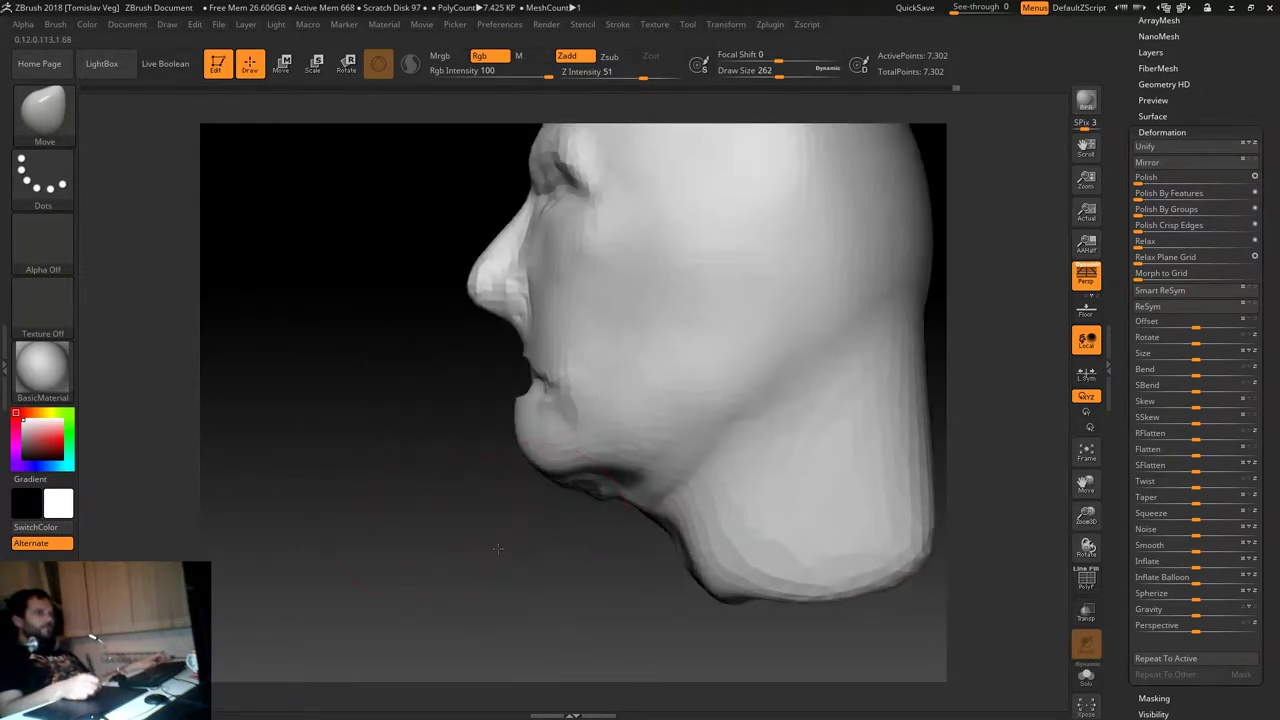
Smooth the lips, then pull the nose bridge into a straighter, fuller profile.
{"action": "key", "text": "s"}
{"action": "mouse_move", "coordinate": [551, 396]}
{"action": "left_mouse_down", "text": "shift"}
{"action": "mouse_move", "coordinate": [602, 398]}
{"action": "mouse_move", "coordinate": [610, 380]}
{"action": "left_mouse_up", "text": "shift"}
{"action": "mouse_move", "coordinate": [540, 350]}
{"action": "left_mouse_down"}
{"action": "mouse_move", "coordinate": [552, 453]}
{"action": "mouse_move", "coordinate": [561, 414]}
{"action": "left_mouse_up"}
{"action": "mouse_move", "coordinate": [670, 398]}
{"action": "left_mouse_down"}
{"action": "mouse_move", "coordinate": [656, 404]}
{"action": "mouse_move", "coordinate": [660, 372]}
{"action": "left_mouse_up"}
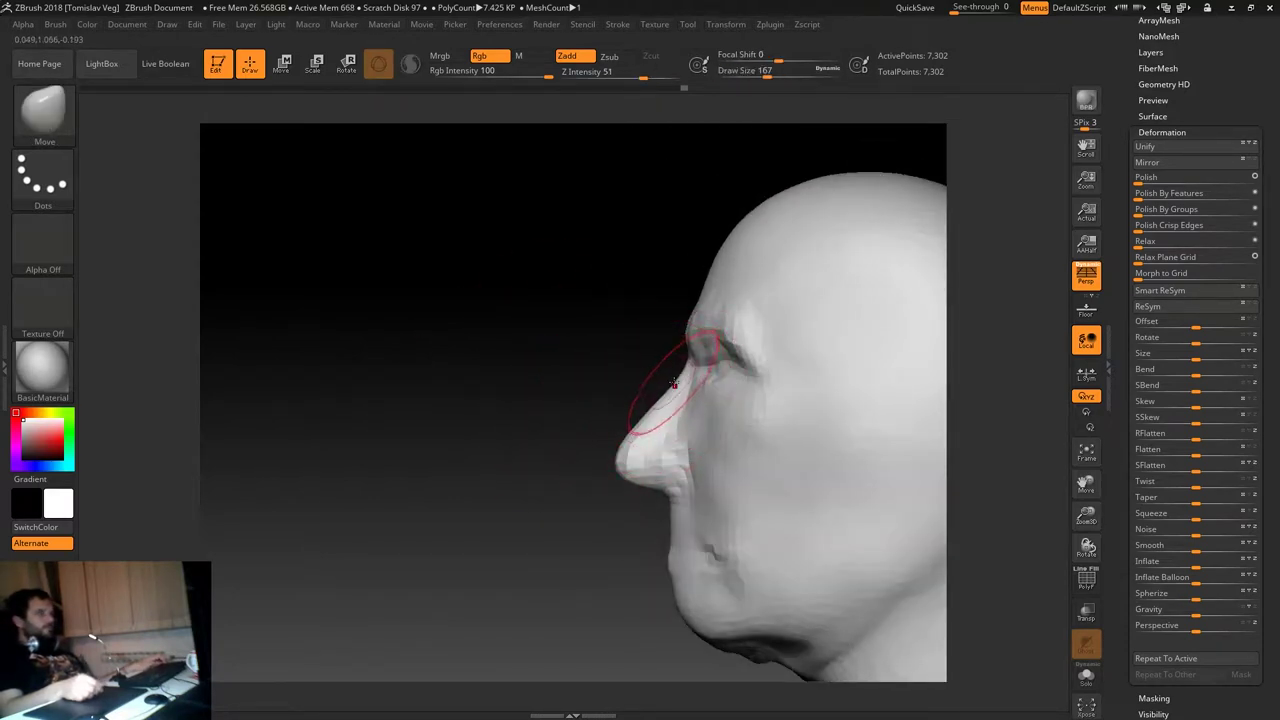
{"action": "key", "text": "f"}
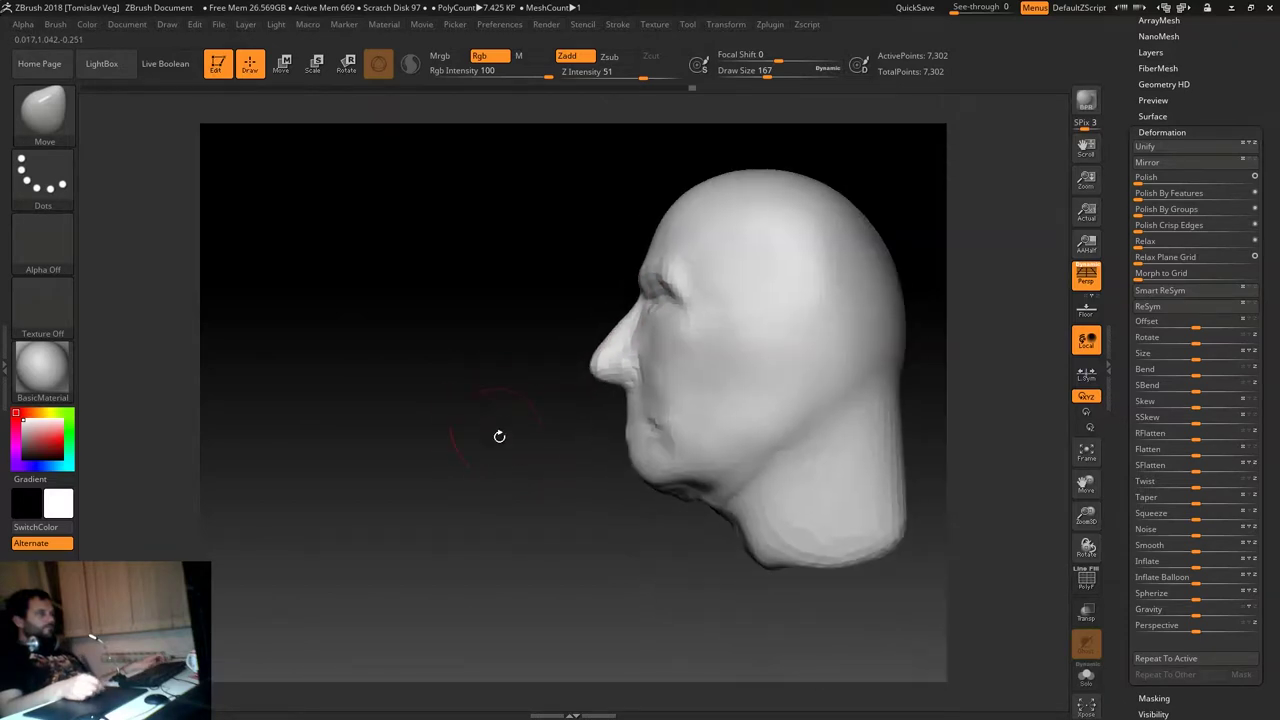
{"action": "left_click_drag", "start_coordinate": [494, 423], "coordinate": [720, 437]}
{"action": "key", "text": "s"}
{"action": "mouse_move", "coordinate": [526, 497]}
{"action": "left_mouse_down"}
{"action": "mouse_move", "coordinate": [700, 440]}
{"action": "mouse_move", "coordinate": [610, 457]}
{"action": "left_mouse_up"}
Push the eye sockets deeper beneath the brow with a 128–187 Move brush.
{"action": "key", "text": "s"}
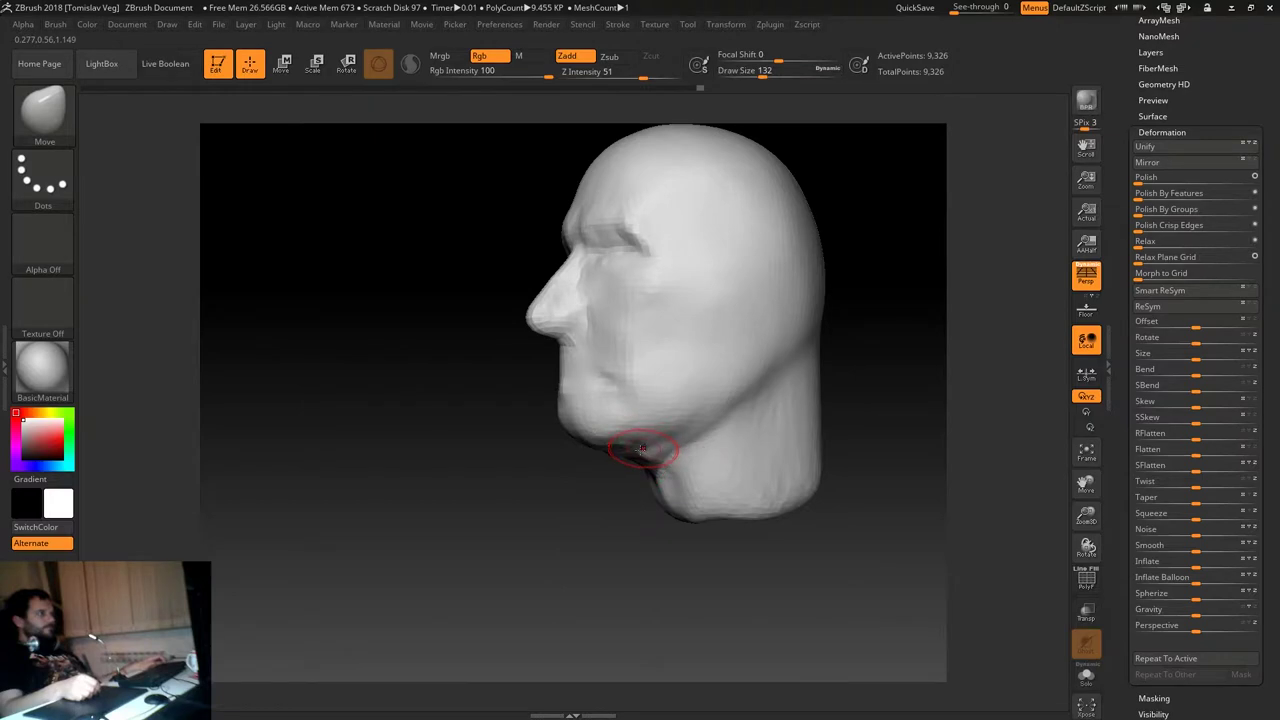
{"action": "left_click_drag", "start_coordinate": [700, 480], "coordinate": [759, 454]}
{"action": "key", "text": "s"}
{"action": "mouse_move", "coordinate": [646, 423]}
{"action": "left_mouse_down"}
{"action": "mouse_move", "coordinate": [706, 391]}
{"action": "mouse_move", "coordinate": [616, 346]}
{"action": "left_mouse_up"}
{"action": "key", "text": "s"}
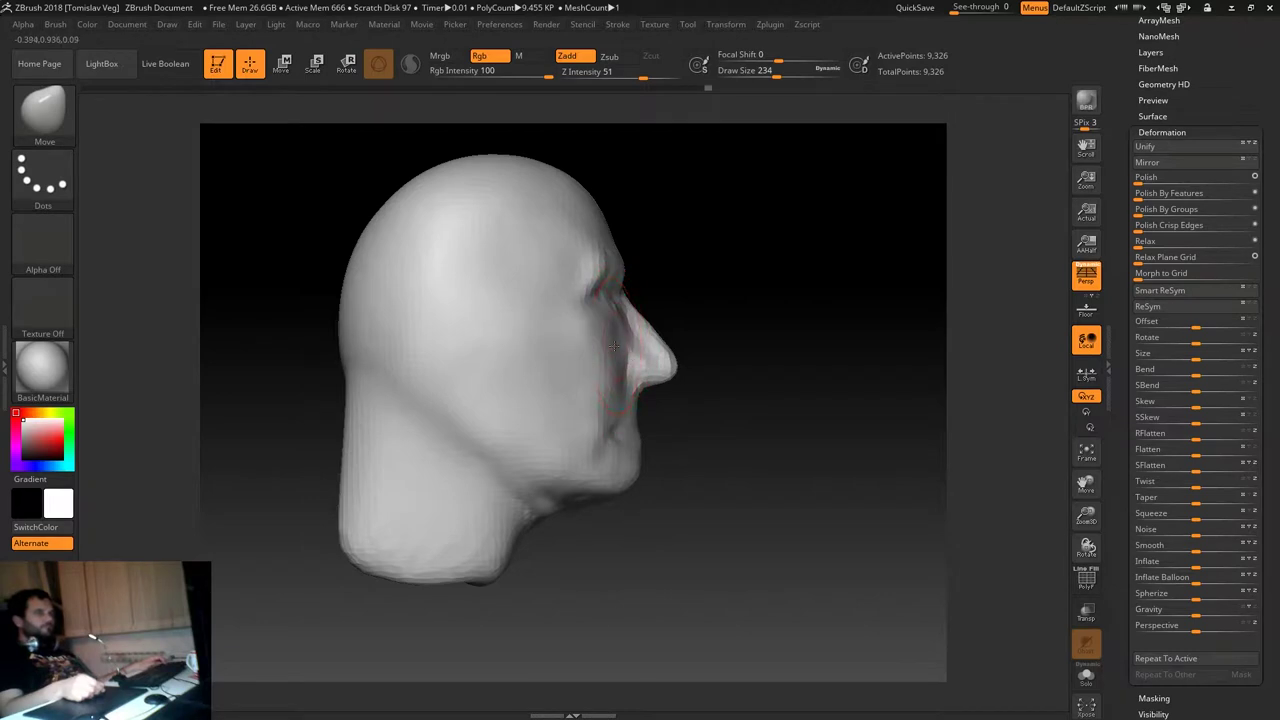
{"action": "key", "text": "s"}
{"action": "mouse_move", "coordinate": [700, 300]}
{"action": "left_mouse_down", "text": "alt"}
{"action": "mouse_move", "coordinate": [704, 350]}
{"action": "mouse_move", "coordinate": [615, 343]}
{"action": "left_mouse_up", "text": "alt"}
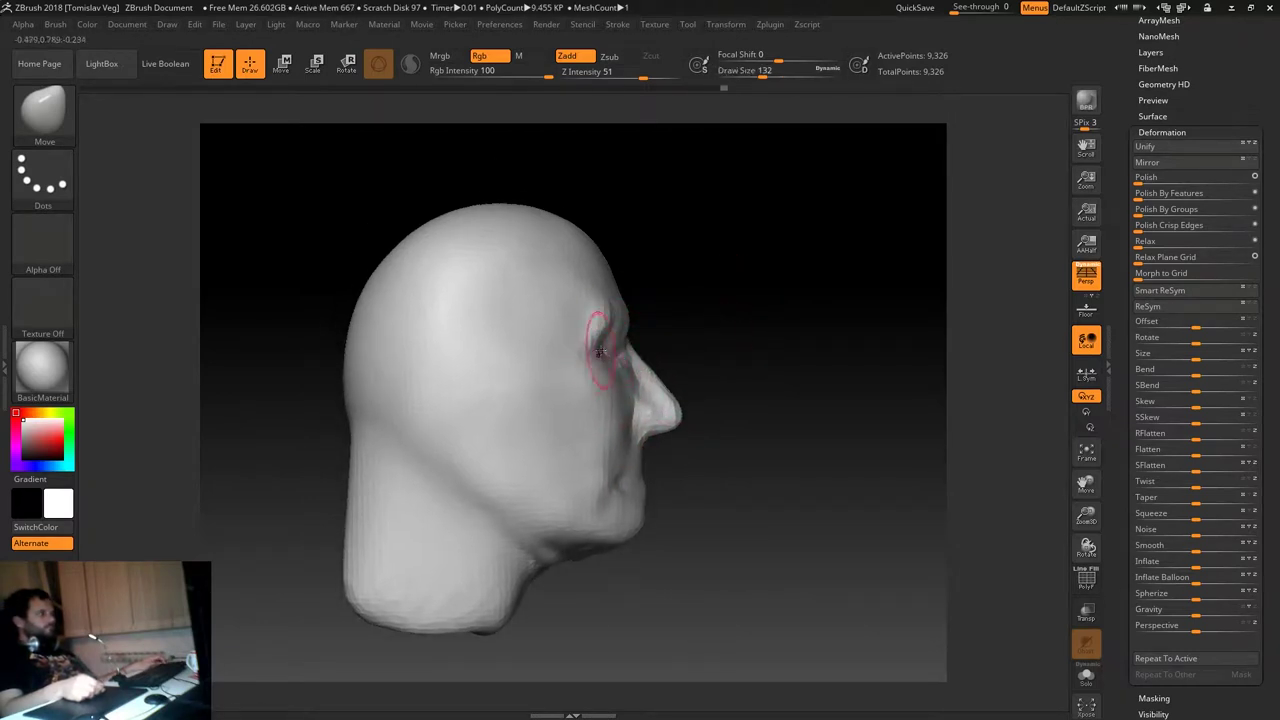
{"action": "mouse_move", "coordinate": [608, 358]}
{"action": "right_mouse_down", "text": "ctrl"}
{"action": "mouse_move", "coordinate": [615, 345]}
{"action": "mouse_move", "coordinate": [595, 354]}
{"action": "right_mouse_up", "text": "ctrl"}
{"action": "key", "text": "s"}
{"action": "left_click_drag", "start_coordinate": [640, 337], "coordinate": [606, 335]}
{"action": "mouse_move", "coordinate": [606, 335]}
{"action": "right_mouse_down"}
{"action": "mouse_move", "coordinate": [737, 357]}
{"action": "mouse_move", "coordinate": [749, 333]}
{"action": "mouse_move", "coordinate": [740, 374]}
{"action": "mouse_move", "coordinate": [771, 369]}
{"action": "mouse_move", "coordinate": [486, 429]}
{"action": "mouse_move", "coordinate": [509, 448]}
{"action": "mouse_move", "coordinate": [489, 437]}
{"action": "mouse_move", "coordinate": [500, 457]}
{"action": "right_mouse_up"}
Reshape the temples with a larger 262–379 brush from profile and three-quarter views.
{"action": "key", "text": "s"}
{"action": "left_click_drag", "start_coordinate": [523, 406], "coordinate": [578, 338]}
{"action": "key", "text": "s"}
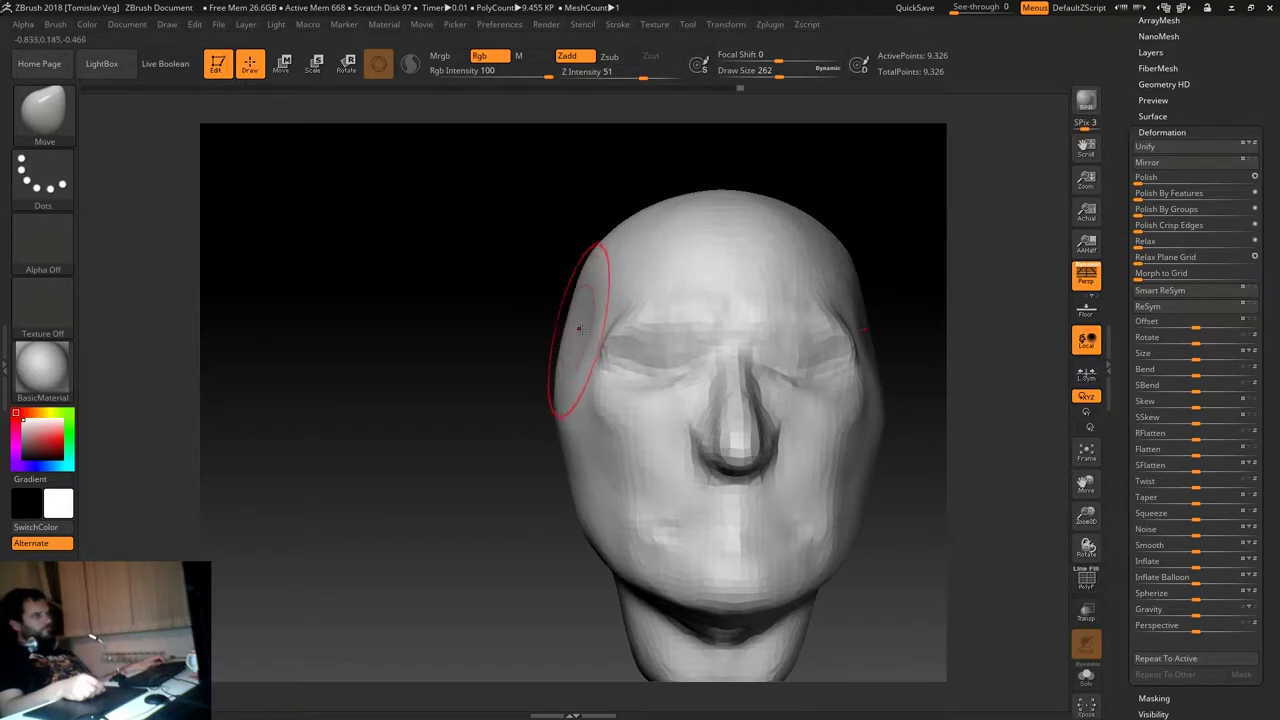
{"action": "right_click_drag", "start_coordinate": [491, 391], "coordinate": [449, 374], "text": "ctrl"}
{"action": "key", "text": "s"}
{"action": "left_click_drag", "start_coordinate": [586, 258], "coordinate": [607, 258]}
{"action": "right_click_drag", "start_coordinate": [777, 240], "coordinate": [600, 251]}
{"action": "right_click_drag", "start_coordinate": [746, 220], "coordinate": [718, 224]}
{"action": "key", "text": "s"}
{"action": "left_click_drag", "start_coordinate": [657, 234], "coordinate": [690, 234]}
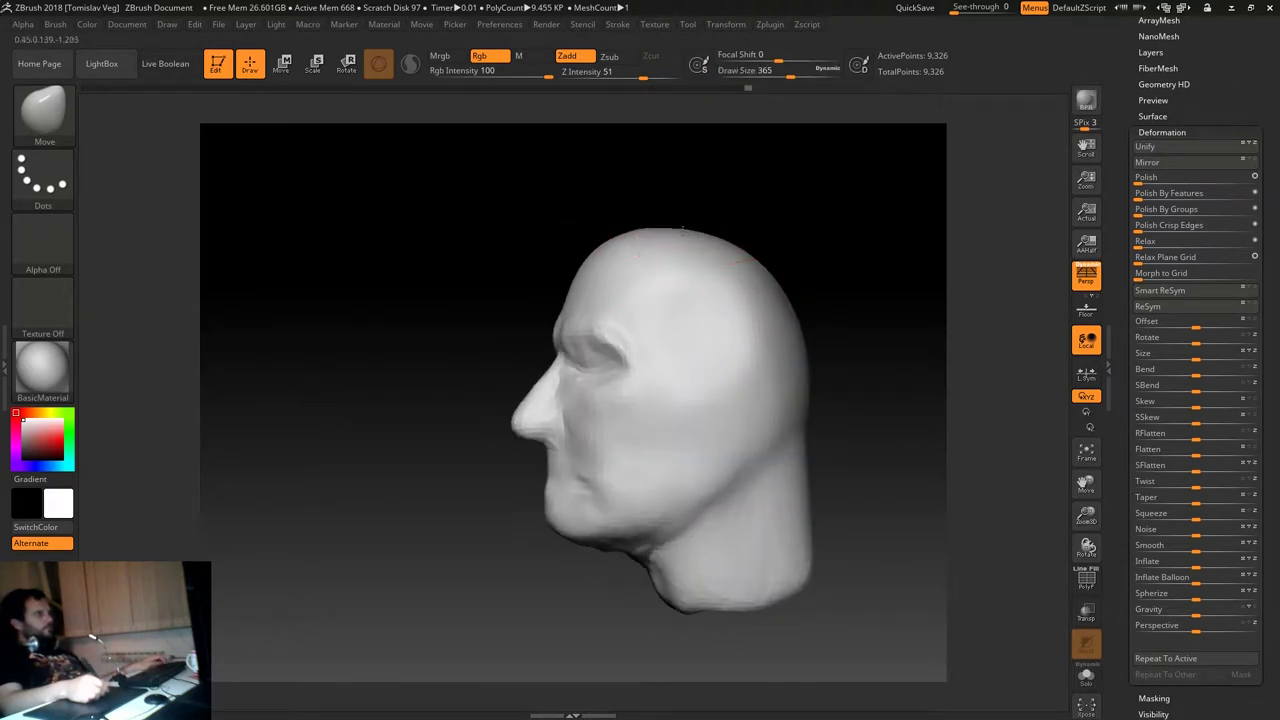
{"action": "right_click_drag", "start_coordinate": [680, 240], "coordinate": [626, 241]}
{"action": "key", "text": "s"}
{"action": "left_click_drag", "start_coordinate": [626, 241], "coordinate": [640, 241]}
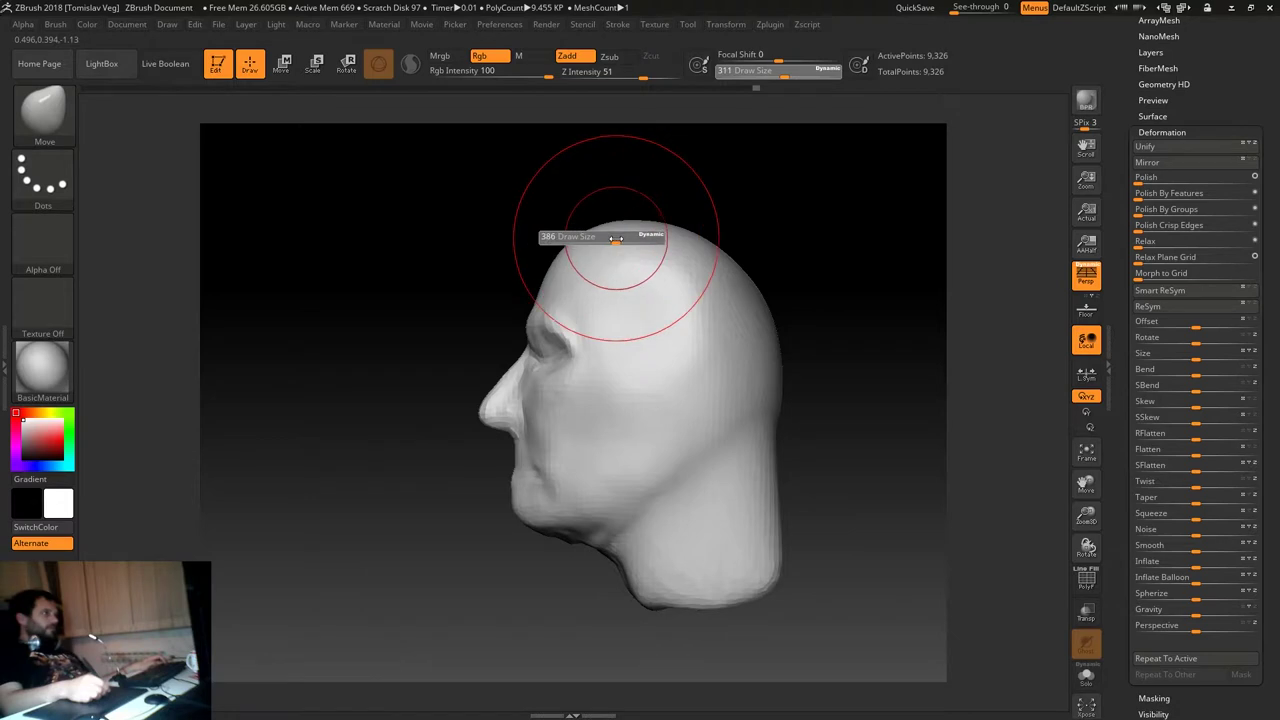
{"action": "right_click_drag", "start_coordinate": [640, 241], "coordinate": [483, 314]}
Enlarge the brush to about 533 and reshape the jaw and lower face.
{"action": "key", "text": "s"}
{"action": "left_click_drag", "start_coordinate": [543, 371], "coordinate": [620, 371]}
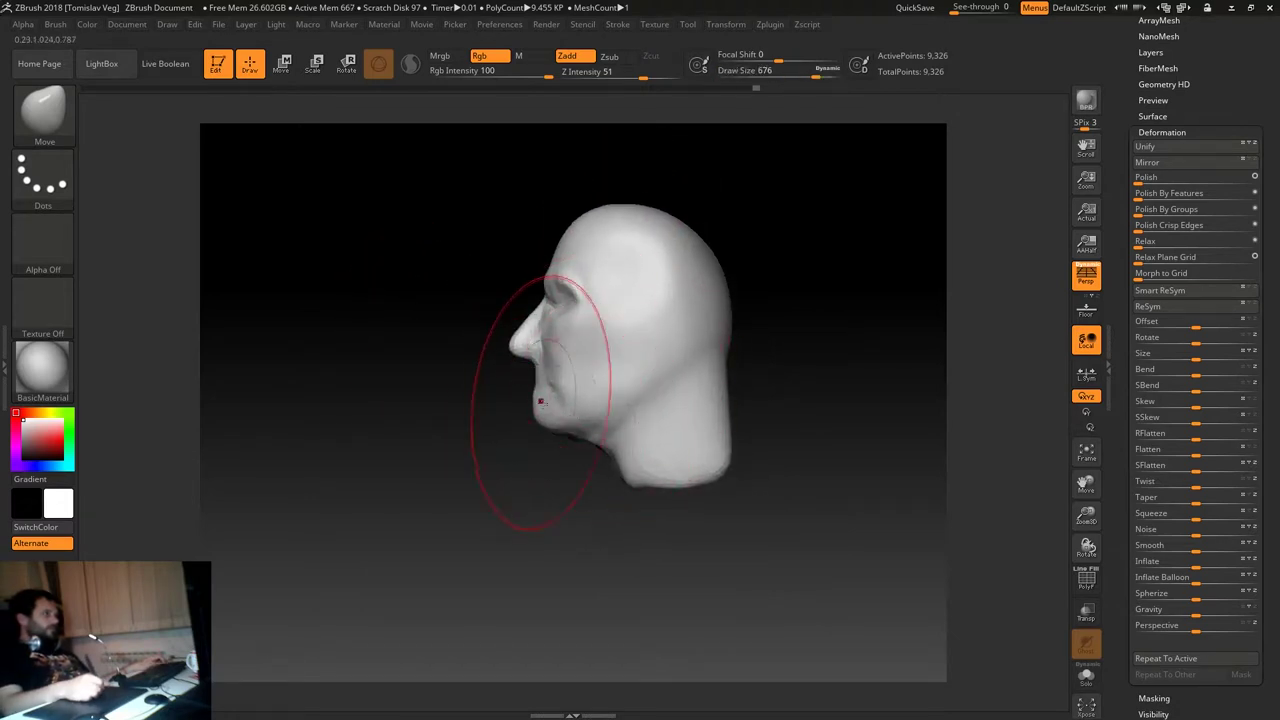
{"action": "key", "text": "s"}
{"action": "left_click_drag", "start_coordinate": [570, 432], "coordinate": [552, 432]}
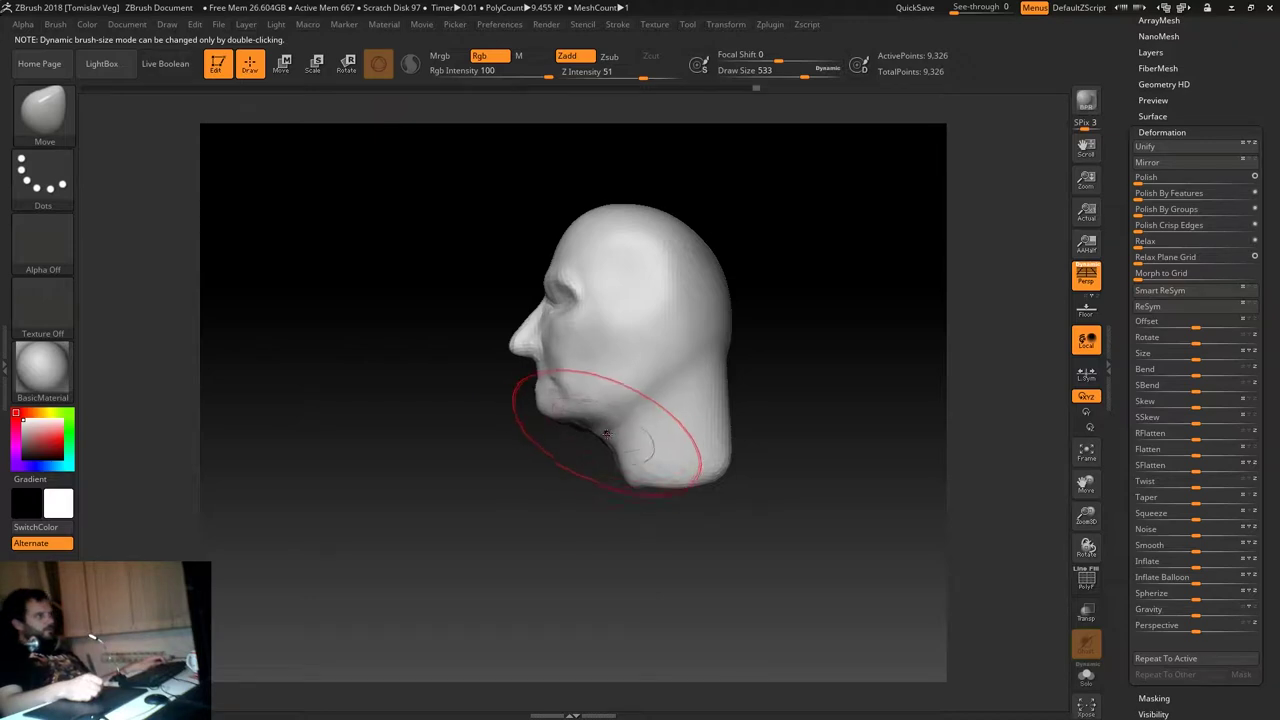
{"action": "mouse_move", "coordinate": [543, 400]}
{"action": "right_mouse_down"}
{"action": "mouse_move", "coordinate": [465, 418]}
{"action": "mouse_move", "coordinate": [515, 432]}
{"action": "right_mouse_up"}
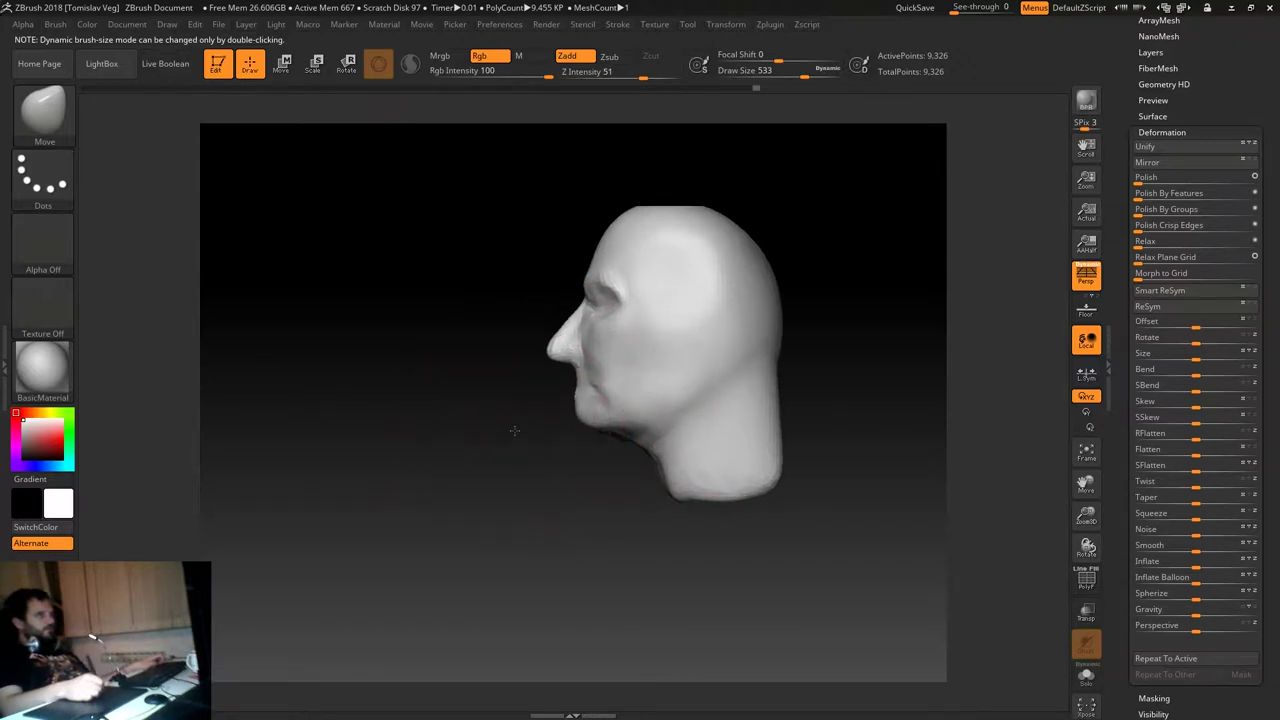
Refine the nose tip with a 74–197 brush, then reframe the head facing front.
{"action": "key", "text": "s"}
{"action": "left_click_drag", "start_coordinate": [548, 326], "coordinate": [506, 326]}
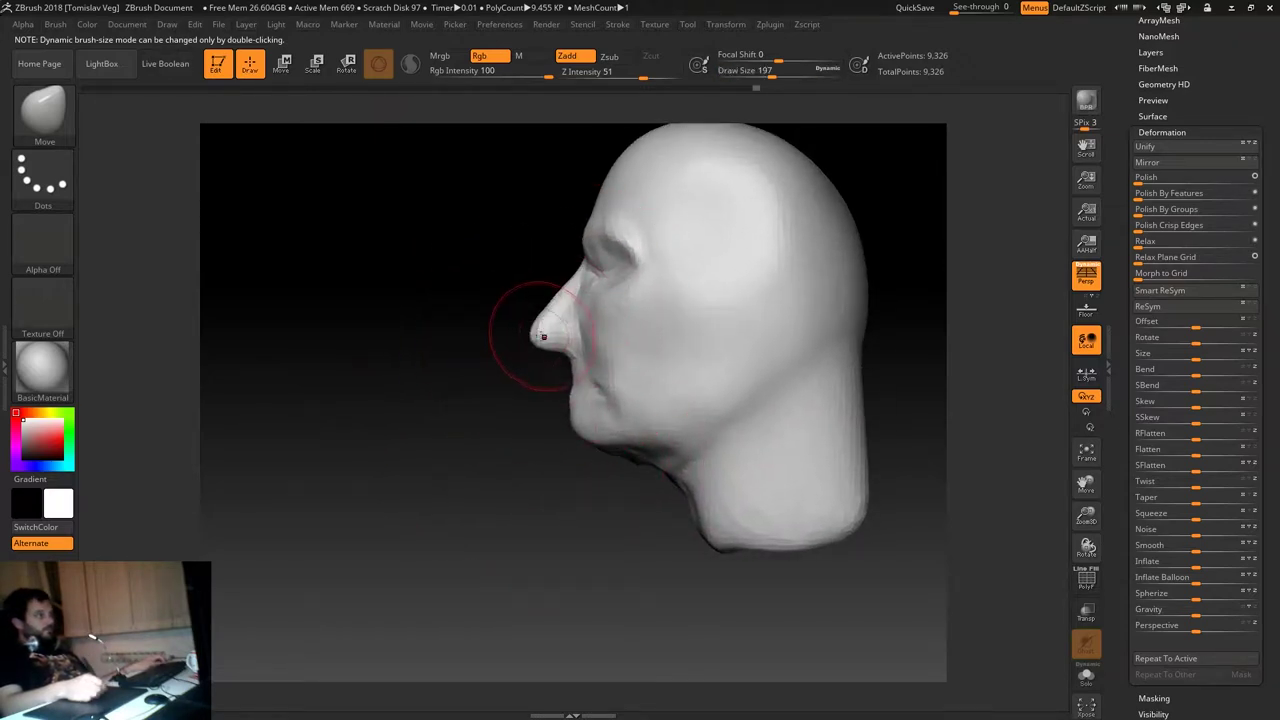
{"action": "key", "text": "s"}
{"action": "left_click_drag", "start_coordinate": [565, 272], "coordinate": [556, 272]}
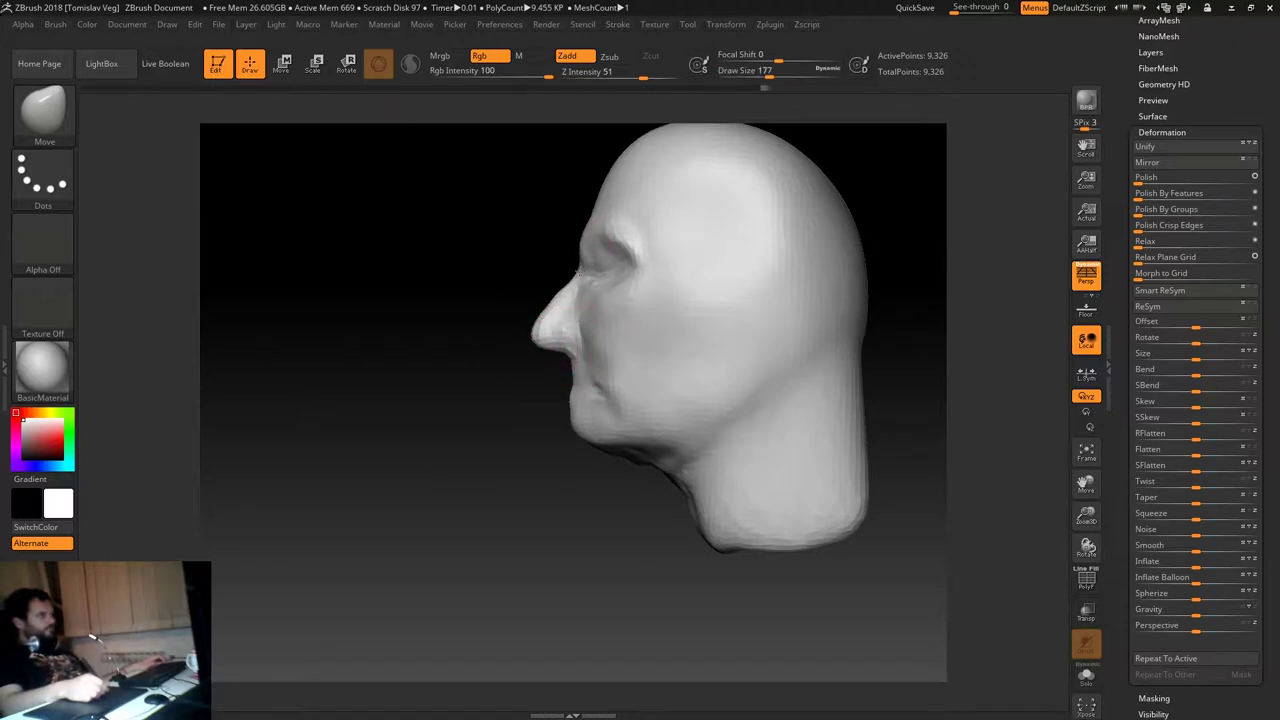
{"action": "mouse_move", "coordinate": [572, 270]}
{"action": "left_mouse_down"}
{"action": "mouse_move", "coordinate": [483, 357]}
{"action": "mouse_move", "coordinate": [503, 354]}
{"action": "left_mouse_up"}
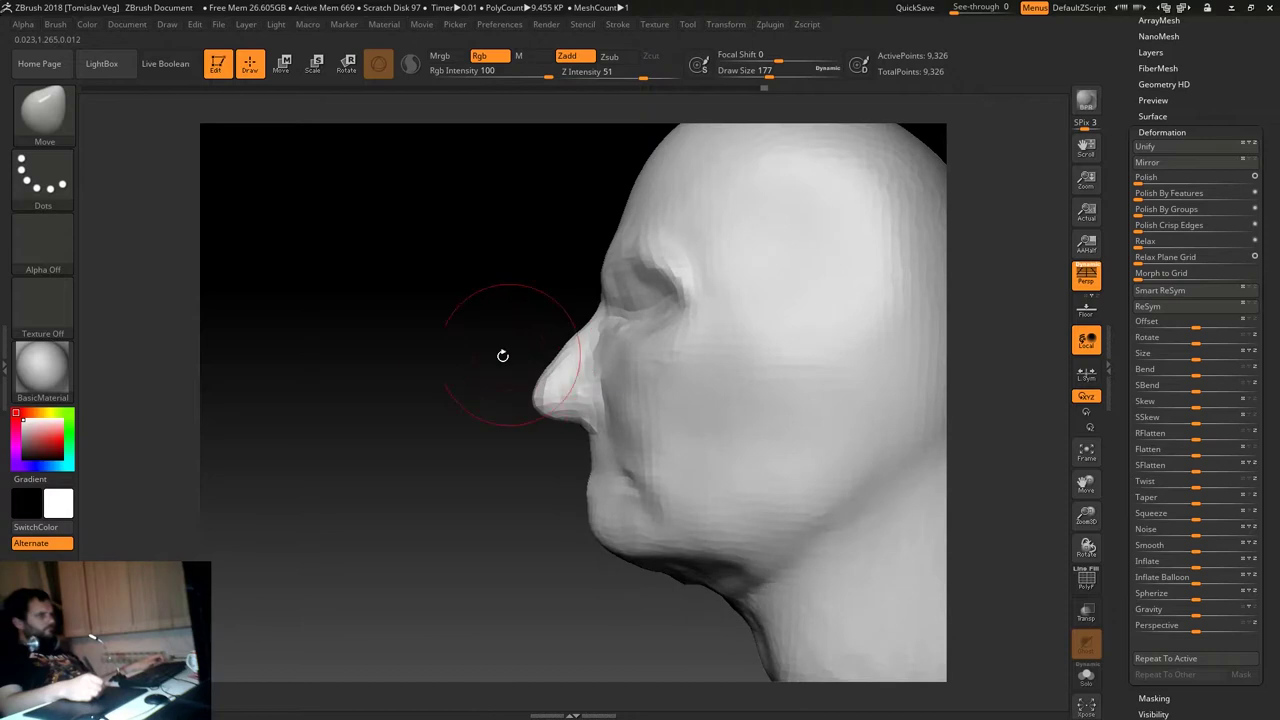
{"action": "key", "text": "s"}
{"action": "mouse_move", "coordinate": [620, 286]}
{"action": "left_mouse_down"}
{"action": "mouse_move", "coordinate": [613, 298]}
{"action": "mouse_move", "coordinate": [643, 305]}
{"action": "left_mouse_up"}
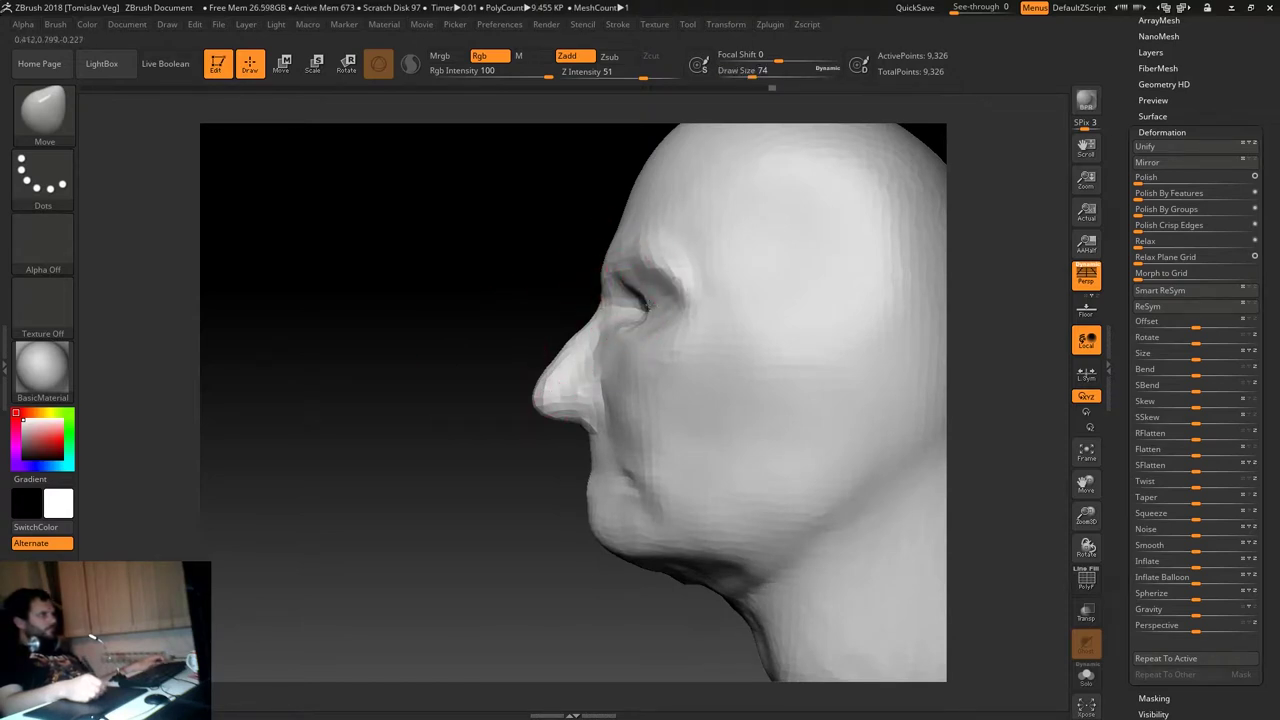
{"action": "key", "text": "f"}
{"action": "mouse_move", "coordinate": [465, 369]}
{"action": "left_mouse_down"}
{"action": "mouse_move", "coordinate": [780, 283]}
{"action": "mouse_move", "coordinate": [826, 219]}
{"action": "mouse_move", "coordinate": [823, 323]}
{"action": "mouse_move", "coordinate": [790, 349]}
{"action": "left_mouse_up"}
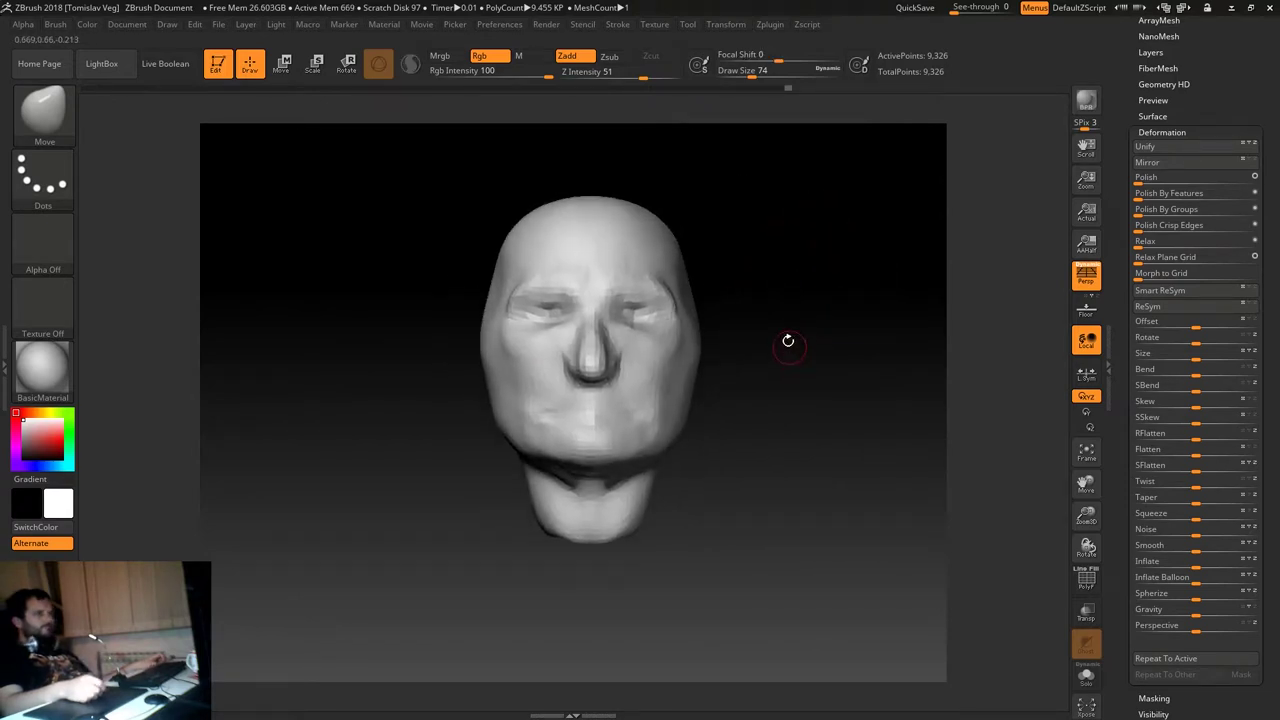
{"action": "scroll", "coordinate": [1226, 175], "scroll_direction": "up", "scroll_amount": 5}
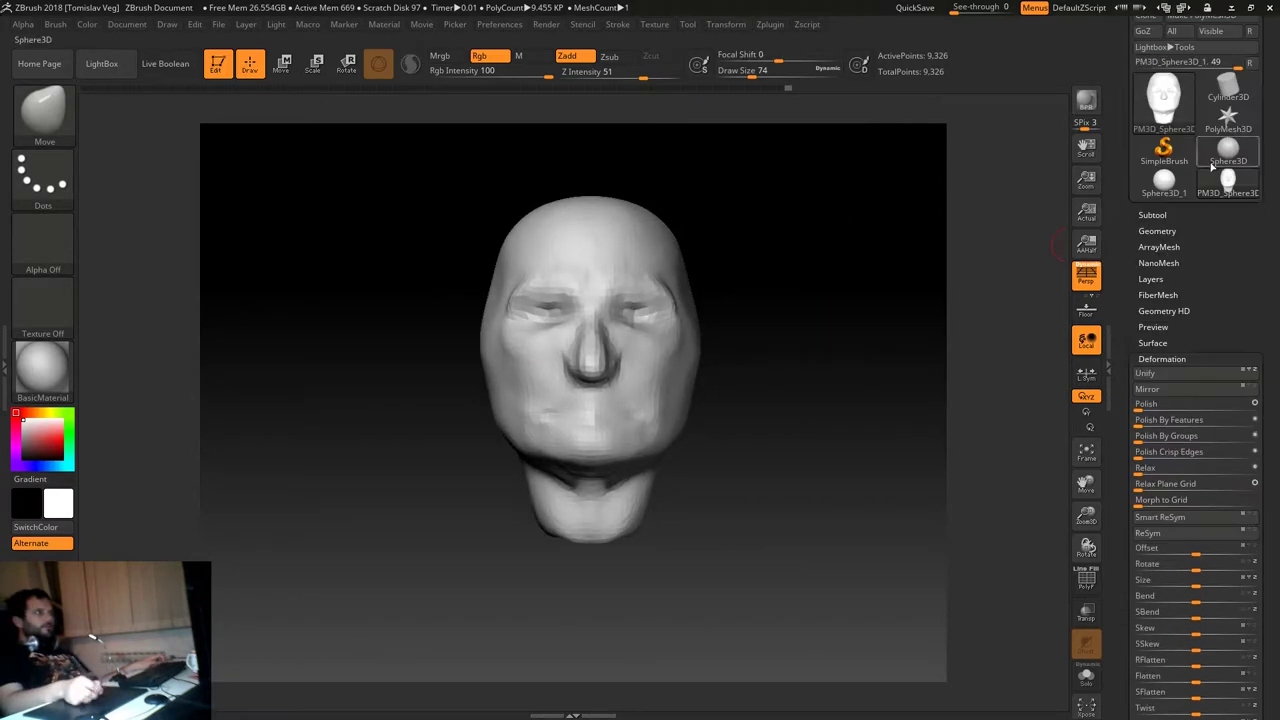
Remesh the head with DynaMesh at resolution 56 (12,622 points) and select ClayBuildup.
{"action": "left_click", "coordinate": [1157, 230]}
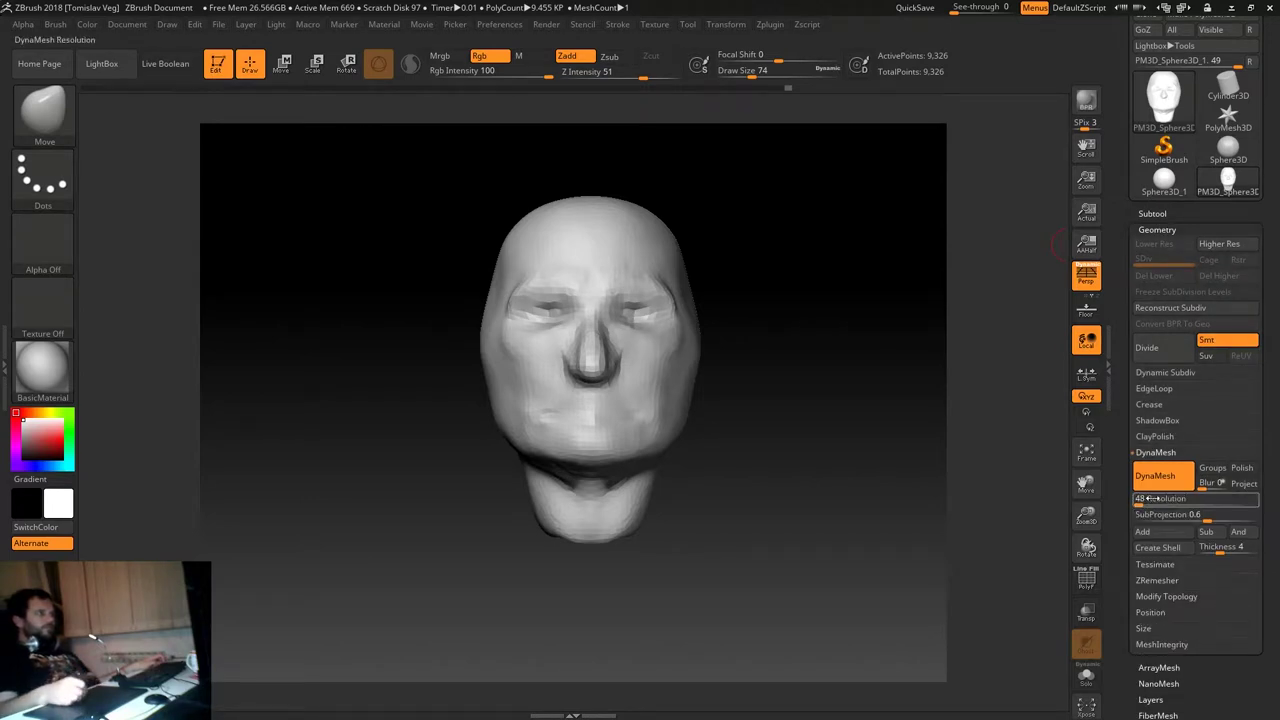
{"action": "left_click_drag", "start_coordinate": [1137, 503], "coordinate": [1141, 504]}
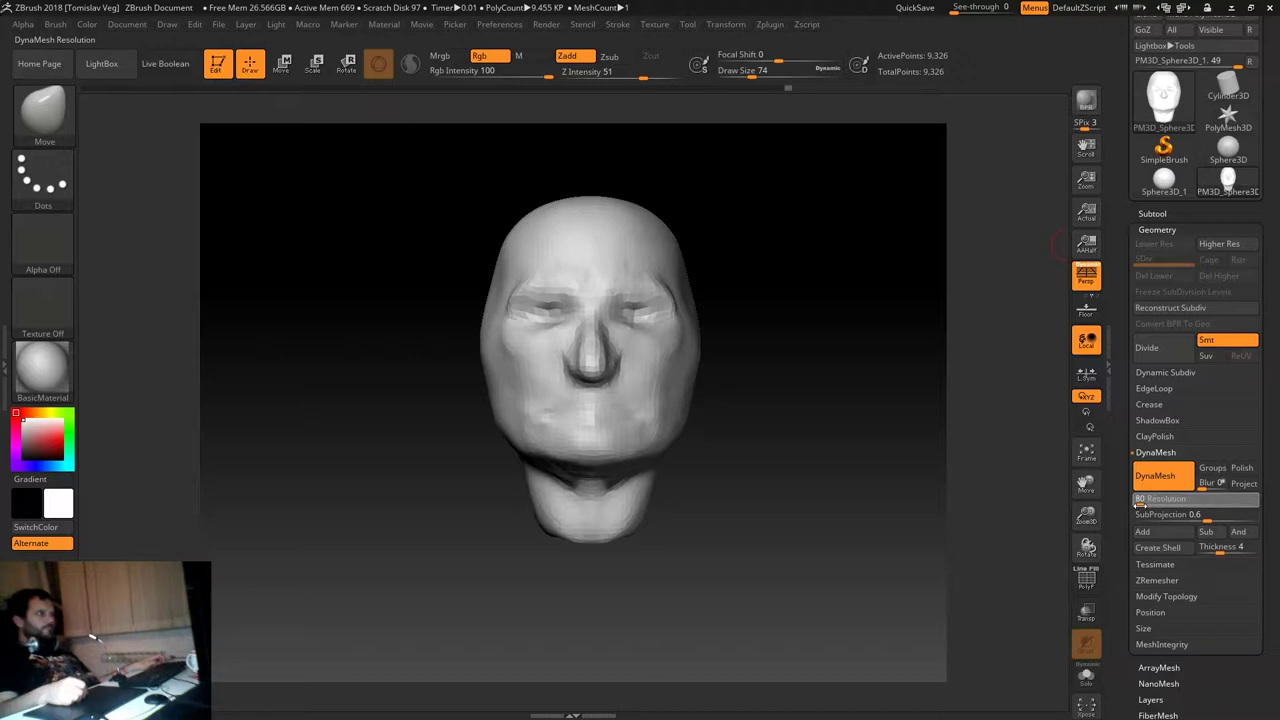
{"action": "left_click_drag", "start_coordinate": [1137, 503], "coordinate": [1139, 504]}
{"action": "left_click_drag", "start_coordinate": [843, 343], "coordinate": [852, 427], "text": "ctrl"}
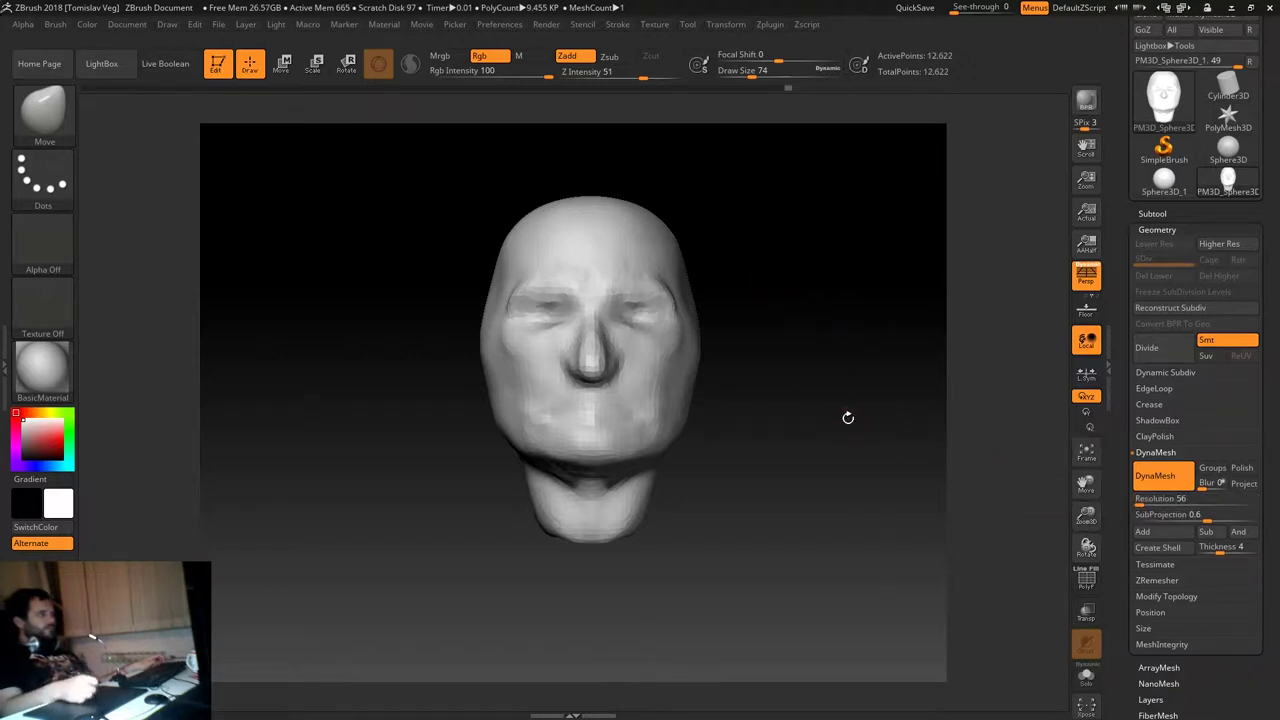
{"action": "mouse_move", "coordinate": [823, 366]}
{"action": "left_mouse_down", "text": "alt"}
{"action": "mouse_move", "coordinate": [874, 370]}
{"action": "mouse_move", "coordinate": [880, 351]}
{"action": "mouse_move", "coordinate": [870, 360]}
{"action": "left_mouse_up", "text": "alt"}
{"action": "key", "text": "b"}
{"action": "key", "text": "c"}
{"action": "key", "text": "b"}
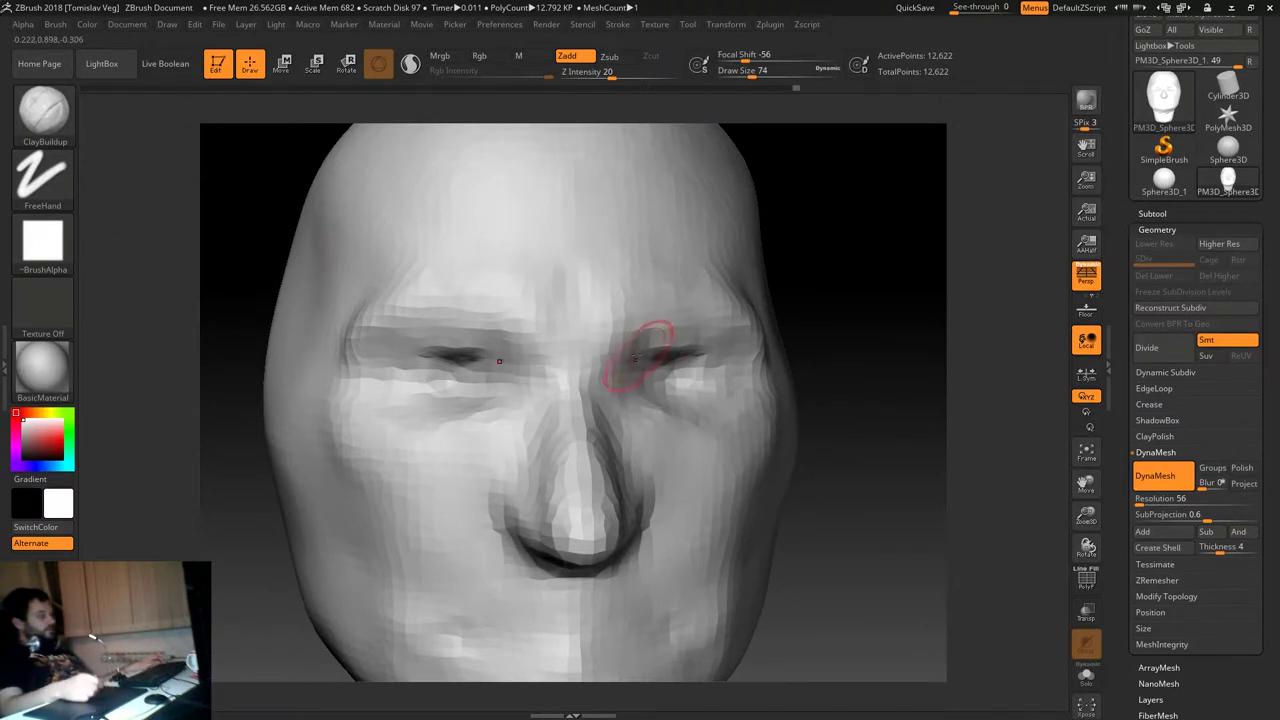
Shrink the ClayBuildup brush to 37 and deepen both eye sockets, checking them from several angles.
{"action": "mouse_move", "coordinate": [861, 309]}
{"action": "left_mouse_down"}
{"action": "mouse_move", "coordinate": [870, 297]}
{"action": "mouse_move", "coordinate": [787, 291]}
{"action": "left_mouse_up"}
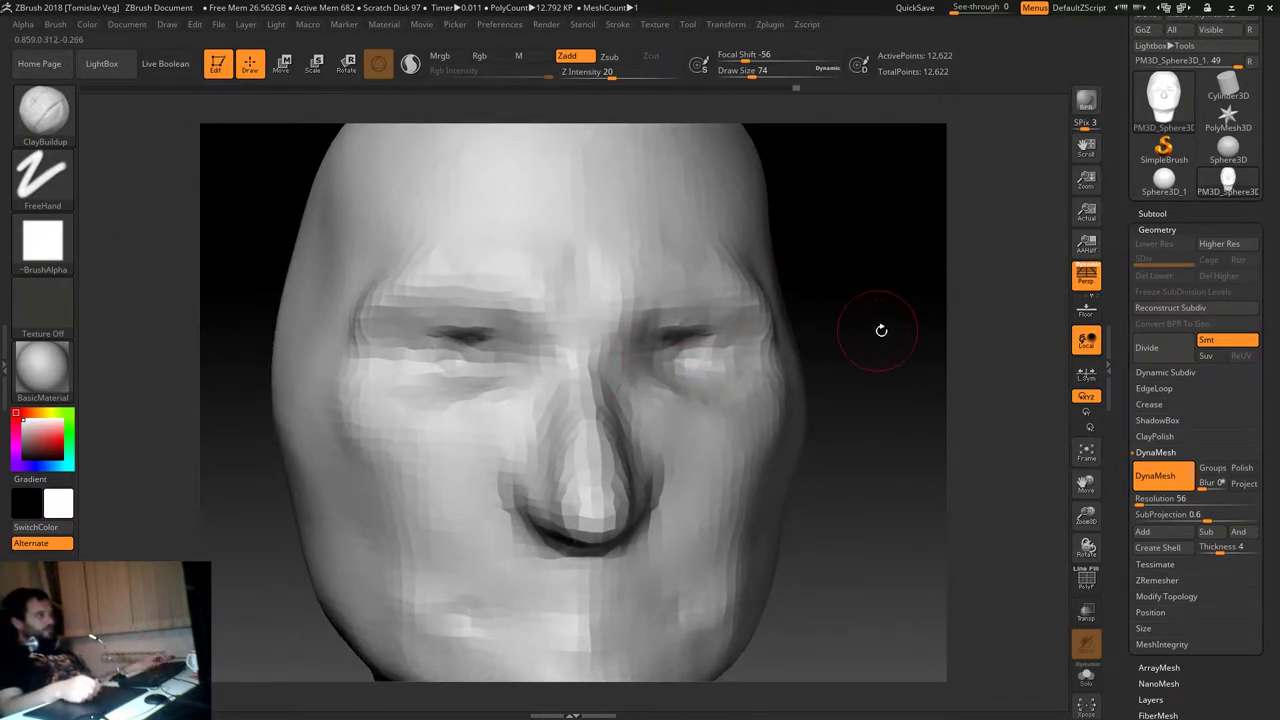
{"action": "left_click_drag", "start_coordinate": [881, 330], "coordinate": [800, 334]}
{"action": "key", "text": "bracketleft"}
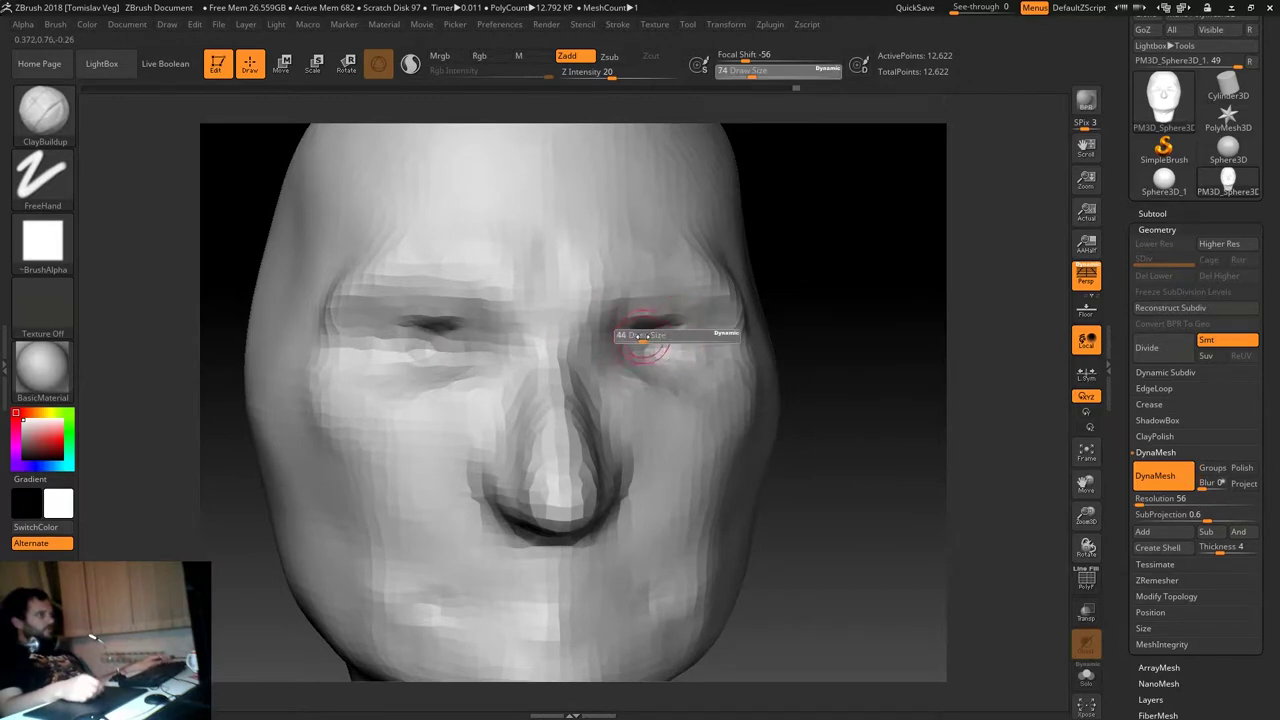
{"action": "left_click_drag", "start_coordinate": [597, 352], "coordinate": [660, 336]}
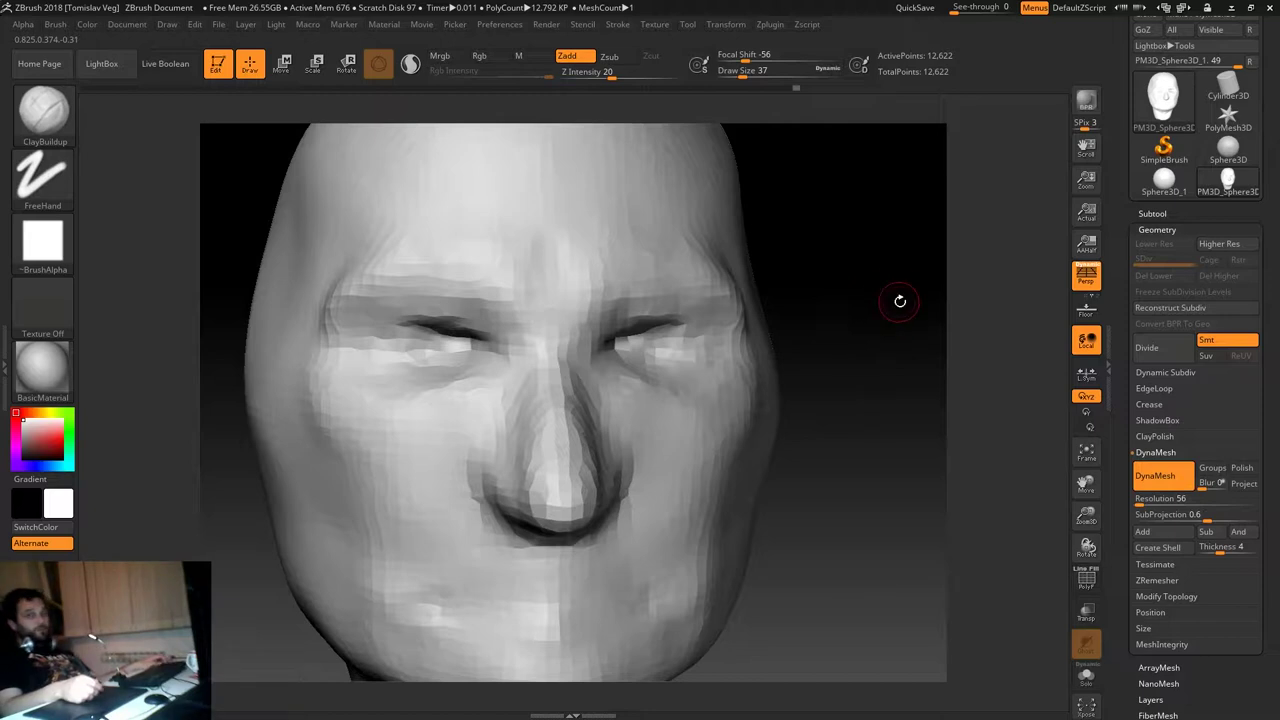
{"action": "left_click_drag", "start_coordinate": [894, 320], "coordinate": [630, 343]}
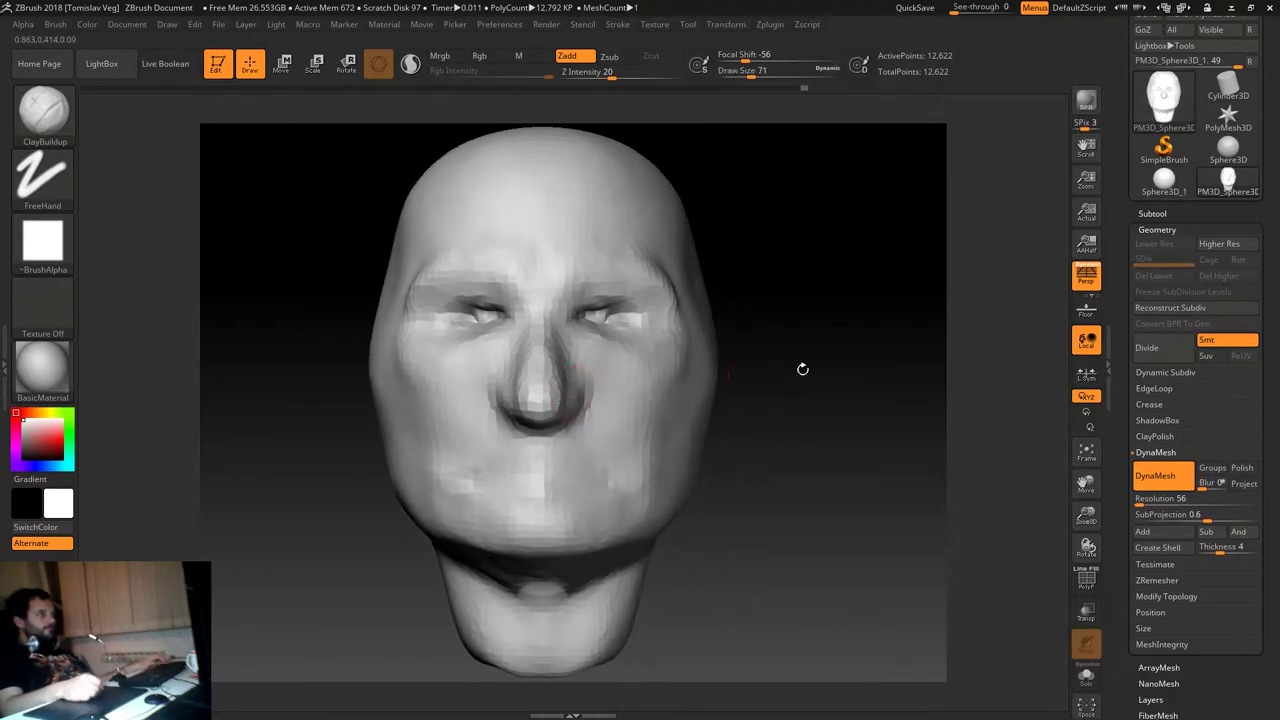
{"action": "left_click_drag", "start_coordinate": [705, 379], "coordinate": [571, 409]}
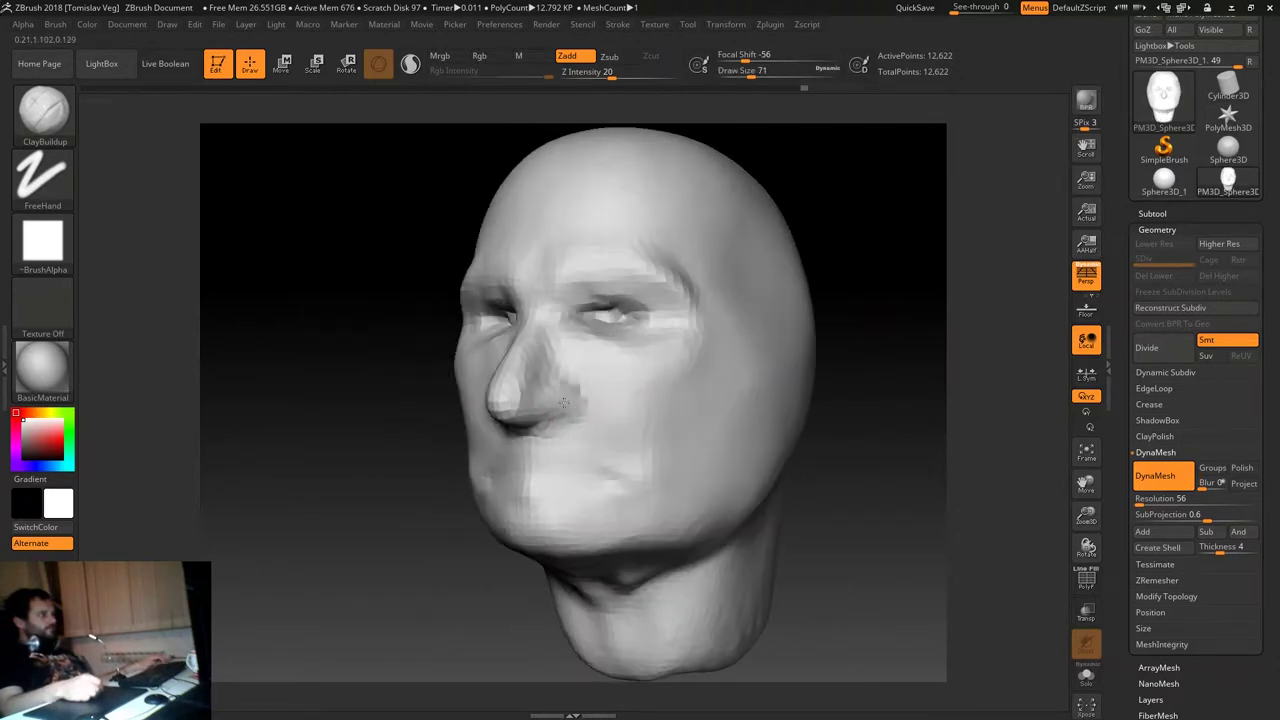
{"action": "right_click_drag", "start_coordinate": [587, 405], "coordinate": [790, 400]}
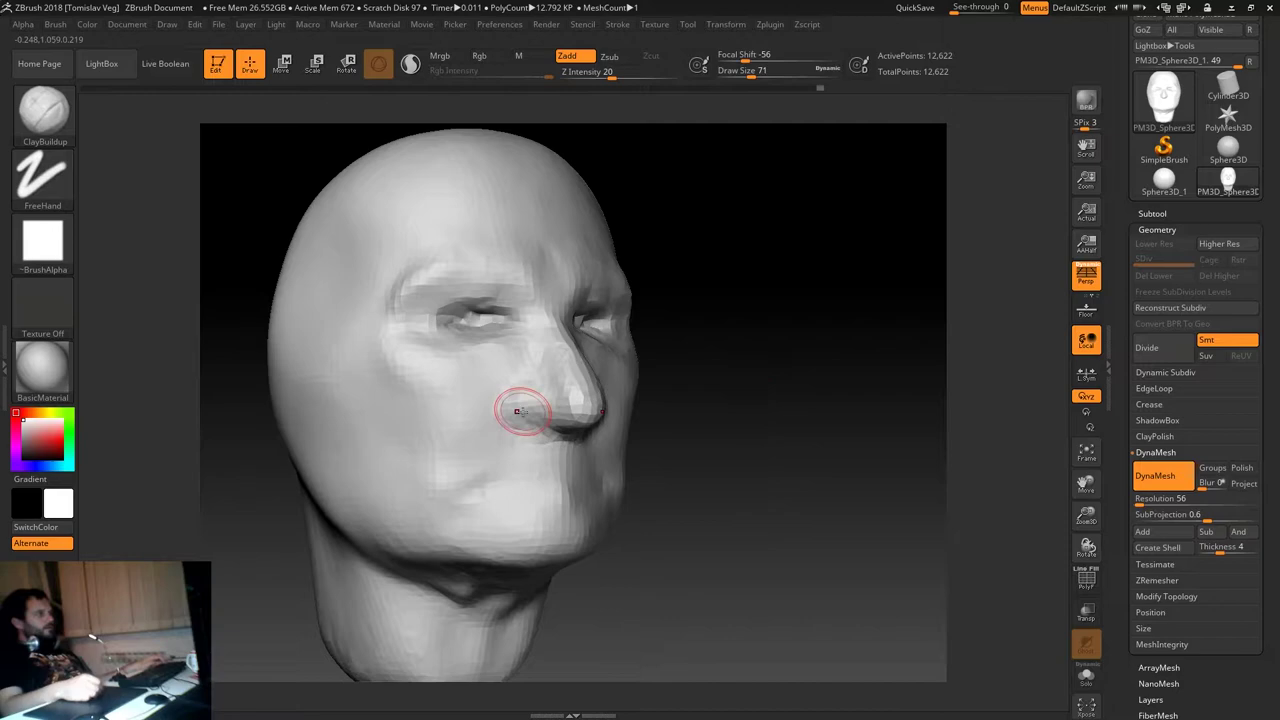
{"action": "left_click_drag", "start_coordinate": [811, 391], "coordinate": [490, 440]}
{"action": "key", "text": "b"}
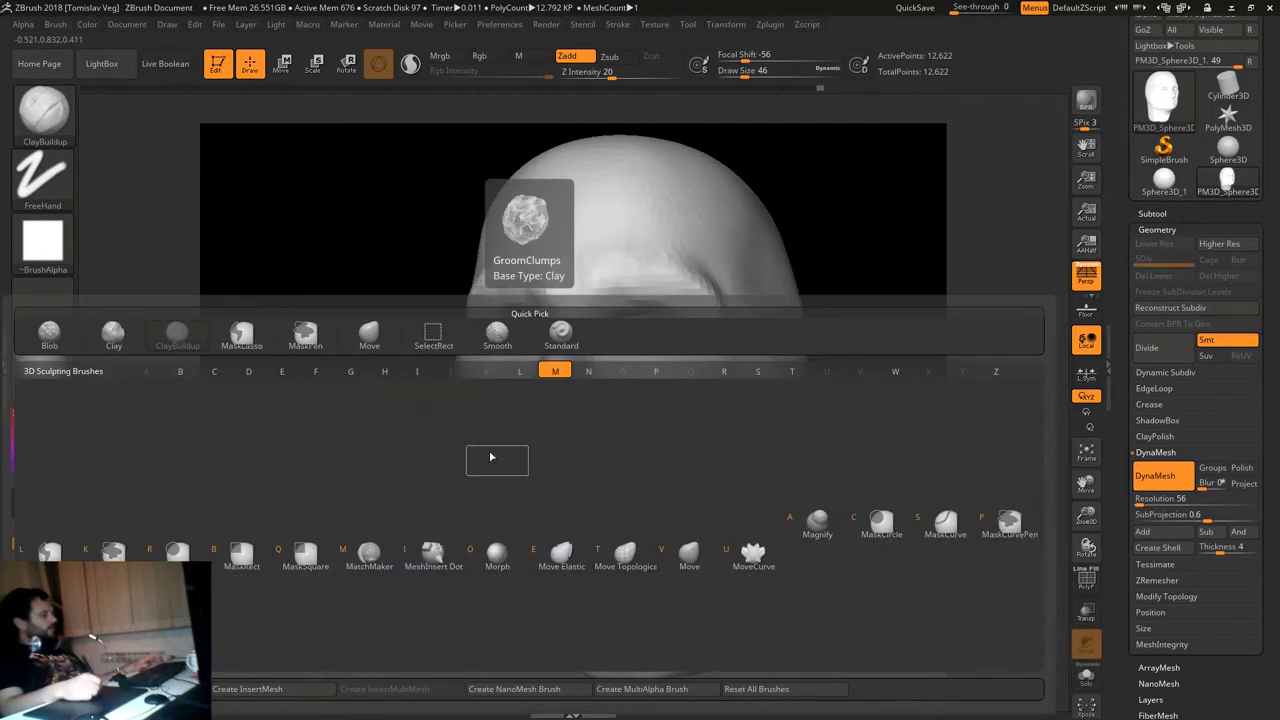
{"action": "key", "text": "m"}
{"action": "key", "text": "v"}
{"action": "left_click_drag", "start_coordinate": [846, 400], "coordinate": [591, 420]}
{"action": "right_click_drag", "start_coordinate": [613, 411], "coordinate": [475, 449]}
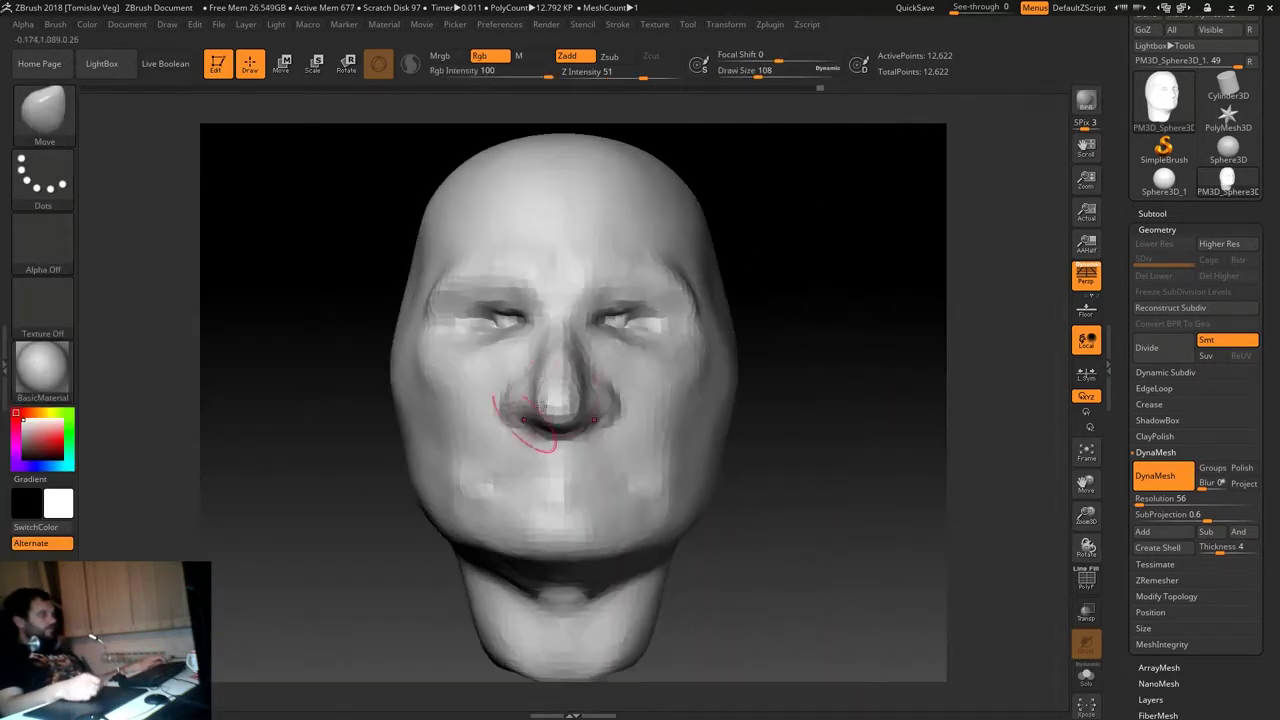
{"action": "key", "text": "bracketleft"}
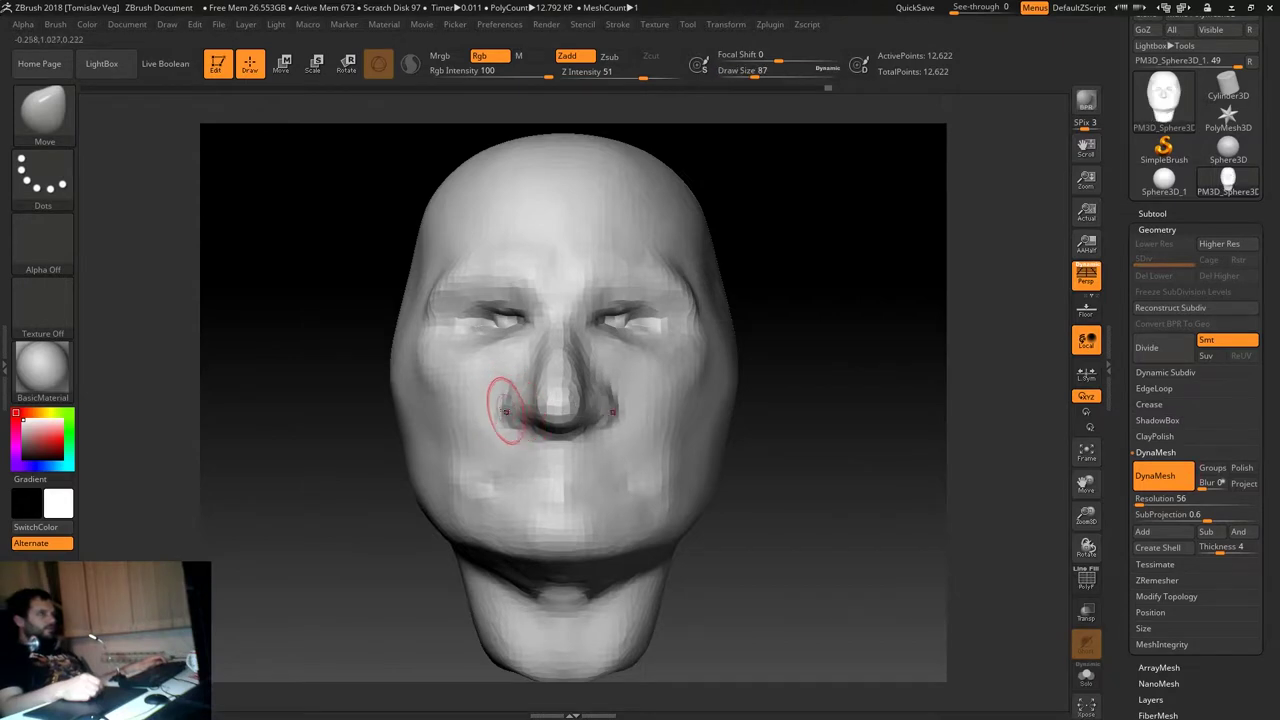
{"action": "left_click_drag", "start_coordinate": [509, 412], "coordinate": [498, 409]}
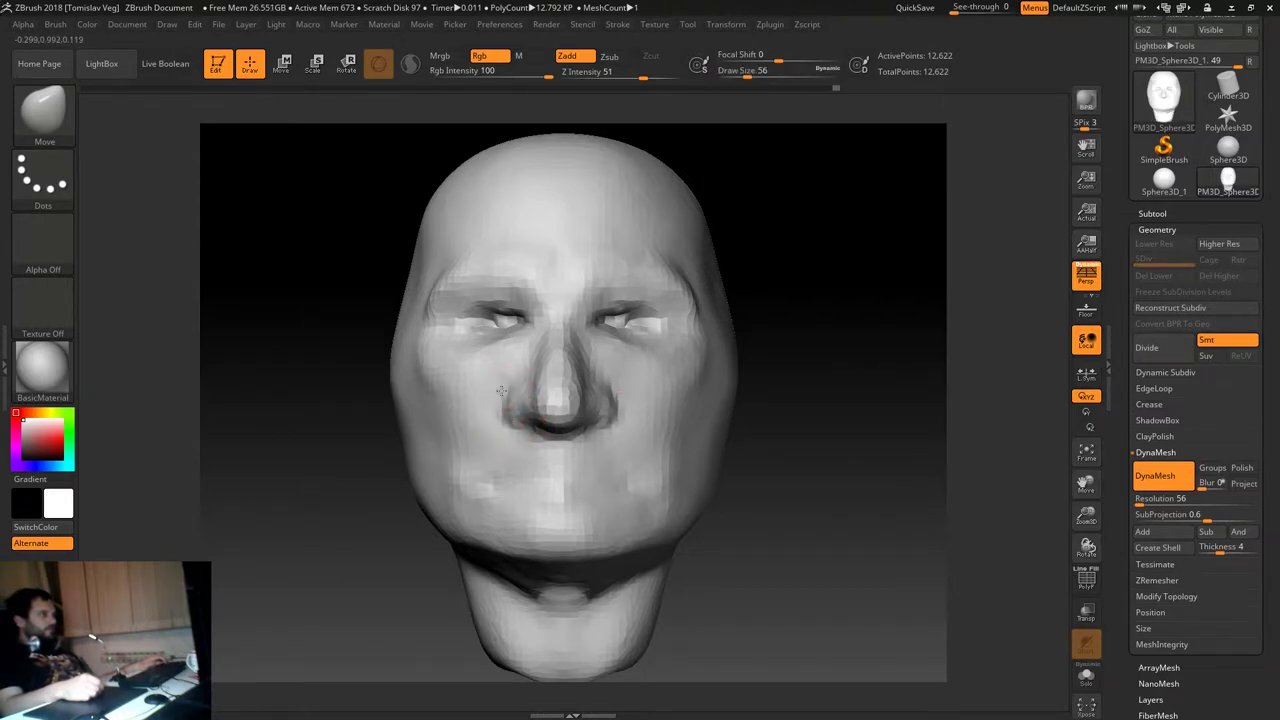
{"action": "left_click_drag", "start_coordinate": [545, 379], "coordinate": [565, 379]}
{"action": "right_click_drag", "start_coordinate": [362, 464], "coordinate": [372, 479]}
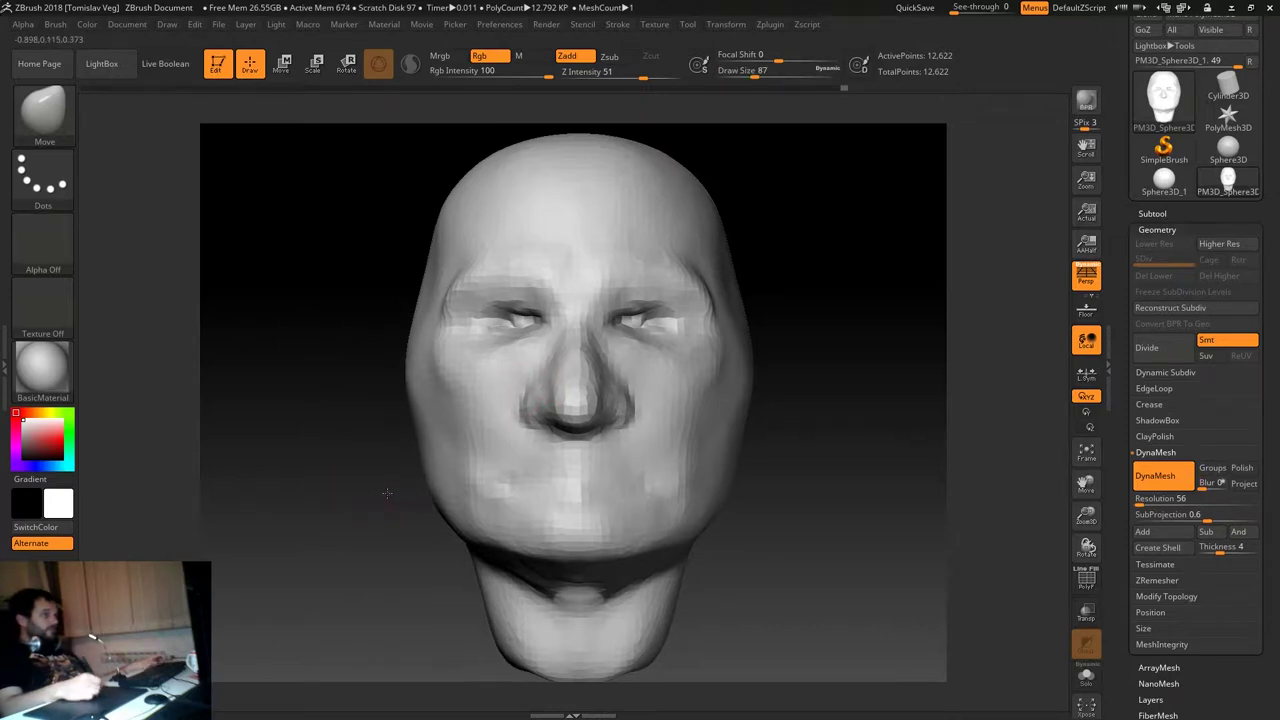
{"action": "key", "text": "b"}
{"action": "key", "text": "c"}
{"action": "key", "text": "b"}
{"action": "mouse_move", "coordinate": [826, 346]}
{"action": "right_mouse_down"}
{"action": "mouse_move", "coordinate": [808, 397]}
{"action": "mouse_move", "coordinate": [545, 372]}
{"action": "right_mouse_up"}
Enlarge the ClayBuildup brush to 154 and build up the cheek below the eye.
{"action": "key", "text": "s"}
{"action": "left_click_drag", "start_coordinate": [555, 372], "coordinate": [595, 372]}
{"action": "left_click_drag", "start_coordinate": [597, 326], "coordinate": [551, 366]}
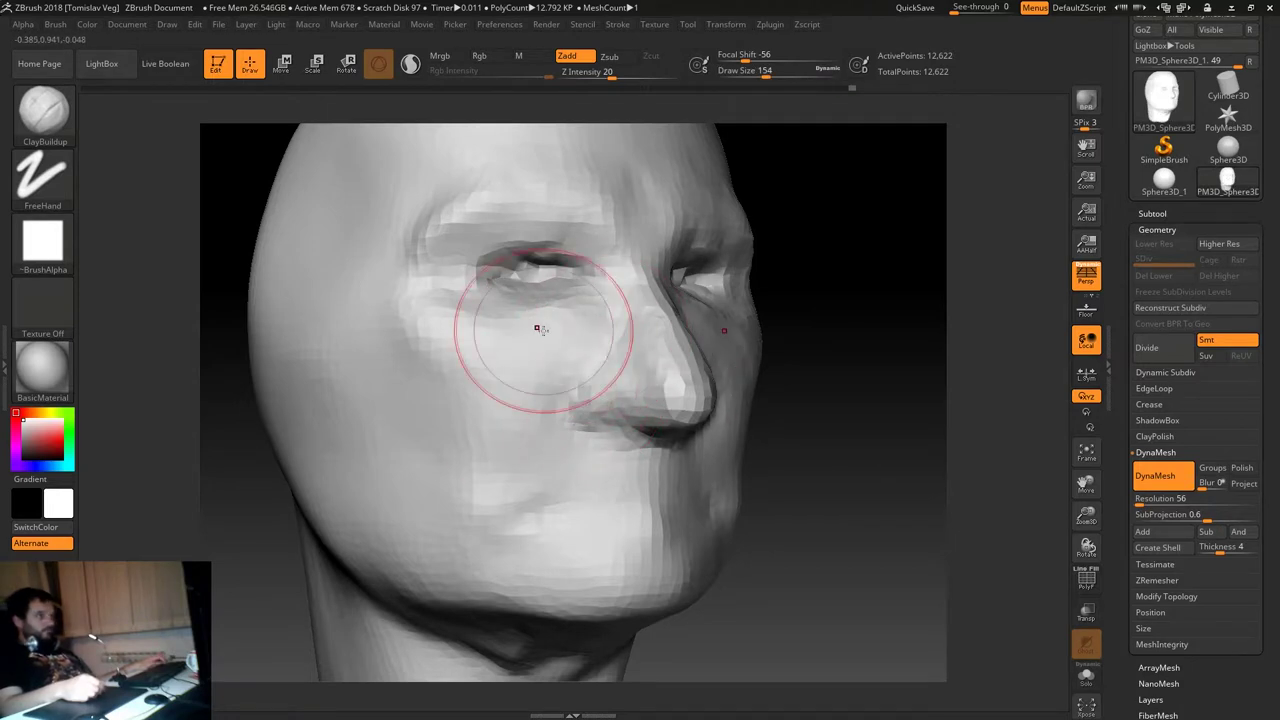
{"action": "mouse_move", "coordinate": [486, 509]}
{"action": "right_mouse_down"}
{"action": "mouse_move", "coordinate": [830, 336]}
{"action": "mouse_move", "coordinate": [403, 451]}
{"action": "right_mouse_up"}
{"action": "key", "text": "s"}
{"action": "left_click_drag", "start_coordinate": [600, 371], "coordinate": [571, 386]}
Switch to DamStandard in Zsub mode and carve creases under and around the eyes.
{"action": "key", "text": "b"}
{"action": "key", "text": "d"}
{"action": "key", "text": "s"}
{"action": "right_click_drag", "start_coordinate": [543, 386], "coordinate": [432, 400]}
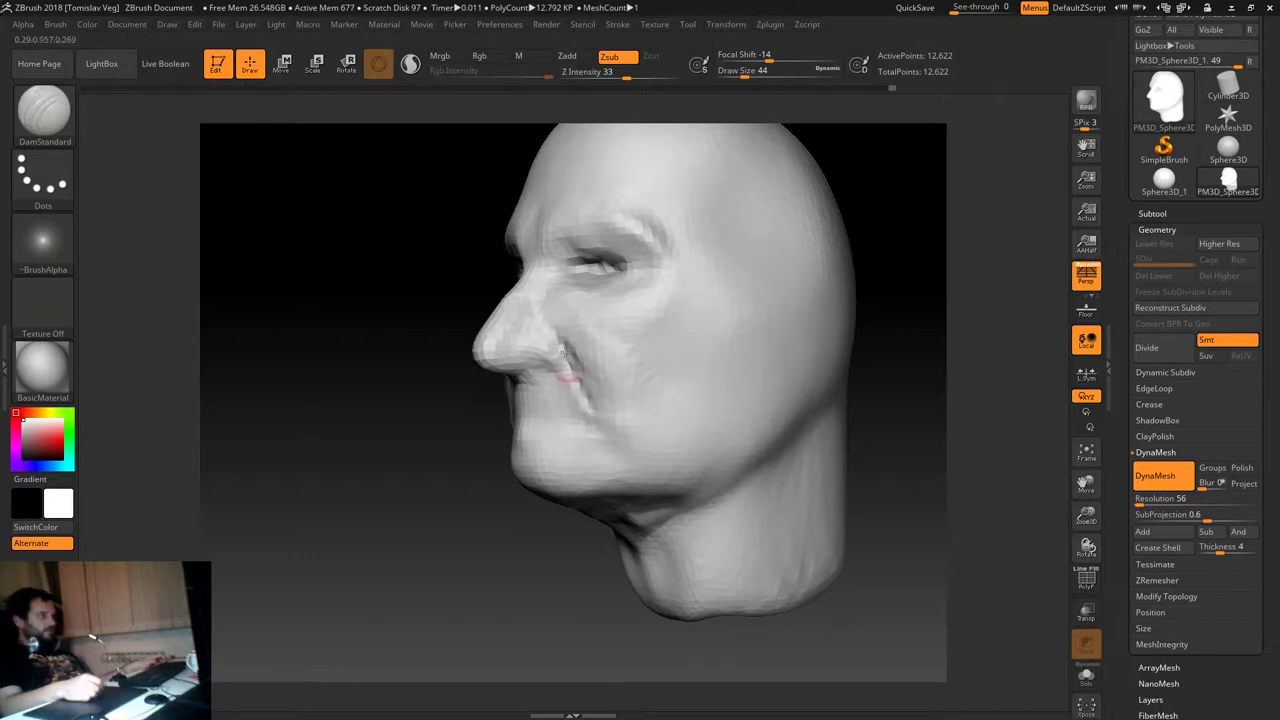
{"action": "right_click_drag", "start_coordinate": [568, 368], "coordinate": [602, 428]}
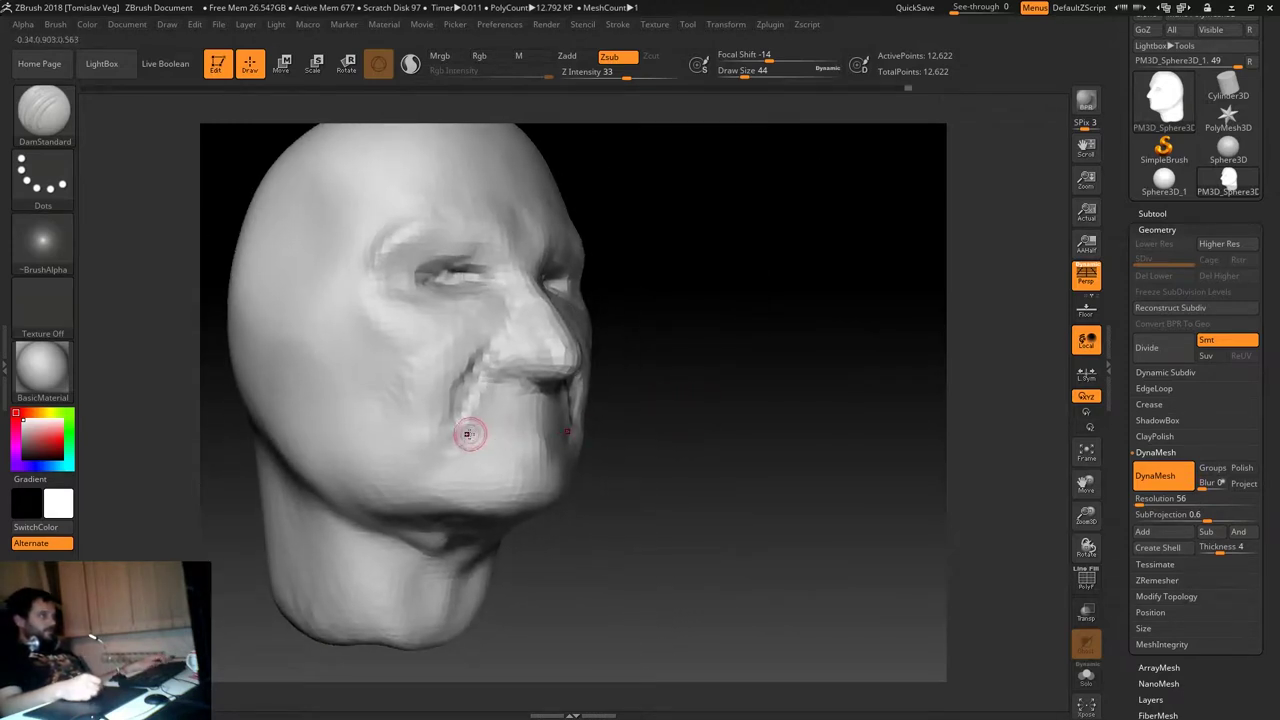
{"action": "right_click_drag", "start_coordinate": [659, 409], "coordinate": [518, 429]}
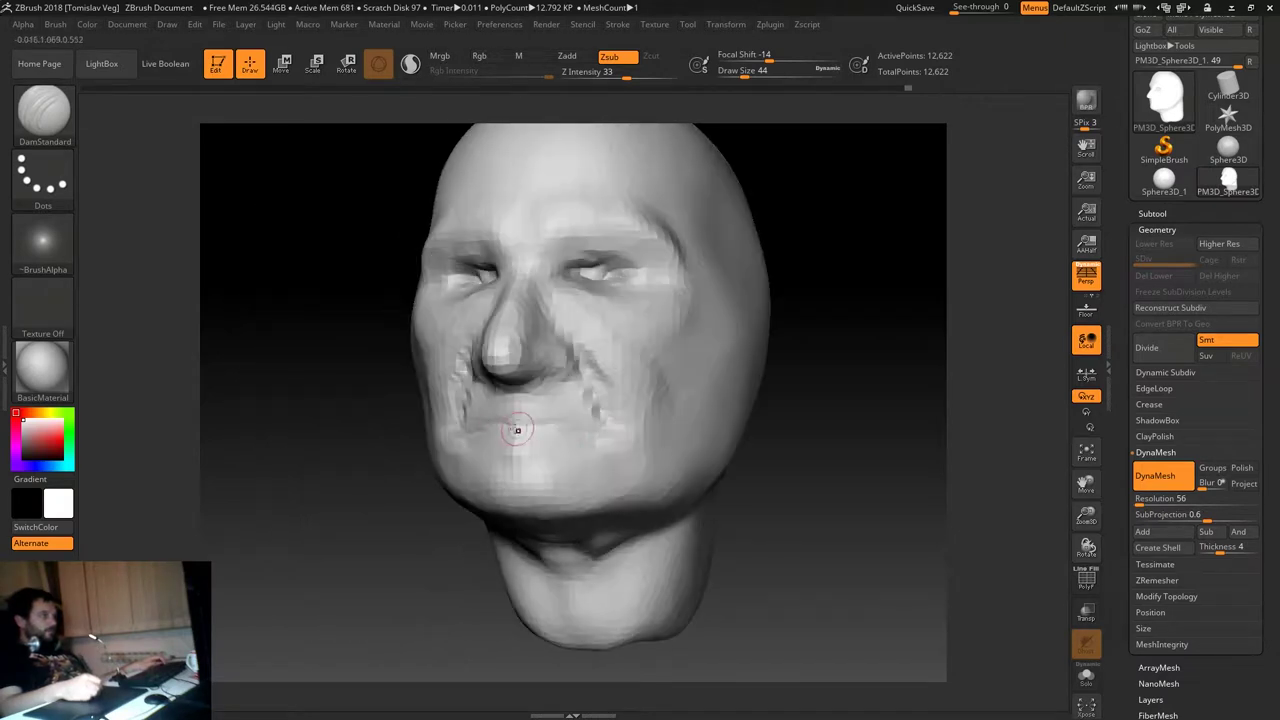
{"action": "mouse_move", "coordinate": [581, 438]}
{"action": "right_mouse_down"}
{"action": "mouse_move", "coordinate": [791, 429]}
{"action": "mouse_move", "coordinate": [754, 423]}
{"action": "mouse_move", "coordinate": [790, 436]}
{"action": "mouse_move", "coordinate": [778, 431]}
{"action": "right_mouse_up"}
{"action": "mouse_move", "coordinate": [730, 362]}
{"action": "right_mouse_down"}
{"action": "mouse_move", "coordinate": [846, 438]}
{"action": "mouse_move", "coordinate": [622, 332]}
{"action": "right_mouse_up"}
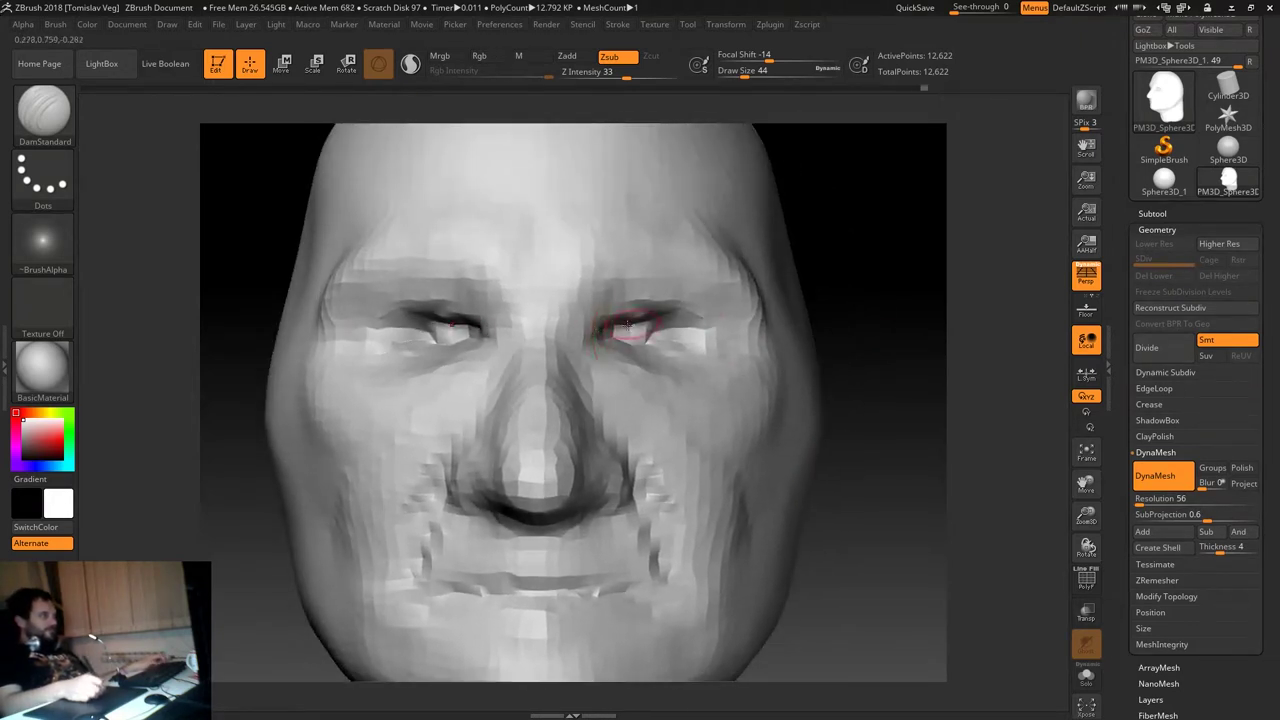
{"action": "left_click_drag", "start_coordinate": [660, 320], "coordinate": [740, 360]}
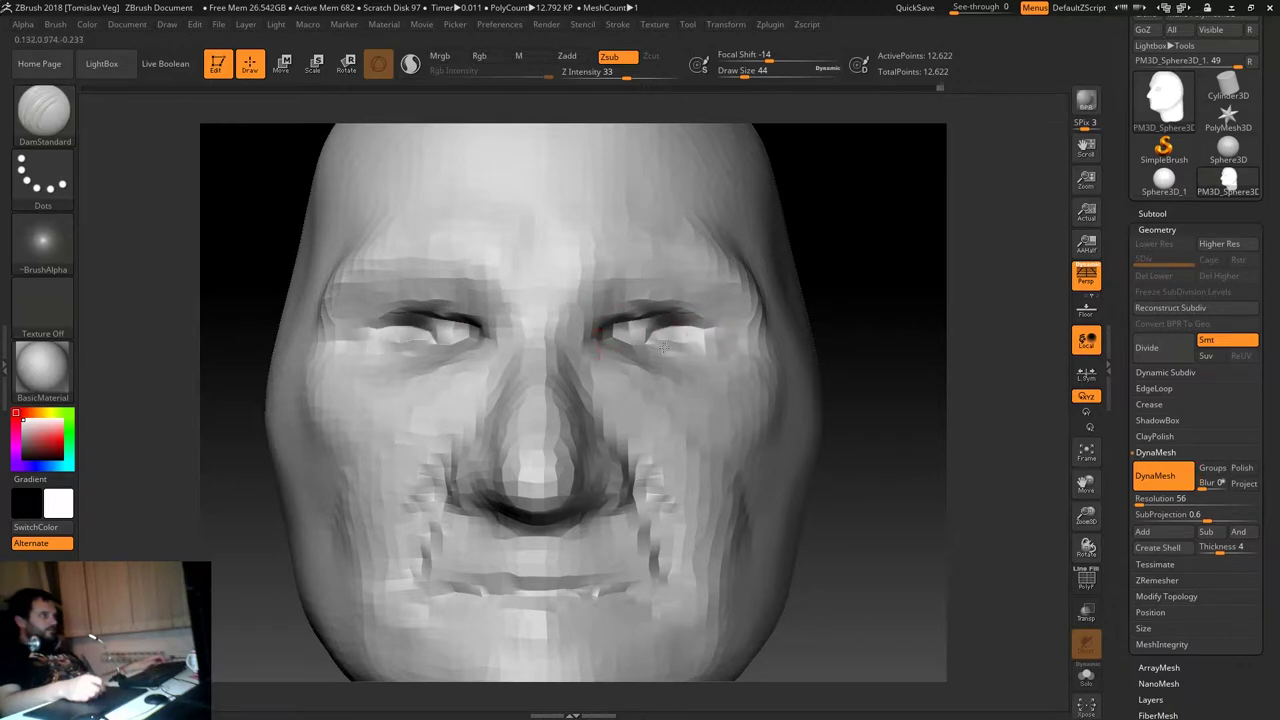
Switch to the Move brush and nudge the surface around the eyes.
{"action": "key", "text": "b"}
{"action": "key", "text": "c"}
{"action": "key", "text": "b"}
{"action": "right_click_drag", "start_coordinate": [943, 314], "coordinate": [880, 286], "text": "ctrl"}
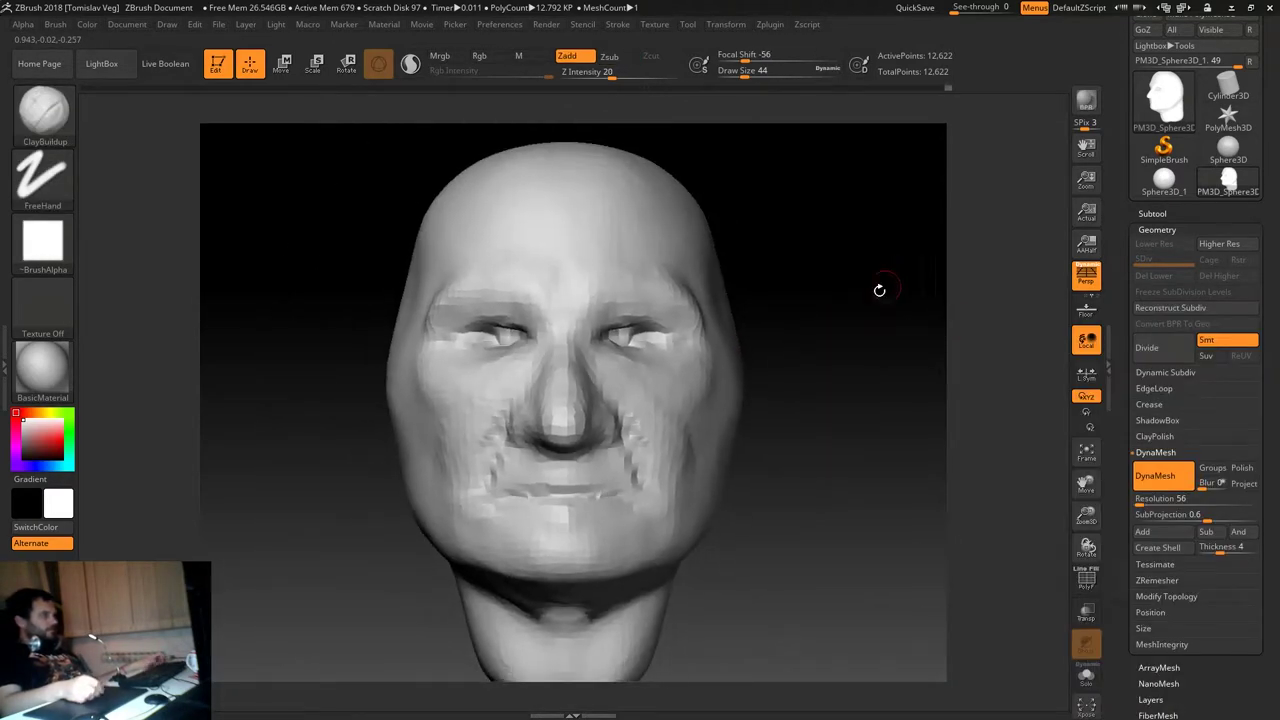
{"action": "key", "text": "b"}
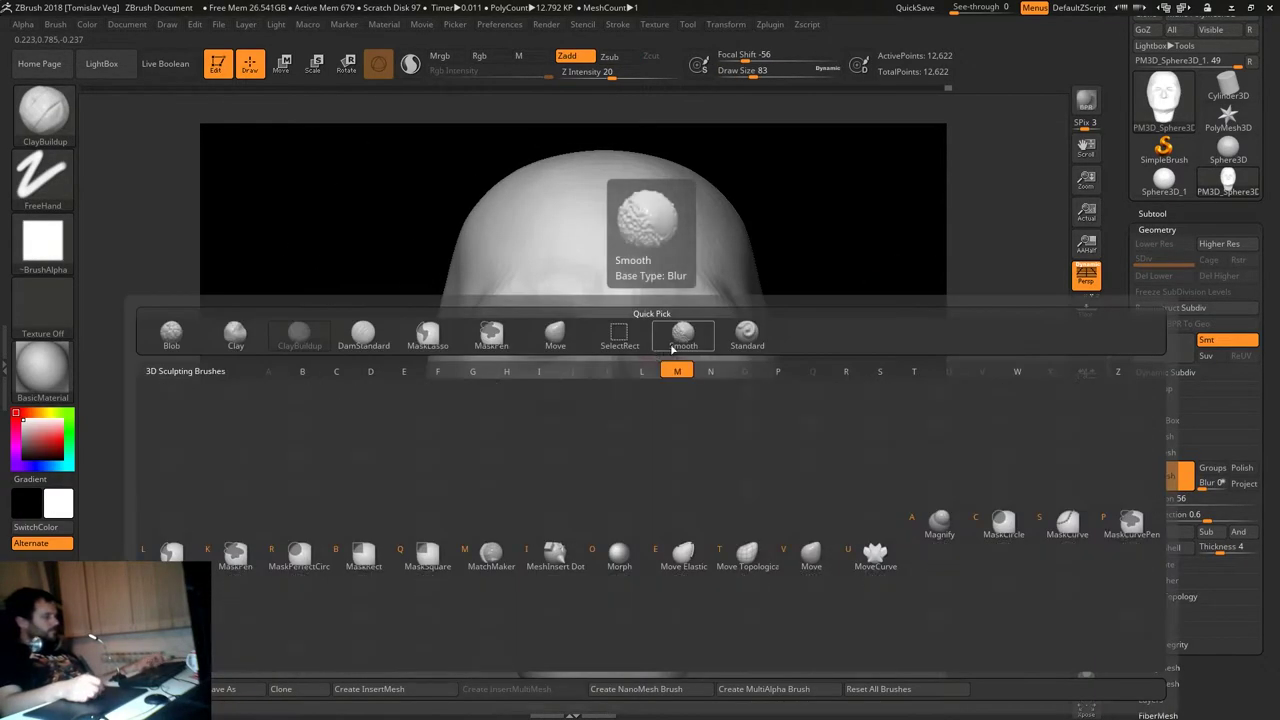
{"action": "key", "text": "m"}
{"action": "key", "text": "v"}
{"action": "left_click_drag", "start_coordinate": [634, 345], "coordinate": [580, 335]}
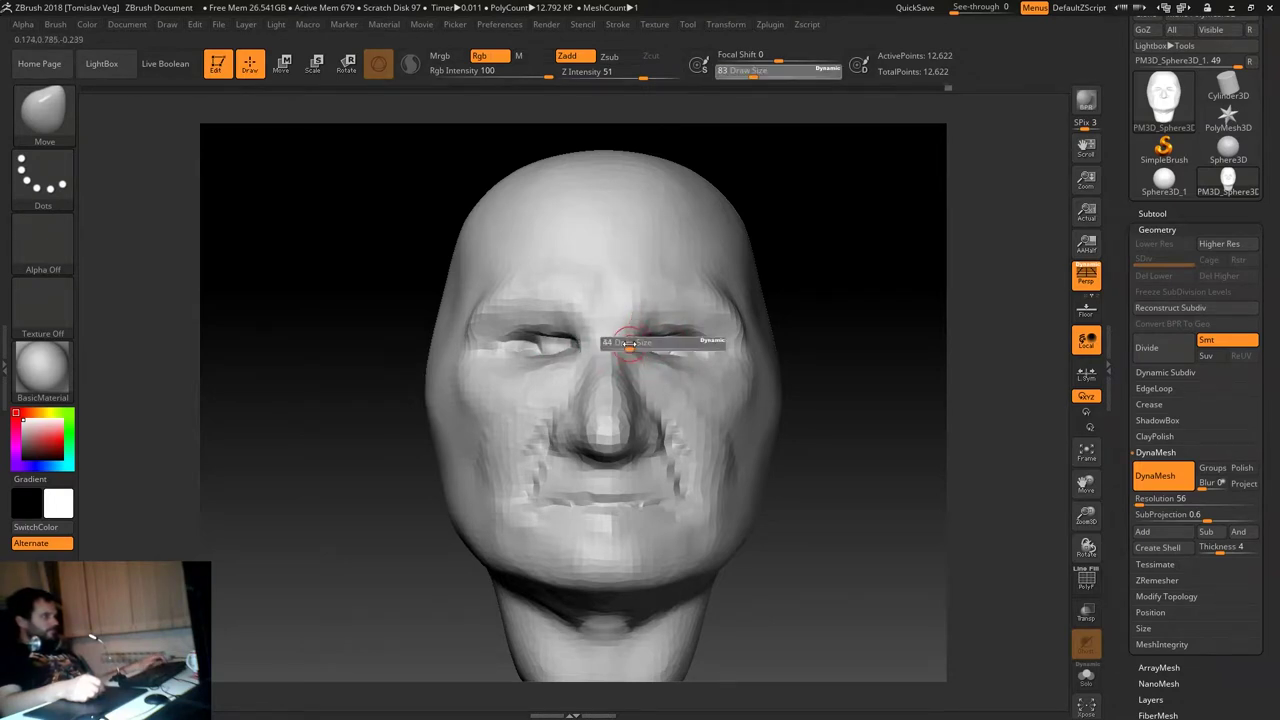
Shape the flesh below the left eye with the Move brush, ending at size 120.
{"action": "left_click_drag", "start_coordinate": [586, 344], "coordinate": [605, 340]}
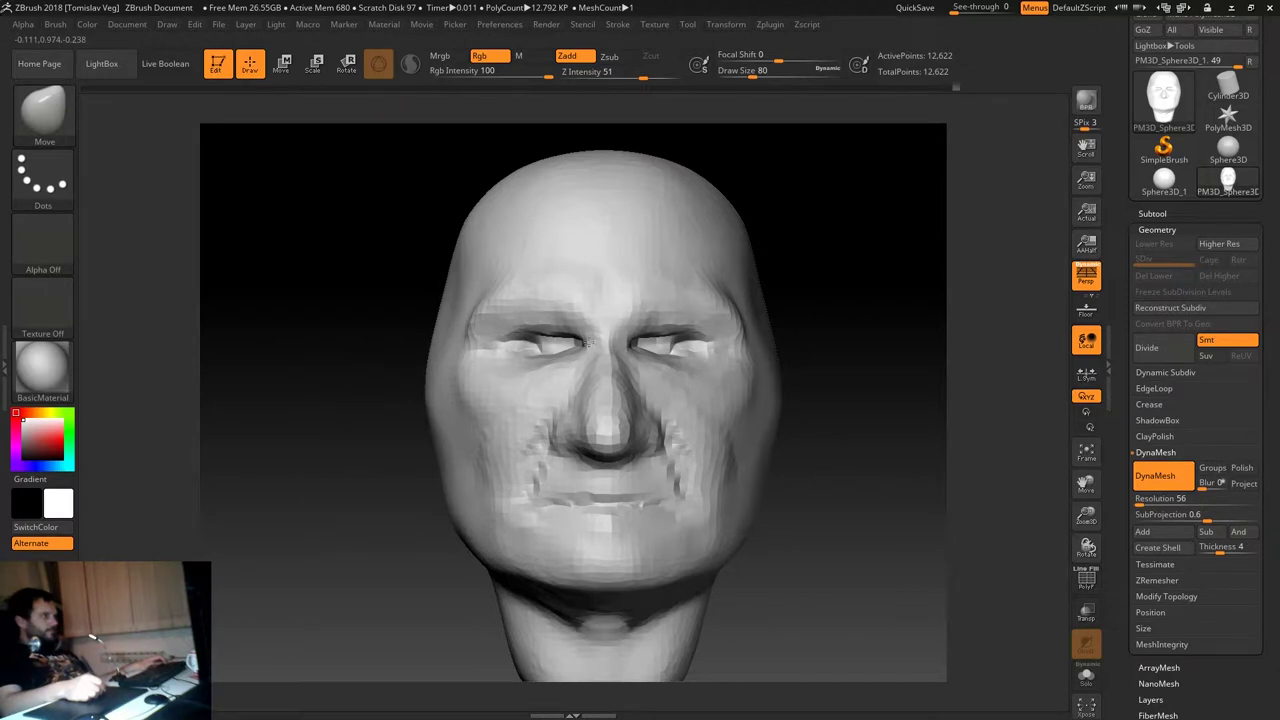
{"action": "key", "text": "bracketleft"}
{"action": "key", "text": "bracketright"}
{"action": "key", "text": "bracketright"}
{"action": "key", "text": "bracketleft"}
{"action": "key", "text": "bracketleft"}
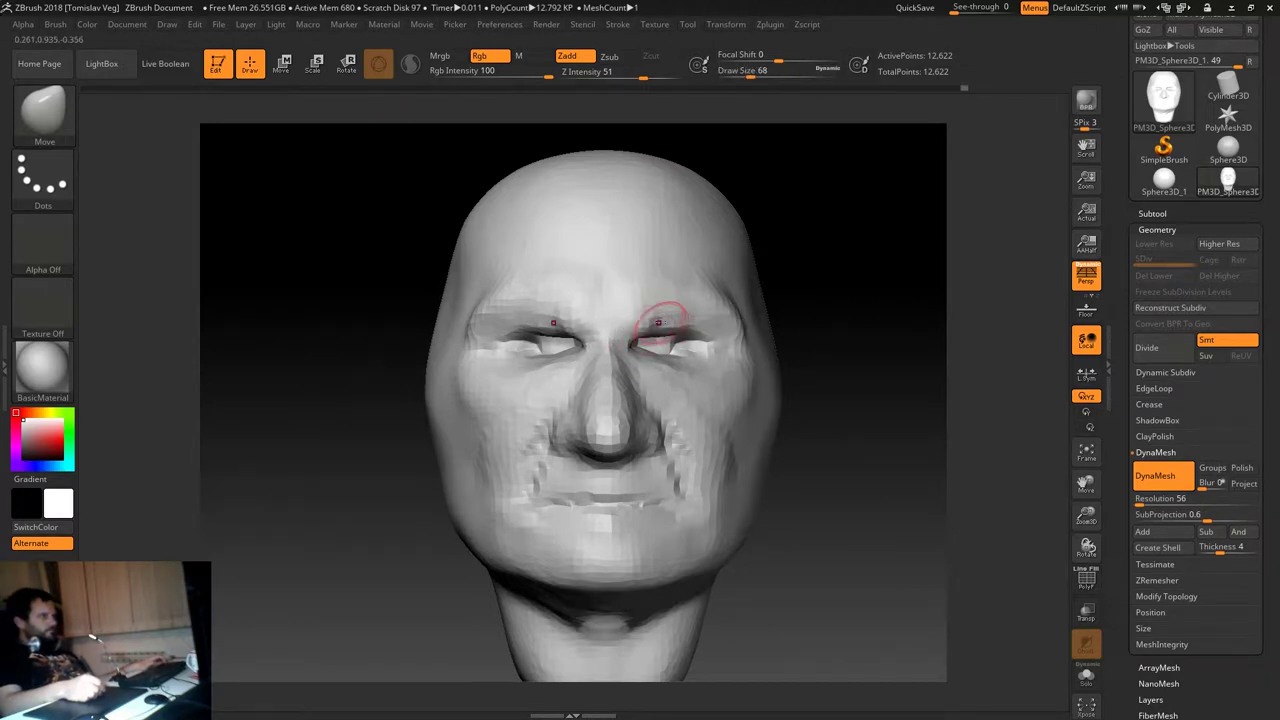
{"action": "mouse_move", "coordinate": [860, 293]}
{"action": "left_mouse_down"}
{"action": "mouse_move", "coordinate": [629, 300]}
{"action": "mouse_move", "coordinate": [718, 270]}
{"action": "left_mouse_up"}
{"action": "key", "text": "bracketright"}
{"action": "key", "text": "bracketright"}
{"action": "key", "text": "bracketright"}
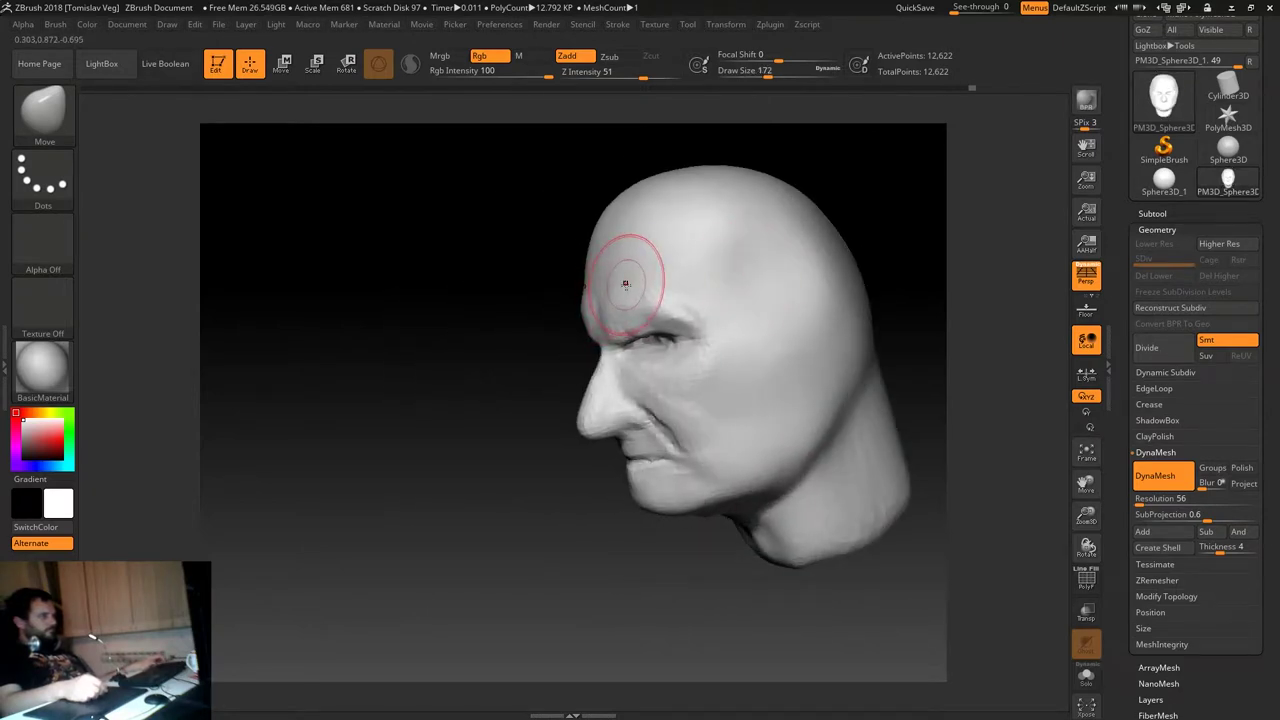
{"action": "key", "text": "bracketleft"}
{"action": "key", "text": "bracketleft"}
Push the cheek and jaw into a fuller, smoother shape with a larger Move brush (192, then 145).
{"action": "mouse_move", "coordinate": [536, 331]}
{"action": "left_mouse_down"}
{"action": "mouse_move", "coordinate": [414, 380]}
{"action": "mouse_move", "coordinate": [426, 406]}
{"action": "mouse_move", "coordinate": [403, 383]}
{"action": "mouse_move", "coordinate": [407, 401]}
{"action": "mouse_move", "coordinate": [760, 334]}
{"action": "mouse_move", "coordinate": [769, 400]}
{"action": "mouse_move", "coordinate": [889, 377]}
{"action": "mouse_move", "coordinate": [693, 443]}
{"action": "mouse_move", "coordinate": [740, 440]}
{"action": "left_mouse_up"}
{"action": "key", "text": "s"}
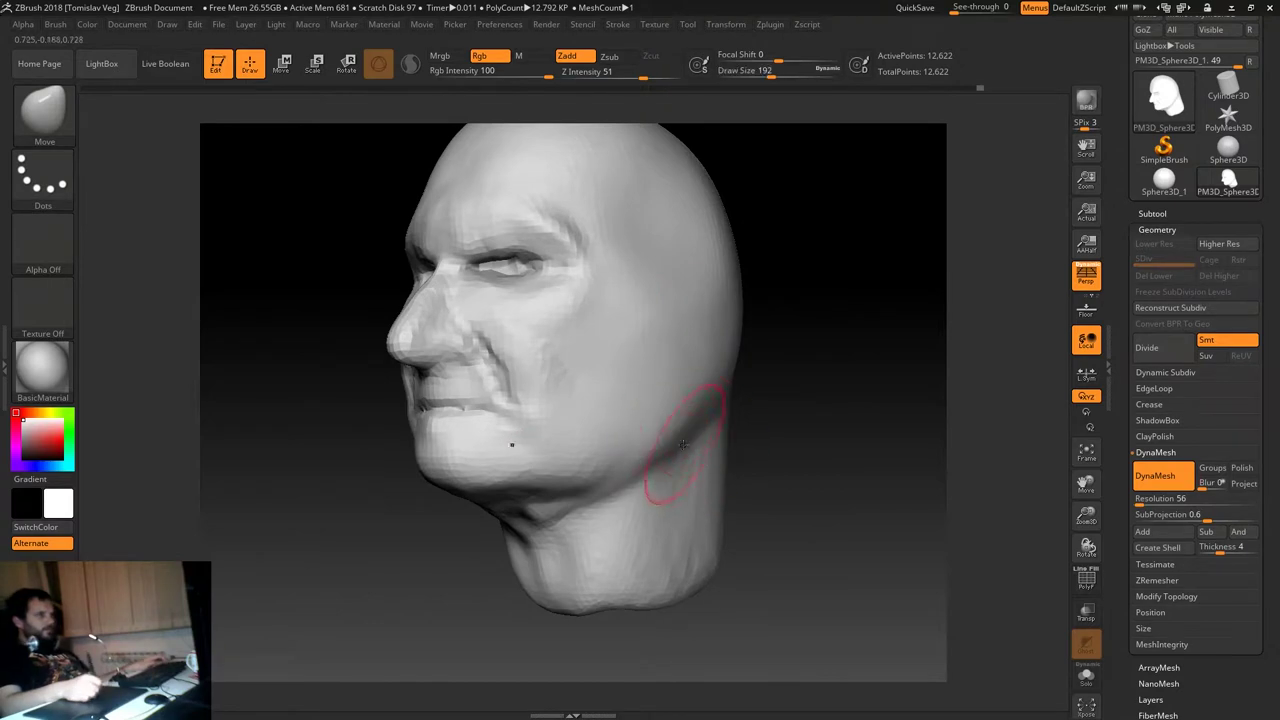
{"action": "mouse_move", "coordinate": [685, 421]}
{"action": "left_mouse_down"}
{"action": "mouse_move", "coordinate": [650, 460]}
{"action": "mouse_move", "coordinate": [590, 478]}
{"action": "left_mouse_up"}
{"action": "key", "text": "s"}
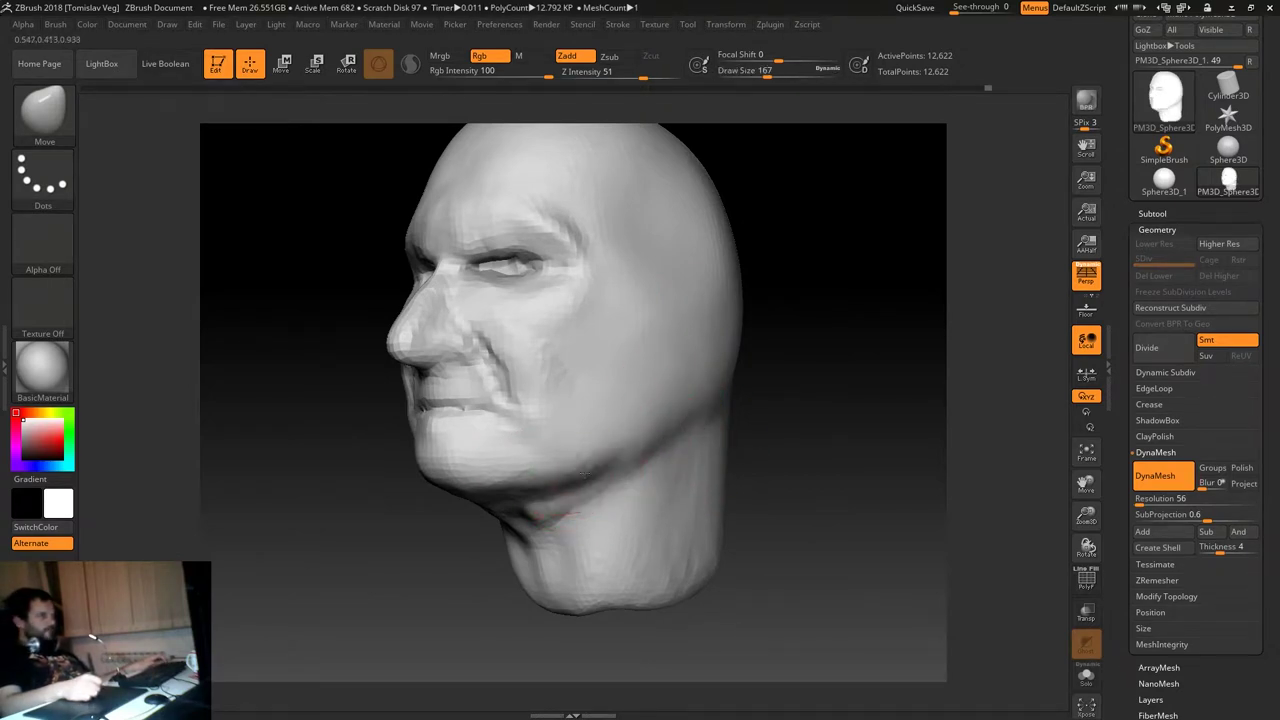
{"action": "key", "text": "s"}
{"action": "left_click_drag", "start_coordinate": [620, 450], "coordinate": [616, 446]}
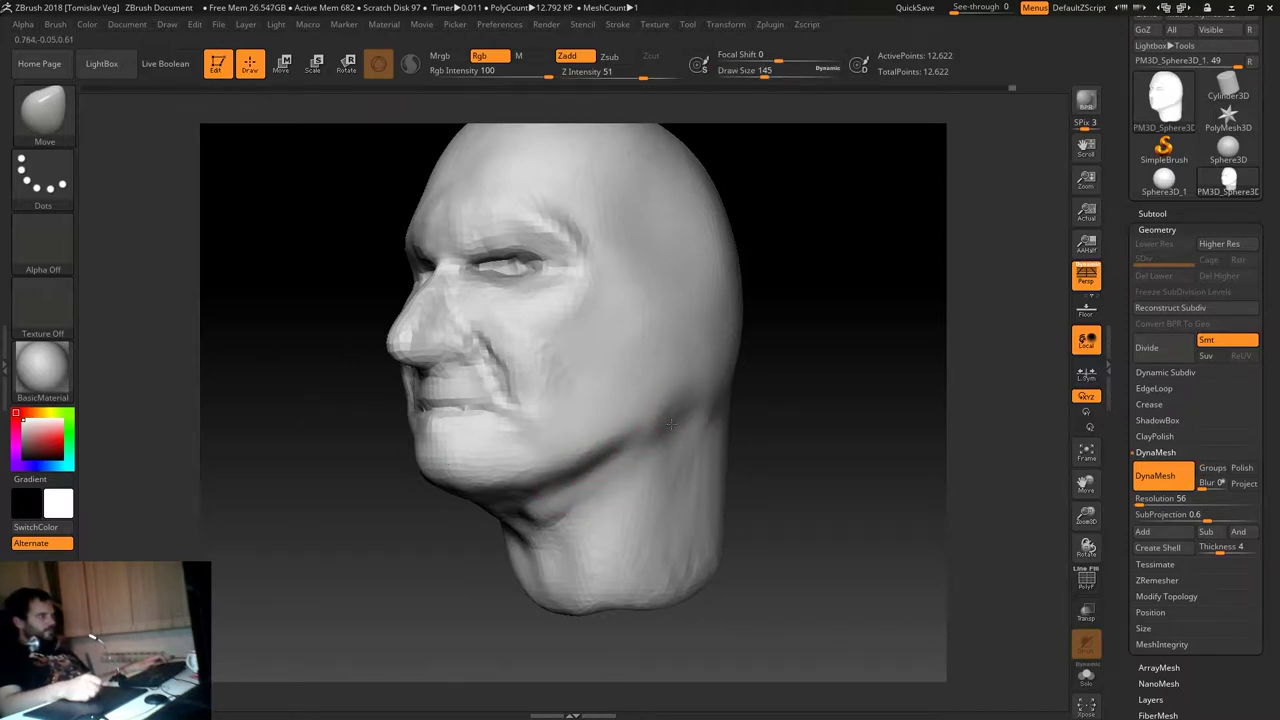
{"action": "right_click_drag", "start_coordinate": [663, 429], "coordinate": [729, 414]}
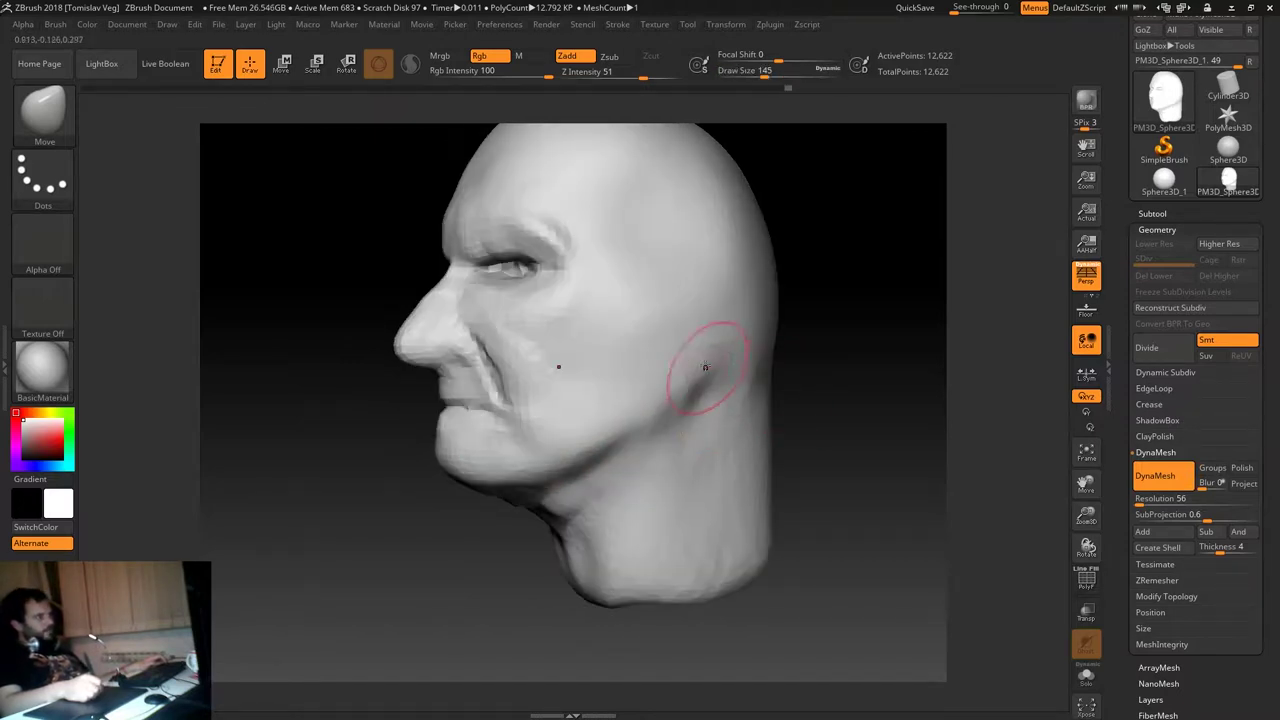
{"action": "left_click_drag", "start_coordinate": [836, 349], "coordinate": [812, 334]}
{"action": "key", "text": "bracketright"}
{"action": "mouse_move", "coordinate": [790, 325]}
{"action": "left_mouse_down"}
{"action": "mouse_move", "coordinate": [874, 337]}
{"action": "mouse_move", "coordinate": [732, 345]}
{"action": "mouse_move", "coordinate": [771, 340]}
{"action": "left_mouse_up"}
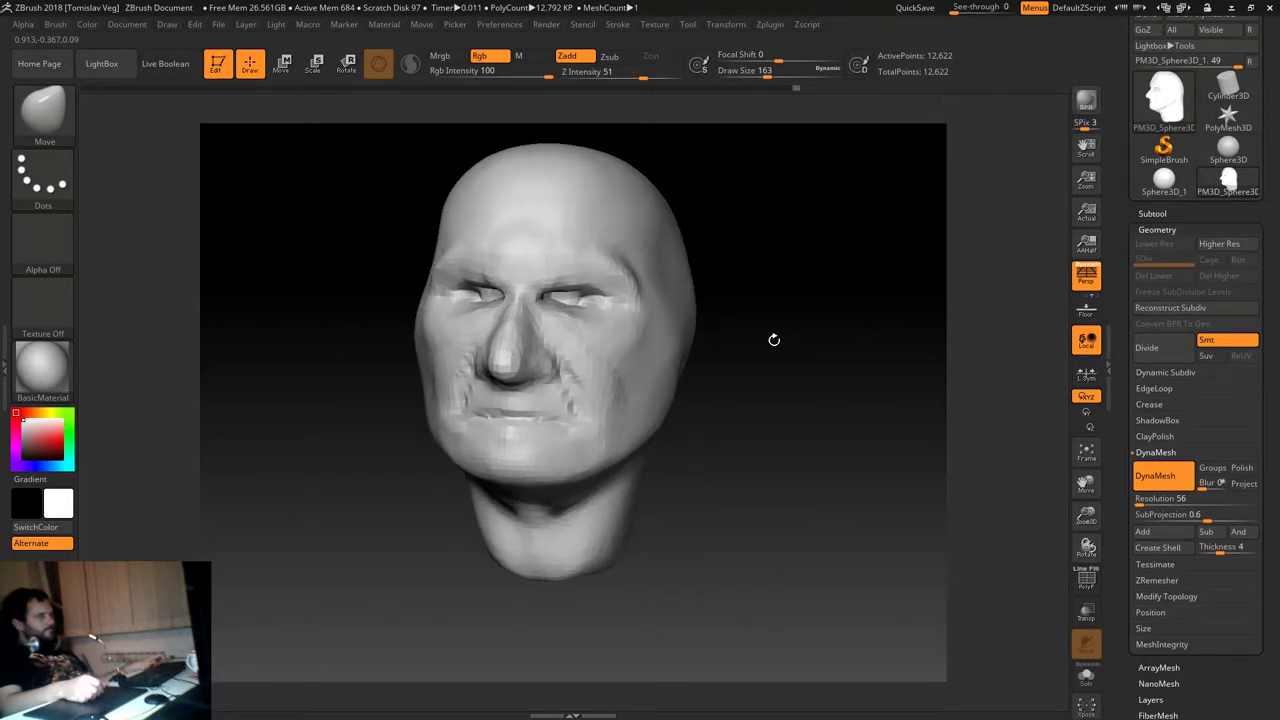
Bring the Move brush down to 140, then 104, while reframing the whole head.
{"action": "key", "text": "s"}
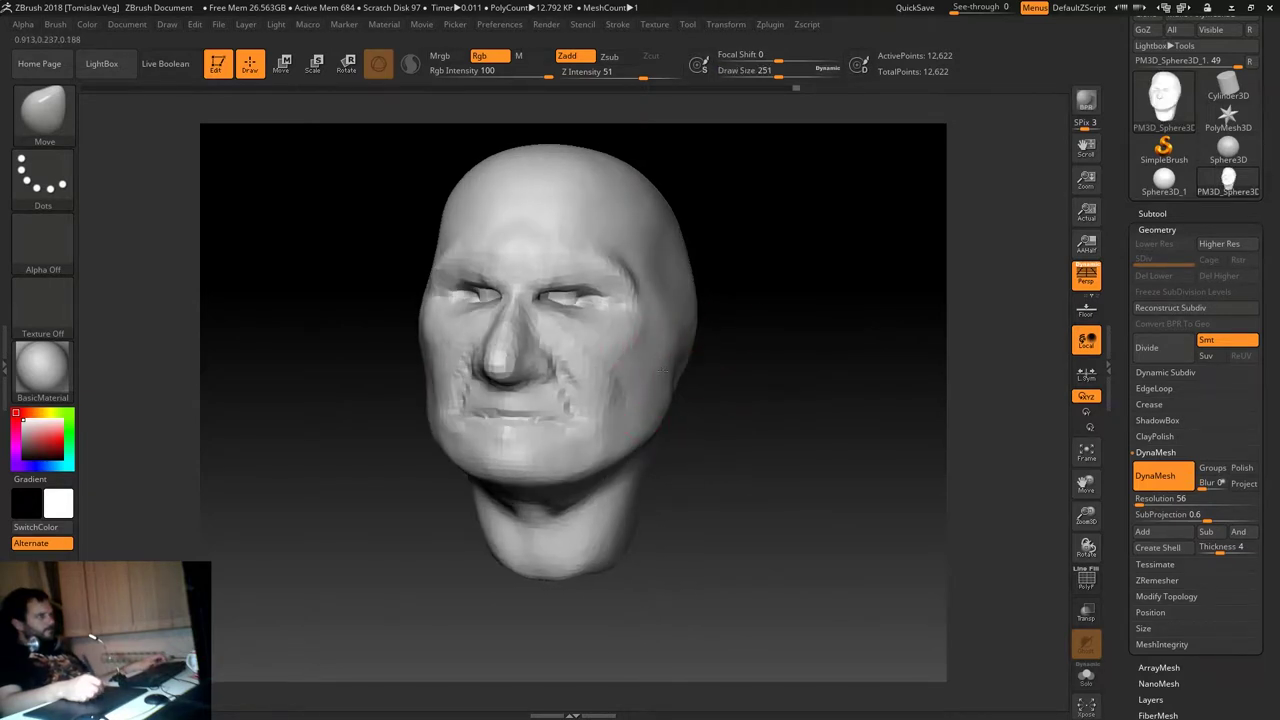
{"action": "left_click_drag", "start_coordinate": [662, 370], "coordinate": [468, 398]}
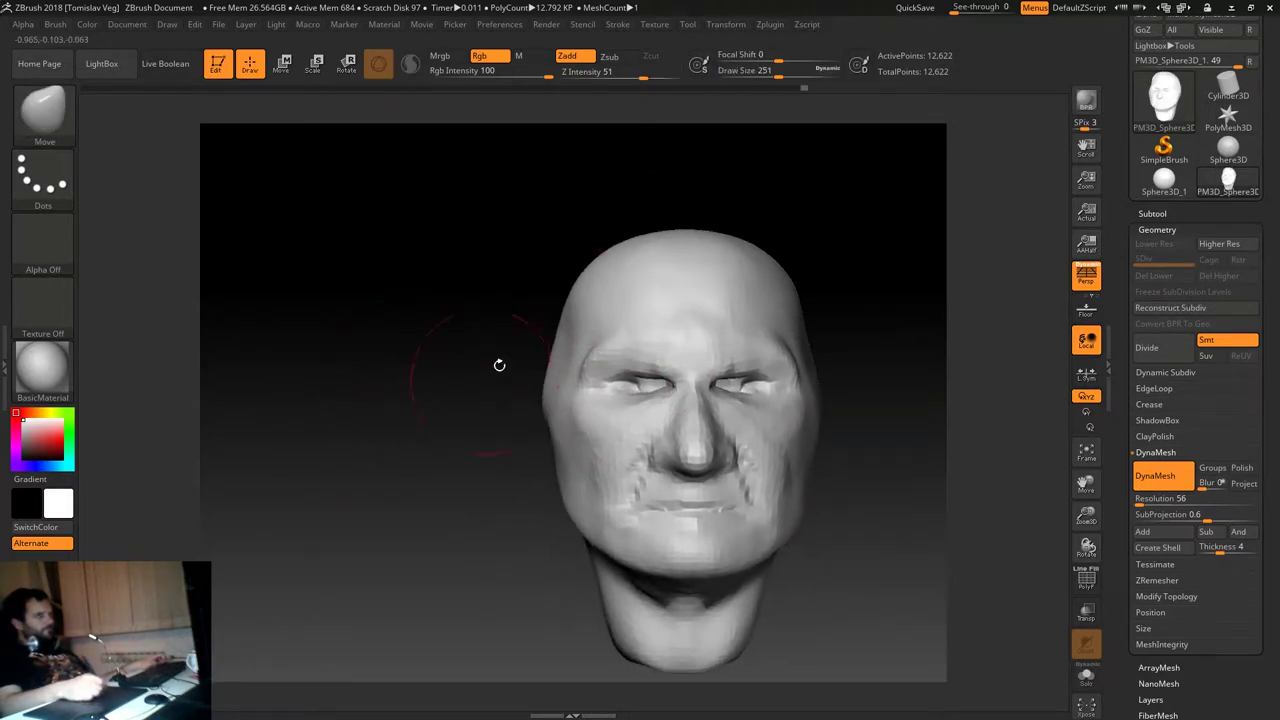
{"action": "left_click_drag", "start_coordinate": [474, 451], "coordinate": [506, 386]}
{"action": "key", "text": "s"}
{"action": "left_click_drag", "start_coordinate": [572, 424], "coordinate": [564, 428]}
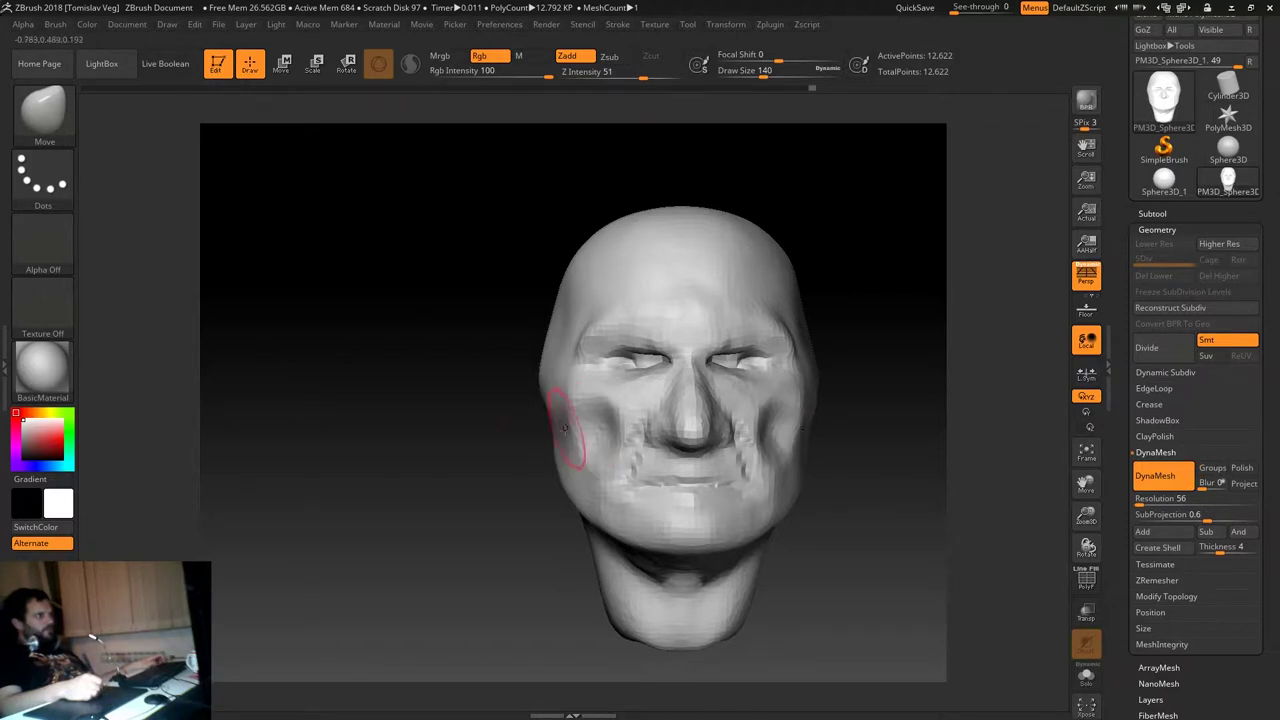
{"action": "mouse_move", "coordinate": [423, 466]}
{"action": "left_mouse_down", "text": "alt"}
{"action": "mouse_move", "coordinate": [410, 462]}
{"action": "mouse_move", "coordinate": [413, 421]}
{"action": "left_mouse_up", "text": "alt"}
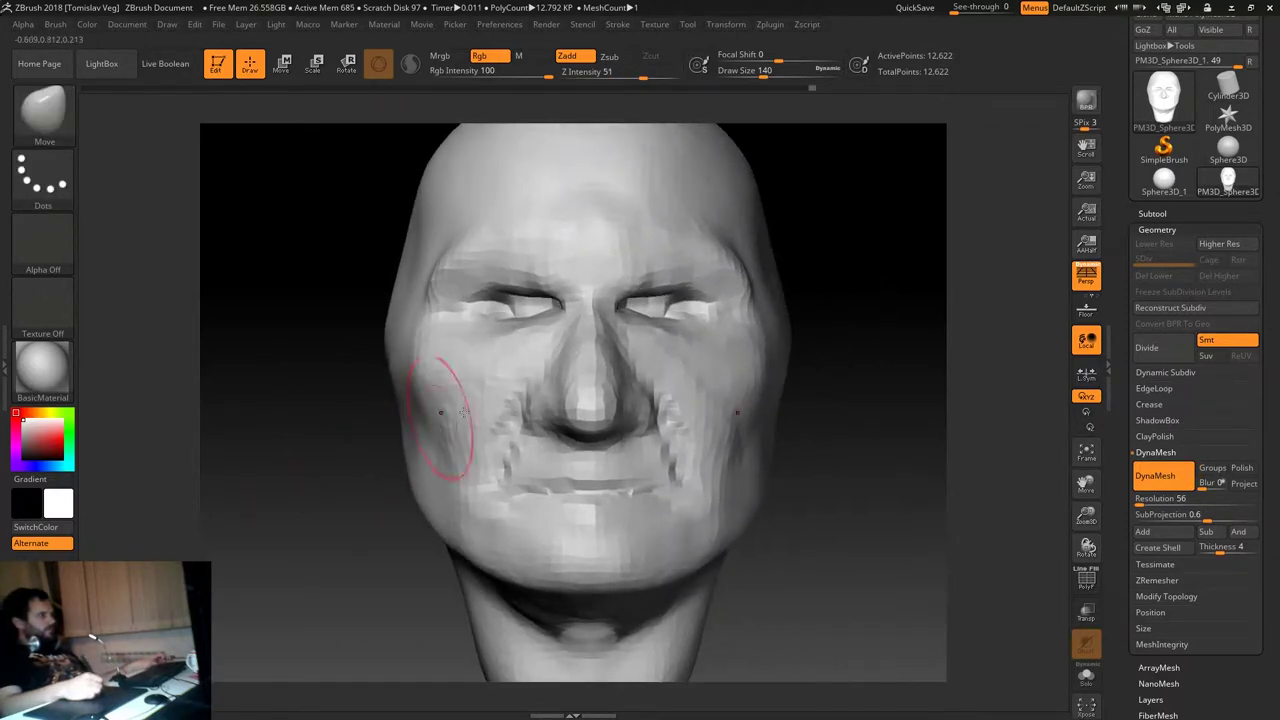
{"action": "key", "text": "bracketleft"}
{"action": "key", "text": "bracketleft"}
{"action": "key", "text": "f"}
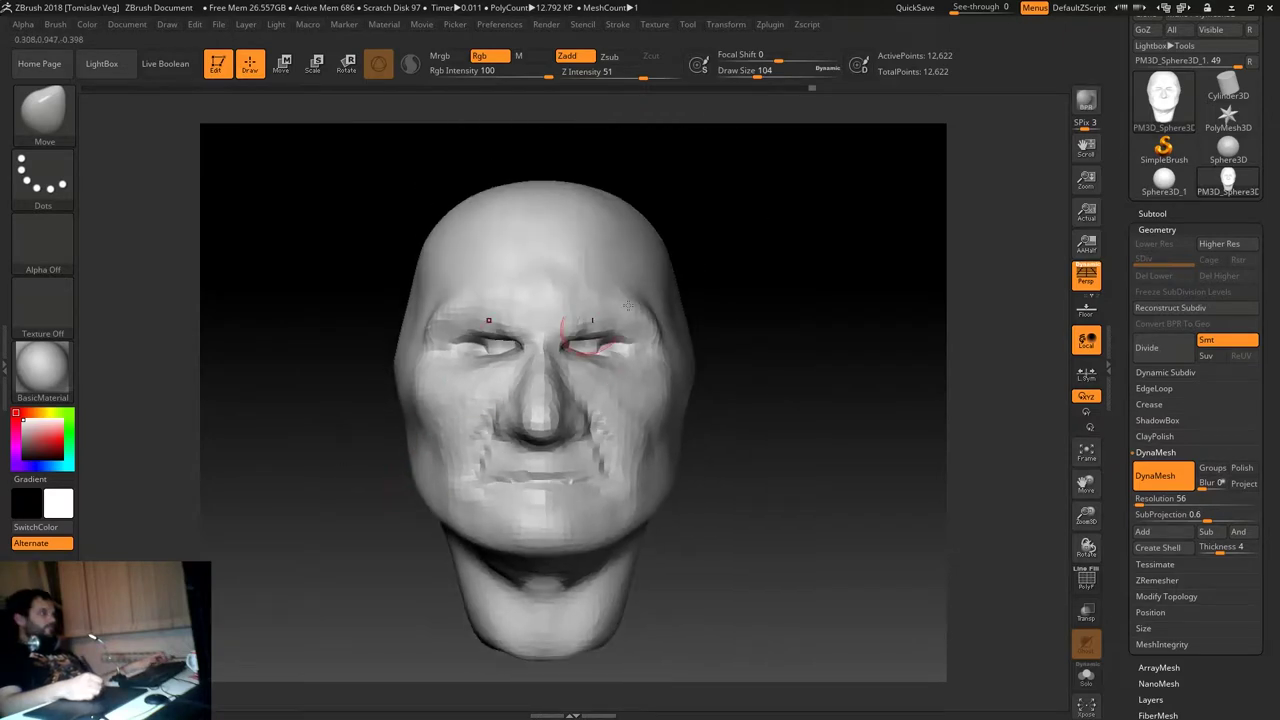
{"action": "left_click_drag", "start_coordinate": [913, 156], "coordinate": [817, 242]}
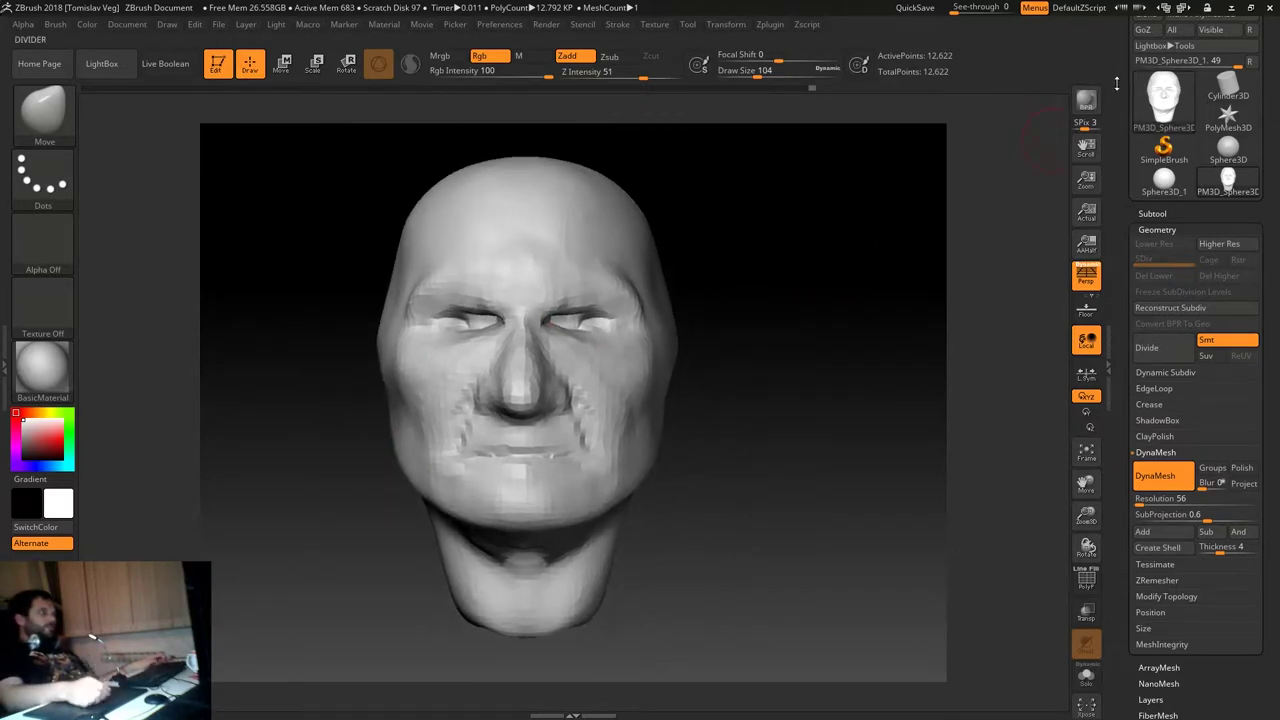
{"action": "scroll", "coordinate": [1156, 210], "scroll_direction": "up", "scroll_amount": 2}
Save the head as sitting bull2.ZTL in D:\3D radovi\Portreti\Sitting Bull.
{"action": "left_click", "coordinate": [1224, 46]}
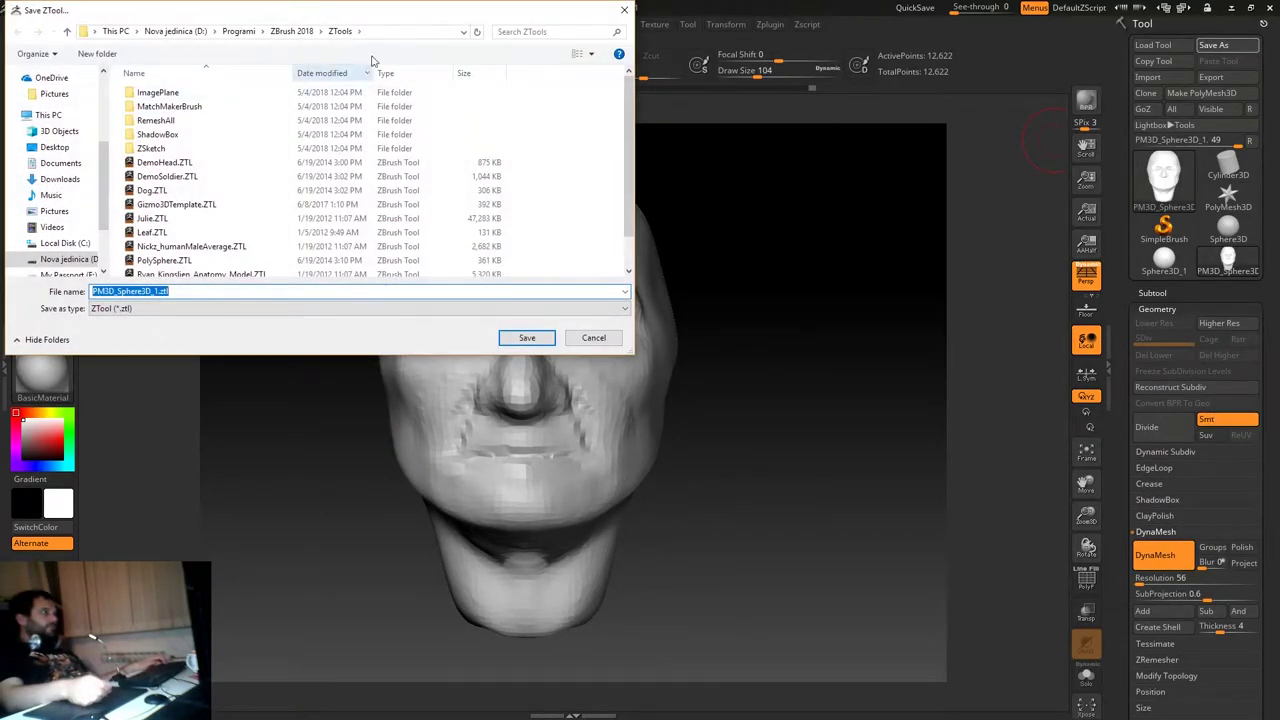
{"action": "left_click", "coordinate": [180, 31]}
{"action": "double_click", "coordinate": [155, 92]}
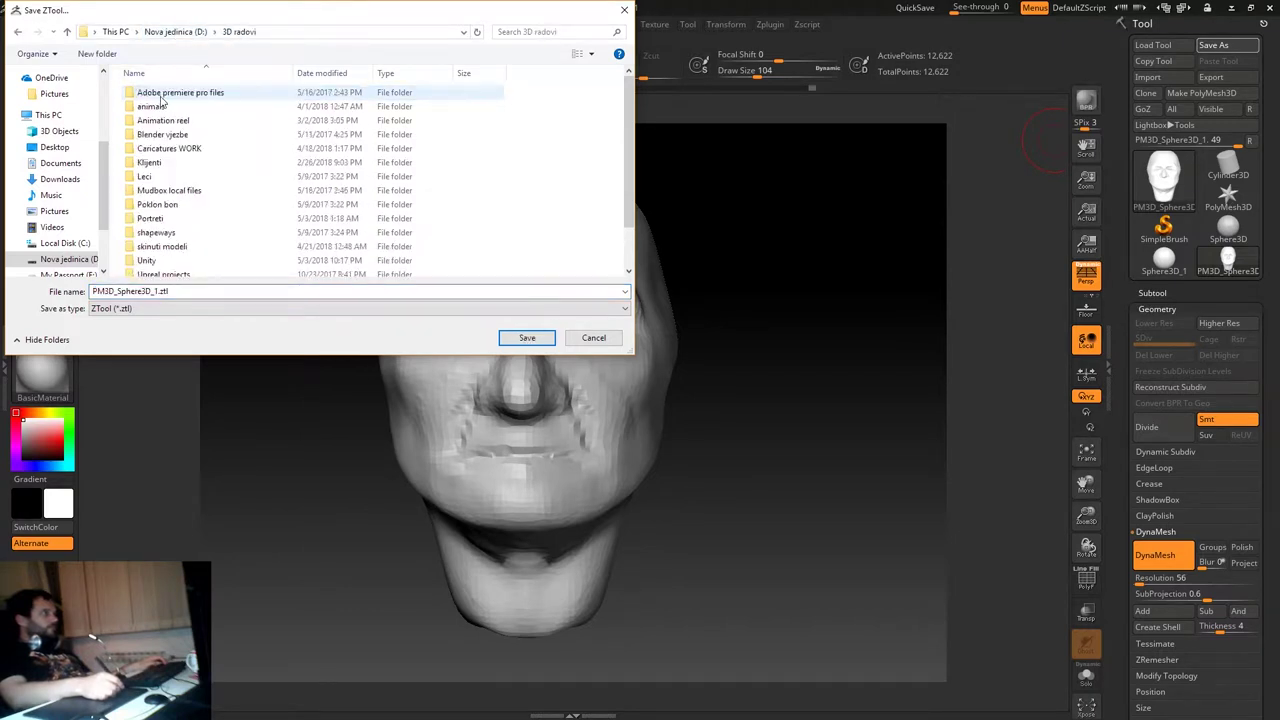
{"action": "double_click", "coordinate": [176, 220]}
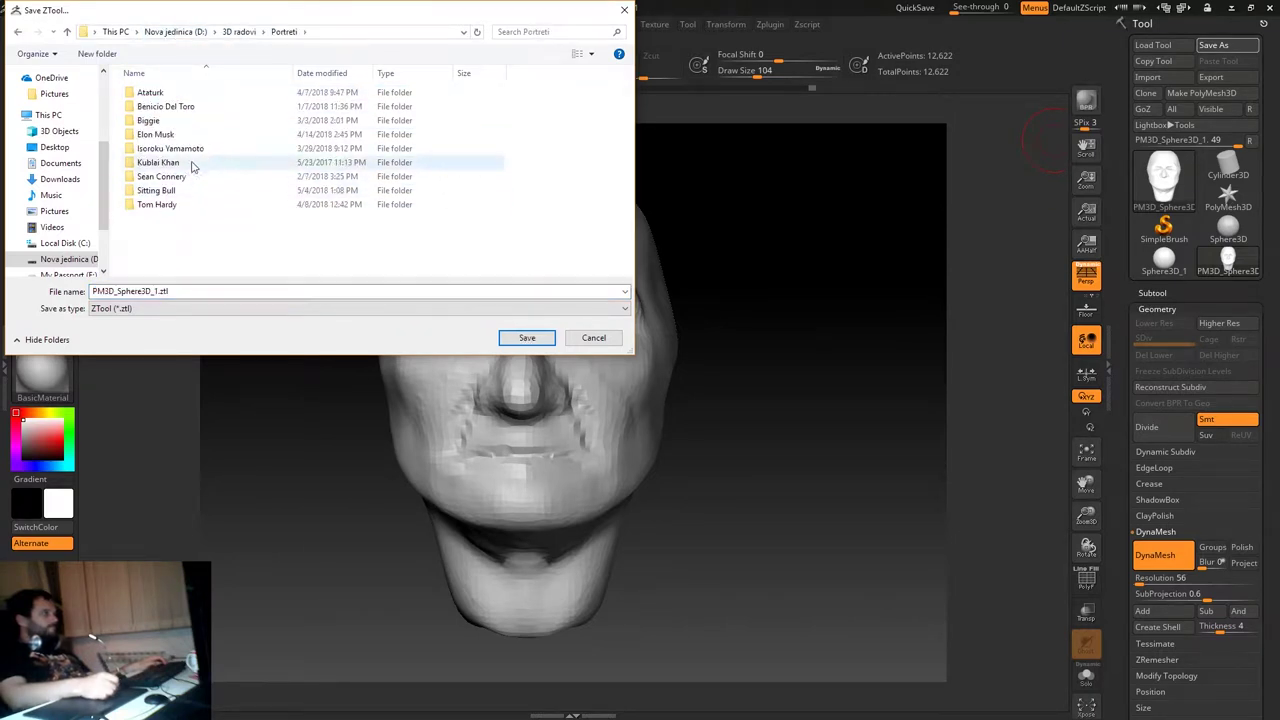
{"action": "double_click", "coordinate": [160, 190]}
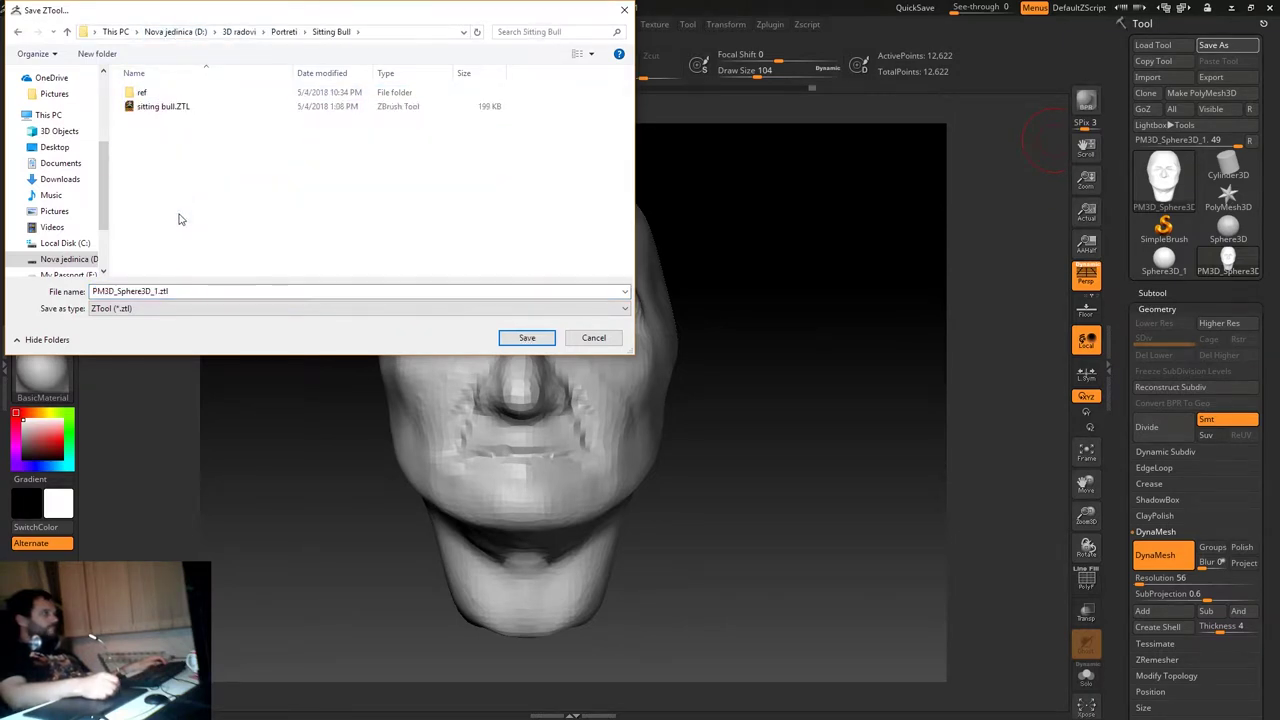
{"action": "left_click", "coordinate": [176, 110]}
{"action": "double_click", "coordinate": [131, 290]}
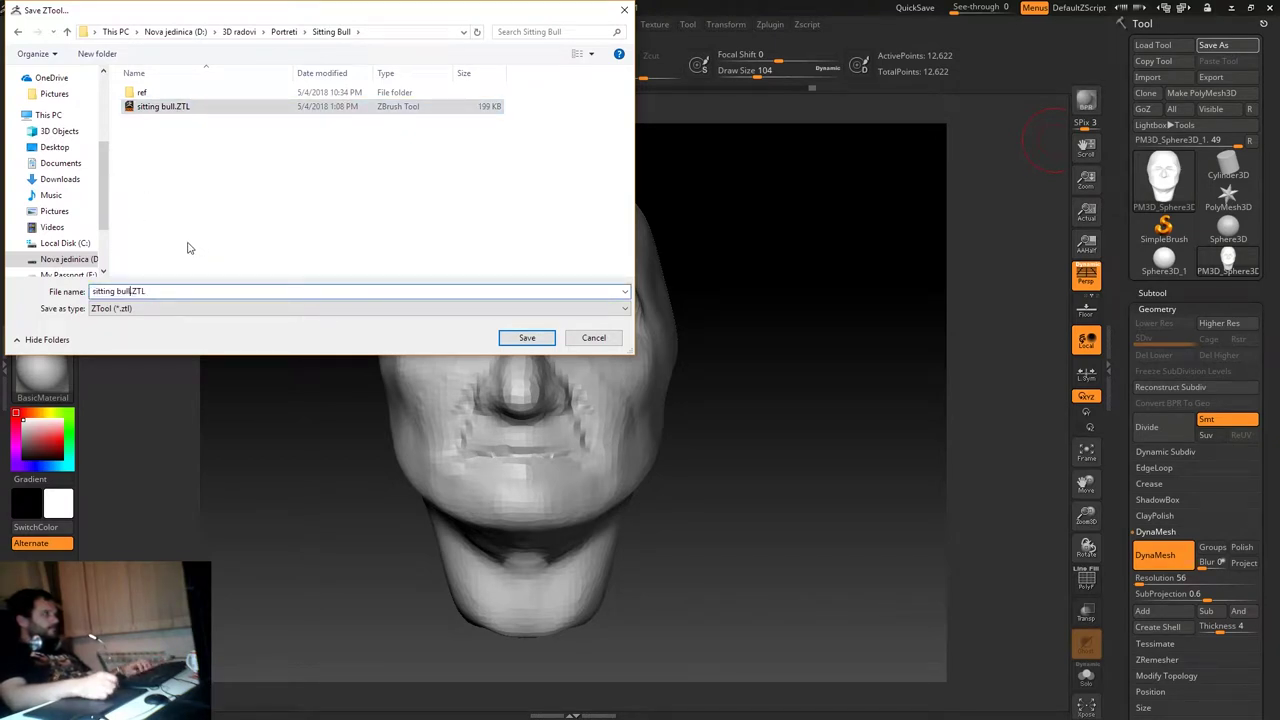
{"action": "type", "text": "2"}
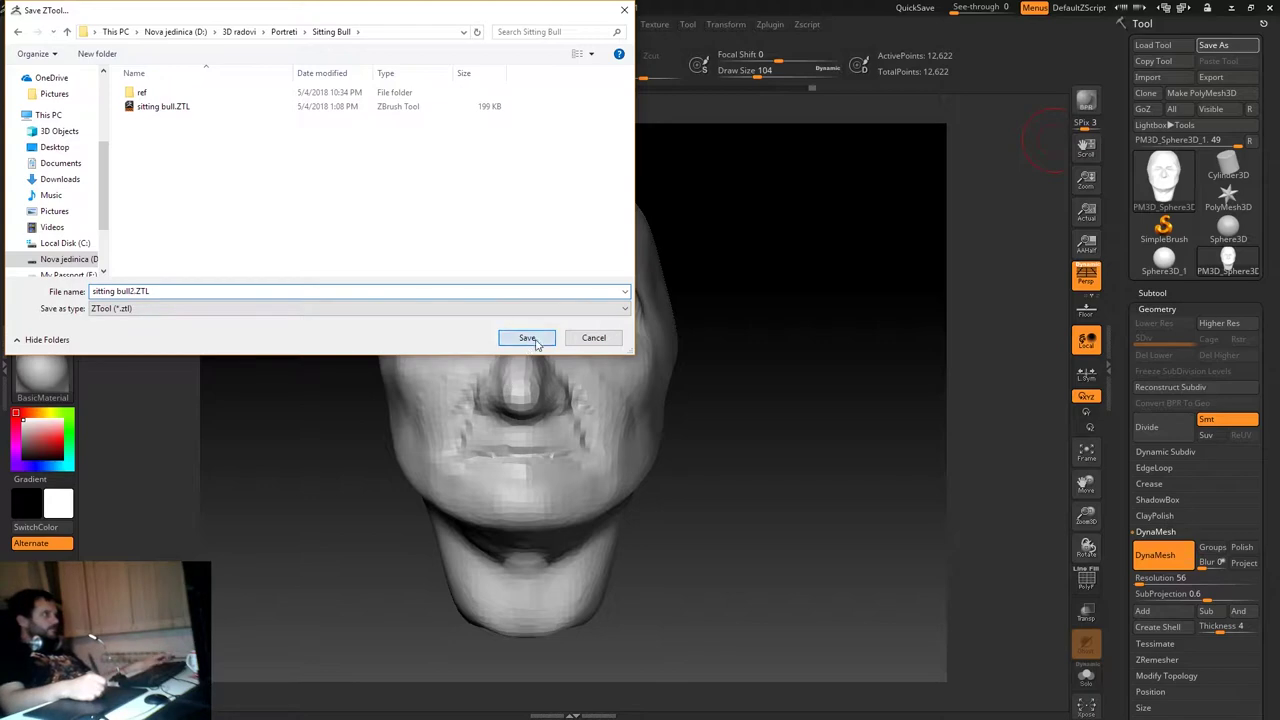
{"action": "left_click", "coordinate": [527, 338]}
{"action": "mouse_move", "coordinate": [806, 277]}
{"action": "left_mouse_down"}
{"action": "mouse_move", "coordinate": [829, 331]}
{"action": "mouse_move", "coordinate": [851, 291]}
{"action": "mouse_move", "coordinate": [874, 320]}
{"action": "mouse_move", "coordinate": [514, 386]}
{"action": "left_mouse_up"}
Set up DamStandard in Zsub mode at size 54 to carve the creases beside the nose.
{"action": "key", "text": "b"}
{"action": "key", "text": "d"}
{"action": "key", "text": "s"}
{"action": "left_click_drag", "start_coordinate": [903, 296], "coordinate": [794, 305]}
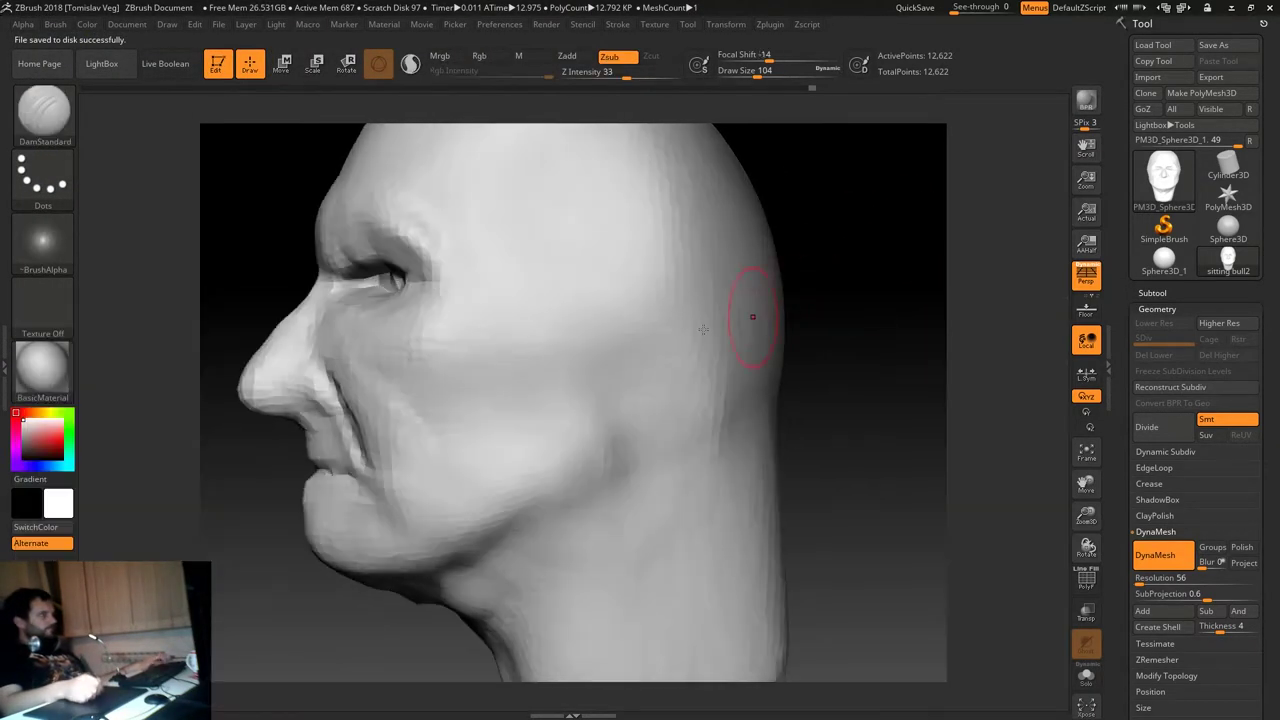
{"action": "key", "text": "s"}
{"action": "left_click_drag", "start_coordinate": [333, 373], "coordinate": [450, 383], "text": "alt"}
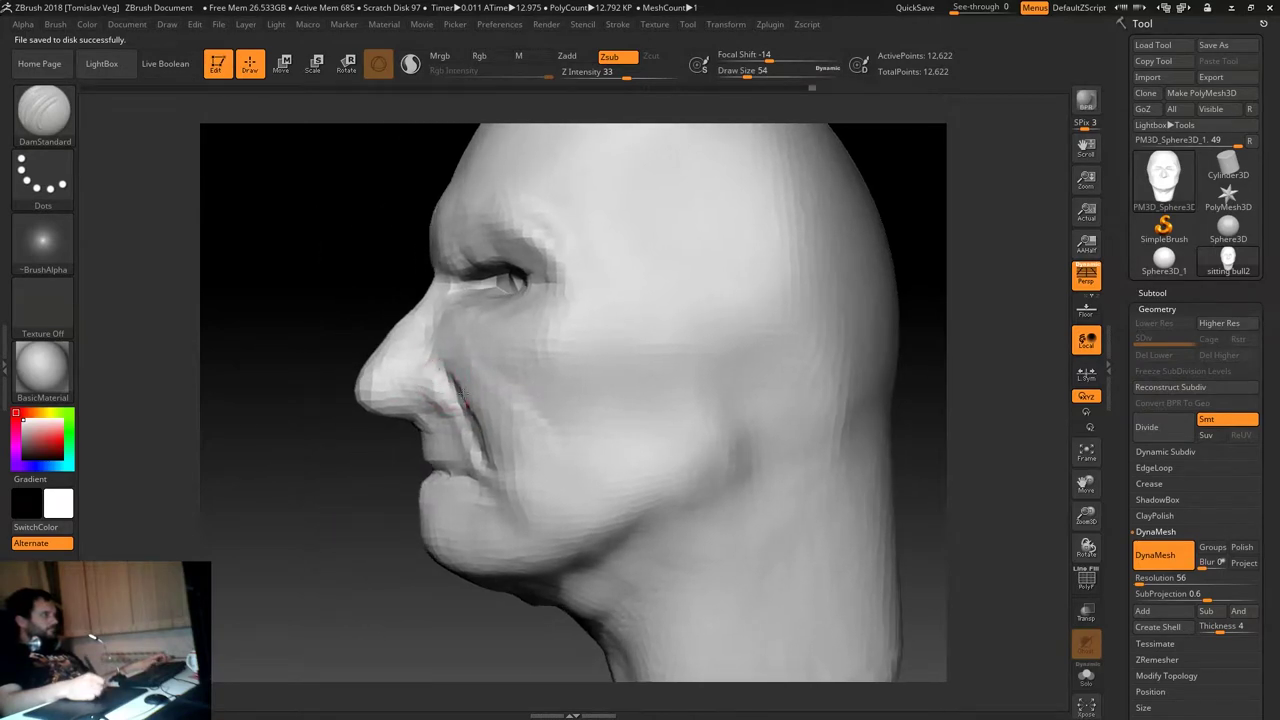
Build up flesh around the eyes with ClayBuildup at size 39.
{"action": "key", "text": "b"}
{"action": "key", "text": "c"}
{"action": "key", "text": "b"}
{"action": "left_click_drag", "start_coordinate": [271, 483], "coordinate": [400, 390]}
{"action": "key", "text": "s"}
{"action": "left_click", "coordinate": [403, 410]}
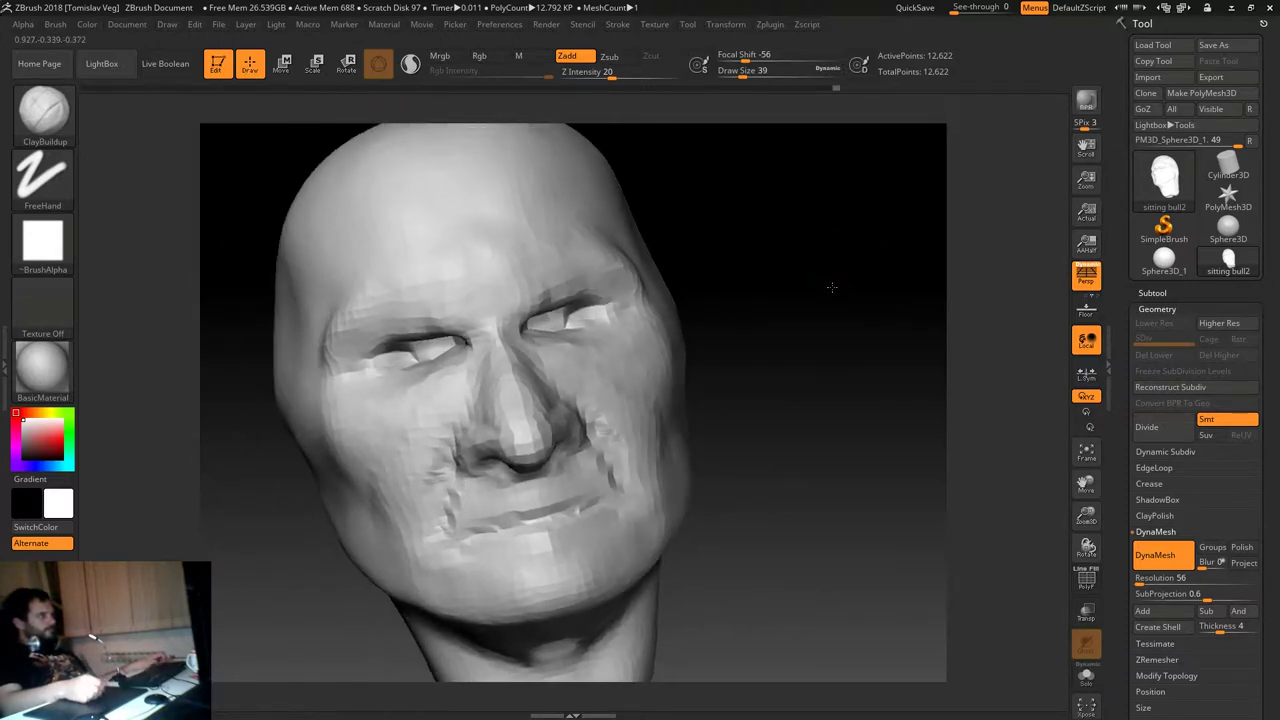
{"action": "left_click_drag", "start_coordinate": [790, 247], "coordinate": [494, 329]}
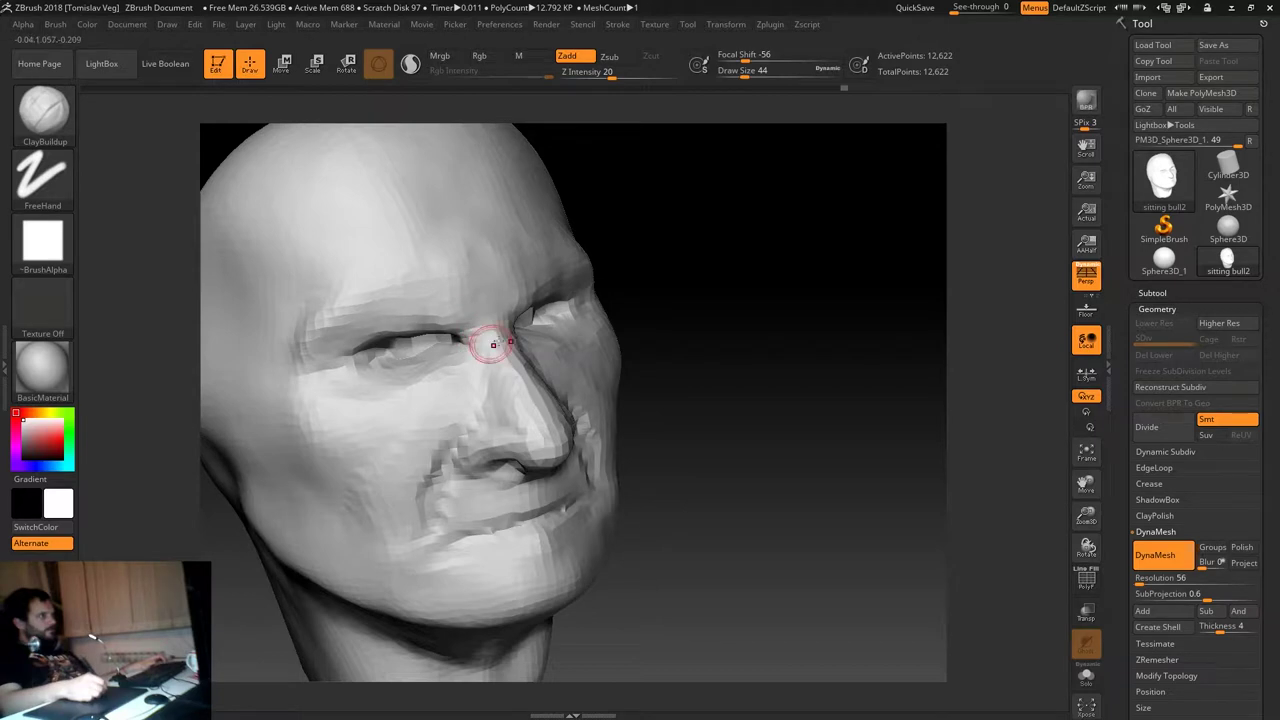
{"action": "mouse_move", "coordinate": [700, 330]}
{"action": "left_mouse_down"}
{"action": "mouse_move", "coordinate": [820, 222]}
{"action": "mouse_move", "coordinate": [806, 303]}
{"action": "mouse_move", "coordinate": [773, 320]}
{"action": "left_mouse_up"}
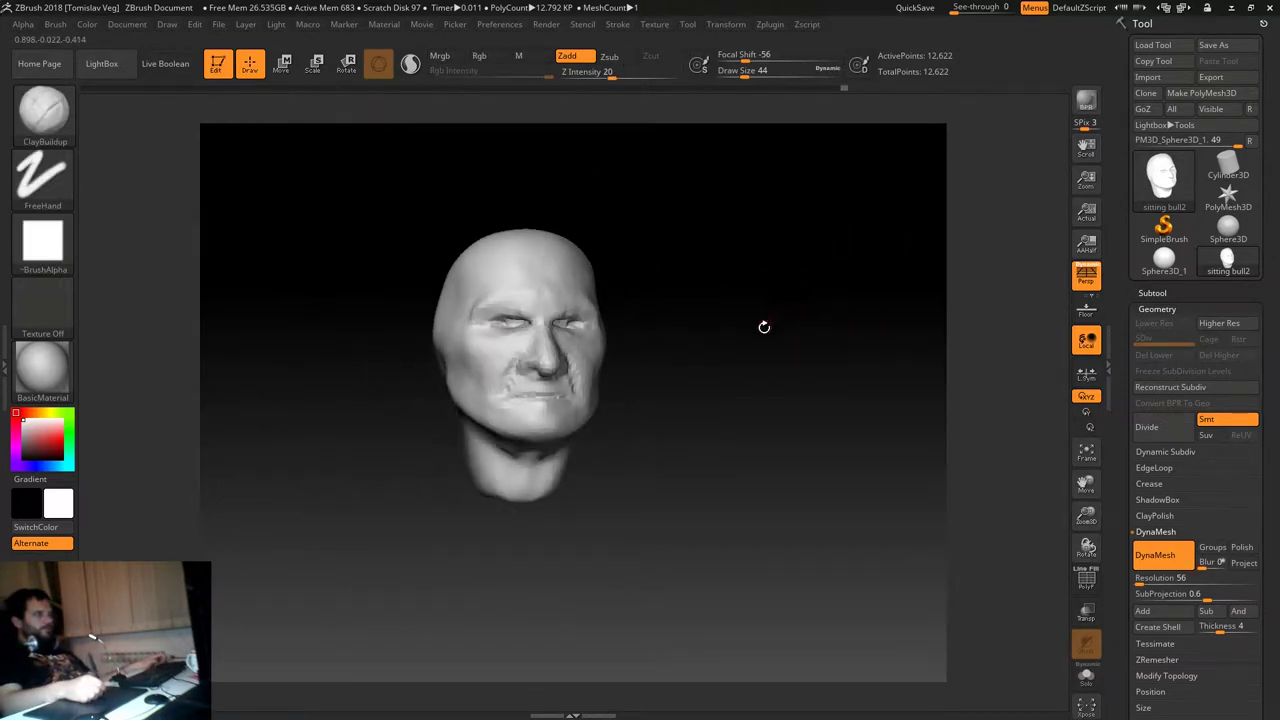
Round the jaw and lower cheeks with an enlarged Move brush, checking the dark silhouette.
{"action": "key", "text": "b"}
{"action": "key", "text": "m"}
{"action": "key", "text": "v"}
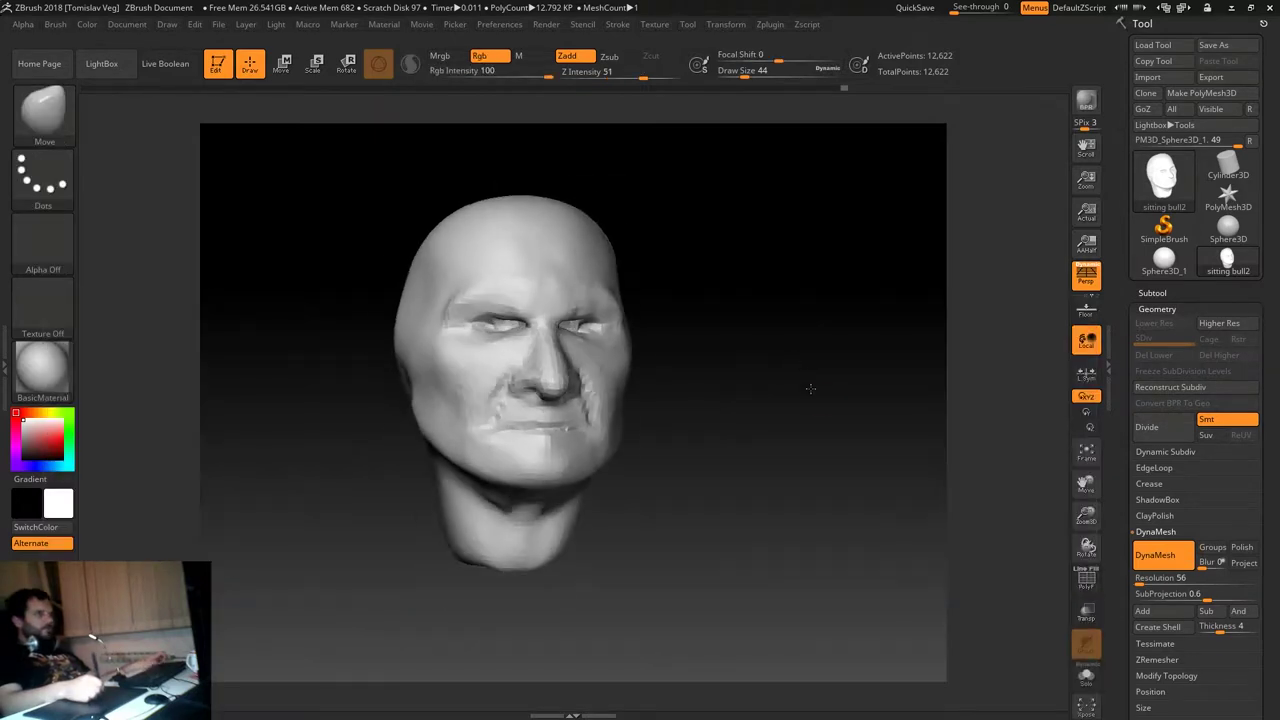
{"action": "key", "text": "s"}
{"action": "left_click_drag", "start_coordinate": [528, 484], "coordinate": [560, 484]}
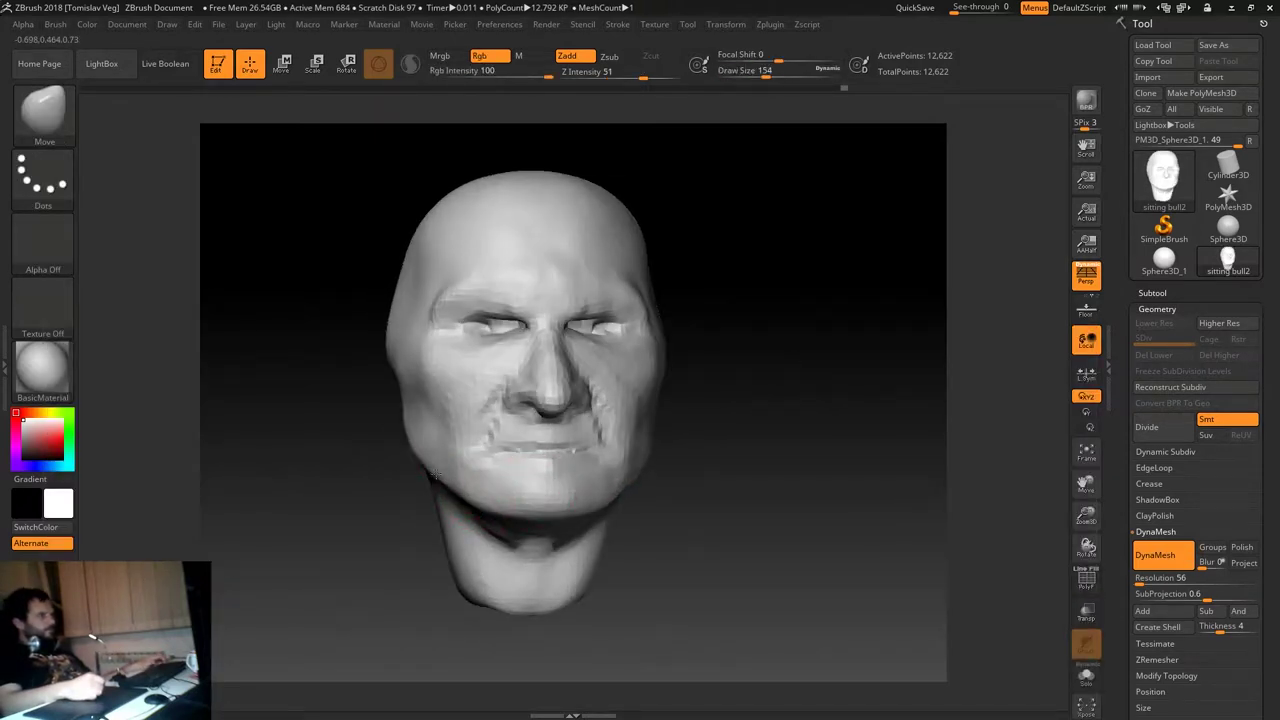
{"action": "right_click_drag", "start_coordinate": [435, 478], "coordinate": [319, 463], "text": "ctrl"}
{"action": "key", "text": "v"}
{"action": "mouse_move", "coordinate": [727, 375]}
{"action": "right_mouse_down"}
{"action": "mouse_move", "coordinate": [666, 380]}
{"action": "mouse_move", "coordinate": [771, 363]}
{"action": "mouse_move", "coordinate": [806, 396]}
{"action": "right_mouse_up"}
{"action": "key", "text": "v"}
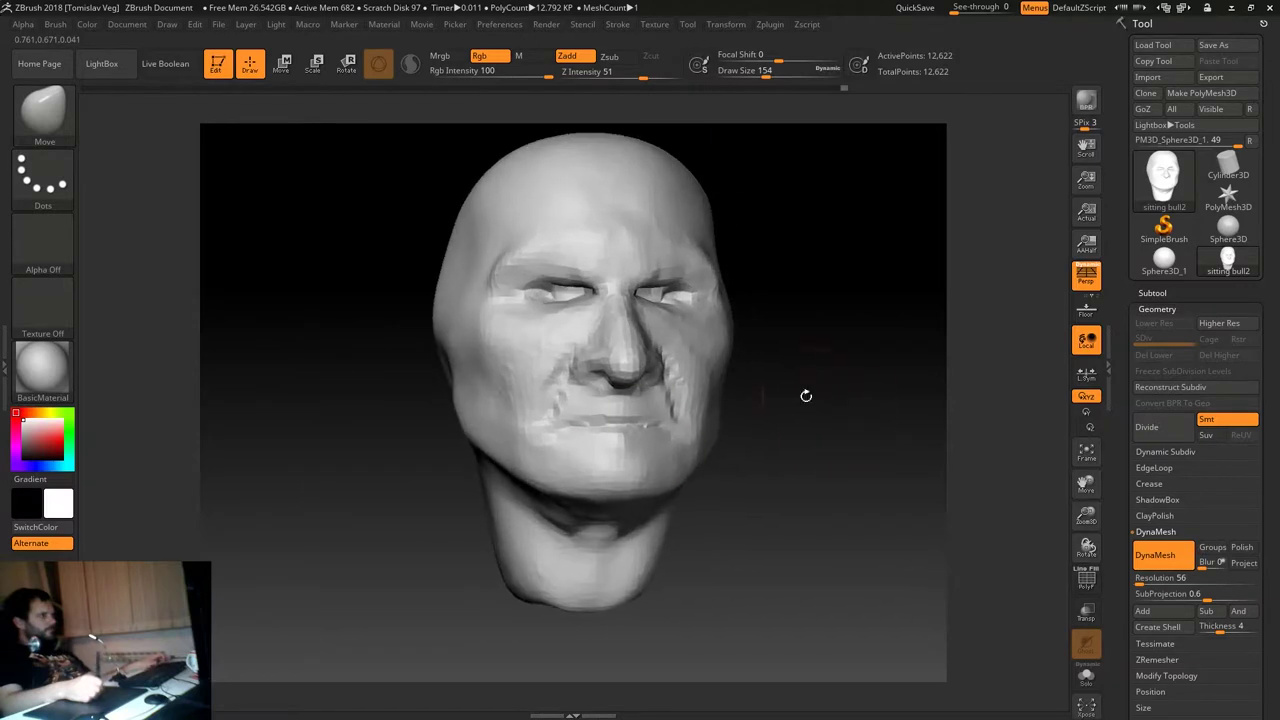
{"action": "mouse_move", "coordinate": [412, 431]}
{"action": "right_mouse_down"}
{"action": "mouse_move", "coordinate": [423, 451]}
{"action": "mouse_move", "coordinate": [478, 397]}
{"action": "right_mouse_up"}
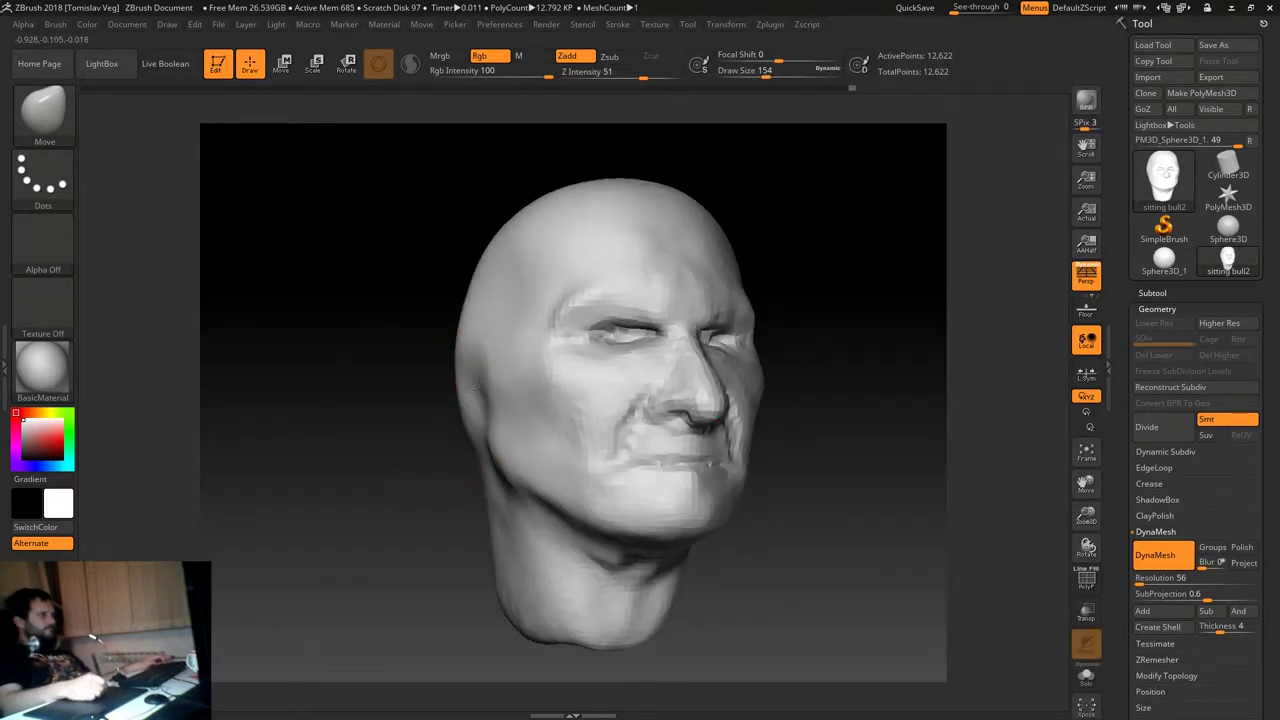
{"action": "key", "text": "b"}
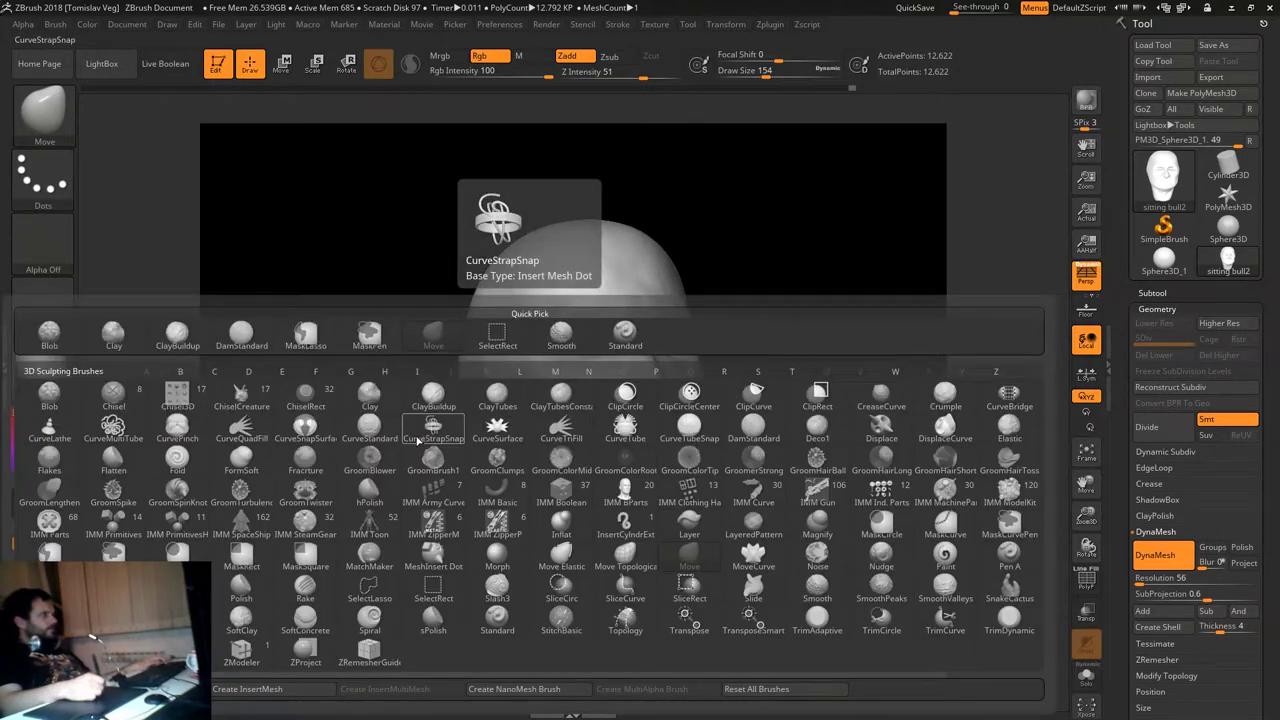
Insert a mirrored Ear with IMM BParts and split it into its own subtool, sitting bull3.
{"action": "left_click", "coordinate": [625, 490]}
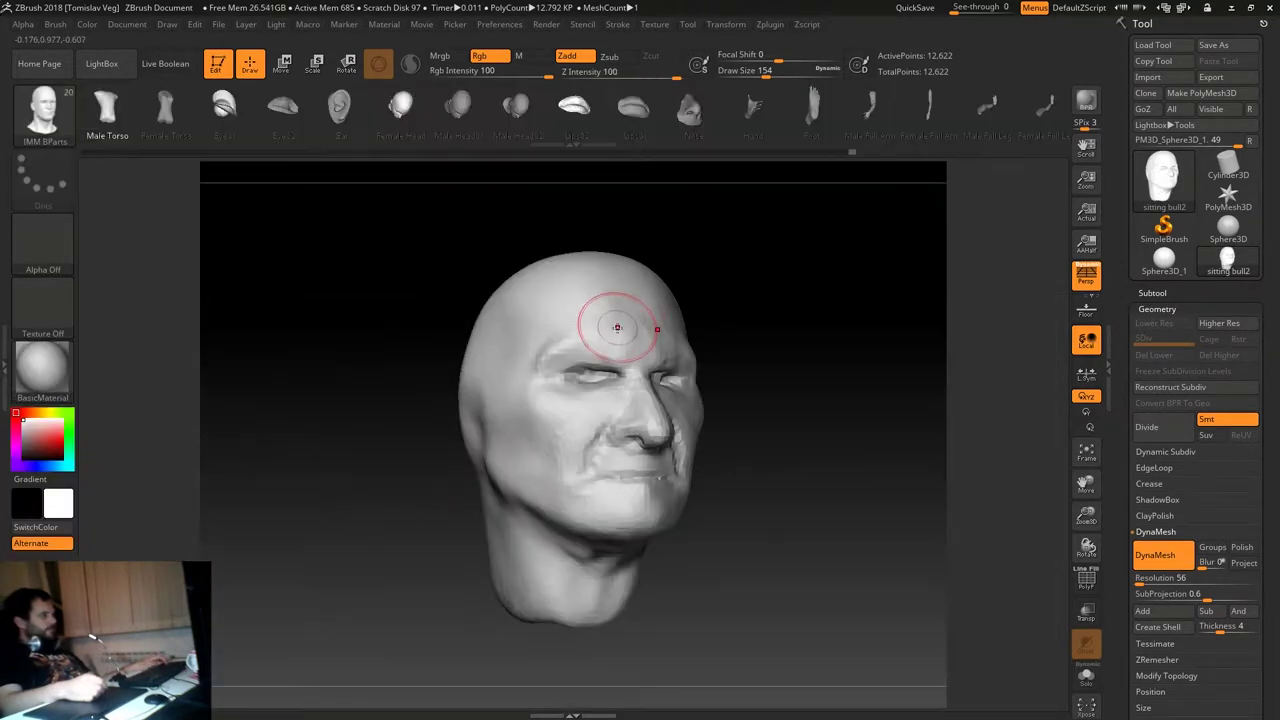
{"action": "key", "text": "m"}
{"action": "key", "text": "m"}
{"action": "mouse_move", "coordinate": [794, 357]}
{"action": "left_mouse_down"}
{"action": "mouse_move", "coordinate": [815, 341]}
{"action": "mouse_move", "coordinate": [571, 380]}
{"action": "mouse_move", "coordinate": [590, 405]}
{"action": "left_mouse_up"}
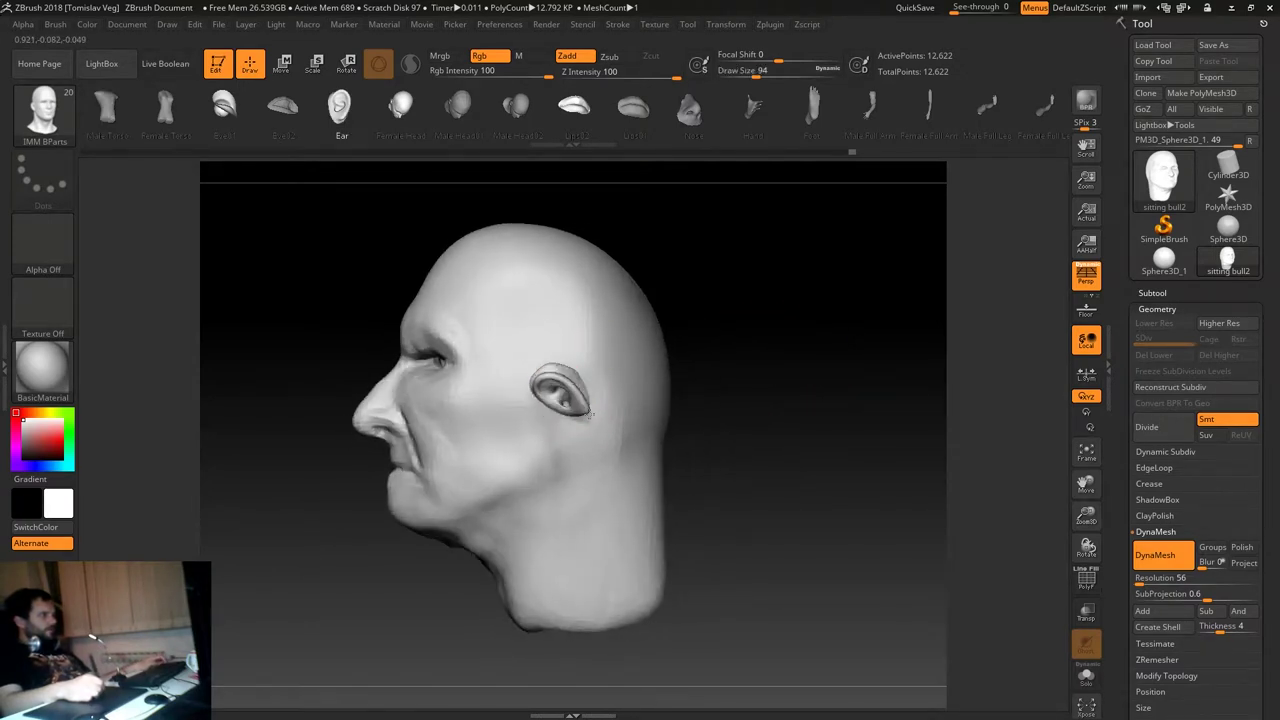
{"action": "left_click_drag", "start_coordinate": [749, 371], "coordinate": [737, 380], "text": "shift"}
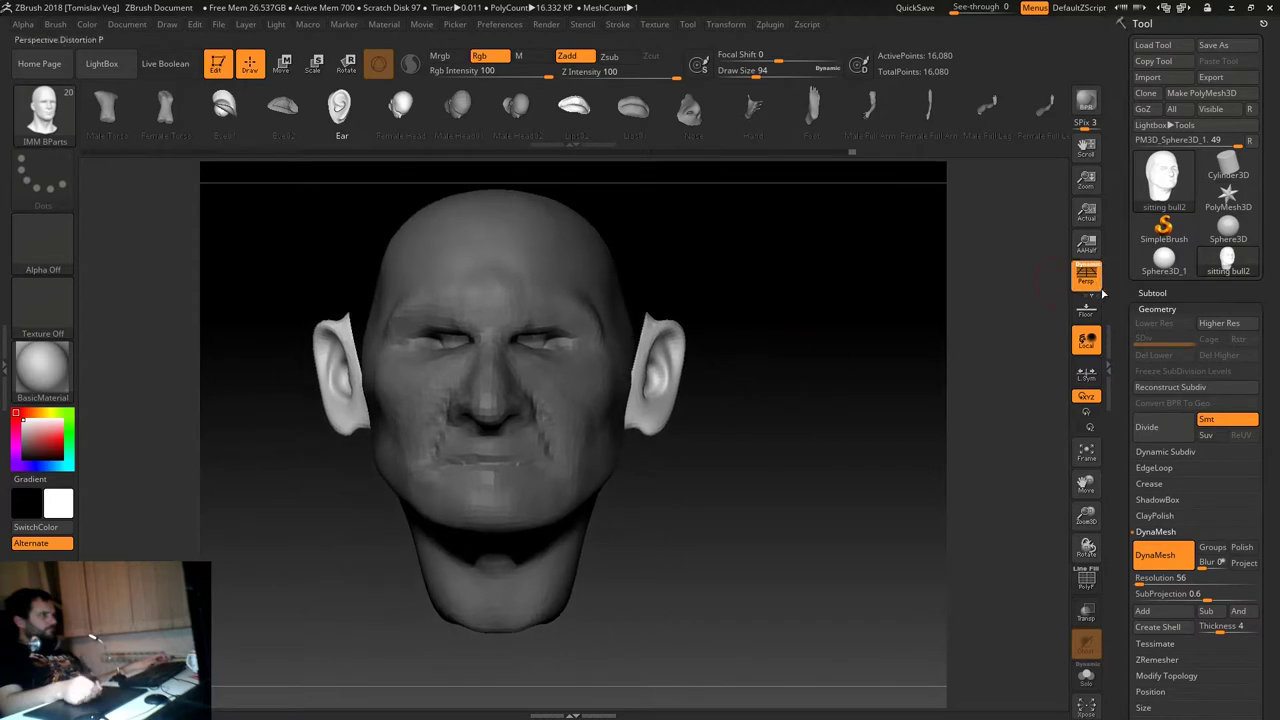
{"action": "left_click", "coordinate": [1152, 292]}
{"action": "scroll", "coordinate": [1190, 420], "scroll_direction": "down", "scroll_amount": 3}
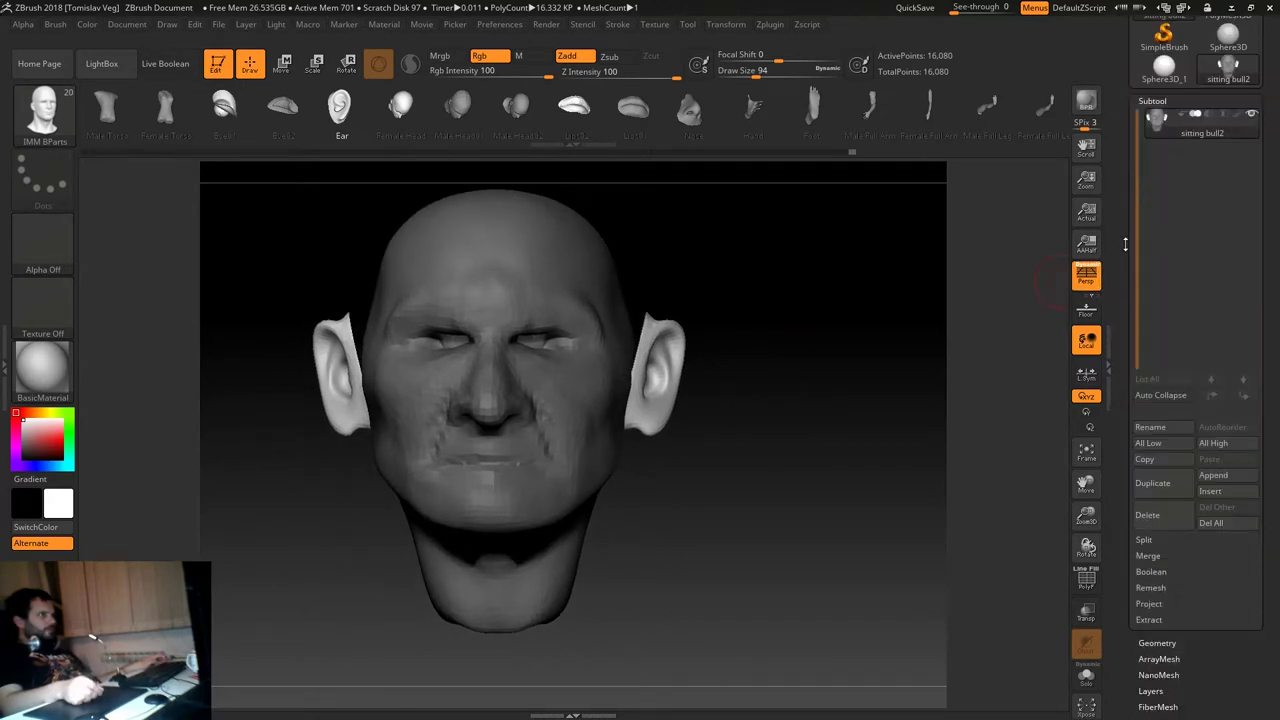
{"action": "left_click", "coordinate": [1143, 540]}
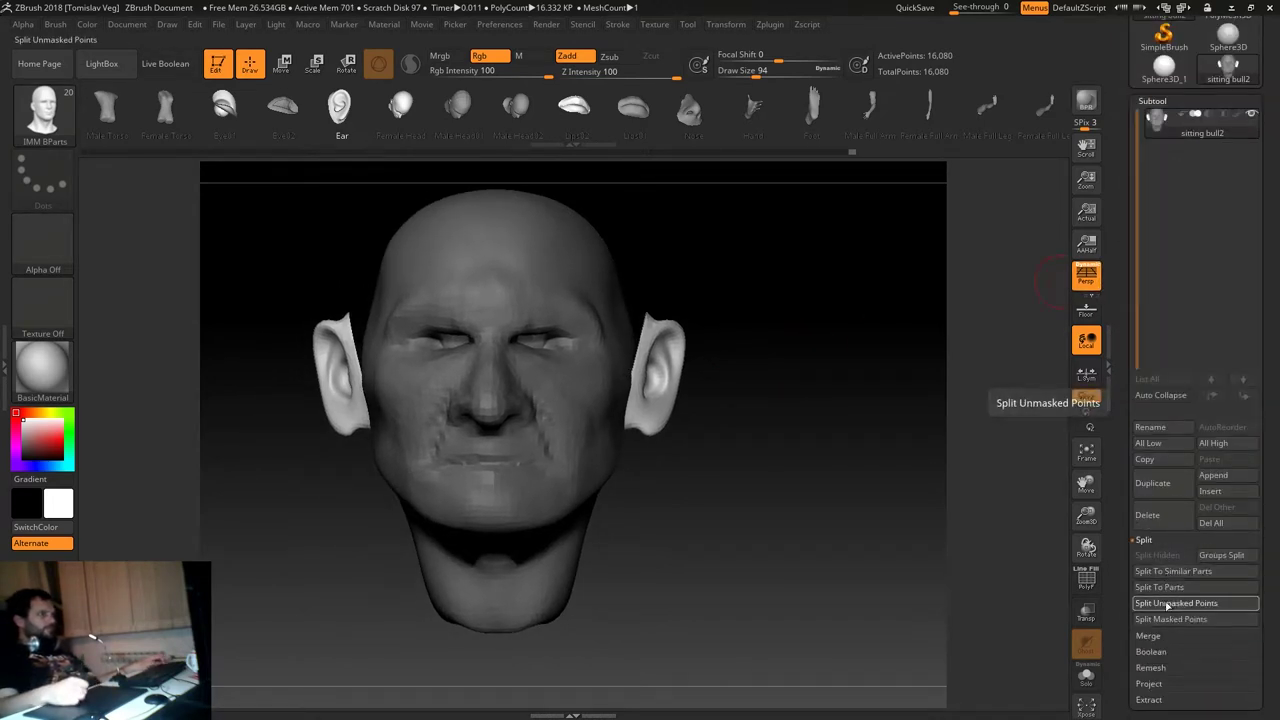
{"action": "left_click", "coordinate": [1172, 604]}
{"action": "left_click", "coordinate": [655, 360], "text": "alt"}
Shift the ears along the depth axis with Transpose Move.
{"action": "key", "text": "w"}
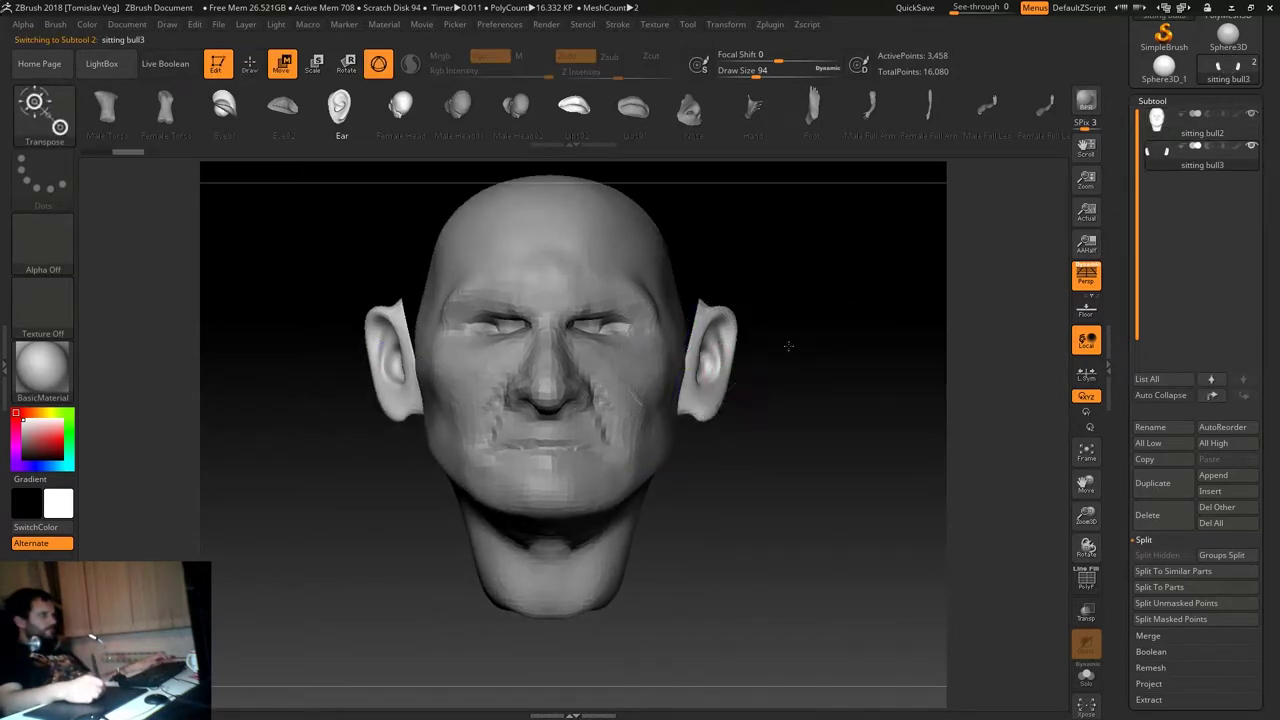
{"action": "key", "text": "y"}
{"action": "key", "text": "y"}
{"action": "left_click_drag", "start_coordinate": [800, 322], "coordinate": [858, 337]}
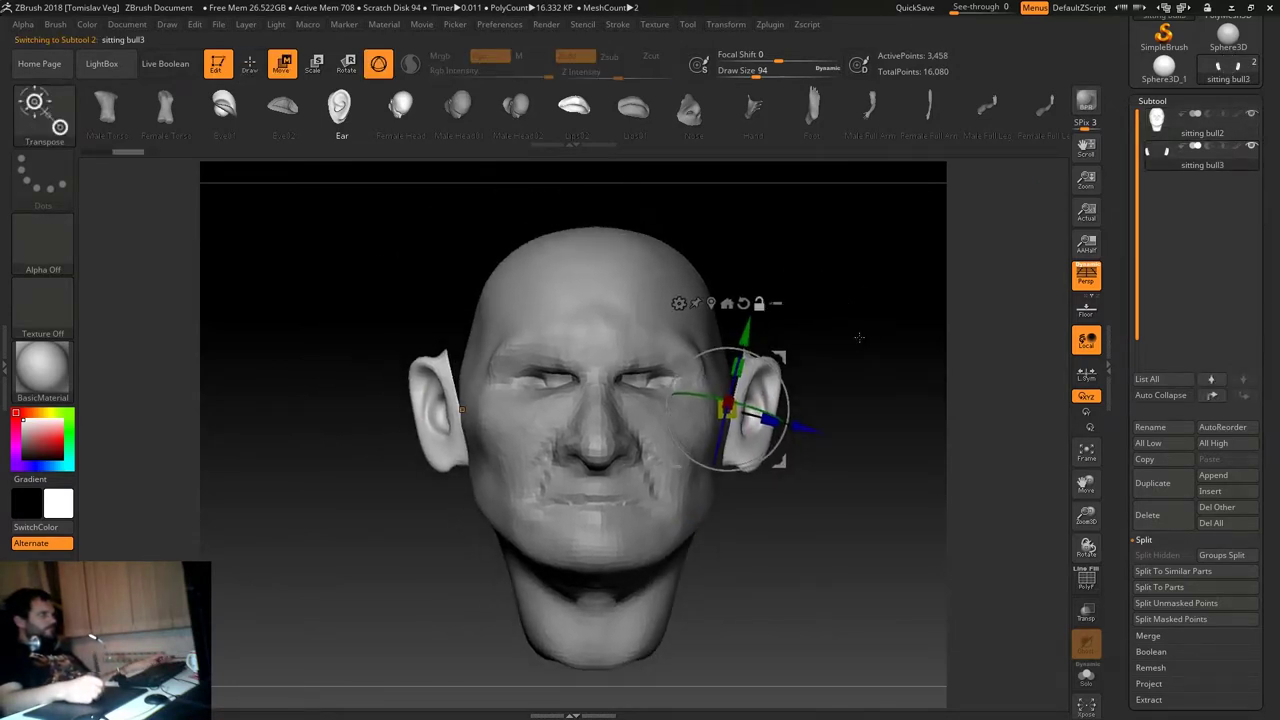
{"action": "mouse_move", "coordinate": [810, 428]}
{"action": "left_mouse_down"}
{"action": "mouse_move", "coordinate": [846, 432]}
{"action": "mouse_move", "coordinate": [788, 420]}
{"action": "mouse_move", "coordinate": [802, 418]}
{"action": "mouse_move", "coordinate": [783, 378]}
{"action": "mouse_move", "coordinate": [844, 317]}
{"action": "left_mouse_up"}
{"action": "key", "text": "q"}
{"action": "mouse_move", "coordinate": [763, 263]}
{"action": "left_mouse_down"}
{"action": "mouse_move", "coordinate": [837, 326]}
{"action": "mouse_move", "coordinate": [868, 323]}
{"action": "mouse_move", "coordinate": [857, 300]}
{"action": "mouse_move", "coordinate": [774, 312]}
{"action": "mouse_move", "coordinate": [820, 337]}
{"action": "left_mouse_up"}
Enlarge the Move brush to 182 and pull the ears slightly smaller and higher.
{"action": "key", "text": "b"}
{"action": "key", "text": "m"}
{"action": "key", "text": "v"}
{"action": "key", "text": "s"}
{"action": "mouse_move", "coordinate": [771, 300]}
{"action": "left_mouse_down", "text": "shift"}
{"action": "mouse_move", "coordinate": [810, 297]}
{"action": "mouse_move", "coordinate": [729, 343]}
{"action": "mouse_move", "coordinate": [820, 300]}
{"action": "mouse_move", "coordinate": [765, 335]}
{"action": "mouse_move", "coordinate": [728, 330]}
{"action": "left_mouse_up", "text": "shift"}
{"action": "key", "text": "w"}
{"action": "key", "text": "q"}
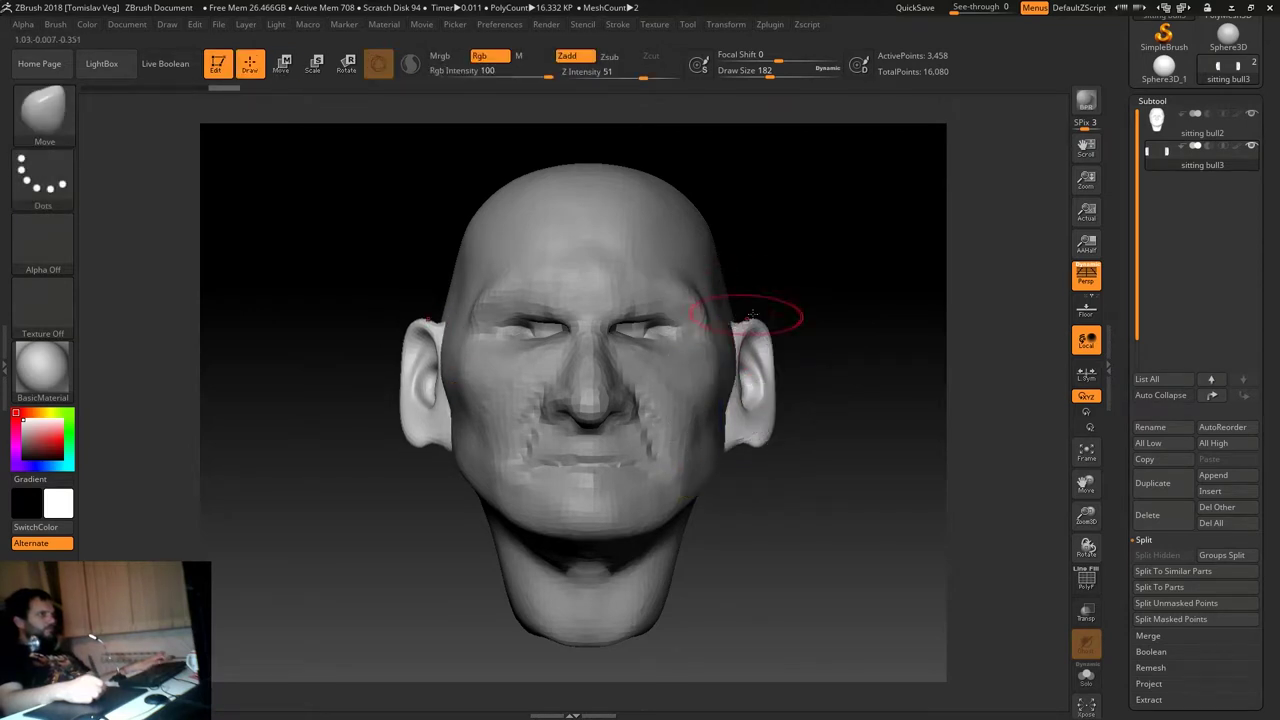
{"action": "key", "text": "ctrl+z"}
{"action": "left_click_drag", "start_coordinate": [714, 386], "coordinate": [712, 381]}
Nudge the ear into place from three-quarter and rear views, then reselect the head subtool.
{"action": "mouse_move", "coordinate": [850, 375]}
{"action": "left_mouse_down"}
{"action": "mouse_move", "coordinate": [829, 363]}
{"action": "mouse_move", "coordinate": [735, 384]}
{"action": "mouse_move", "coordinate": [768, 299]}
{"action": "left_mouse_up"}
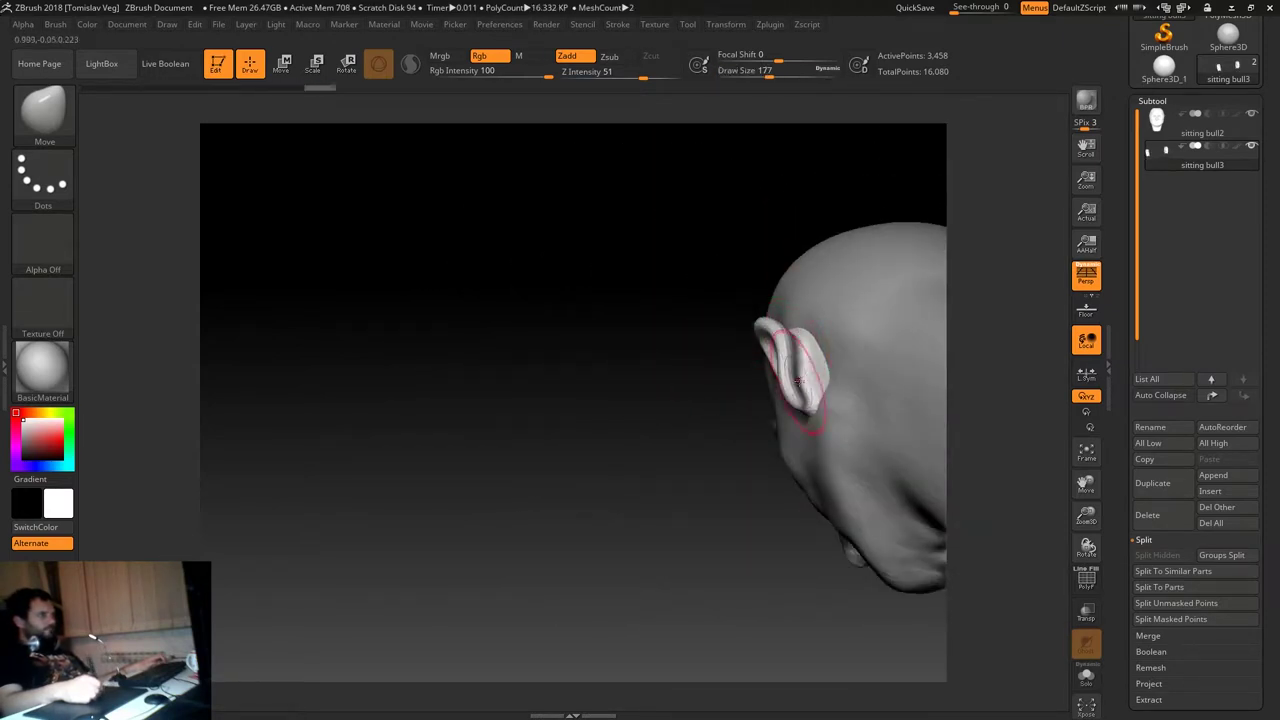
{"action": "mouse_move", "coordinate": [793, 378]}
{"action": "left_mouse_down"}
{"action": "mouse_move", "coordinate": [776, 360]}
{"action": "mouse_move", "coordinate": [780, 340]}
{"action": "mouse_move", "coordinate": [877, 271]}
{"action": "mouse_move", "coordinate": [886, 317]}
{"action": "mouse_move", "coordinate": [837, 338]}
{"action": "left_mouse_up"}
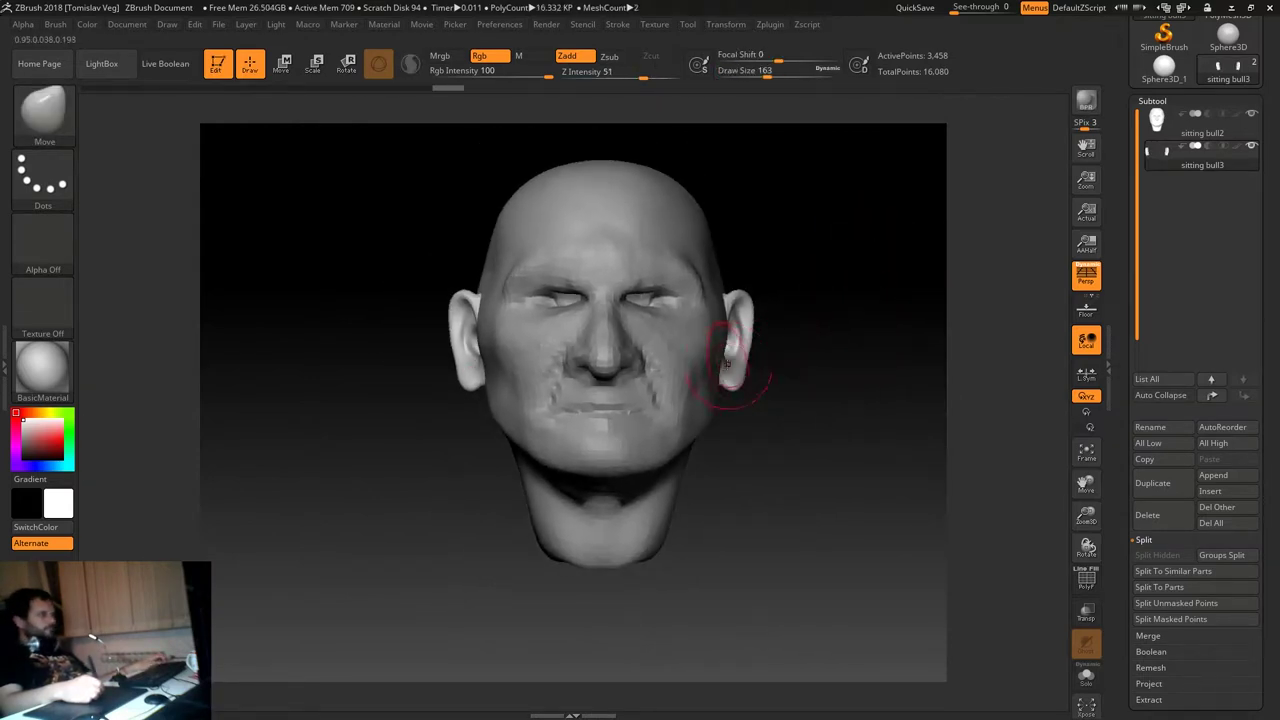
{"action": "right_click_drag", "start_coordinate": [735, 368], "coordinate": [722, 352]}
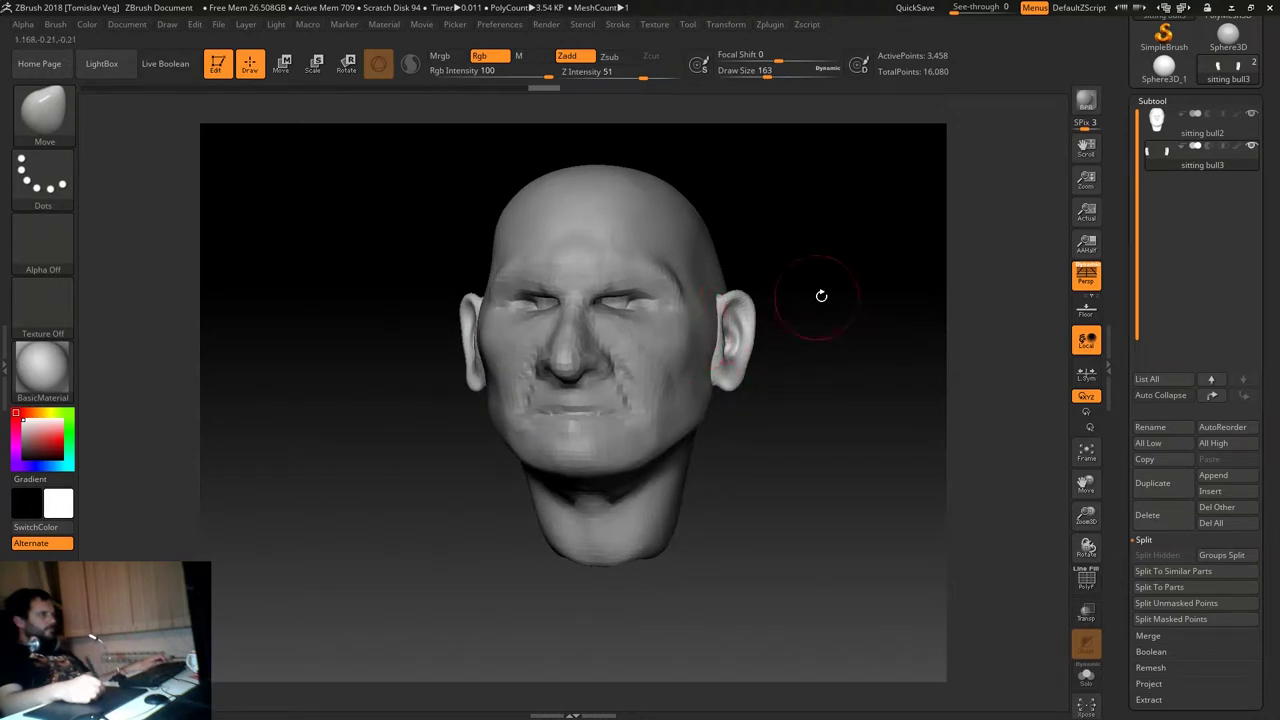
{"action": "left_click_drag", "start_coordinate": [821, 296], "coordinate": [871, 306]}
{"action": "left_click", "coordinate": [700, 320], "text": "alt"}
{"action": "left_click_drag", "start_coordinate": [1063, 183], "coordinate": [913, 246]}
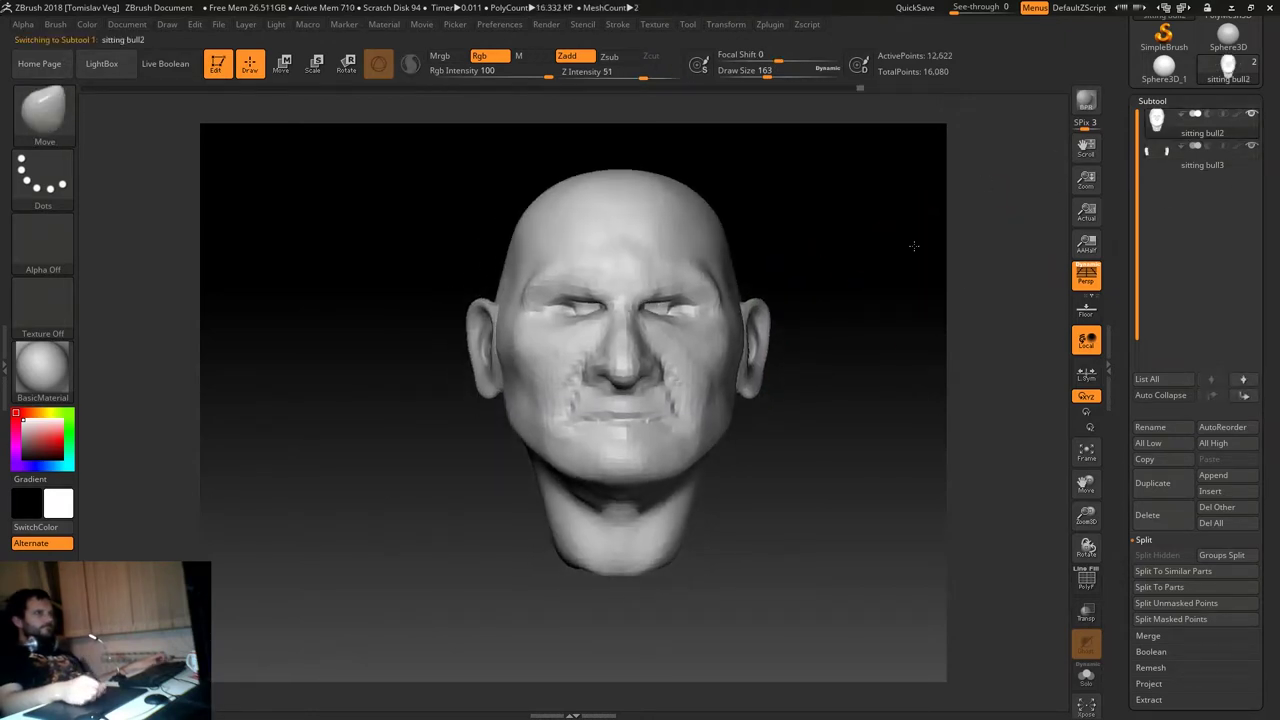
Zoom in close on the face, set the Move brush to 71, and bring up the brush library.
{"action": "right_click_drag", "start_coordinate": [913, 246], "coordinate": [923, 274], "text": "ctrl"}
{"action": "key", "text": "s"}
{"action": "left_click_drag", "start_coordinate": [600, 277], "coordinate": [570, 279]}
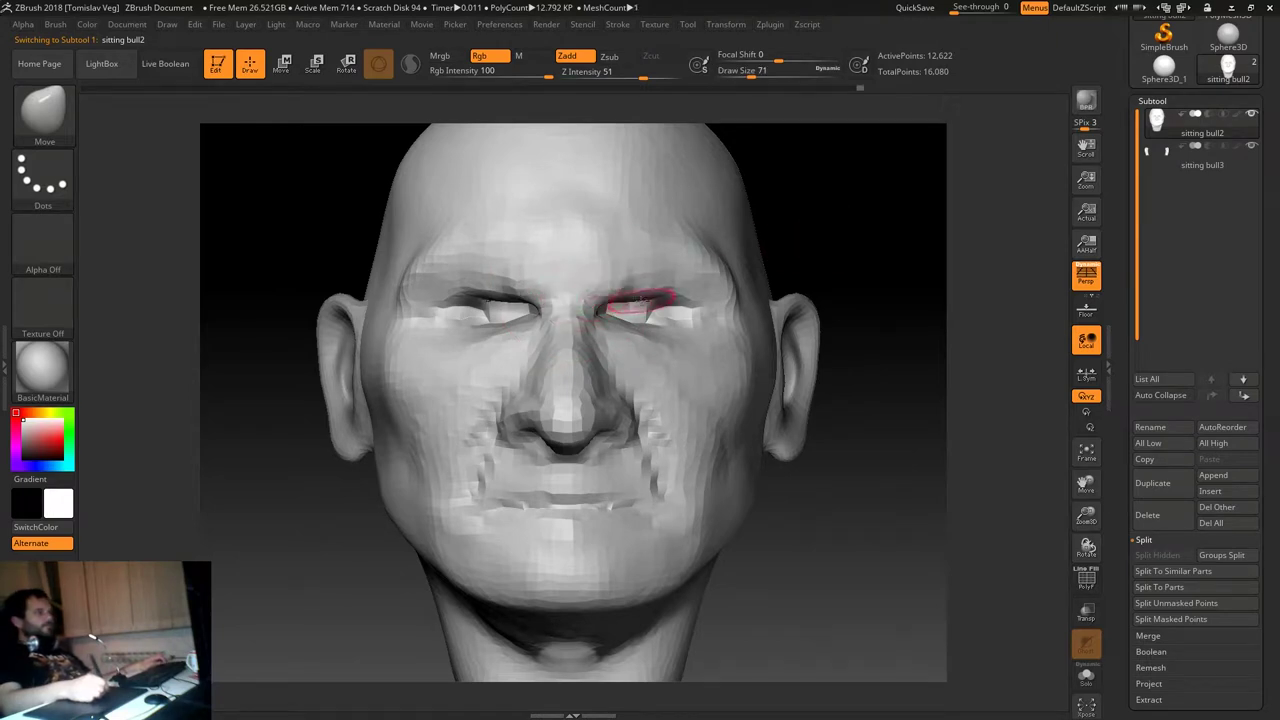
{"action": "key", "text": "b"}
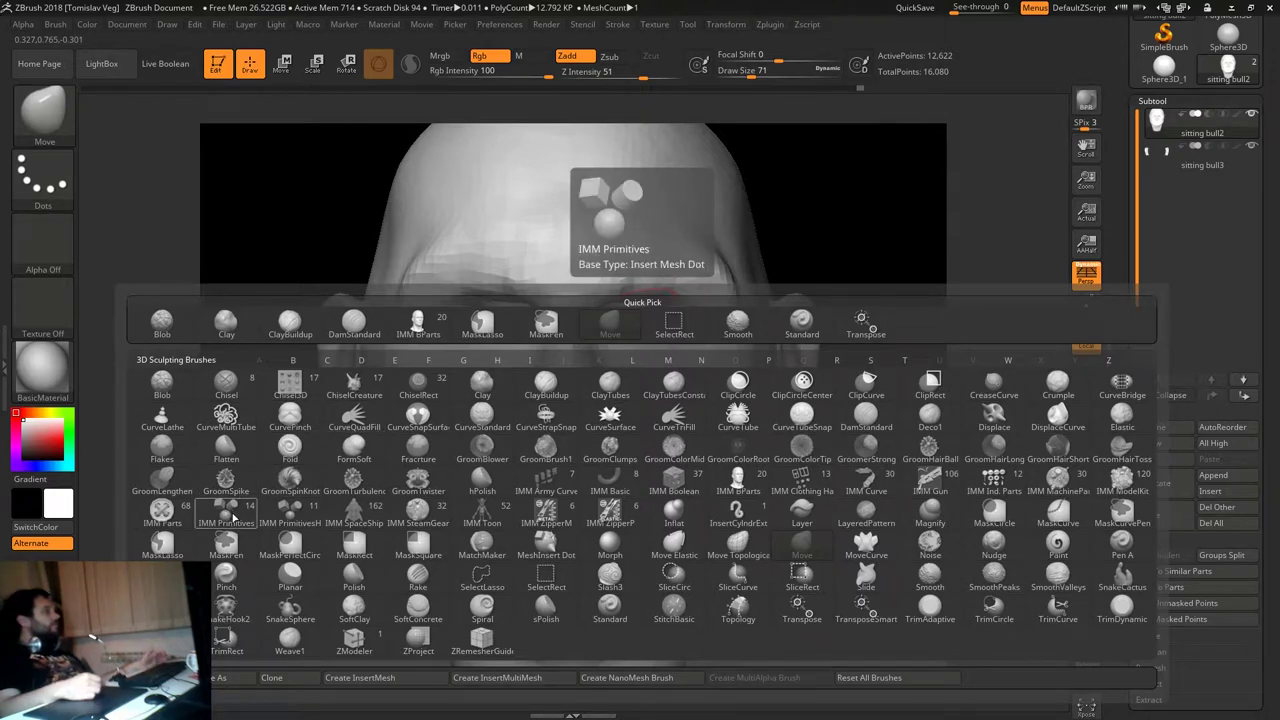
Insert mirrored sphere eyeballs into the sockets and split them into subtool sitting bull3_1.
{"action": "left_click", "coordinate": [230, 515]}
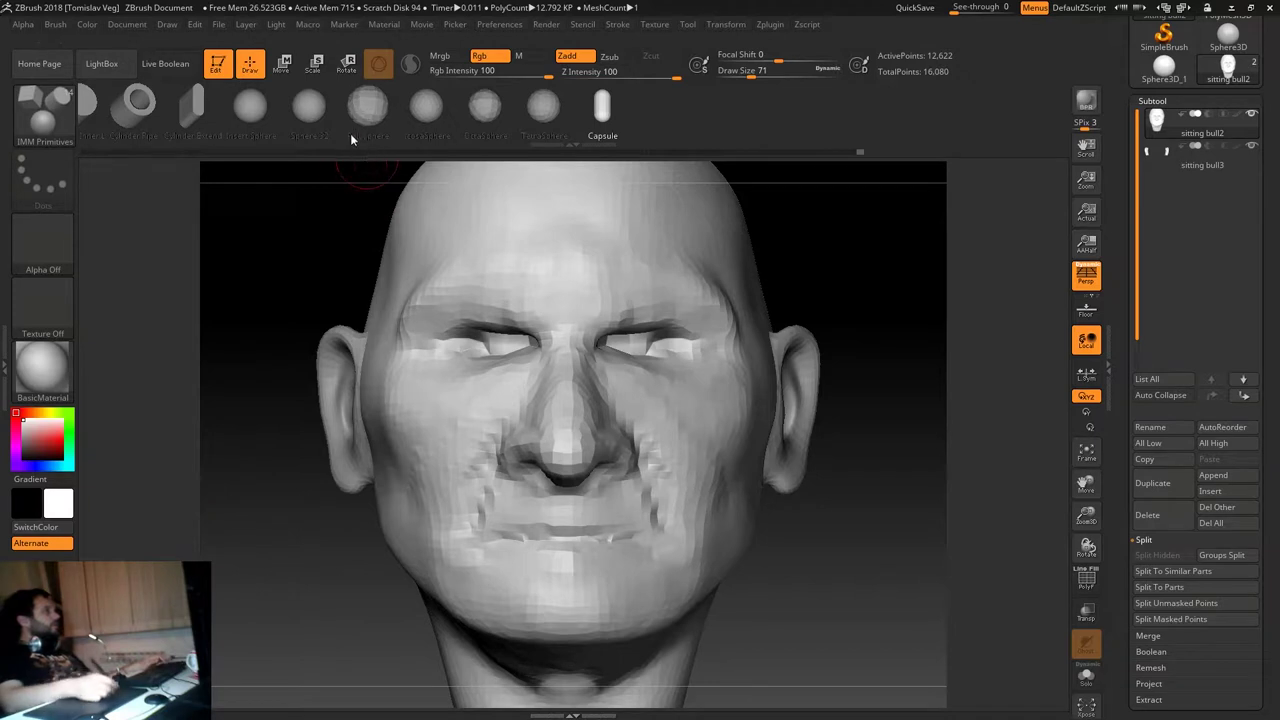
{"action": "key", "text": "m"}
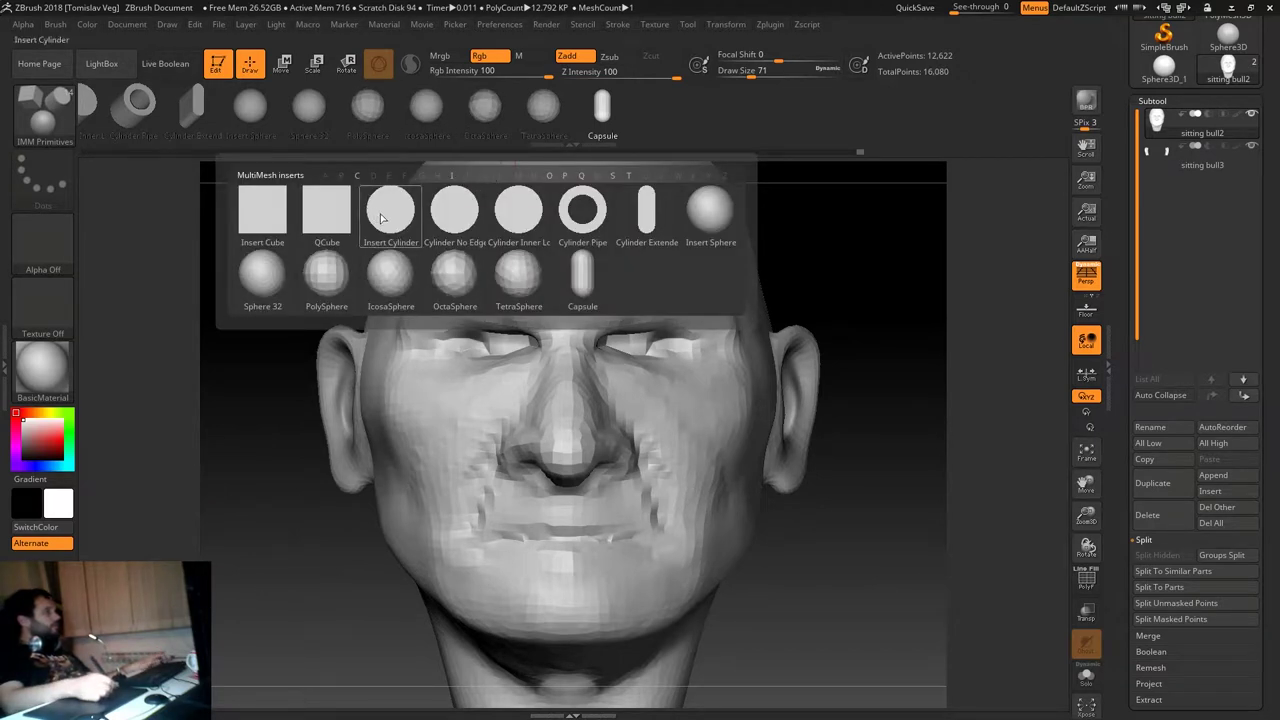
{"action": "left_click", "coordinate": [261, 275]}
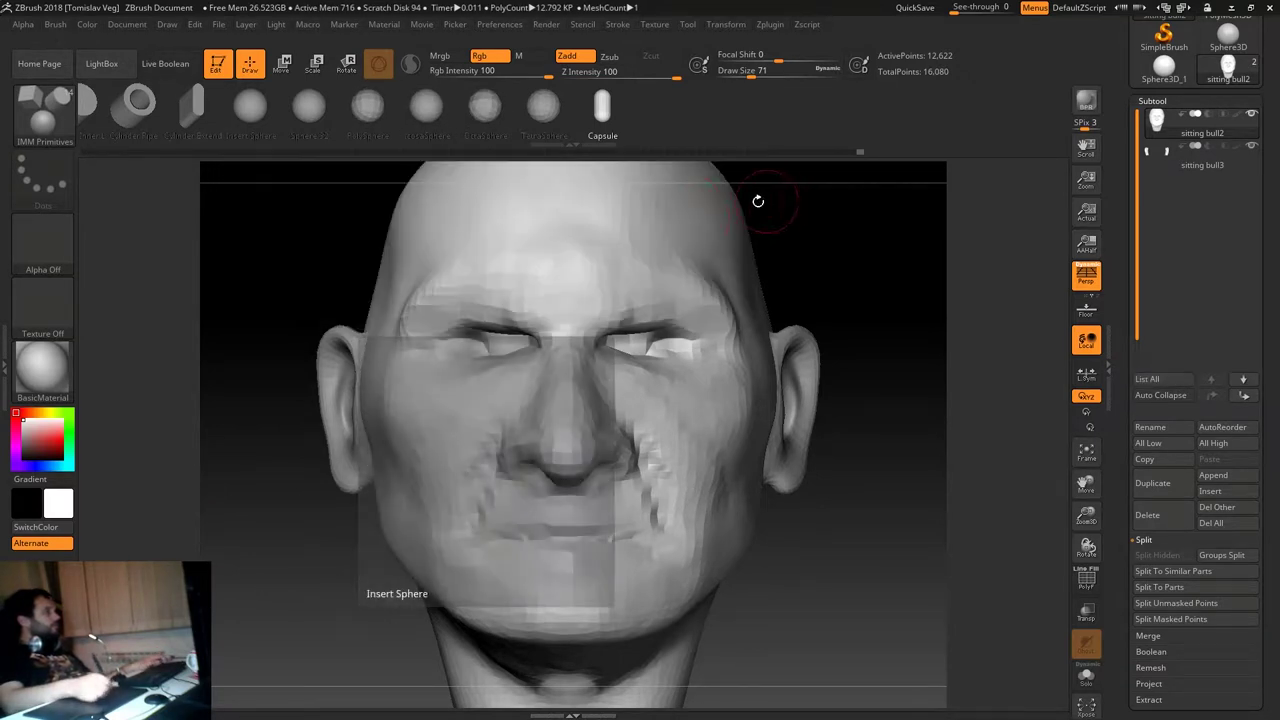
{"action": "key", "text": "m"}
{"action": "left_click", "coordinate": [761, 268]}
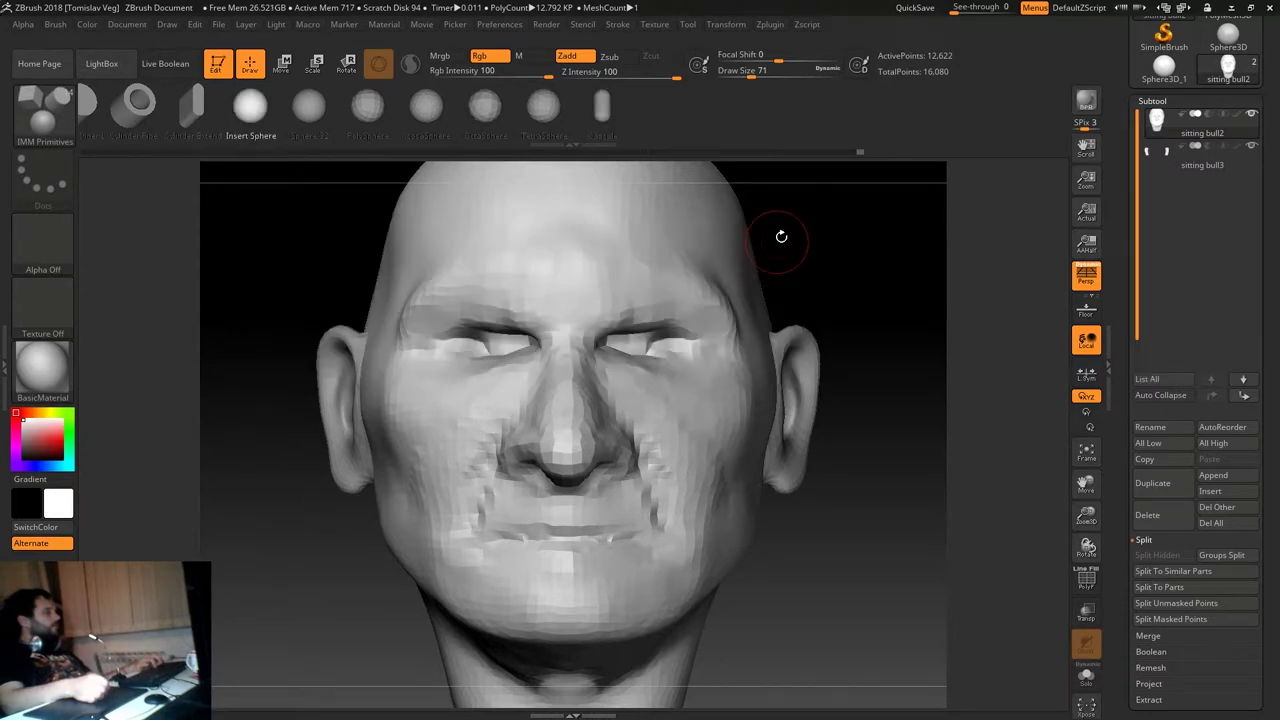
{"action": "left_click_drag", "start_coordinate": [645, 340], "coordinate": [690, 378]}
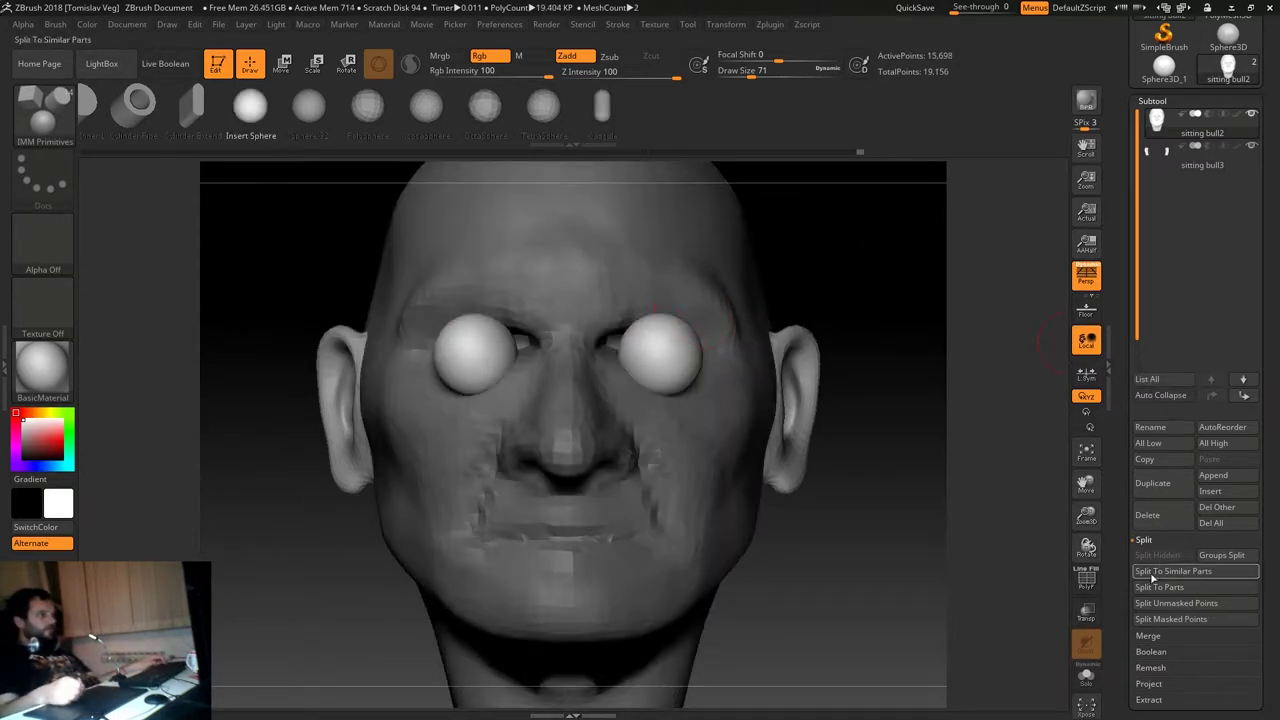
{"action": "left_click", "coordinate": [1170, 603]}
{"action": "left_click", "coordinate": [1195, 158]}
Move and rotate the eye spheres with the Transpose gizmo to seat them in the sockets.
{"action": "mouse_move", "coordinate": [929, 249]}
{"action": "left_mouse_down"}
{"action": "mouse_move", "coordinate": [743, 277]}
{"action": "mouse_move", "coordinate": [384, 382]}
{"action": "mouse_move", "coordinate": [366, 357]}
{"action": "left_mouse_up"}
{"action": "key", "text": "w"}
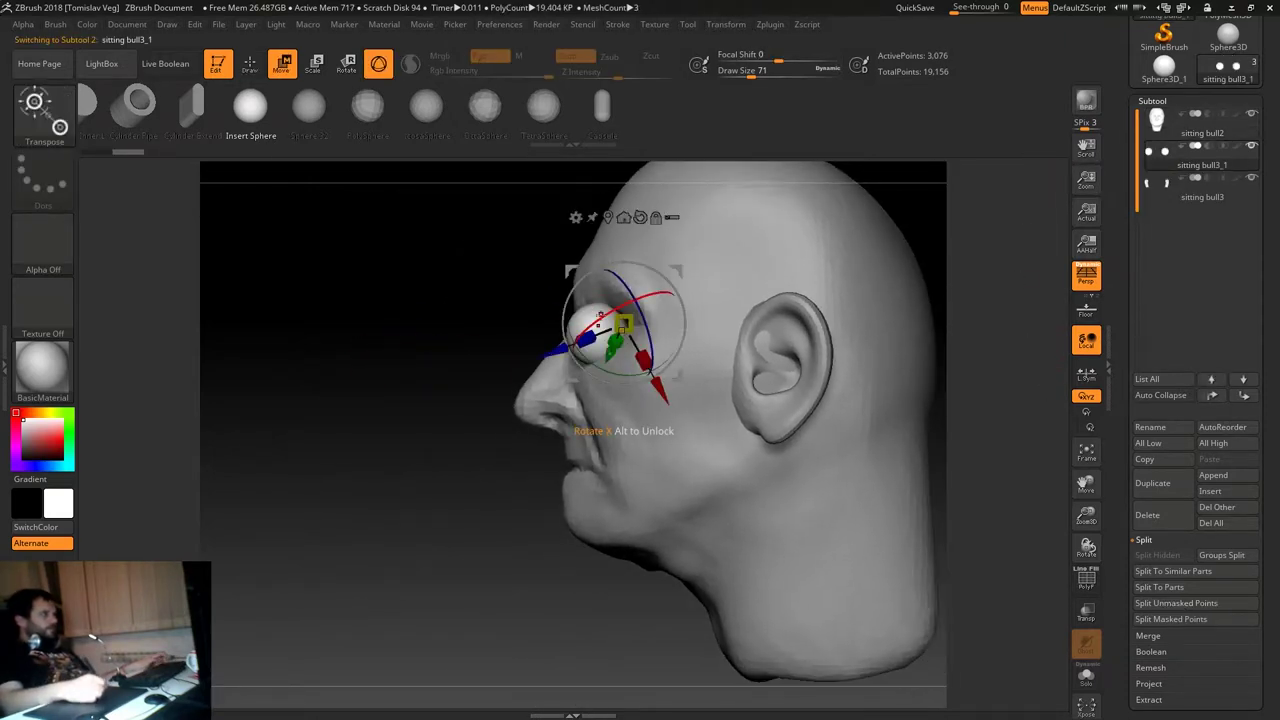
{"action": "left_click_drag", "start_coordinate": [621, 326], "coordinate": [660, 311]}
{"action": "mouse_move", "coordinate": [434, 363]}
{"action": "left_mouse_down", "text": "shift"}
{"action": "mouse_move", "coordinate": [469, 310]}
{"action": "mouse_move", "coordinate": [469, 250]}
{"action": "left_mouse_up", "text": "shift"}
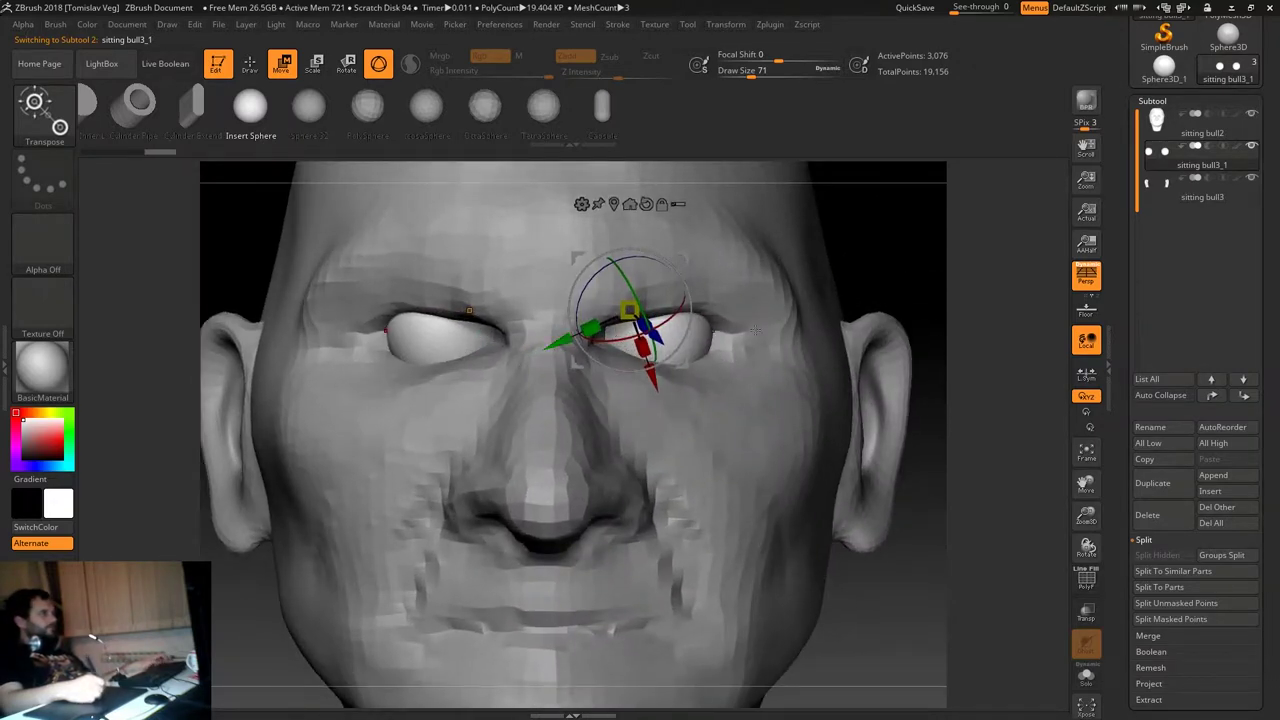
{"action": "left_click_drag", "start_coordinate": [689, 315], "coordinate": [640, 250]}
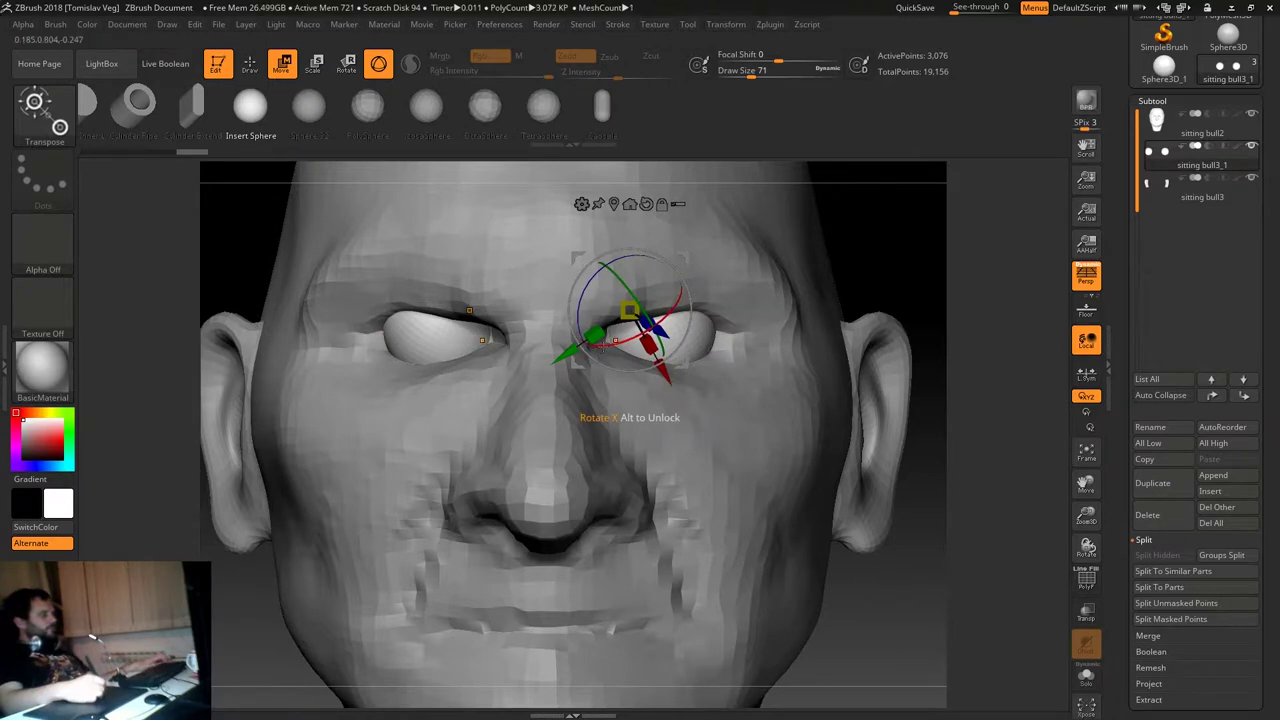
{"action": "left_click_drag", "start_coordinate": [678, 296], "coordinate": [688, 308]}
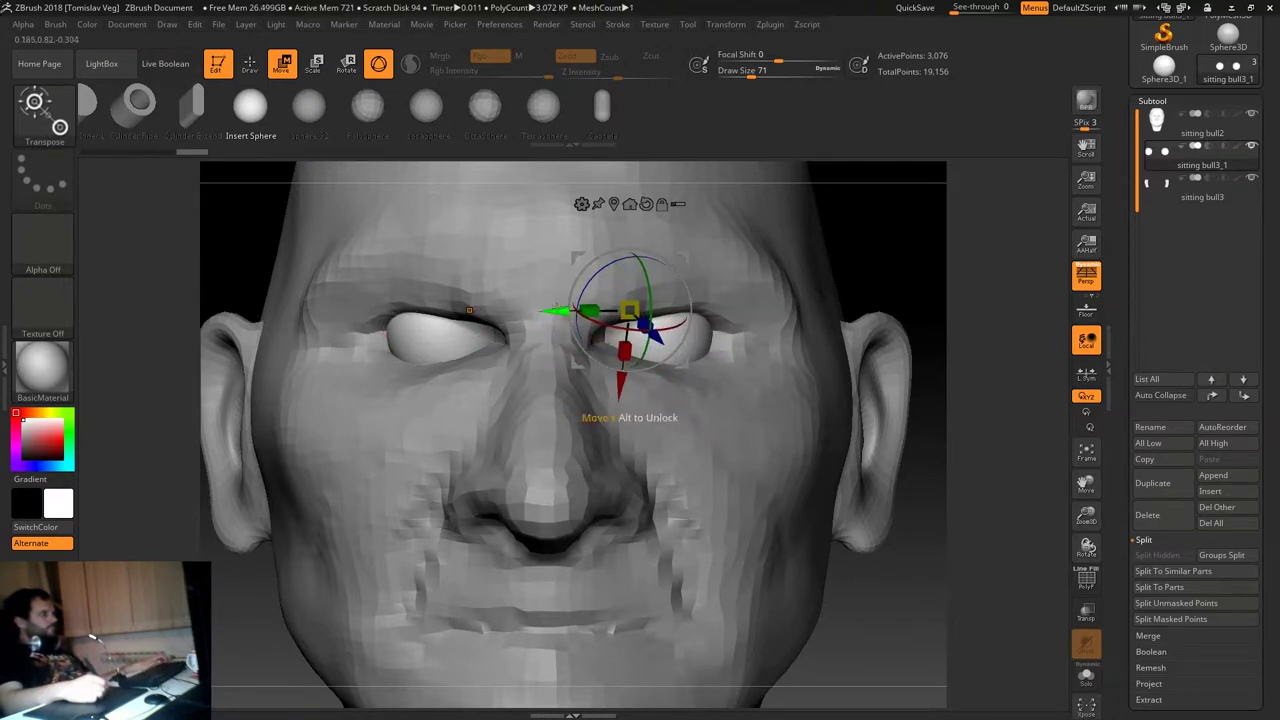
{"action": "left_click_drag", "start_coordinate": [585, 312], "coordinate": [583, 311]}
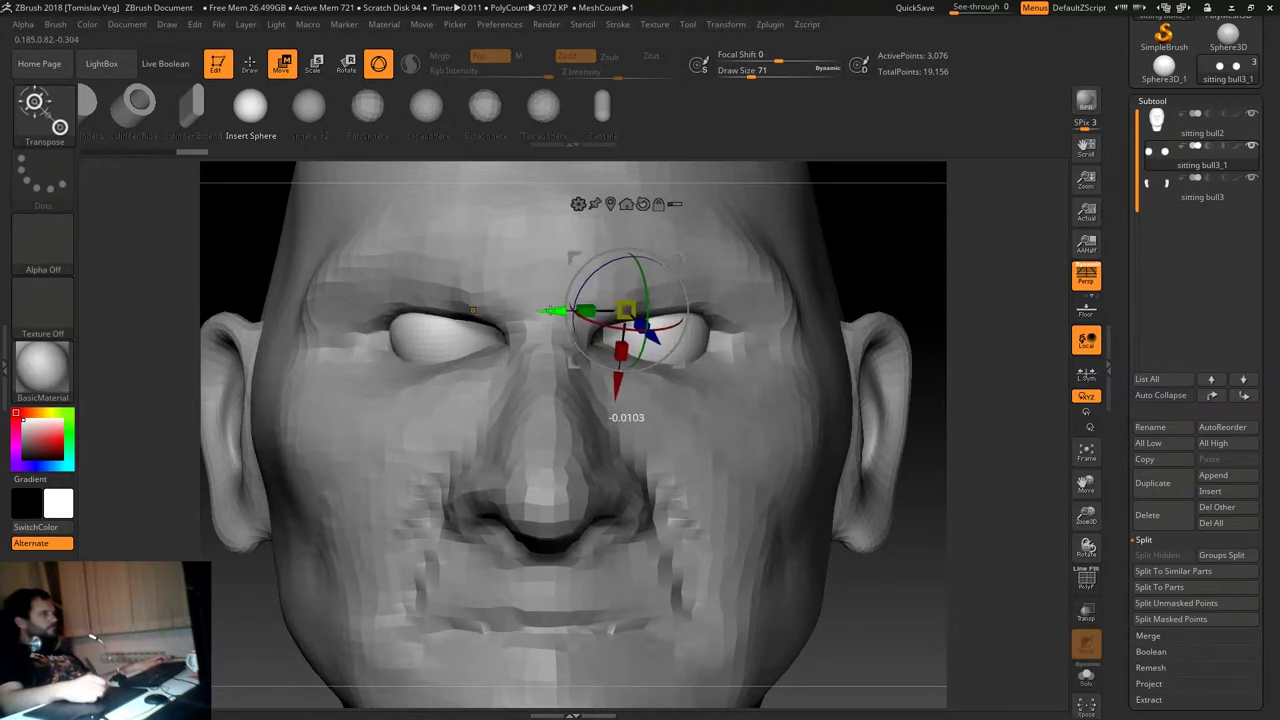
{"action": "key", "text": "q"}
{"action": "key", "text": "f"}
Reselect the eyes subtool and shift the eye spheres slightly sideways.
{"action": "left_click_drag", "start_coordinate": [843, 223], "coordinate": [788, 232]}
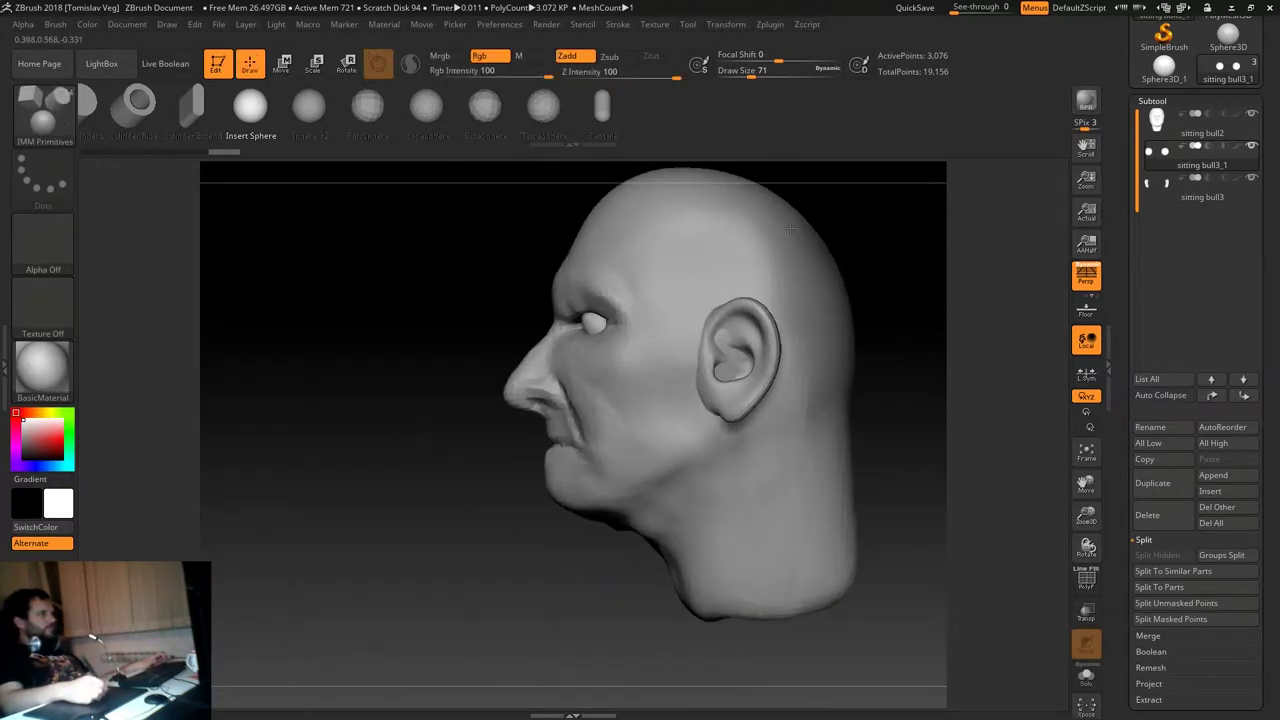
{"action": "left_click", "coordinate": [1201, 127]}
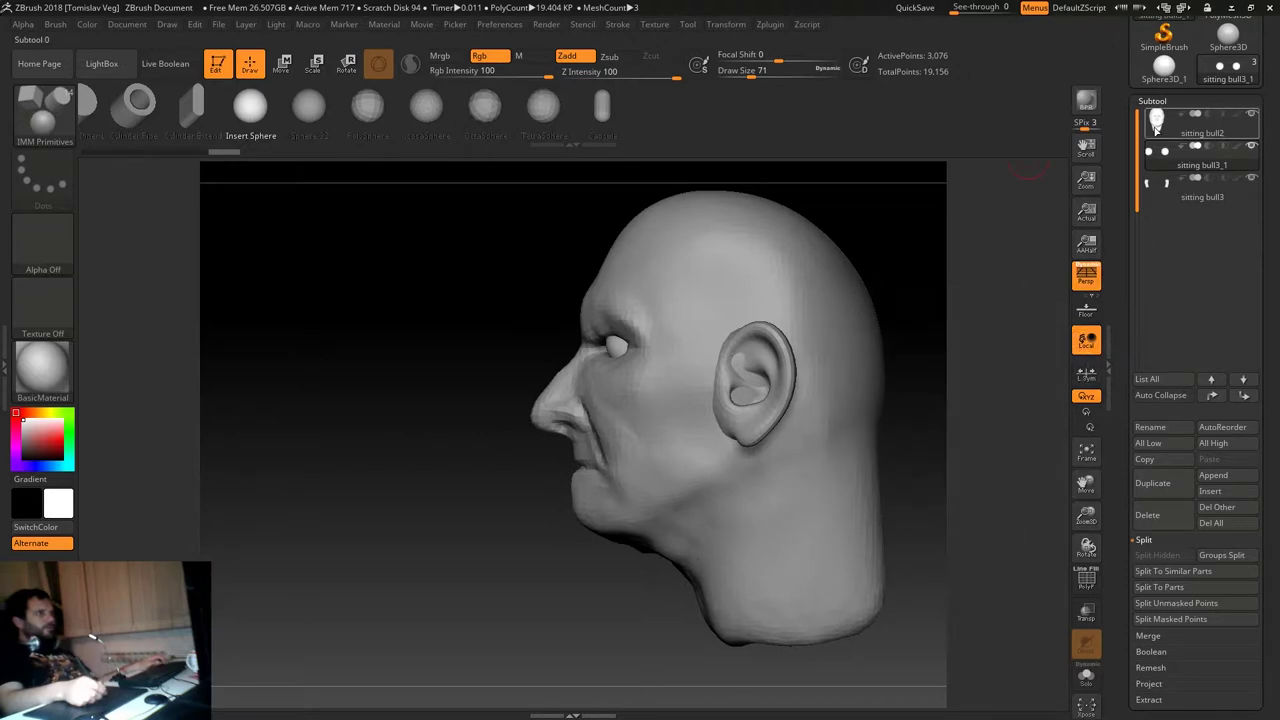
{"action": "left_click_drag", "start_coordinate": [475, 335], "coordinate": [857, 251]}
{"action": "left_click", "coordinate": [1201, 160]}
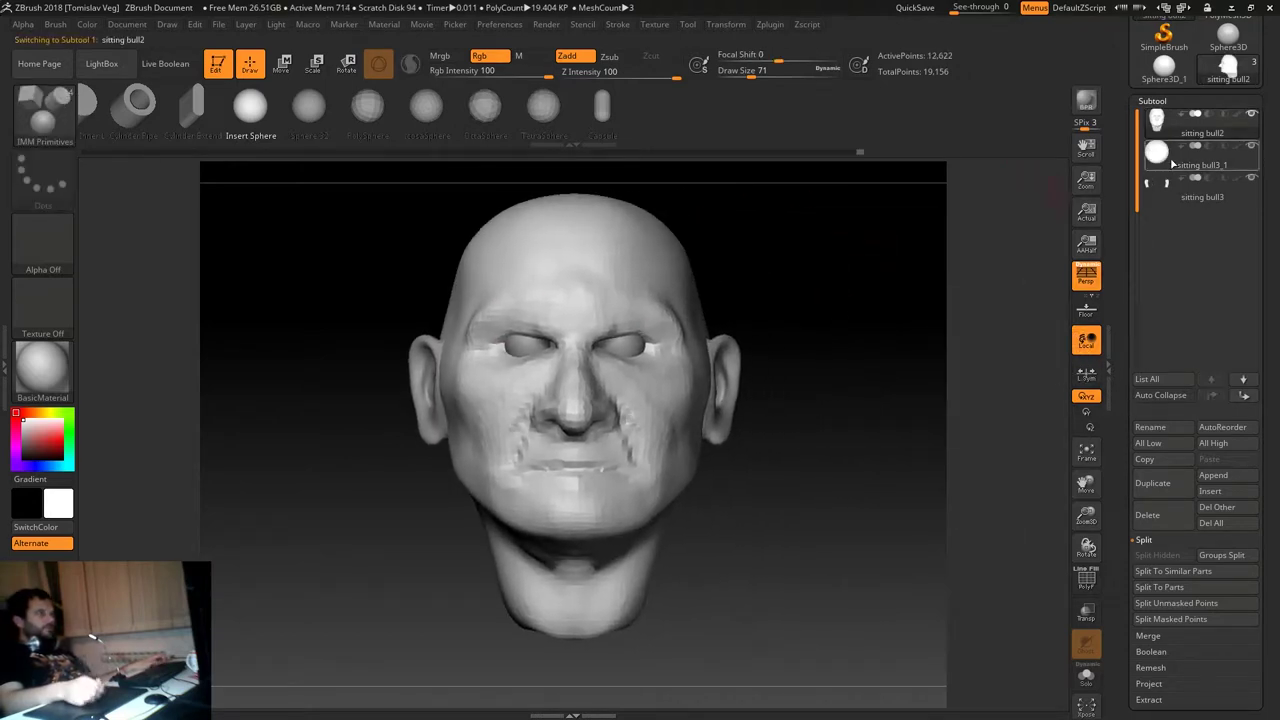
{"action": "key", "text": "f"}
{"action": "key", "text": "w"}
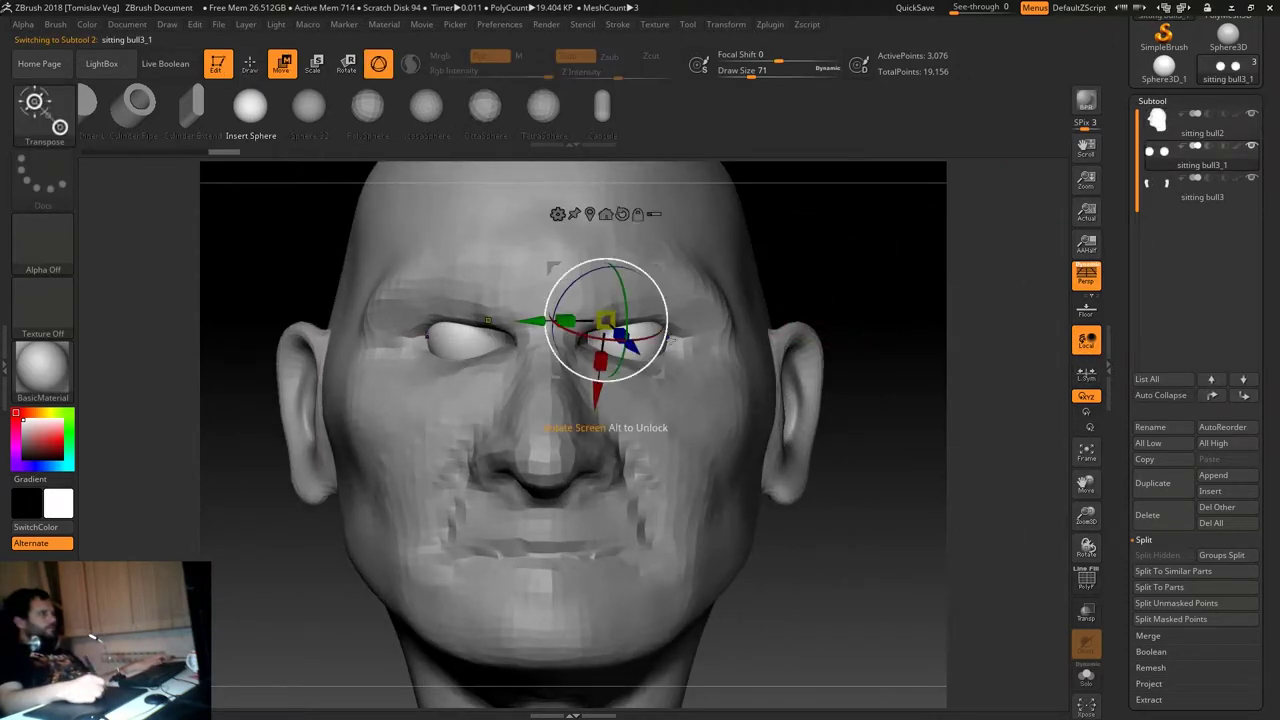
{"action": "left_click_drag", "start_coordinate": [565, 321], "coordinate": [583, 321]}
{"action": "key", "text": "q"}
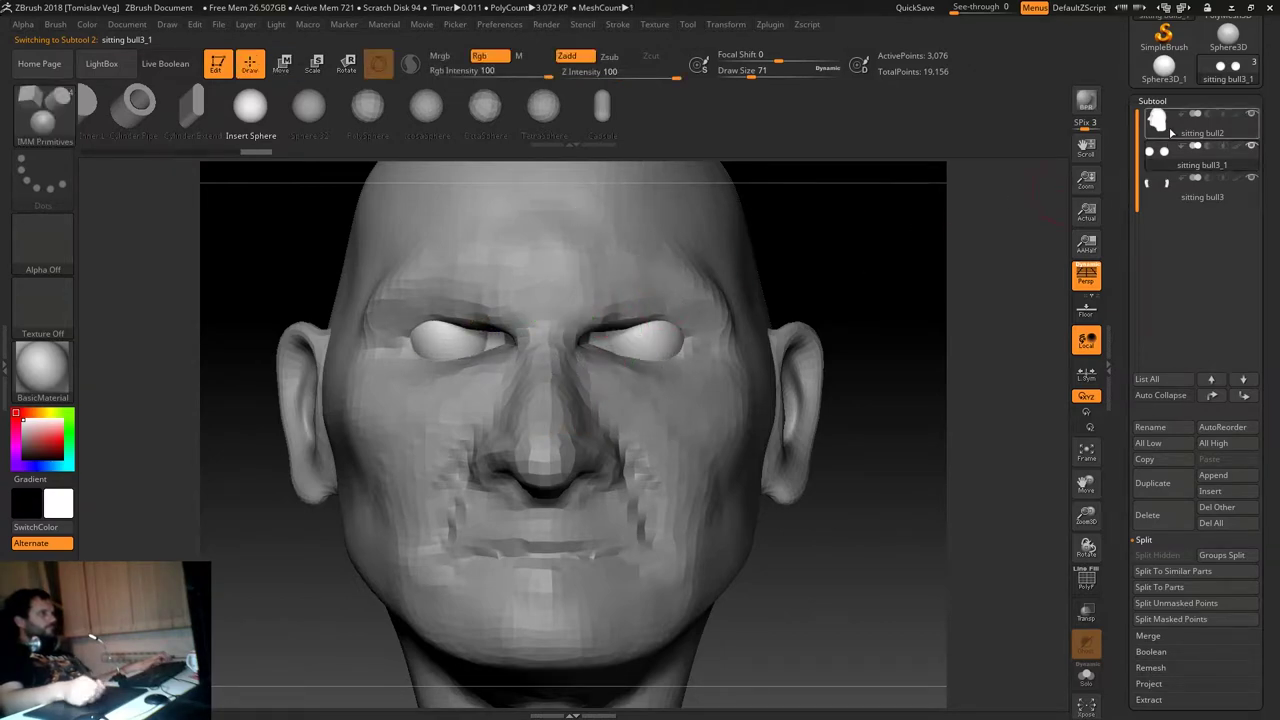
Return to the head subtool and pick the Move brush at size 56.
{"action": "left_click", "coordinate": [1201, 128]}
{"action": "key", "text": "f"}
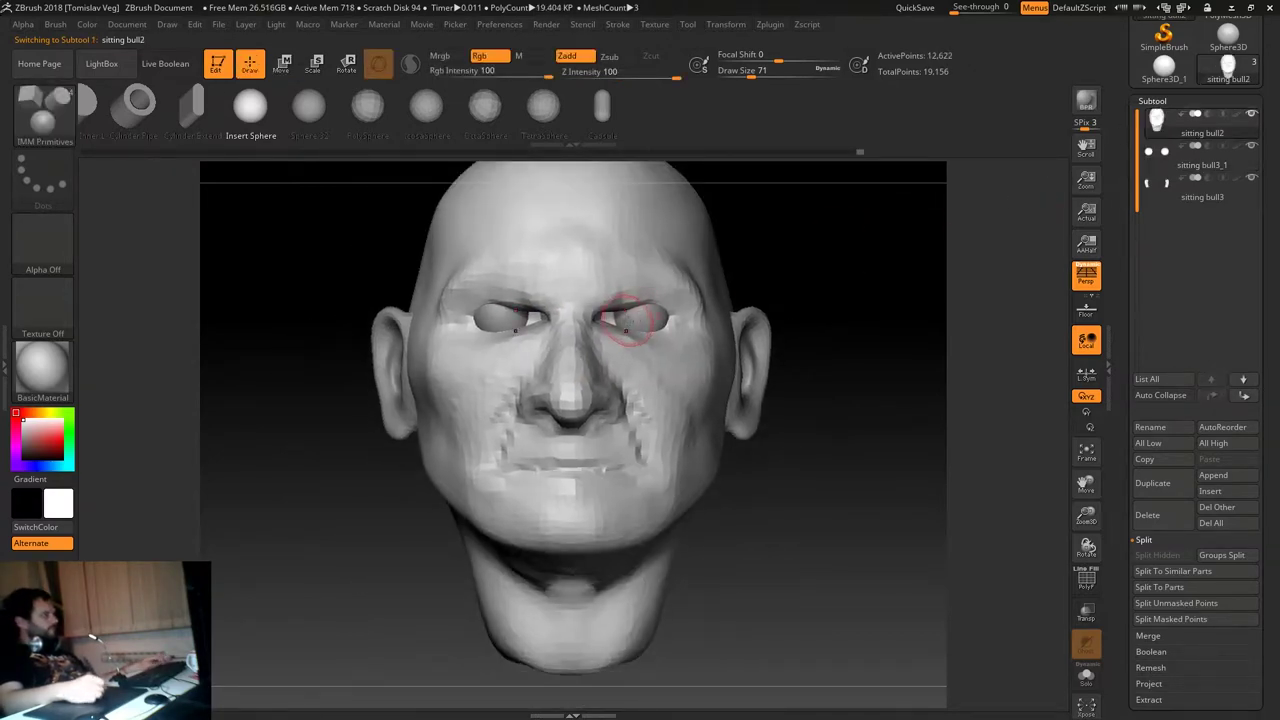
{"action": "key", "text": "b"}
{"action": "key", "text": "m"}
{"action": "key", "text": "v"}
{"action": "key", "text": "bracketleft"}
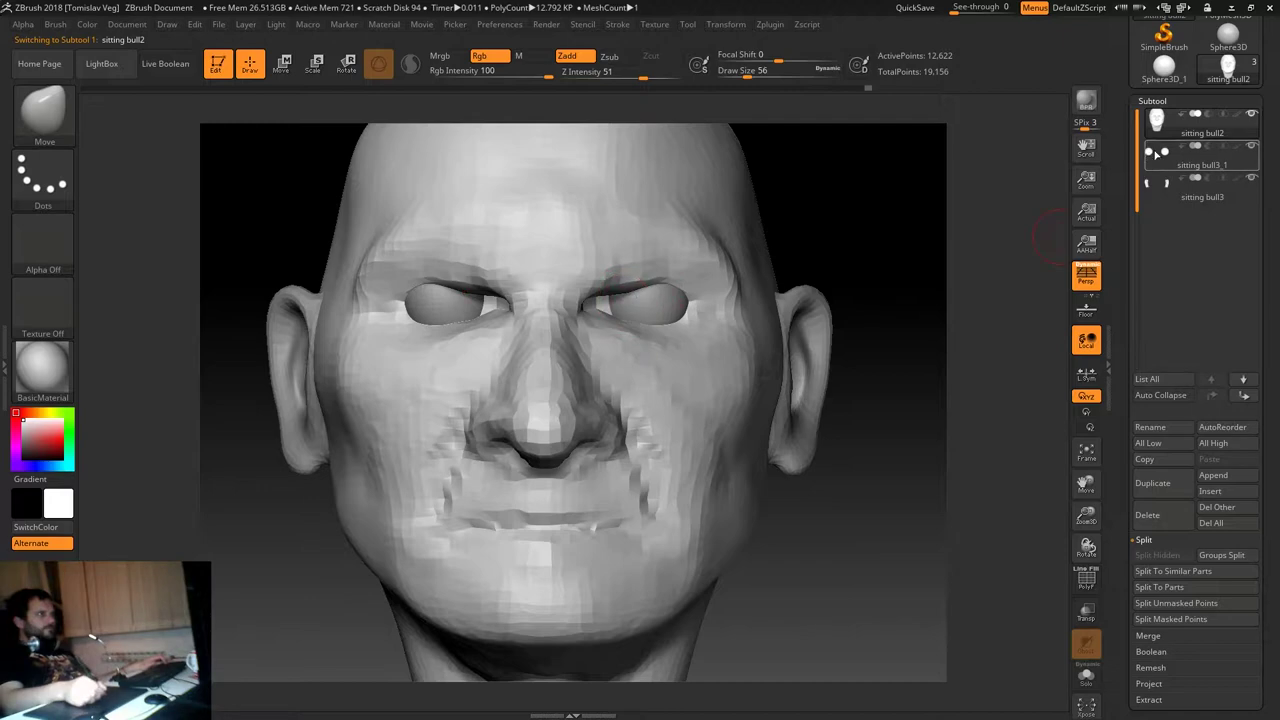
Check the eye placement through the see-through head, then reselect the head subtool.
{"action": "left_click", "coordinate": [1160, 158]}
{"action": "left_click", "coordinate": [1084, 612]}
{"action": "mouse_move", "coordinate": [920, 286]}
{"action": "left_mouse_down", "text": "shift"}
{"action": "mouse_move", "coordinate": [842, 281]}
{"action": "mouse_move", "coordinate": [837, 211]}
{"action": "left_mouse_up", "text": "shift"}
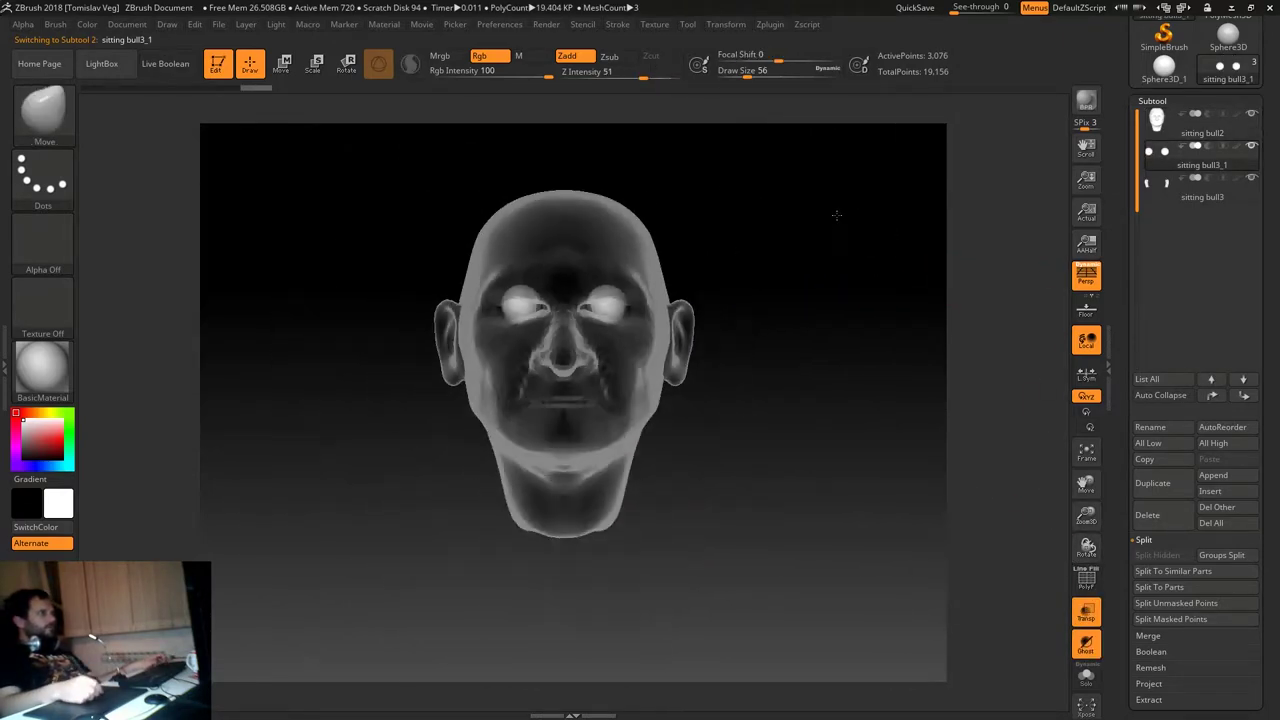
{"action": "mouse_move", "coordinate": [806, 309]}
{"action": "left_mouse_down"}
{"action": "mouse_move", "coordinate": [877, 309]}
{"action": "mouse_move", "coordinate": [827, 302]}
{"action": "mouse_move", "coordinate": [1043, 397]}
{"action": "left_mouse_up"}
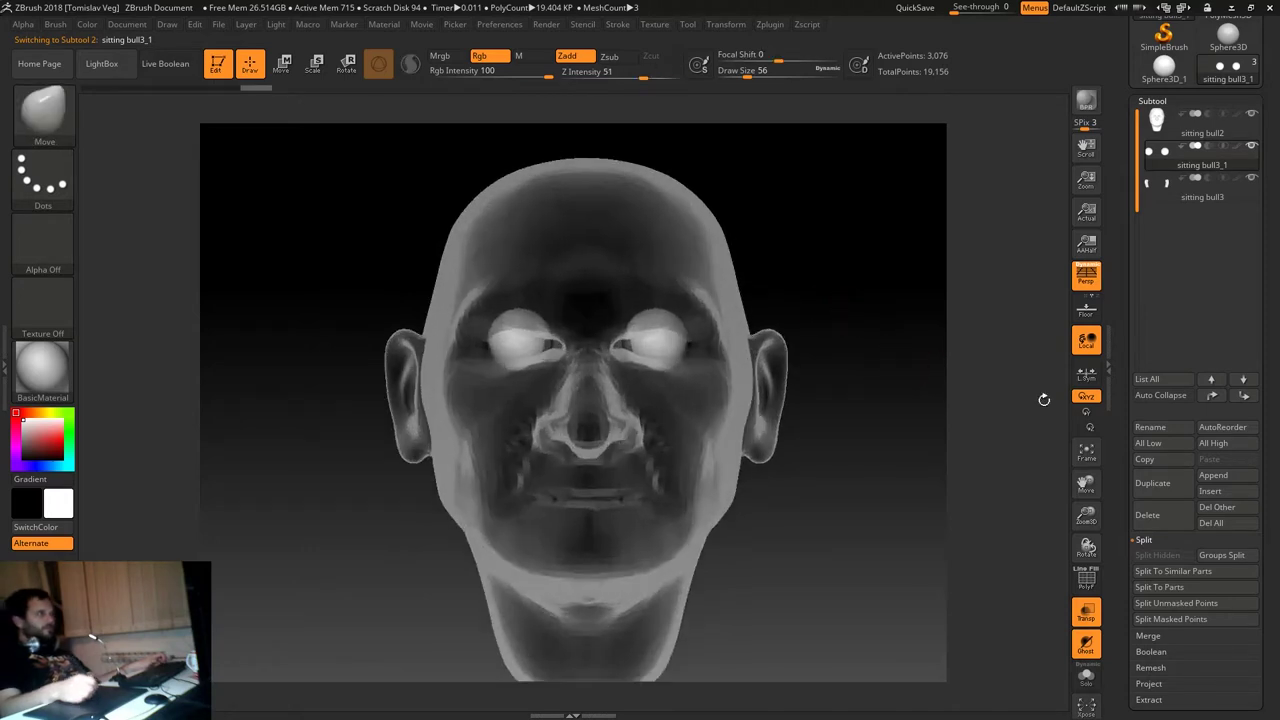
{"action": "left_click", "coordinate": [1086, 612]}
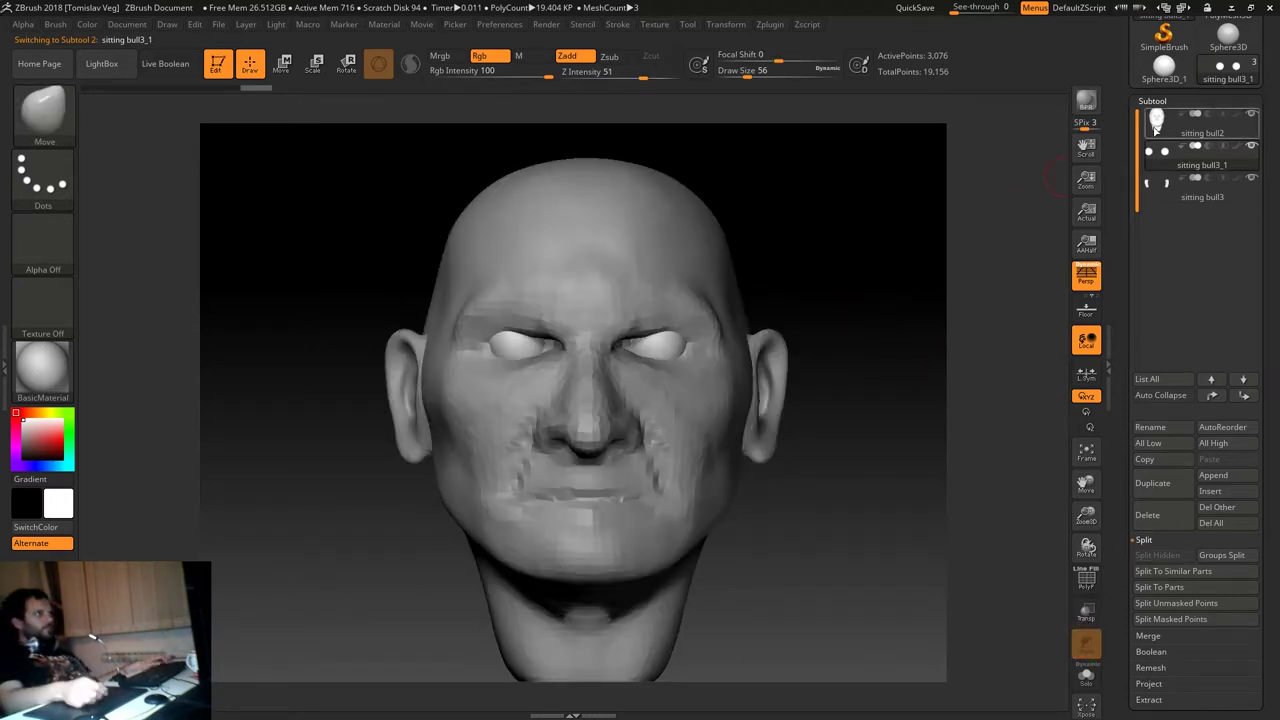
{"action": "left_click", "coordinate": [1155, 120]}
{"action": "right_click_drag", "start_coordinate": [852, 269], "coordinate": [948, 244], "text": "alt"}
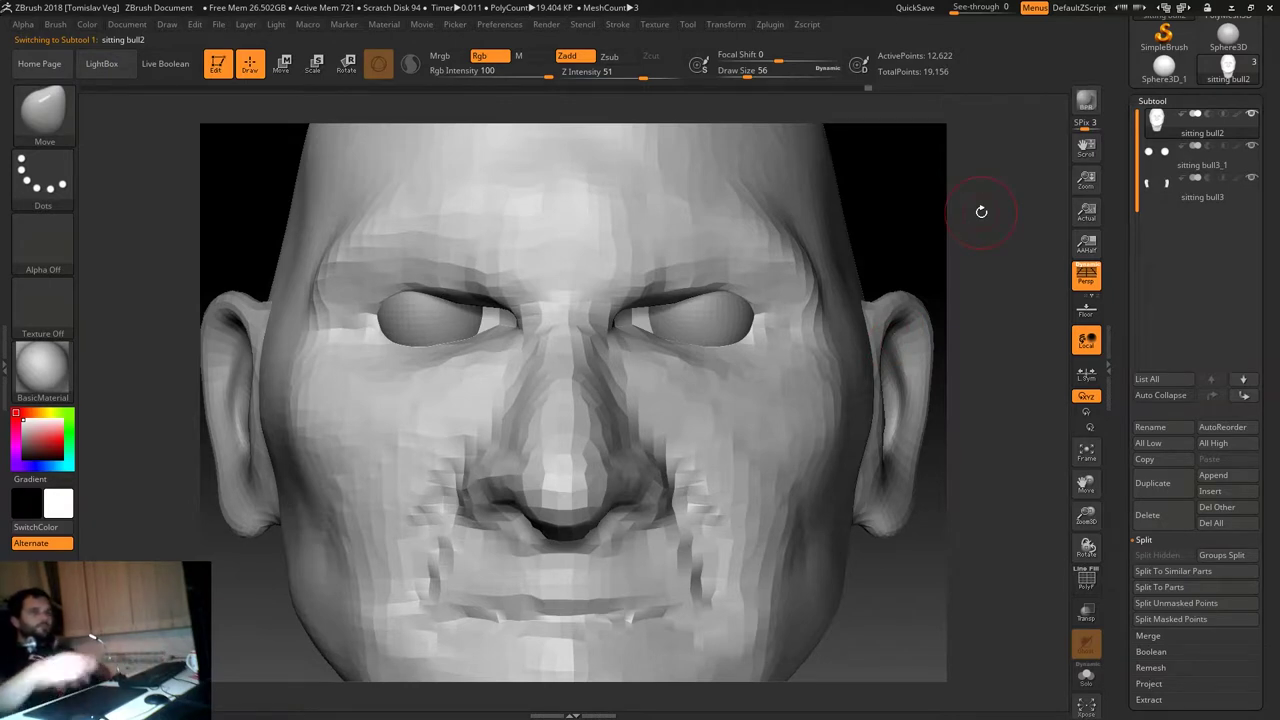
{"action": "mouse_move", "coordinate": [1201, 185]}
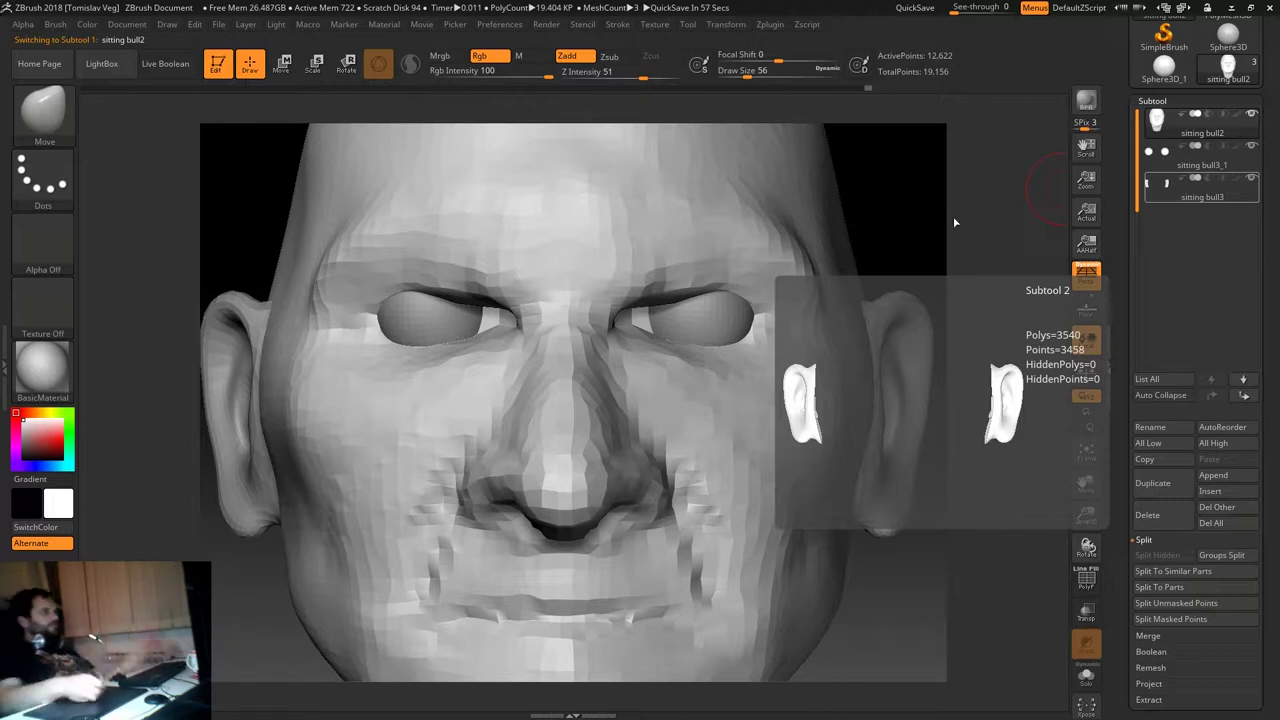
{"action": "key", "text": "f"}
{"action": "mouse_move", "coordinate": [930, 235]}
{"action": "left_mouse_down"}
{"action": "mouse_move", "coordinate": [880, 255]}
{"action": "mouse_move", "coordinate": [891, 330]}
{"action": "left_mouse_up"}
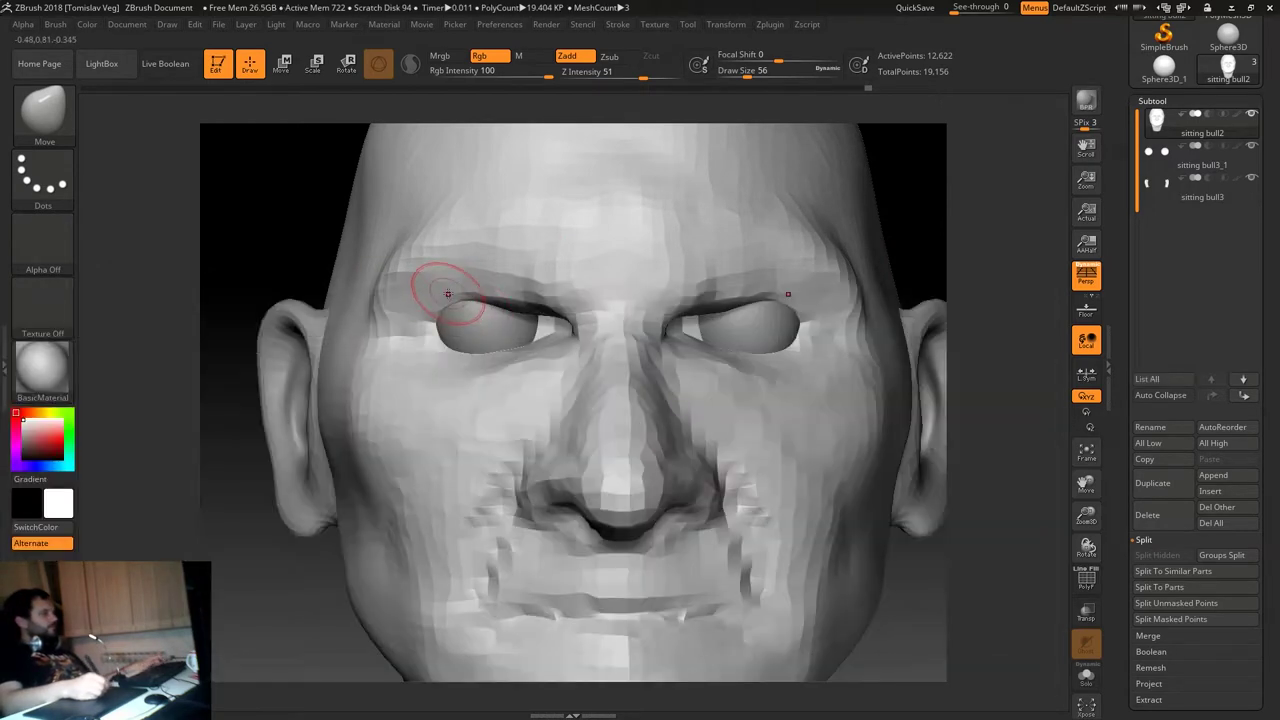
Push the brows and eyelid creases over the eyes with Move, varying size between 51 and 87.
{"action": "key", "text": "bracketright"}
{"action": "key", "text": "bracketright"}
{"action": "key", "text": "bracketright"}
{"action": "mouse_move", "coordinate": [448, 294]}
{"action": "left_mouse_down"}
{"action": "mouse_move", "coordinate": [470, 300]}
{"action": "mouse_move", "coordinate": [418, 328]}
{"action": "left_mouse_up"}
{"action": "key", "text": "bracketleft"}
{"action": "key", "text": "bracketleft"}
{"action": "key", "text": "bracketleft"}
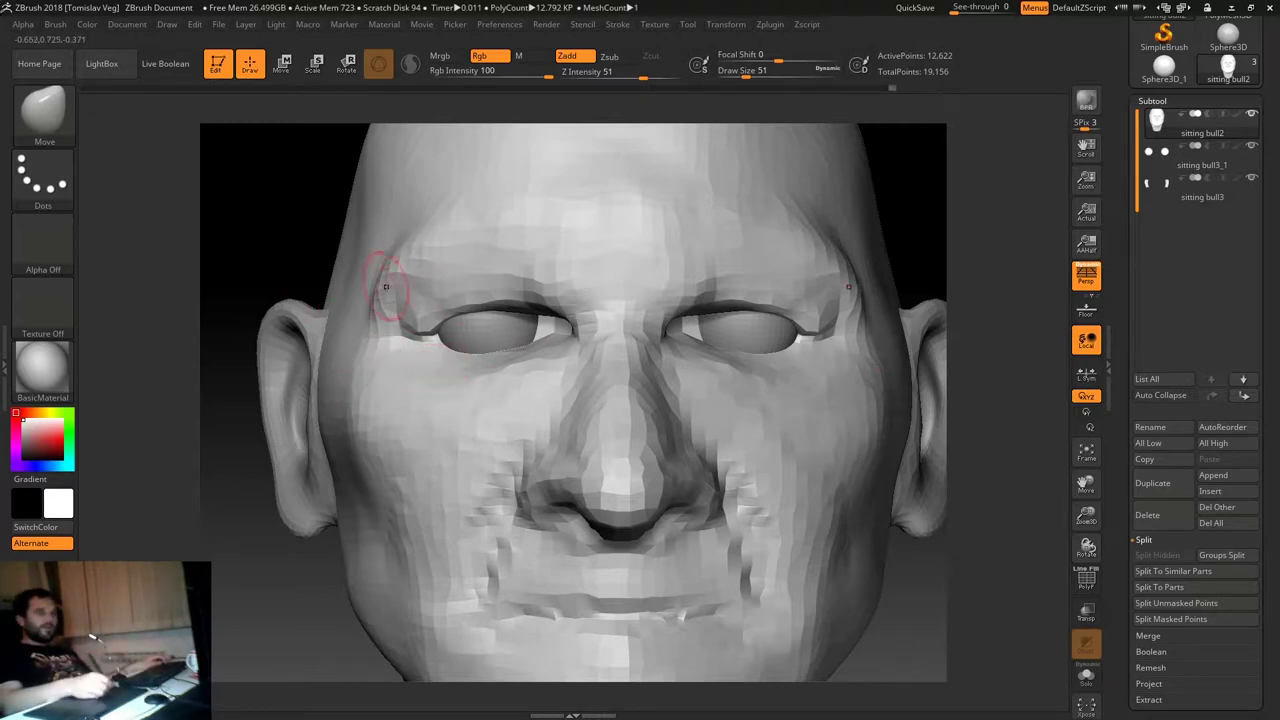
{"action": "key", "text": "bracketright"}
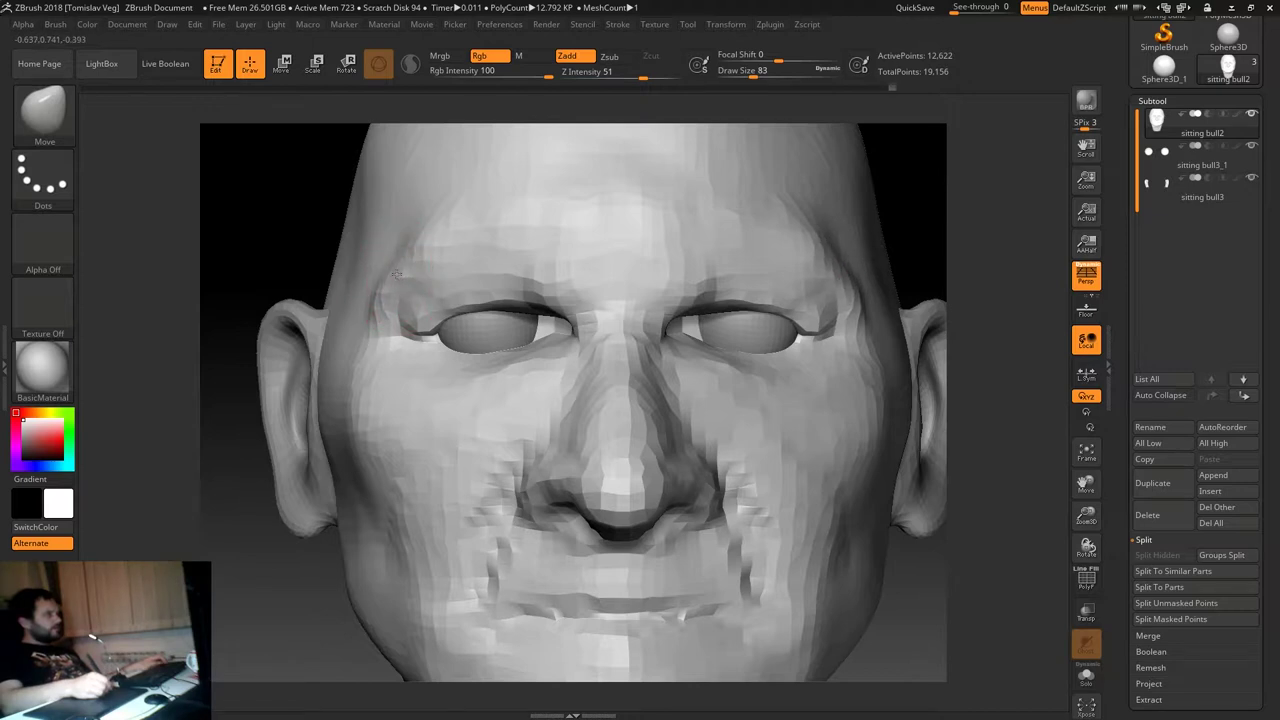
{"action": "key", "text": "s"}
{"action": "left_click_drag", "start_coordinate": [611, 254], "coordinate": [530, 286]}
{"action": "key", "text": "s"}
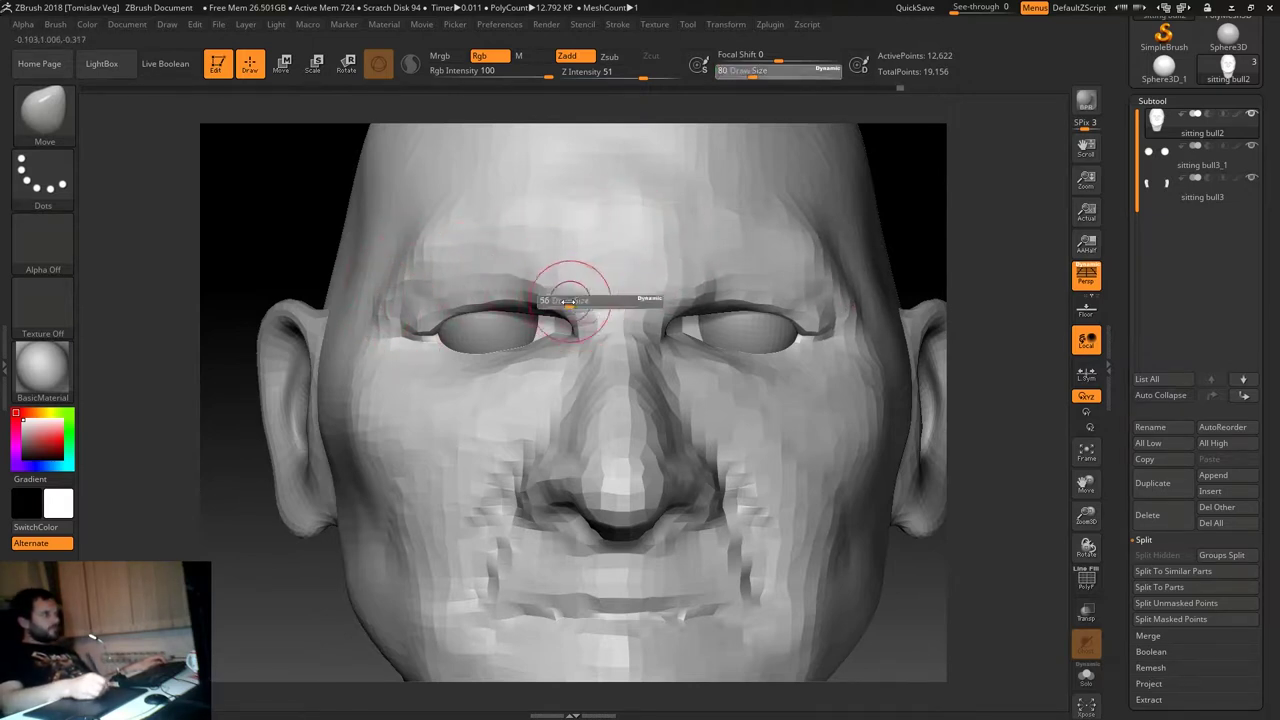
{"action": "left_click_drag", "start_coordinate": [903, 194], "coordinate": [604, 272]}
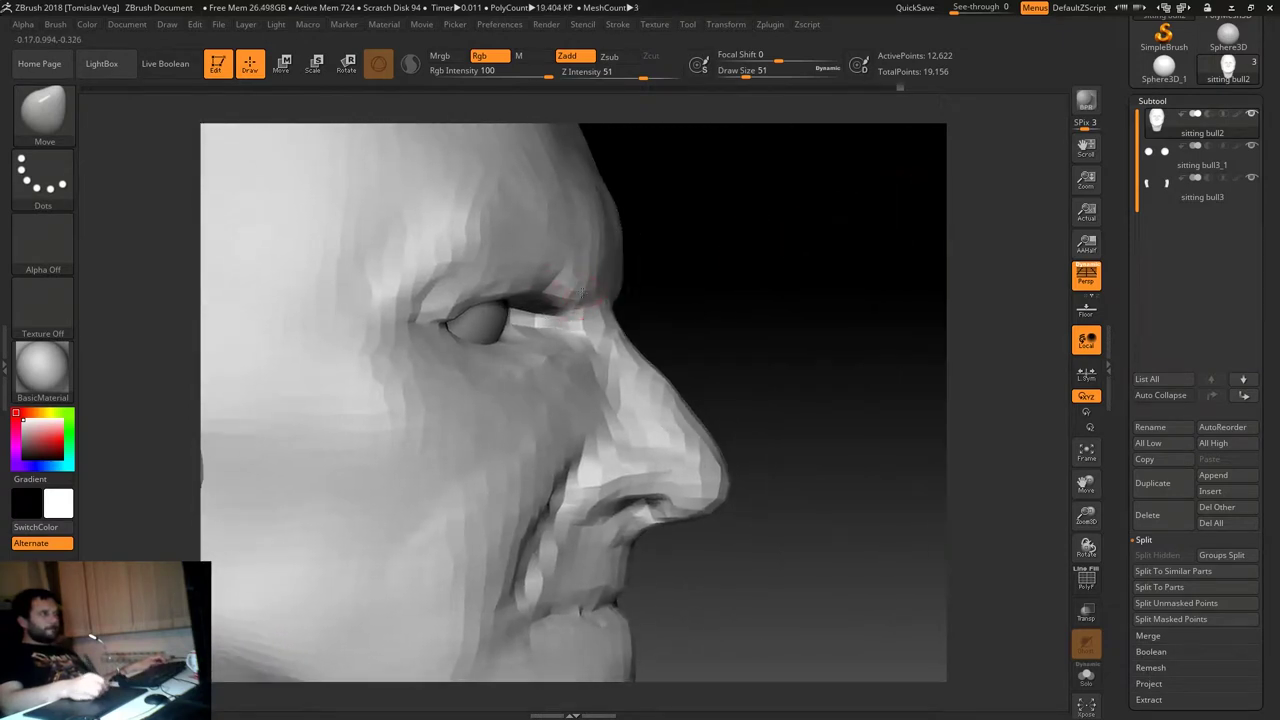
{"action": "key", "text": "s"}
{"action": "left_click_drag", "start_coordinate": [567, 340], "coordinate": [592, 340]}
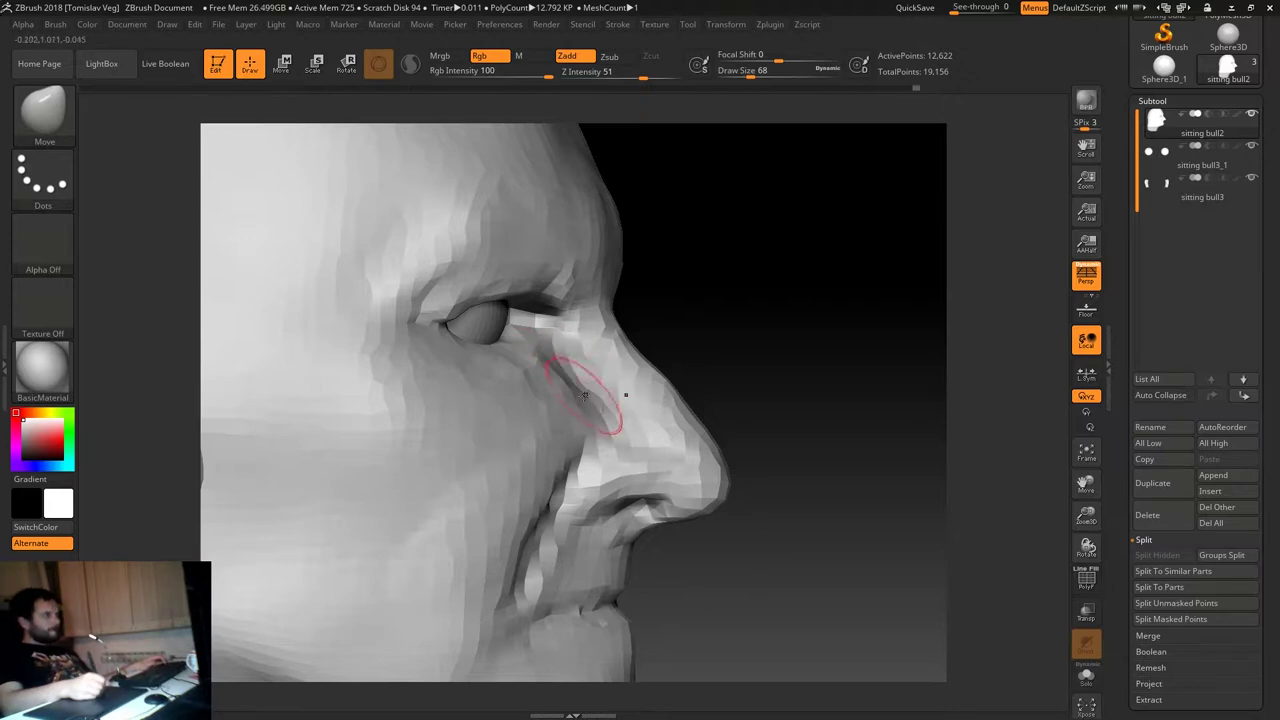
Review the face from three-quarter and front views and switch to the ClayBuildup brush.
{"action": "mouse_move", "coordinate": [677, 360]}
{"action": "left_mouse_down"}
{"action": "mouse_move", "coordinate": [771, 326]}
{"action": "mouse_move", "coordinate": [577, 368]}
{"action": "mouse_move", "coordinate": [586, 488]}
{"action": "left_mouse_up"}
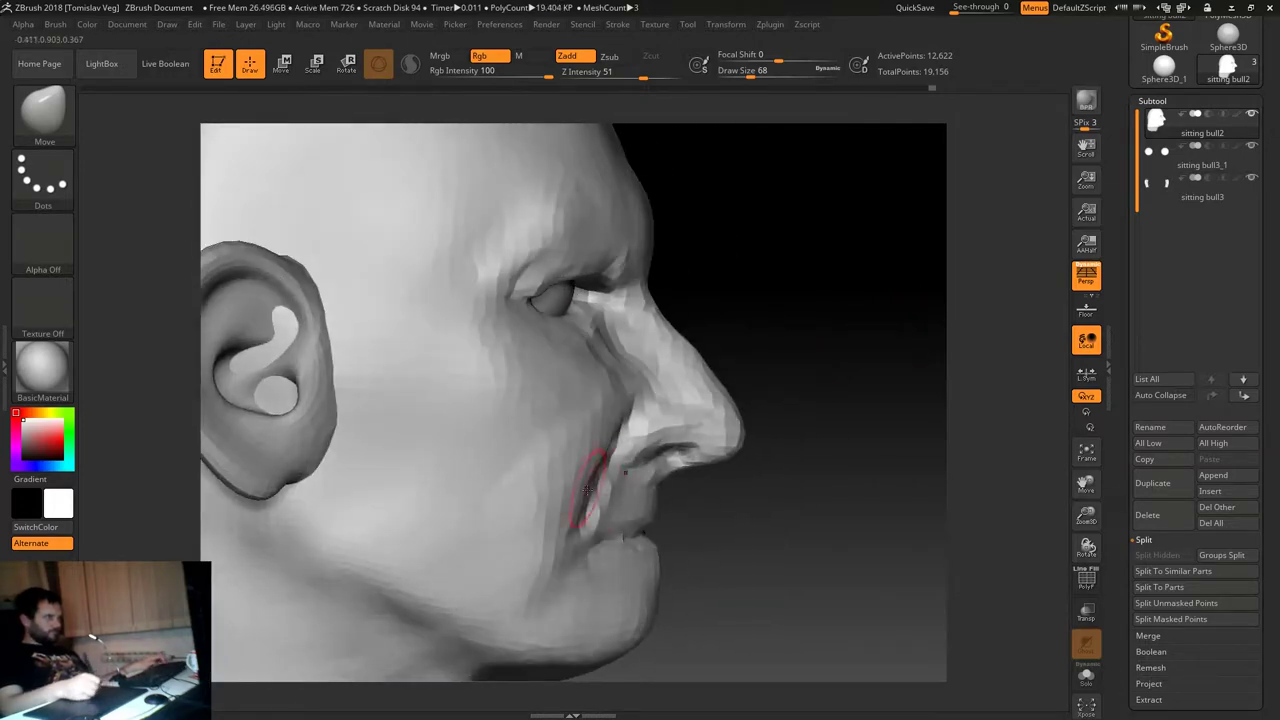
{"action": "left_click_drag", "start_coordinate": [836, 434], "coordinate": [528, 508]}
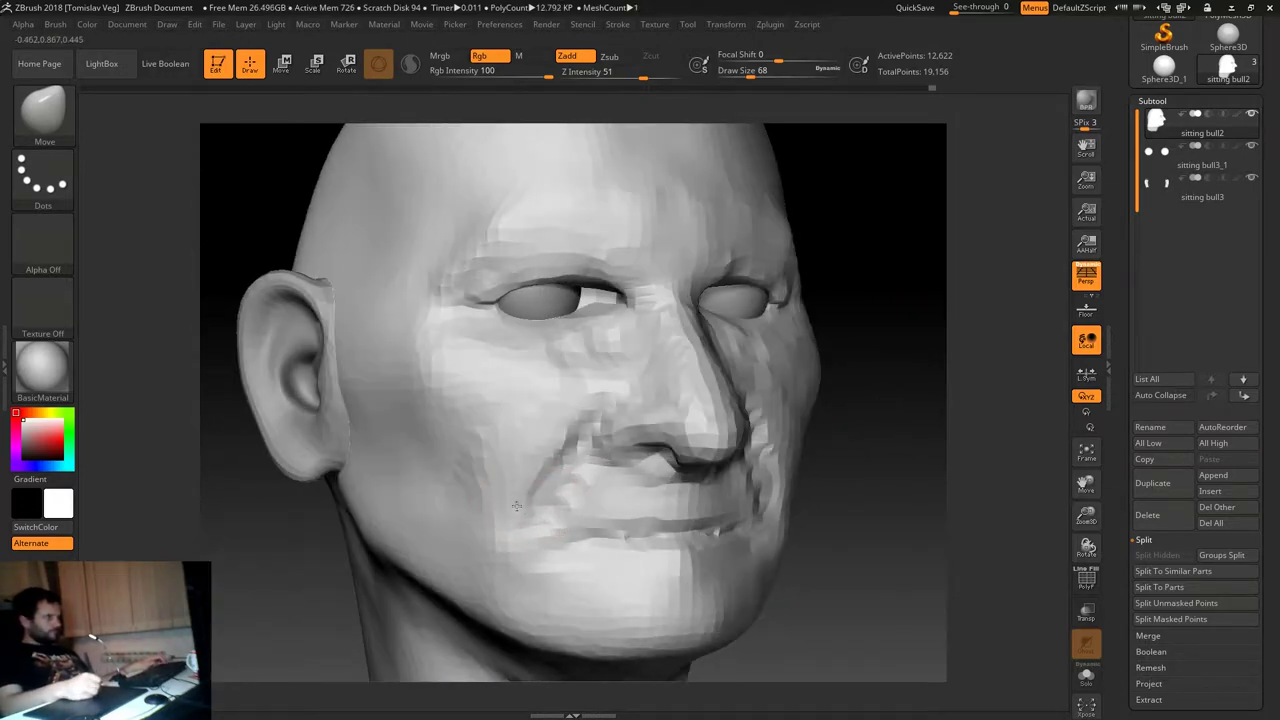
{"action": "mouse_move", "coordinate": [860, 430]}
{"action": "left_mouse_down"}
{"action": "mouse_move", "coordinate": [832, 409]}
{"action": "mouse_move", "coordinate": [770, 440]}
{"action": "mouse_move", "coordinate": [402, 450]}
{"action": "left_mouse_up"}
{"action": "key", "text": "b"}
{"action": "key", "text": "c"}
{"action": "key", "text": "b"}
{"action": "scroll", "coordinate": [600, 457], "scroll_direction": "up", "scroll_amount": 2}
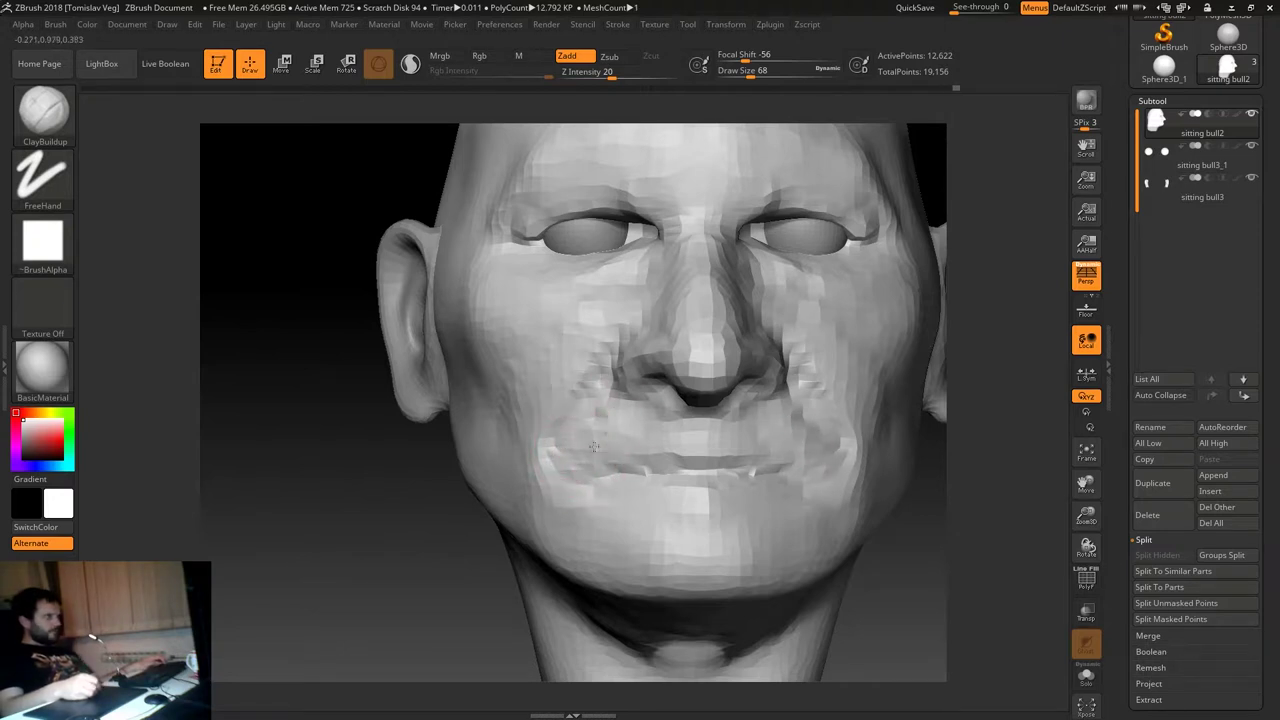
Inspect the face from three-quarter and side angles, adjusting brush size between 54 and 90.
{"action": "mouse_move", "coordinate": [551, 486]}
{"action": "left_mouse_down"}
{"action": "mouse_move", "coordinate": [371, 500]}
{"action": "mouse_move", "coordinate": [343, 537]}
{"action": "mouse_move", "coordinate": [560, 489]}
{"action": "left_mouse_up"}
{"action": "key", "text": "bracketleft"}
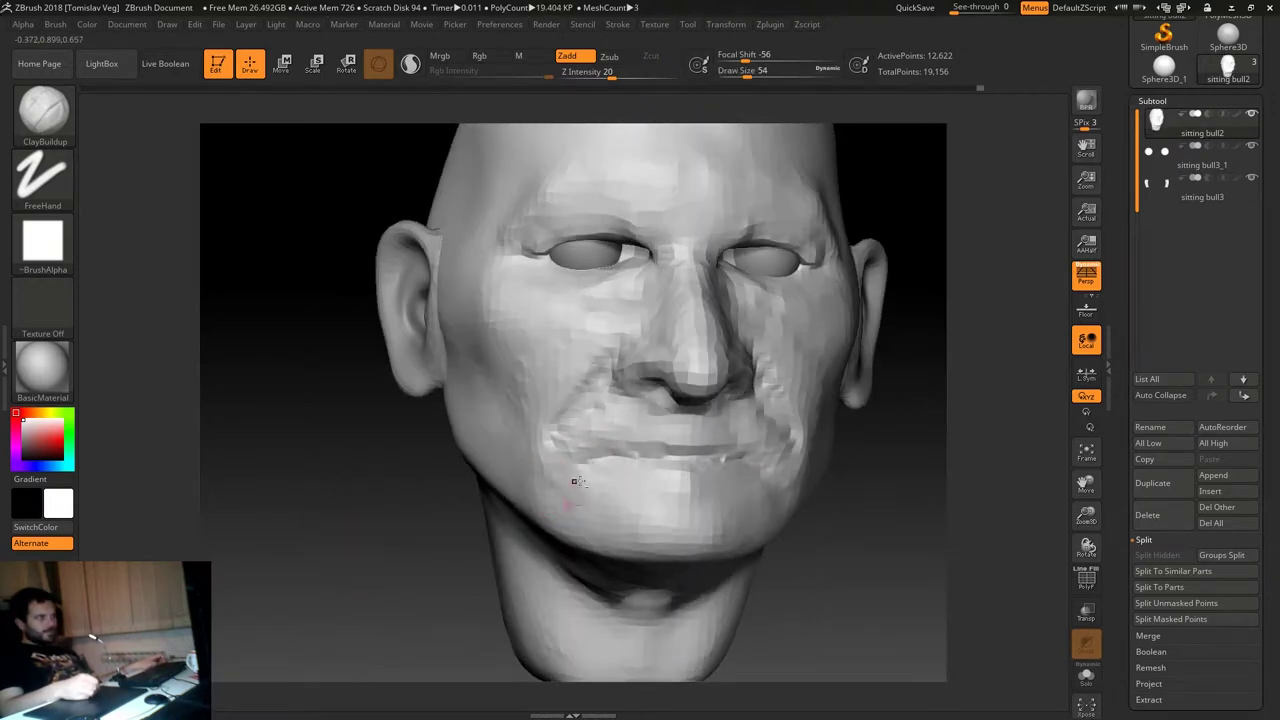
{"action": "mouse_move", "coordinate": [470, 505]}
{"action": "left_mouse_down"}
{"action": "mouse_move", "coordinate": [386, 526]}
{"action": "mouse_move", "coordinate": [420, 519]}
{"action": "left_mouse_up"}
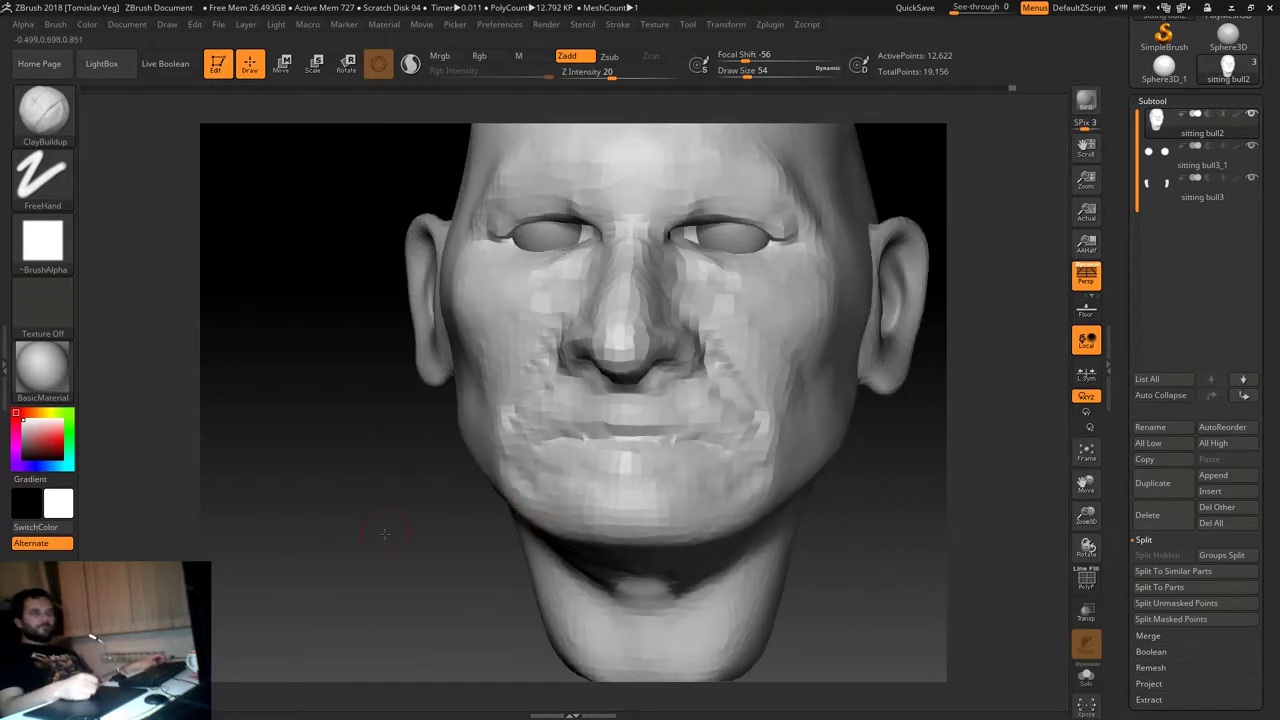
{"action": "mouse_move", "coordinate": [386, 533]}
{"action": "left_mouse_down"}
{"action": "mouse_move", "coordinate": [400, 551]}
{"action": "mouse_move", "coordinate": [320, 578]}
{"action": "mouse_move", "coordinate": [309, 557]}
{"action": "mouse_move", "coordinate": [391, 503]}
{"action": "left_mouse_up"}
{"action": "key", "text": "bracketright"}
{"action": "key", "text": "bracketright"}
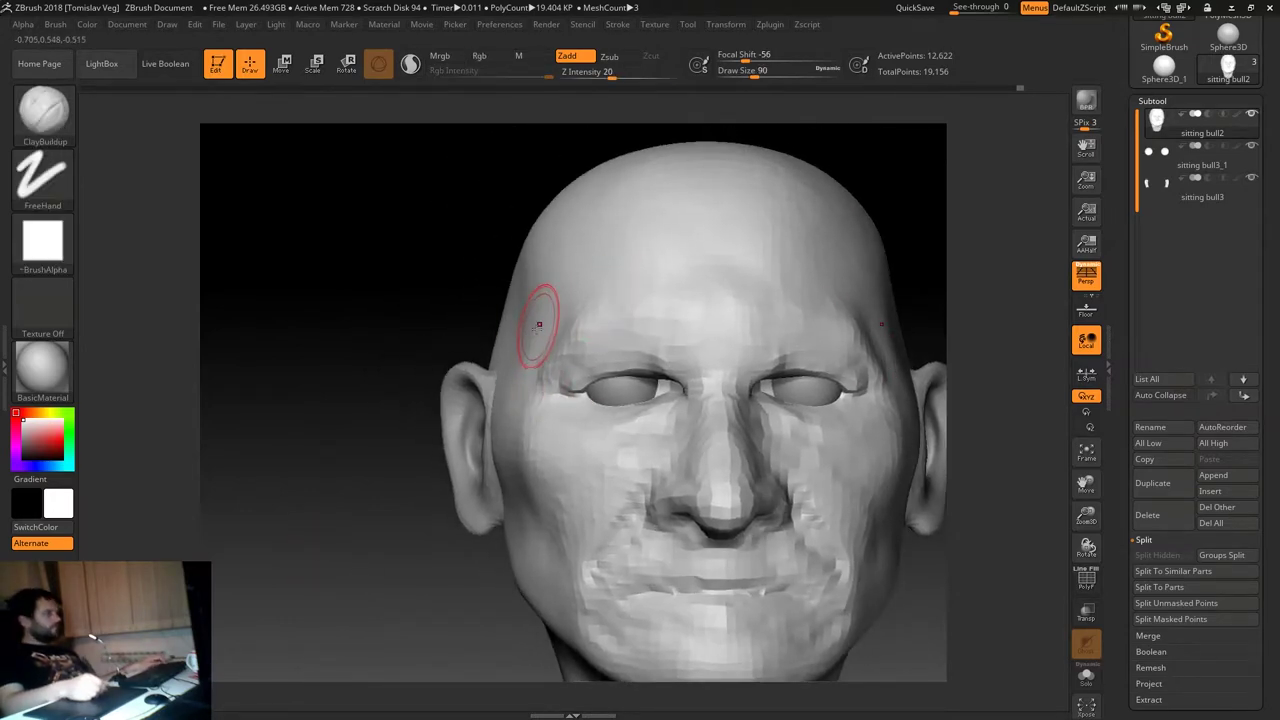
Select the Move brush and set its draw size to 112.
{"action": "key", "text": "b"}
{"action": "key", "text": "m"}
{"action": "key", "text": "v"}
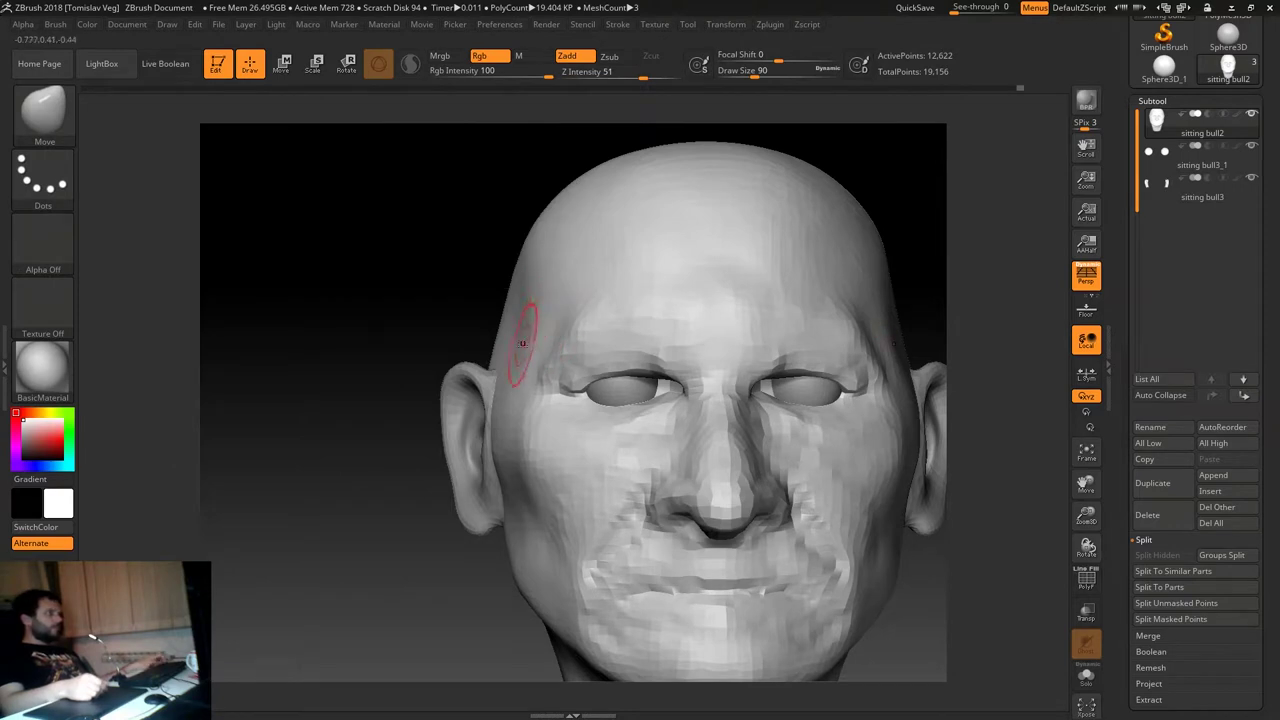
{"action": "key", "text": "s"}
{"action": "left_click_drag", "start_coordinate": [500, 345], "coordinate": [528, 348]}
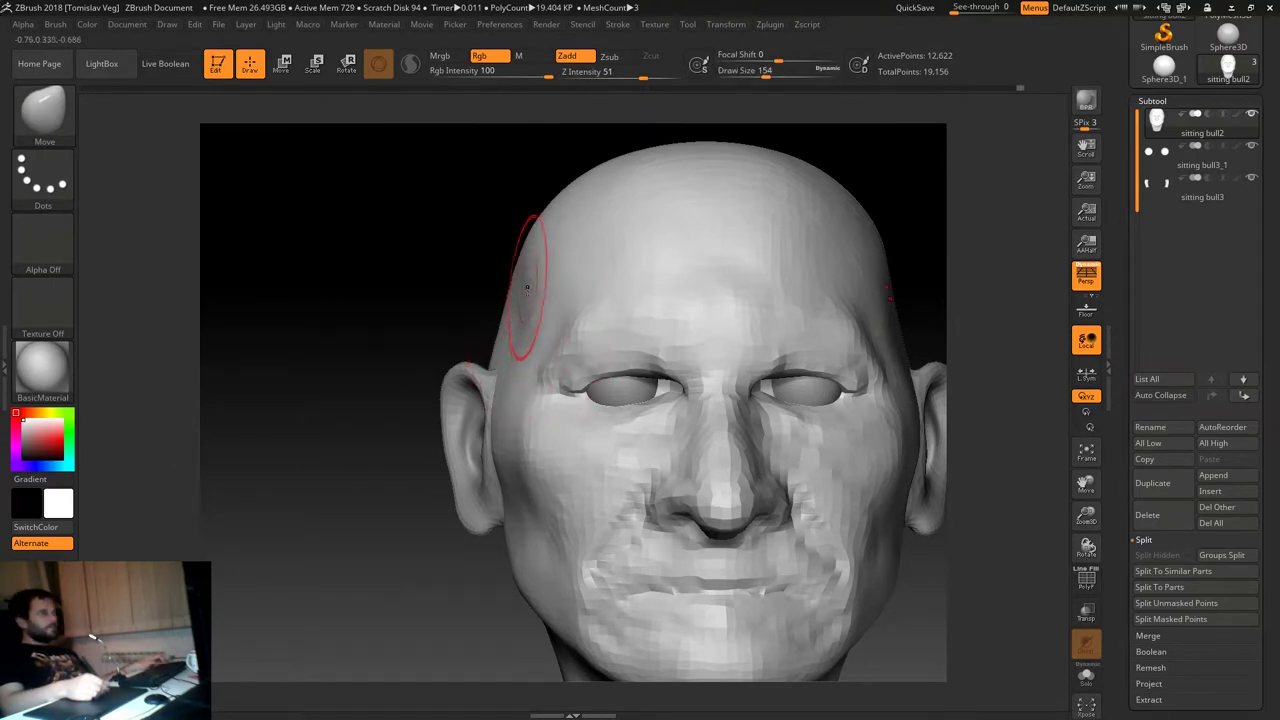
{"action": "key", "text": "s"}
{"action": "left_click_drag", "start_coordinate": [555, 302], "coordinate": [540, 302]}
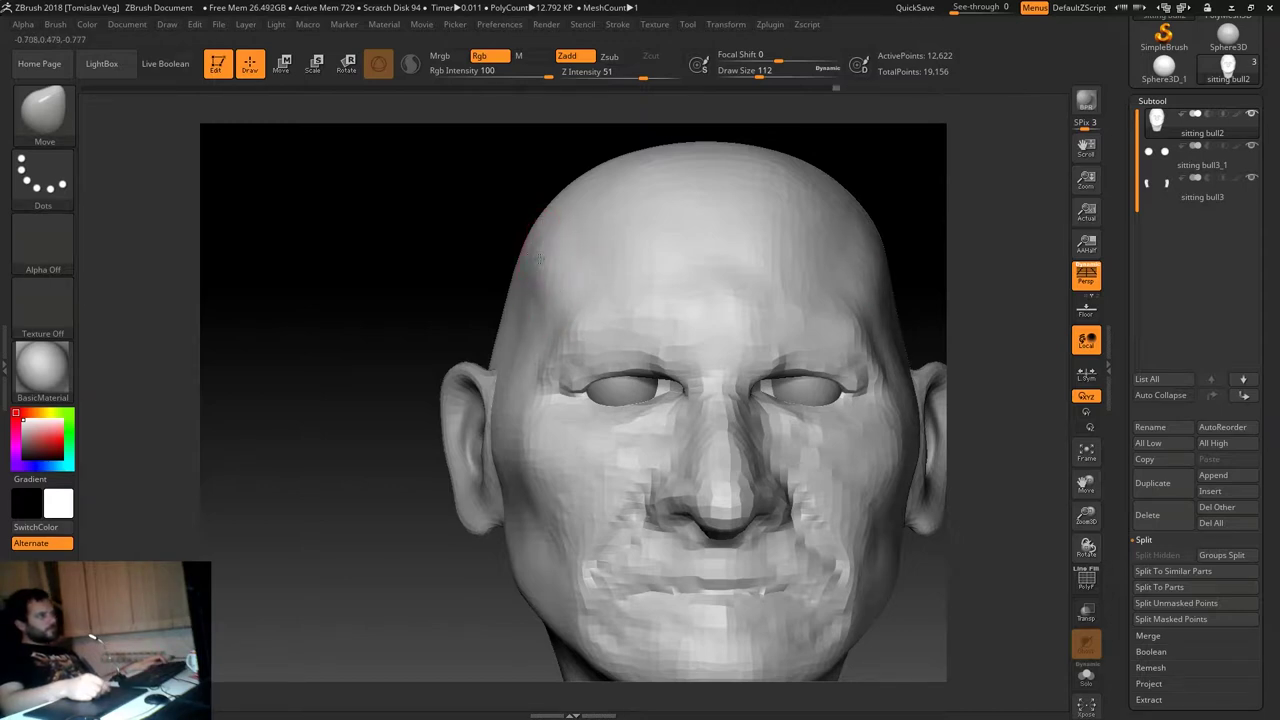
Enlarge the brush to 140 and smooth the forehead, checking it from three-quarter views.
{"action": "key", "text": "s"}
{"action": "left_click_drag", "start_coordinate": [554, 277], "coordinate": [530, 245]}
{"action": "key", "text": "s"}
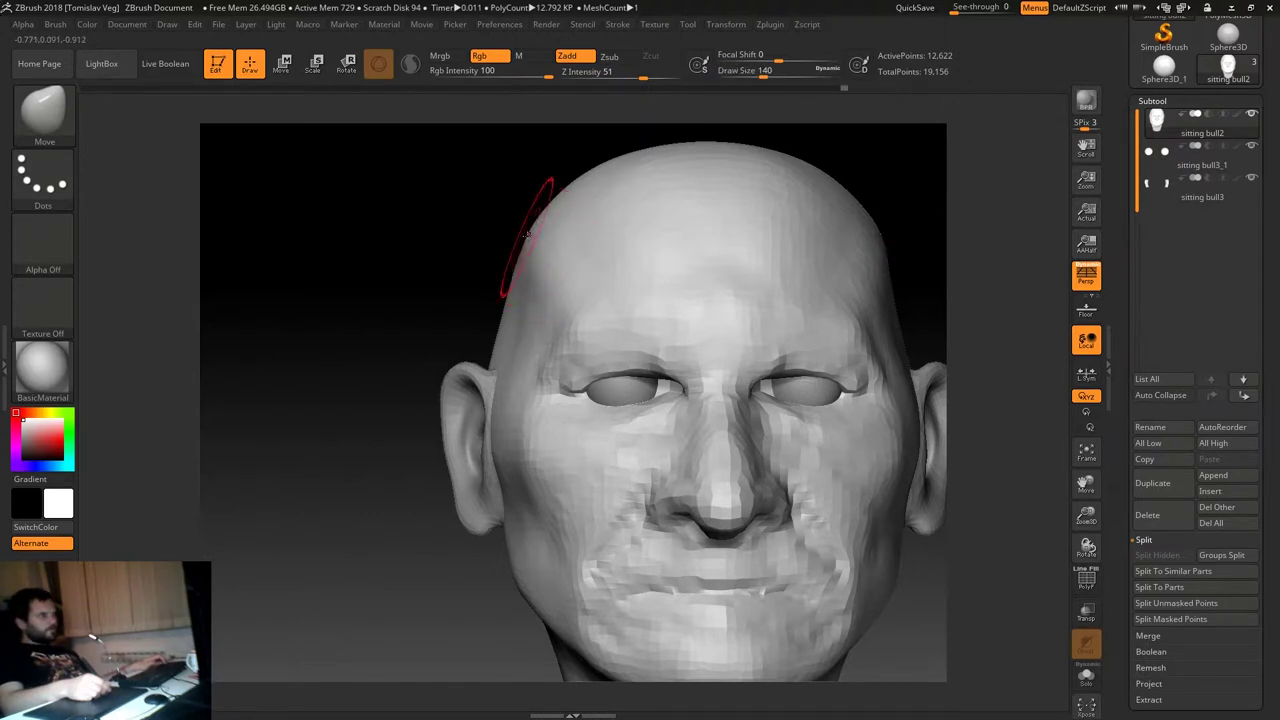
{"action": "mouse_move", "coordinate": [346, 347]}
{"action": "left_mouse_down"}
{"action": "mouse_move", "coordinate": [323, 323]}
{"action": "mouse_move", "coordinate": [380, 306]}
{"action": "left_mouse_up"}
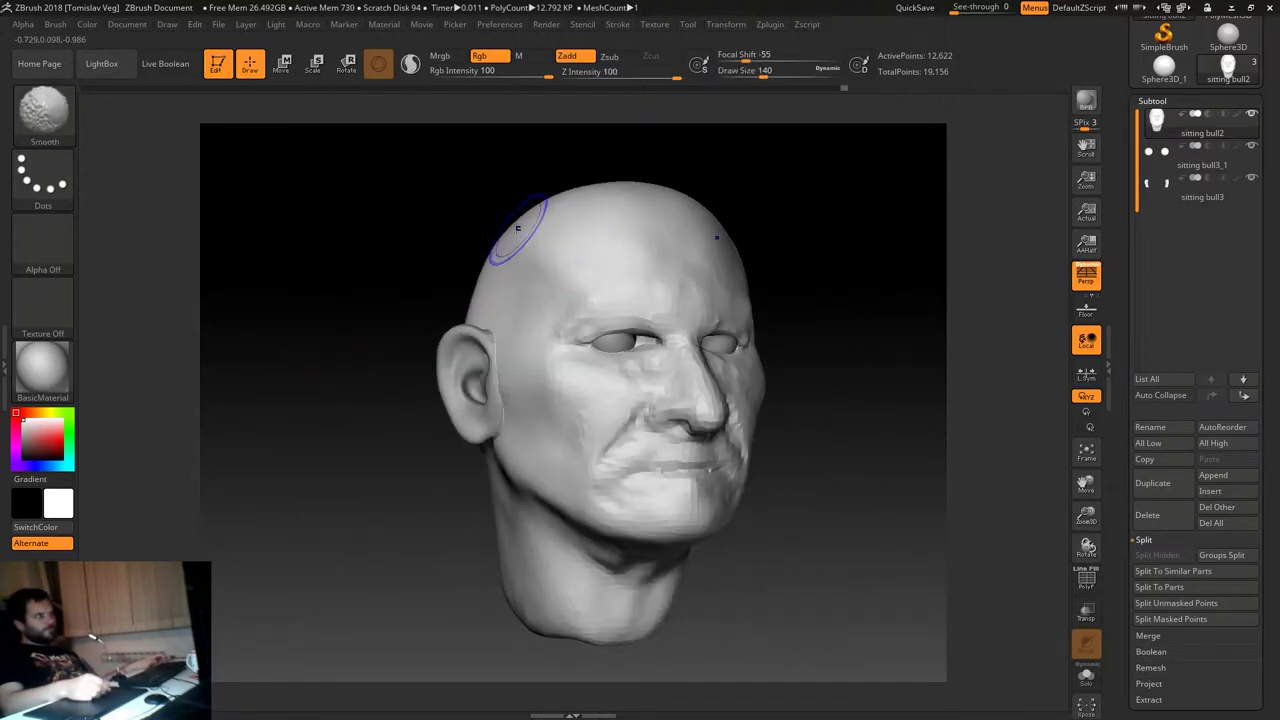
{"action": "mouse_move", "coordinate": [580, 270]}
{"action": "left_mouse_down", "text": "shift"}
{"action": "mouse_move", "coordinate": [763, 214]}
{"action": "mouse_move", "coordinate": [831, 240]}
{"action": "mouse_move", "coordinate": [599, 308]}
{"action": "left_mouse_up", "text": "shift"}
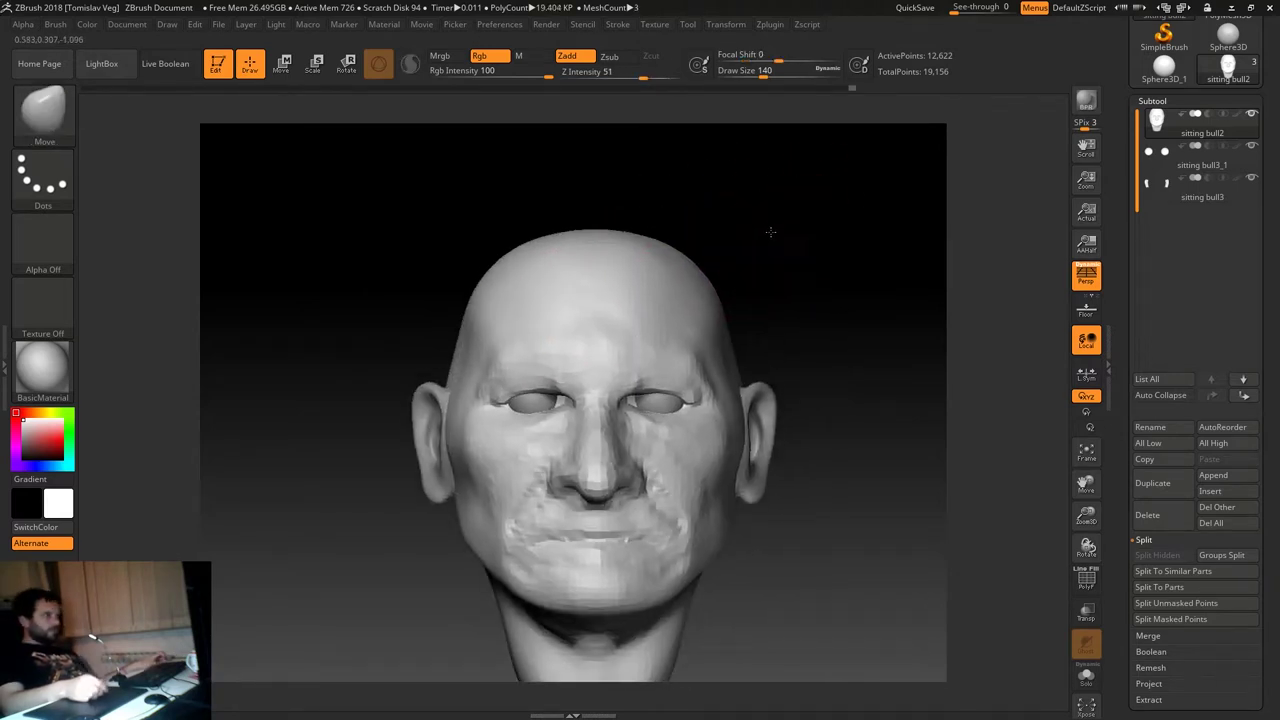
{"action": "left_click_drag", "start_coordinate": [766, 229], "coordinate": [610, 252], "text": "alt"}
{"action": "mouse_move", "coordinate": [817, 208]}
{"action": "left_mouse_down"}
{"action": "mouse_move", "coordinate": [810, 180]}
{"action": "mouse_move", "coordinate": [843, 209]}
{"action": "mouse_move", "coordinate": [491, 257]}
{"action": "mouse_move", "coordinate": [790, 253]}
{"action": "mouse_move", "coordinate": [786, 237]}
{"action": "mouse_move", "coordinate": [866, 163]}
{"action": "mouse_move", "coordinate": [903, 277]}
{"action": "mouse_move", "coordinate": [902, 355]}
{"action": "mouse_move", "coordinate": [904, 165]}
{"action": "left_mouse_up"}
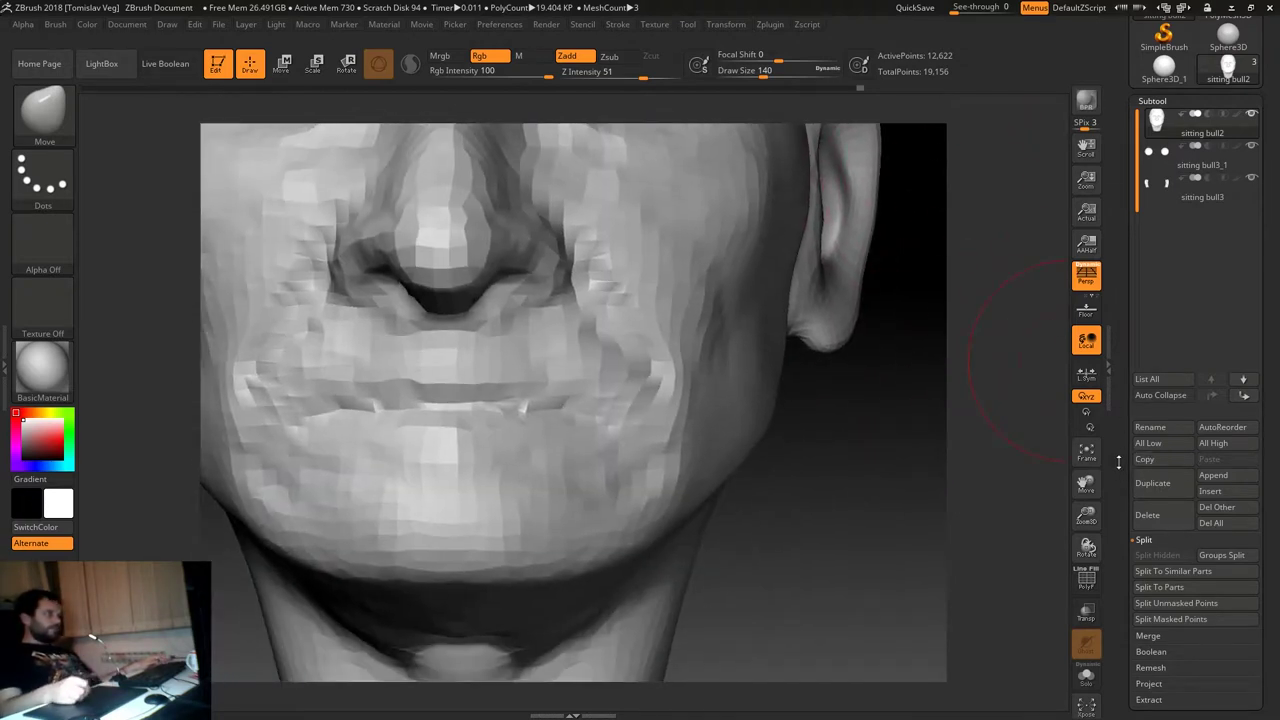
{"action": "scroll", "coordinate": [1171, 412], "scroll_direction": "down", "scroll_amount": 5}
Set DynaMesh resolution to 104 and remesh the head to 43,429 points.
{"action": "left_click", "coordinate": [1160, 364]}
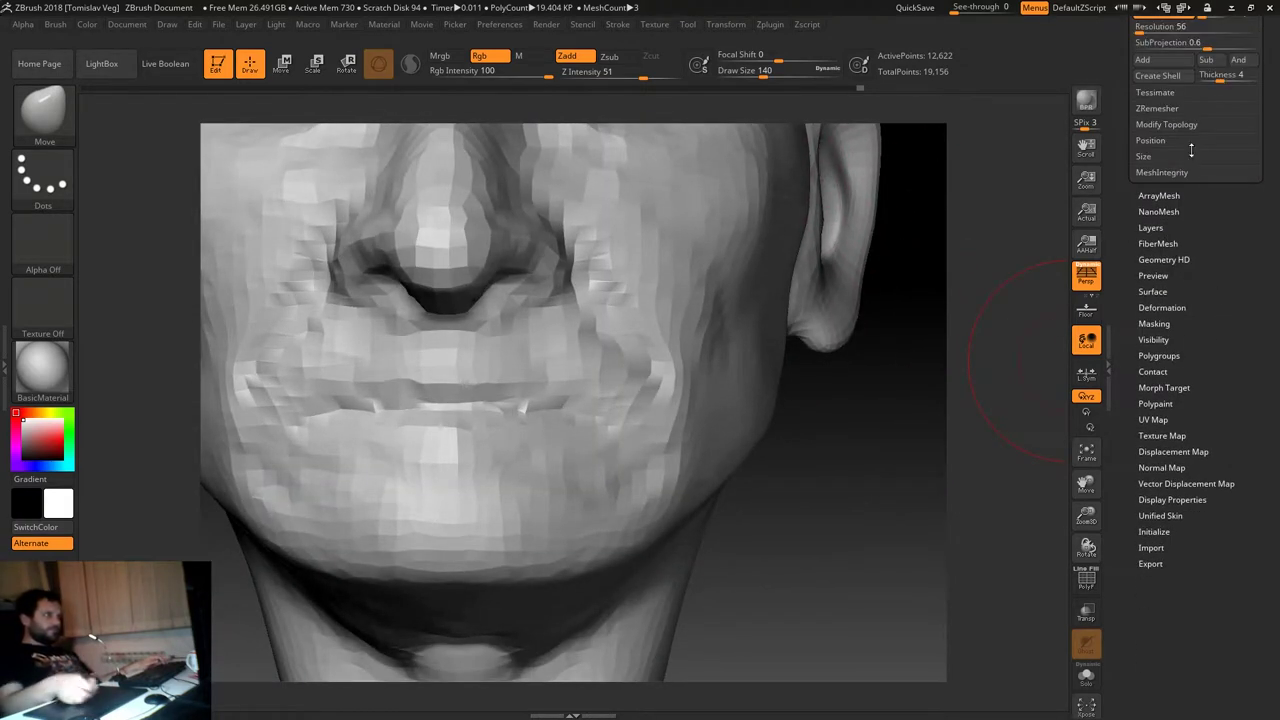
{"action": "left_click", "coordinate": [1140, 28]}
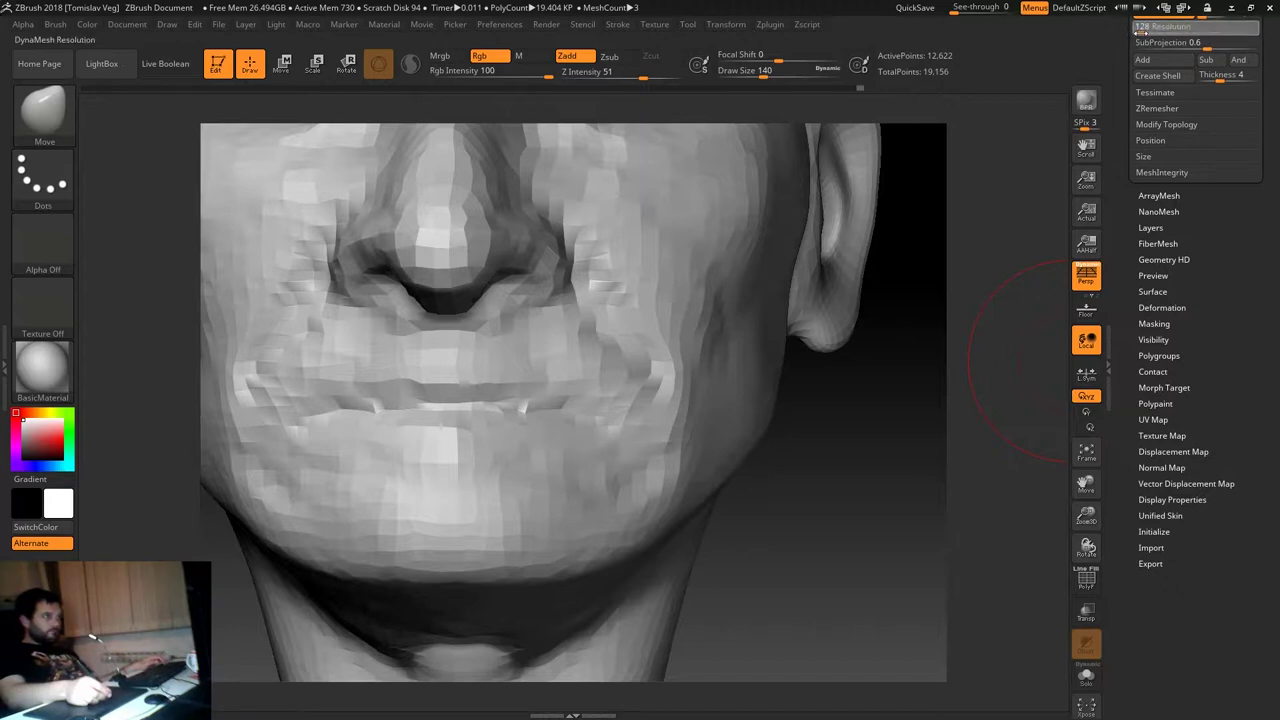
{"action": "key", "text": "BackSpace"}
{"action": "key", "text": "BackSpace"}
{"action": "key", "text": "BackSpace"}
{"action": "type", "text": "80"}
{"action": "left_click", "coordinate": [1140, 43]}
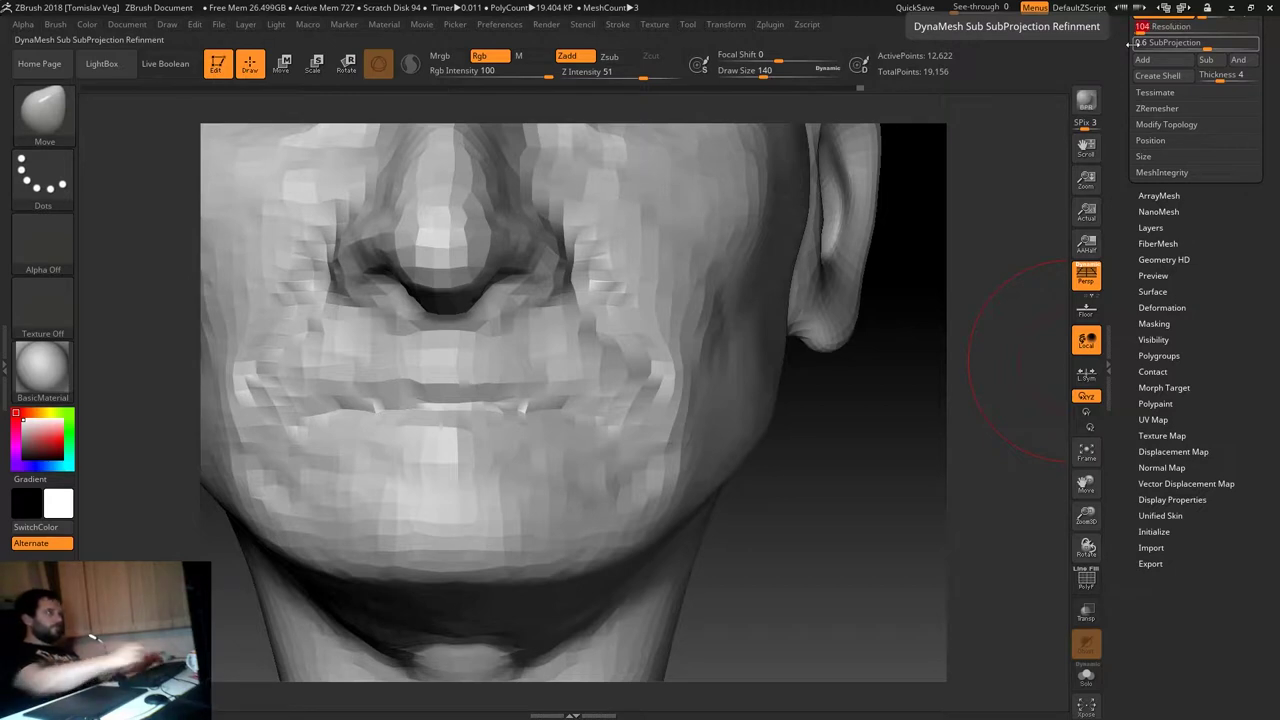
{"action": "key", "text": "Return"}
{"action": "mouse_move", "coordinate": [900, 440]}
{"action": "left_mouse_down", "text": "ctrl"}
{"action": "mouse_move", "coordinate": [928, 453]}
{"action": "mouse_move", "coordinate": [877, 394]}
{"action": "mouse_move", "coordinate": [992, 369]}
{"action": "left_mouse_up", "text": "ctrl"}
{"action": "left_click", "coordinate": [1087, 452]}
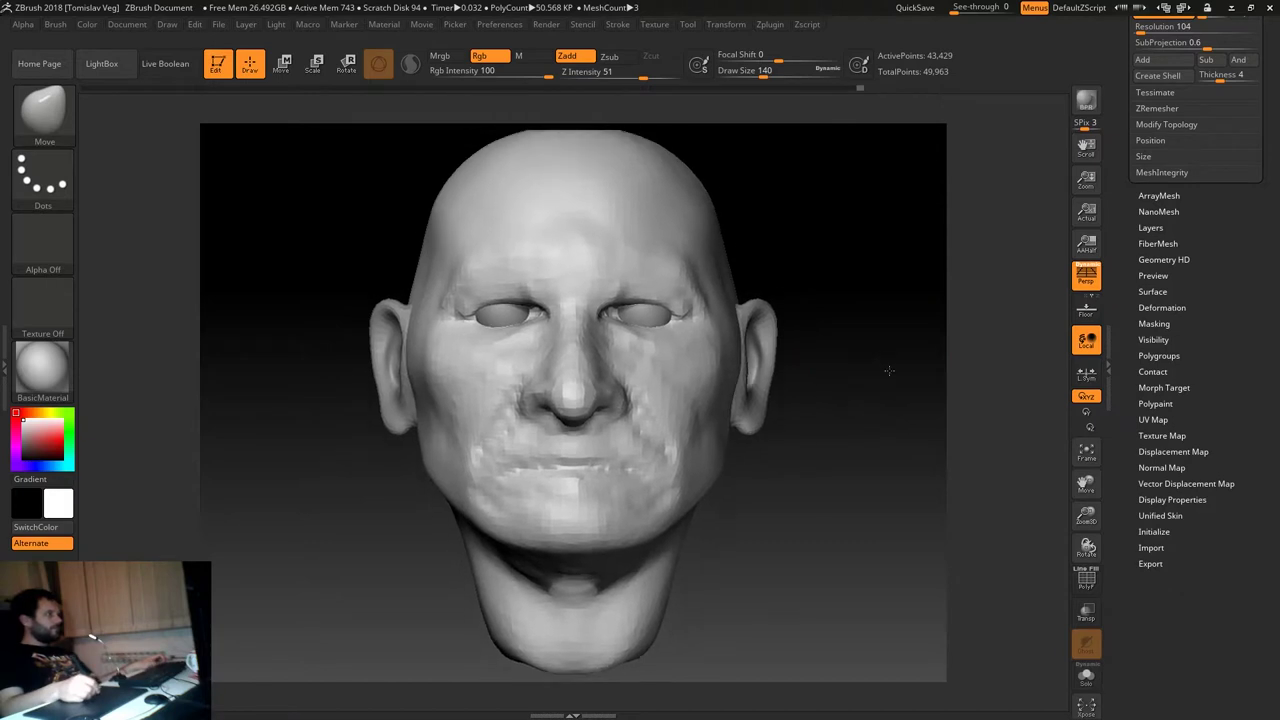
Deepen the creases beside the nostrils and reshape the nose sides with a small Move brush.
{"action": "left_click_drag", "start_coordinate": [1006, 423], "coordinate": [943, 428], "text": "alt"}
{"action": "key", "text": "bracketleft"}
{"action": "key", "text": "bracketleft"}
{"action": "left_click_drag", "start_coordinate": [476, 434], "coordinate": [502, 433]}
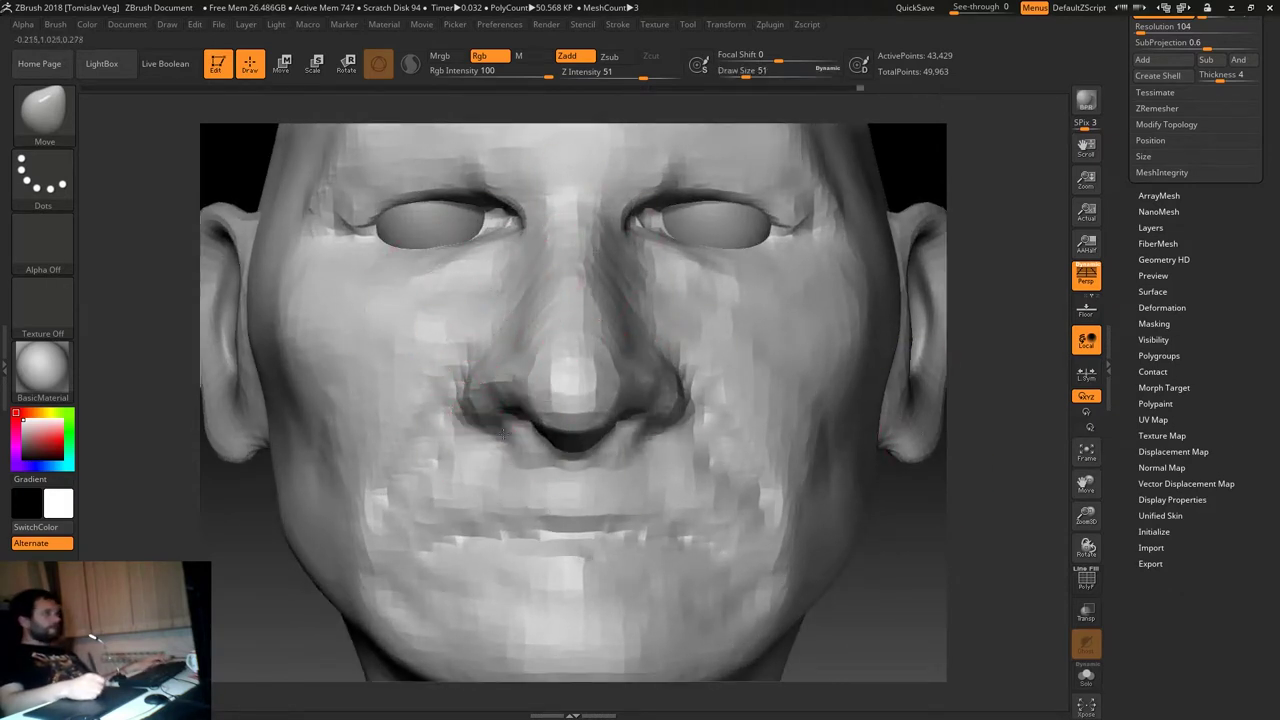
{"action": "key", "text": "bracketleft"}
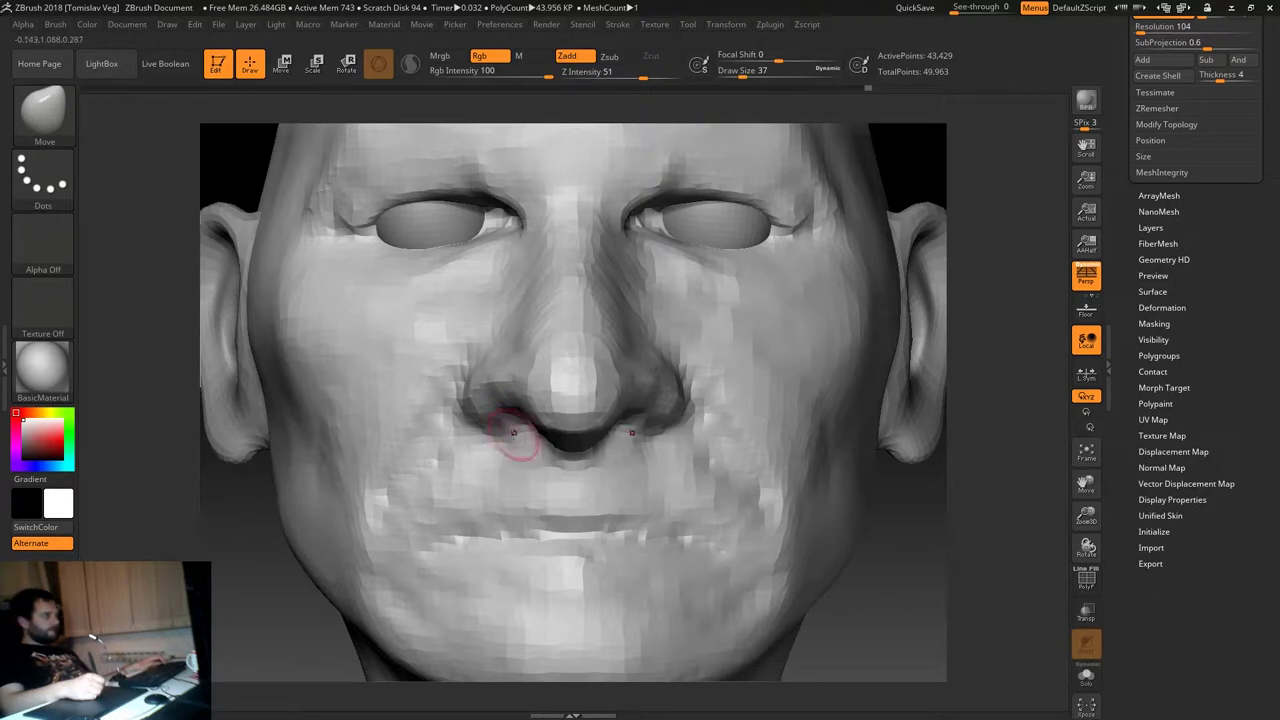
{"action": "left_click_drag", "start_coordinate": [500, 423], "coordinate": [515, 422]}
{"action": "key", "text": "bracketright"}
{"action": "key", "text": "bracketright"}
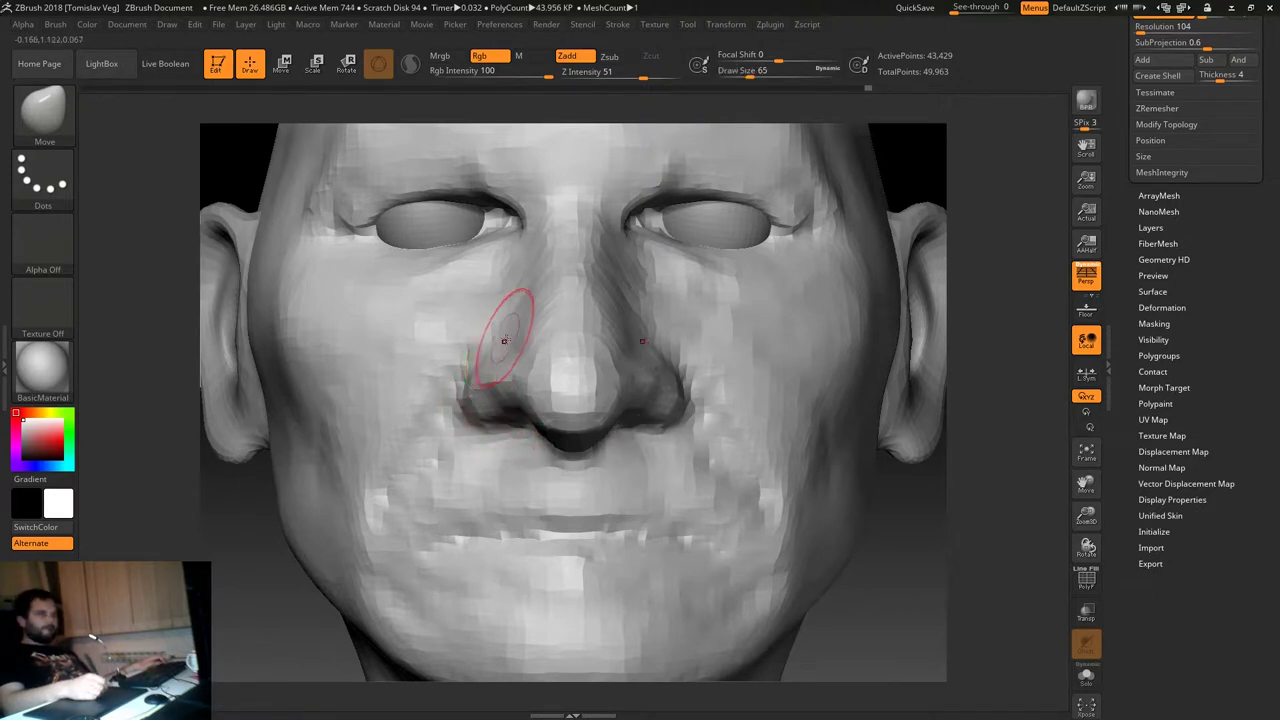
{"action": "key", "text": "bracketleft"}
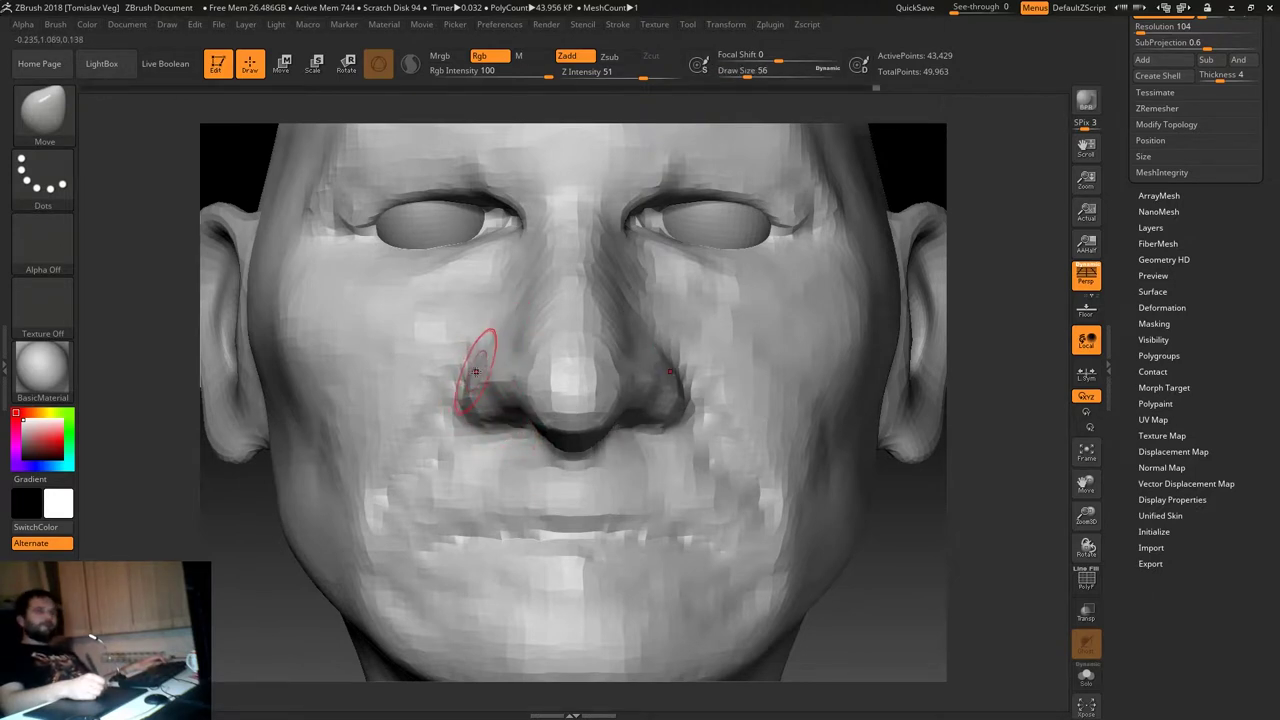
{"action": "key", "text": "bracketleft"}
{"action": "key", "text": "bracketleft"}
{"action": "key", "text": "bracketleft"}
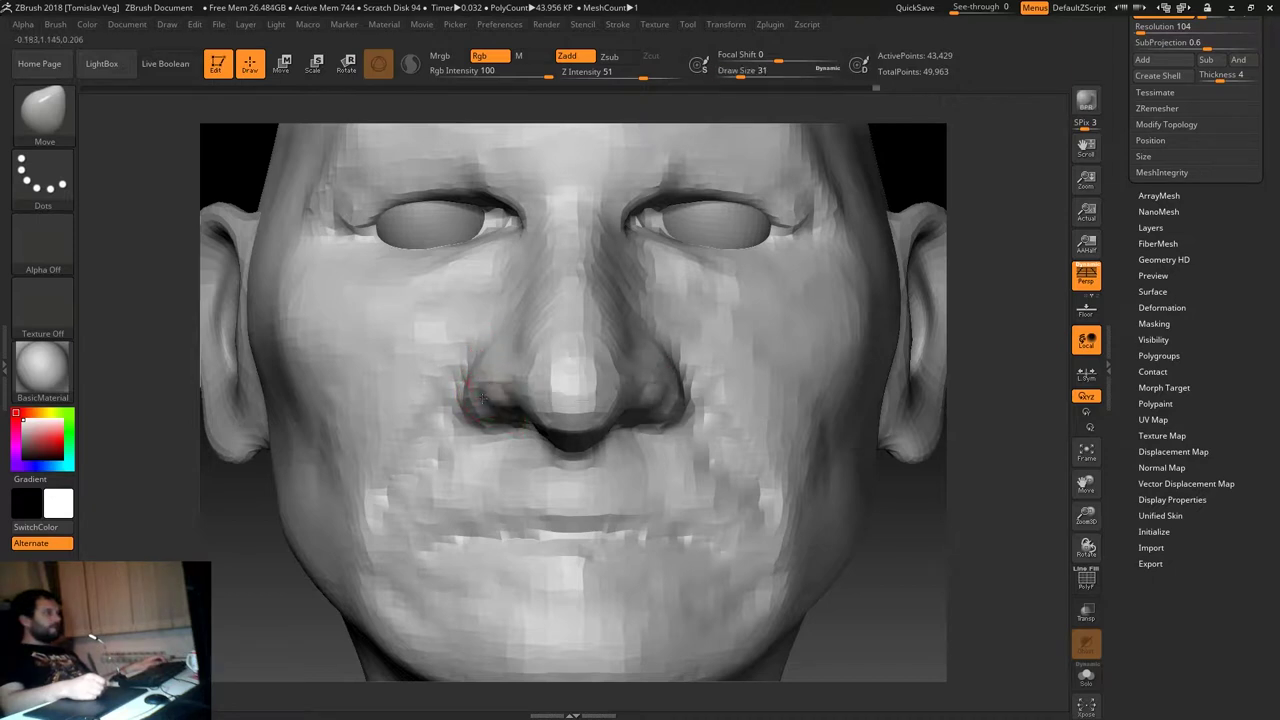
{"action": "key", "text": "bracketright"}
{"action": "key", "text": "bracketright"}
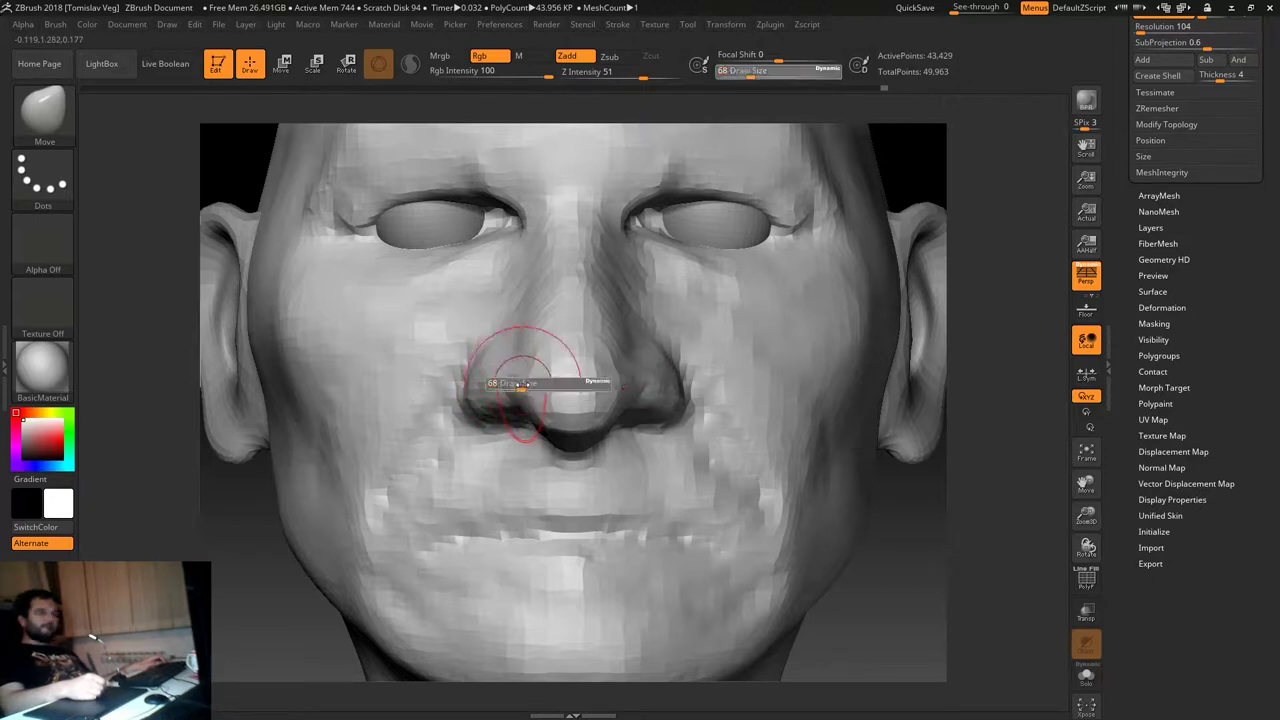
{"action": "key", "text": "bracketleft"}
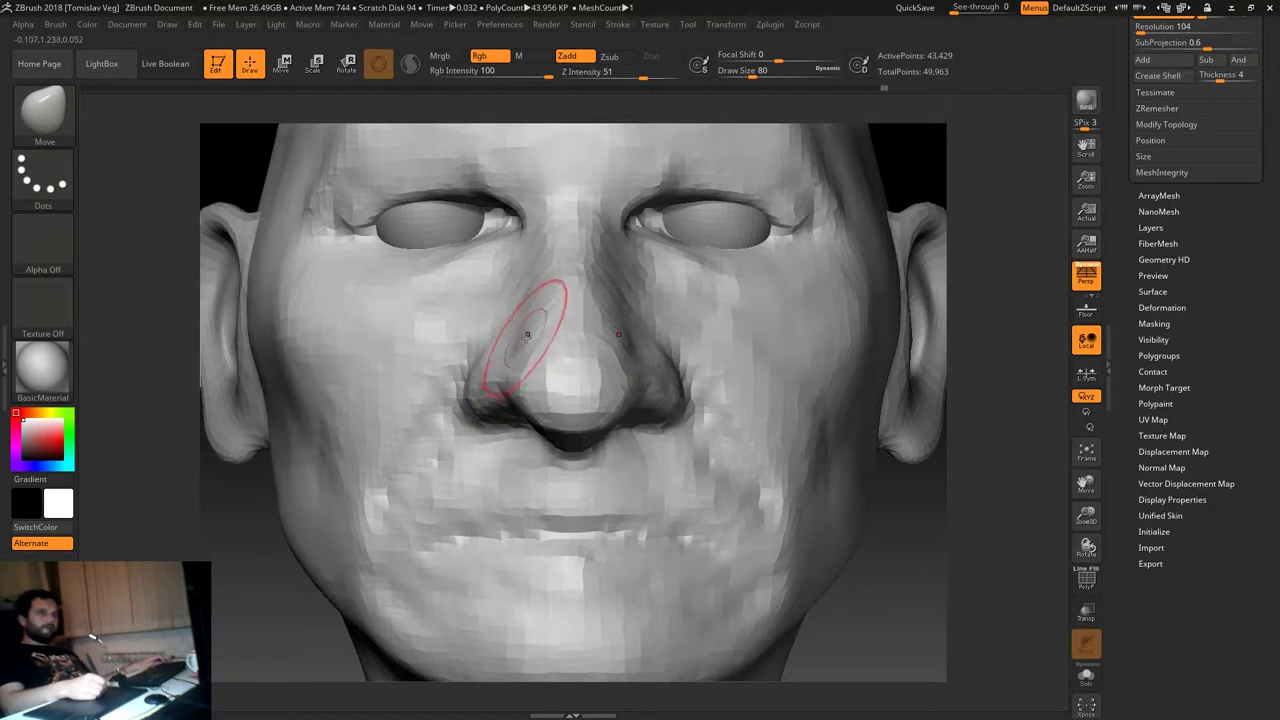
{"action": "key", "text": "bracketleft"}
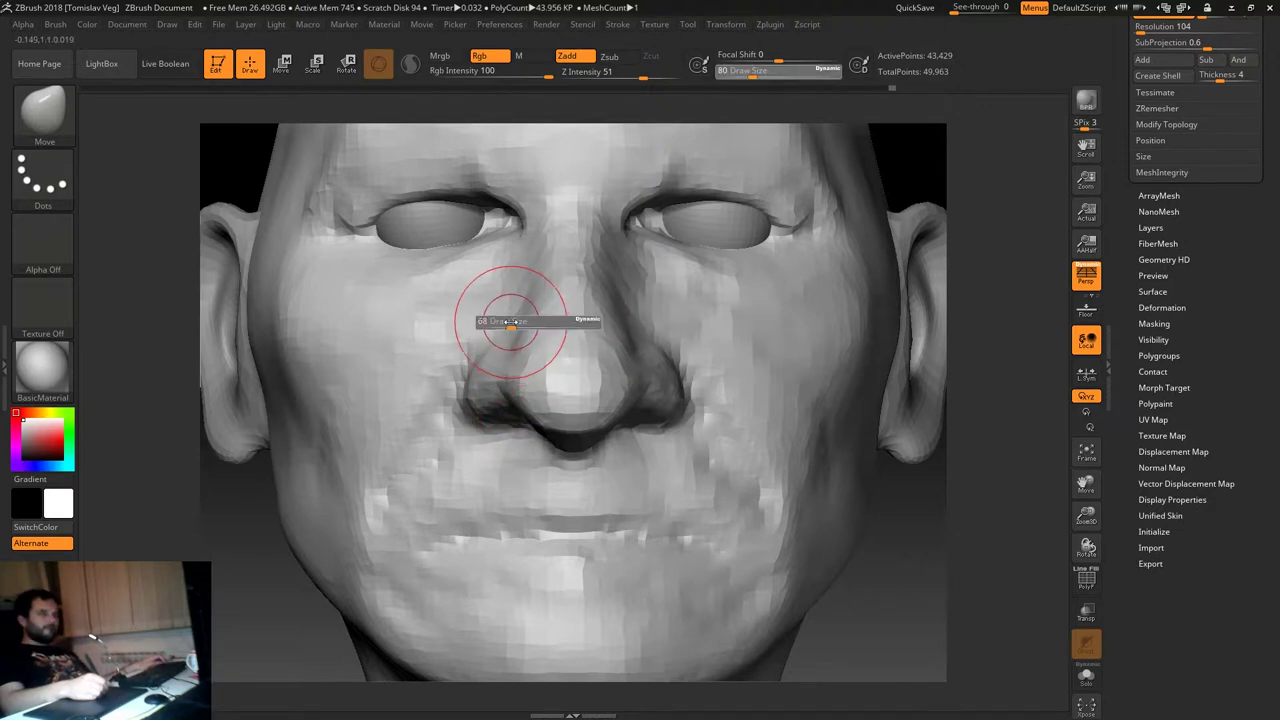
{"action": "key", "text": "bracketright"}
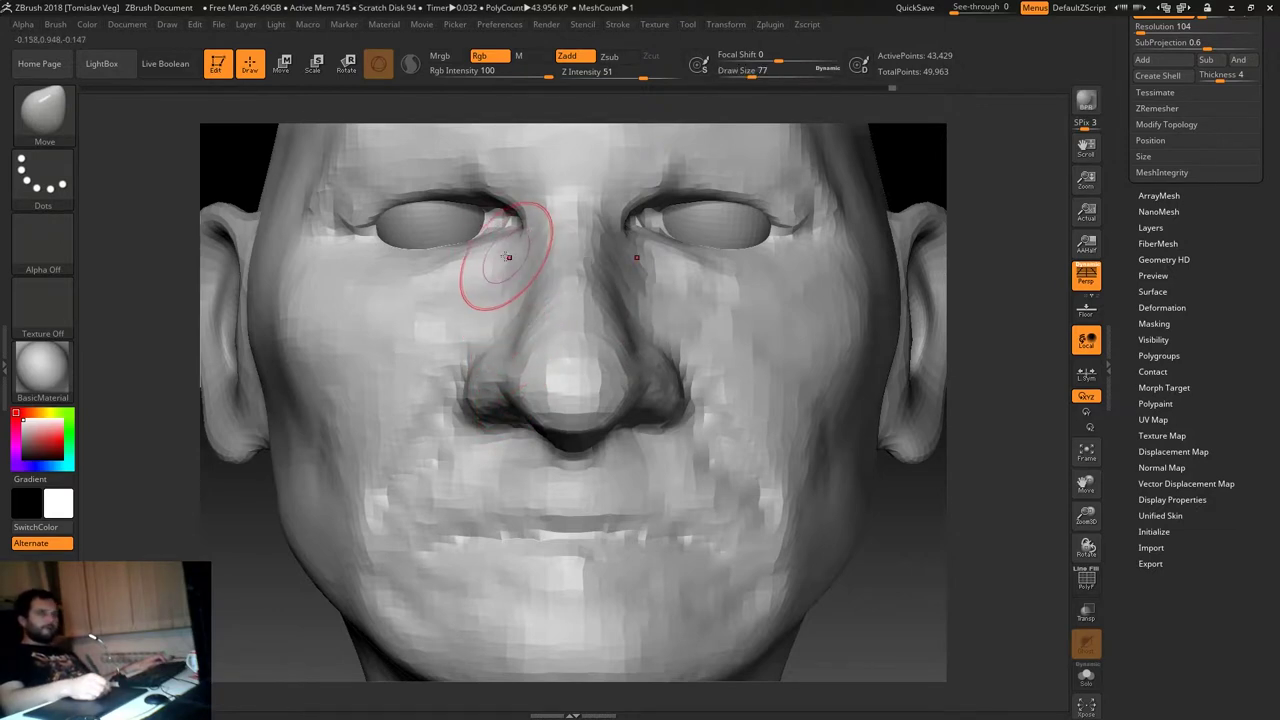
{"action": "key", "text": "bracketleft"}
{"action": "key", "text": "bracketleft"}
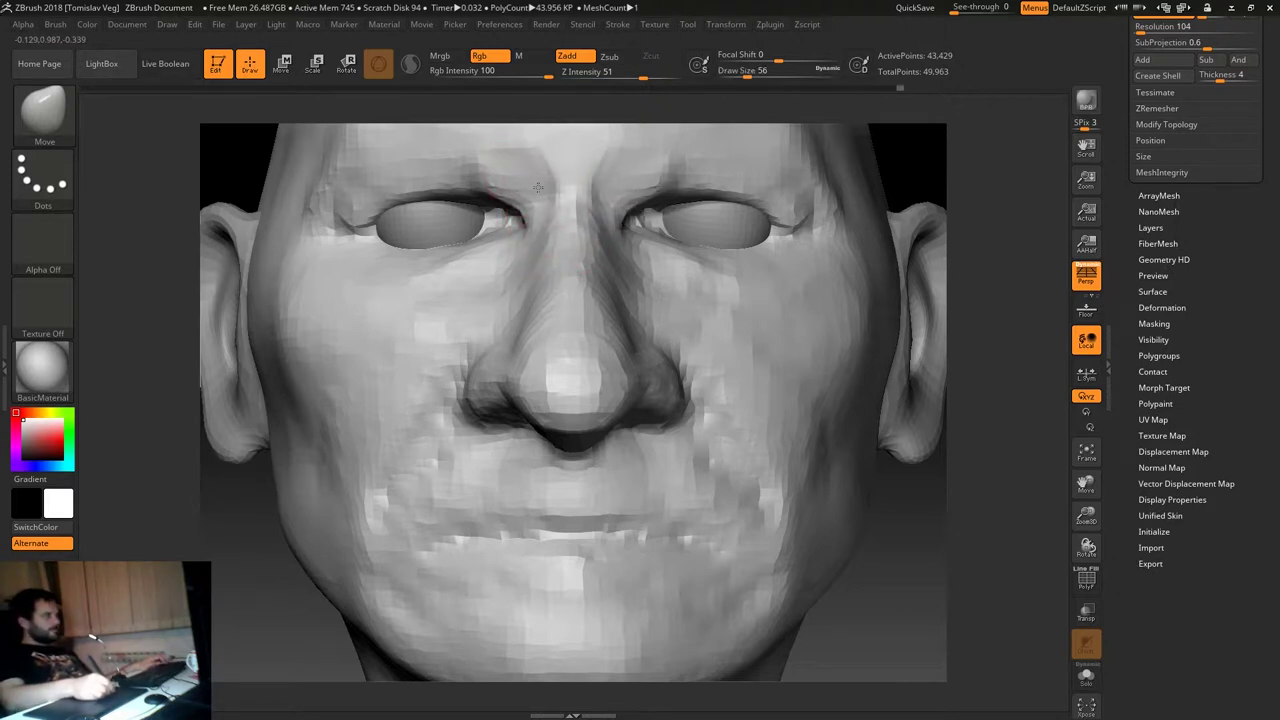
Zoom out, rotate the head and enlarge the brush to about 94, then 197.
{"action": "right_click_drag", "start_coordinate": [571, 200], "coordinate": [944, 293], "text": "ctrl"}
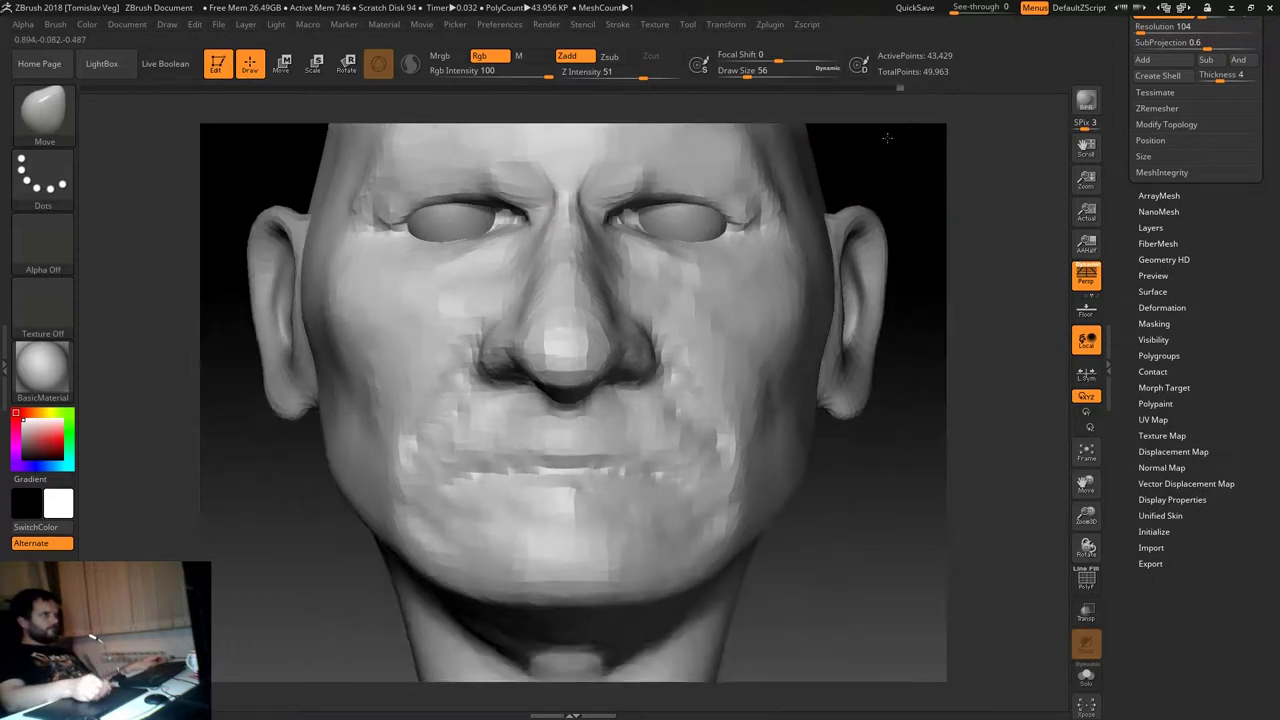
{"action": "mouse_move", "coordinate": [944, 293]}
{"action": "left_mouse_down"}
{"action": "mouse_move", "coordinate": [900, 309]}
{"action": "mouse_move", "coordinate": [870, 290]}
{"action": "left_mouse_up"}
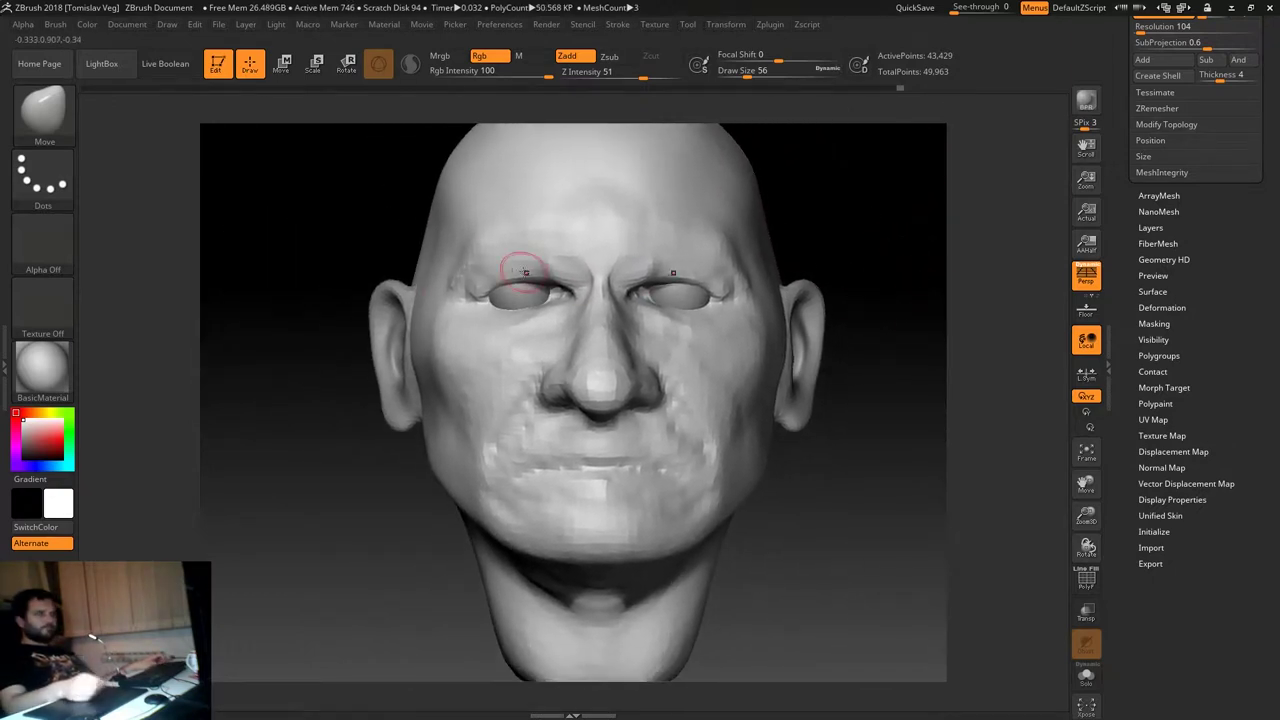
{"action": "key", "text": "s"}
{"action": "left_click_drag", "start_coordinate": [443, 343], "coordinate": [440, 352]}
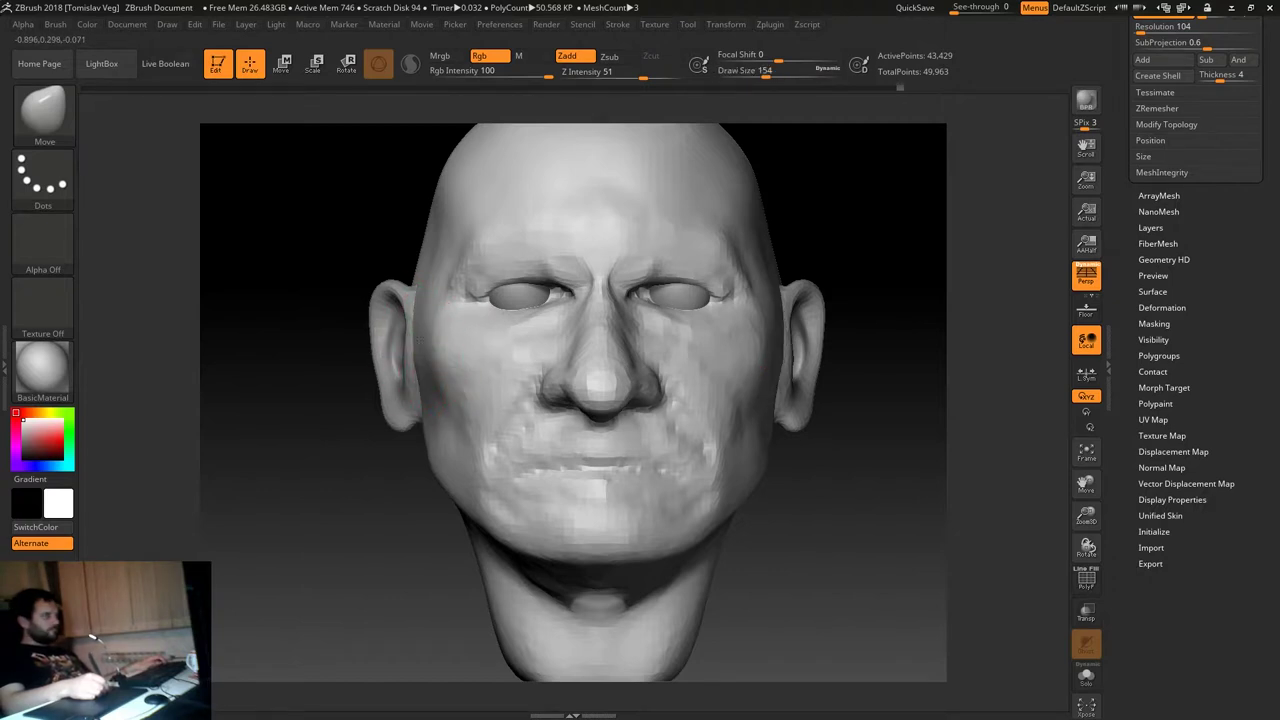
{"action": "mouse_move", "coordinate": [362, 418]}
{"action": "left_mouse_down"}
{"action": "mouse_move", "coordinate": [462, 366]}
{"action": "mouse_move", "coordinate": [346, 426]}
{"action": "left_mouse_up"}
{"action": "key", "text": "s"}
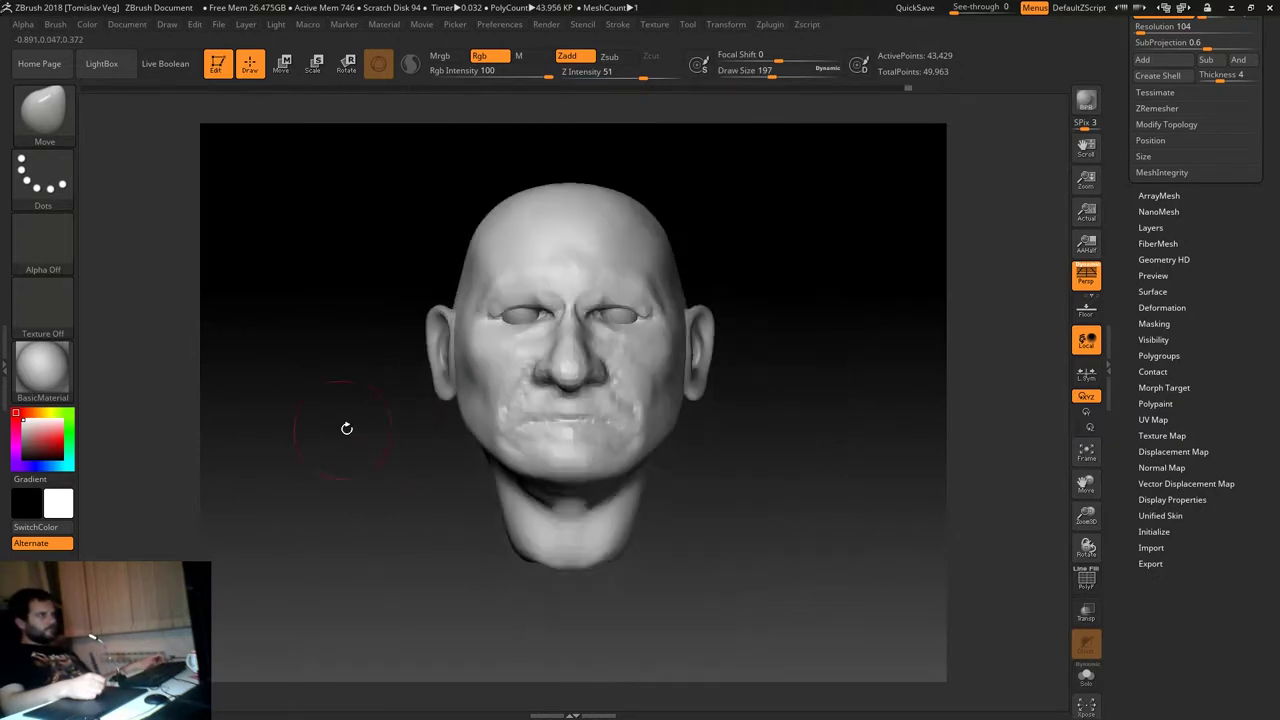
{"action": "scroll", "coordinate": [1110, 140], "scroll_direction": "up", "scroll_amount": 2}
{"action": "scroll", "coordinate": [1180, 150], "scroll_direction": "up", "scroll_amount": 3}
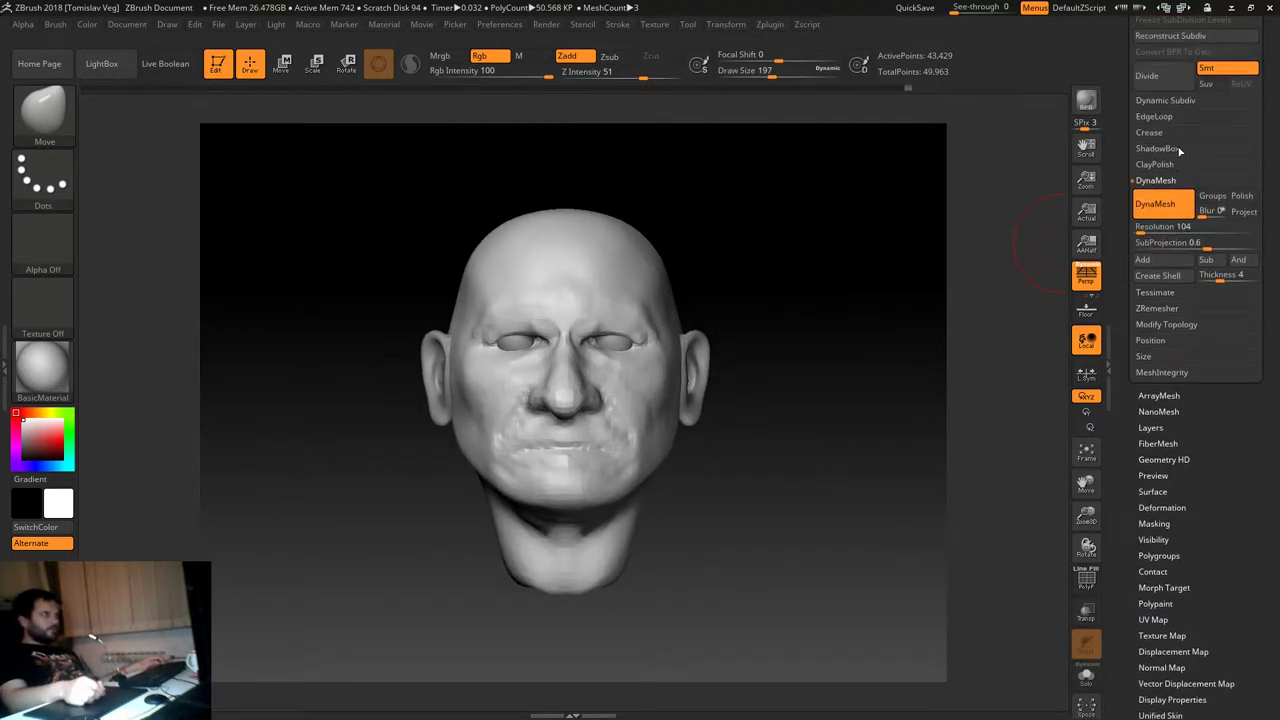
Make the ears subtool sitting bull3 active from the Subtool list and adjust brush size.
{"action": "scroll", "coordinate": [1138, 110], "scroll_direction": "up", "scroll_amount": 3}
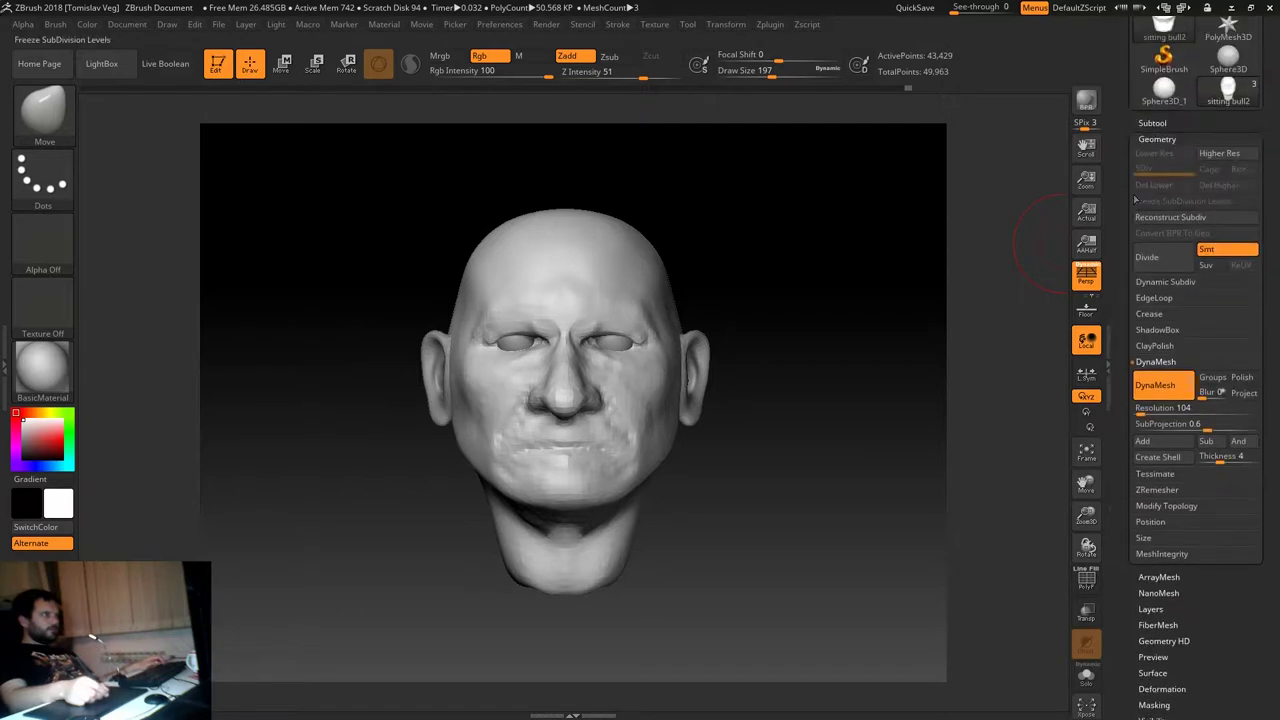
{"action": "left_click", "coordinate": [1152, 123]}
{"action": "left_click", "coordinate": [1200, 212]}
{"action": "key", "text": "s"}
{"action": "left_click", "coordinate": [700, 418]}
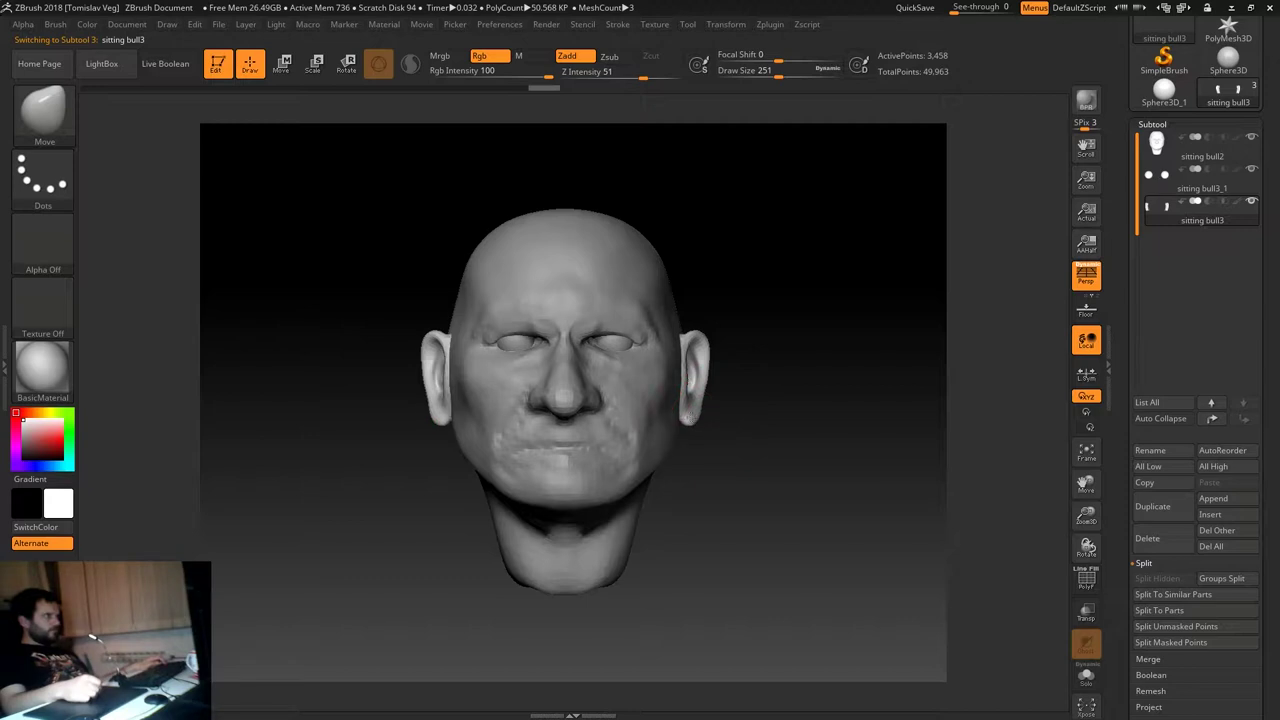
{"action": "key", "text": "s"}
{"action": "left_click", "coordinate": [690, 362]}
Check the ear from a side view, then switch back to the head subtool sitting bull2.
{"action": "mouse_move", "coordinate": [800, 345]}
{"action": "right_mouse_down", "text": "ctrl"}
{"action": "mouse_move", "coordinate": [746, 357]}
{"action": "mouse_move", "coordinate": [838, 353]}
{"action": "right_mouse_up", "text": "ctrl"}
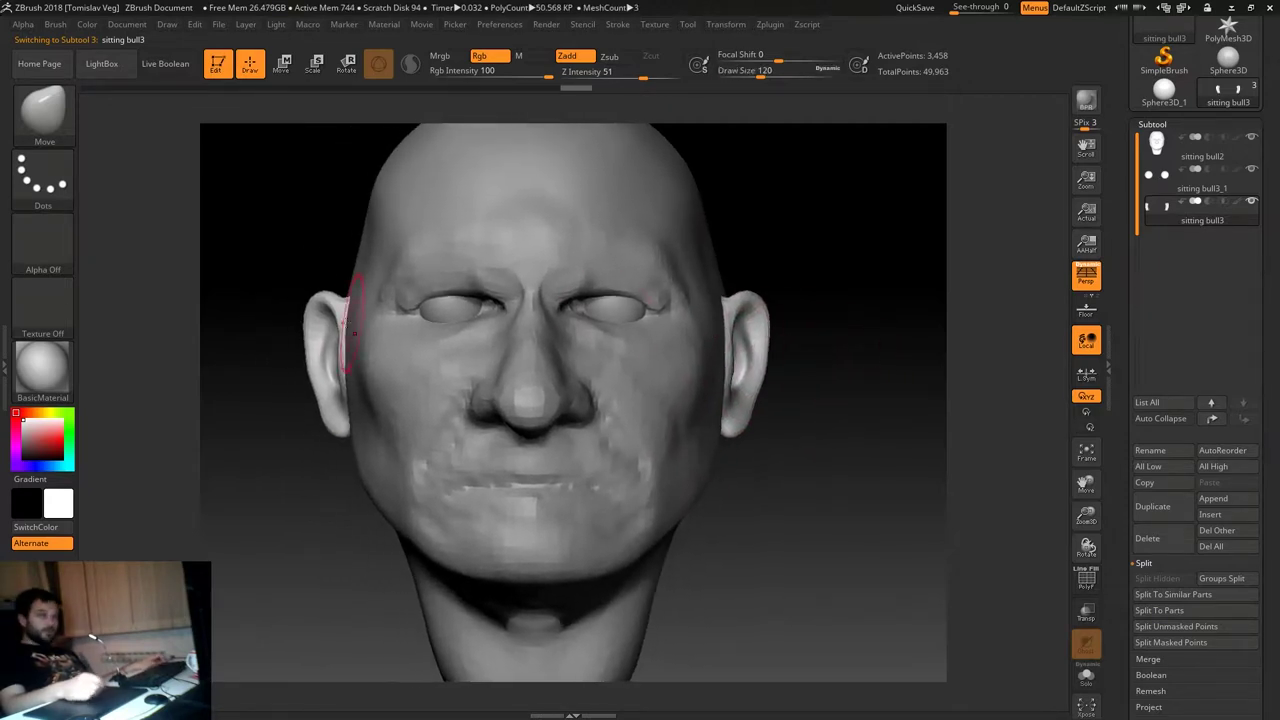
{"action": "right_click_drag", "start_coordinate": [262, 442], "coordinate": [342, 467], "text": "alt"}
{"action": "key", "text": "bracketright"}
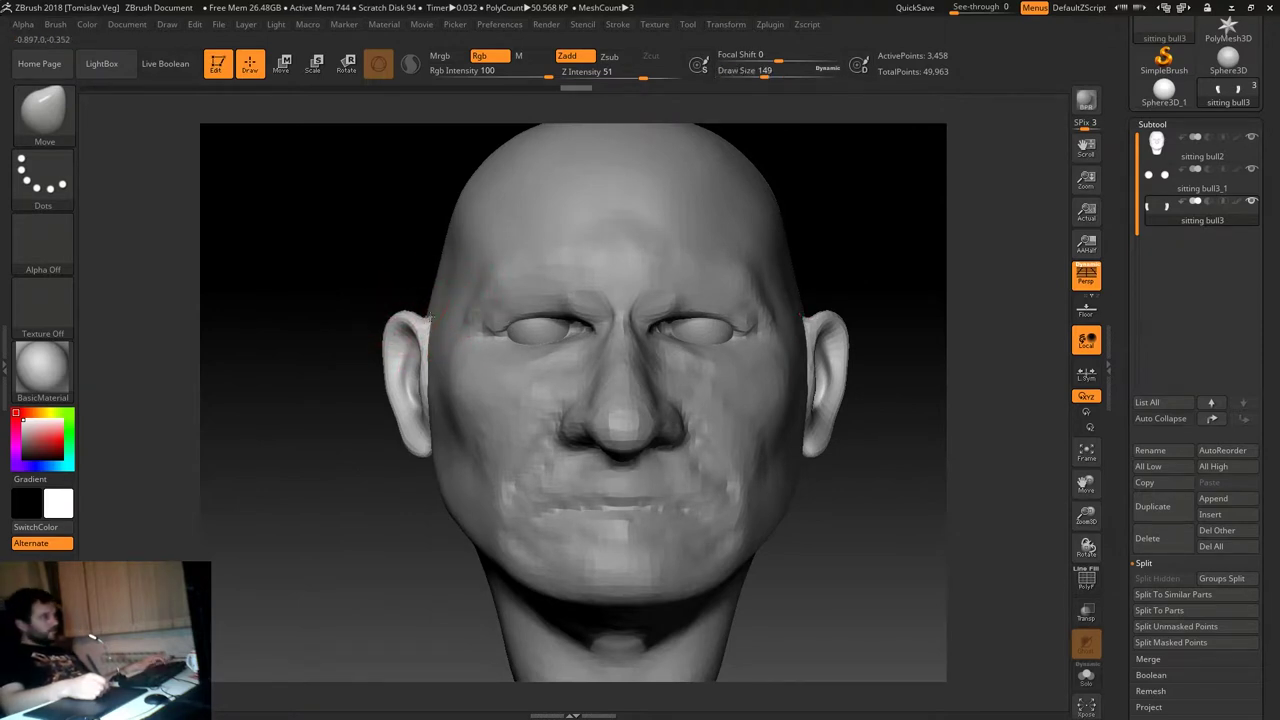
{"action": "key", "text": "f"}
{"action": "mouse_move", "coordinate": [300, 400]}
{"action": "left_mouse_down"}
{"action": "mouse_move", "coordinate": [318, 437]}
{"action": "mouse_move", "coordinate": [271, 443]}
{"action": "mouse_move", "coordinate": [705, 357]}
{"action": "mouse_move", "coordinate": [545, 305]}
{"action": "left_mouse_up"}
{"action": "key", "text": "bracketleft"}
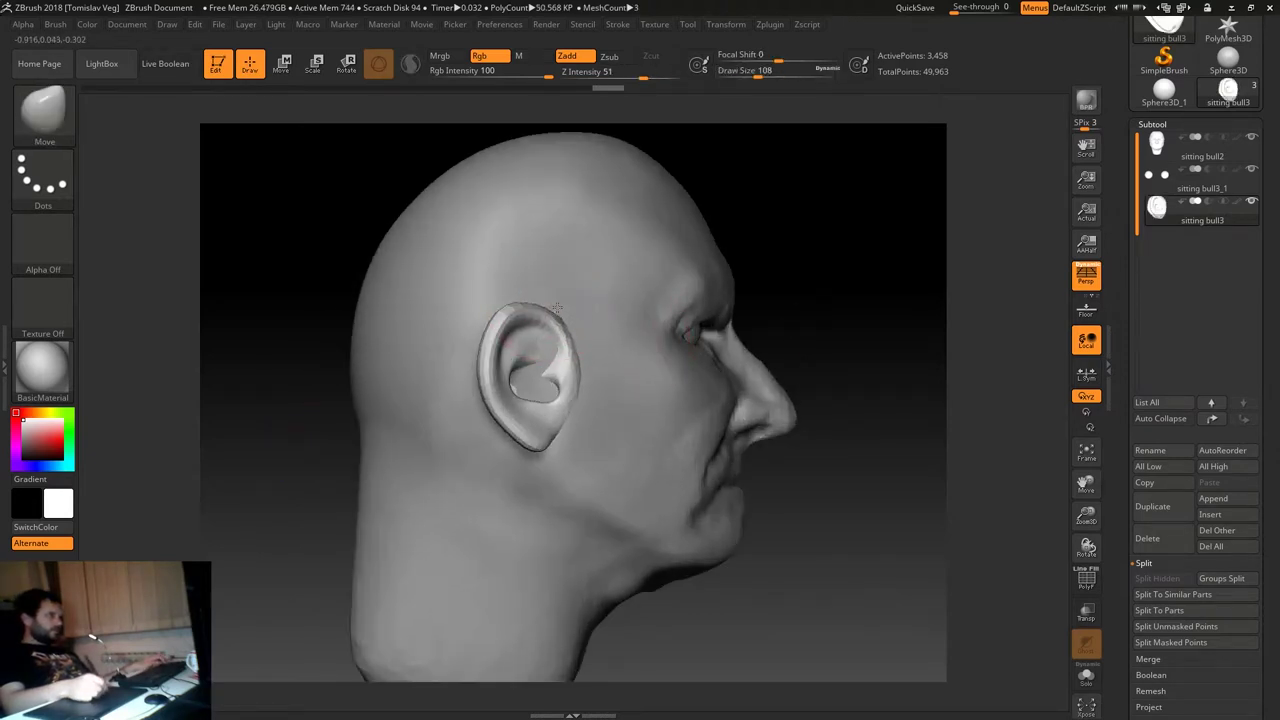
{"action": "key", "text": "bracketright"}
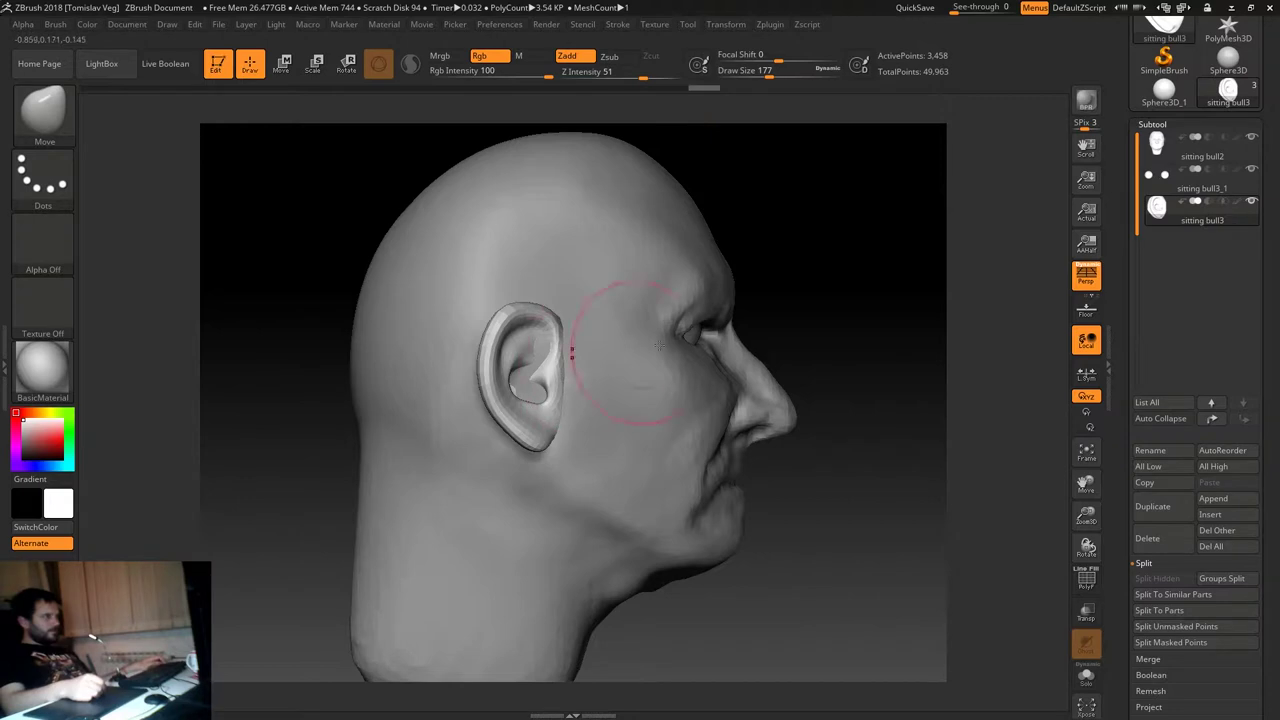
{"action": "key", "text": "f"}
{"action": "mouse_move", "coordinate": [806, 283]}
{"action": "left_mouse_down"}
{"action": "mouse_move", "coordinate": [946, 200]}
{"action": "mouse_move", "coordinate": [810, 248]}
{"action": "mouse_move", "coordinate": [543, 249]}
{"action": "left_mouse_up"}
{"action": "key", "text": "s"}
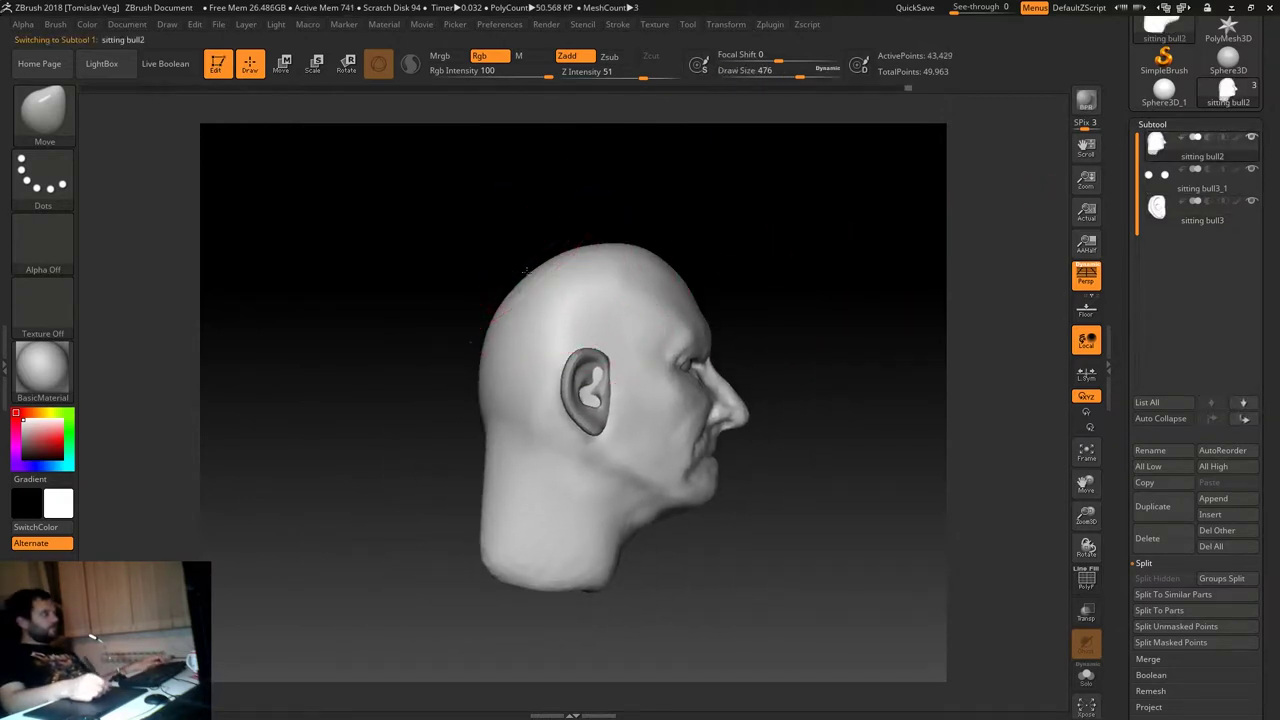
Resize the Move brush from over 450 down to about 239.
{"action": "key", "text": "s"}
{"action": "left_click_drag", "start_coordinate": [567, 244], "coordinate": [600, 244]}
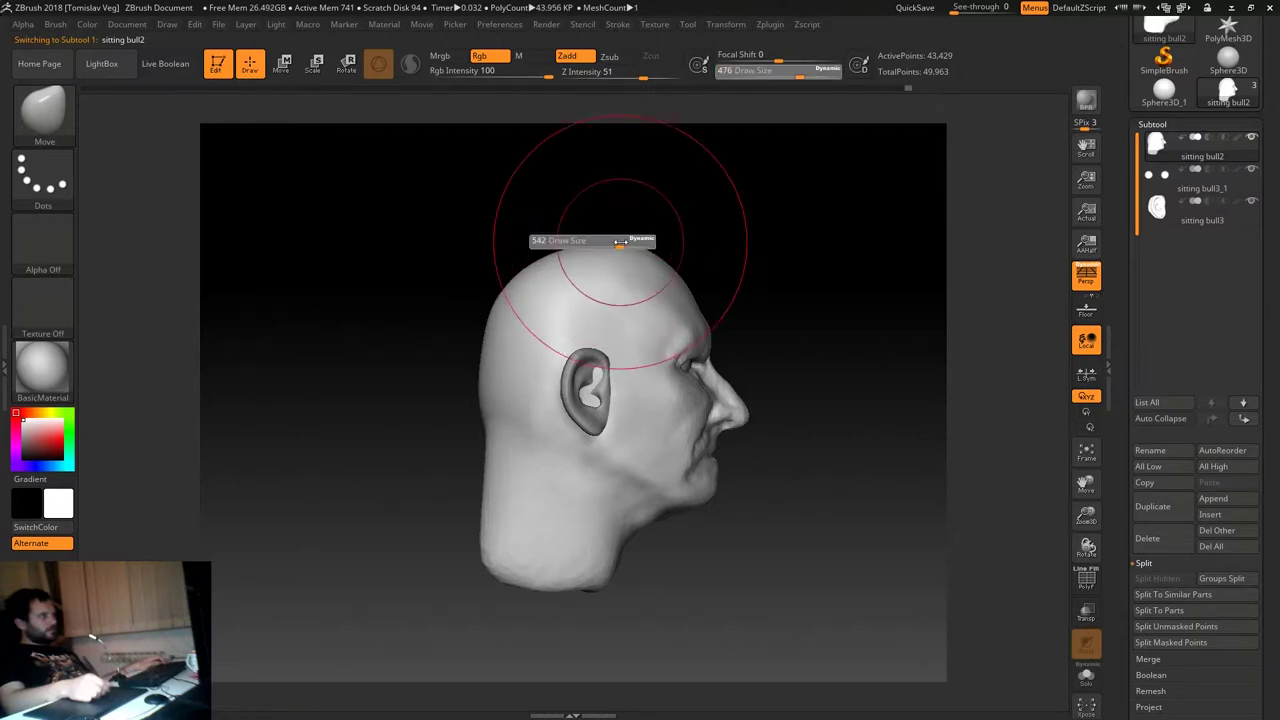
{"action": "key", "text": "s"}
{"action": "left_click_drag", "start_coordinate": [491, 338], "coordinate": [470, 340]}
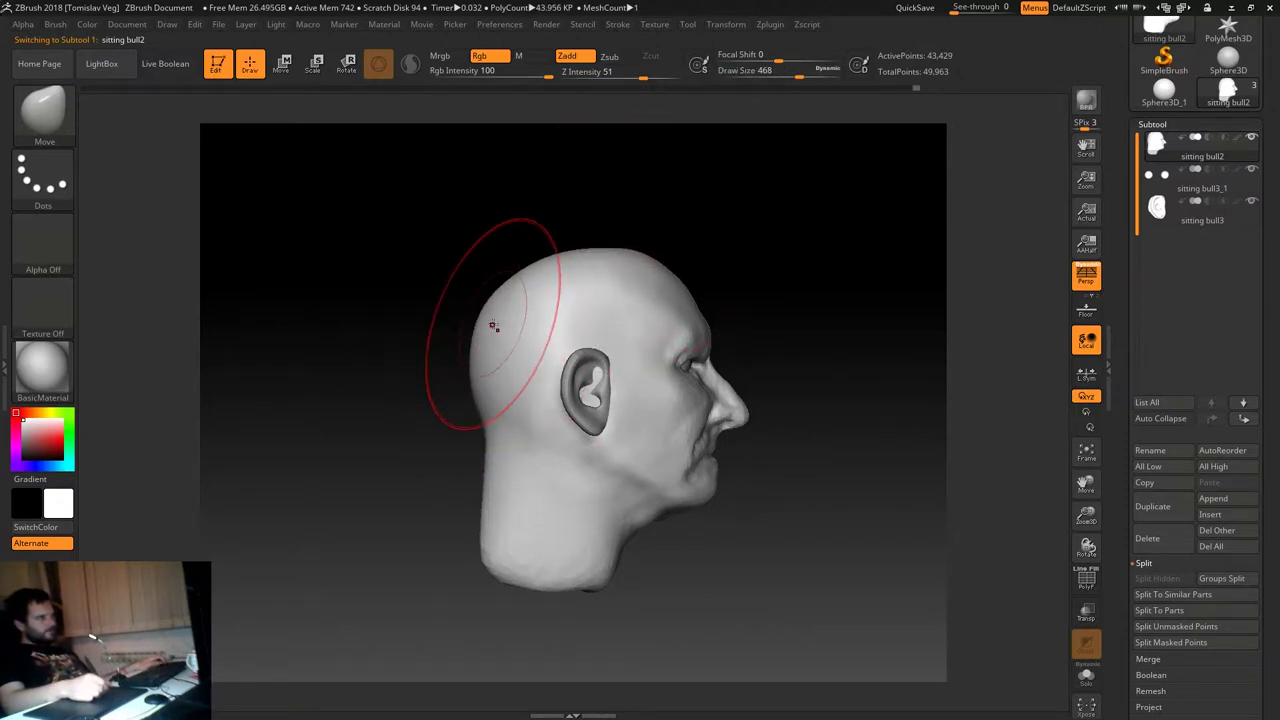
{"action": "key", "text": "s"}
{"action": "left_click_drag", "start_coordinate": [500, 428], "coordinate": [490, 428]}
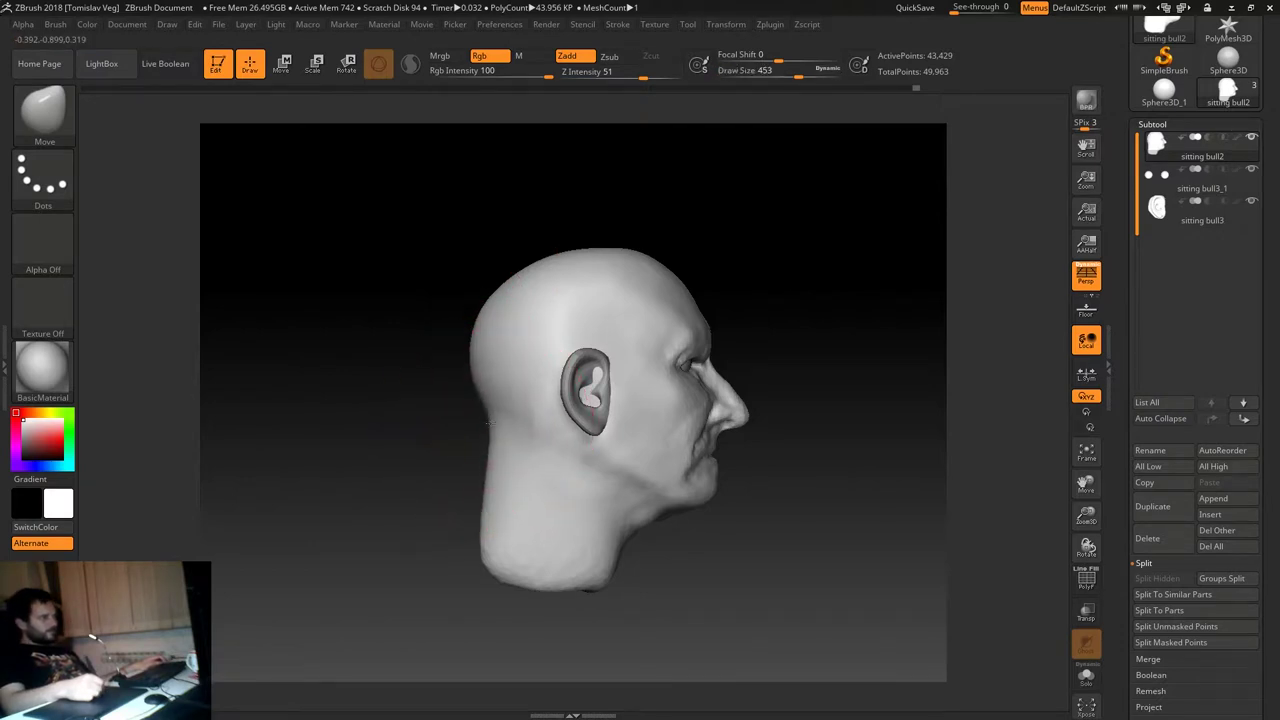
{"action": "key", "text": "s"}
{"action": "mouse_move", "coordinate": [520, 285]}
{"action": "left_mouse_down"}
{"action": "mouse_move", "coordinate": [505, 283]}
{"action": "mouse_move", "coordinate": [557, 249]}
{"action": "mouse_move", "coordinate": [615, 258]}
{"action": "mouse_move", "coordinate": [701, 396]}
{"action": "left_mouse_up"}
{"action": "key", "text": "["}
{"action": "key", "text": "["}
{"action": "key", "text": "["}
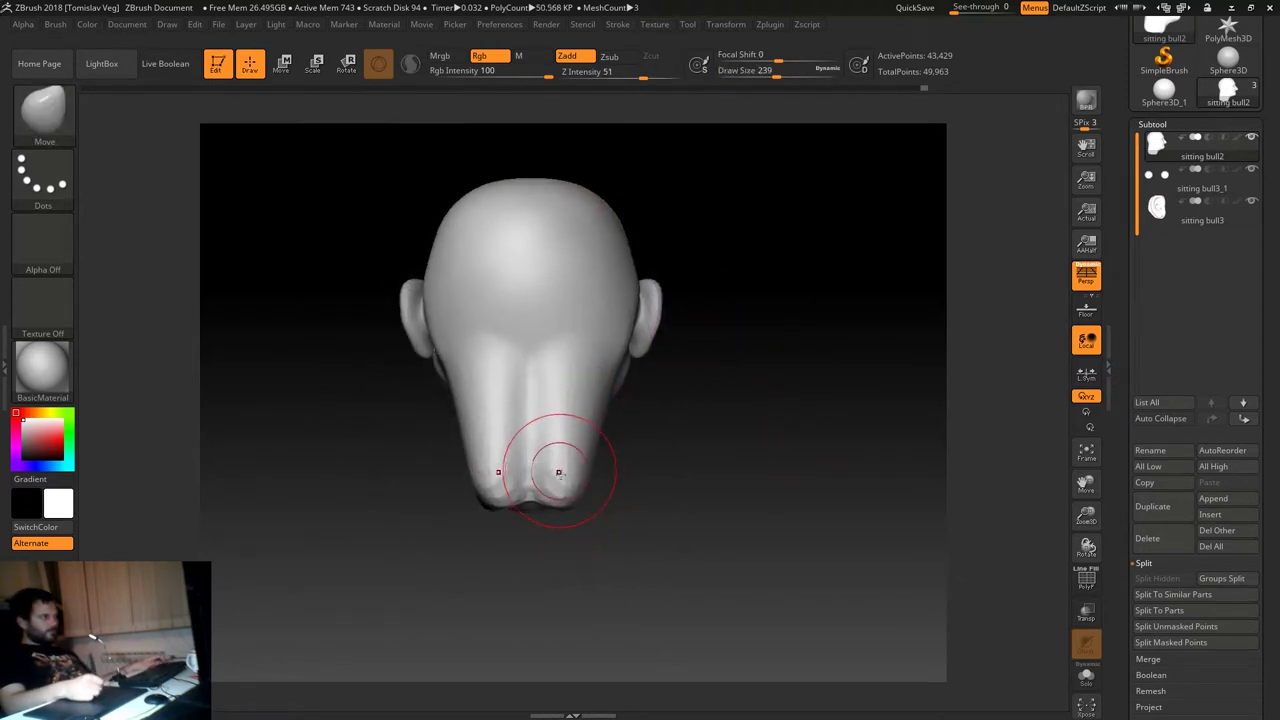
Reshape the top of the skull into a smoother, flatter contour, then shrink the brush to 228.
{"action": "mouse_move", "coordinate": [566, 449]}
{"action": "right_mouse_down"}
{"action": "mouse_move", "coordinate": [571, 463]}
{"action": "mouse_move", "coordinate": [518, 463]}
{"action": "mouse_move", "coordinate": [614, 471]}
{"action": "mouse_move", "coordinate": [540, 472]}
{"action": "right_mouse_up"}
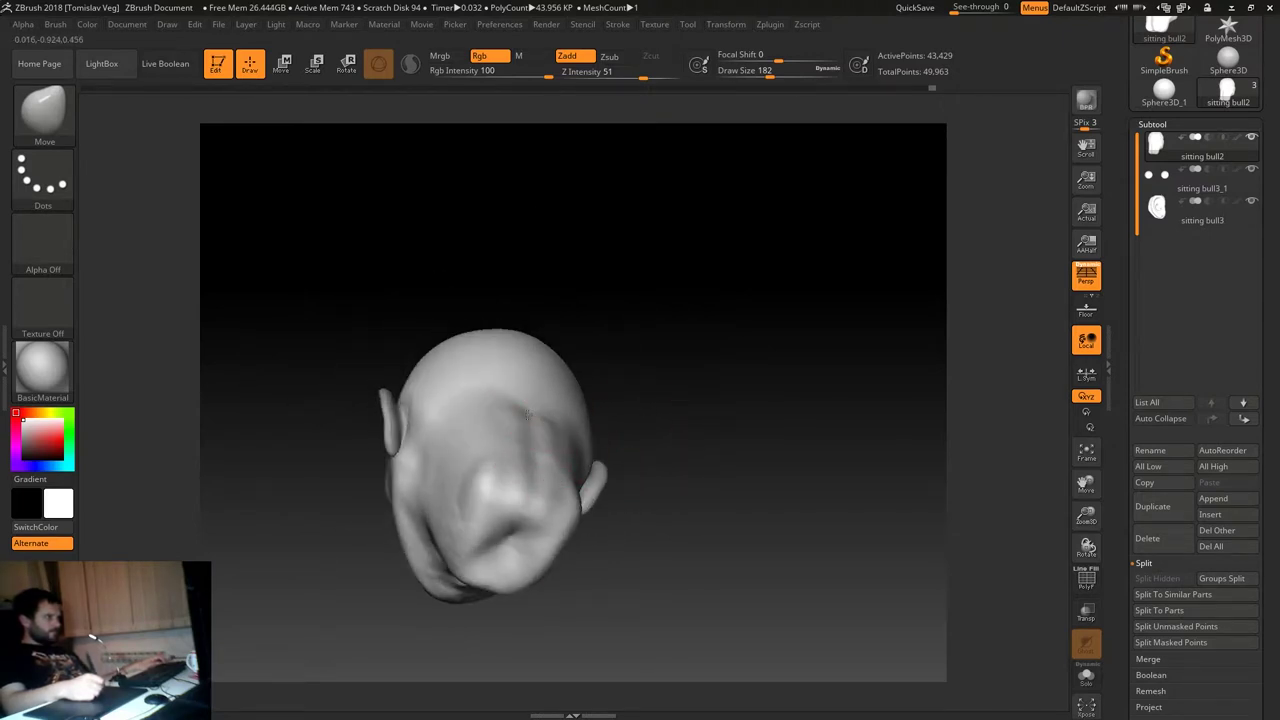
{"action": "right_click_drag", "start_coordinate": [700, 378], "coordinate": [517, 388]}
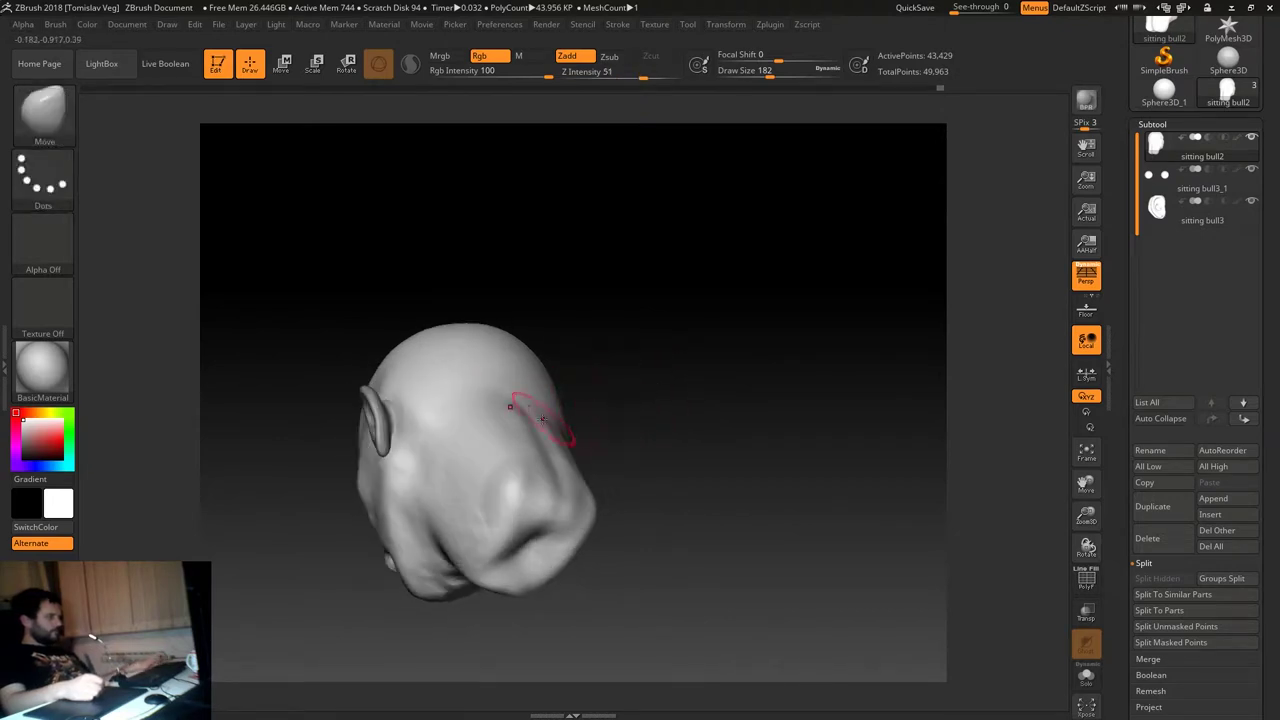
{"action": "mouse_move", "coordinate": [535, 434]}
{"action": "right_mouse_down"}
{"action": "mouse_move", "coordinate": [717, 428]}
{"action": "mouse_move", "coordinate": [737, 409]}
{"action": "mouse_move", "coordinate": [577, 369]}
{"action": "right_mouse_up"}
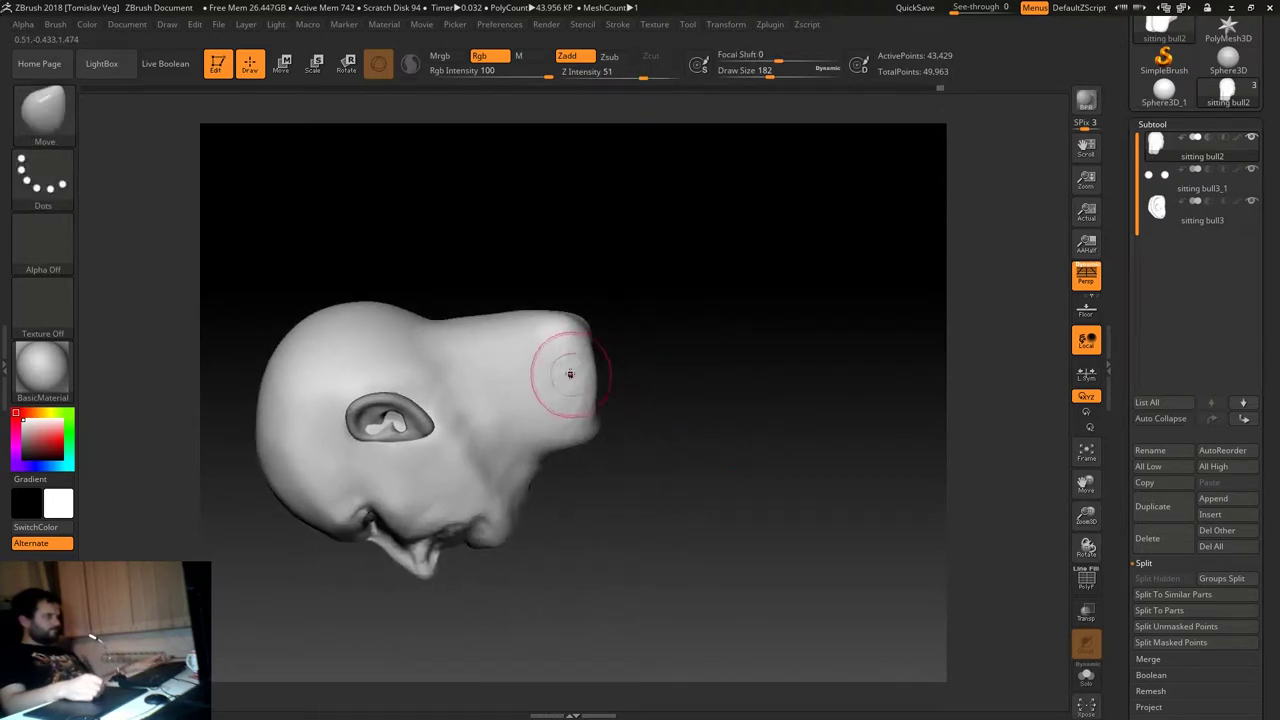
{"action": "left_click_drag", "start_coordinate": [473, 322], "coordinate": [433, 313]}
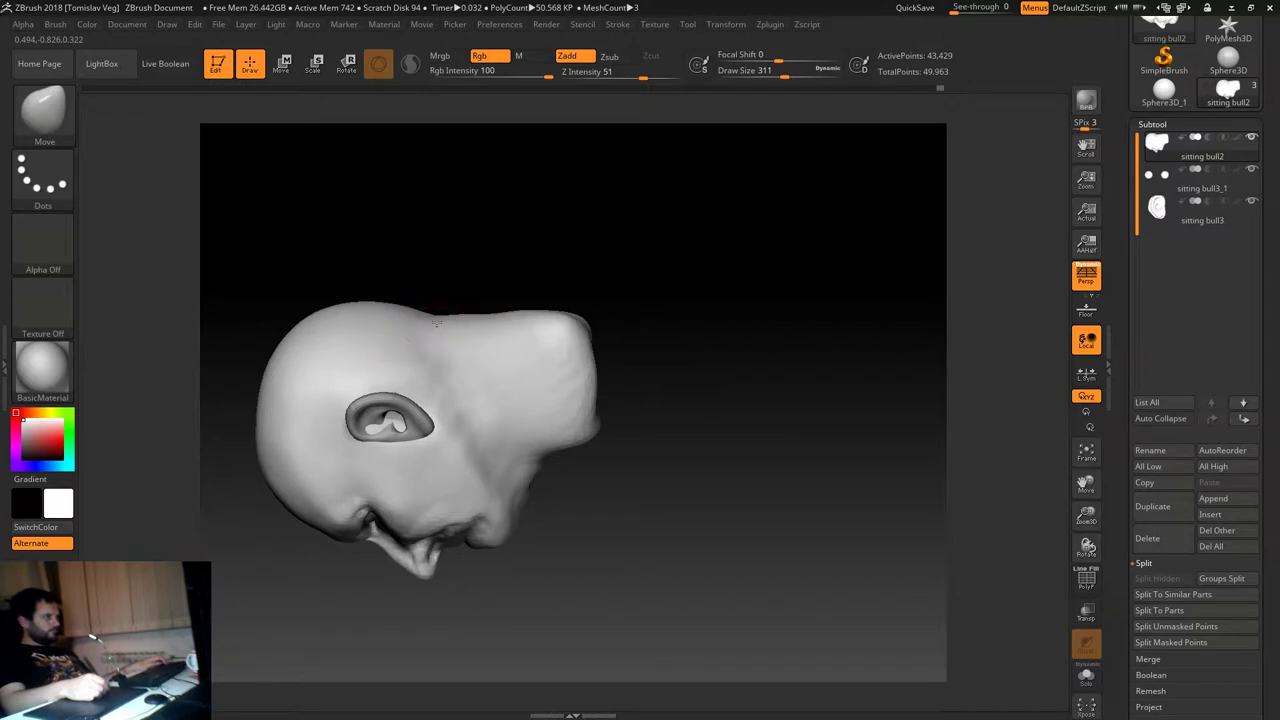
{"action": "left_click_drag", "start_coordinate": [548, 315], "coordinate": [519, 311]}
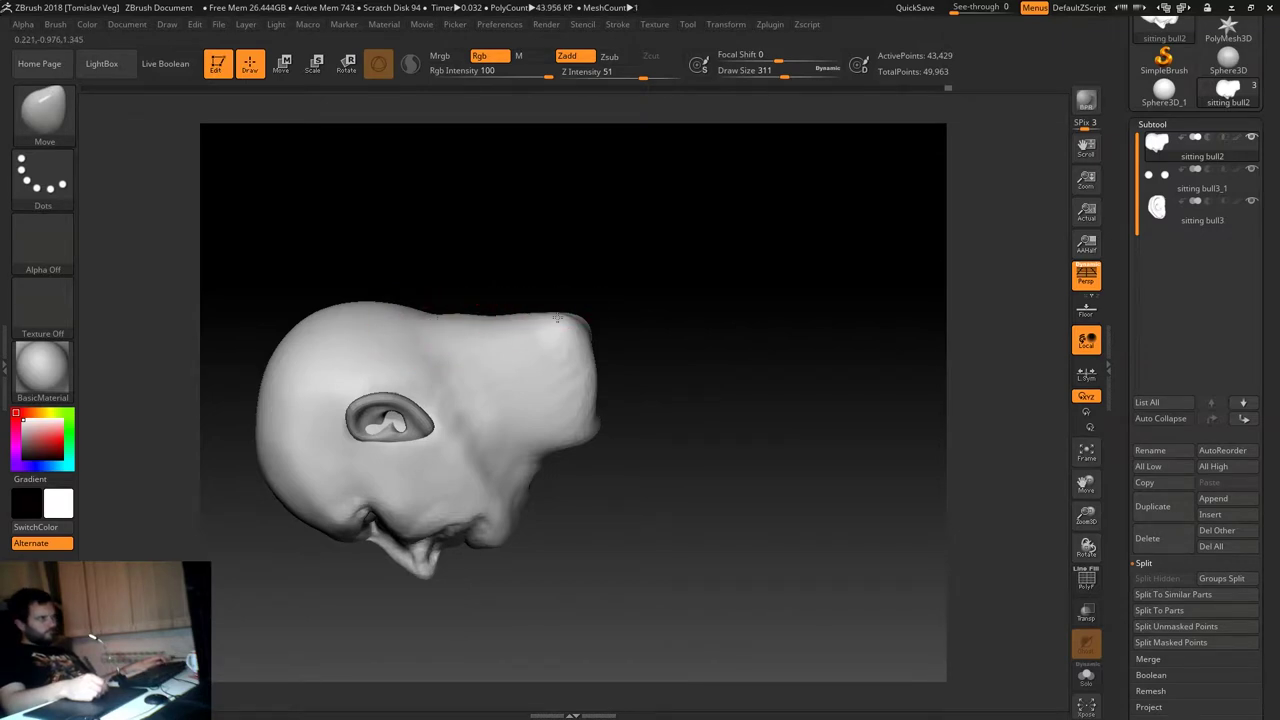
{"action": "mouse_move", "coordinate": [641, 340]}
{"action": "right_mouse_down"}
{"action": "mouse_move", "coordinate": [694, 366]}
{"action": "mouse_move", "coordinate": [751, 286]}
{"action": "mouse_move", "coordinate": [831, 251]}
{"action": "mouse_move", "coordinate": [760, 358]}
{"action": "mouse_move", "coordinate": [789, 291]}
{"action": "mouse_move", "coordinate": [749, 303]}
{"action": "mouse_move", "coordinate": [717, 360]}
{"action": "mouse_move", "coordinate": [533, 409]}
{"action": "right_mouse_up"}
{"action": "key", "text": "s"}
{"action": "left_click_drag", "start_coordinate": [520, 414], "coordinate": [505, 414]}
{"action": "mouse_move", "coordinate": [617, 338]}
{"action": "right_mouse_down"}
{"action": "mouse_move", "coordinate": [714, 314]}
{"action": "mouse_move", "coordinate": [578, 330]}
{"action": "right_mouse_up"}
{"action": "mouse_move", "coordinate": [318, 405]}
{"action": "right_mouse_down", "text": "alt"}
{"action": "mouse_move", "coordinate": [400, 428]}
{"action": "mouse_move", "coordinate": [351, 494]}
{"action": "mouse_move", "coordinate": [385, 470]}
{"action": "right_mouse_up", "text": "alt"}
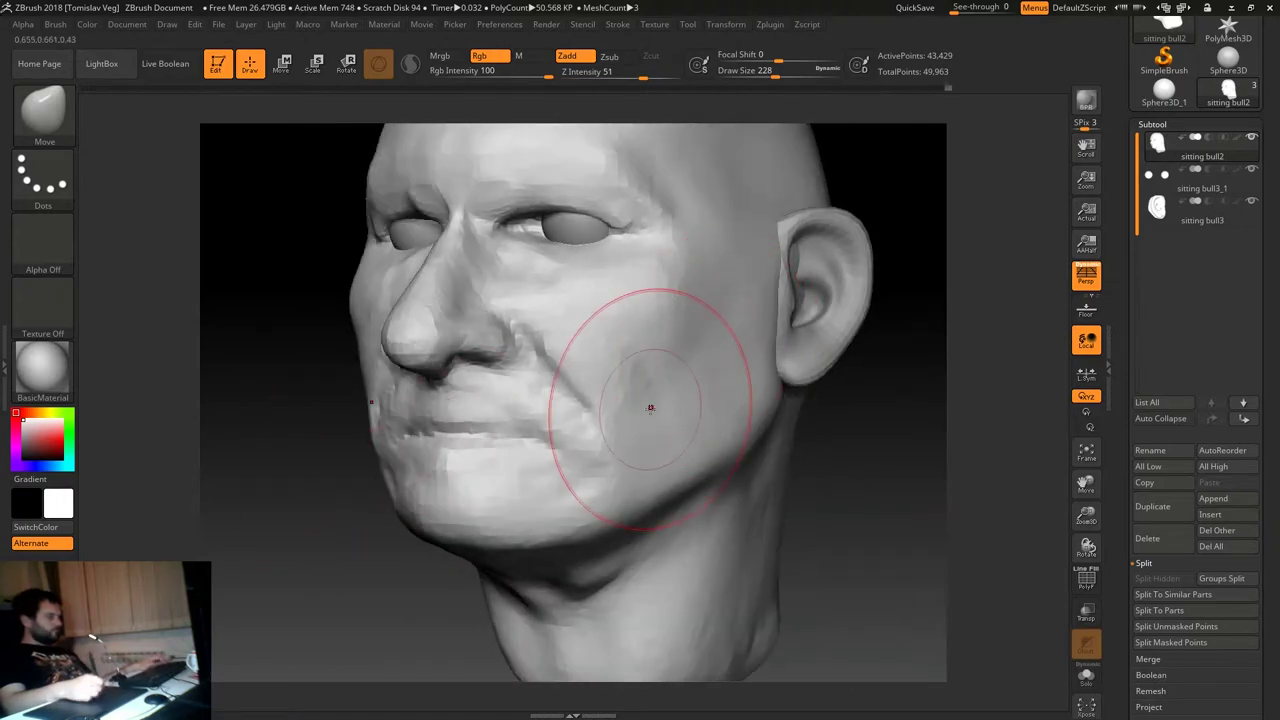
Switch to the DamStandard brush at draw size 35 and face the lips.
{"action": "key", "text": "b"}
{"action": "key", "text": "d"}
{"action": "key", "text": "s"}
{"action": "key", "text": "s"}
{"action": "left_click_drag", "start_coordinate": [523, 328], "coordinate": [490, 327]}
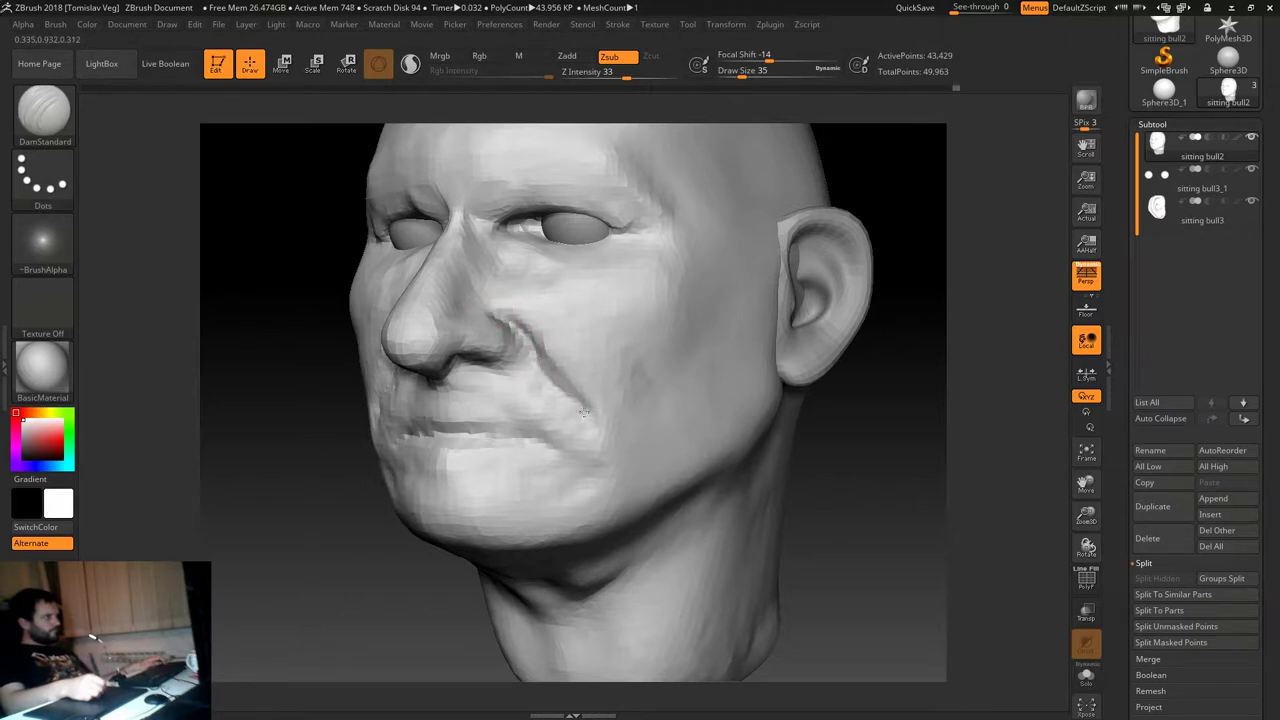
{"action": "left_click_drag", "start_coordinate": [272, 514], "coordinate": [430, 413]}
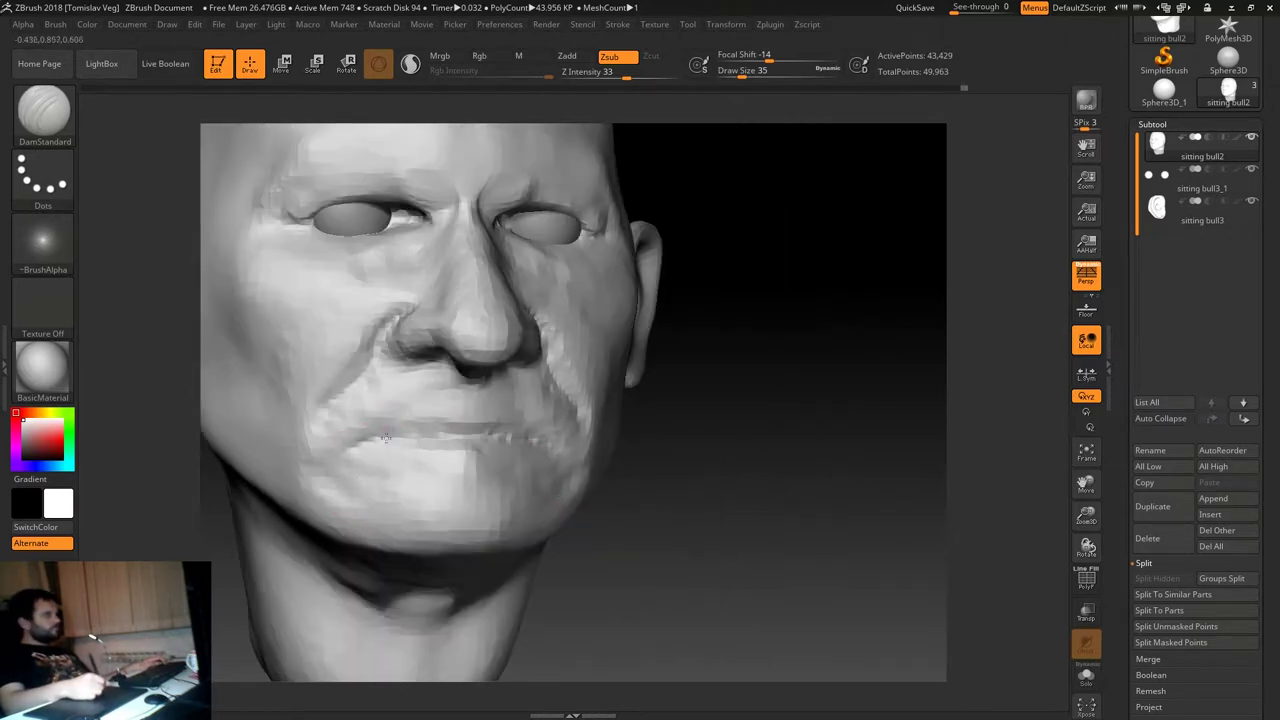
Build up and smooth the lips with ClayBuildup, sizing the brush from 16 to 23.
{"action": "mouse_move", "coordinate": [834, 401]}
{"action": "left_mouse_down"}
{"action": "mouse_move", "coordinate": [803, 409]}
{"action": "mouse_move", "coordinate": [820, 460]}
{"action": "left_mouse_up"}
{"action": "key", "text": "b"}
{"action": "key", "text": "c"}
{"action": "key", "text": "b"}
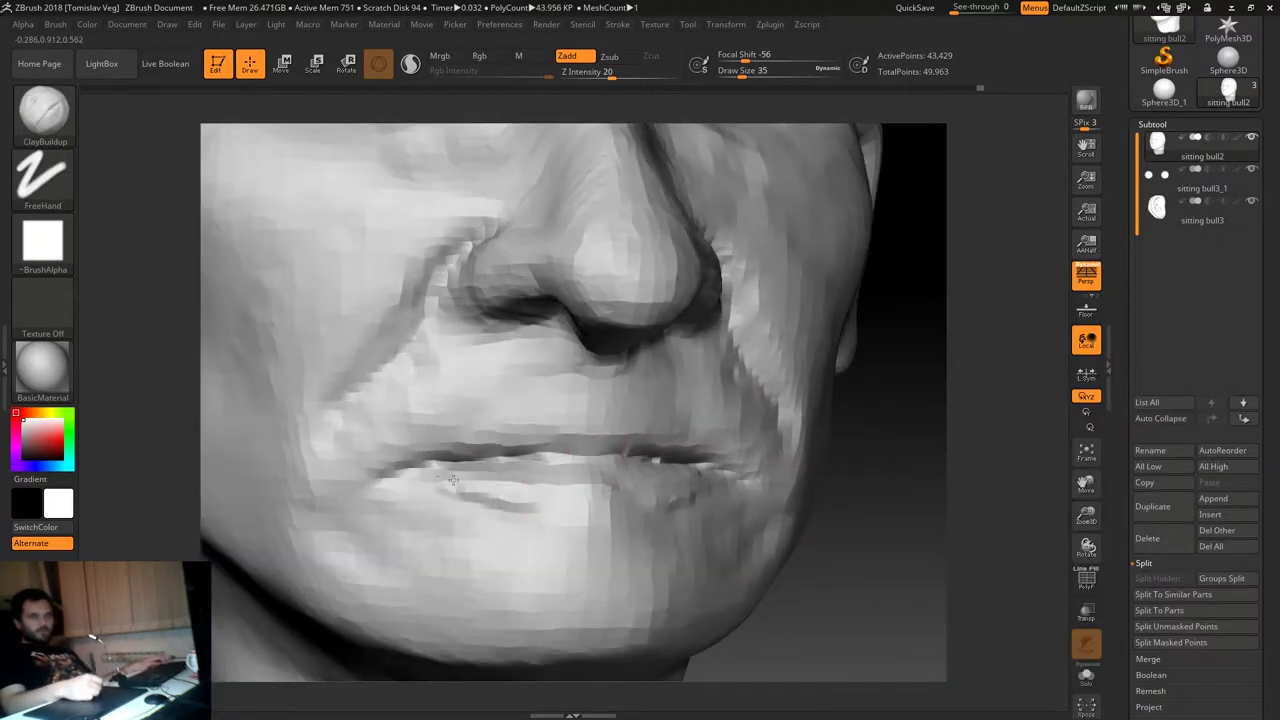
{"action": "key", "text": "bracketleft"}
{"action": "key", "text": "bracketleft"}
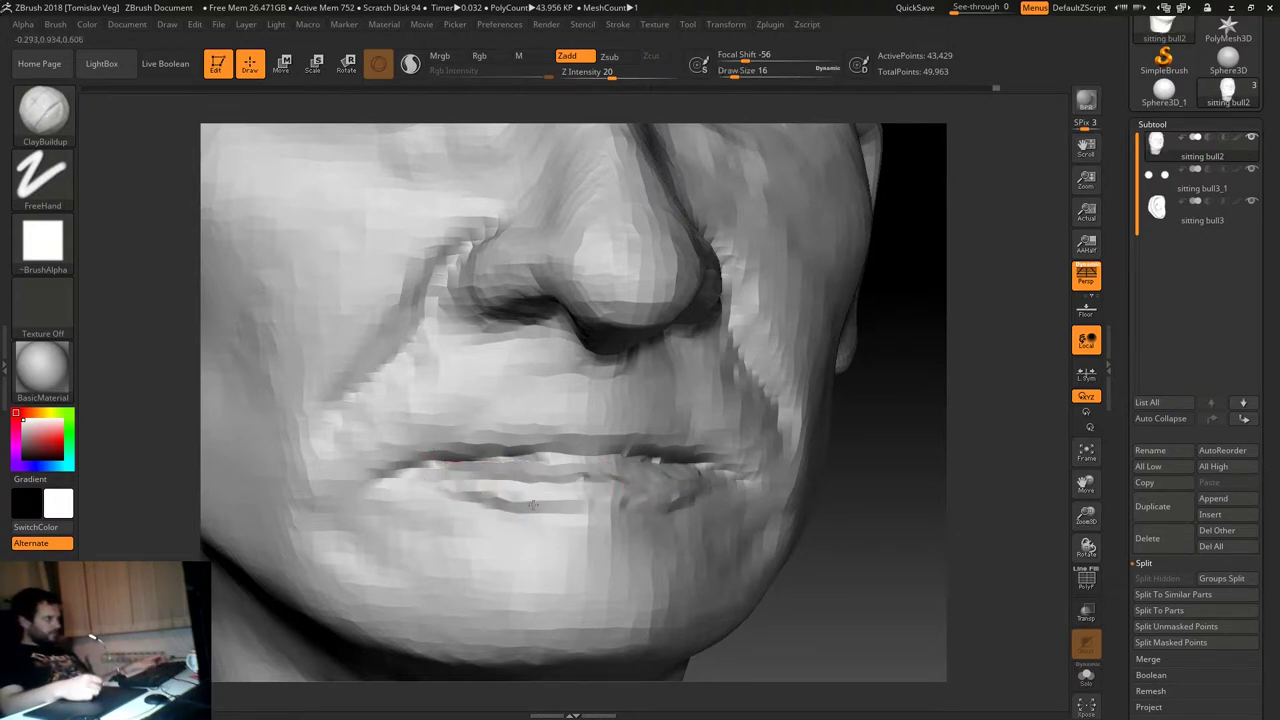
{"action": "key", "text": "shift"}
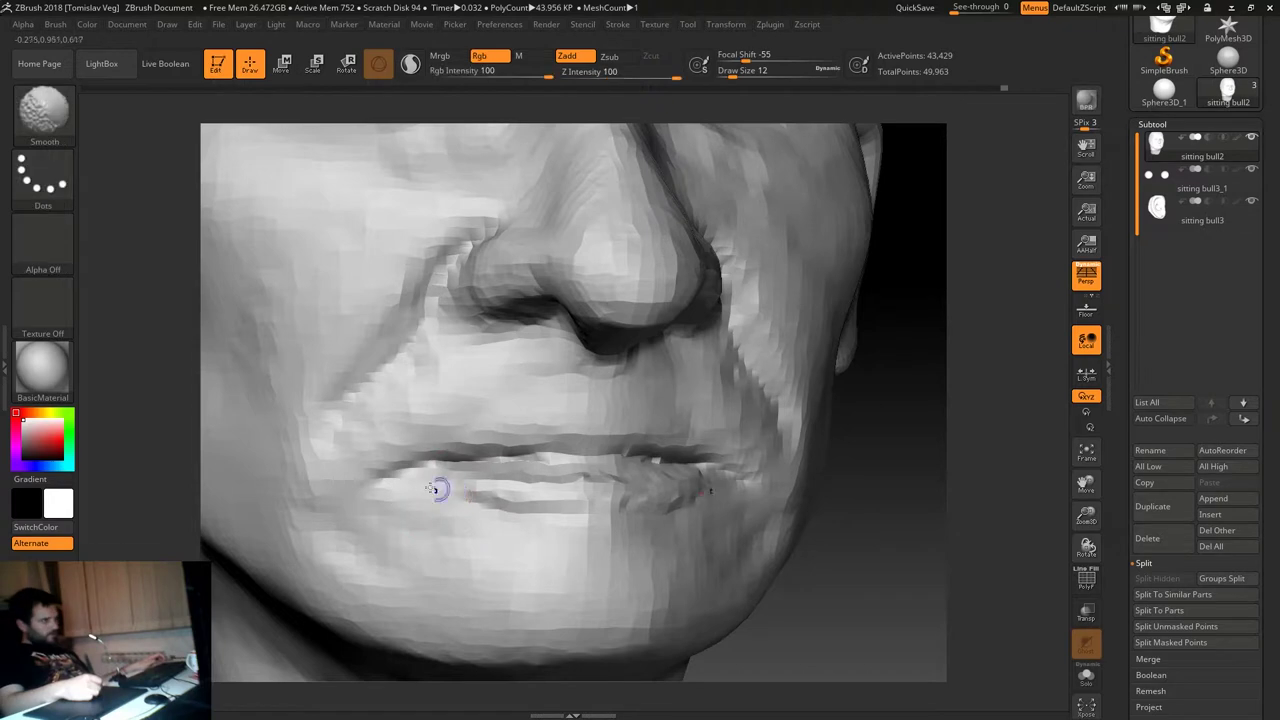
{"action": "key", "text": "bracketright"}
{"action": "key", "text": "bracketright"}
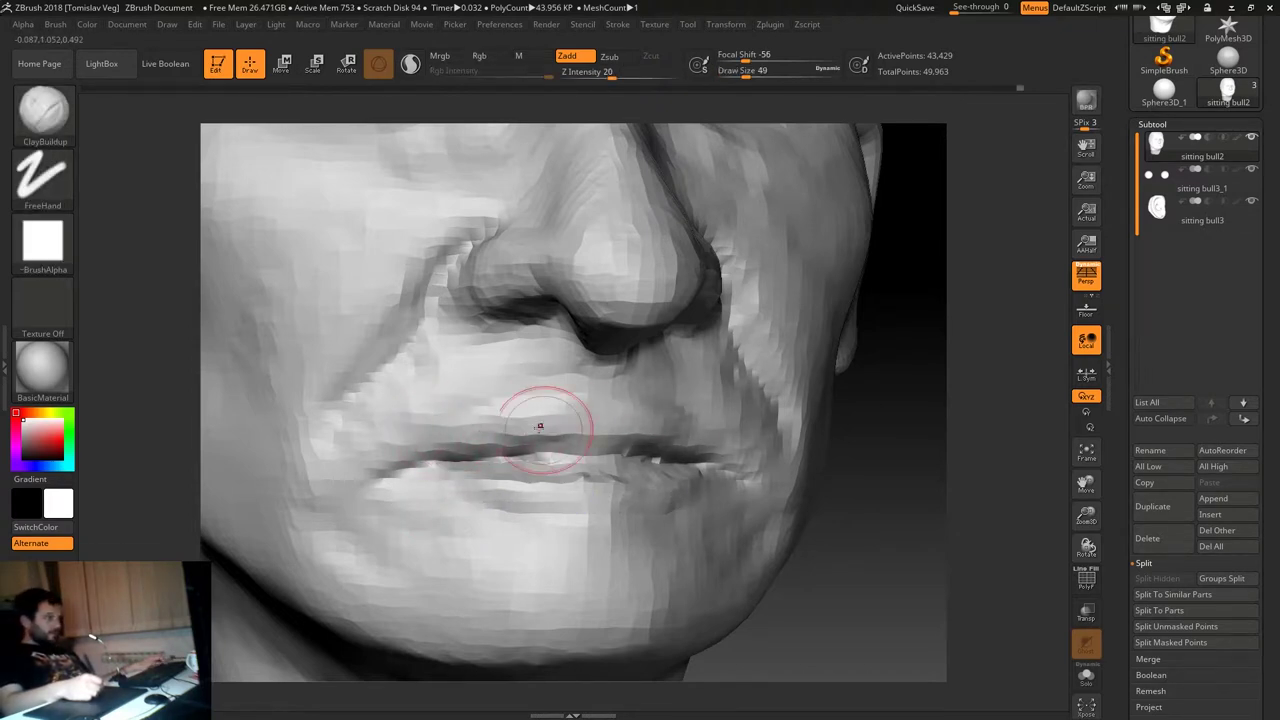
{"action": "key", "text": "bracketleft"}
{"action": "key", "text": "bracketleft"}
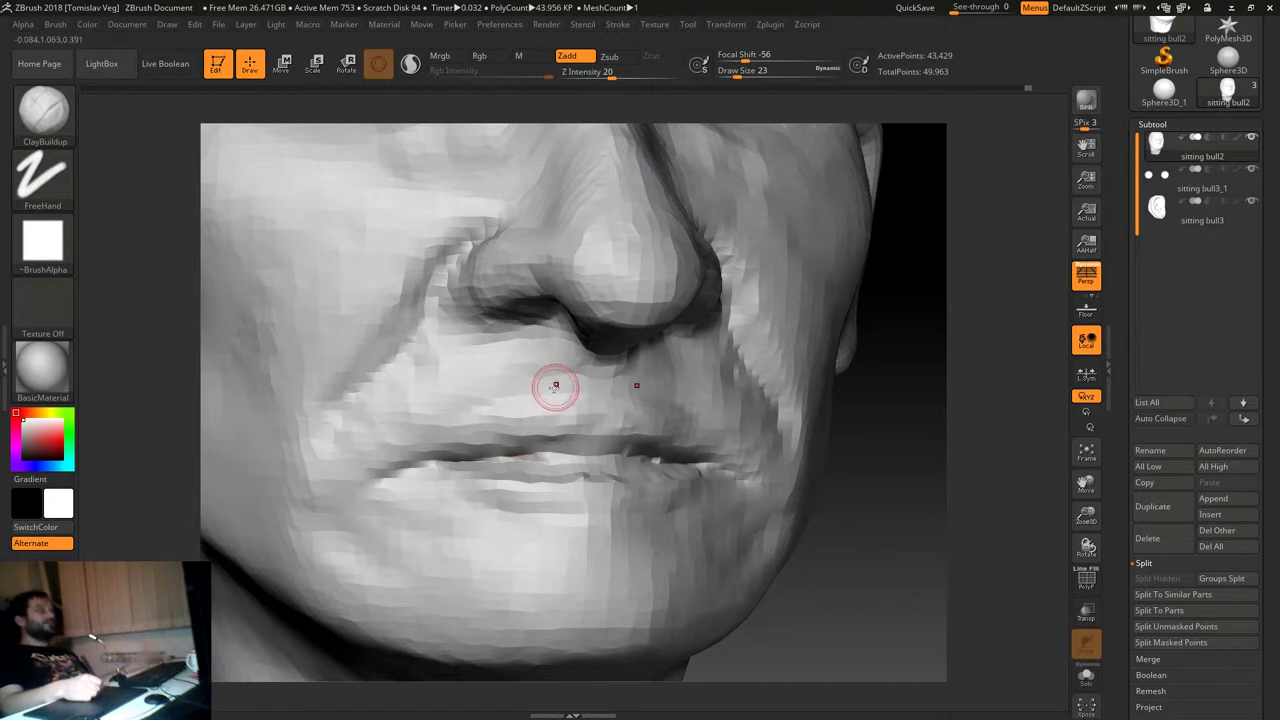
Enable Sculptris Pro, add a raised stroke along the upper lip, then smooth it.
{"action": "left_click", "coordinate": [411, 66]}
{"action": "mouse_move", "coordinate": [913, 407]}
{"action": "left_mouse_down"}
{"action": "mouse_move", "coordinate": [914, 374]}
{"action": "mouse_move", "coordinate": [886, 393]}
{"action": "left_mouse_up"}
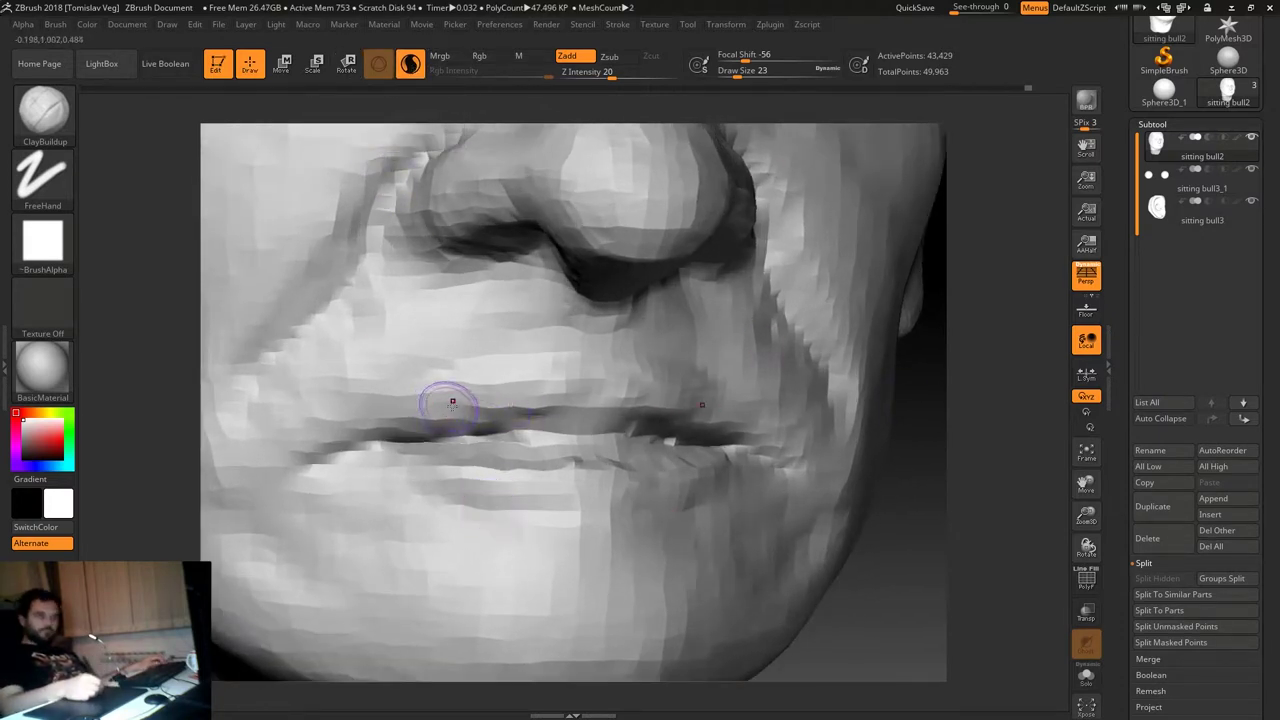
{"action": "left_click_drag", "start_coordinate": [445, 414], "coordinate": [522, 402]}
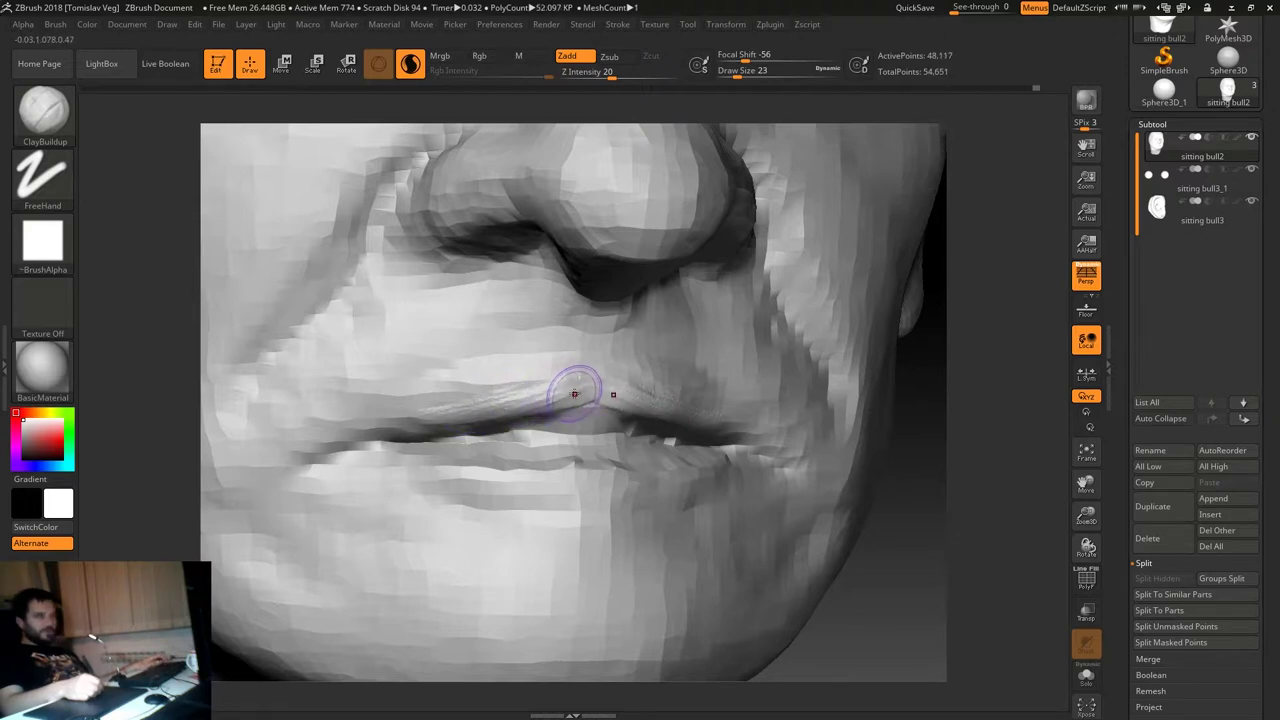
{"action": "mouse_move", "coordinate": [546, 398]}
{"action": "left_mouse_down", "text": "shift"}
{"action": "mouse_move", "coordinate": [624, 412]}
{"action": "mouse_move", "coordinate": [590, 408]}
{"action": "left_mouse_up", "text": "shift"}
{"action": "key", "text": "s"}
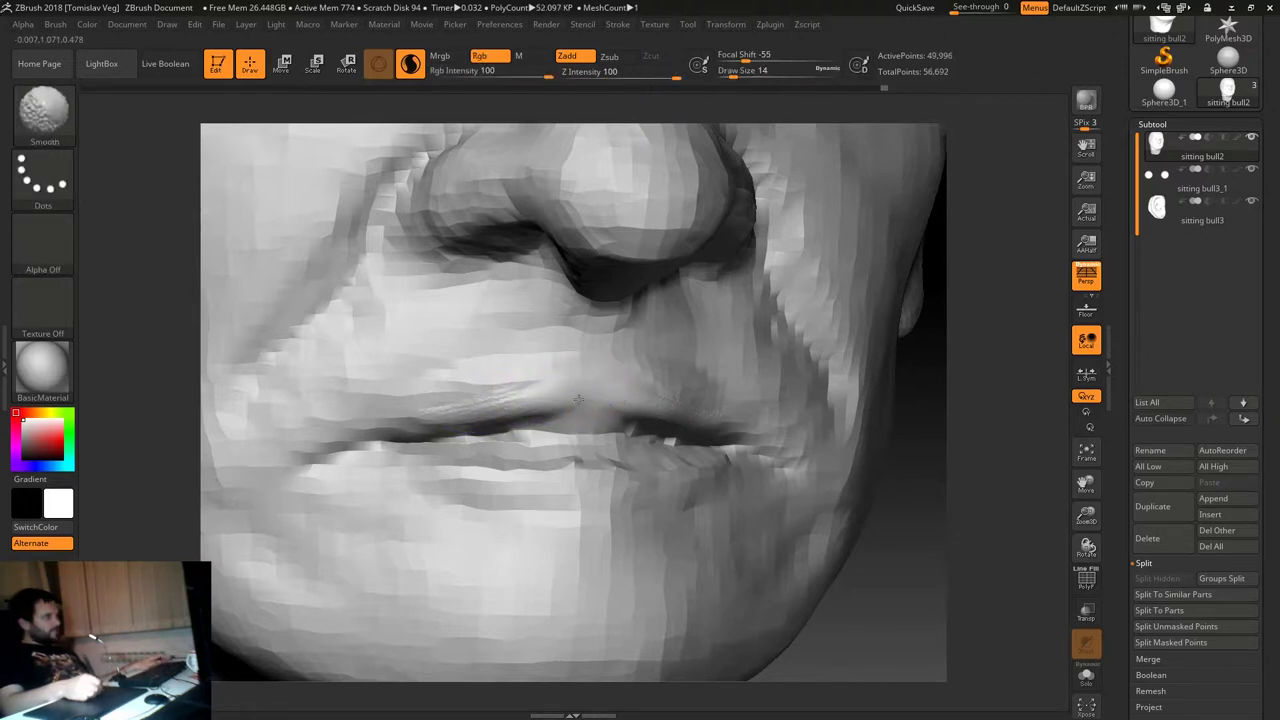
Switch to the Standard brush at draw size 7 and view the mouth in side profile.
{"action": "key", "text": "b"}
{"action": "key", "text": "s"}
{"action": "key", "text": "t"}
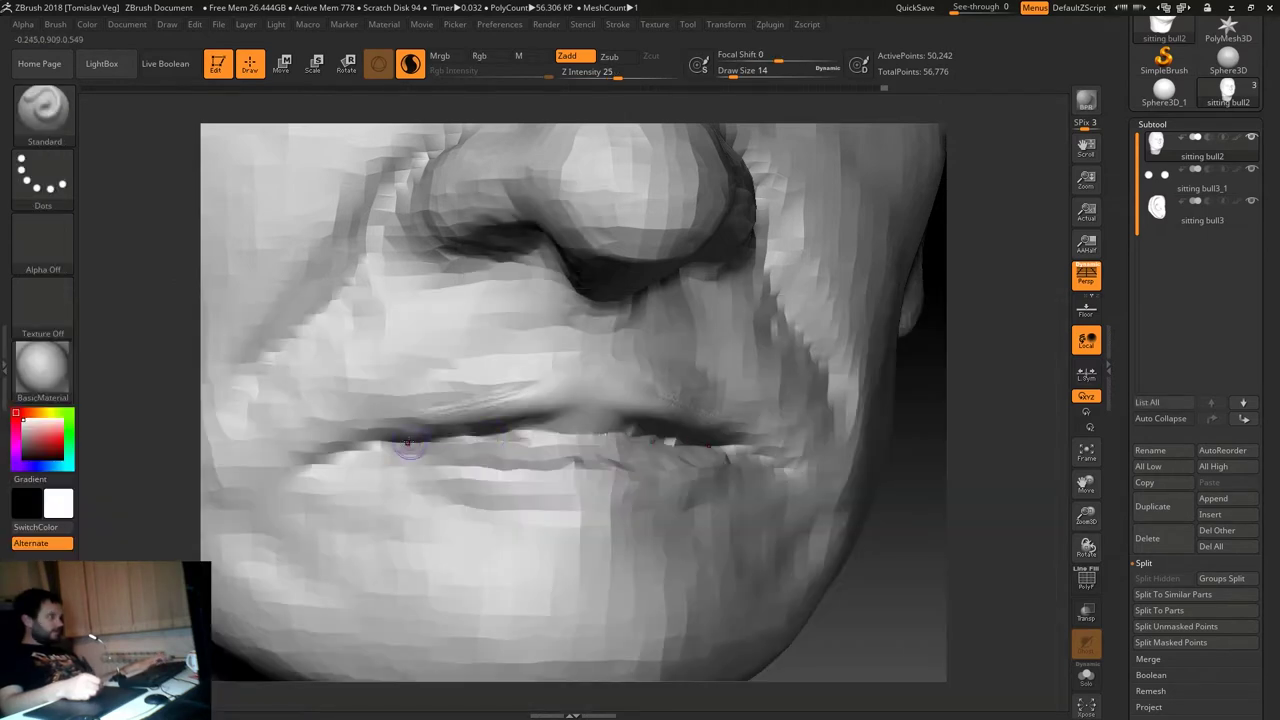
{"action": "key", "text": "["}
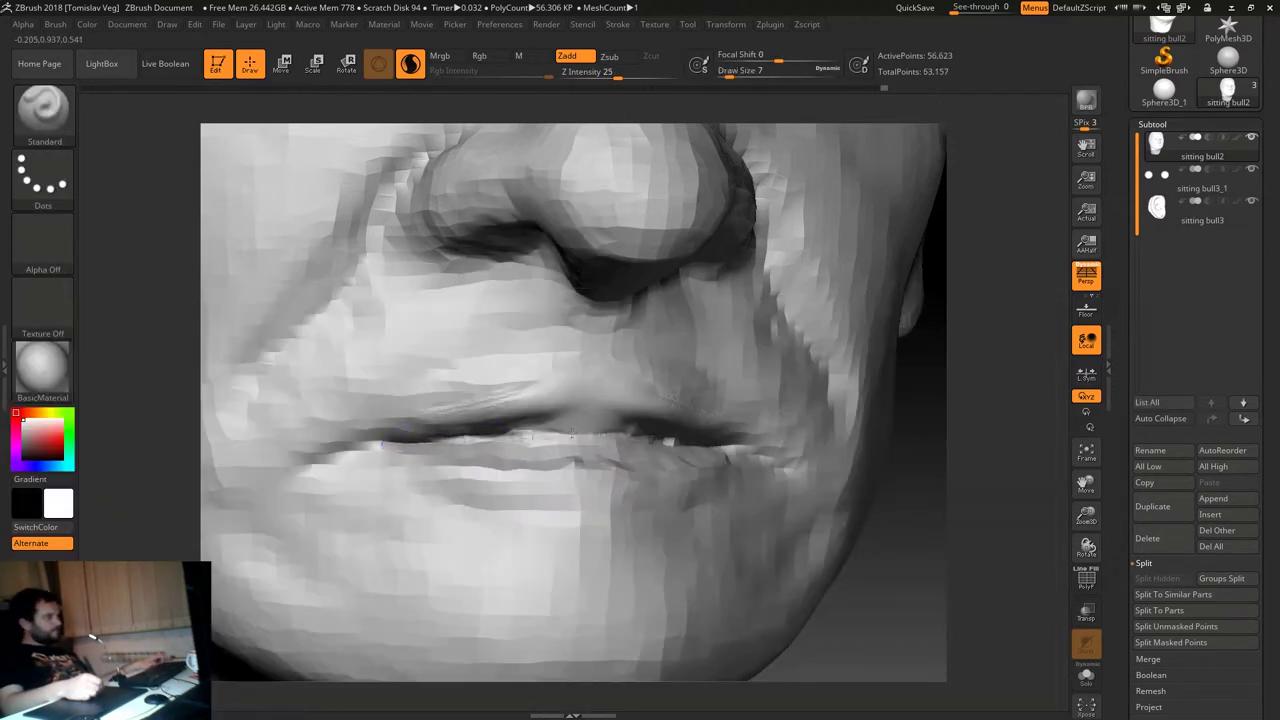
{"action": "mouse_move", "coordinate": [537, 438]}
{"action": "right_mouse_down"}
{"action": "mouse_move", "coordinate": [883, 391]}
{"action": "mouse_move", "coordinate": [530, 407]}
{"action": "right_mouse_up"}
{"action": "mouse_move", "coordinate": [288, 477]}
{"action": "right_mouse_down"}
{"action": "mouse_move", "coordinate": [240, 503]}
{"action": "mouse_move", "coordinate": [494, 429]}
{"action": "right_mouse_up"}
Lasso-mask the lower lip and chin, then pull the upper lip forward with Move.
{"action": "key", "text": "b"}
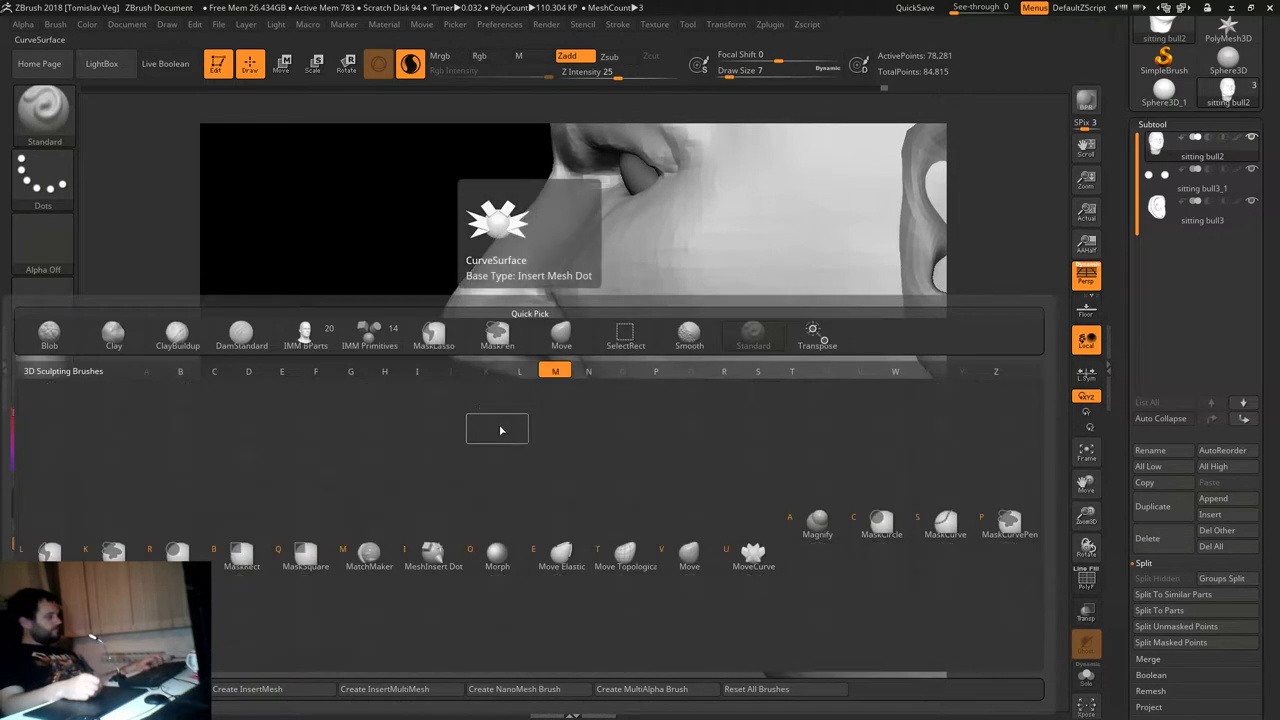
{"action": "key", "text": "m"}
{"action": "key", "text": "l"}
{"action": "left_click_drag", "start_coordinate": [537, 448], "coordinate": [500, 450], "text": "ctrl"}
{"action": "key", "text": "b"}
{"action": "key", "text": "m"}
{"action": "key", "text": "v"}
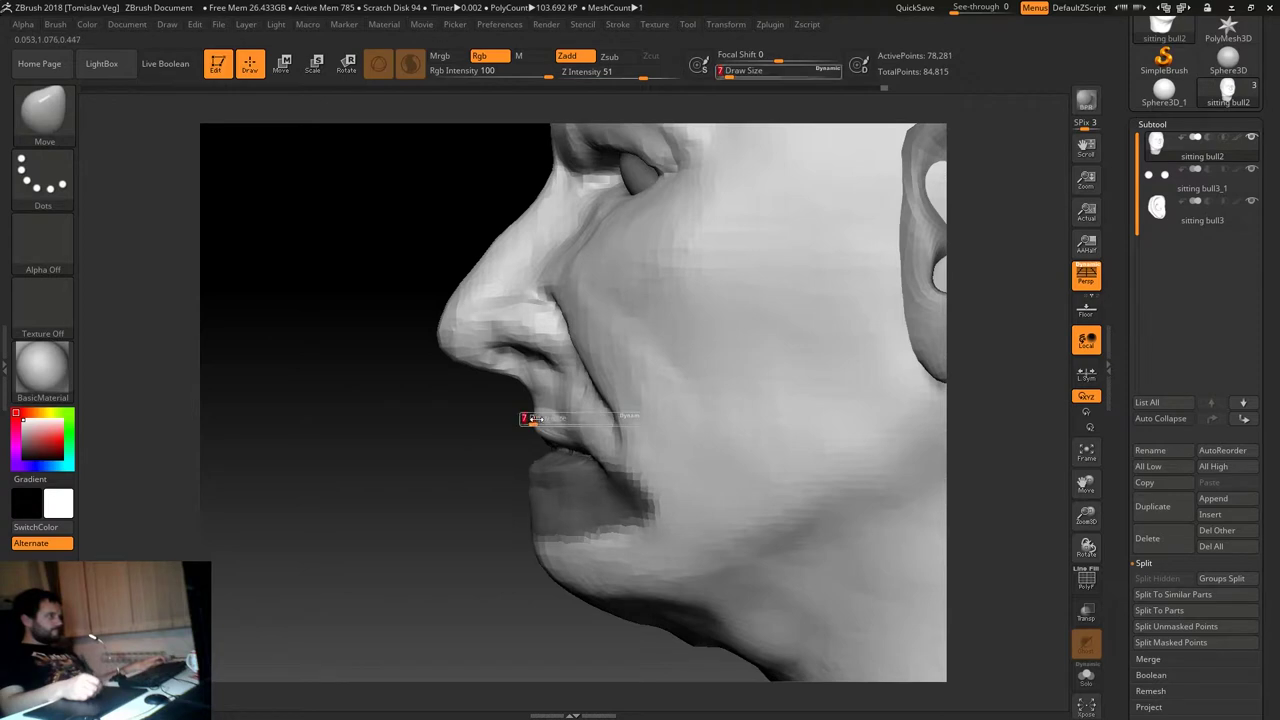
{"action": "mouse_move", "coordinate": [535, 405]}
{"action": "left_mouse_down"}
{"action": "mouse_move", "coordinate": [512, 403]}
{"action": "mouse_move", "coordinate": [520, 395]}
{"action": "left_mouse_up"}
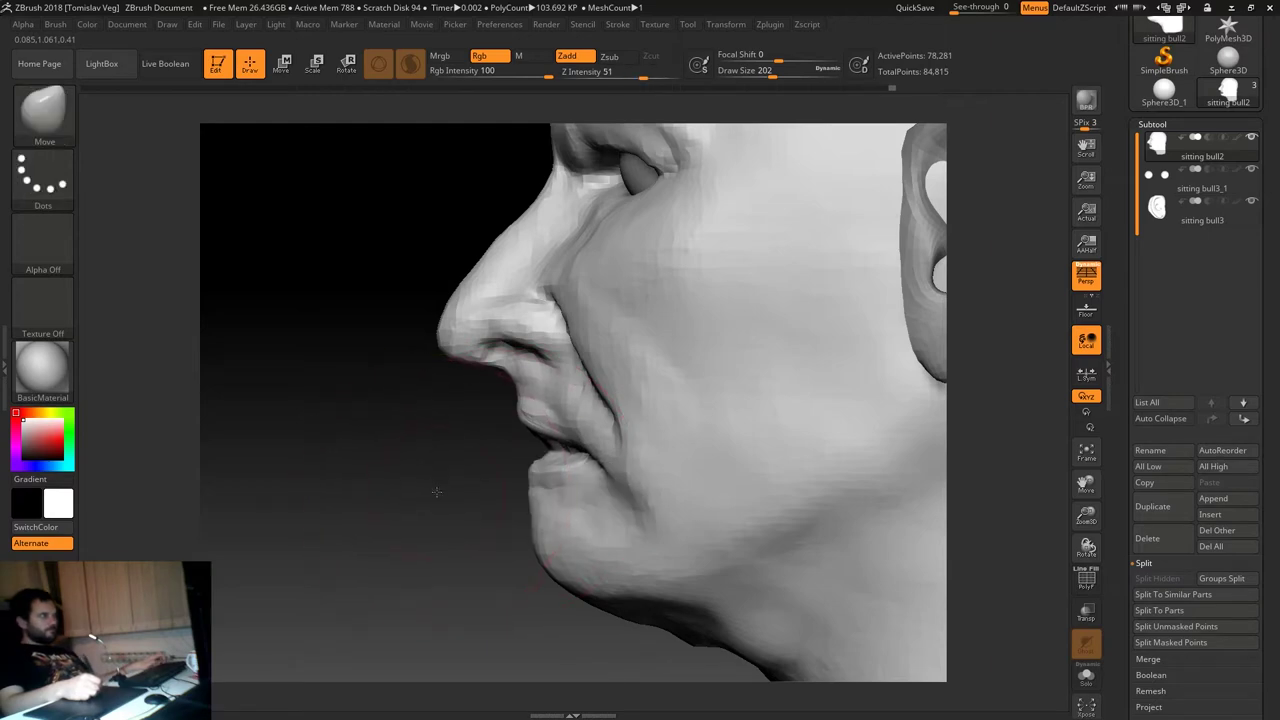
Mask the lip area from a close three-quarter front view.
{"action": "key", "text": "f"}
{"action": "mouse_move", "coordinate": [397, 437]}
{"action": "left_mouse_down"}
{"action": "mouse_move", "coordinate": [679, 436]}
{"action": "mouse_move", "coordinate": [852, 457]}
{"action": "left_mouse_up"}
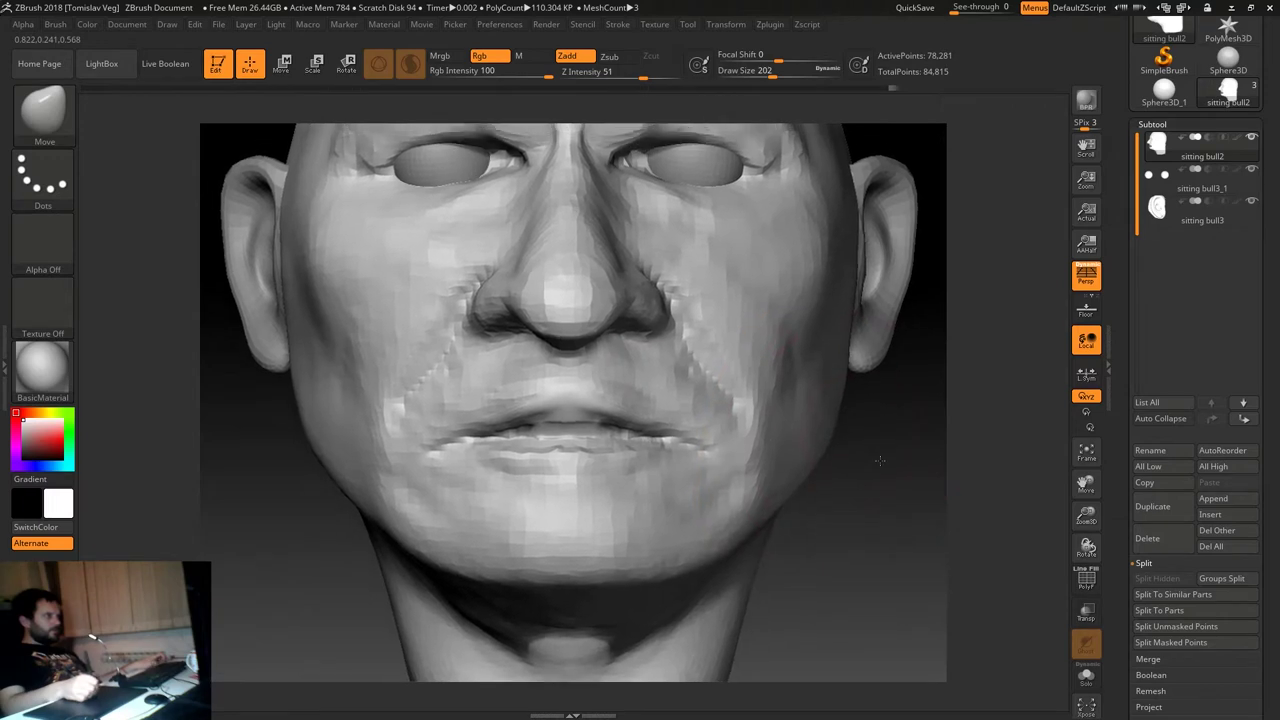
{"action": "left_click_drag", "start_coordinate": [852, 457], "coordinate": [509, 435], "text": "alt"}
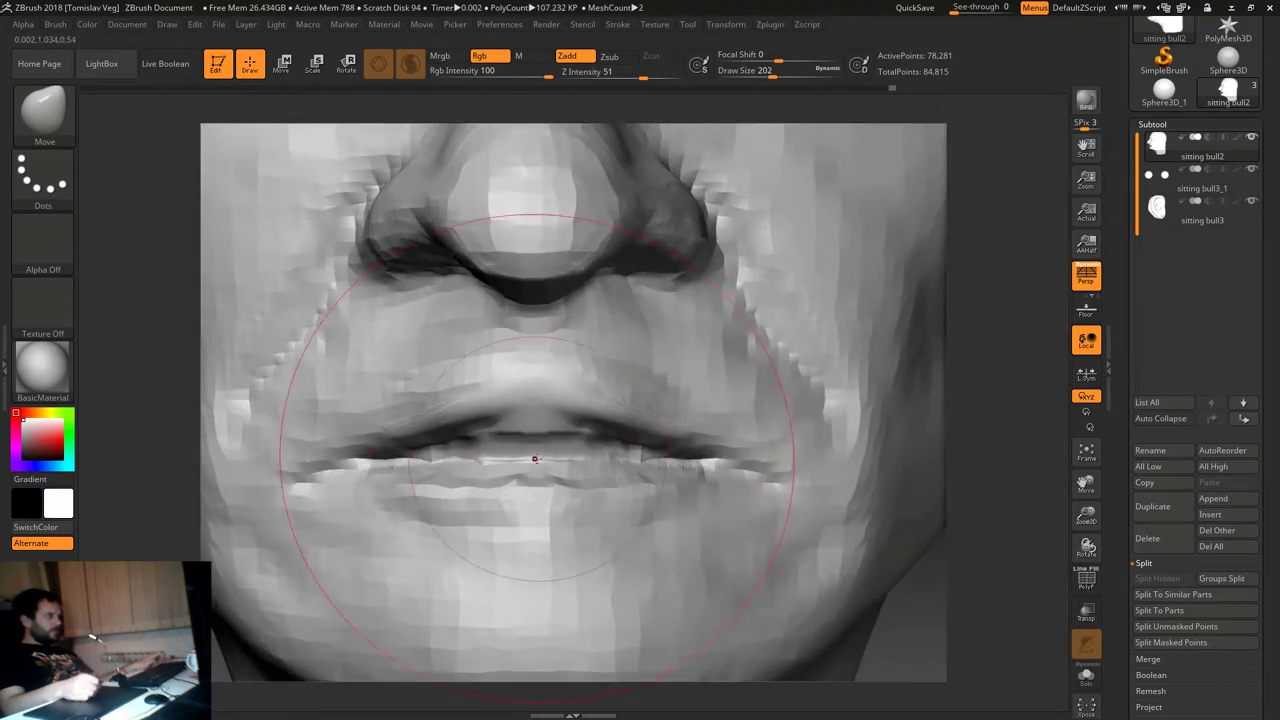
{"action": "key", "text": "ctrl"}
{"action": "left_click_drag", "start_coordinate": [812, 437], "coordinate": [703, 428], "text": "ctrl"}
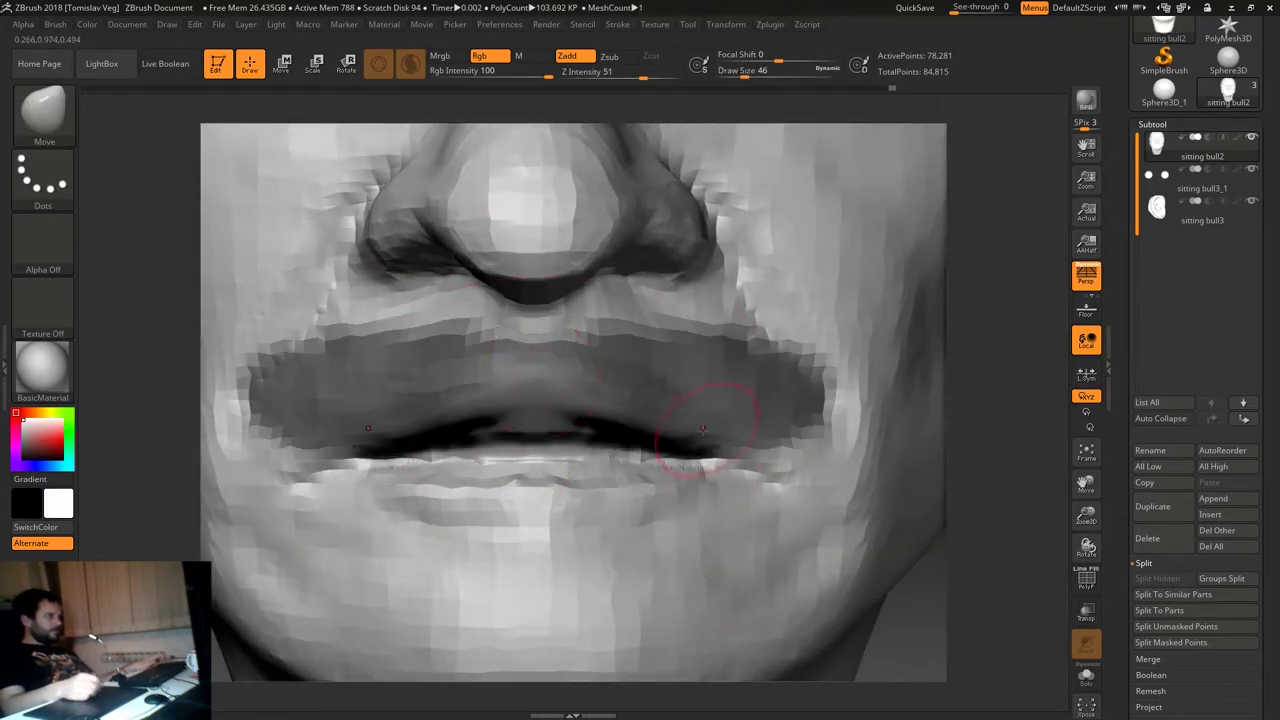
Lift the lower lip edge on both sides with the Move brush.
{"action": "key", "text": "b"}
{"action": "key", "text": "c"}
{"action": "key", "text": "b"}
{"action": "key", "text": "b"}
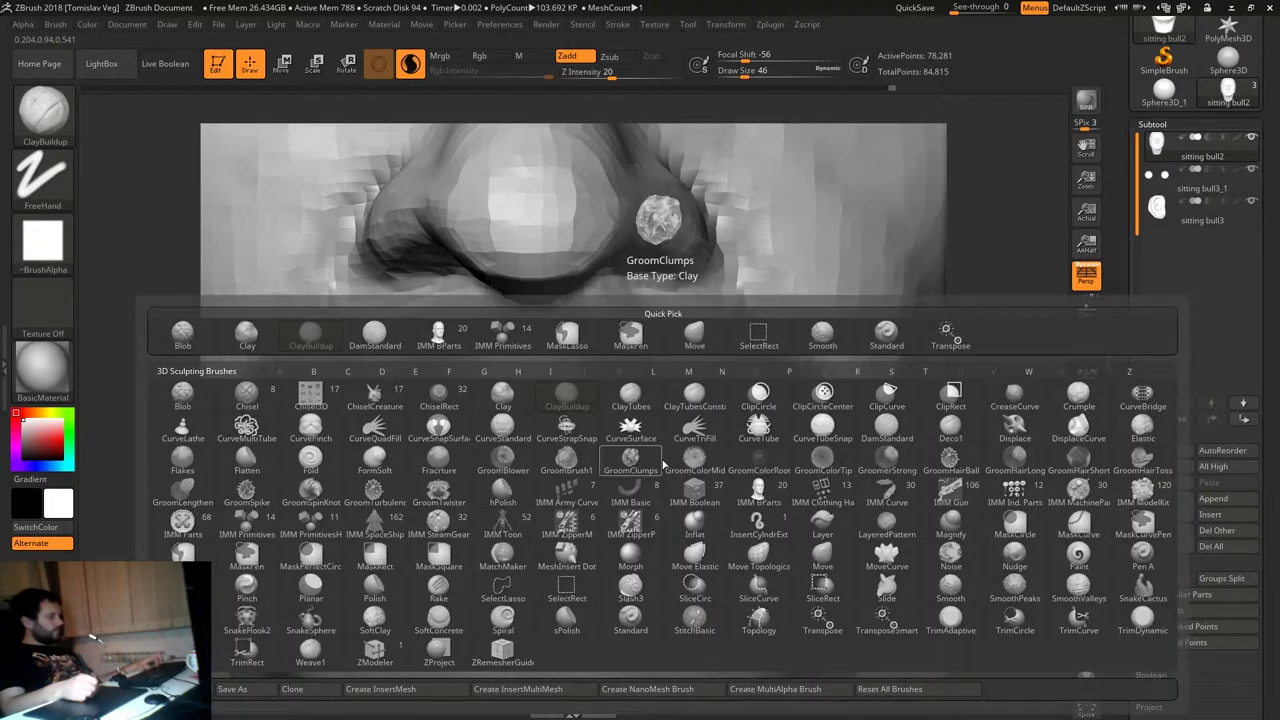
{"action": "key", "text": "m"}
{"action": "key", "text": "v"}
{"action": "left_click_drag", "start_coordinate": [585, 477], "coordinate": [700, 460]}
{"action": "mouse_move", "coordinate": [620, 480]}
{"action": "left_mouse_down"}
{"action": "mouse_move", "coordinate": [669, 452]}
{"action": "mouse_move", "coordinate": [716, 463]}
{"action": "left_mouse_up"}
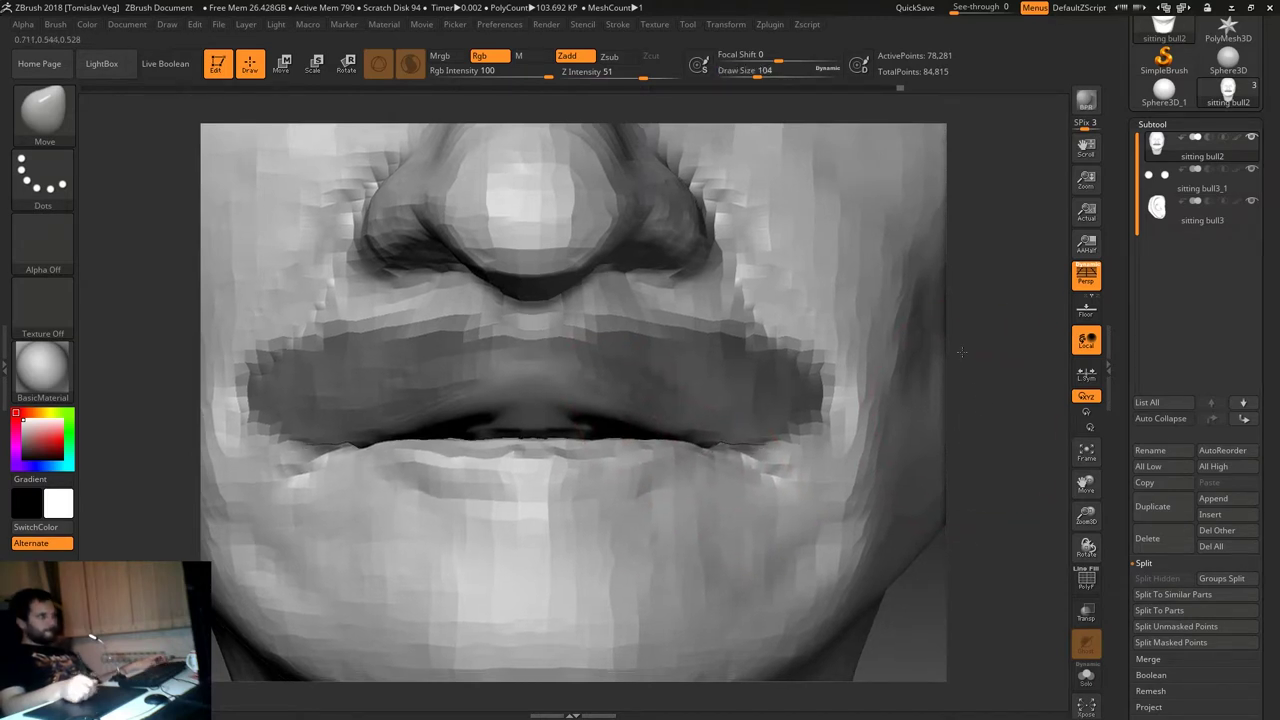
Frame the head in three-quarter view and select the Standard brush.
{"action": "key", "text": "f"}
{"action": "mouse_move", "coordinate": [820, 400]}
{"action": "left_mouse_down"}
{"action": "mouse_move", "coordinate": [849, 380]}
{"action": "mouse_move", "coordinate": [845, 393]}
{"action": "mouse_move", "coordinate": [414, 470]}
{"action": "mouse_move", "coordinate": [438, 503]}
{"action": "left_mouse_up"}
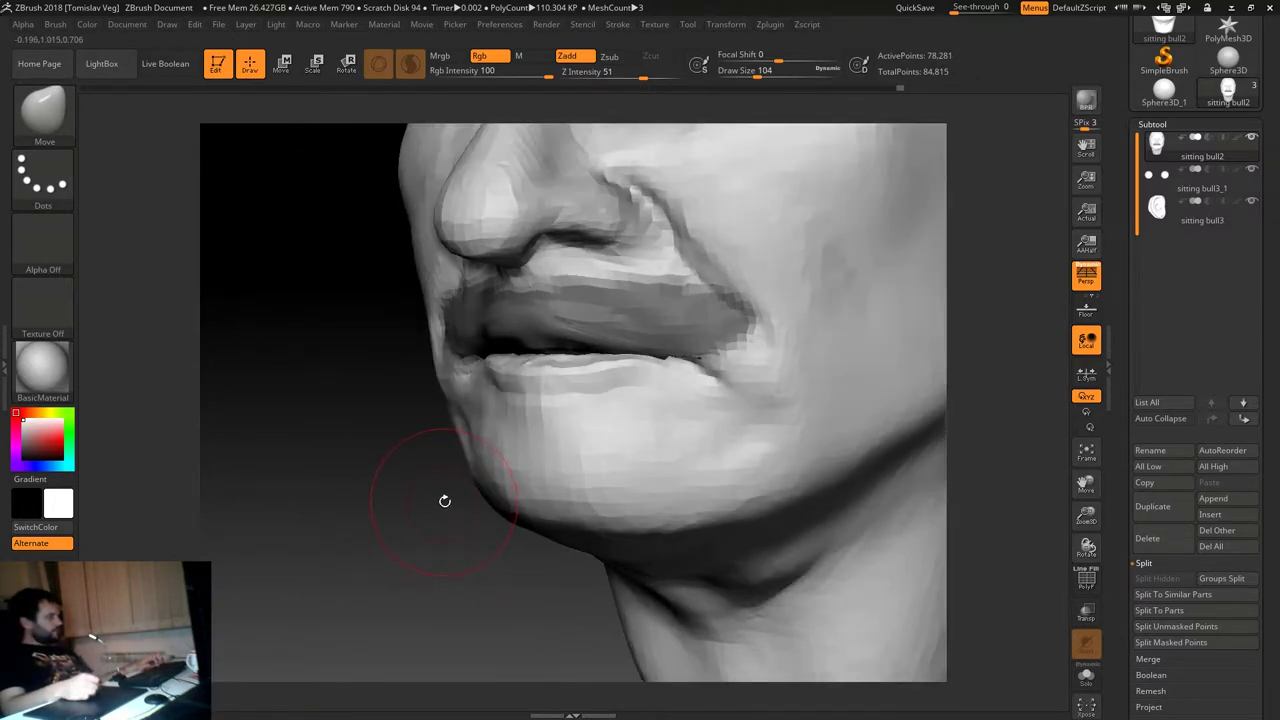
{"action": "key", "text": "b"}
{"action": "key", "text": "s"}
{"action": "key", "text": "t"}
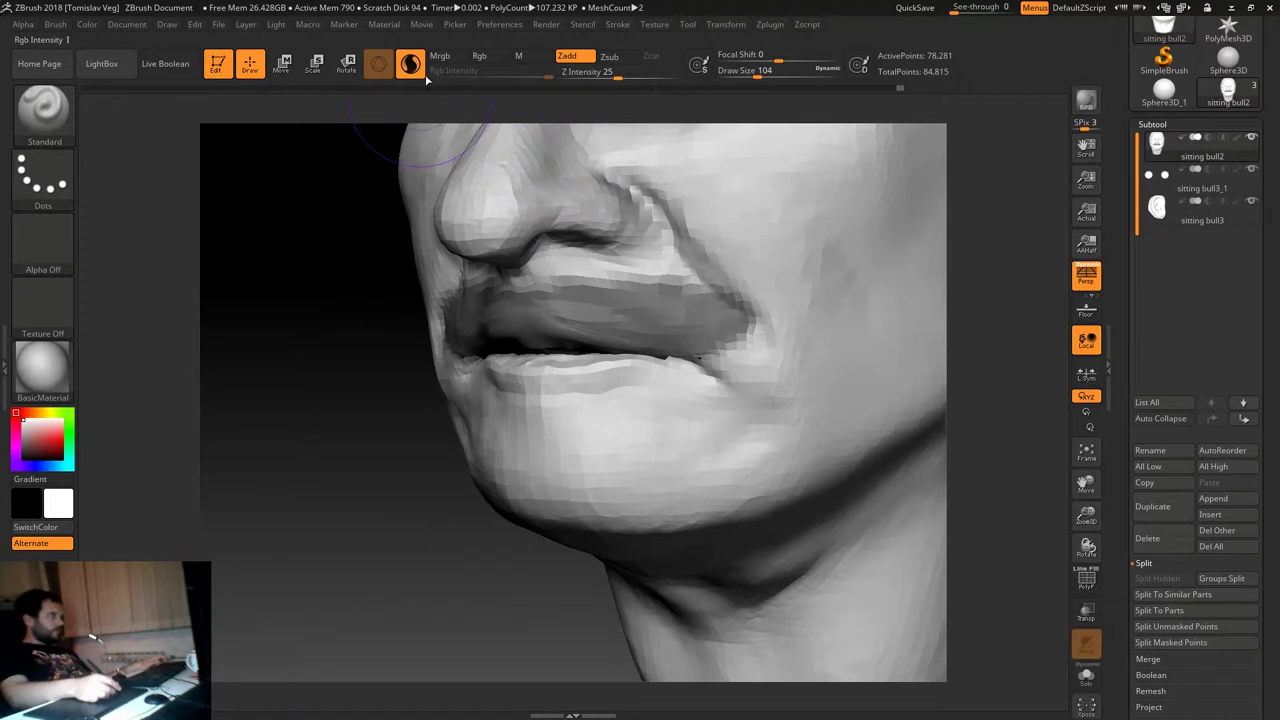
Smooth the chin surface beneath the lower lip.
{"action": "left_click_drag", "start_coordinate": [326, 286], "coordinate": [415, 432]}
{"action": "key", "text": "s"}
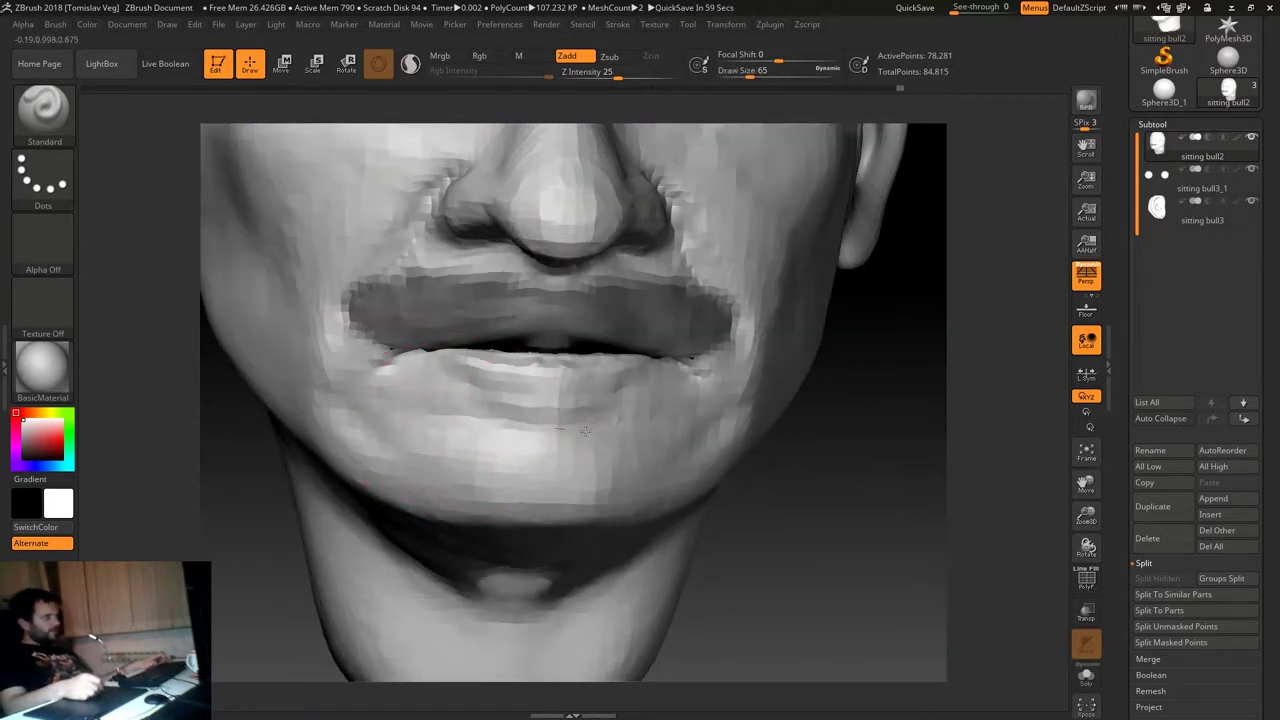
{"action": "left_click_drag", "start_coordinate": [877, 424], "coordinate": [542, 430]}
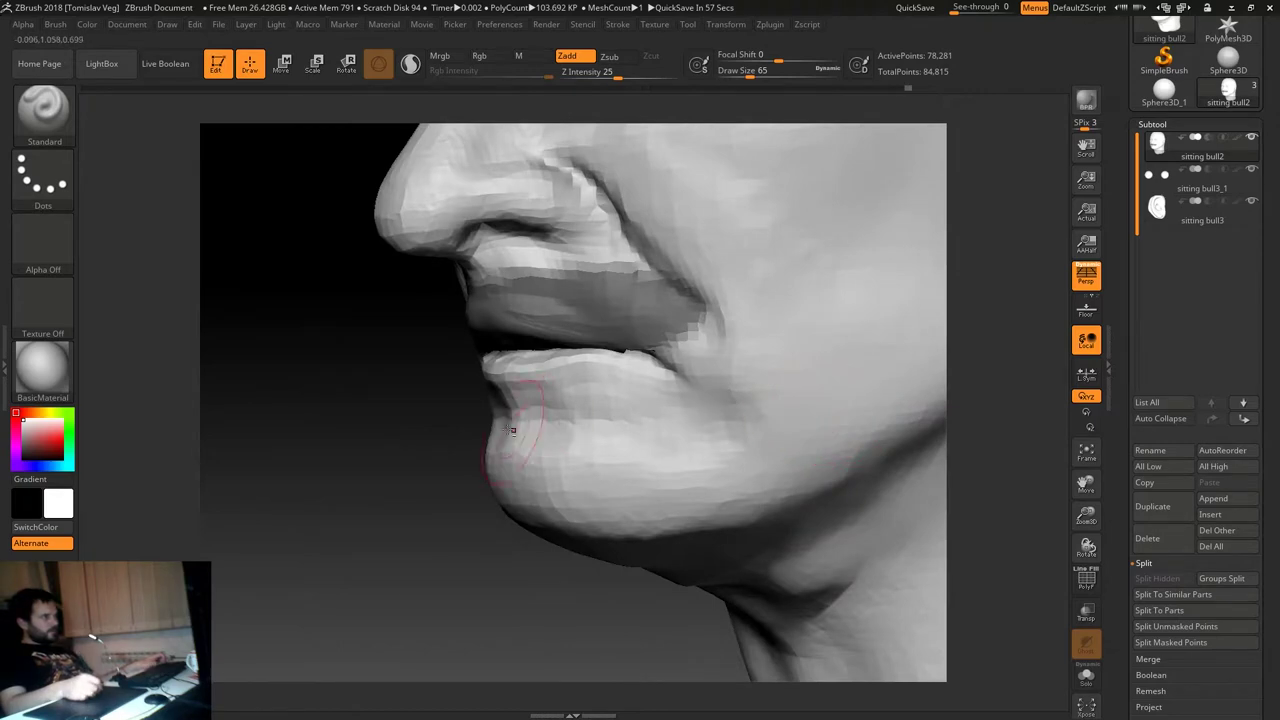
{"action": "right_click_drag", "start_coordinate": [586, 428], "coordinate": [555, 432]}
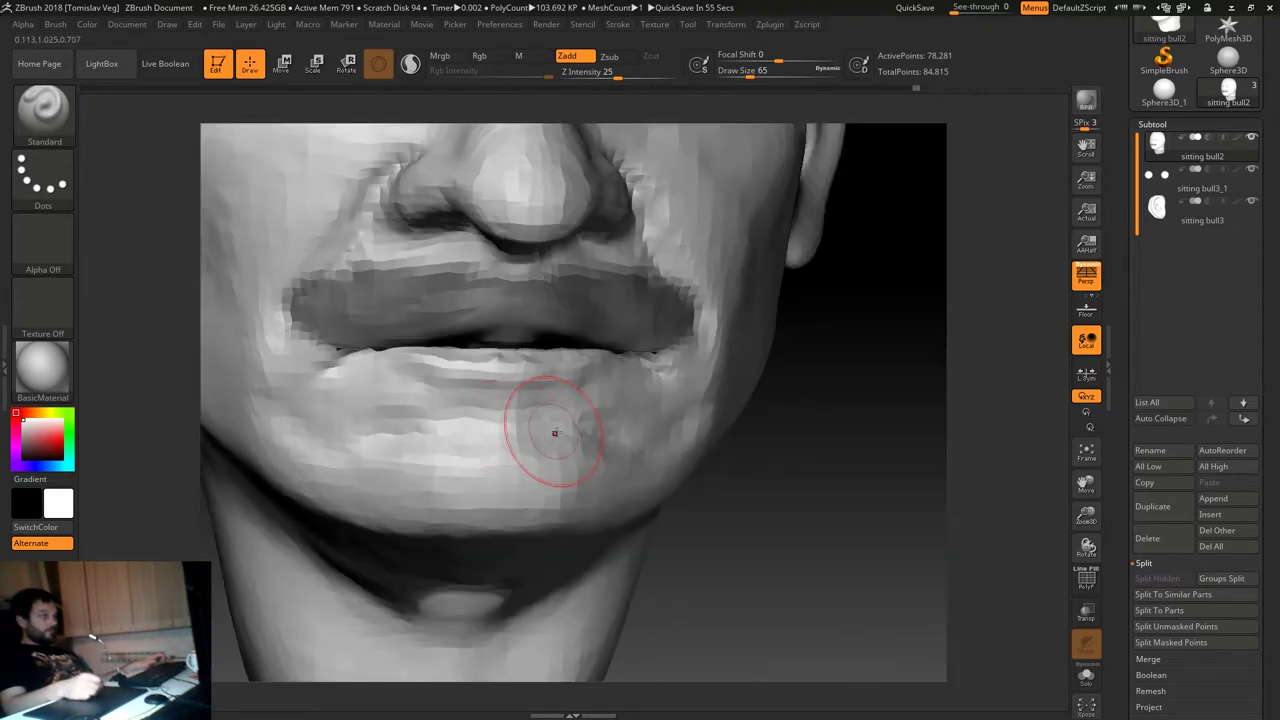
{"action": "left_click_drag", "start_coordinate": [555, 432], "coordinate": [348, 455], "text": "shift"}
{"action": "mouse_move", "coordinate": [607, 452]}
{"action": "right_mouse_down"}
{"action": "mouse_move", "coordinate": [686, 443]}
{"action": "mouse_move", "coordinate": [510, 435]}
{"action": "right_mouse_up"}
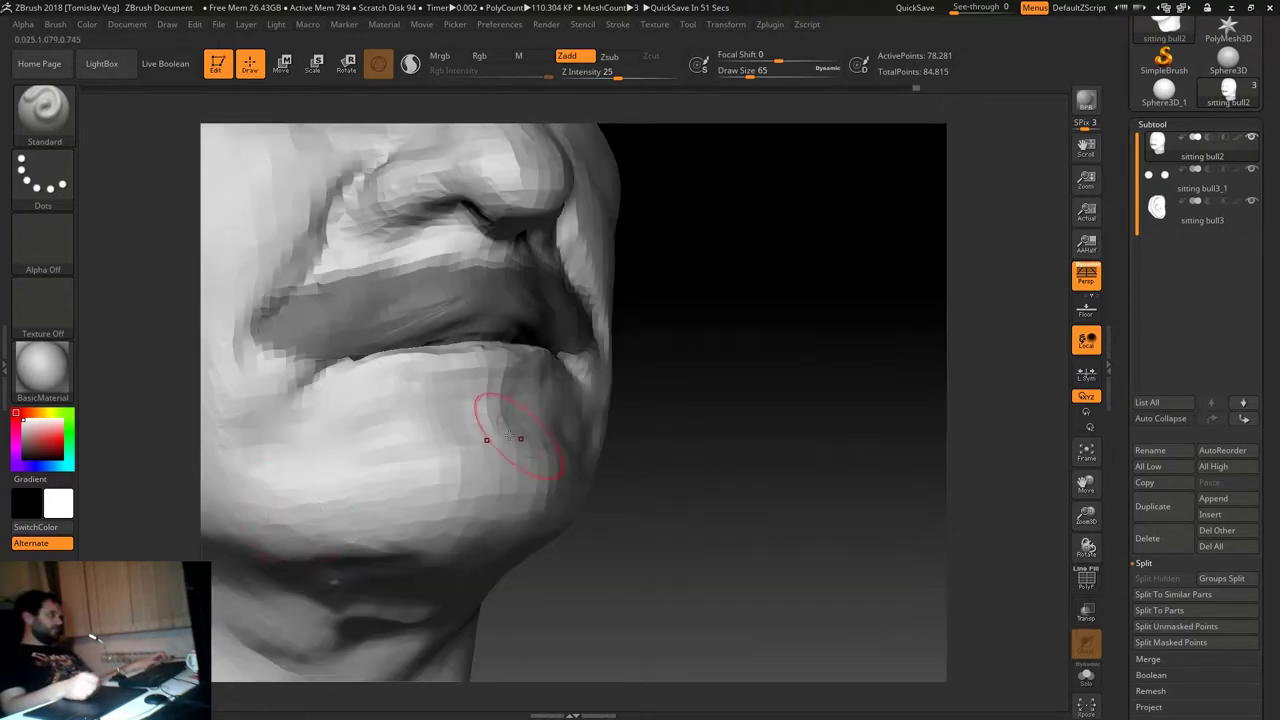
Reshape the chin with the Move brush, resizing it from 39 to 54.
{"action": "key", "text": "b"}
{"action": "key", "text": "m"}
{"action": "key", "text": "v"}
{"action": "mouse_move", "coordinate": [586, 271]}
{"action": "right_mouse_down"}
{"action": "mouse_move", "coordinate": [762, 387]}
{"action": "mouse_move", "coordinate": [529, 423]}
{"action": "right_mouse_up"}
{"action": "key", "text": "s"}
{"action": "left_click", "coordinate": [469, 447]}
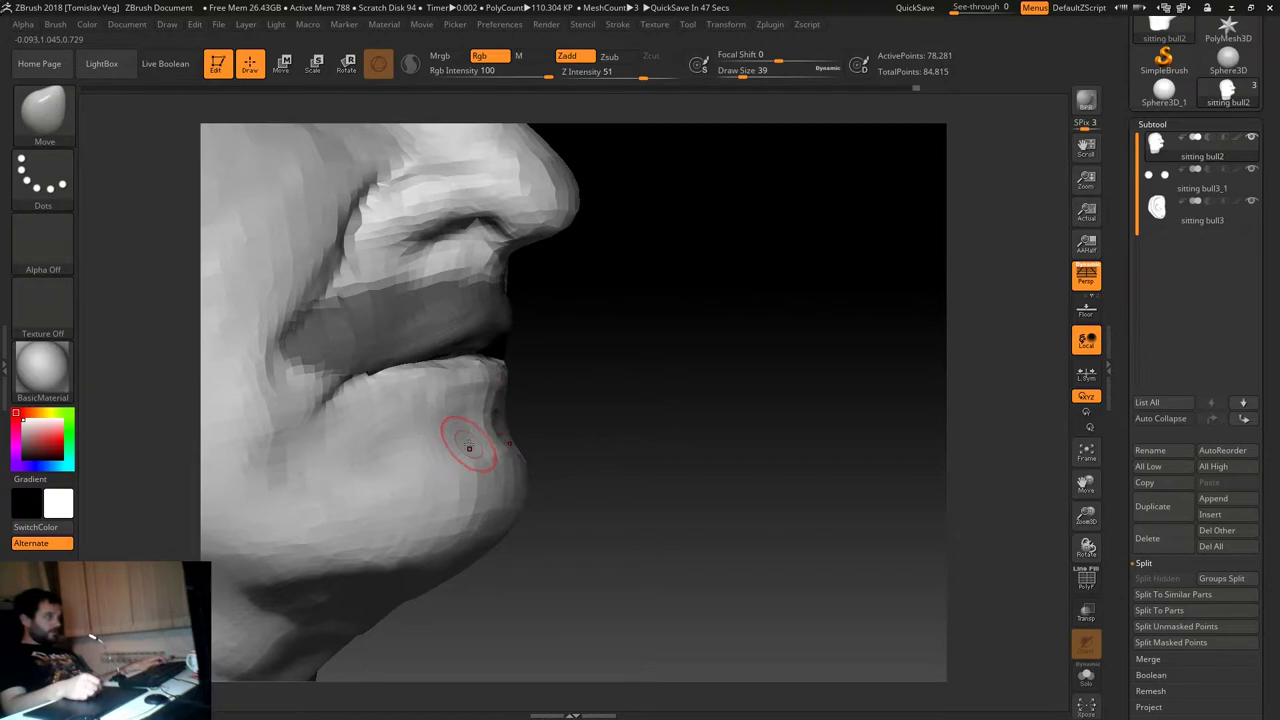
{"action": "key", "text": "s"}
{"action": "left_click", "coordinate": [475, 443]}
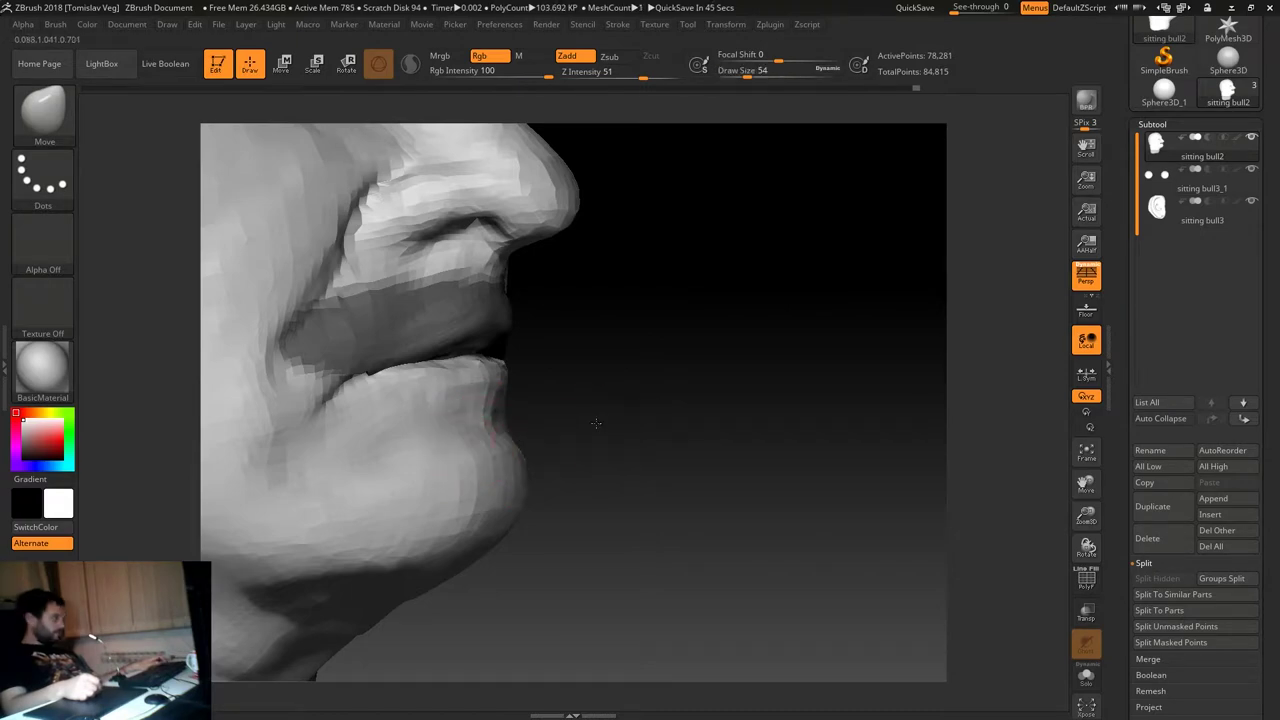
{"action": "right_click_drag", "start_coordinate": [595, 423], "coordinate": [502, 423]}
{"action": "mouse_move", "coordinate": [333, 515]}
{"action": "right_mouse_down"}
{"action": "mouse_move", "coordinate": [612, 426]}
{"action": "mouse_move", "coordinate": [448, 407]}
{"action": "right_mouse_up"}
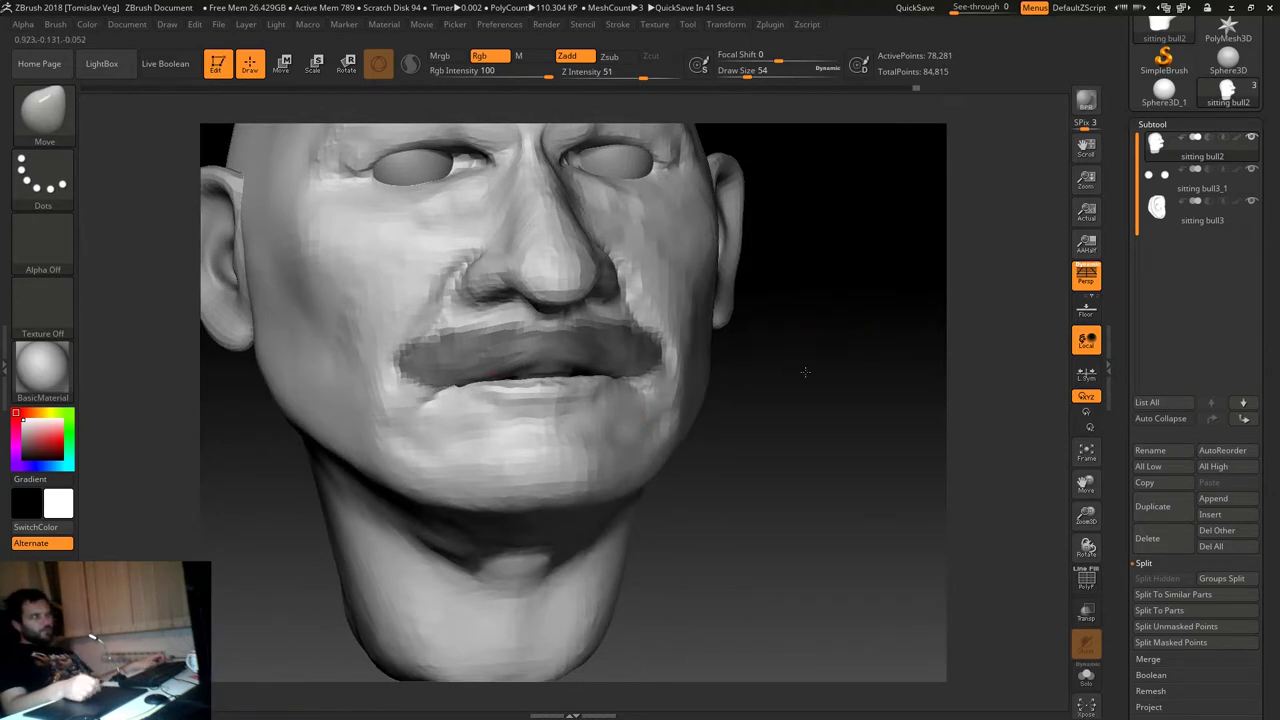
Turn to the forehead and eyes and set ClayBuildup to draw size 23.
{"action": "right_click_drag", "start_coordinate": [805, 372], "coordinate": [684, 288]}
{"action": "mouse_move", "coordinate": [821, 411]}
{"action": "right_mouse_down"}
{"action": "mouse_move", "coordinate": [746, 343]}
{"action": "mouse_move", "coordinate": [826, 294]}
{"action": "mouse_move", "coordinate": [916, 278]}
{"action": "mouse_move", "coordinate": [751, 277]}
{"action": "right_mouse_up"}
{"action": "key", "text": "s"}
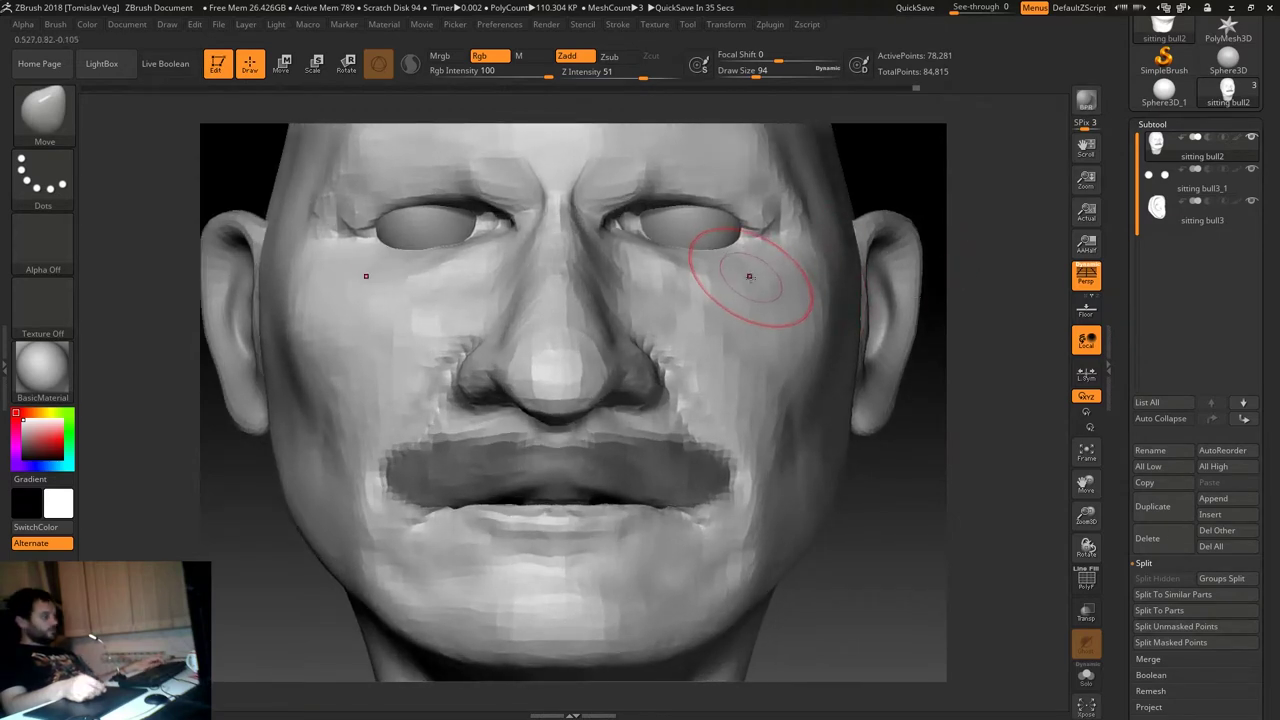
{"action": "key", "text": "b"}
{"action": "key", "text": "c"}
{"action": "key", "text": "b"}
{"action": "mouse_move", "coordinate": [900, 214]}
{"action": "right_mouse_down", "text": "alt"}
{"action": "mouse_move", "coordinate": [866, 347]}
{"action": "mouse_move", "coordinate": [714, 329]}
{"action": "right_mouse_up", "text": "alt"}
{"action": "key", "text": "["}
{"action": "key", "text": "["}
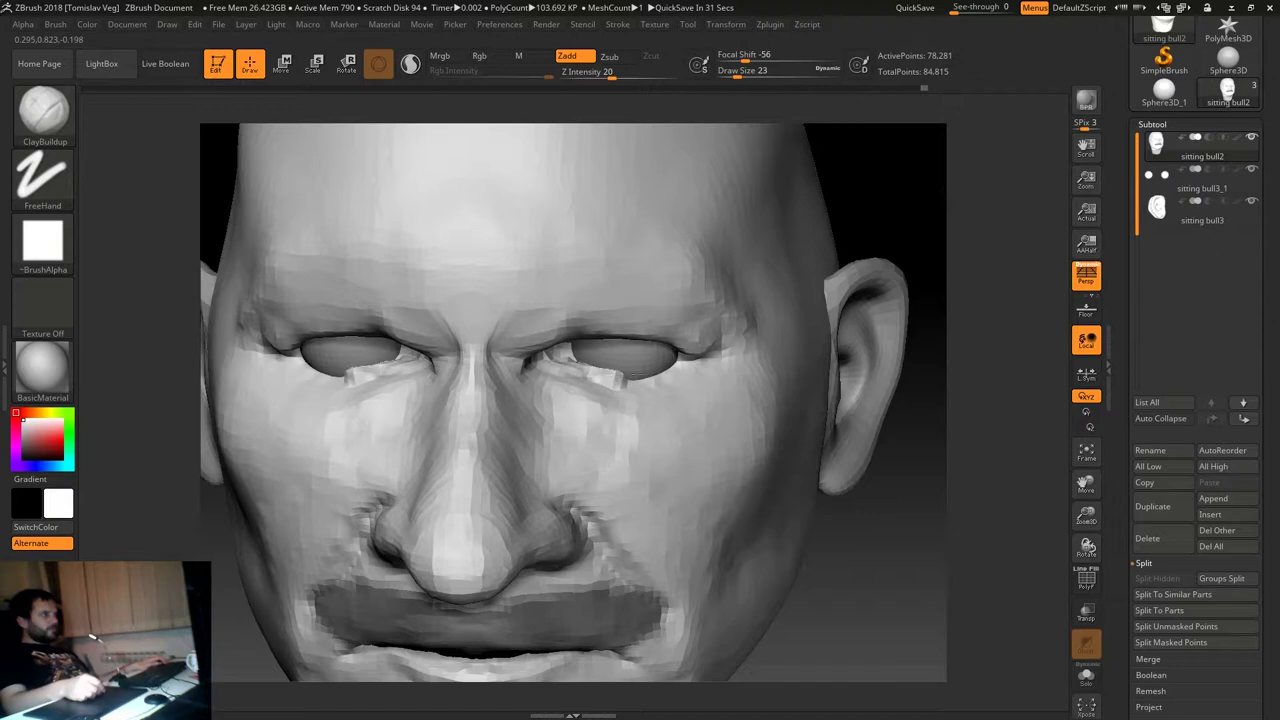
Build up the brow ridges with ClayBuildup, sizing the brush from 49 to 31.
{"action": "mouse_move", "coordinate": [880, 330]}
{"action": "right_mouse_down", "text": "alt"}
{"action": "mouse_move", "coordinate": [880, 251]}
{"action": "mouse_move", "coordinate": [604, 459]}
{"action": "right_mouse_up", "text": "alt"}
{"action": "mouse_move", "coordinate": [881, 391]}
{"action": "right_mouse_down"}
{"action": "mouse_move", "coordinate": [877, 354]}
{"action": "mouse_move", "coordinate": [910, 385]}
{"action": "right_mouse_up"}
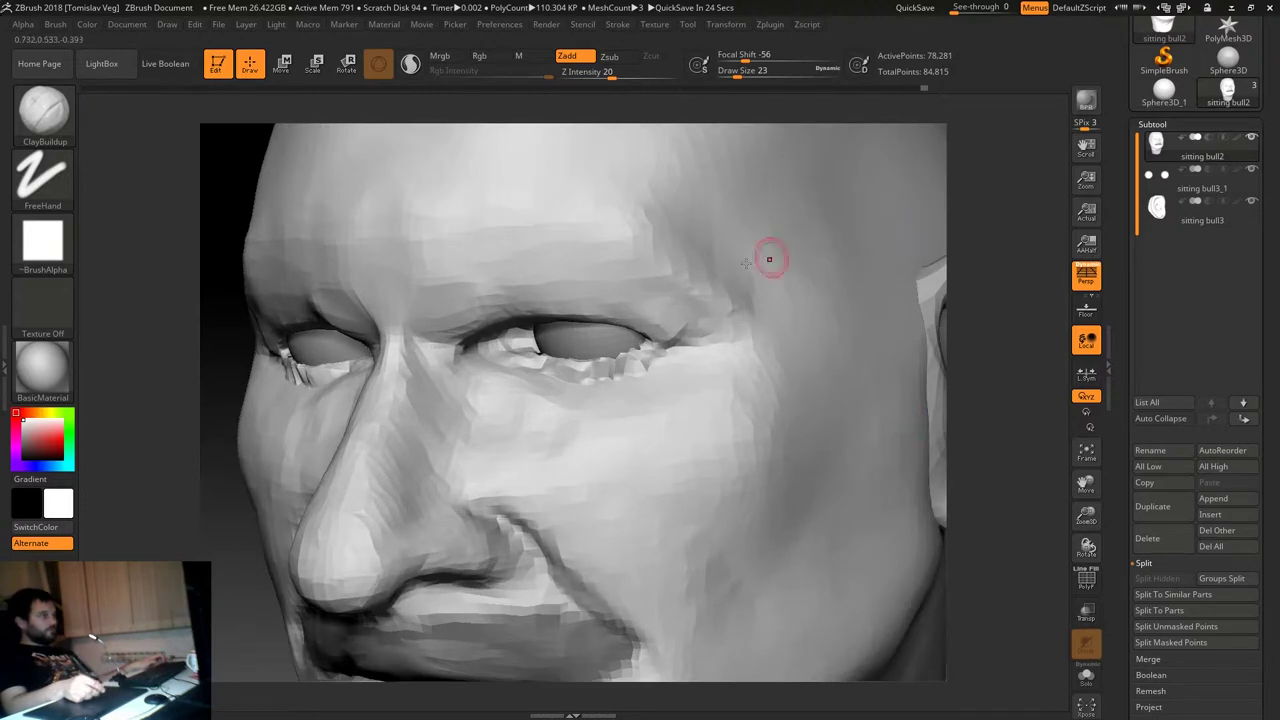
{"action": "key", "text": "f"}
{"action": "mouse_move", "coordinate": [900, 220]}
{"action": "right_mouse_down", "text": "shift"}
{"action": "mouse_move", "coordinate": [806, 289]}
{"action": "mouse_move", "coordinate": [829, 337]}
{"action": "mouse_move", "coordinate": [877, 323]}
{"action": "mouse_move", "coordinate": [886, 303]}
{"action": "mouse_move", "coordinate": [910, 311]}
{"action": "mouse_move", "coordinate": [450, 345]}
{"action": "right_mouse_up", "text": "shift"}
{"action": "key", "text": "s"}
{"action": "left_click_drag", "start_coordinate": [443, 351], "coordinate": [470, 351]}
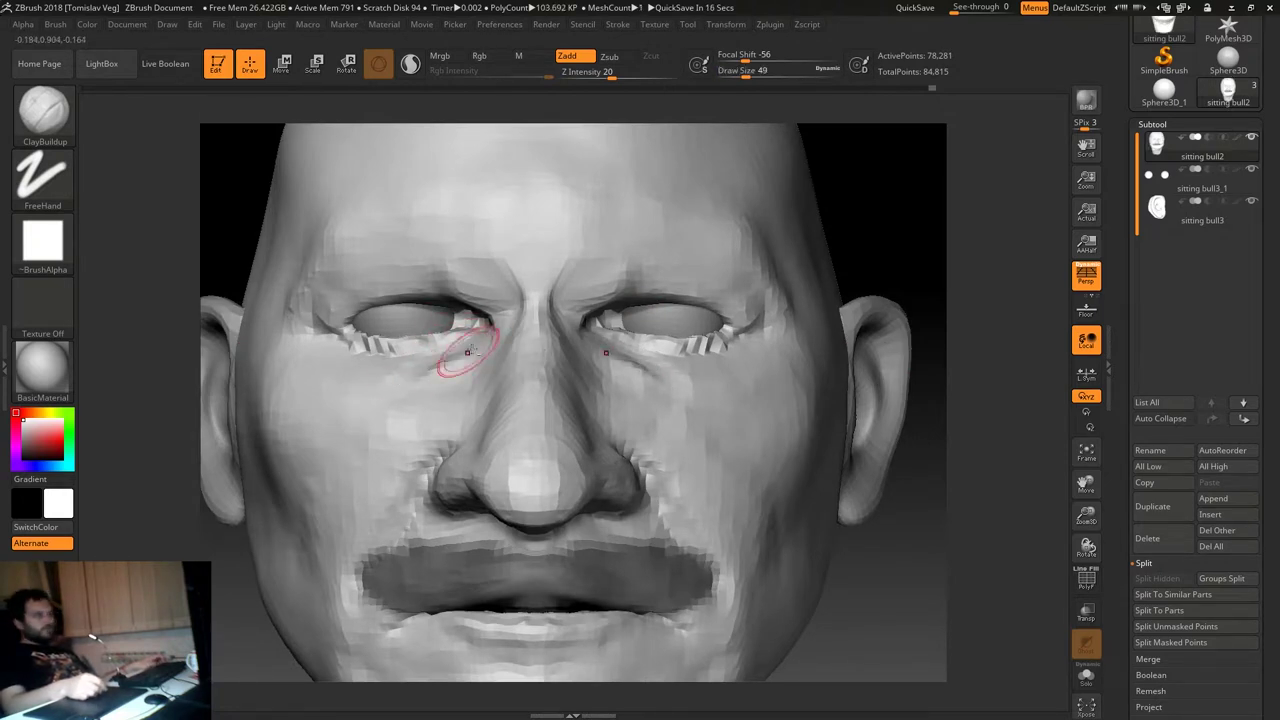
{"action": "key", "text": "bracketleft"}
{"action": "key", "text": "bracketleft"}
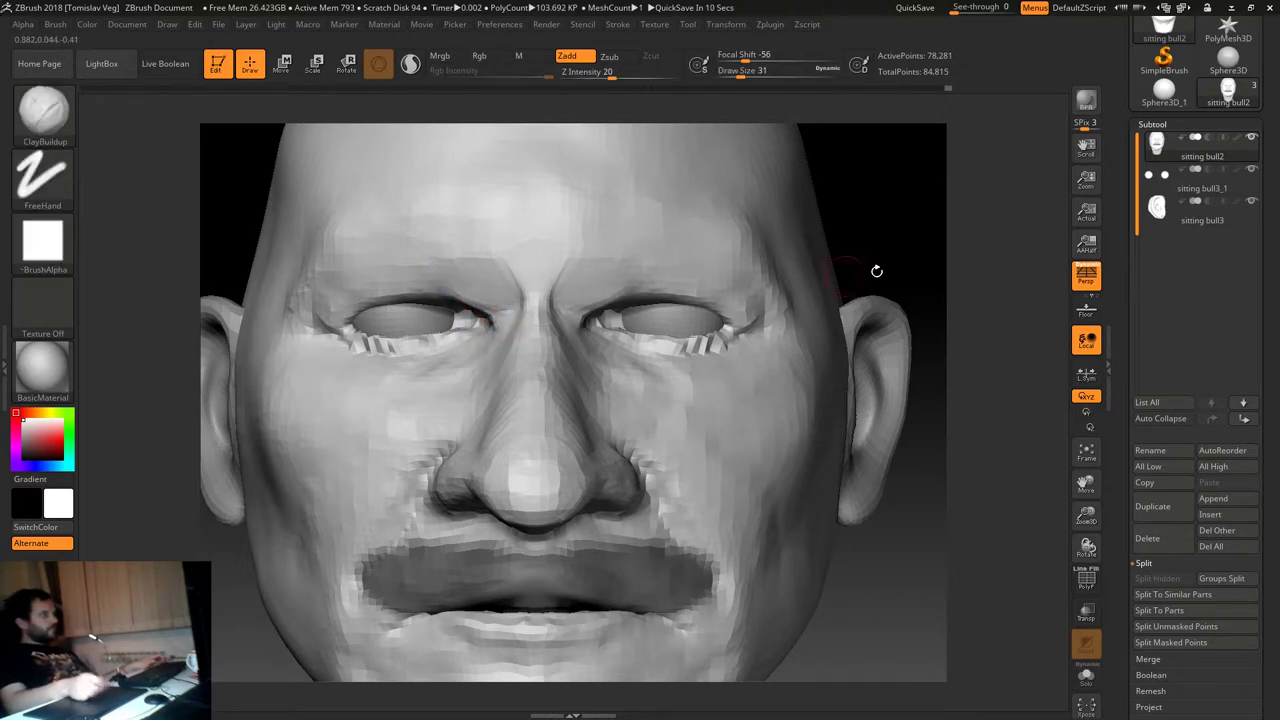
Adjust the eye-socket rims with the Move brush at size 83.
{"action": "left_click_drag", "start_coordinate": [877, 269], "coordinate": [555, 303], "text": "shift"}
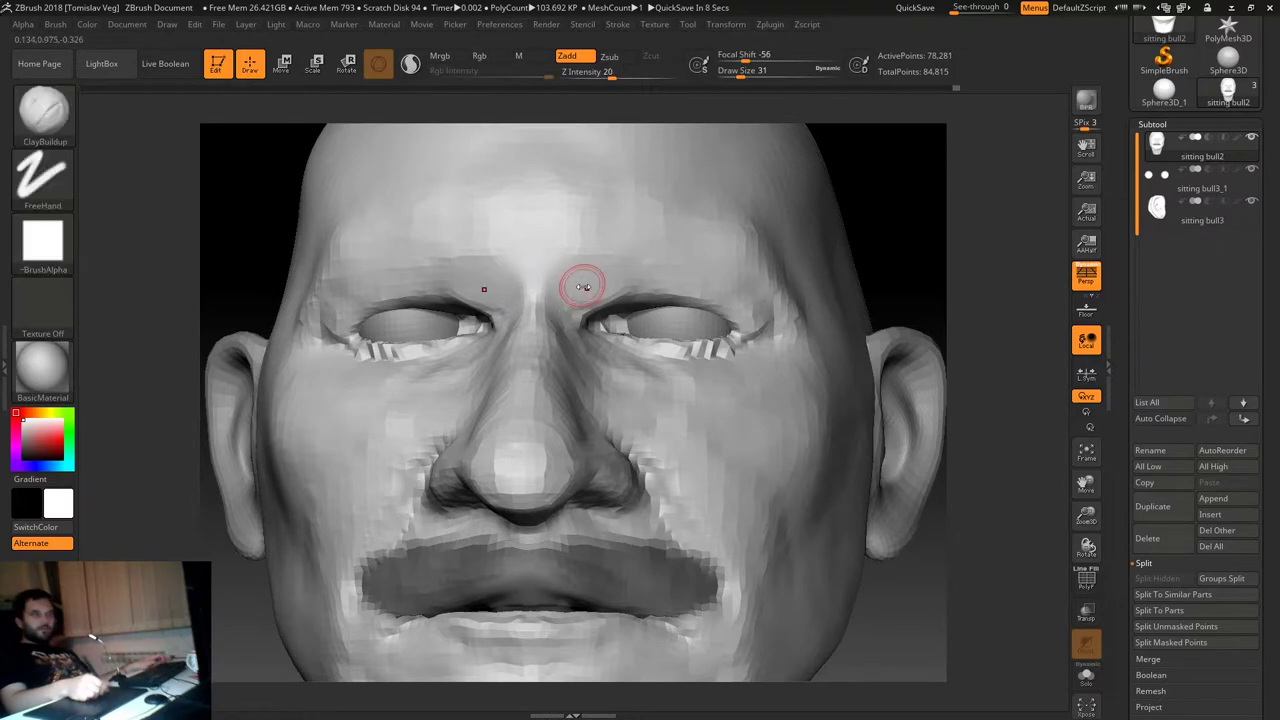
{"action": "mouse_move", "coordinate": [934, 229]}
{"action": "left_mouse_down"}
{"action": "mouse_move", "coordinate": [828, 286]}
{"action": "mouse_move", "coordinate": [834, 297]}
{"action": "left_mouse_up"}
{"action": "key", "text": "b"}
{"action": "key", "text": "m"}
{"action": "key", "text": "v"}
{"action": "key", "text": "s"}
{"action": "left_click_drag", "start_coordinate": [655, 284], "coordinate": [705, 284]}
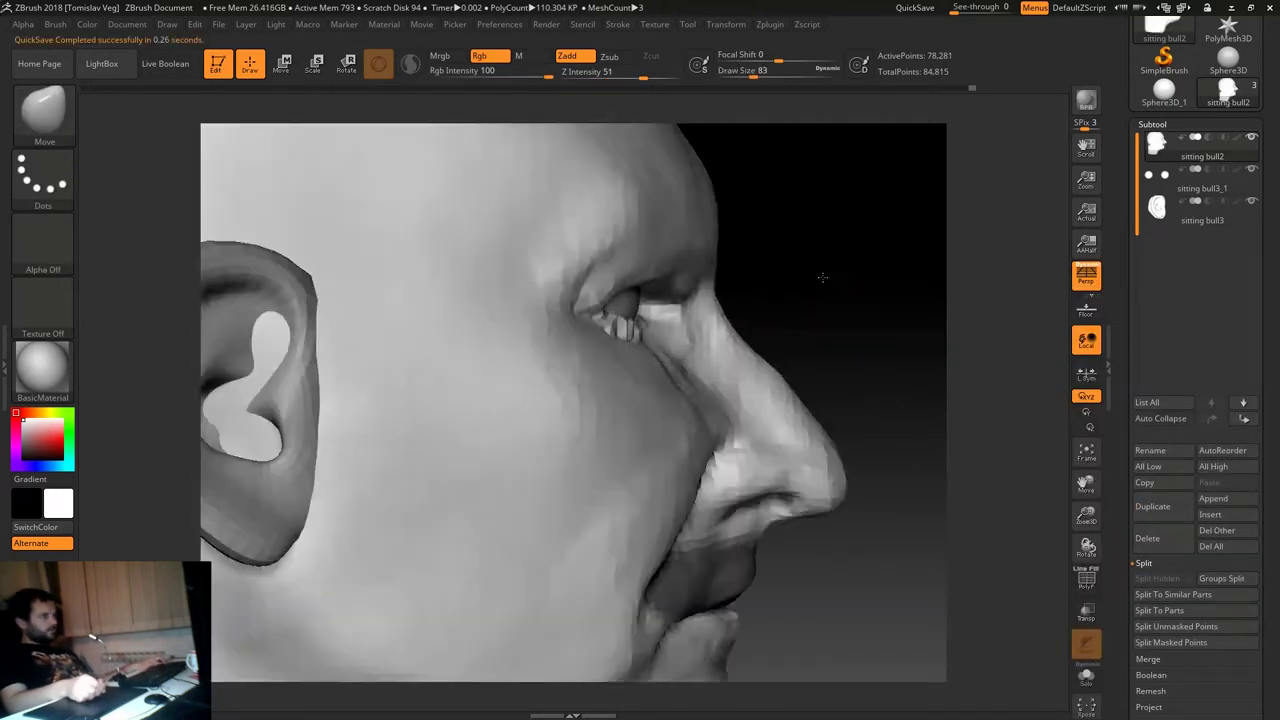
Make the eyes subtool sitting bull3_1 active in the Subtool list.
{"action": "mouse_move", "coordinate": [822, 277]}
{"action": "left_mouse_down"}
{"action": "mouse_move", "coordinate": [690, 286]}
{"action": "mouse_move", "coordinate": [659, 318]}
{"action": "left_mouse_up"}
{"action": "key", "text": "s"}
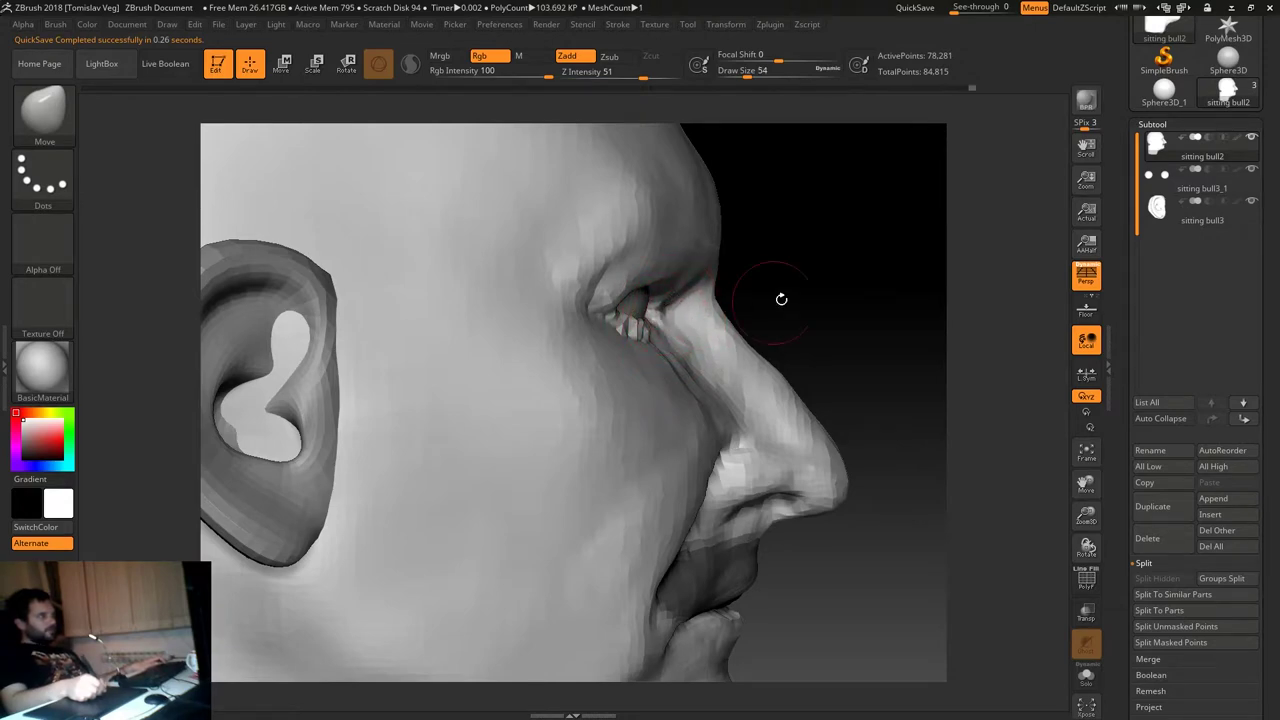
{"action": "left_click_drag", "start_coordinate": [758, 306], "coordinate": [666, 318]}
{"action": "mouse_move", "coordinate": [838, 276]}
{"action": "left_mouse_down", "text": "shift"}
{"action": "mouse_move", "coordinate": [903, 257]}
{"action": "mouse_move", "coordinate": [276, 408]}
{"action": "mouse_move", "coordinate": [277, 346]}
{"action": "mouse_move", "coordinate": [297, 360]}
{"action": "mouse_move", "coordinate": [296, 387]}
{"action": "left_mouse_up", "text": "shift"}
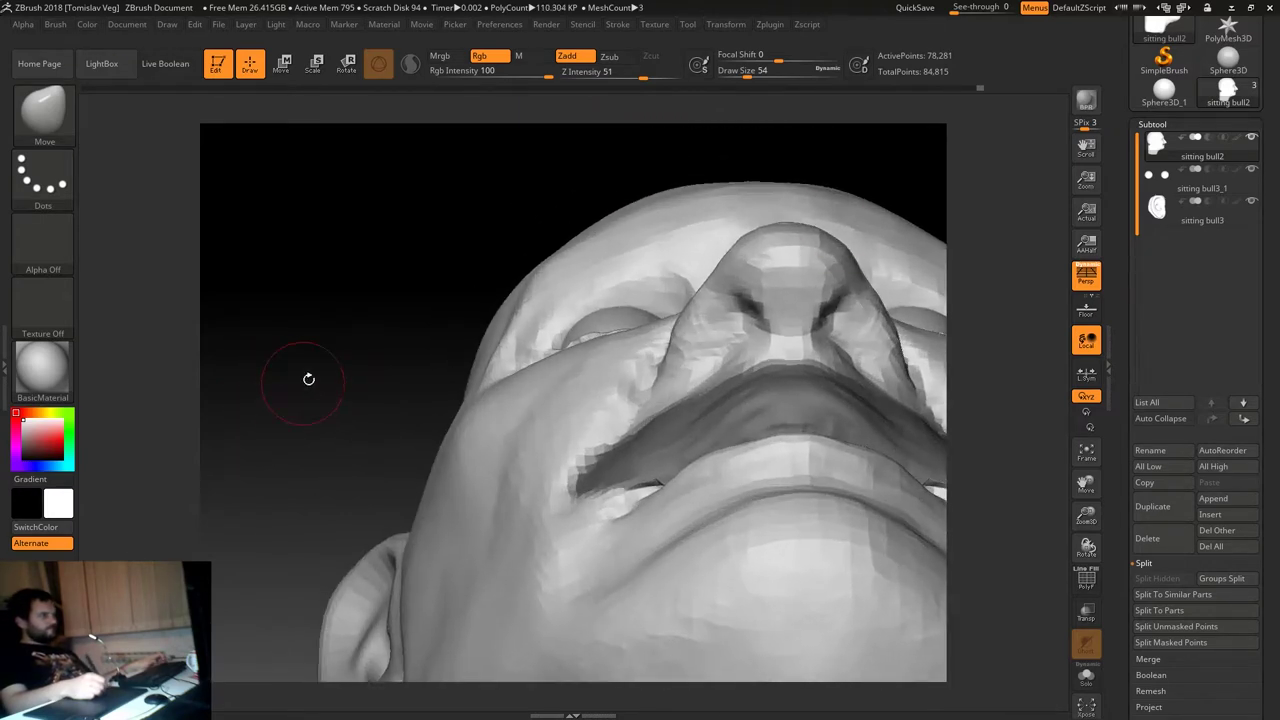
{"action": "left_click", "coordinate": [1165, 188]}
{"action": "mouse_move", "coordinate": [514, 263]}
{"action": "left_mouse_down"}
{"action": "mouse_move", "coordinate": [260, 366]}
{"action": "mouse_move", "coordinate": [266, 357]}
{"action": "mouse_move", "coordinate": [309, 411]}
{"action": "mouse_move", "coordinate": [243, 434]}
{"action": "left_mouse_up"}
{"action": "key", "text": "w"}
{"action": "left_click_drag", "start_coordinate": [329, 413], "coordinate": [272, 364]}
{"action": "left_click_drag", "start_coordinate": [792, 258], "coordinate": [651, 198]}
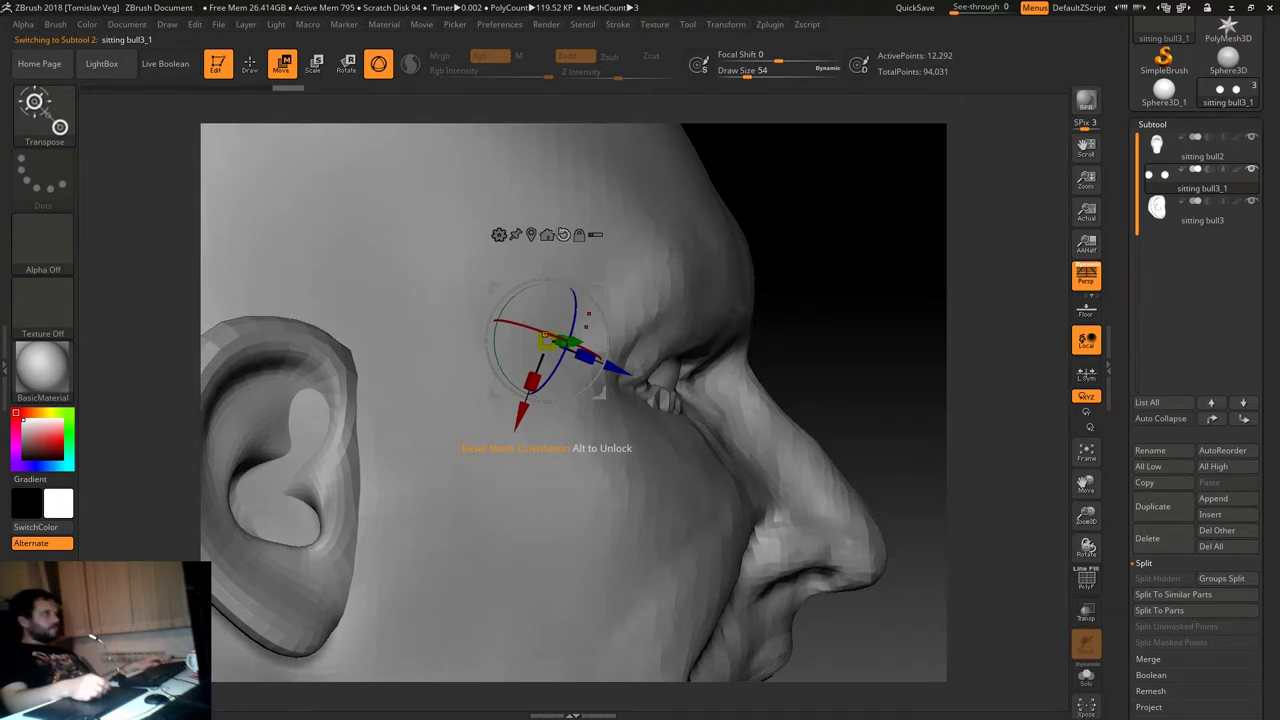
{"action": "mouse_move", "coordinate": [740, 215]}
{"action": "left_mouse_down"}
{"action": "mouse_move", "coordinate": [800, 206]}
{"action": "mouse_move", "coordinate": [846, 234]}
{"action": "mouse_move", "coordinate": [820, 214]}
{"action": "mouse_move", "coordinate": [885, 182]}
{"action": "left_mouse_up"}
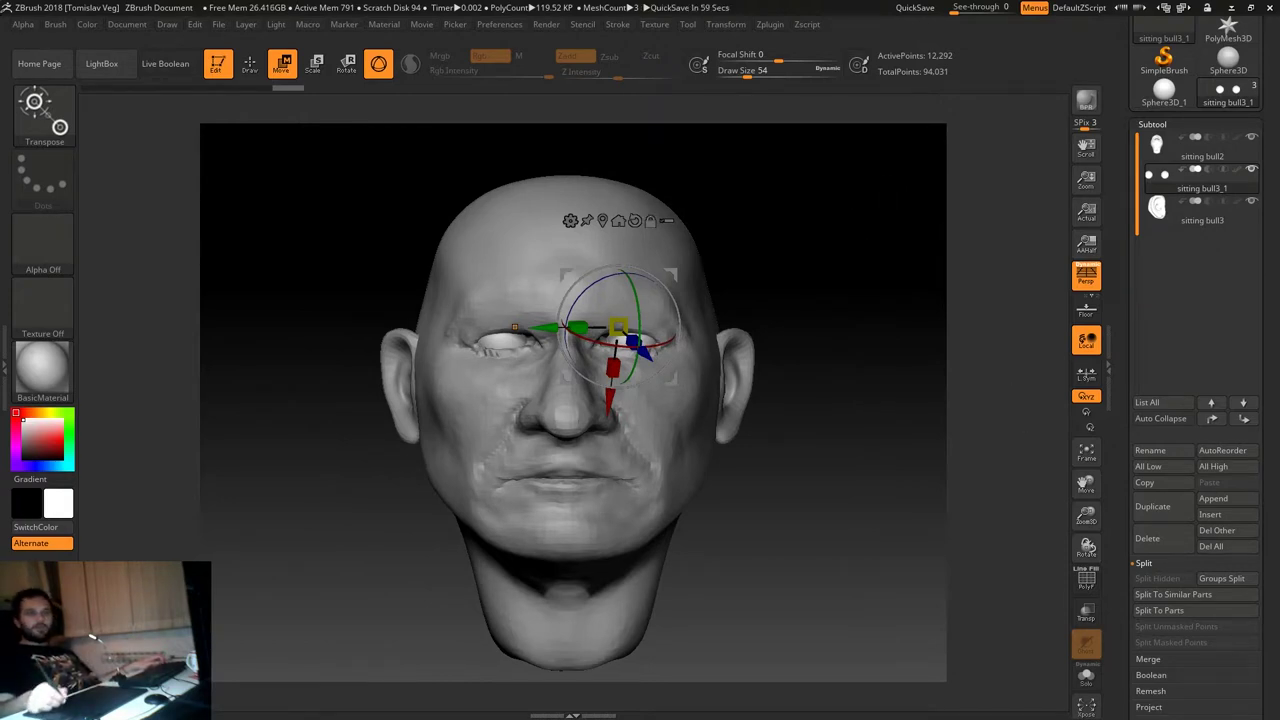
{"action": "key", "text": "q"}
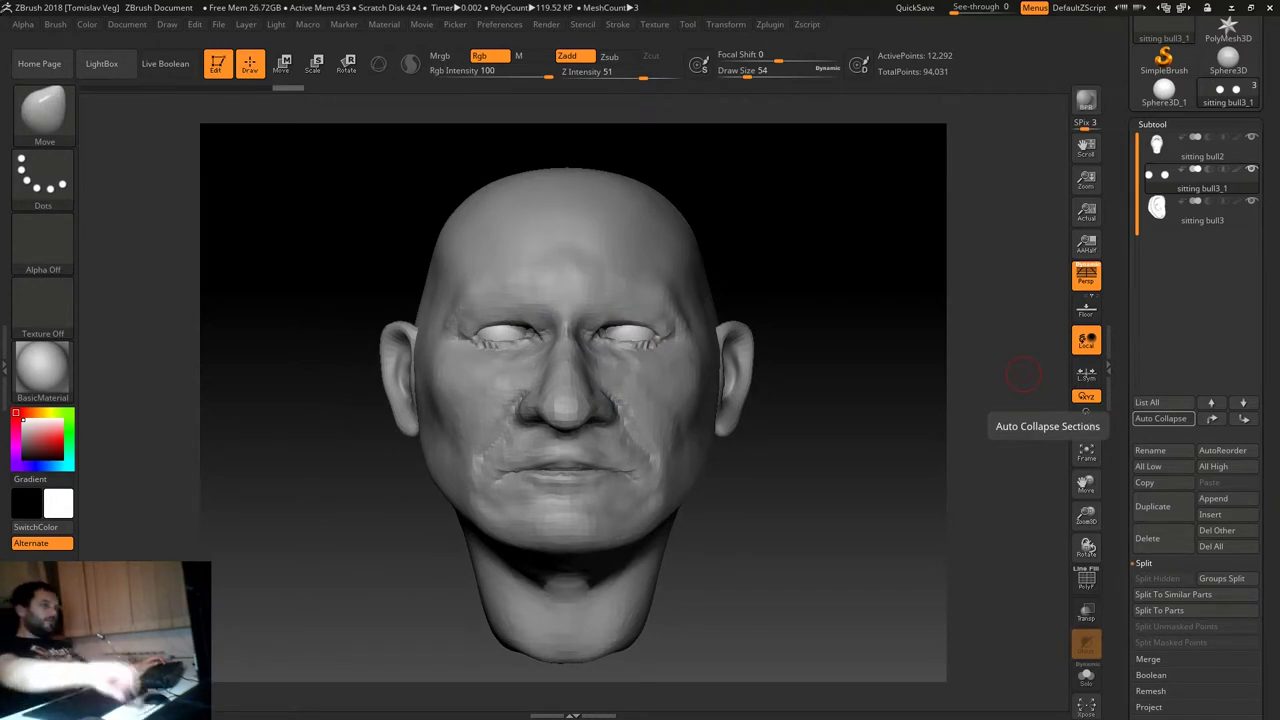
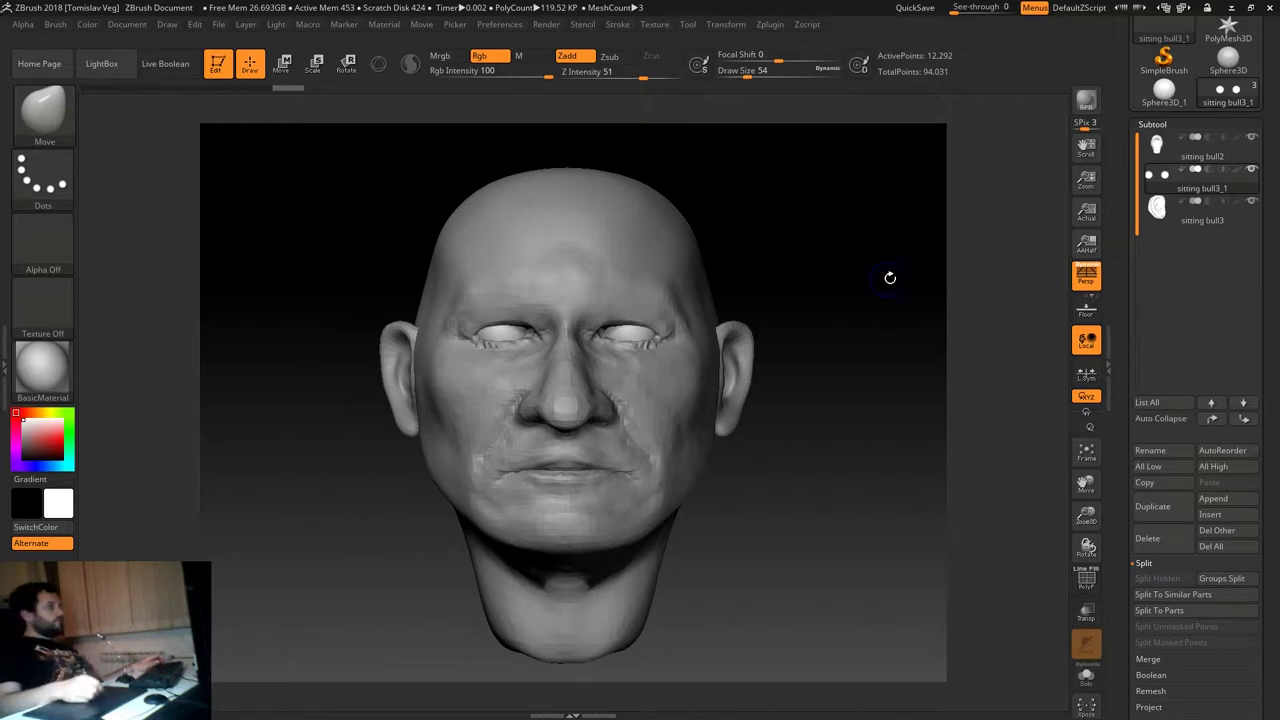
Zoom in on the eyes and push the eyeballs back along a Move Transpose line.
{"action": "right_click_drag", "start_coordinate": [863, 294], "coordinate": [917, 298], "text": "ctrl"}
{"action": "key", "text": "w"}
{"action": "left_click_drag", "start_coordinate": [635, 390], "coordinate": [817, 390]}
{"action": "left_click_drag", "start_coordinate": [674, 390], "coordinate": [699, 388]}
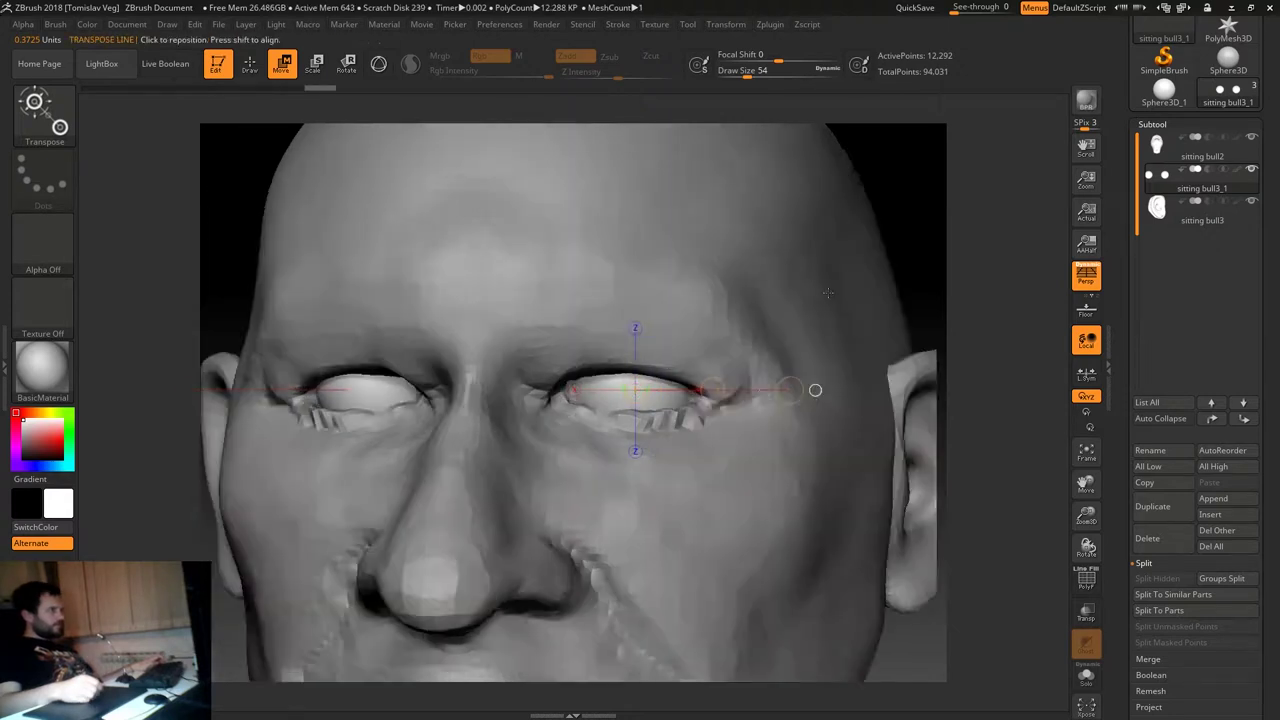
In side profile with the head see-through, shift the eyeball deeper, then make the head opaque again.
{"action": "right_click_drag", "start_coordinate": [814, 389], "coordinate": [543, 366]}
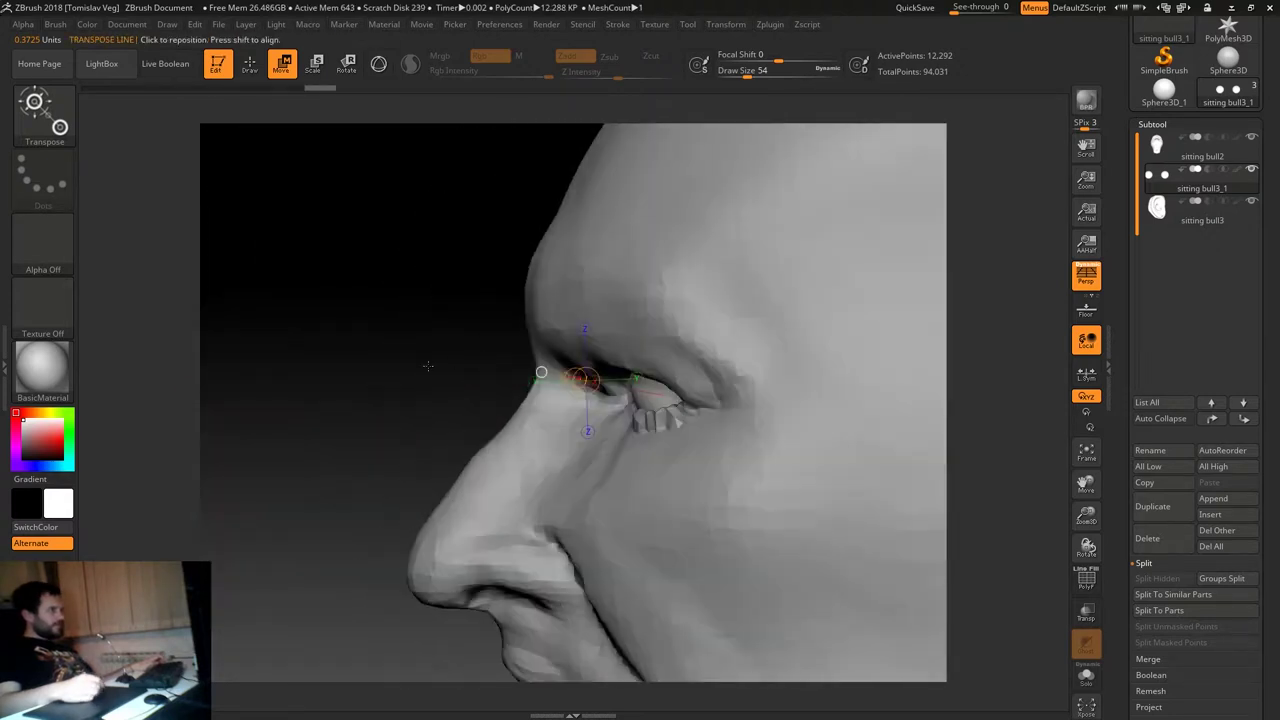
{"action": "mouse_move", "coordinate": [371, 351]}
{"action": "right_mouse_down", "text": "ctrl"}
{"action": "mouse_move", "coordinate": [434, 387]}
{"action": "mouse_move", "coordinate": [520, 380]}
{"action": "right_mouse_up", "text": "ctrl"}
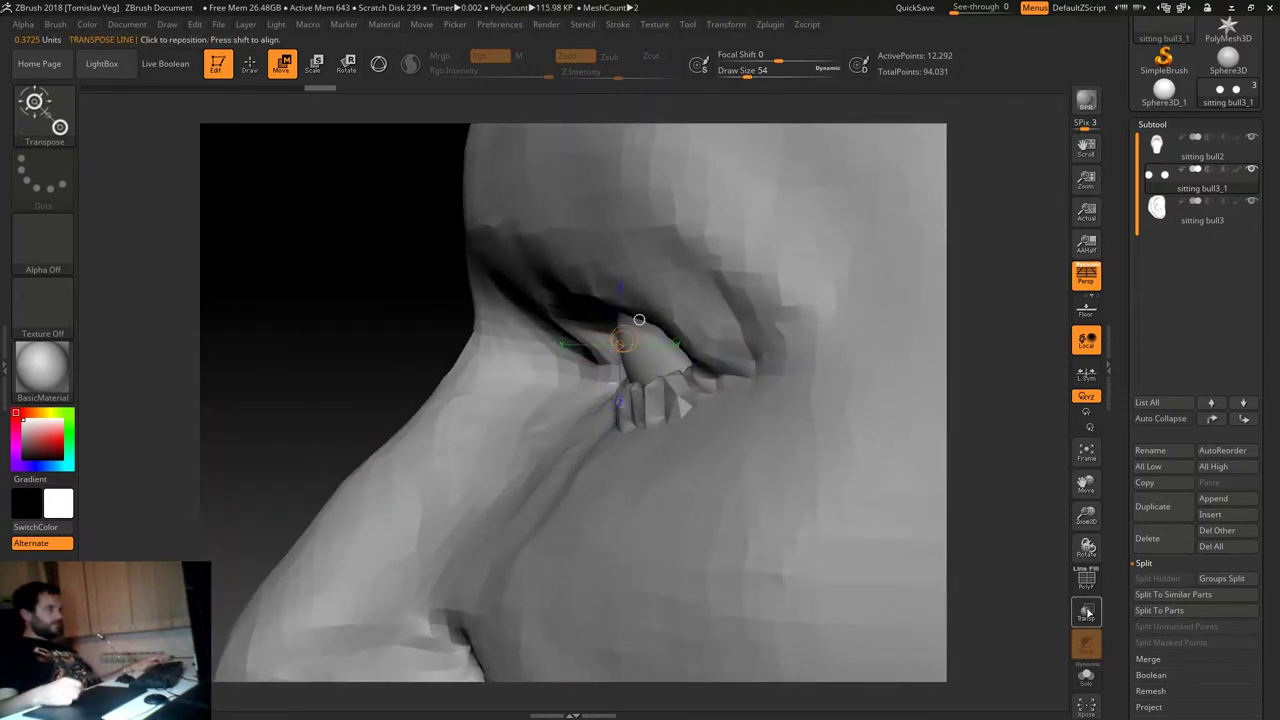
{"action": "left_click", "coordinate": [1087, 612]}
{"action": "right_click_drag", "start_coordinate": [323, 357], "coordinate": [349, 391]}
{"action": "left_click_drag", "start_coordinate": [655, 378], "coordinate": [781, 378]}
{"action": "left_click_drag", "start_coordinate": [696, 378], "coordinate": [716, 380]}
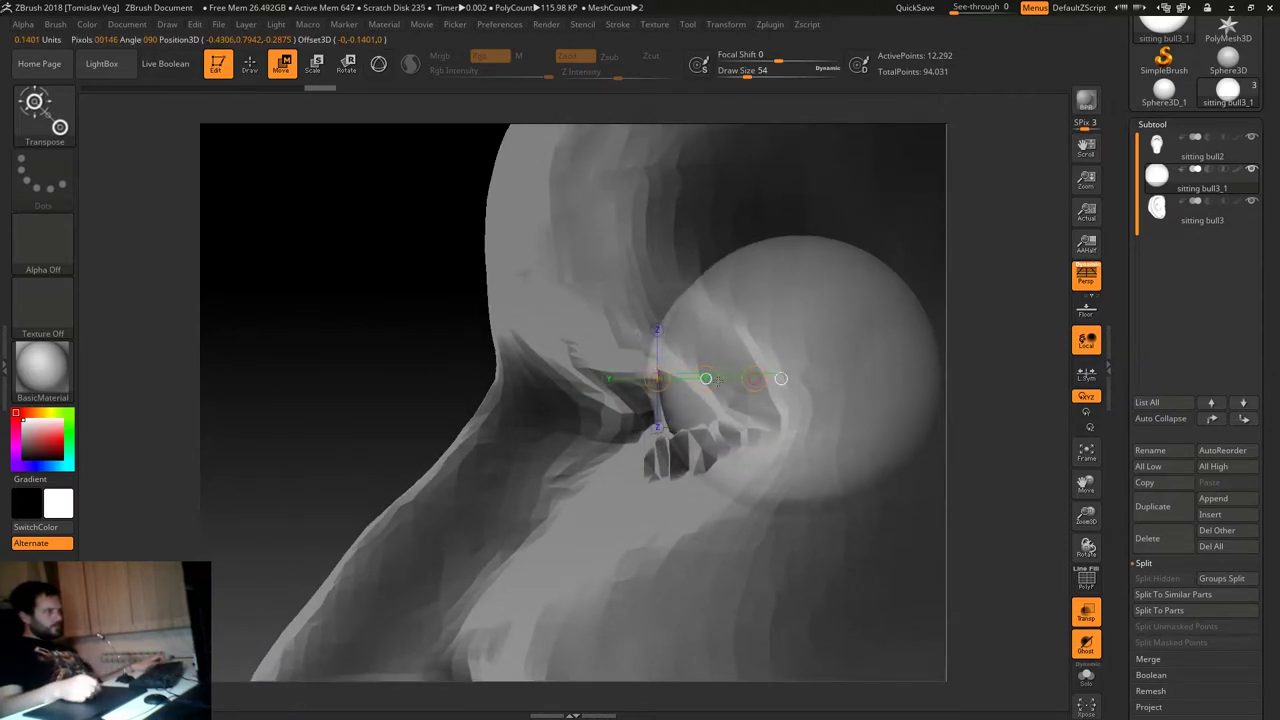
{"action": "key", "text": "q"}
{"action": "right_click_drag", "start_coordinate": [716, 380], "coordinate": [903, 256], "text": "shift"}
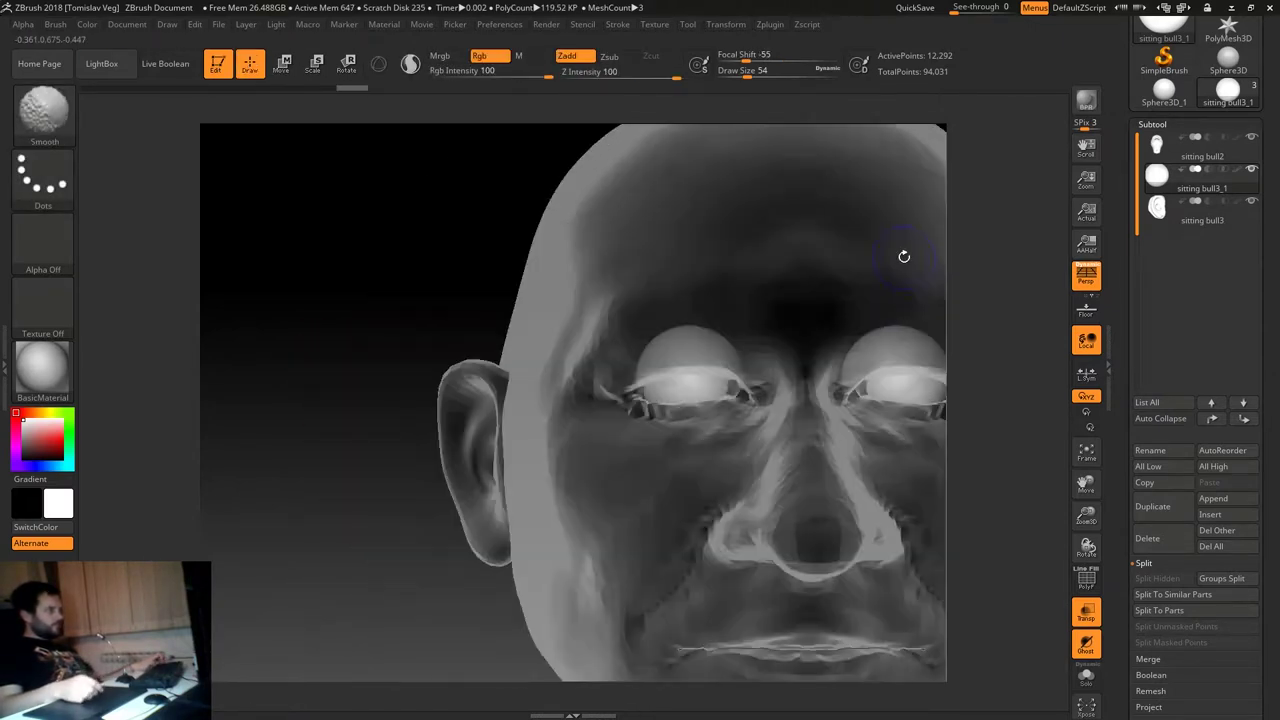
{"action": "left_click", "coordinate": [1087, 612]}
Zoom in from the front and draw another move line across the eye.
{"action": "mouse_move", "coordinate": [300, 328]}
{"action": "left_mouse_down"}
{"action": "mouse_move", "coordinate": [289, 316]}
{"action": "mouse_move", "coordinate": [729, 277]}
{"action": "left_mouse_up"}
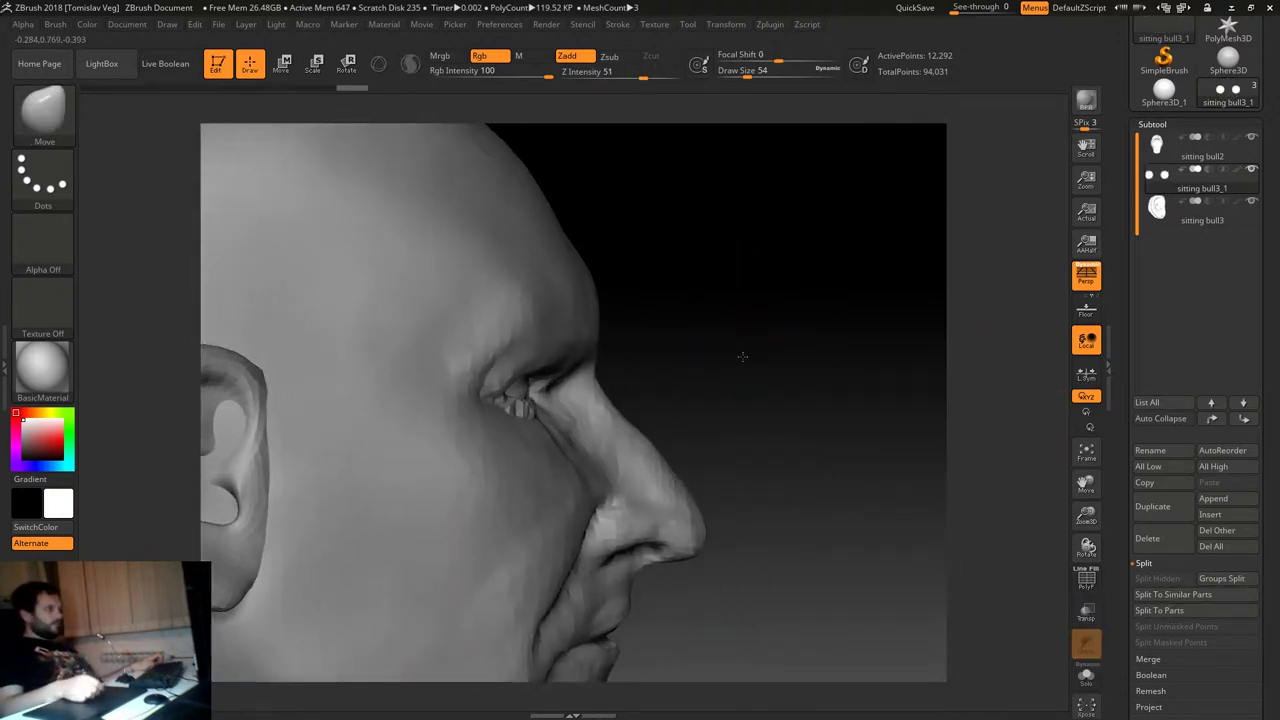
{"action": "scroll", "coordinate": [789, 331], "scroll_direction": "up", "scroll_amount": 3}
{"action": "scroll", "coordinate": [814, 371], "scroll_direction": "up", "scroll_amount": 3}
{"action": "key", "text": "w"}
{"action": "left_click_drag", "start_coordinate": [454, 427], "coordinate": [654, 427]}
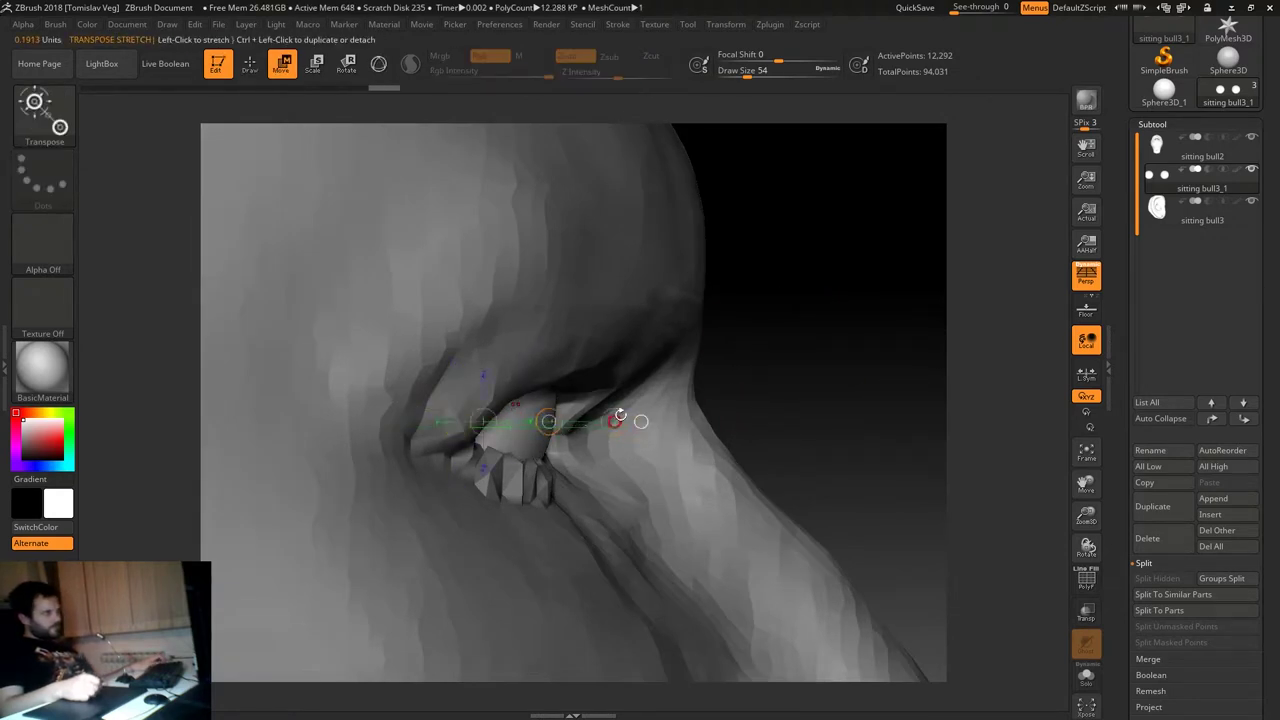
{"action": "key", "text": "q"}
{"action": "scroll", "coordinate": [826, 357], "scroll_direction": "down", "scroll_amount": 3}
{"action": "scroll", "coordinate": [796, 316], "scroll_direction": "down", "scroll_amount": 3}
Make the sitting bull2 head subtool active and view it from the front.
{"action": "left_click_drag", "start_coordinate": [796, 316], "coordinate": [937, 297]}
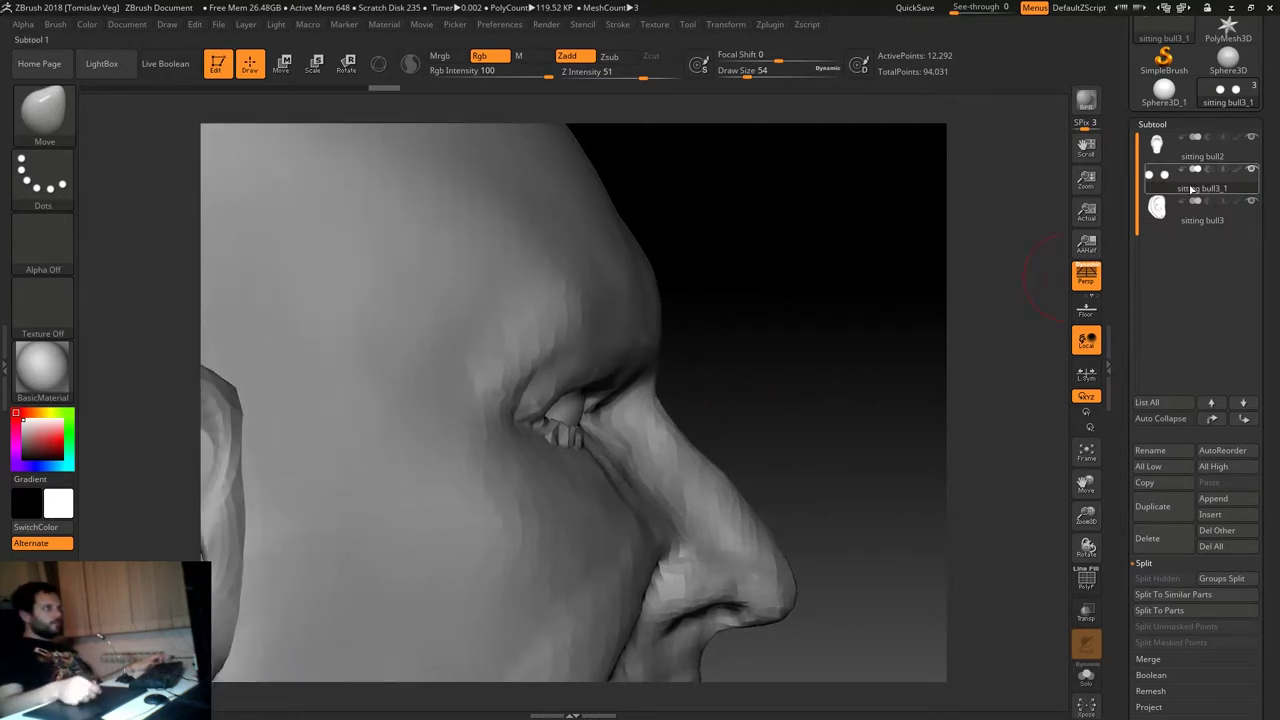
{"action": "left_click", "coordinate": [1160, 145]}
{"action": "mouse_move", "coordinate": [846, 334]}
{"action": "left_mouse_down"}
{"action": "mouse_move", "coordinate": [762, 317]}
{"action": "mouse_move", "coordinate": [883, 274]}
{"action": "mouse_move", "coordinate": [926, 300]}
{"action": "left_mouse_up"}
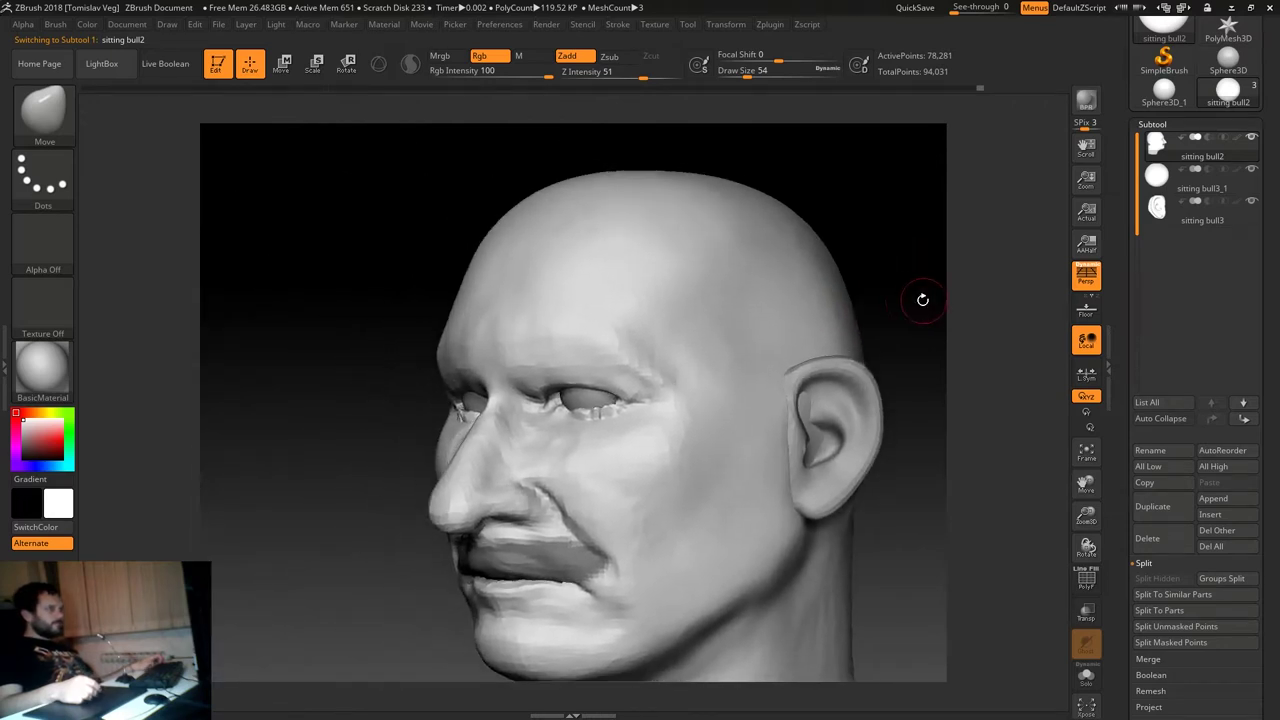
Reshape the eyelid near the inner eye corner with a size-74 Move brush, checking several angles.
{"action": "left_click_drag", "start_coordinate": [329, 481], "coordinate": [415, 464], "text": "alt"}
{"action": "mouse_move", "coordinate": [525, 400]}
{"action": "left_mouse_down"}
{"action": "mouse_move", "coordinate": [443, 423]}
{"action": "mouse_move", "coordinate": [459, 434]}
{"action": "left_mouse_up"}
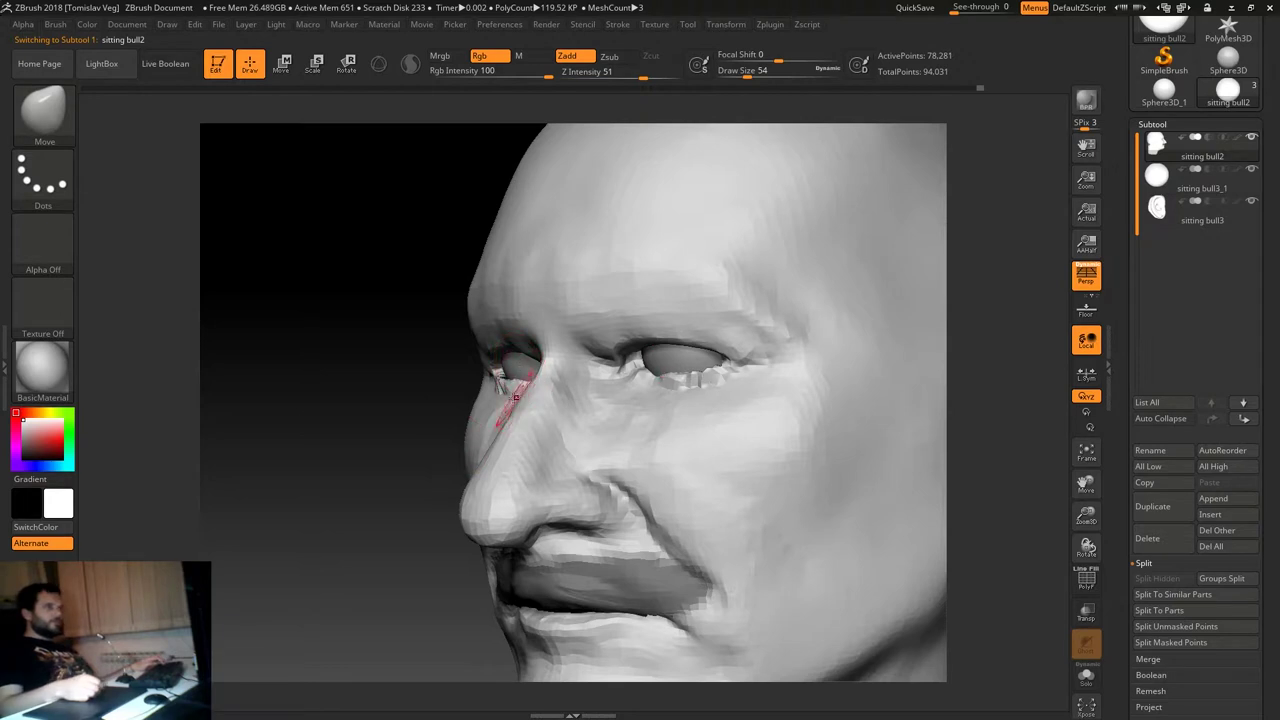
{"action": "key", "text": "bracketright"}
{"action": "key", "text": "bracketright"}
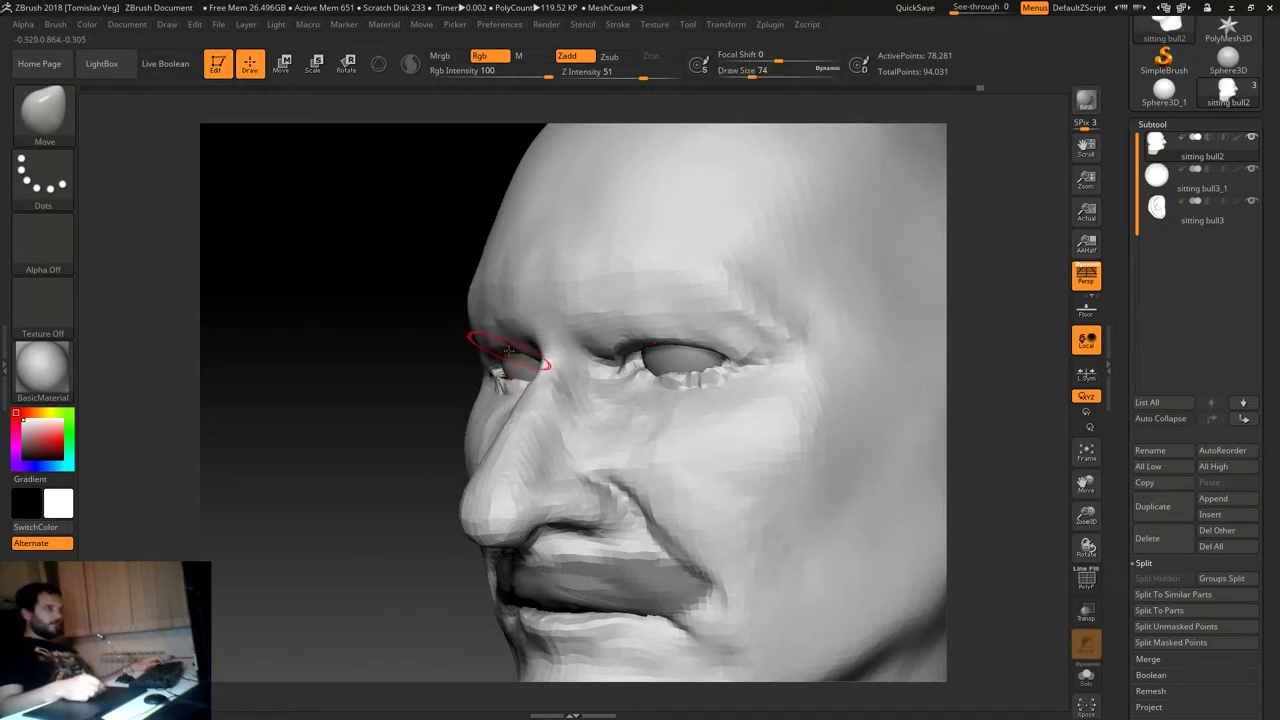
{"action": "left_click_drag", "start_coordinate": [508, 349], "coordinate": [500, 356]}
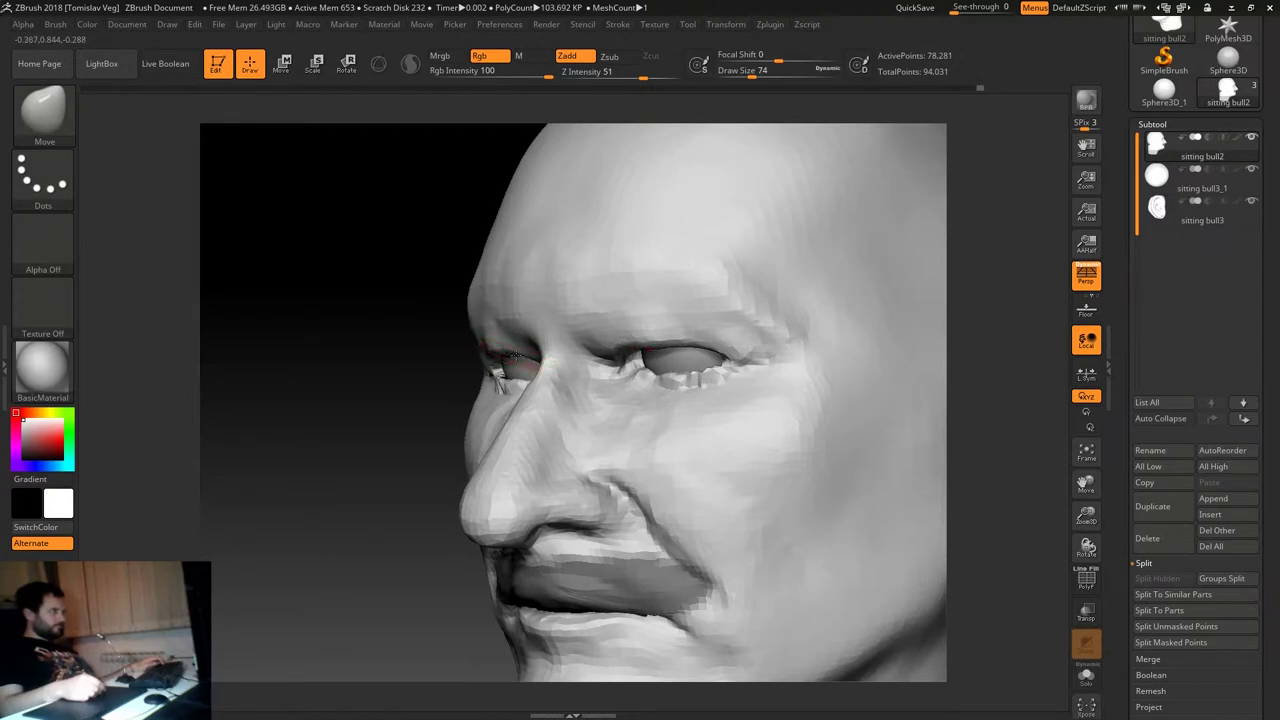
{"action": "right_click_drag", "start_coordinate": [508, 355], "coordinate": [497, 342]}
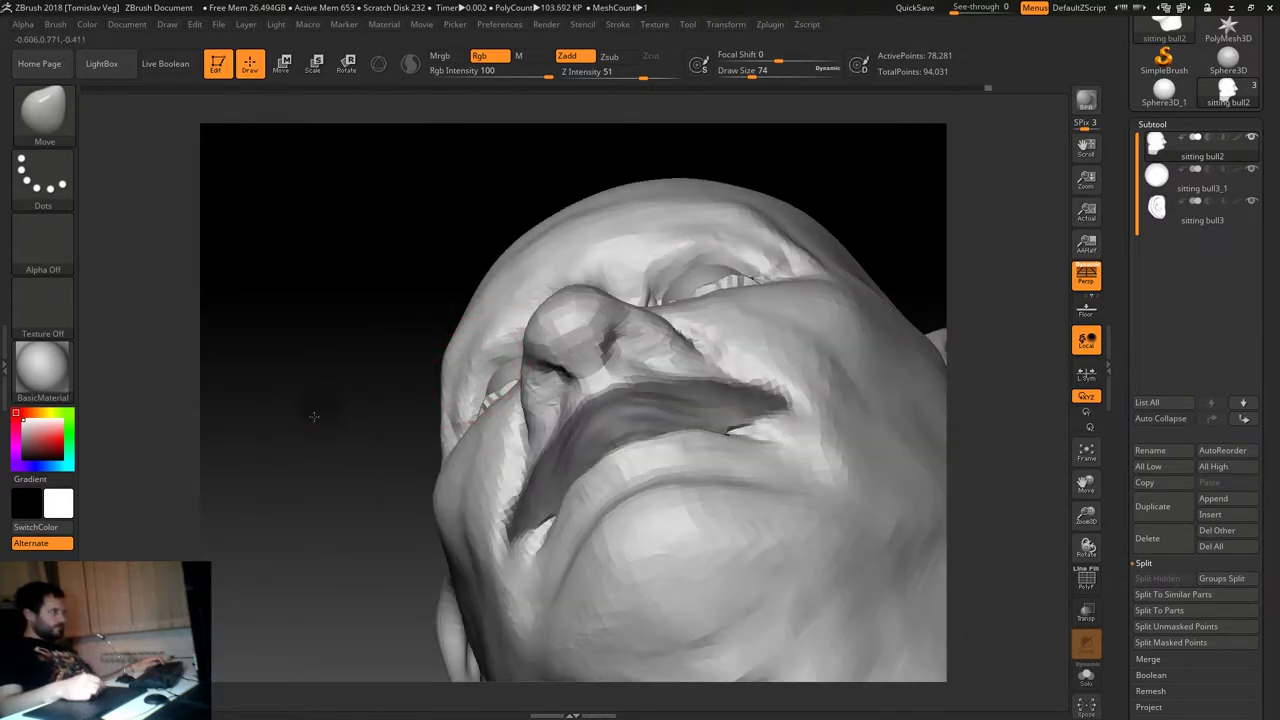
{"action": "left_click_drag", "start_coordinate": [314, 409], "coordinate": [351, 366]}
{"action": "mouse_move", "coordinate": [559, 325]}
{"action": "right_mouse_down"}
{"action": "mouse_move", "coordinate": [751, 251]}
{"action": "mouse_move", "coordinate": [829, 263]}
{"action": "right_mouse_up"}
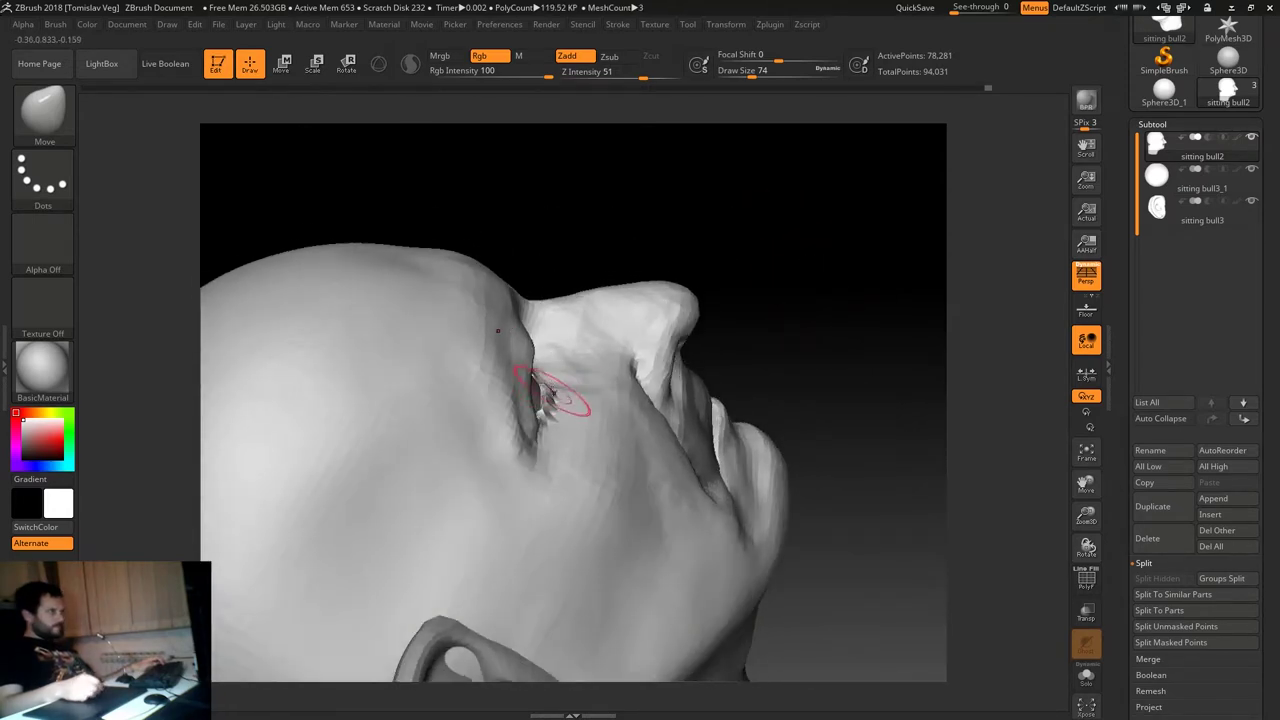
{"action": "mouse_move", "coordinate": [641, 357]}
{"action": "right_mouse_down"}
{"action": "mouse_move", "coordinate": [771, 271]}
{"action": "mouse_move", "coordinate": [530, 350]}
{"action": "right_mouse_up"}
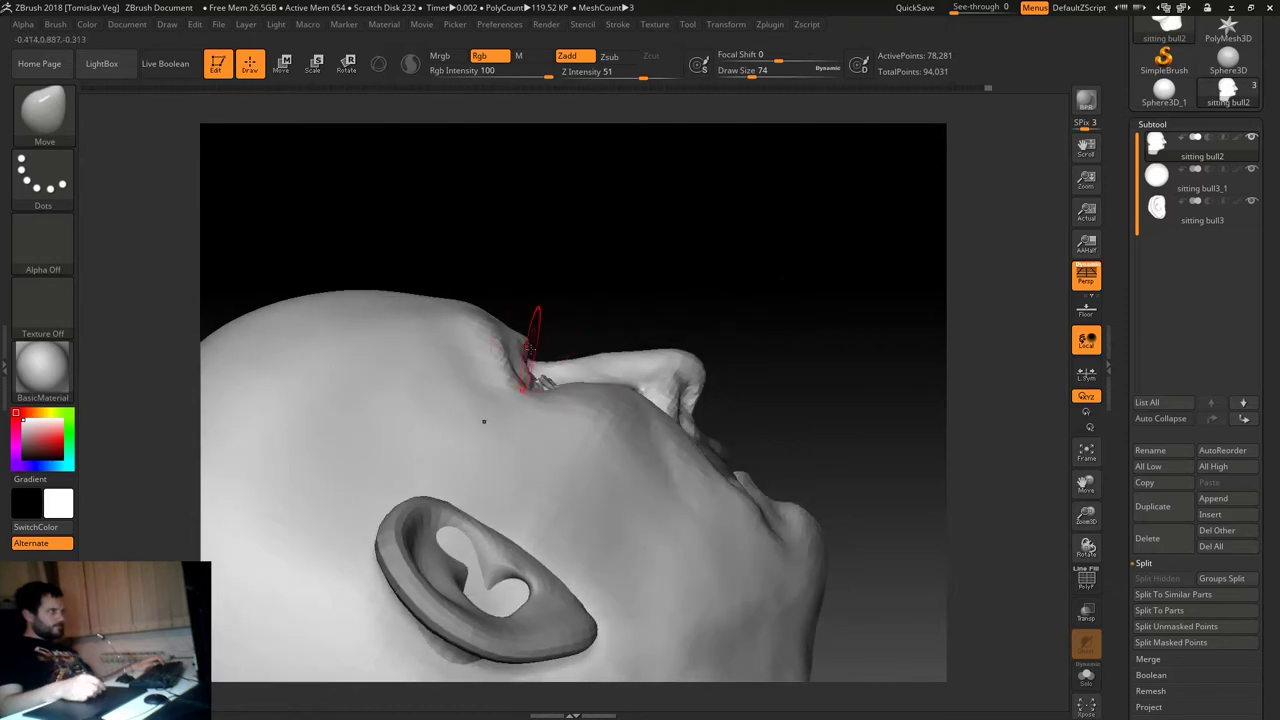
{"action": "right_click_drag", "start_coordinate": [701, 284], "coordinate": [550, 347]}
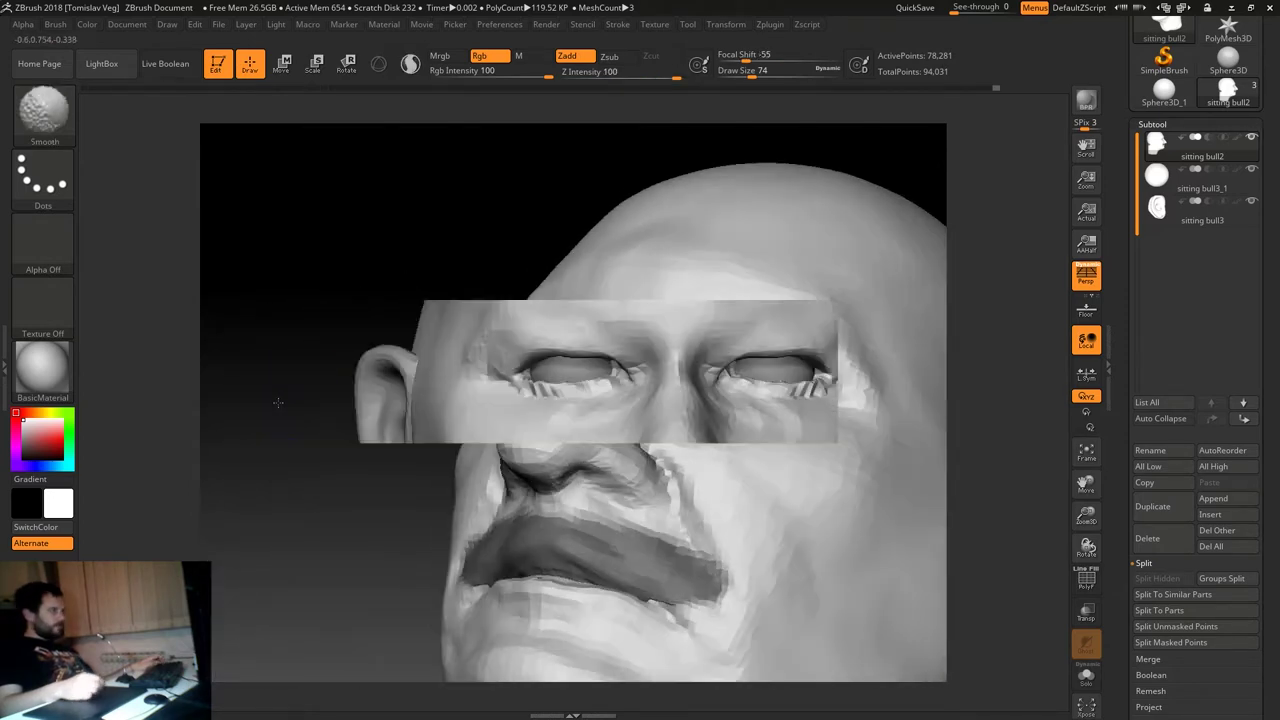
Lasso-mask the brow areas above both eyes and lift them upward.
{"action": "key", "text": "bracketleft"}
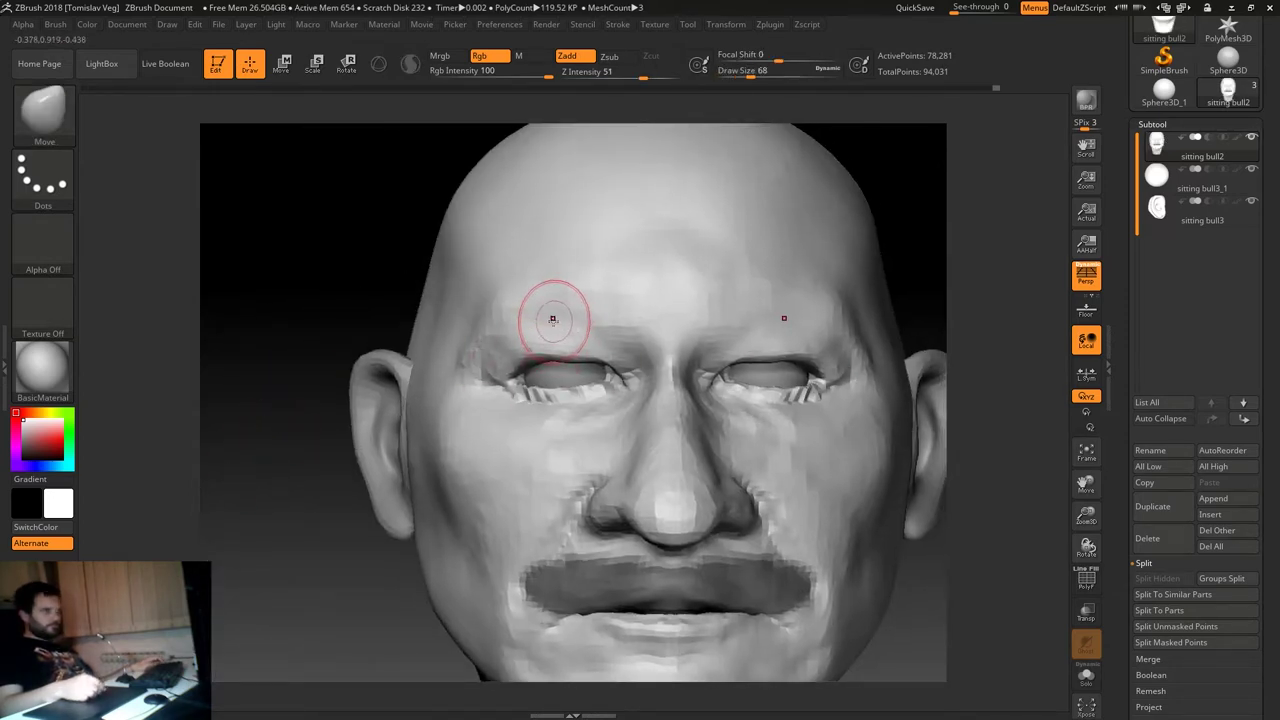
{"action": "key", "text": "ctrl"}
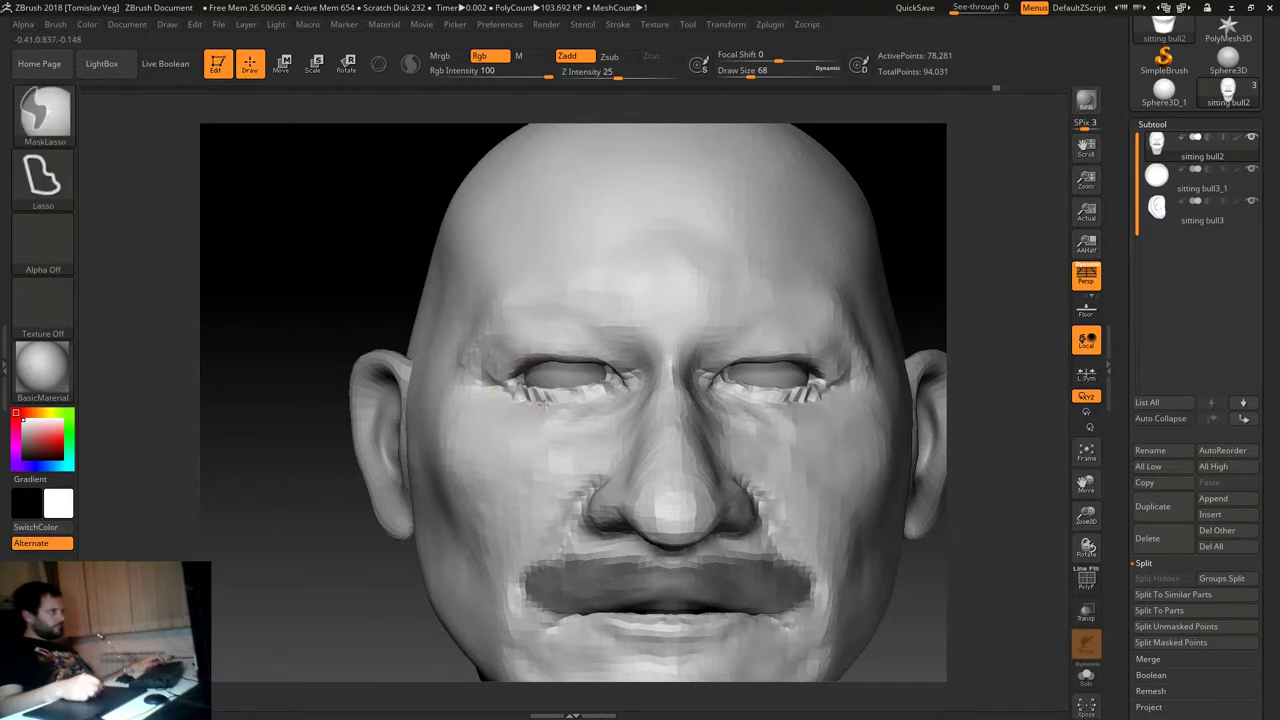
{"action": "left_click_drag", "start_coordinate": [497, 332], "coordinate": [480, 345], "text": "ctrl"}
{"action": "key", "text": "bracketright"}
{"action": "key", "text": "bracketright"}
{"action": "key", "text": "bracketright"}
{"action": "left_click_drag", "start_coordinate": [550, 299], "coordinate": [543, 286]}
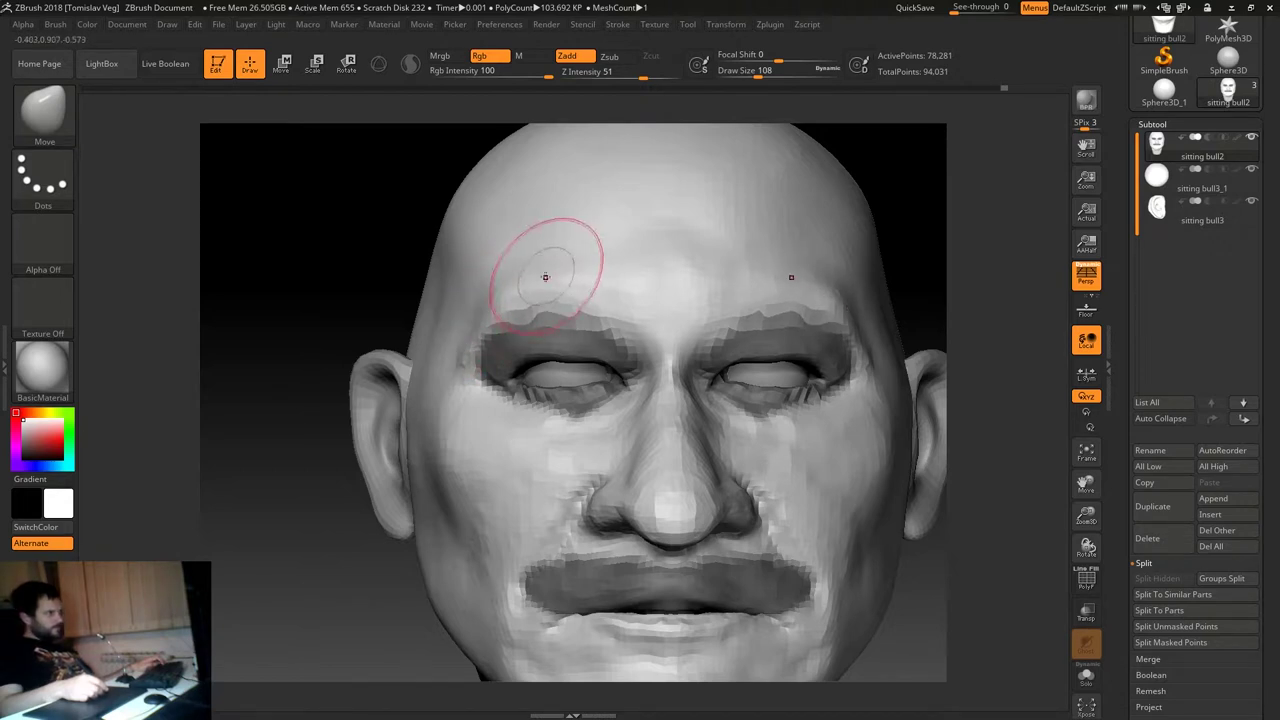
Resize the brush between 62 and 80 while viewing the brows, then undo the last change.
{"action": "left_click_drag", "start_coordinate": [348, 306], "coordinate": [540, 313]}
{"action": "key", "text": "bracketleft"}
{"action": "key", "text": "bracketleft"}
{"action": "key", "text": "bracketleft"}
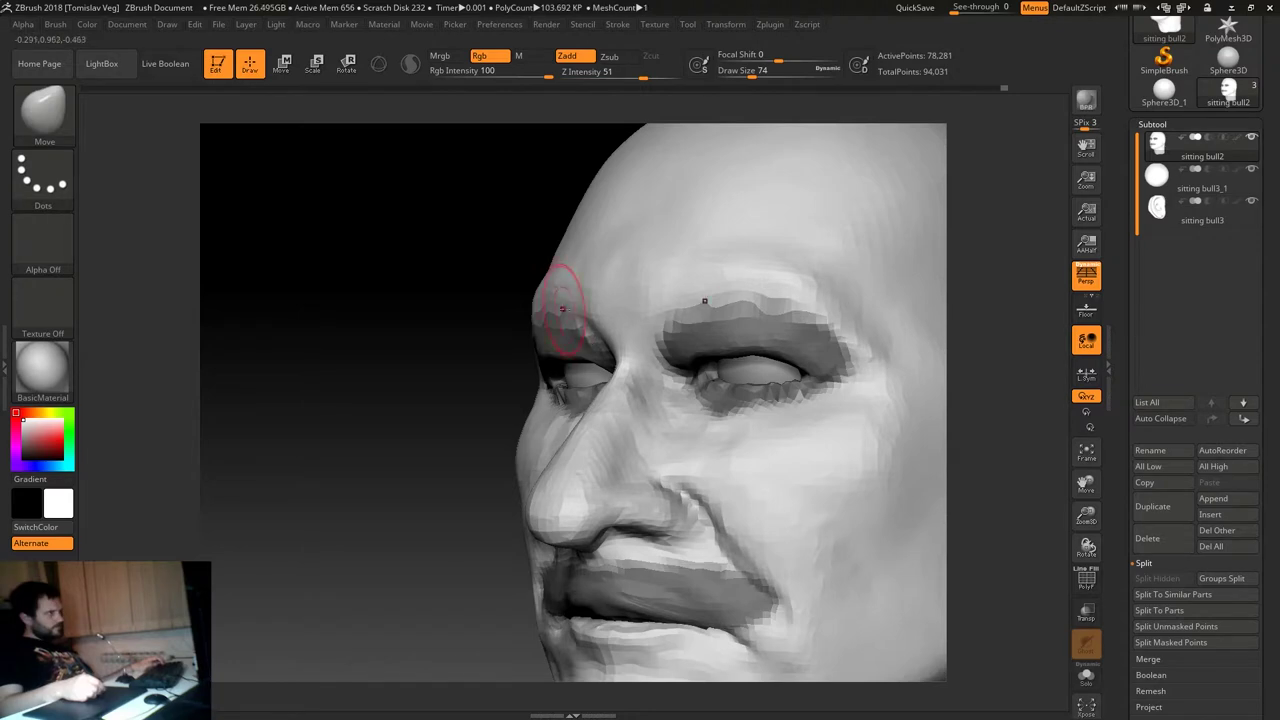
{"action": "key", "text": "s"}
{"action": "left_click_drag", "start_coordinate": [557, 301], "coordinate": [539, 295]}
{"action": "left_click_drag", "start_coordinate": [449, 321], "coordinate": [546, 298]}
{"action": "key", "text": "s"}
{"action": "mouse_move", "coordinate": [671, 300]}
{"action": "left_mouse_down"}
{"action": "mouse_move", "coordinate": [308, 449]}
{"action": "mouse_move", "coordinate": [309, 469]}
{"action": "left_mouse_up"}
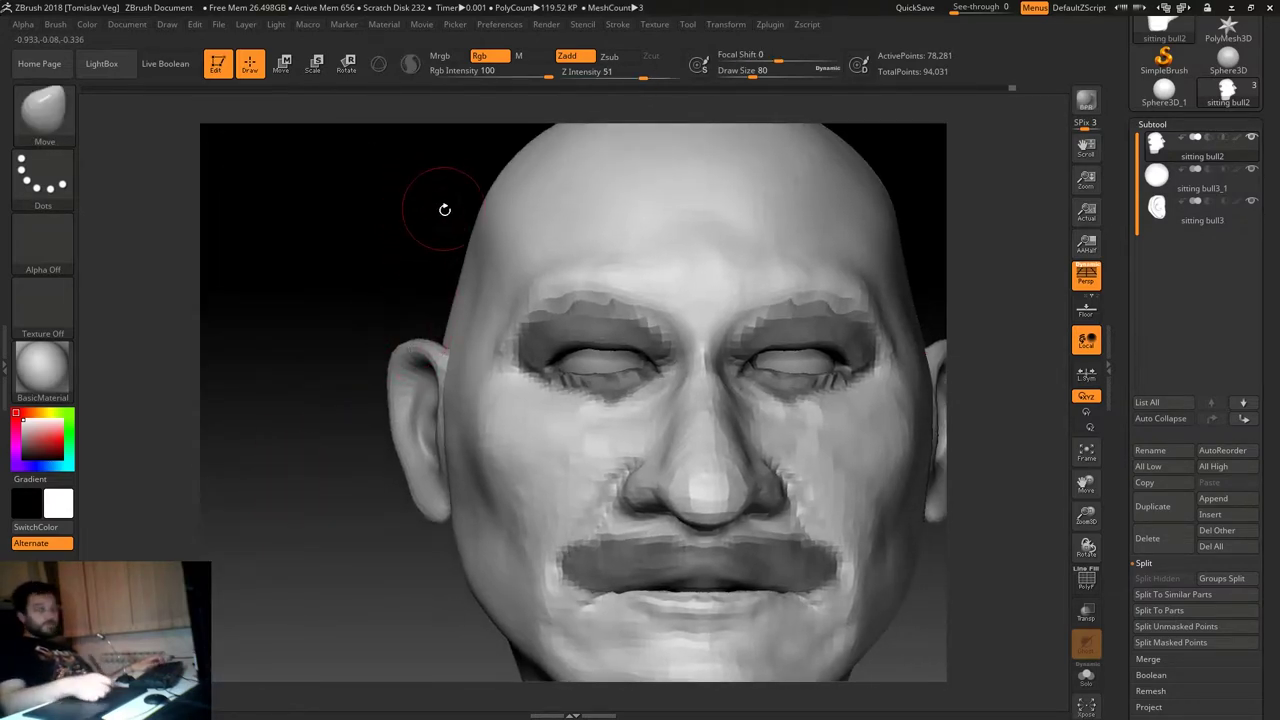
{"action": "key", "text": "ctrl+z"}
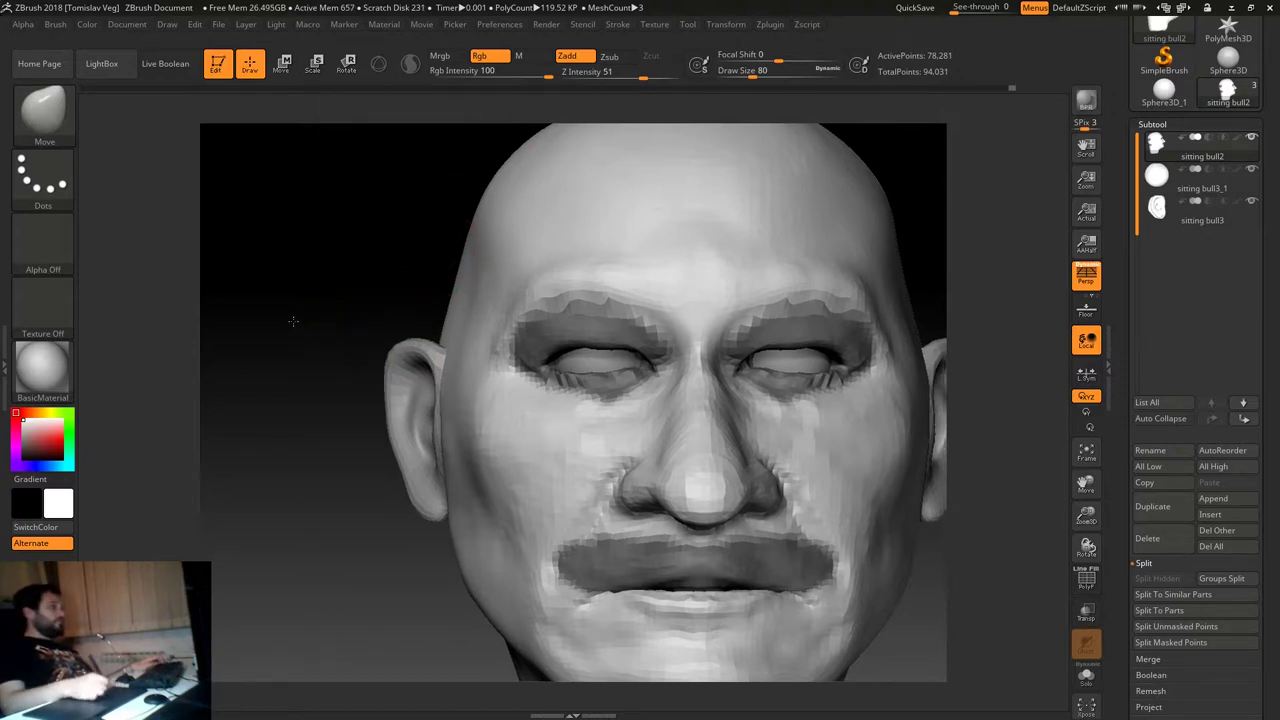
Frame the whole head and draw a move line across the brows.
{"action": "key", "text": "f"}
{"action": "key", "text": "w"}
{"action": "left_click", "coordinate": [529, 322]}
{"action": "left_click_drag", "start_coordinate": [580, 285], "coordinate": [697, 285]}
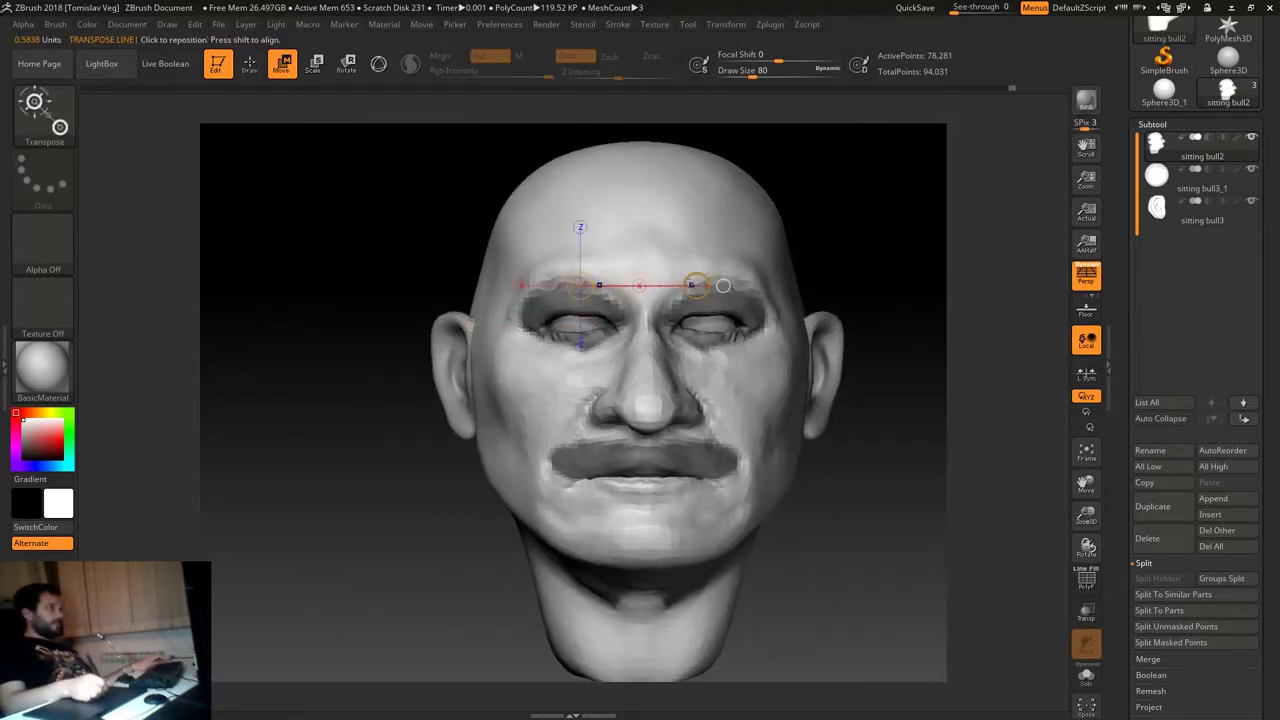
Toggle Transpose between the 3D gizmo and the action line, settling on the action line.
{"action": "left_click", "coordinate": [379, 66]}
{"action": "left_click", "coordinate": [380, 70]}
{"action": "left_click", "coordinate": [380, 70]}
{"action": "left_click", "coordinate": [382, 72]}
{"action": "left_click", "coordinate": [382, 72]}
{"action": "left_click", "coordinate": [380, 70]}
{"action": "left_click", "coordinate": [380, 70]}
{"action": "left_click", "coordinate": [379, 71]}
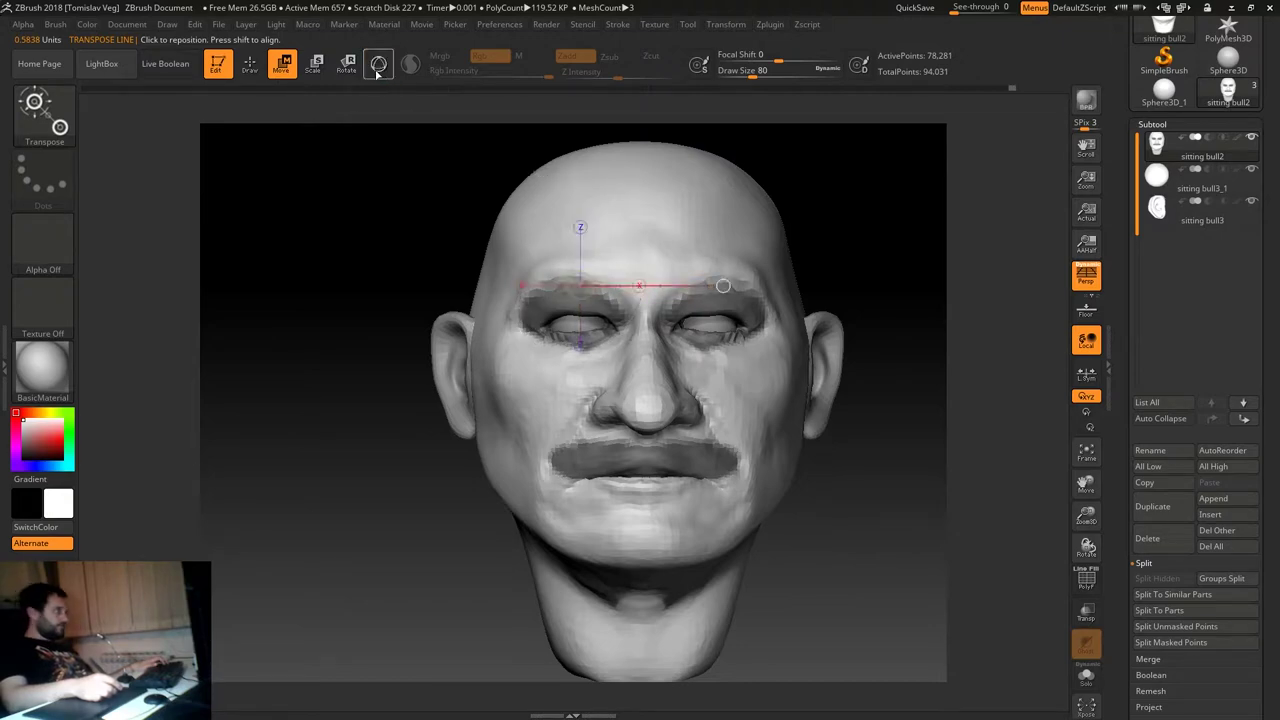
{"action": "key", "text": "q"}
Make the sitting bull3_1 eyeball active and slide it slightly along a move line.
{"action": "mouse_move", "coordinate": [870, 231]}
{"action": "left_mouse_down"}
{"action": "mouse_move", "coordinate": [894, 211]}
{"action": "mouse_move", "coordinate": [832, 242]}
{"action": "mouse_move", "coordinate": [778, 203]}
{"action": "mouse_move", "coordinate": [1011, 191]}
{"action": "mouse_move", "coordinate": [829, 254]}
{"action": "mouse_move", "coordinate": [780, 240]}
{"action": "left_mouse_up"}
{"action": "key", "text": "alt+Down"}
{"action": "key", "text": "w"}
{"action": "mouse_move", "coordinate": [476, 391]}
{"action": "left_mouse_down"}
{"action": "mouse_move", "coordinate": [614, 391]}
{"action": "mouse_move", "coordinate": [550, 394]}
{"action": "left_mouse_up"}
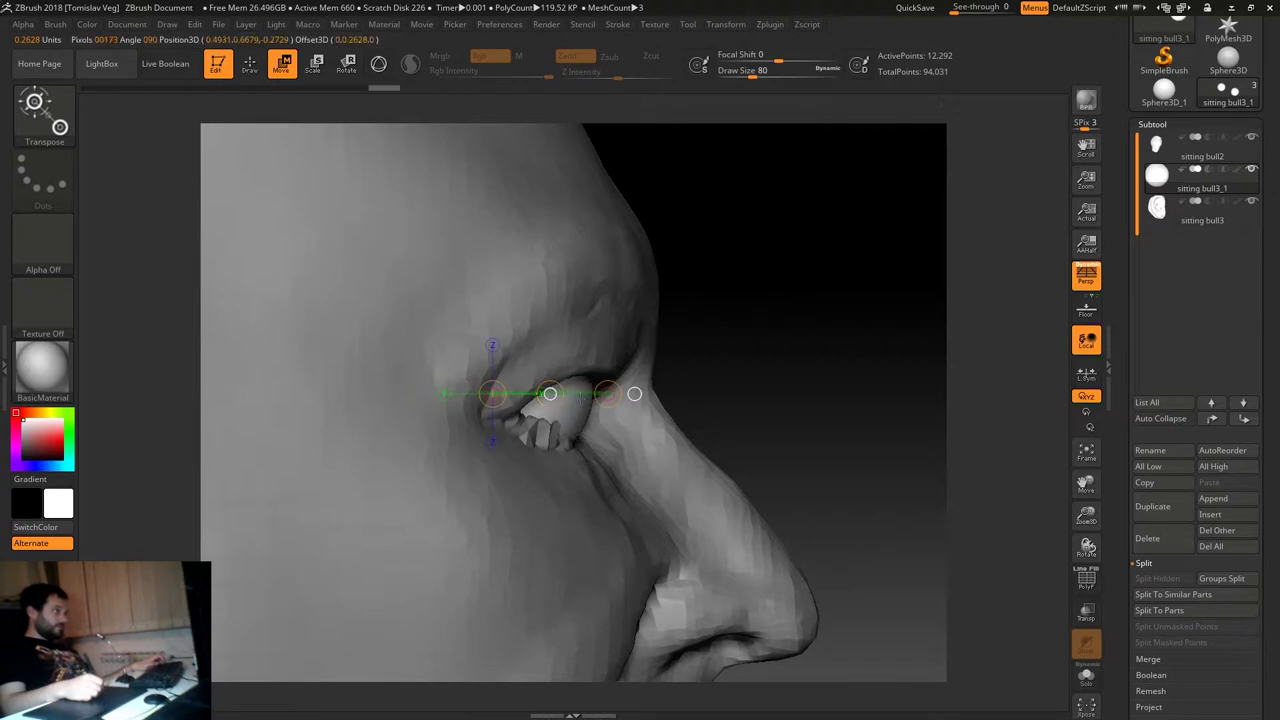
{"action": "left_click_drag", "start_coordinate": [573, 397], "coordinate": [581, 394]}
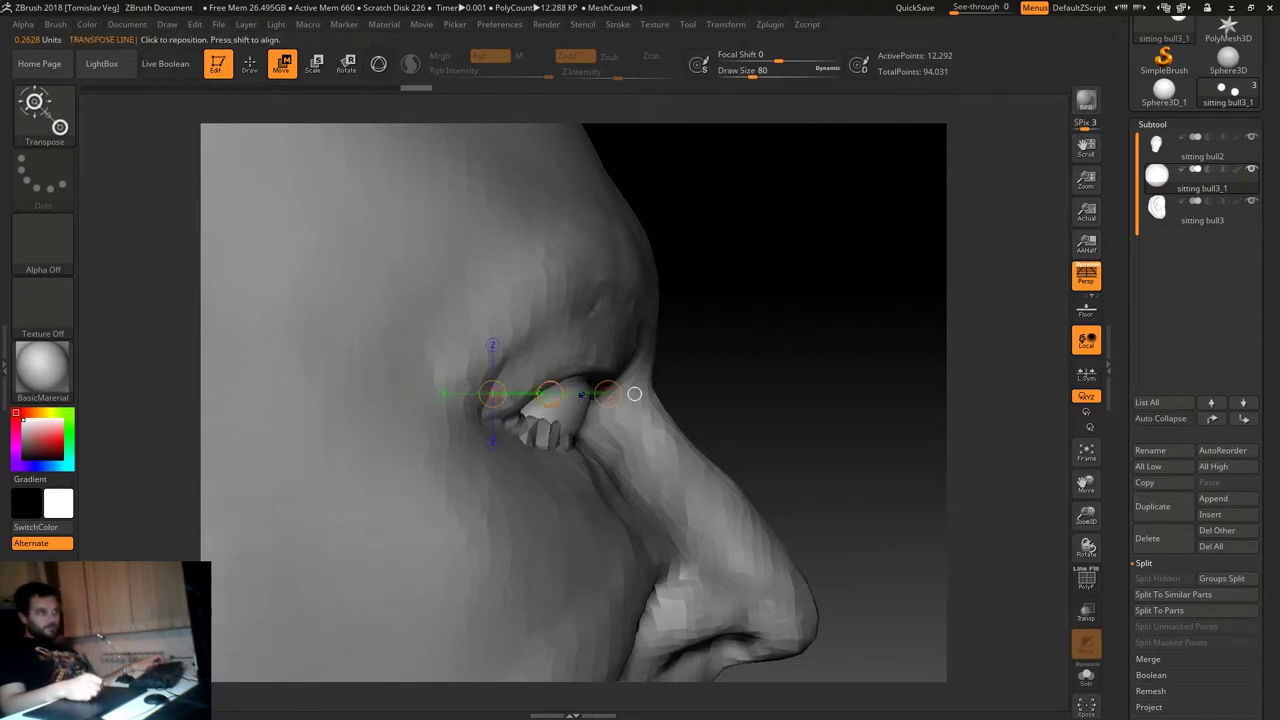
{"action": "left_click", "coordinate": [550, 394]}
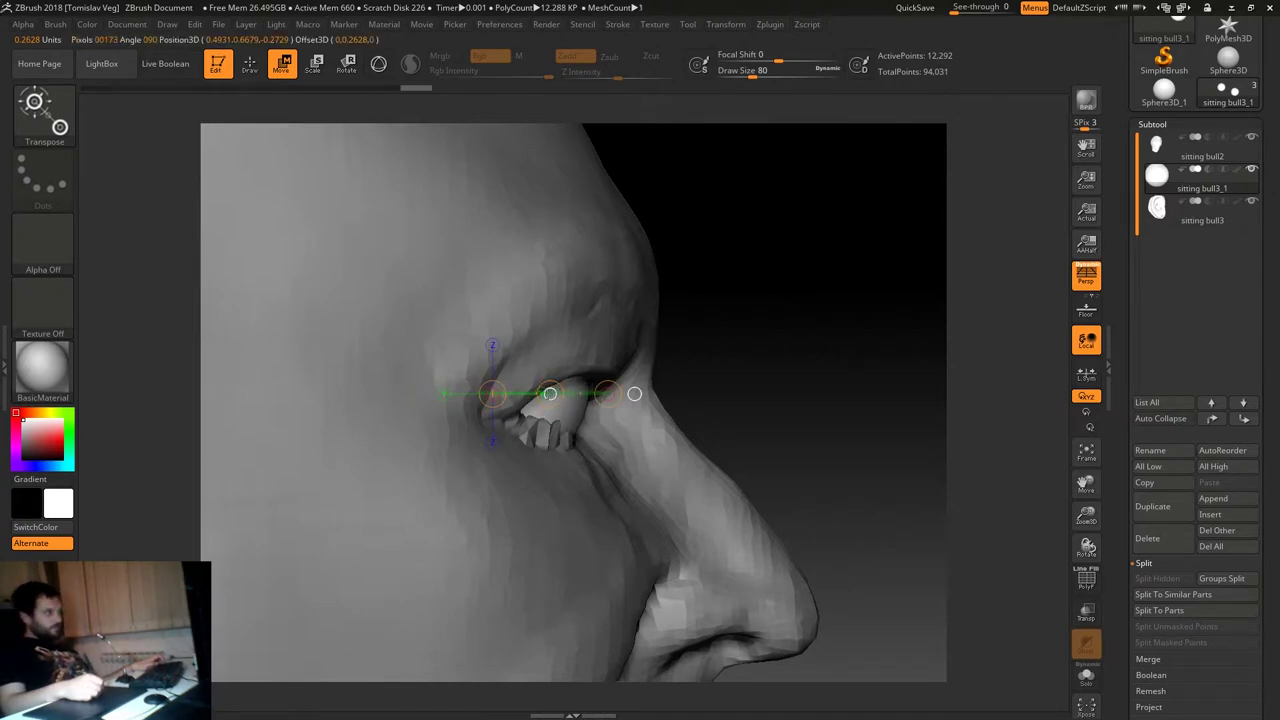
{"action": "key", "text": "q"}
Make the sitting bull2 head active again and turn it to a front view.
{"action": "left_click_drag", "start_coordinate": [820, 266], "coordinate": [1050, 240], "text": "alt"}
{"action": "left_click", "coordinate": [1155, 150]}
{"action": "mouse_move", "coordinate": [774, 229]}
{"action": "left_mouse_down", "text": "shift"}
{"action": "mouse_move", "coordinate": [920, 271]}
{"action": "mouse_move", "coordinate": [561, 373]}
{"action": "left_mouse_up", "text": "shift"}
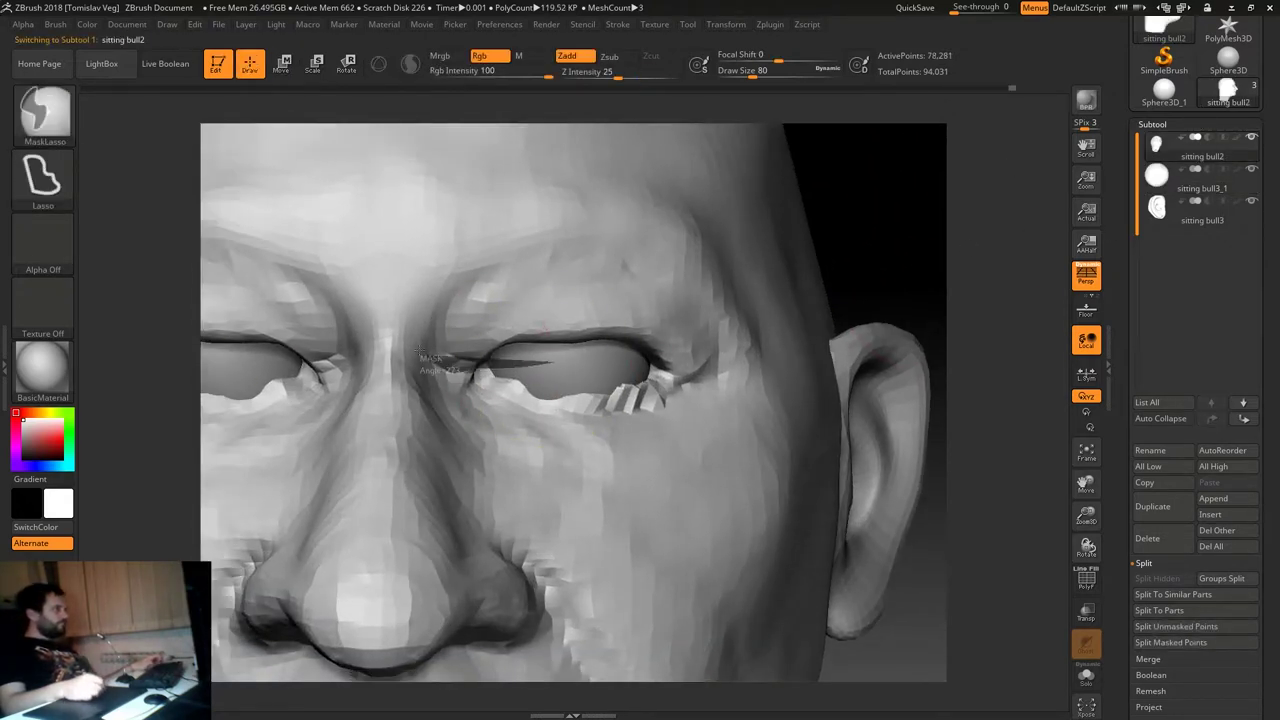
Orbit around the eyes to a frontal view with the brush shrunk to 41.
{"action": "mouse_move", "coordinate": [889, 249]}
{"action": "left_mouse_down"}
{"action": "mouse_move", "coordinate": [262, 366]}
{"action": "mouse_move", "coordinate": [650, 340]}
{"action": "left_mouse_up"}
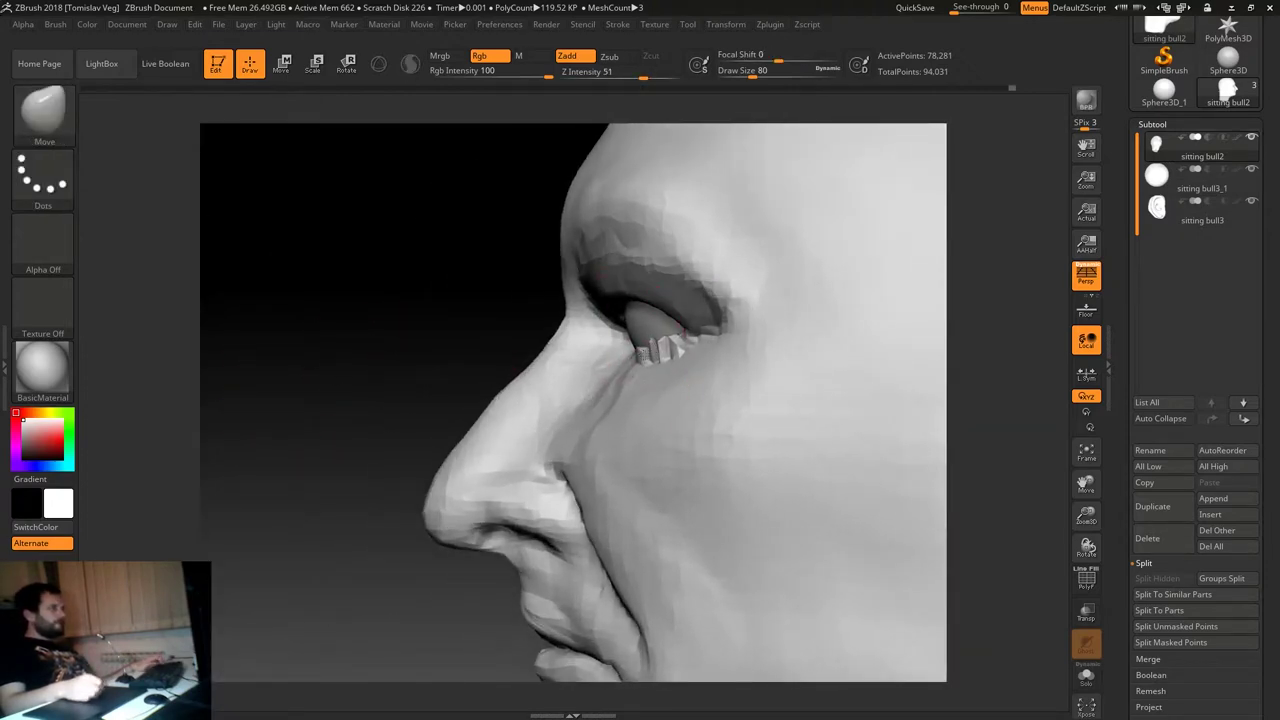
{"action": "left_click_drag", "start_coordinate": [400, 343], "coordinate": [614, 357]}
{"action": "key", "text": "s"}
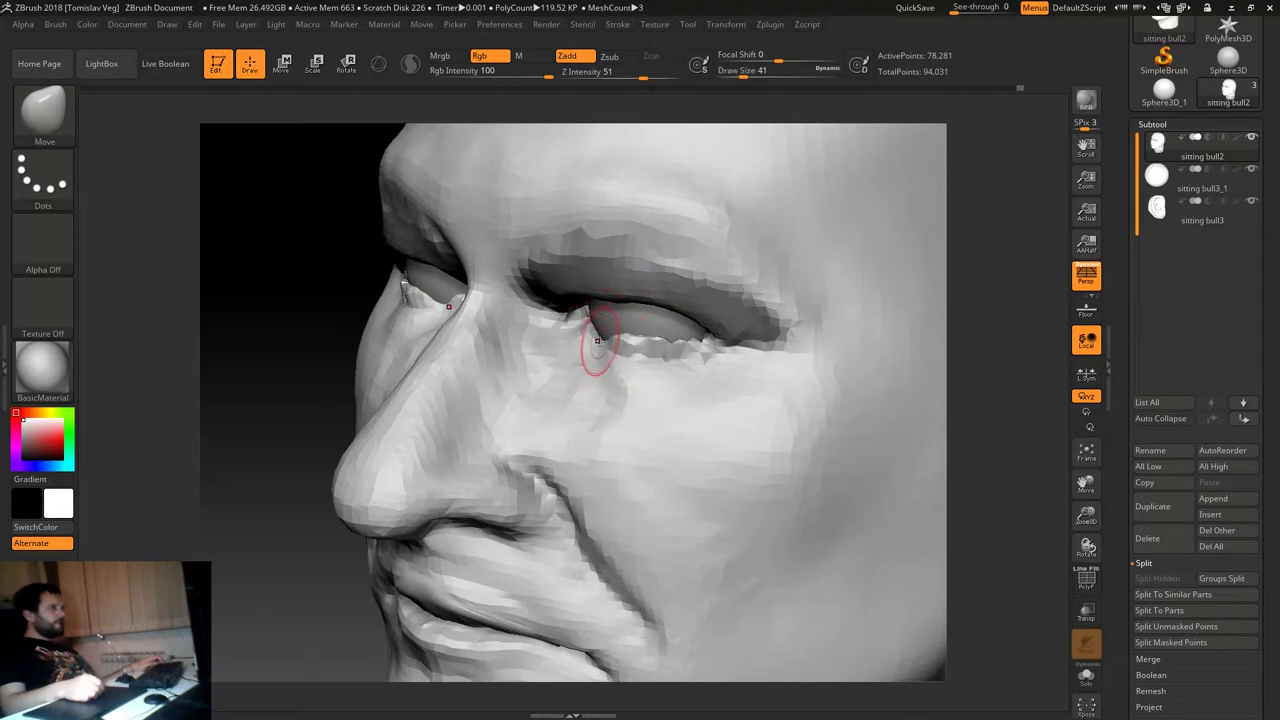
{"action": "mouse_move", "coordinate": [301, 360]}
{"action": "left_mouse_down"}
{"action": "mouse_move", "coordinate": [343, 337]}
{"action": "mouse_move", "coordinate": [411, 357]}
{"action": "mouse_move", "coordinate": [617, 337]}
{"action": "left_mouse_up"}
{"action": "mouse_move", "coordinate": [254, 416]}
{"action": "left_mouse_down"}
{"action": "mouse_move", "coordinate": [866, 306]}
{"action": "mouse_move", "coordinate": [837, 294]}
{"action": "mouse_move", "coordinate": [879, 305]}
{"action": "mouse_move", "coordinate": [863, 314]}
{"action": "left_mouse_up"}
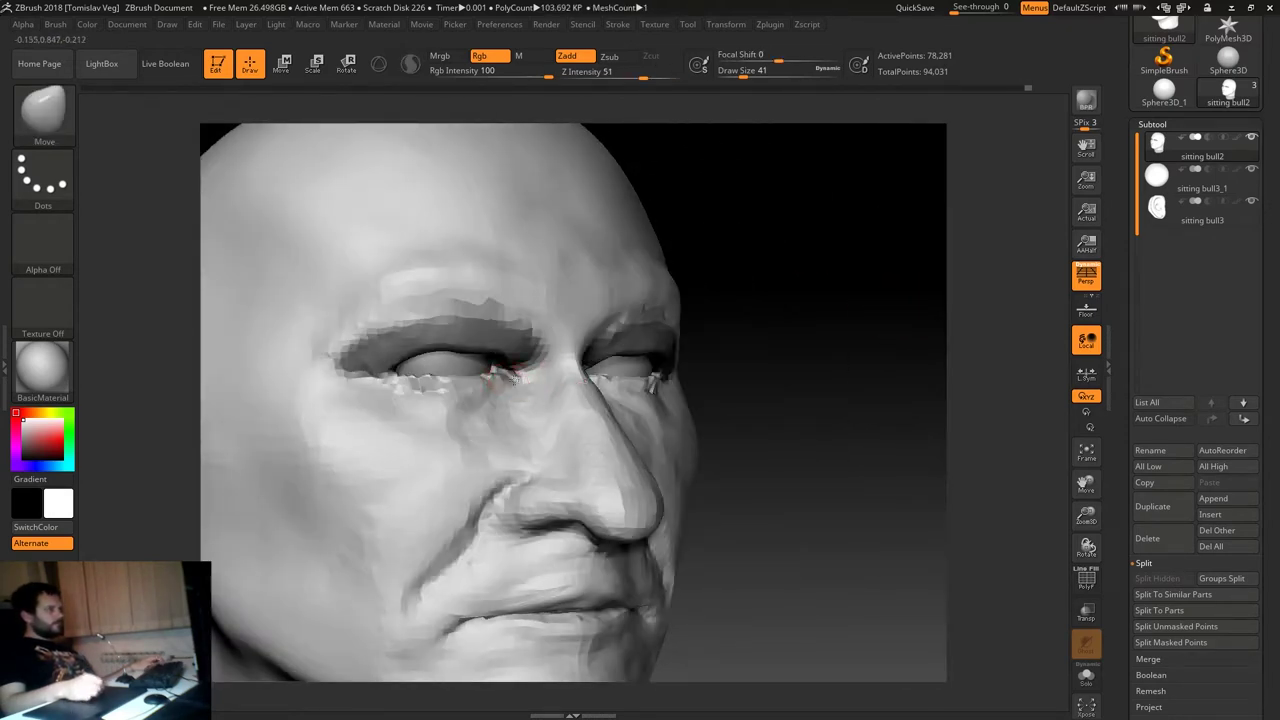
{"action": "key", "text": "f"}
{"action": "mouse_move", "coordinate": [780, 314]}
{"action": "left_mouse_down"}
{"action": "mouse_move", "coordinate": [829, 366]}
{"action": "mouse_move", "coordinate": [800, 360]}
{"action": "mouse_move", "coordinate": [829, 386]}
{"action": "left_mouse_up"}
Size the Move brush for the nose tip, trying 108 and 223 before settling at 140.
{"action": "key", "text": "s"}
{"action": "left_click", "coordinate": [597, 422]}
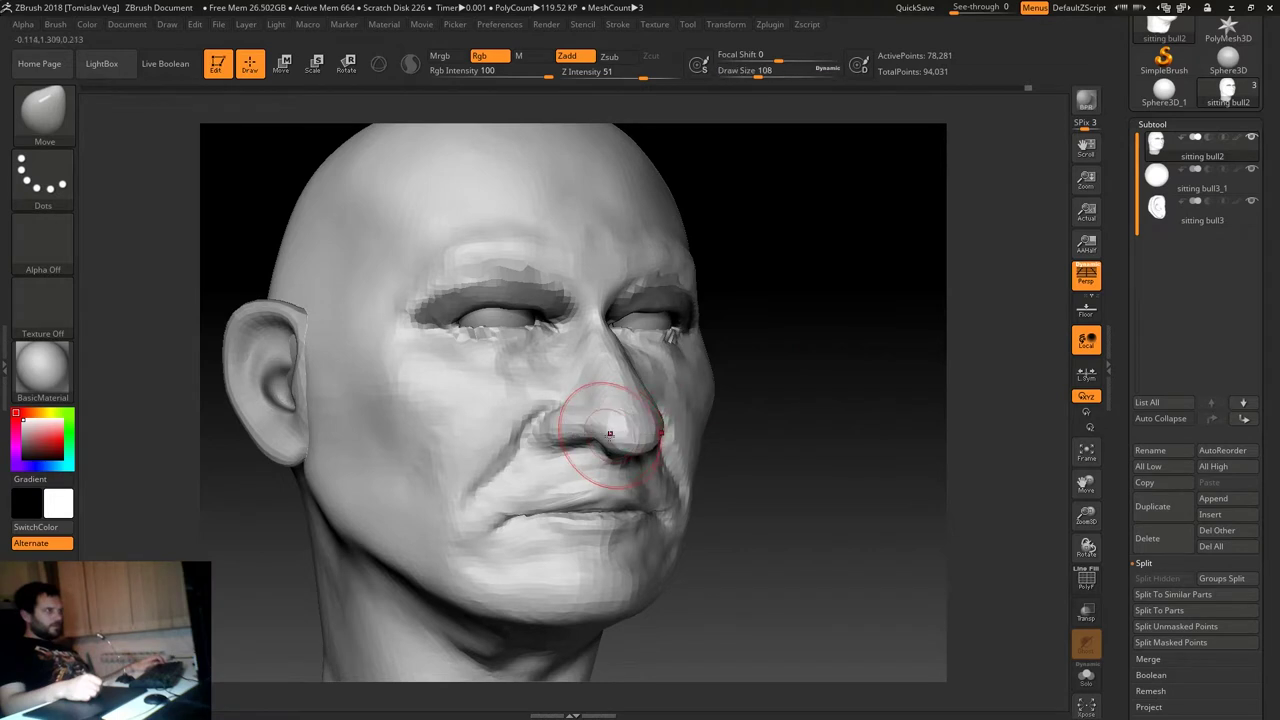
{"action": "key", "text": "s"}
{"action": "mouse_move", "coordinate": [803, 360]}
{"action": "left_mouse_down"}
{"action": "mouse_move", "coordinate": [866, 343]}
{"action": "mouse_move", "coordinate": [854, 360]}
{"action": "left_mouse_up"}
{"action": "key", "text": "s"}
{"action": "left_click", "coordinate": [590, 405]}
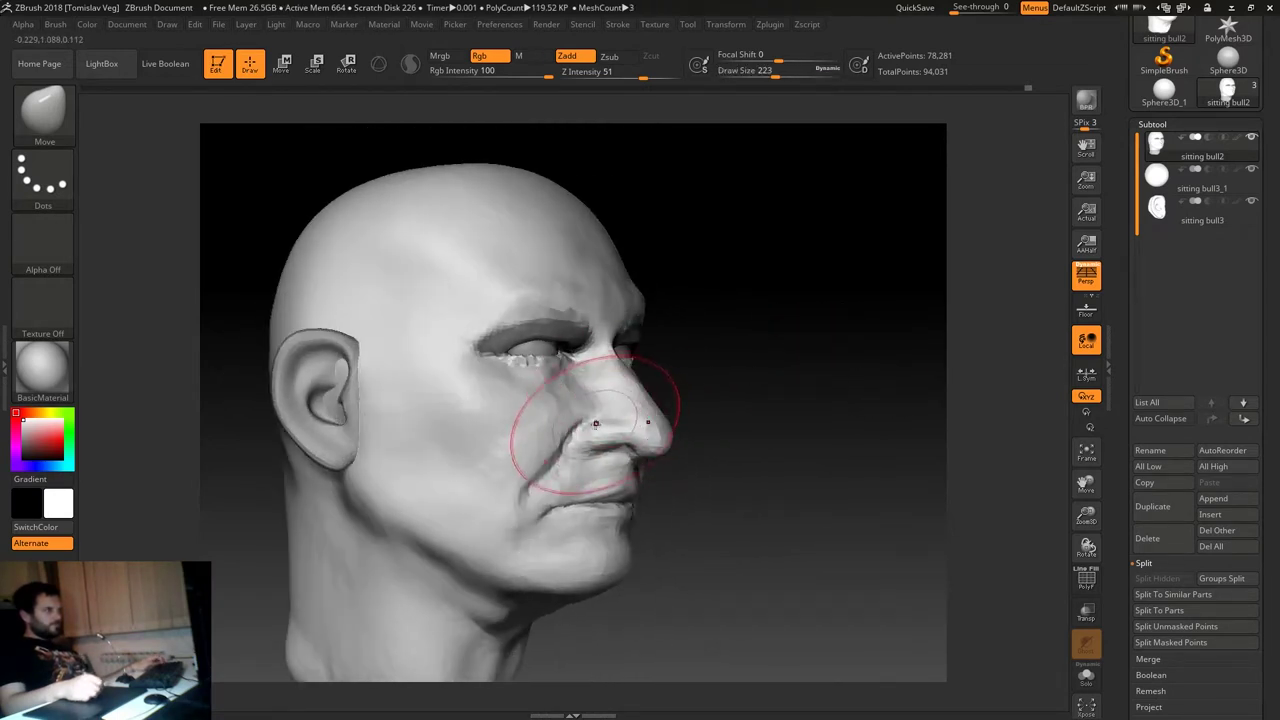
{"action": "key", "text": "s"}
{"action": "left_click", "coordinate": [612, 423]}
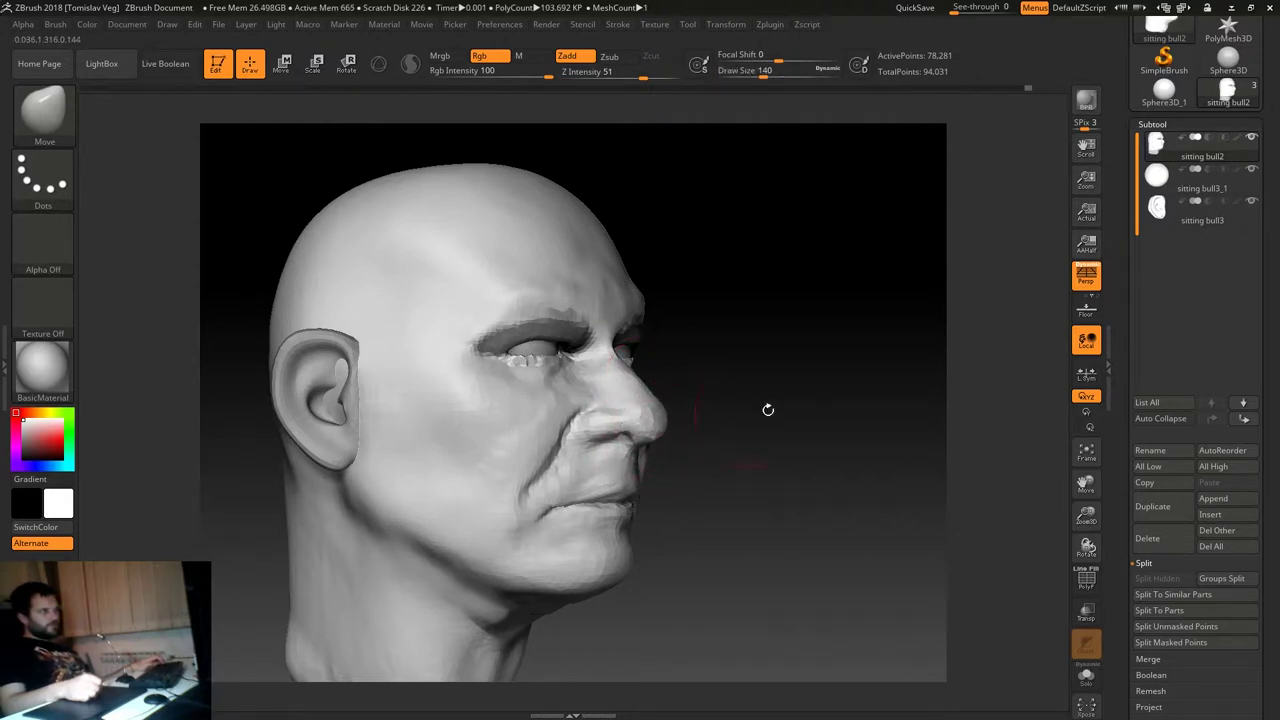
Zoom in on the nose and push the left nostril wing into shape with a small brush.
{"action": "left_click_drag", "start_coordinate": [706, 424], "coordinate": [1037, 294]}
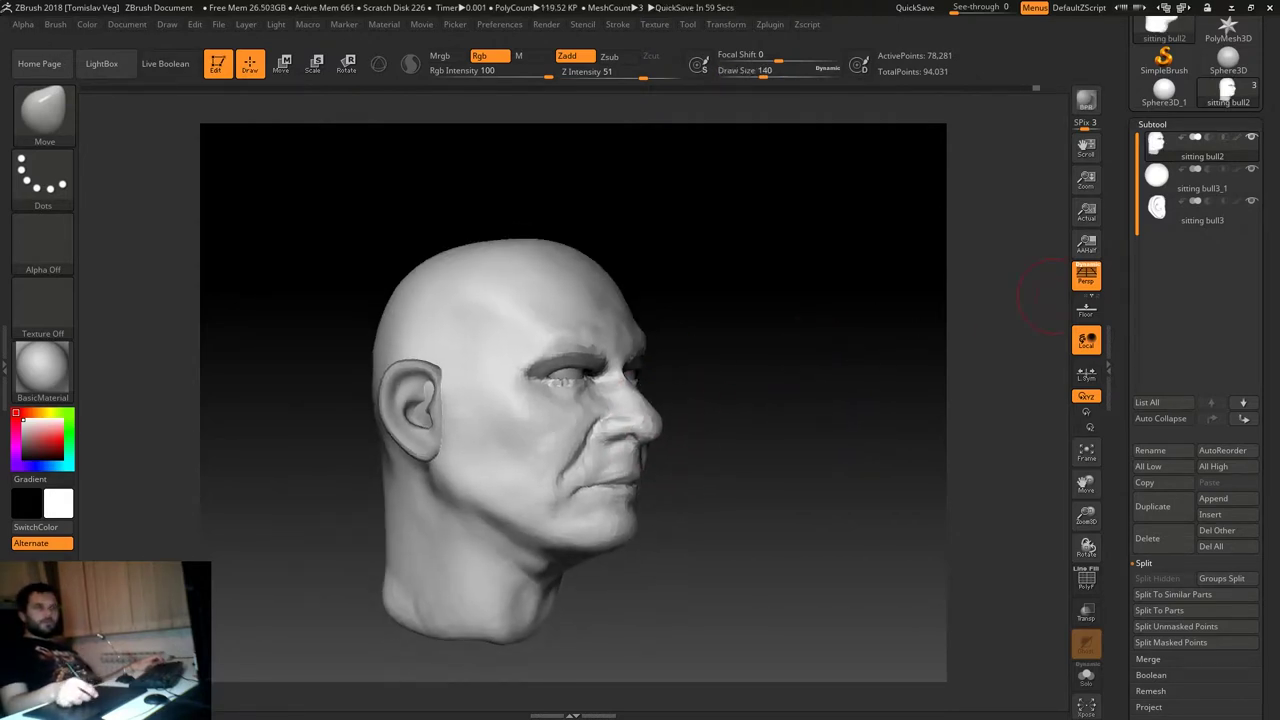
{"action": "mouse_move", "coordinate": [715, 313]}
{"action": "left_mouse_down"}
{"action": "mouse_move", "coordinate": [786, 314]}
{"action": "mouse_move", "coordinate": [802, 338]}
{"action": "left_mouse_up"}
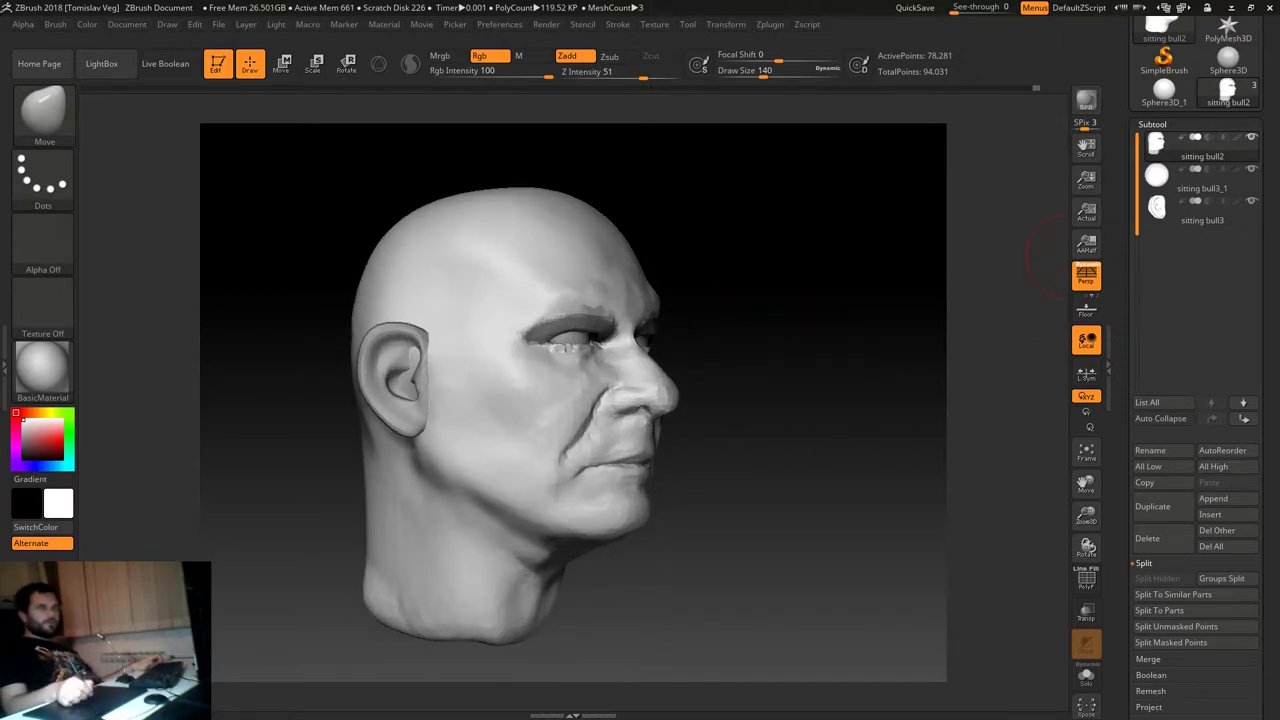
{"action": "mouse_move", "coordinate": [857, 270]}
{"action": "left_mouse_down"}
{"action": "mouse_move", "coordinate": [743, 291]}
{"action": "mouse_move", "coordinate": [880, 289]}
{"action": "left_mouse_up"}
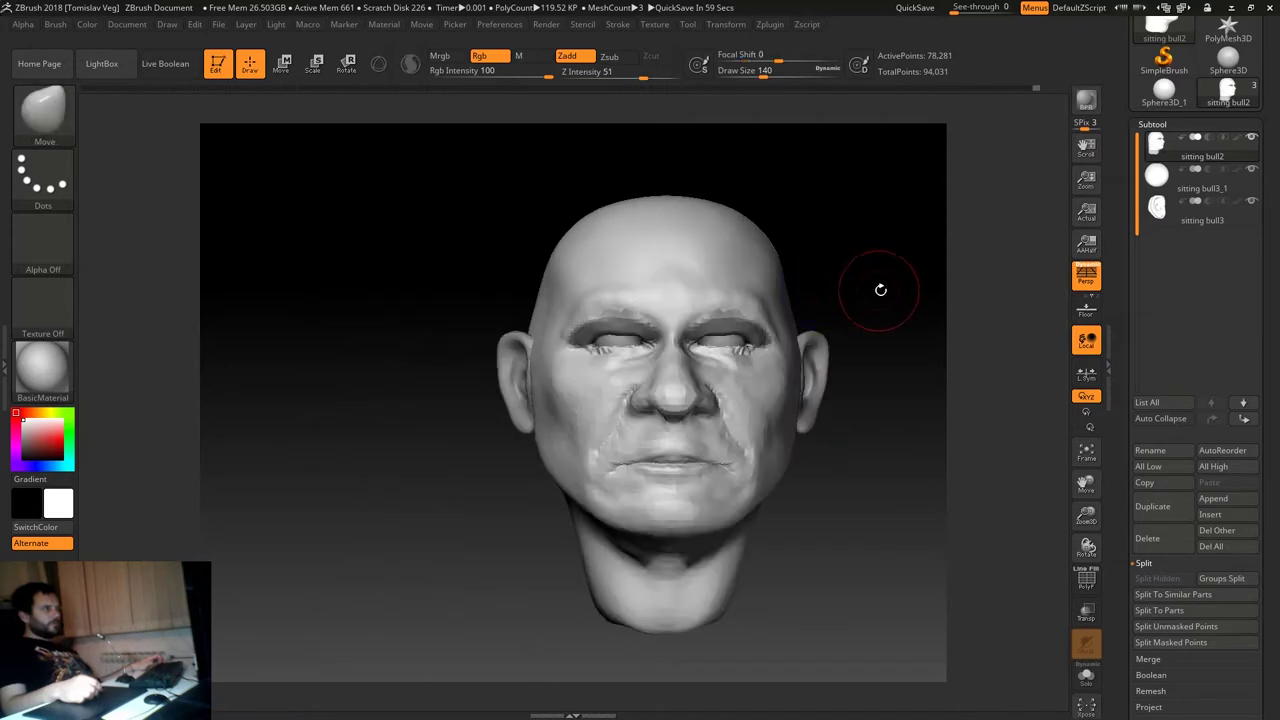
{"action": "left_click_drag", "start_coordinate": [452, 443], "coordinate": [433, 434]}
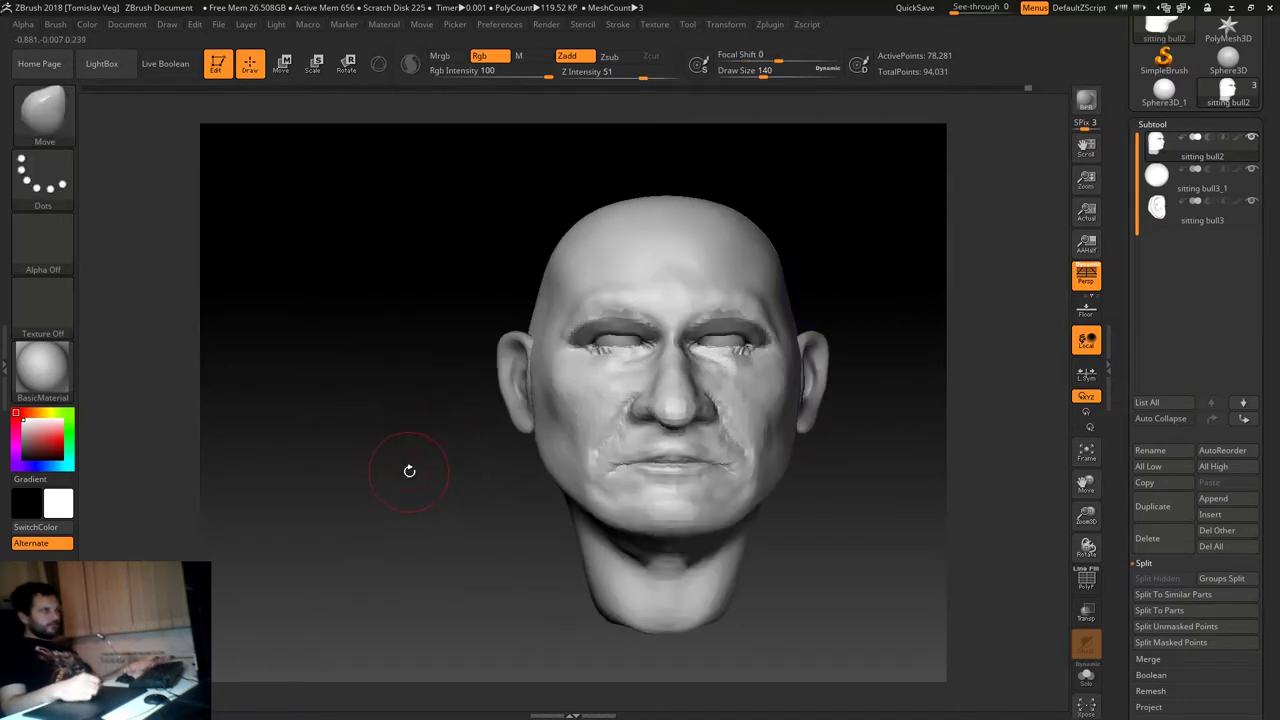
{"action": "mouse_move", "coordinate": [402, 482]}
{"action": "left_mouse_down"}
{"action": "mouse_move", "coordinate": [411, 515]}
{"action": "mouse_move", "coordinate": [341, 517]}
{"action": "left_mouse_up"}
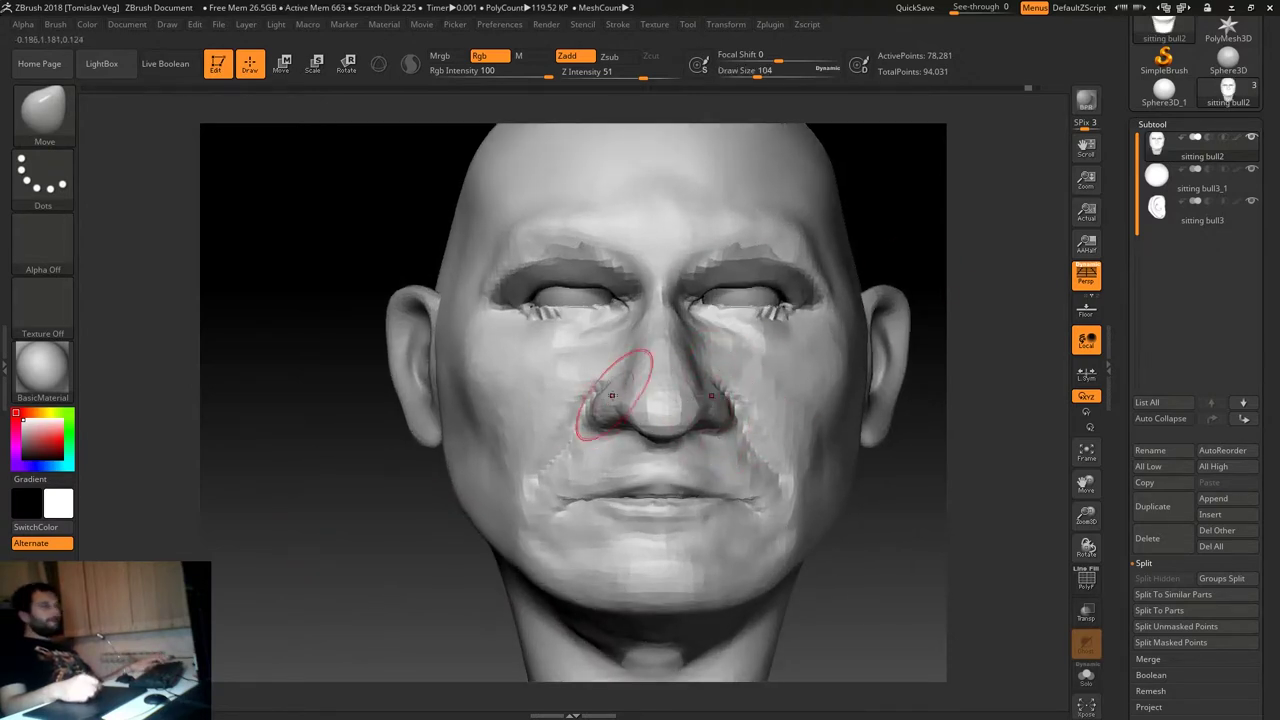
{"action": "key", "text": "bracketleft"}
{"action": "key", "text": "bracketleft"}
{"action": "left_click_drag", "start_coordinate": [600, 392], "coordinate": [635, 407]}
Resize the brush through 83, 71, 128 and 182 while orbiting around the nose.
{"action": "key", "text": "bracketright"}
{"action": "key", "text": "bracketleft"}
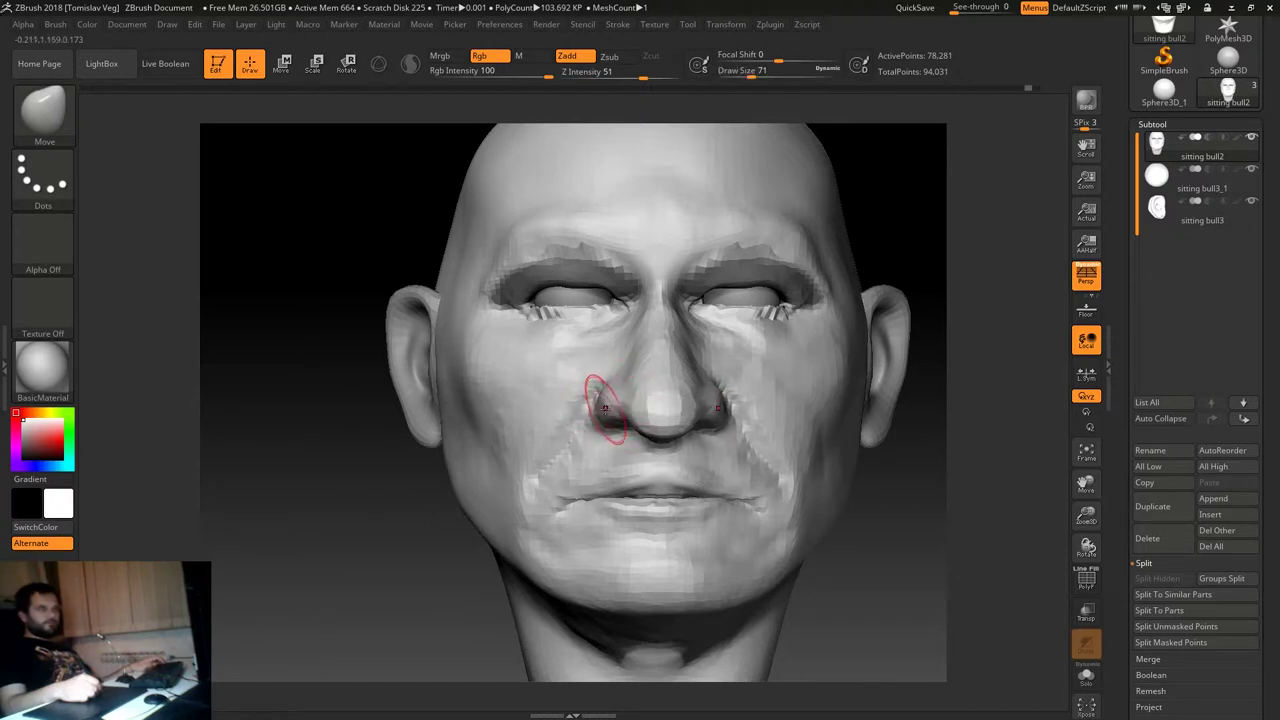
{"action": "key", "text": "s"}
{"action": "left_click_drag", "start_coordinate": [578, 387], "coordinate": [600, 387]}
{"action": "mouse_move", "coordinate": [371, 457]}
{"action": "left_mouse_down"}
{"action": "mouse_move", "coordinate": [376, 517]}
{"action": "mouse_move", "coordinate": [600, 400]}
{"action": "mouse_move", "coordinate": [630, 423]}
{"action": "left_mouse_up"}
{"action": "key", "text": "s"}
{"action": "left_click_drag", "start_coordinate": [872, 366], "coordinate": [626, 388]}
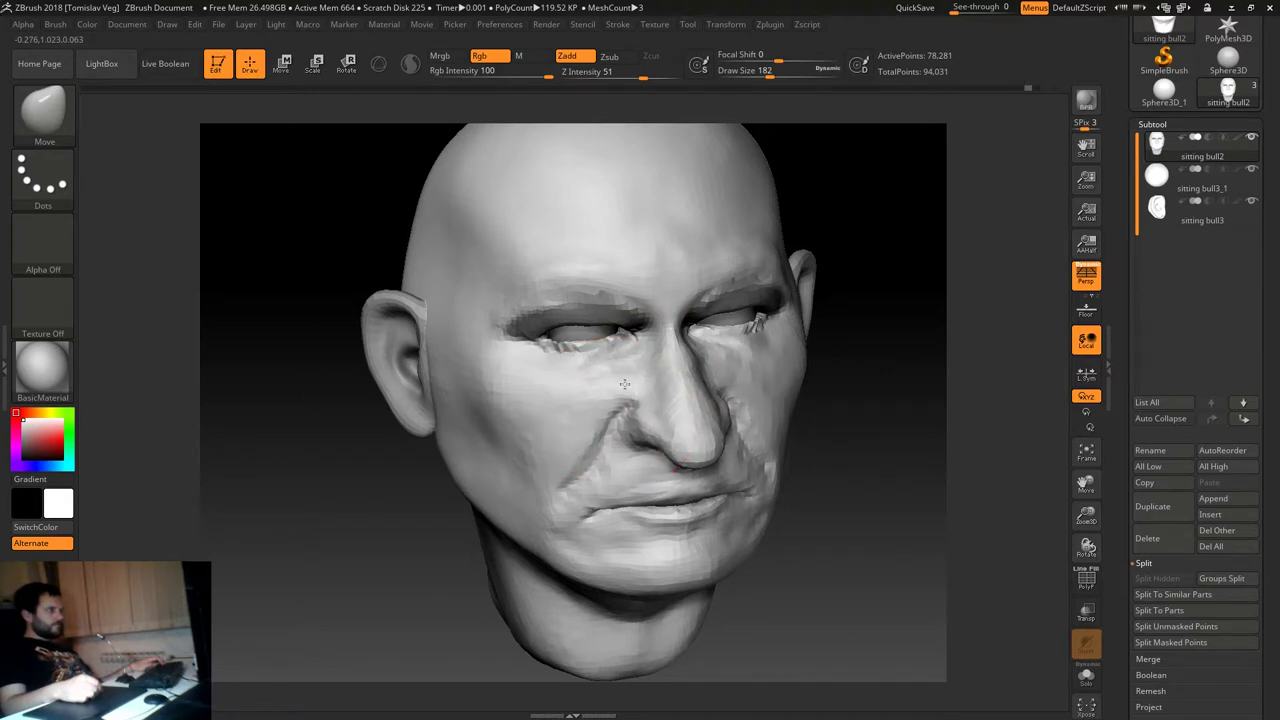
Deepen the crease beside the left nostril, then enlarge the brush to about 408.
{"action": "key", "text": "bracketleft"}
{"action": "left_click_drag", "start_coordinate": [563, 429], "coordinate": [590, 447]}
{"action": "mouse_move", "coordinate": [380, 513]}
{"action": "left_mouse_down", "text": "shift"}
{"action": "mouse_move", "coordinate": [393, 525]}
{"action": "mouse_move", "coordinate": [386, 509]}
{"action": "mouse_move", "coordinate": [413, 503]}
{"action": "mouse_move", "coordinate": [397, 491]}
{"action": "left_mouse_up", "text": "shift"}
{"action": "key", "text": "s"}
{"action": "key", "text": "s"}
{"action": "left_click_drag", "start_coordinate": [460, 445], "coordinate": [535, 445]}
{"action": "key", "text": "s"}
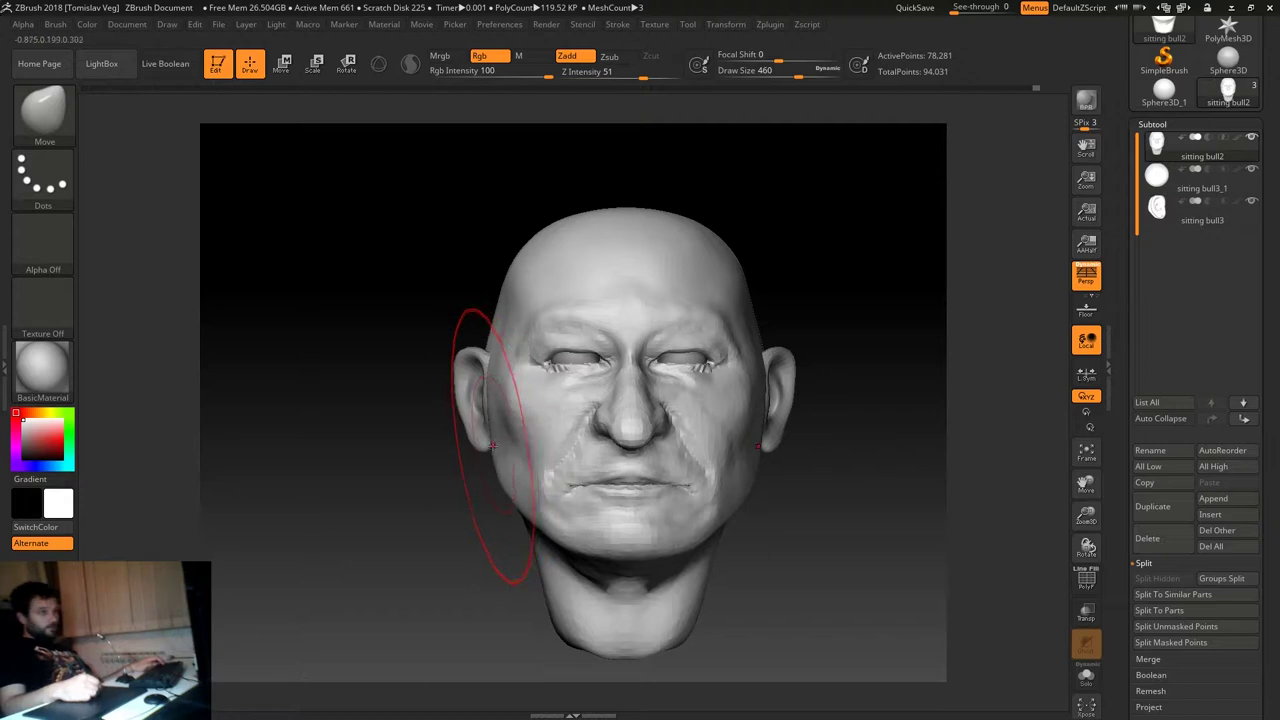
{"action": "mouse_move", "coordinate": [493, 442]}
{"action": "left_mouse_down"}
{"action": "mouse_move", "coordinate": [714, 343]}
{"action": "mouse_move", "coordinate": [1058, 305]}
{"action": "left_mouse_up"}
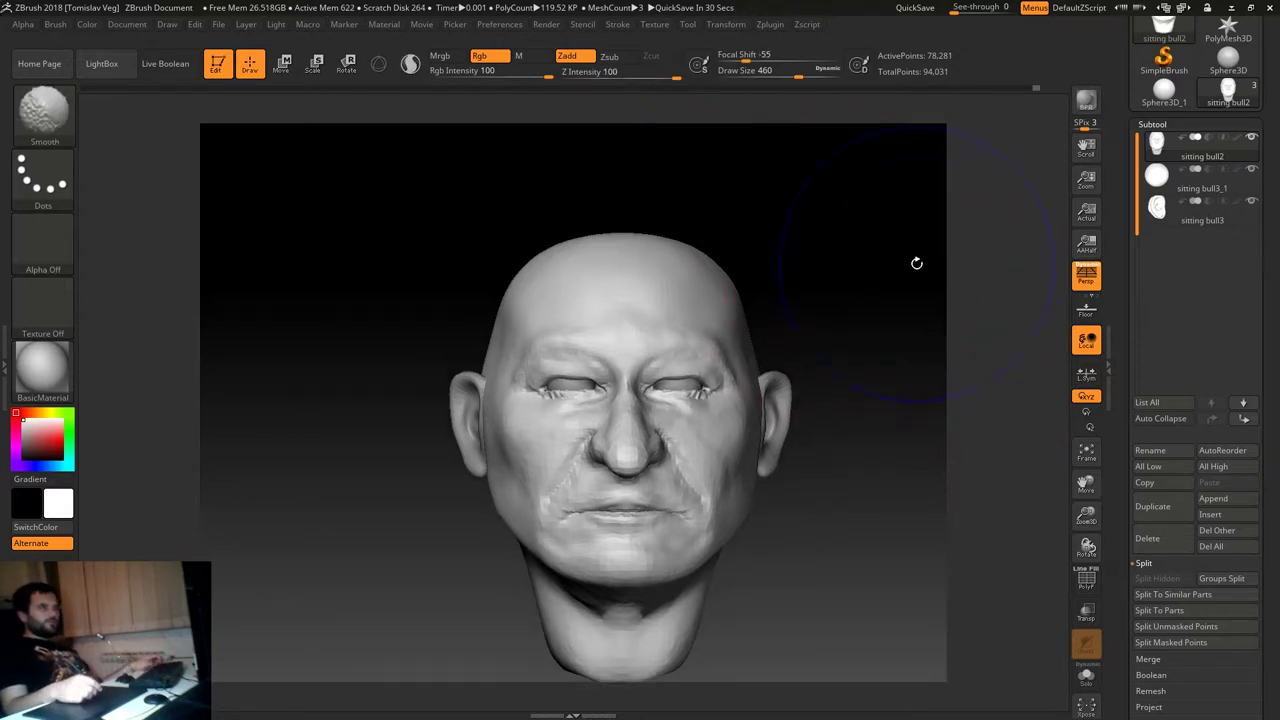
Reduce the brush from 460 and orbit the head into a side profile.
{"action": "key", "text": "s"}
{"action": "left_click_drag", "start_coordinate": [645, 258], "coordinate": [632, 258]}
{"action": "left_click_drag", "start_coordinate": [620, 200], "coordinate": [700, 251]}
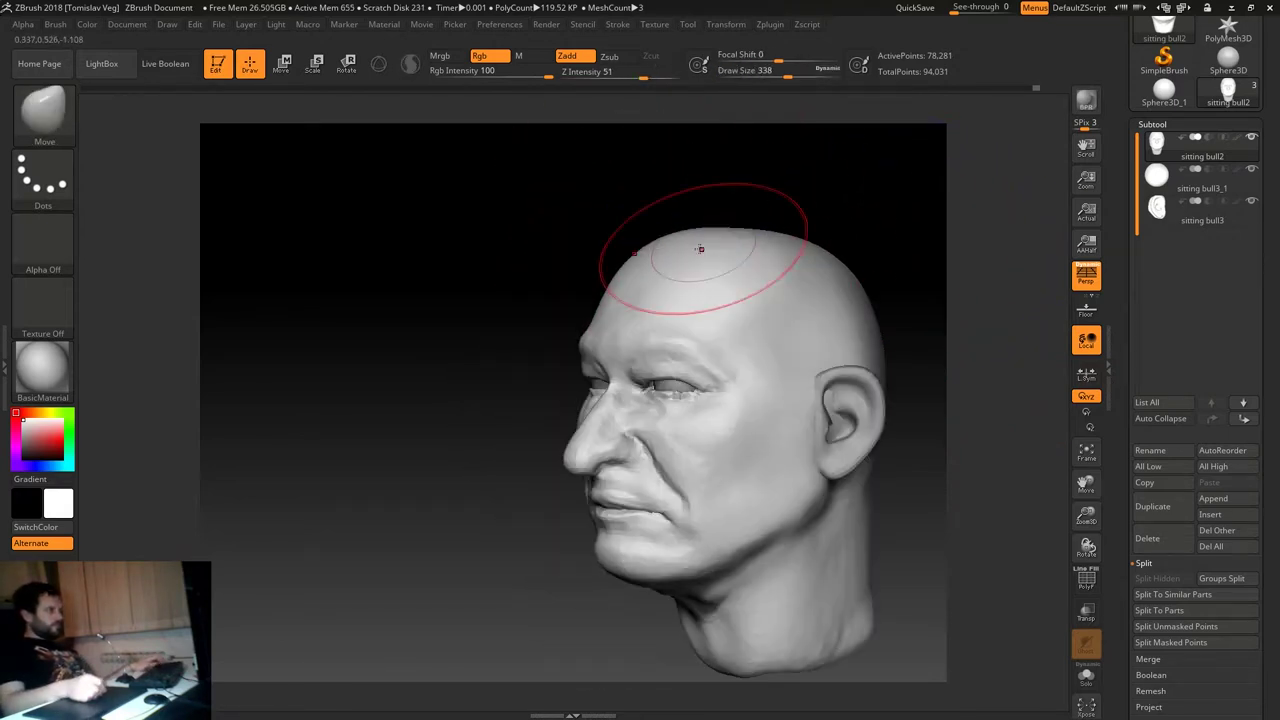
{"action": "left_click_drag", "start_coordinate": [837, 206], "coordinate": [783, 218]}
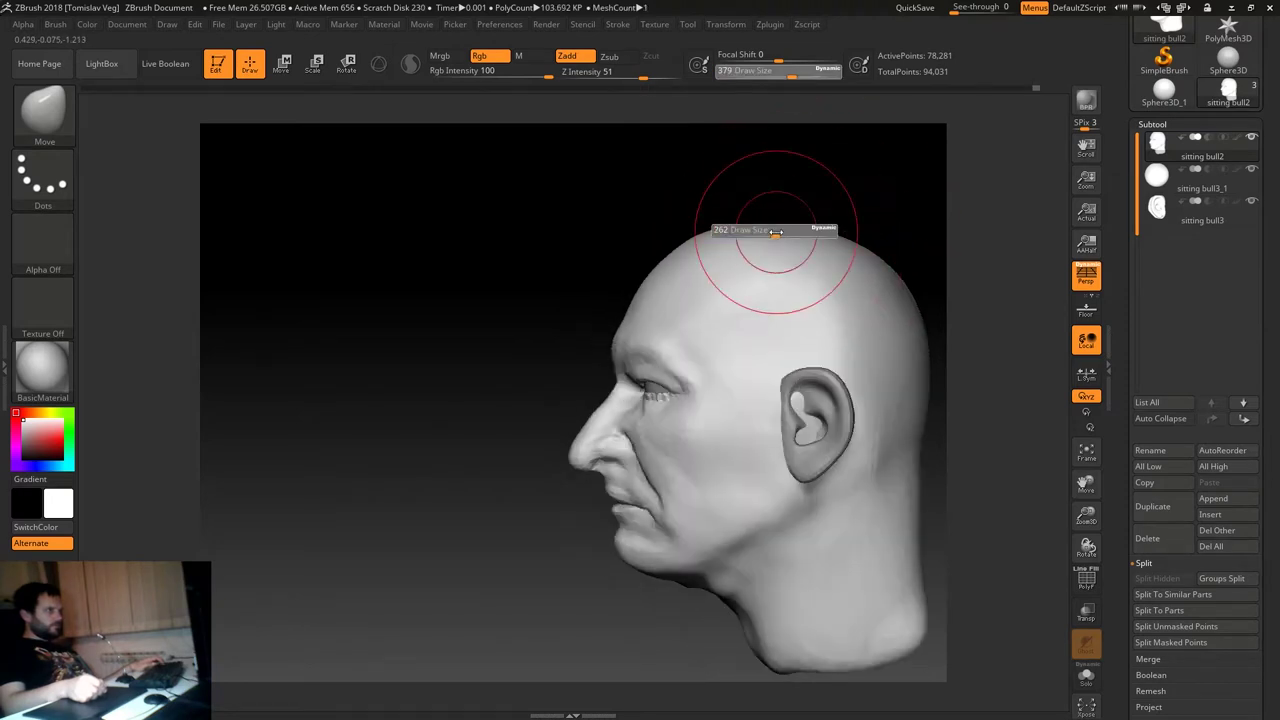
{"action": "mouse_move", "coordinate": [835, 186]}
{"action": "left_mouse_down"}
{"action": "mouse_move", "coordinate": [786, 209]}
{"action": "mouse_move", "coordinate": [880, 200]}
{"action": "mouse_move", "coordinate": [625, 243]}
{"action": "mouse_move", "coordinate": [680, 406]}
{"action": "mouse_move", "coordinate": [735, 237]}
{"action": "left_mouse_up"}
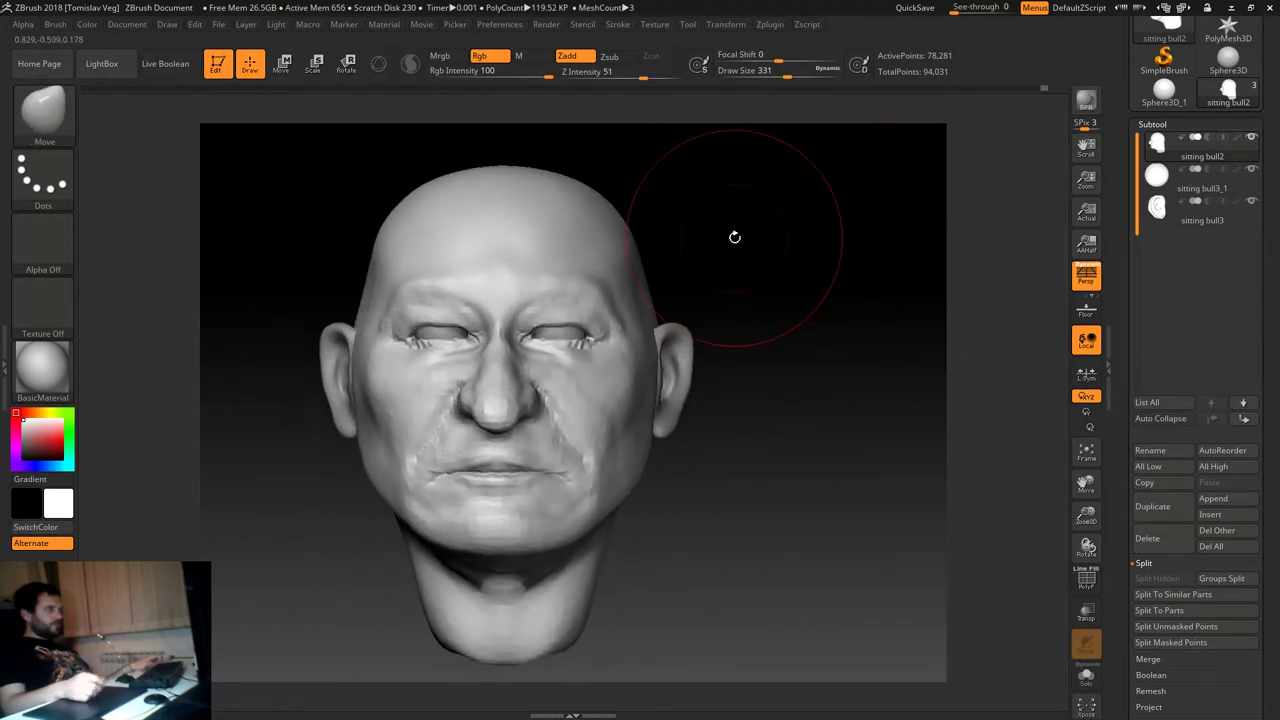
Shrink the Move brush to 158, then 94, recentring the head near a front view.
{"action": "key", "text": "f"}
{"action": "key", "text": "s"}
{"action": "left_click_drag", "start_coordinate": [540, 414], "coordinate": [500, 414]}
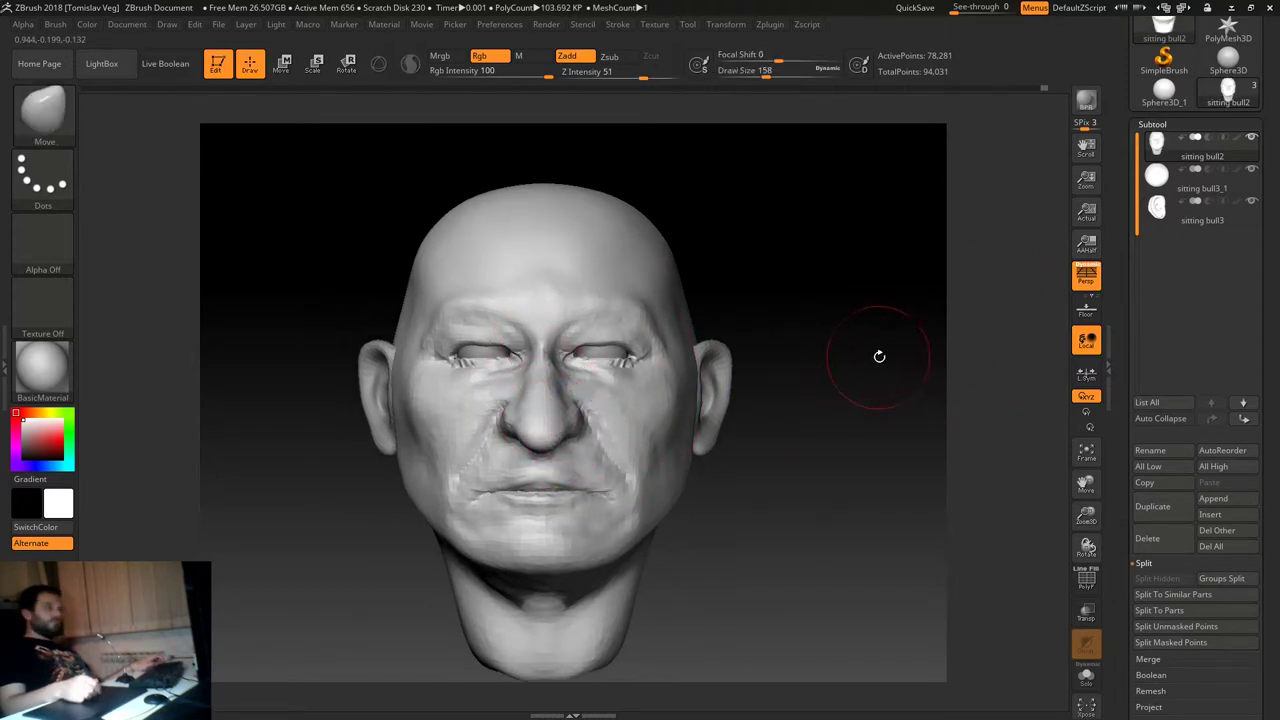
{"action": "left_click_drag", "start_coordinate": [874, 357], "coordinate": [657, 386]}
{"action": "key", "text": "s"}
{"action": "left_click_drag", "start_coordinate": [567, 380], "coordinate": [540, 380]}
{"action": "mouse_move", "coordinate": [774, 348]}
{"action": "left_mouse_down"}
{"action": "mouse_move", "coordinate": [1057, 268]}
{"action": "mouse_move", "coordinate": [896, 380]}
{"action": "mouse_move", "coordinate": [857, 366]}
{"action": "left_mouse_up"}
Work the cheek with the Move brush, resizing from 192 up to 351 and down to 120.
{"action": "key", "text": "s"}
{"action": "mouse_move", "coordinate": [500, 425]}
{"action": "left_mouse_down"}
{"action": "mouse_move", "coordinate": [530, 423]}
{"action": "mouse_move", "coordinate": [505, 420]}
{"action": "left_mouse_up"}
{"action": "key", "text": "s"}
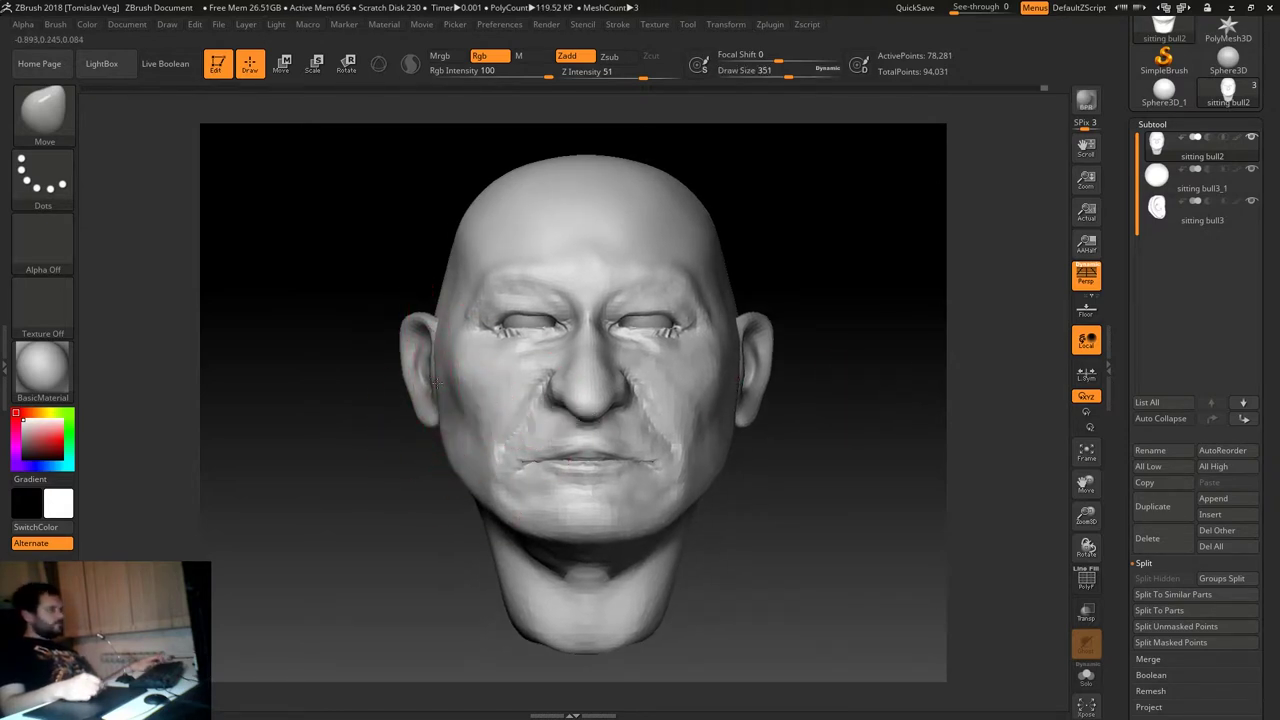
{"action": "key", "text": "s"}
{"action": "left_click_drag", "start_coordinate": [500, 443], "coordinate": [450, 420]}
{"action": "key", "text": "s"}
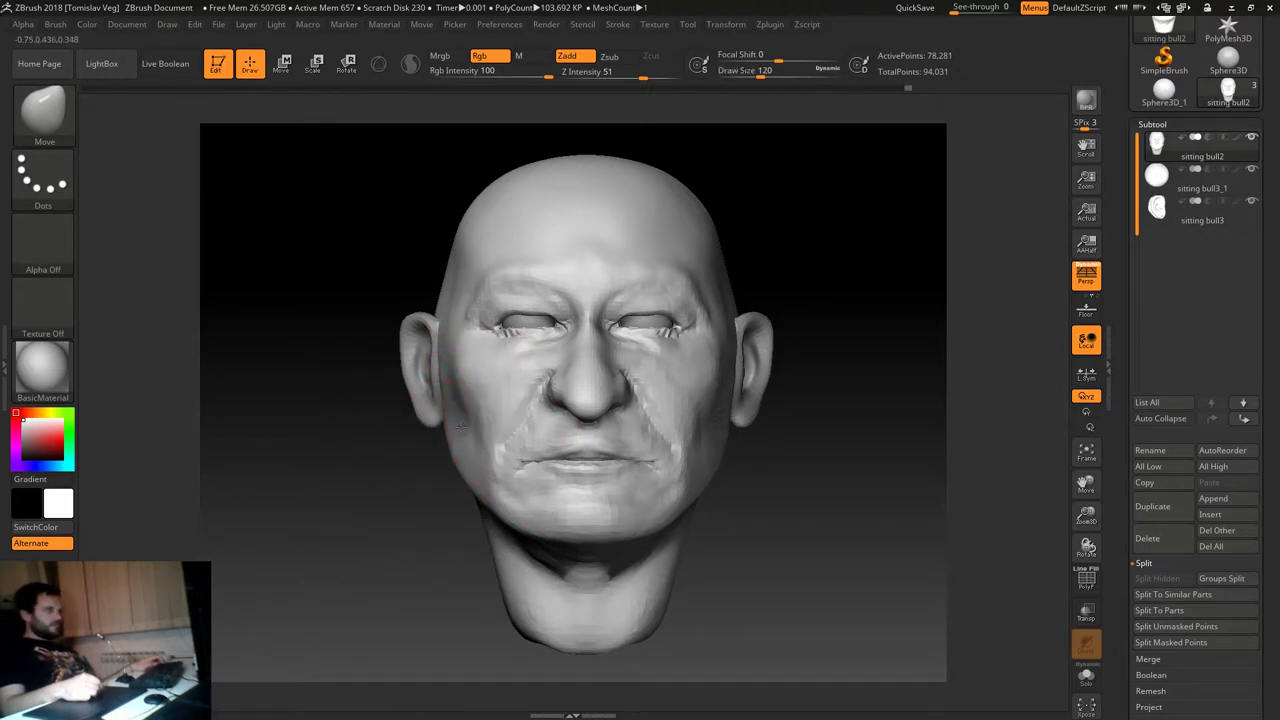
Pull the mouth corners down with the brush at 80, checking from the side and below.
{"action": "key", "text": "bracketright"}
{"action": "key", "text": "s"}
{"action": "left_click_drag", "start_coordinate": [467, 441], "coordinate": [452, 451]}
{"action": "key", "text": "bracketleft"}
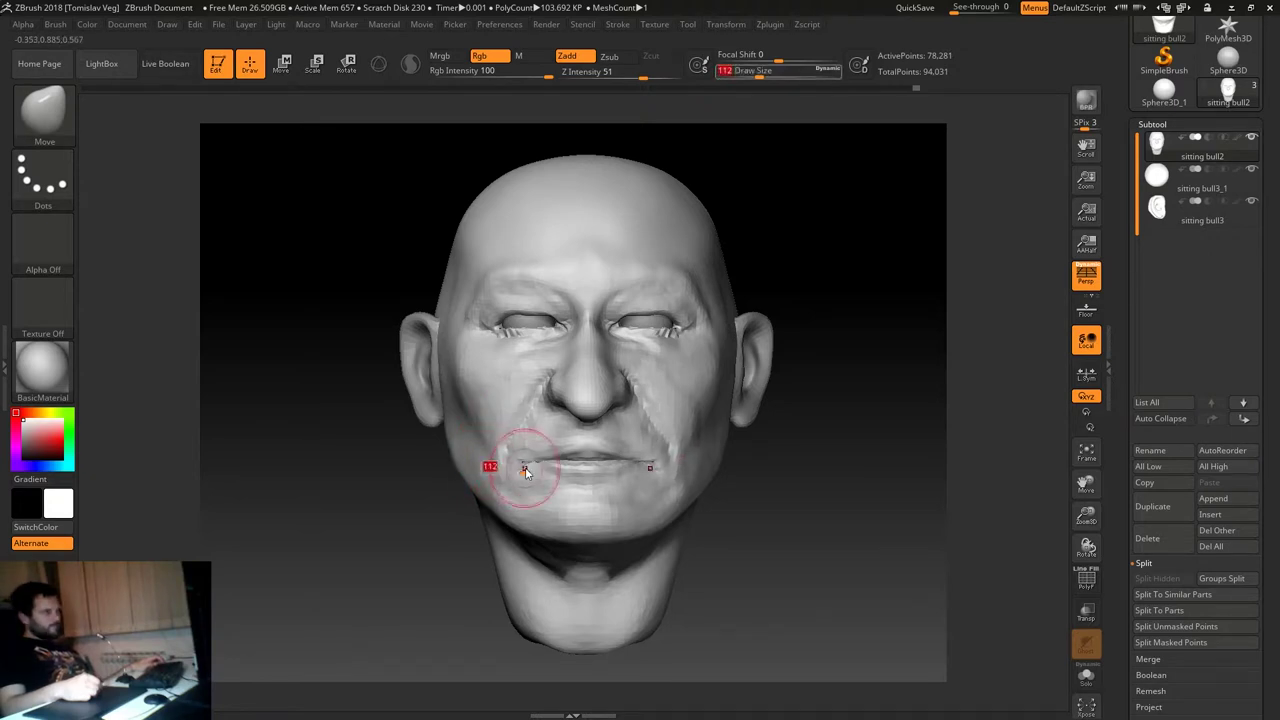
{"action": "left_click_drag", "start_coordinate": [743, 514], "coordinate": [566, 469]}
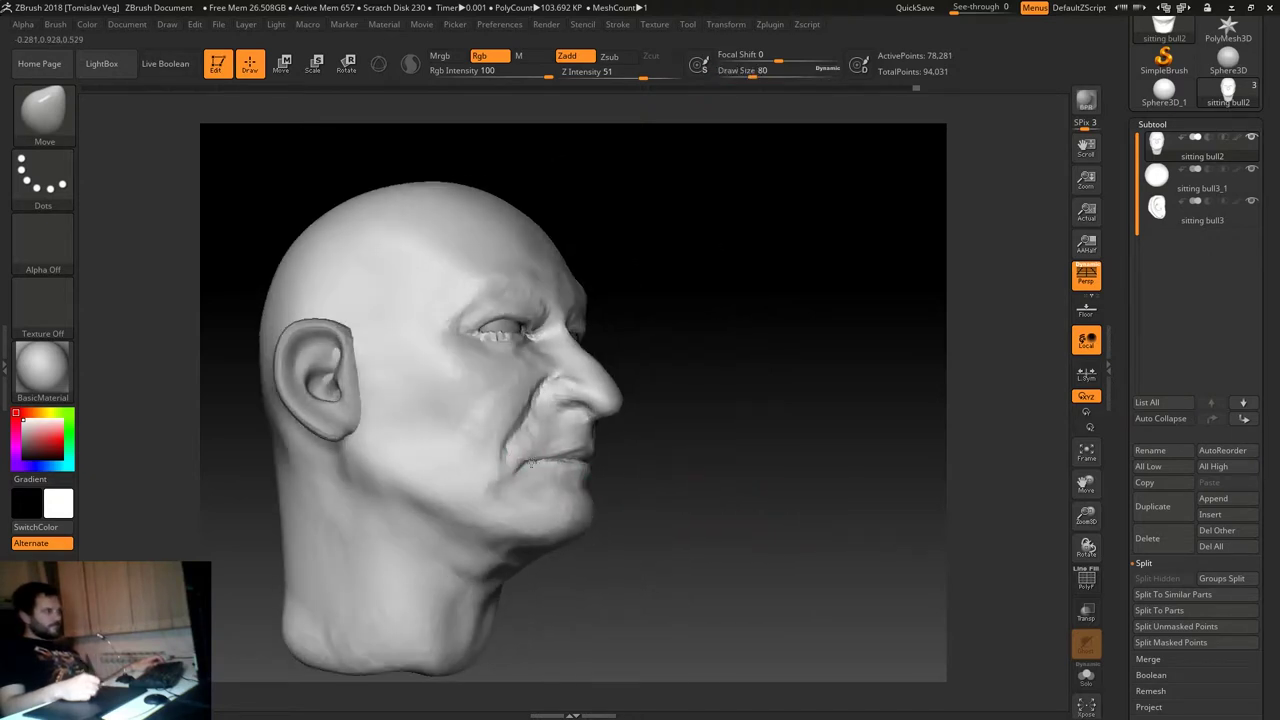
{"action": "mouse_move", "coordinate": [760, 470]}
{"action": "left_mouse_down"}
{"action": "mouse_move", "coordinate": [643, 458]}
{"action": "mouse_move", "coordinate": [721, 471]}
{"action": "mouse_move", "coordinate": [809, 428]}
{"action": "mouse_move", "coordinate": [643, 429]}
{"action": "left_mouse_up"}
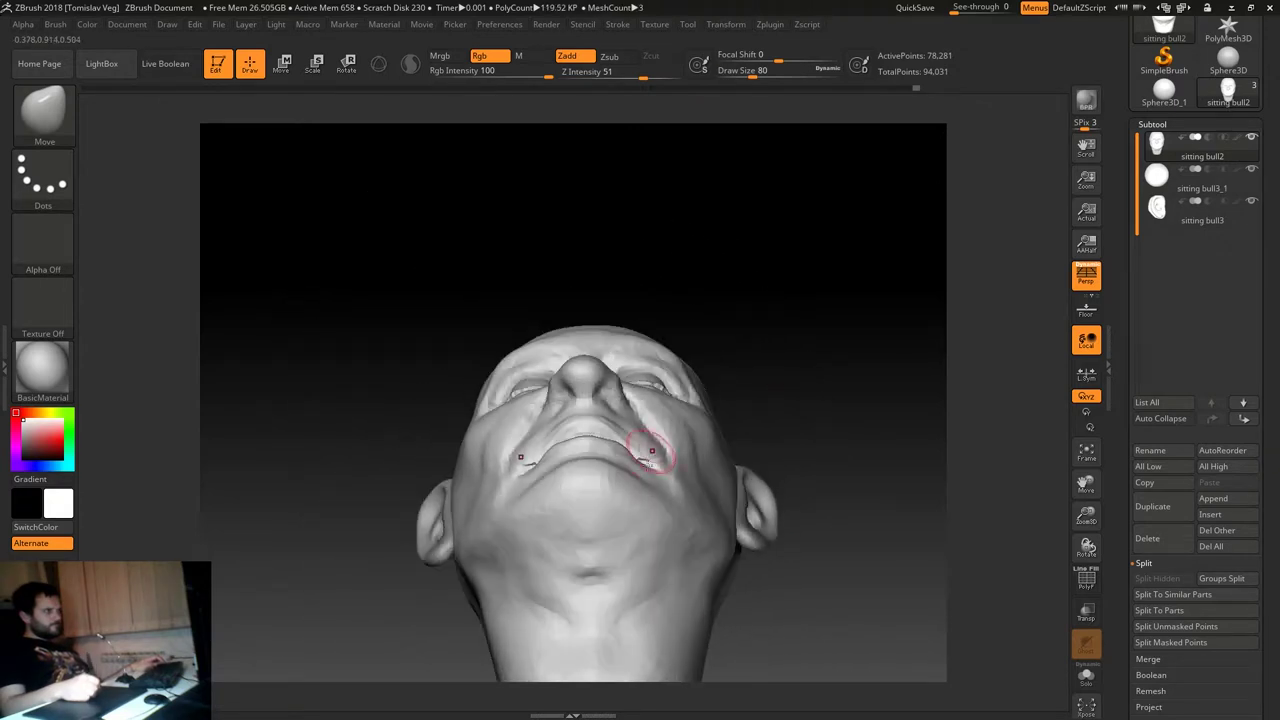
From a low angle, sharpen the folds beside the mouth with Move strokes, shrinking the brush to 108.
{"action": "key", "text": "bracketright"}
{"action": "mouse_move", "coordinate": [746, 420]}
{"action": "left_mouse_down"}
{"action": "mouse_move", "coordinate": [743, 400]}
{"action": "mouse_move", "coordinate": [856, 292]}
{"action": "mouse_move", "coordinate": [757, 257]}
{"action": "left_mouse_up"}
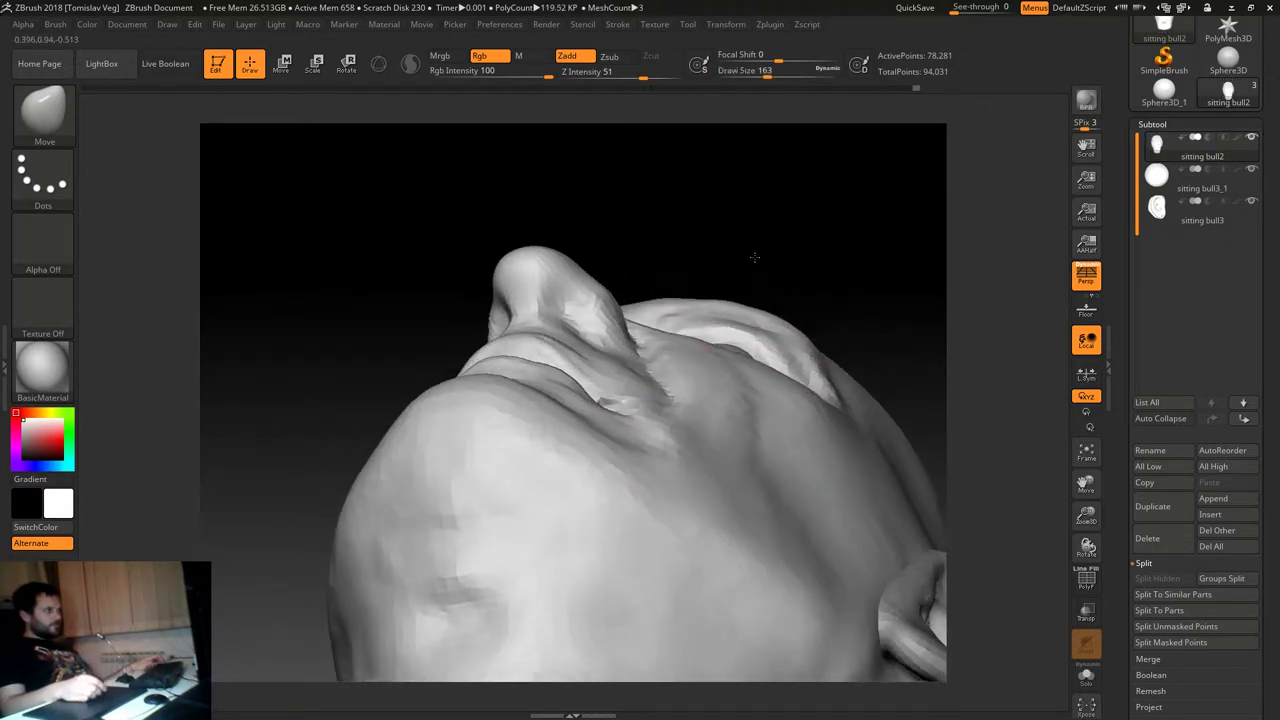
{"action": "key", "text": "bracketleft"}
{"action": "mouse_move", "coordinate": [690, 300]}
{"action": "left_mouse_down"}
{"action": "mouse_move", "coordinate": [730, 262]}
{"action": "mouse_move", "coordinate": [690, 330]}
{"action": "left_mouse_up"}
{"action": "left_click_drag", "start_coordinate": [643, 386], "coordinate": [560, 350]}
{"action": "key", "text": "bracketleft"}
{"action": "left_click_drag", "start_coordinate": [623, 383], "coordinate": [618, 380]}
{"action": "mouse_move", "coordinate": [731, 270]}
{"action": "left_mouse_down"}
{"action": "mouse_move", "coordinate": [614, 296]}
{"action": "mouse_move", "coordinate": [640, 320]}
{"action": "left_mouse_up"}
Orbit below the chin and select ClayBuildup with FreeHand stroke, ready to resize it.
{"action": "key", "text": "bracketleft"}
{"action": "key", "text": "bracketleft"}
{"action": "left_click_drag", "start_coordinate": [760, 230], "coordinate": [632, 300]}
{"action": "mouse_move", "coordinate": [773, 179]}
{"action": "left_mouse_down"}
{"action": "mouse_move", "coordinate": [834, 263]}
{"action": "mouse_move", "coordinate": [848, 309]}
{"action": "mouse_move", "coordinate": [794, 223]}
{"action": "mouse_move", "coordinate": [781, 224]}
{"action": "left_mouse_up"}
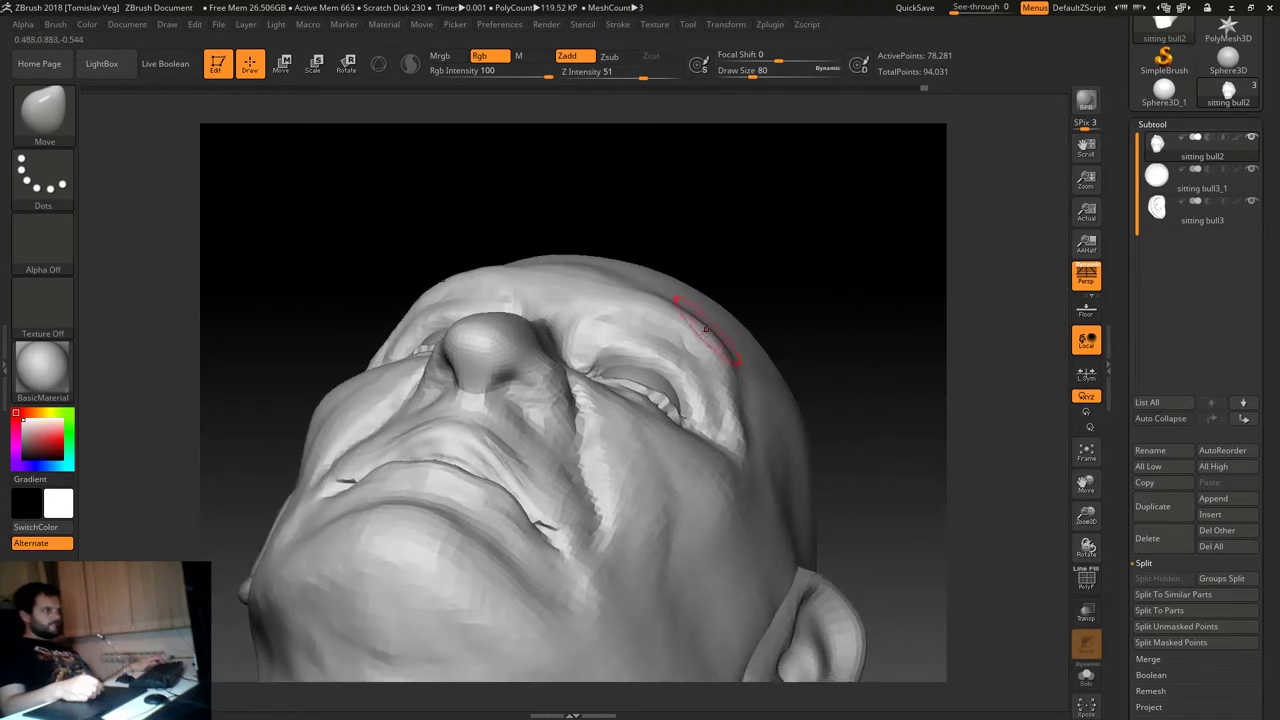
{"action": "left_click_drag", "start_coordinate": [775, 285], "coordinate": [826, 329]}
{"action": "key", "text": "b"}
{"action": "key", "text": "c"}
{"action": "key", "text": "b"}
{"action": "key", "text": "s"}
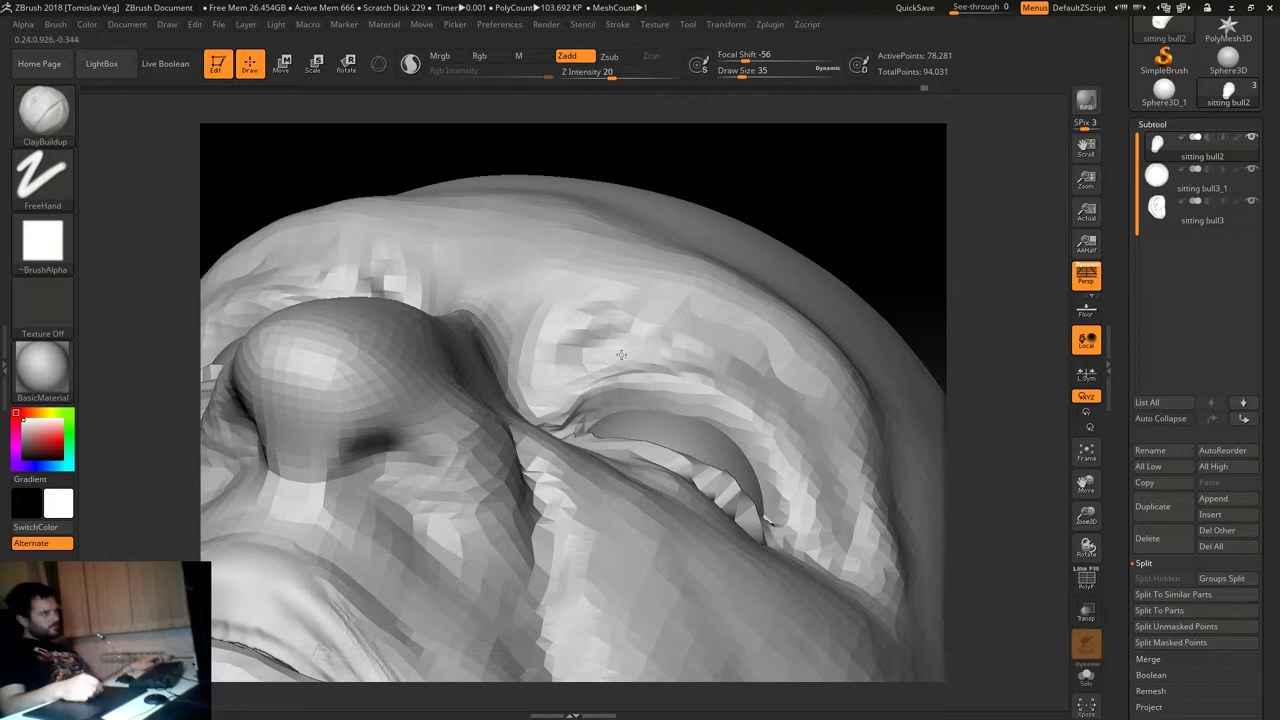
Build up clay on the cheek in front of the ear and smooth the new strokes.
{"action": "mouse_move", "coordinate": [880, 223]}
{"action": "left_mouse_down"}
{"action": "mouse_move", "coordinate": [823, 284]}
{"action": "mouse_move", "coordinate": [577, 327]}
{"action": "left_mouse_up"}
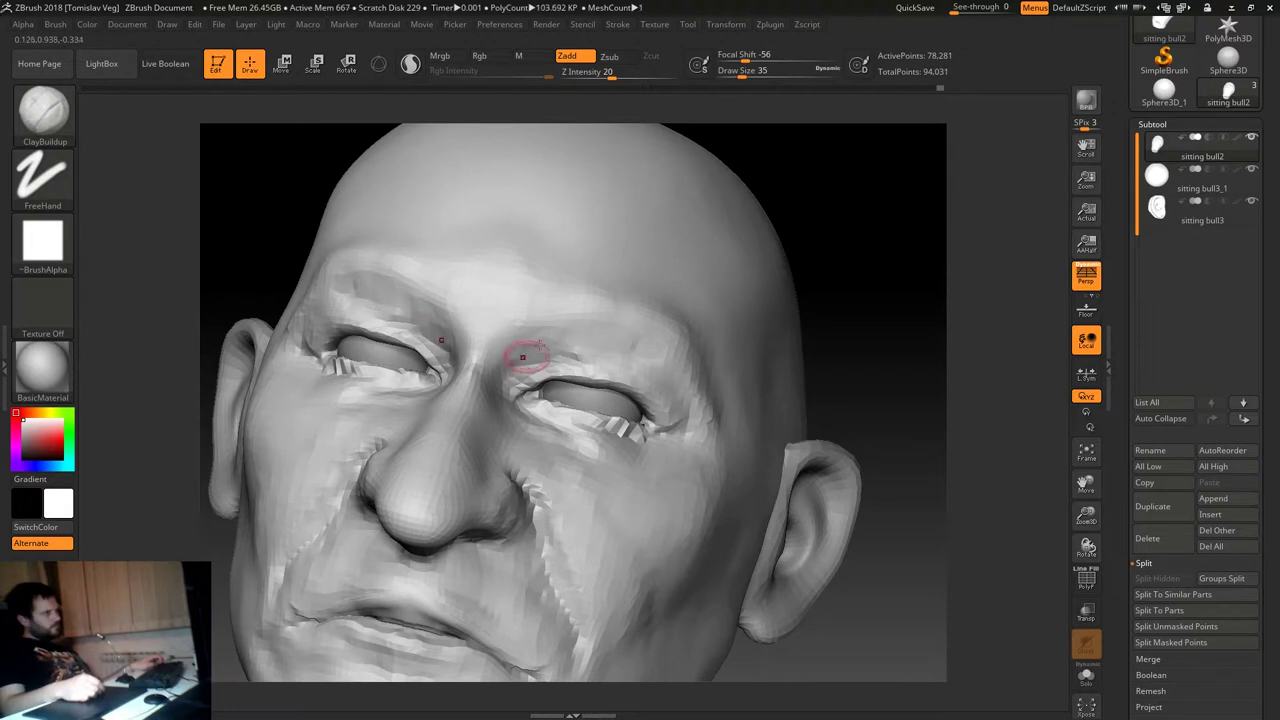
{"action": "mouse_move", "coordinate": [847, 239]}
{"action": "left_mouse_down"}
{"action": "mouse_move", "coordinate": [807, 322]}
{"action": "mouse_move", "coordinate": [840, 334]}
{"action": "mouse_move", "coordinate": [788, 343]}
{"action": "left_mouse_up"}
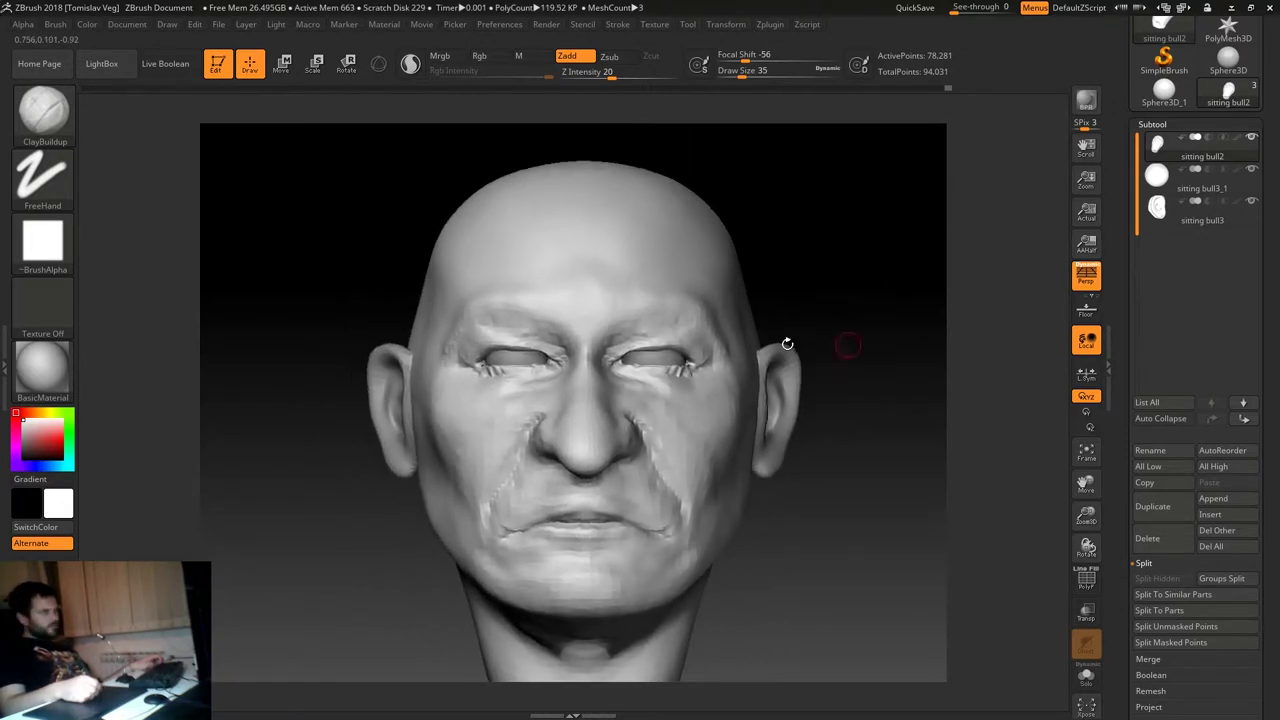
{"action": "left_click_drag", "start_coordinate": [363, 443], "coordinate": [521, 386]}
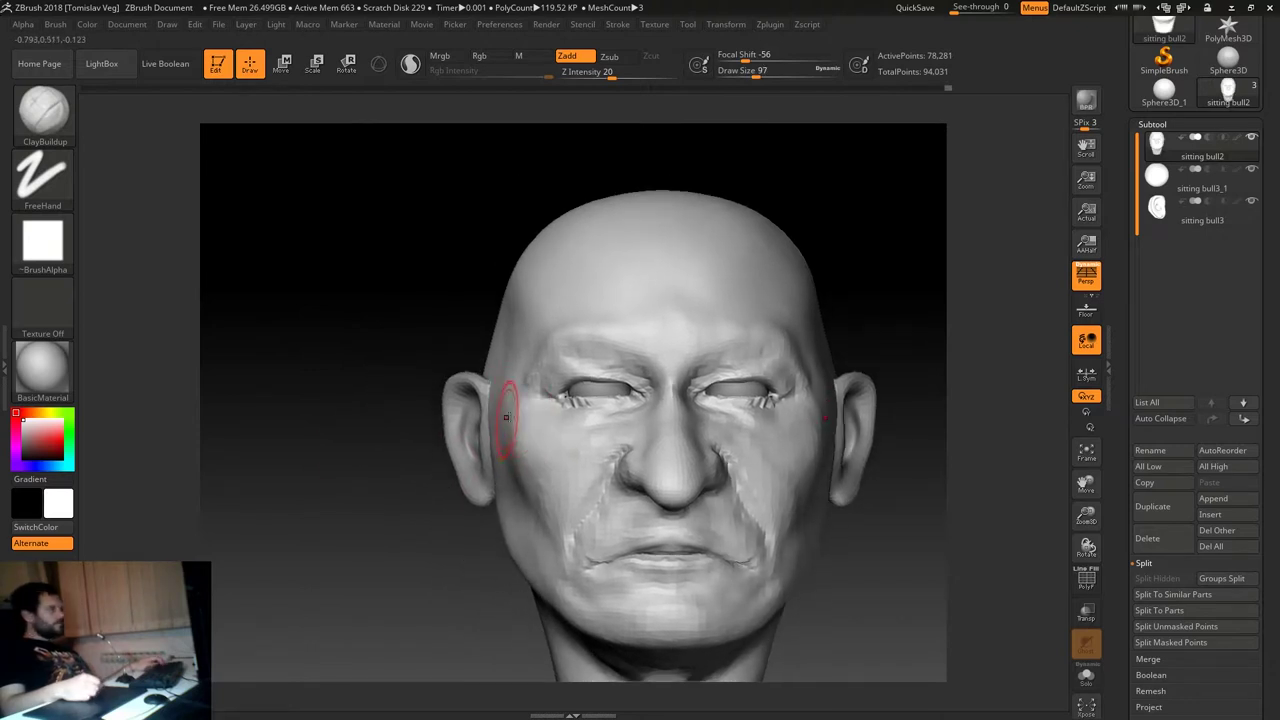
{"action": "left_click_drag", "start_coordinate": [380, 467], "coordinate": [486, 428]}
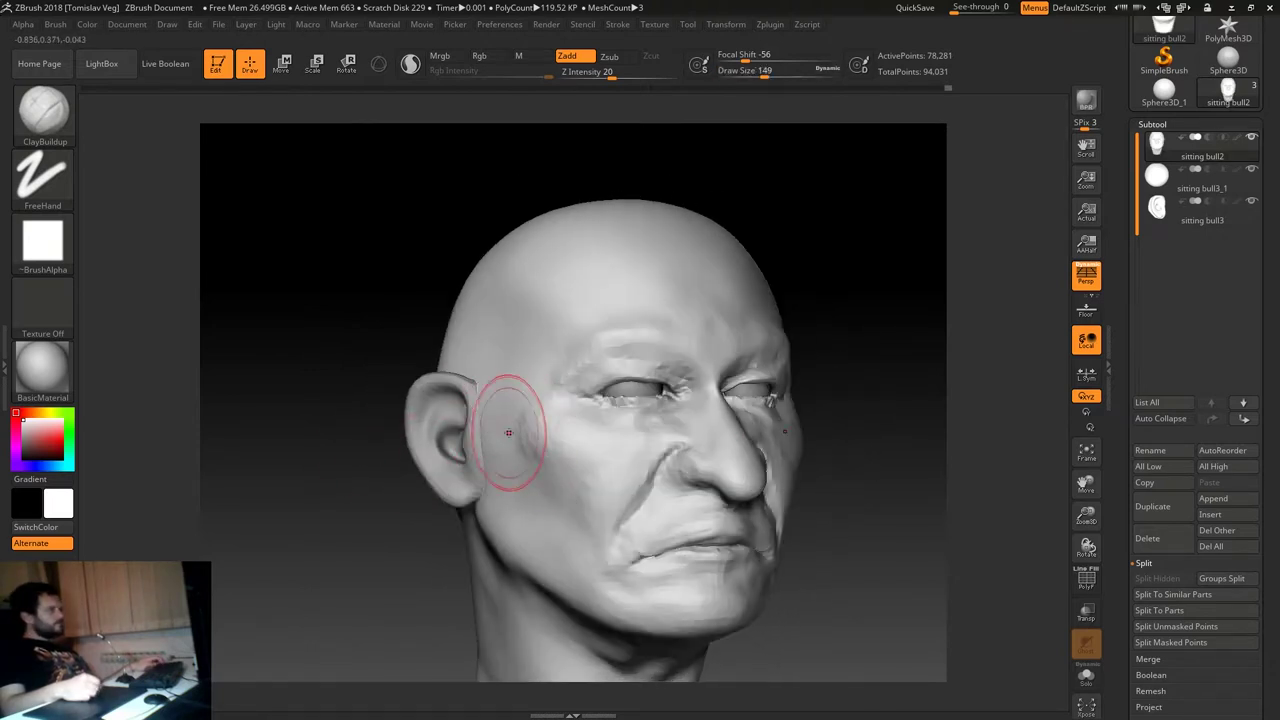
{"action": "left_click_drag", "start_coordinate": [546, 460], "coordinate": [557, 429]}
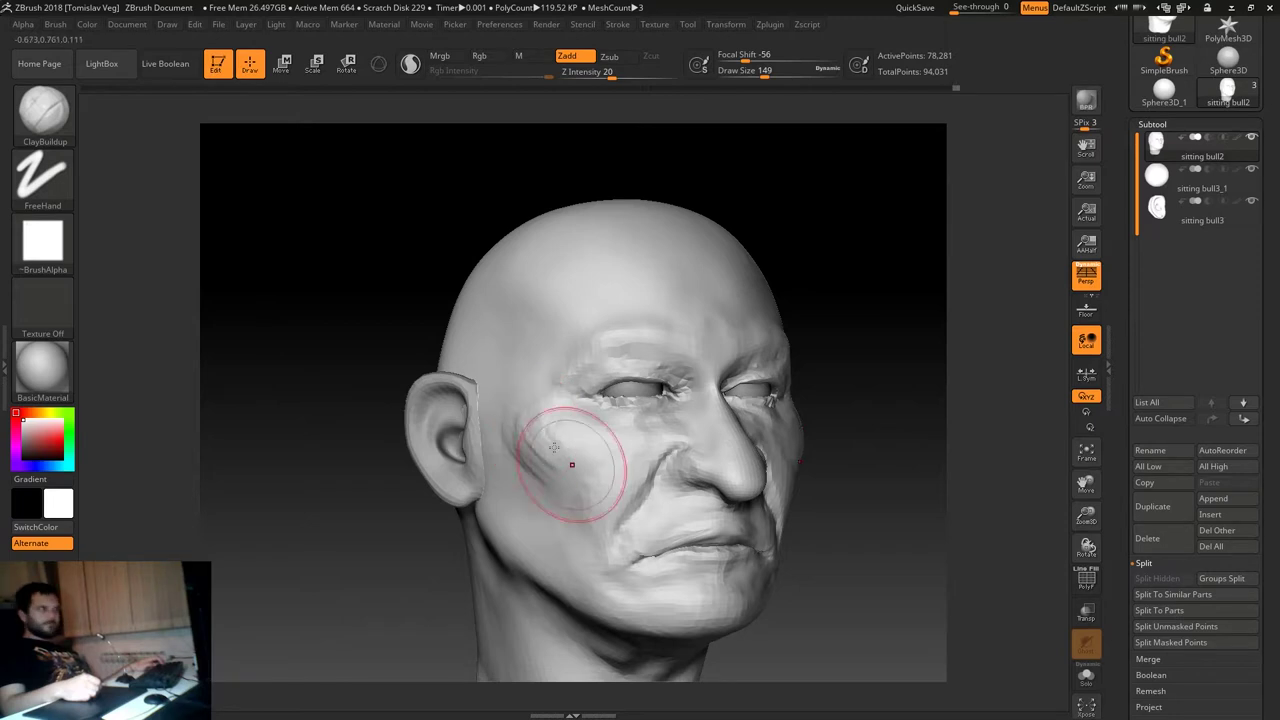
{"action": "mouse_move", "coordinate": [874, 343]}
{"action": "left_mouse_down"}
{"action": "mouse_move", "coordinate": [846, 337]}
{"action": "mouse_move", "coordinate": [462, 445]}
{"action": "left_mouse_up"}
{"action": "left_click_drag", "start_coordinate": [880, 420], "coordinate": [771, 343]}
Orbit the head to a right-facing profile with the brush reduced to 65.
{"action": "mouse_move", "coordinate": [864, 330]}
{"action": "left_mouse_down"}
{"action": "mouse_move", "coordinate": [864, 305]}
{"action": "mouse_move", "coordinate": [847, 298]}
{"action": "left_mouse_up"}
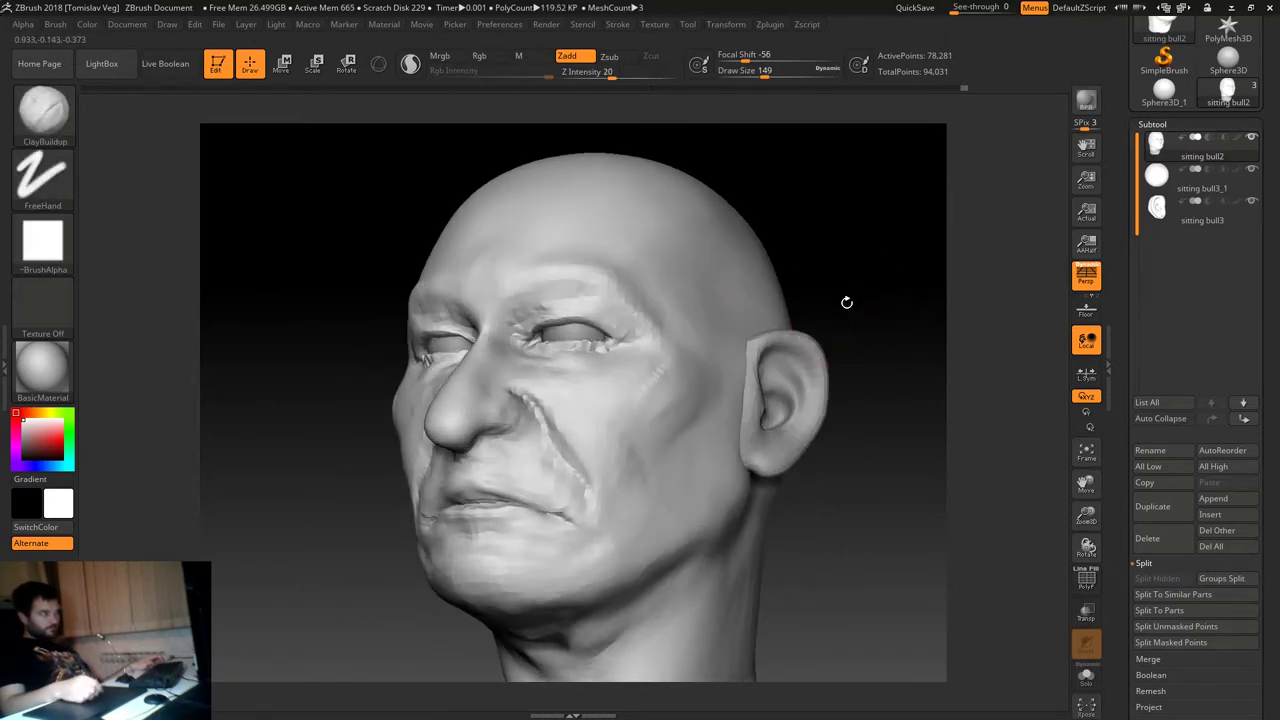
{"action": "left_click_drag", "start_coordinate": [860, 390], "coordinate": [820, 385]}
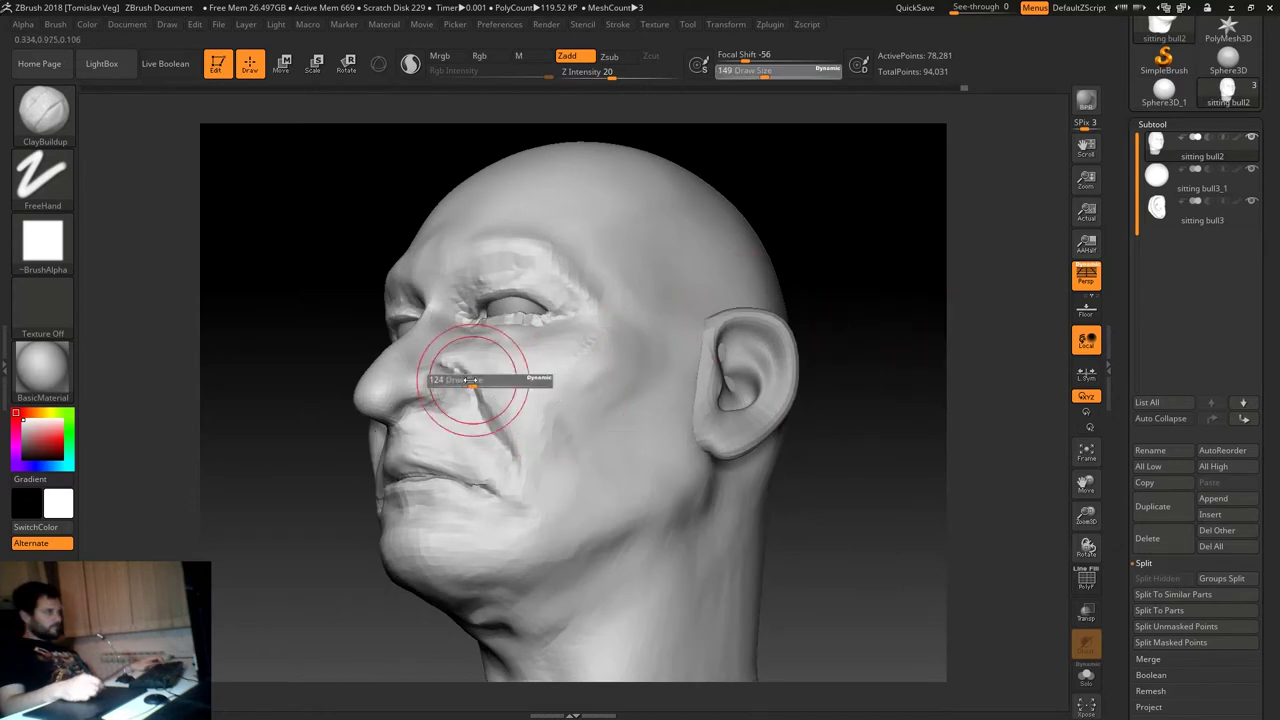
{"action": "key", "text": "bracketleft"}
{"action": "key", "text": "bracketleft"}
{"action": "key", "text": "bracketleft"}
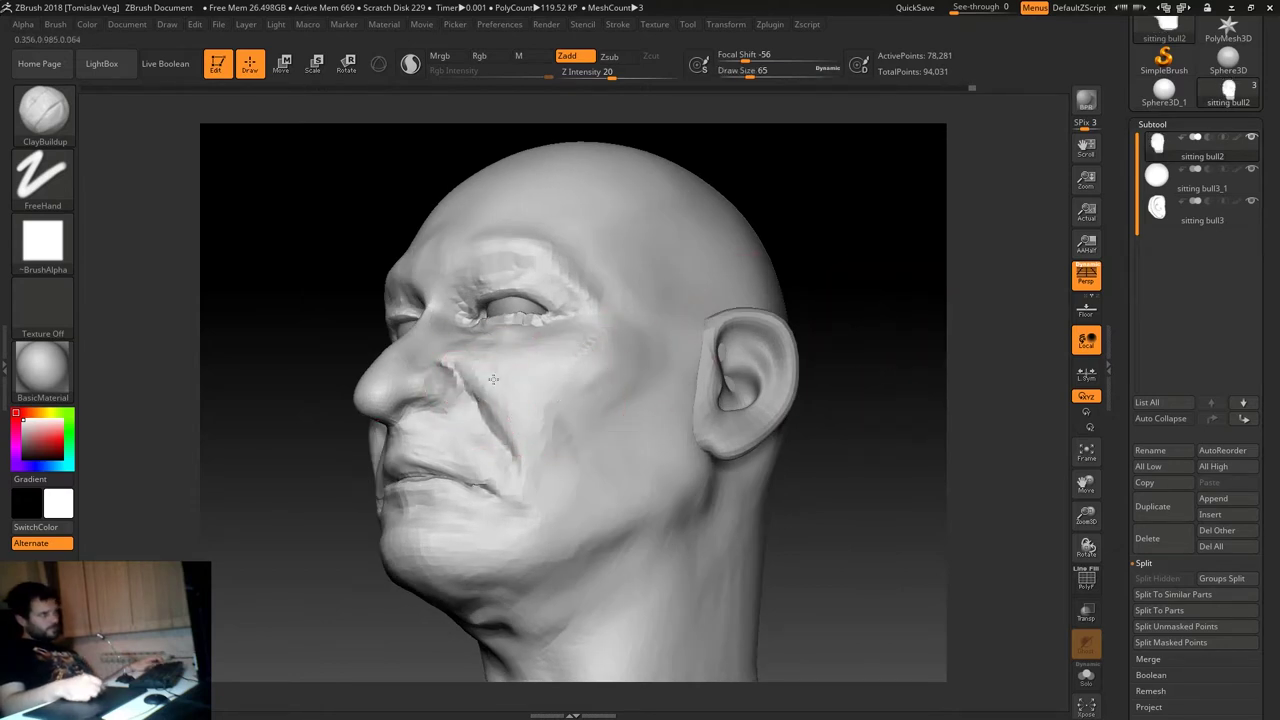
{"action": "mouse_move", "coordinate": [814, 263]}
{"action": "left_mouse_down"}
{"action": "mouse_move", "coordinate": [866, 349]}
{"action": "mouse_move", "coordinate": [846, 406]}
{"action": "mouse_move", "coordinate": [790, 330]}
{"action": "mouse_move", "coordinate": [872, 291]}
{"action": "mouse_move", "coordinate": [366, 366]}
{"action": "left_mouse_up"}
{"action": "key", "text": "s"}
{"action": "left_click_drag", "start_coordinate": [277, 412], "coordinate": [286, 420]}
{"action": "key", "text": "b"}
{"action": "key", "text": "d"}
{"action": "key", "text": "s"}
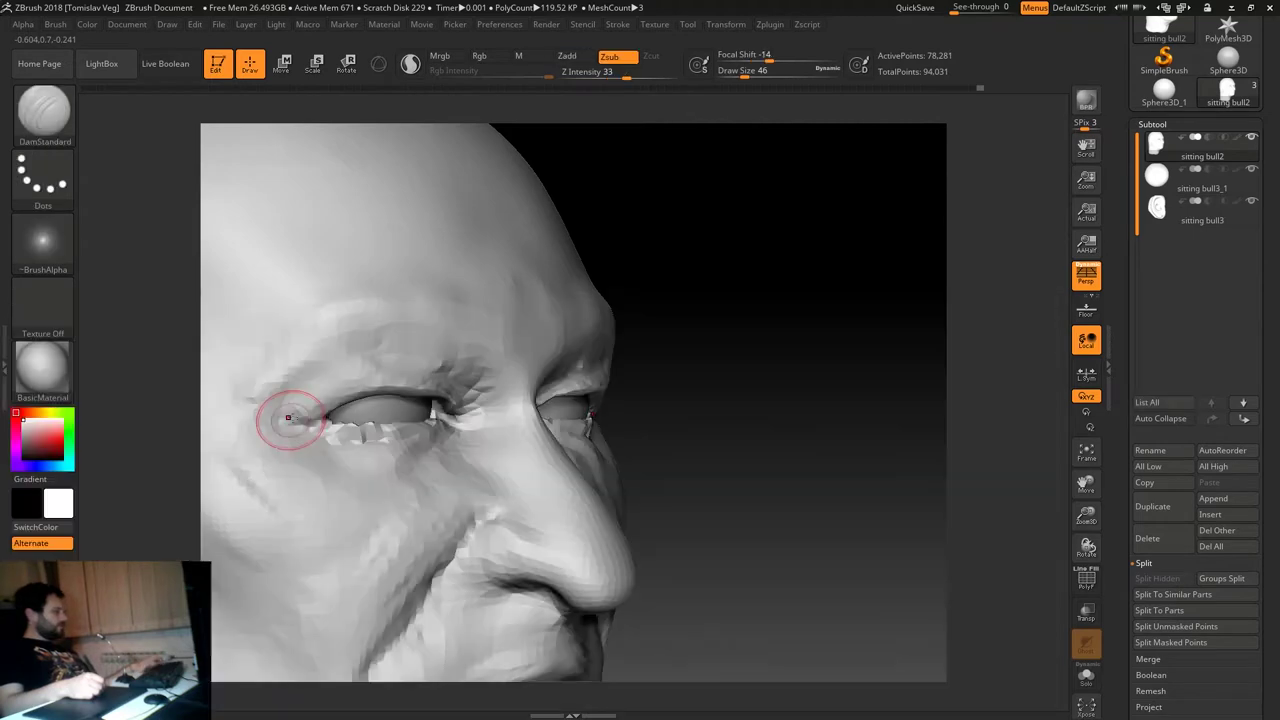
{"action": "mouse_move", "coordinate": [731, 337]}
{"action": "left_mouse_down"}
{"action": "mouse_move", "coordinate": [837, 334]}
{"action": "mouse_move", "coordinate": [846, 317]}
{"action": "mouse_move", "coordinate": [814, 343]}
{"action": "mouse_move", "coordinate": [820, 323]}
{"action": "mouse_move", "coordinate": [869, 294]}
{"action": "mouse_move", "coordinate": [557, 388]}
{"action": "left_mouse_up"}
{"action": "key", "text": "b"}
{"action": "key", "text": "c"}
{"action": "key", "text": "b"}
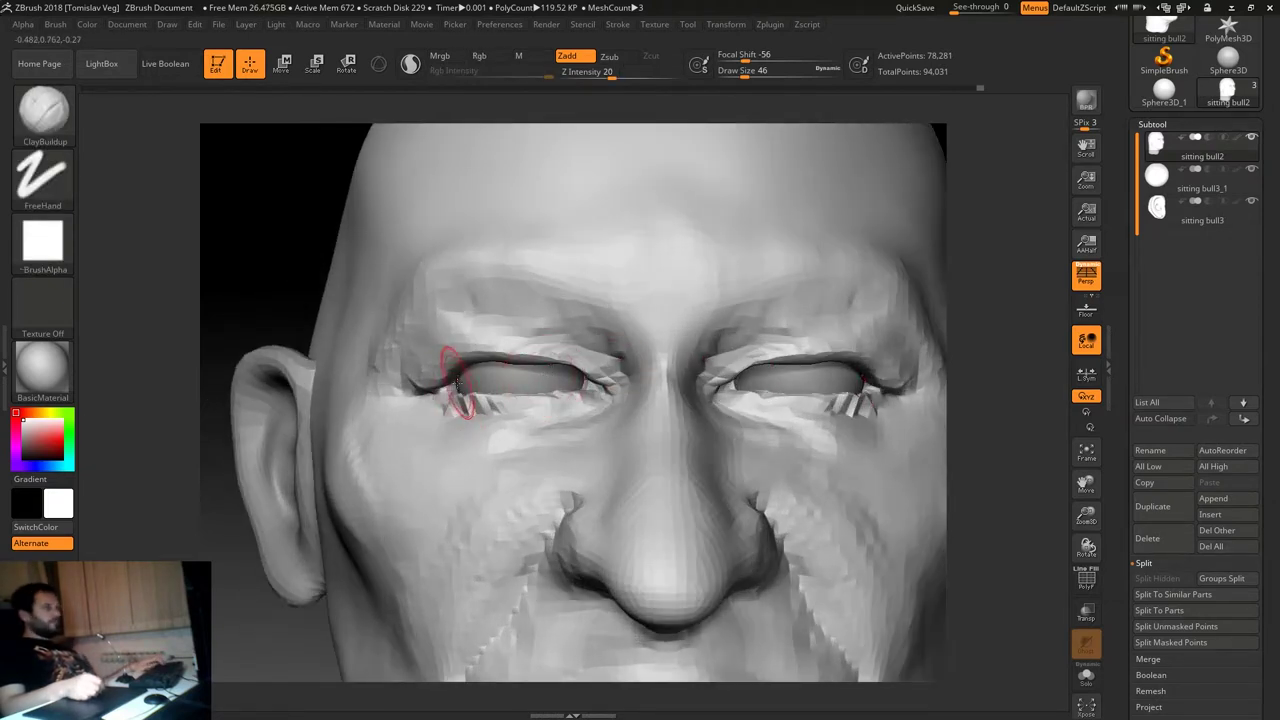
{"action": "key", "text": "b"}
With the Move brush, pull the upper eyelids down over the eyeballs, resizing for the inner corner.
{"action": "key", "text": "m"}
{"action": "key", "text": "v"}
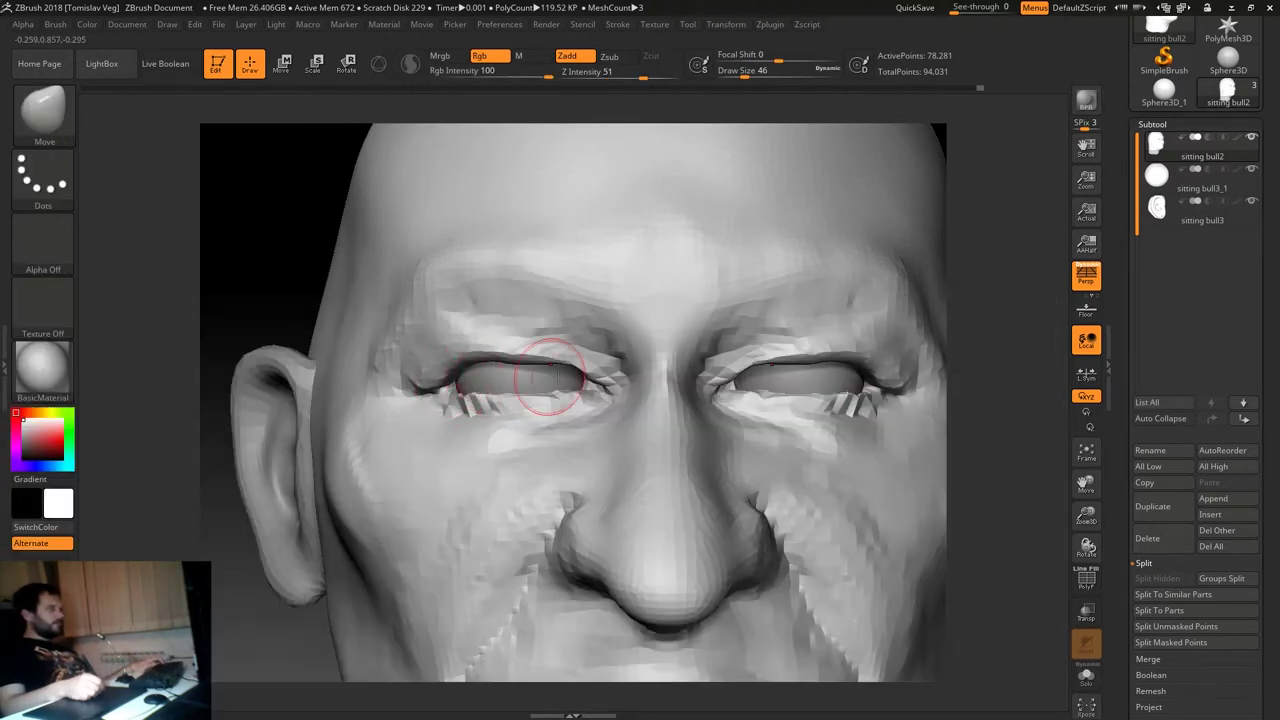
{"action": "left_click_drag", "start_coordinate": [550, 372], "coordinate": [545, 390]}
{"action": "key", "text": "s"}
{"action": "left_click_drag", "start_coordinate": [467, 371], "coordinate": [485, 371]}
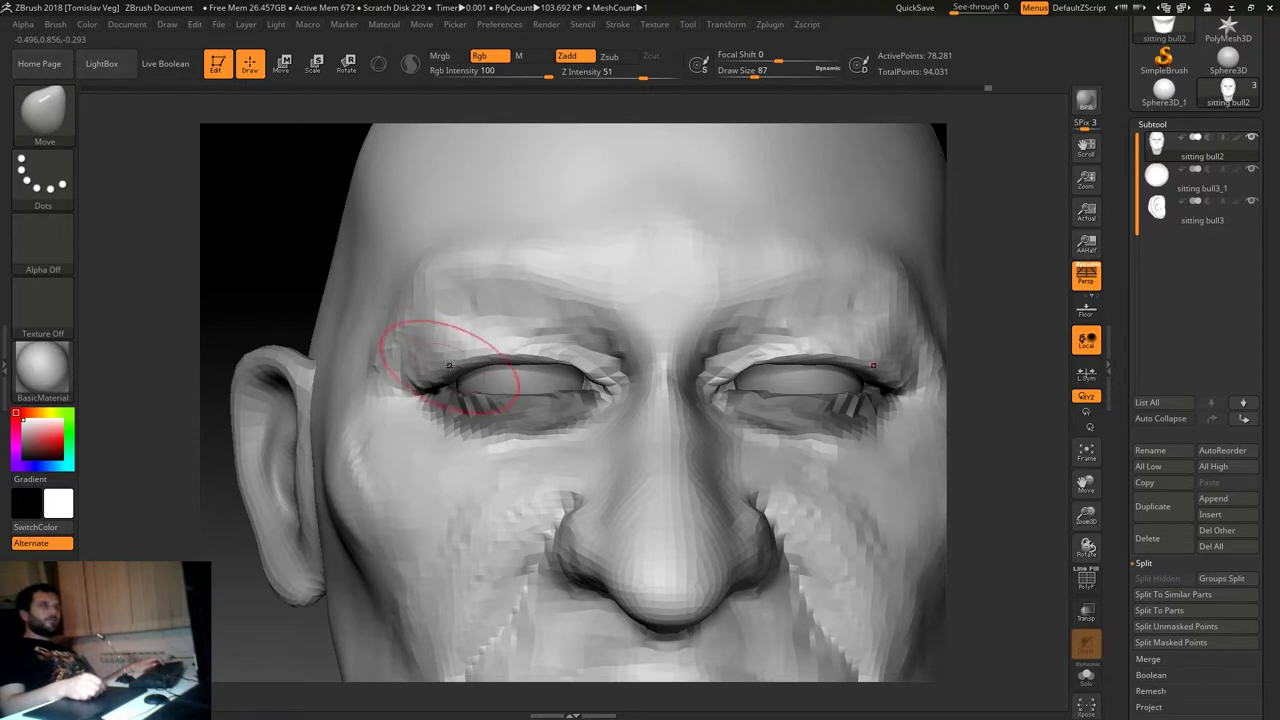
{"action": "key", "text": "s"}
{"action": "left_click_drag", "start_coordinate": [640, 366], "coordinate": [590, 398]}
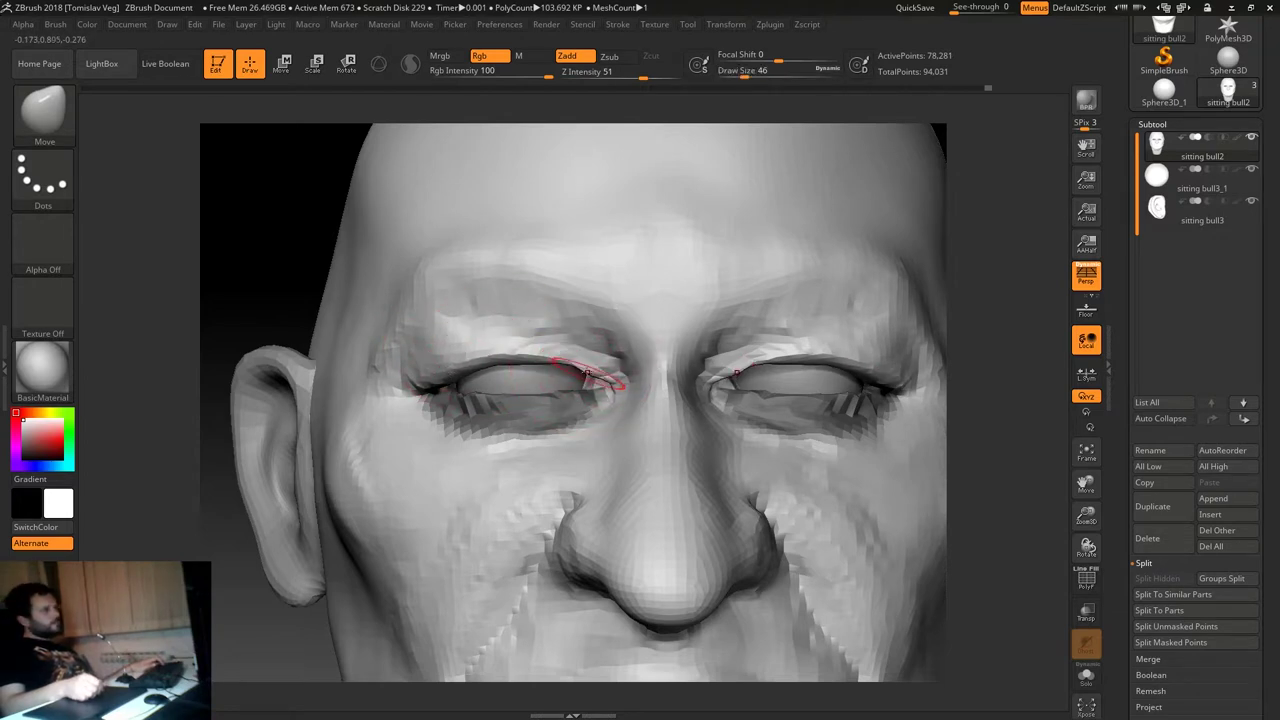
{"action": "key", "text": "s"}
{"action": "mouse_move", "coordinate": [556, 357]}
{"action": "left_mouse_down"}
{"action": "mouse_move", "coordinate": [570, 357]}
{"action": "mouse_move", "coordinate": [538, 344]}
{"action": "left_mouse_up"}
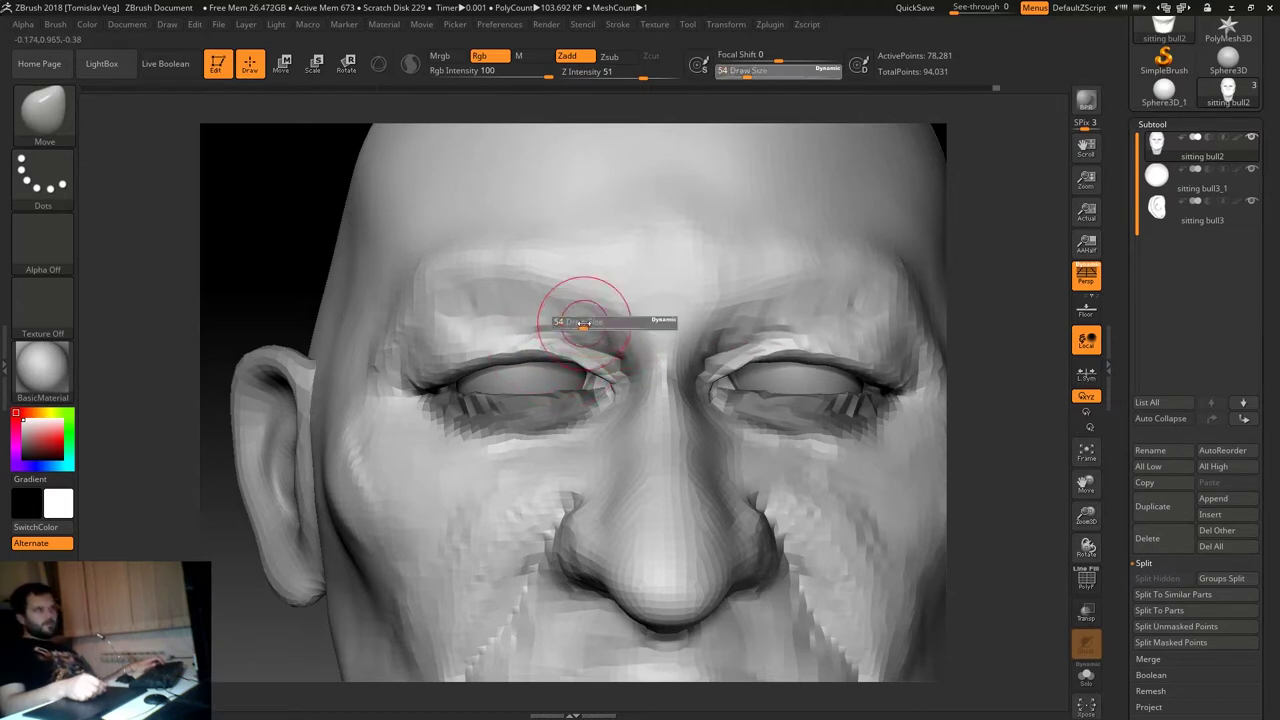
Reshape the brow area above the eyes, then reframe the head at a three-quarter view.
{"action": "left_click_drag", "start_coordinate": [586, 308], "coordinate": [619, 329]}
{"action": "key", "text": "bracketleft"}
{"action": "key", "text": "bracketleft"}
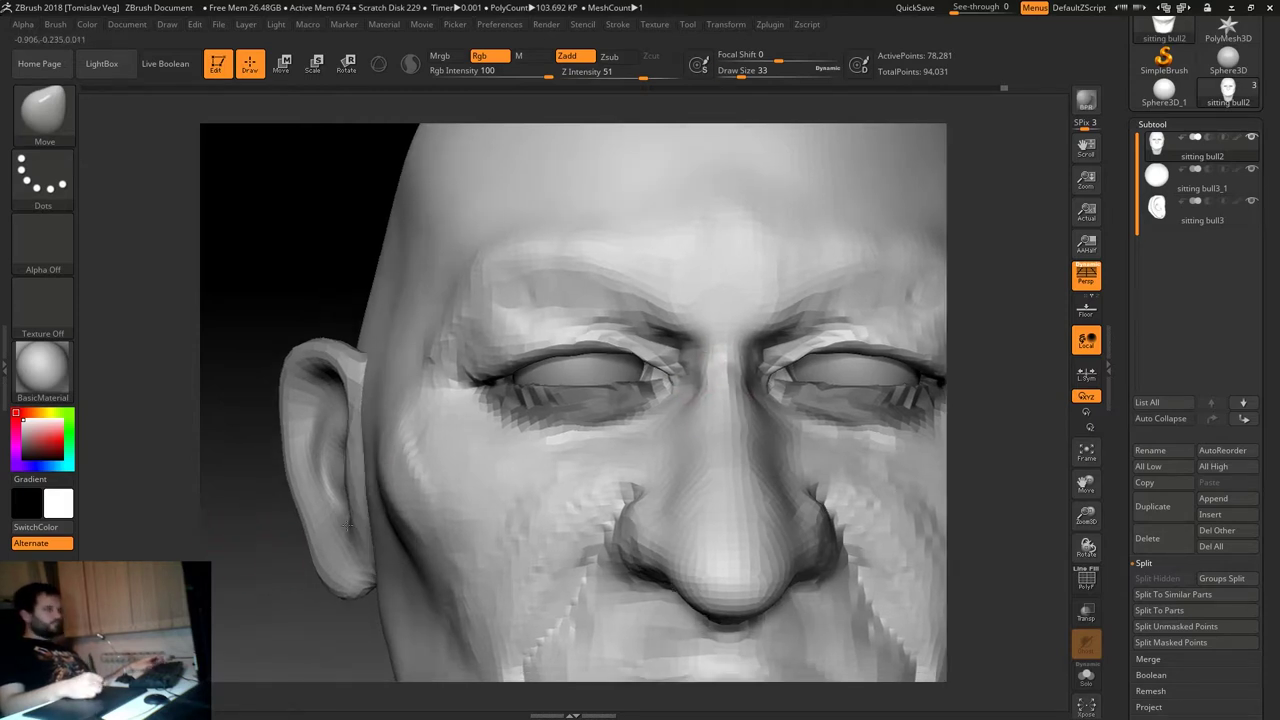
{"action": "mouse_move", "coordinate": [230, 558]}
{"action": "left_mouse_down"}
{"action": "mouse_move", "coordinate": [258, 481]}
{"action": "mouse_move", "coordinate": [274, 494]}
{"action": "mouse_move", "coordinate": [334, 428]}
{"action": "mouse_move", "coordinate": [251, 501]}
{"action": "mouse_move", "coordinate": [566, 294]}
{"action": "left_mouse_up"}
{"action": "key", "text": "f"}
{"action": "key", "text": "s"}
{"action": "mouse_move", "coordinate": [716, 291]}
{"action": "left_mouse_down"}
{"action": "mouse_move", "coordinate": [797, 317]}
{"action": "mouse_move", "coordinate": [520, 337]}
{"action": "left_mouse_up"}
{"action": "key", "text": "s"}
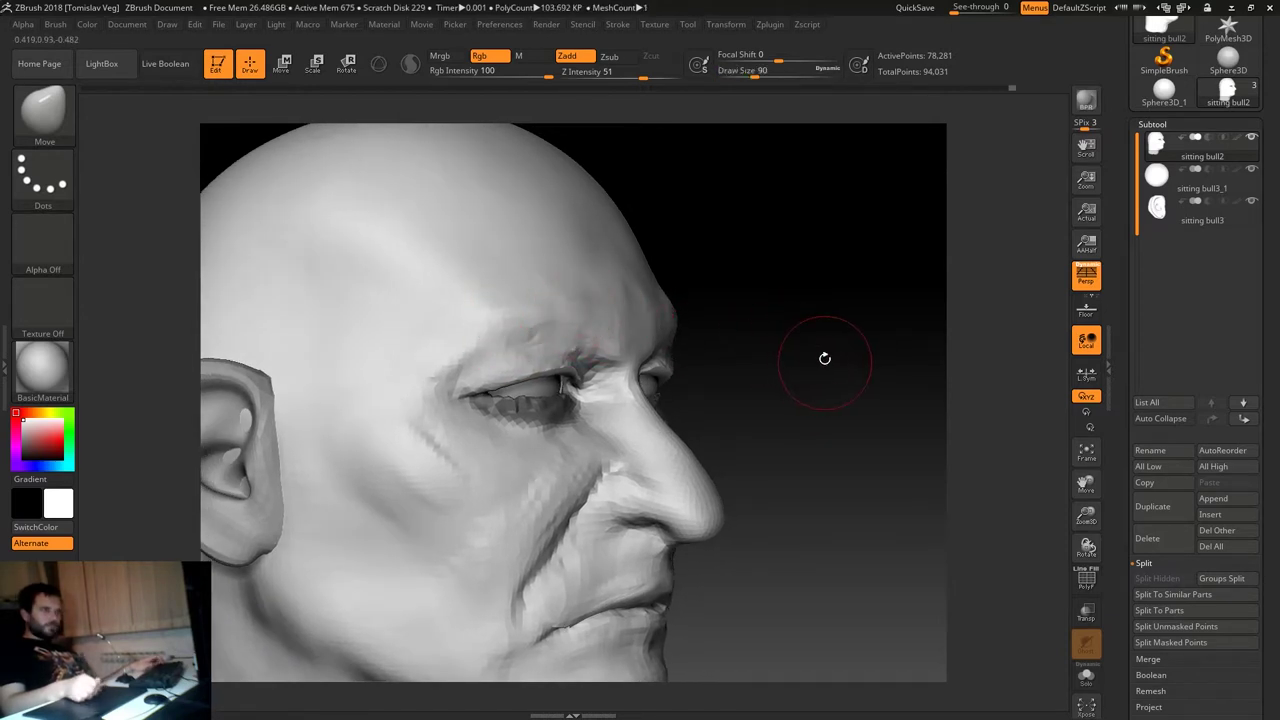
{"action": "left_click_drag", "start_coordinate": [824, 358], "coordinate": [914, 300]}
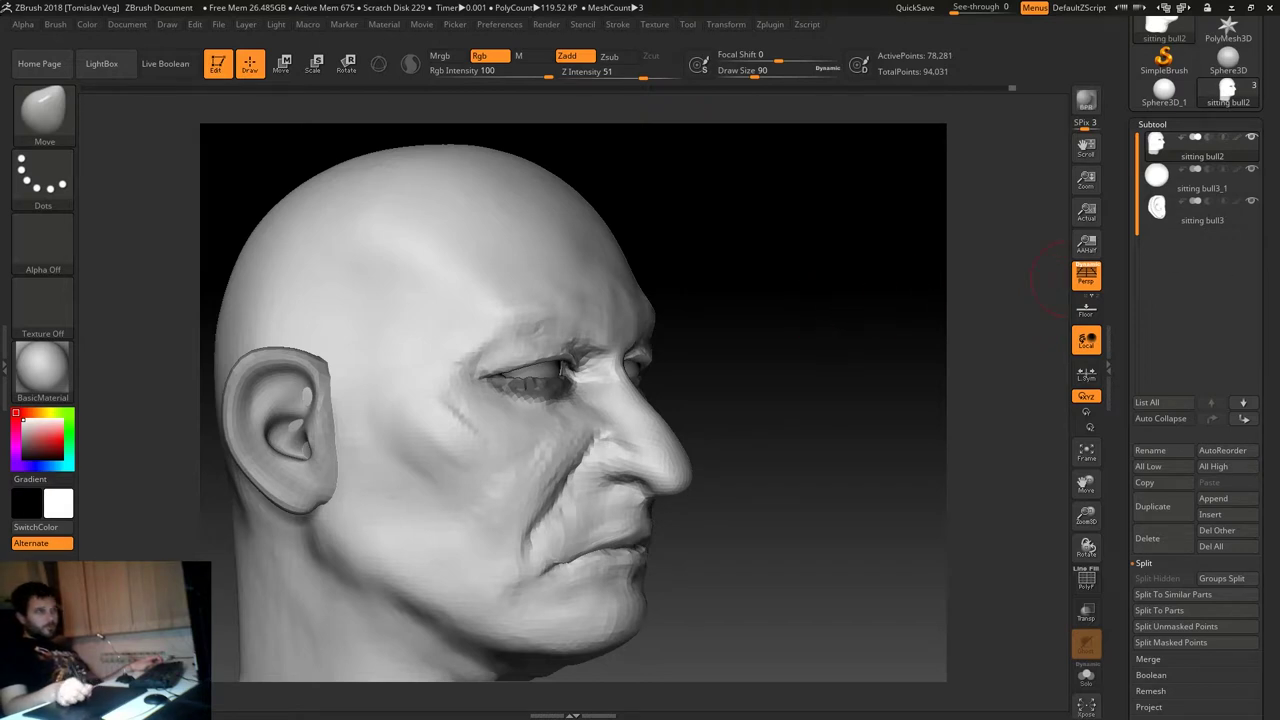
{"action": "left_click_drag", "start_coordinate": [810, 338], "coordinate": [903, 354]}
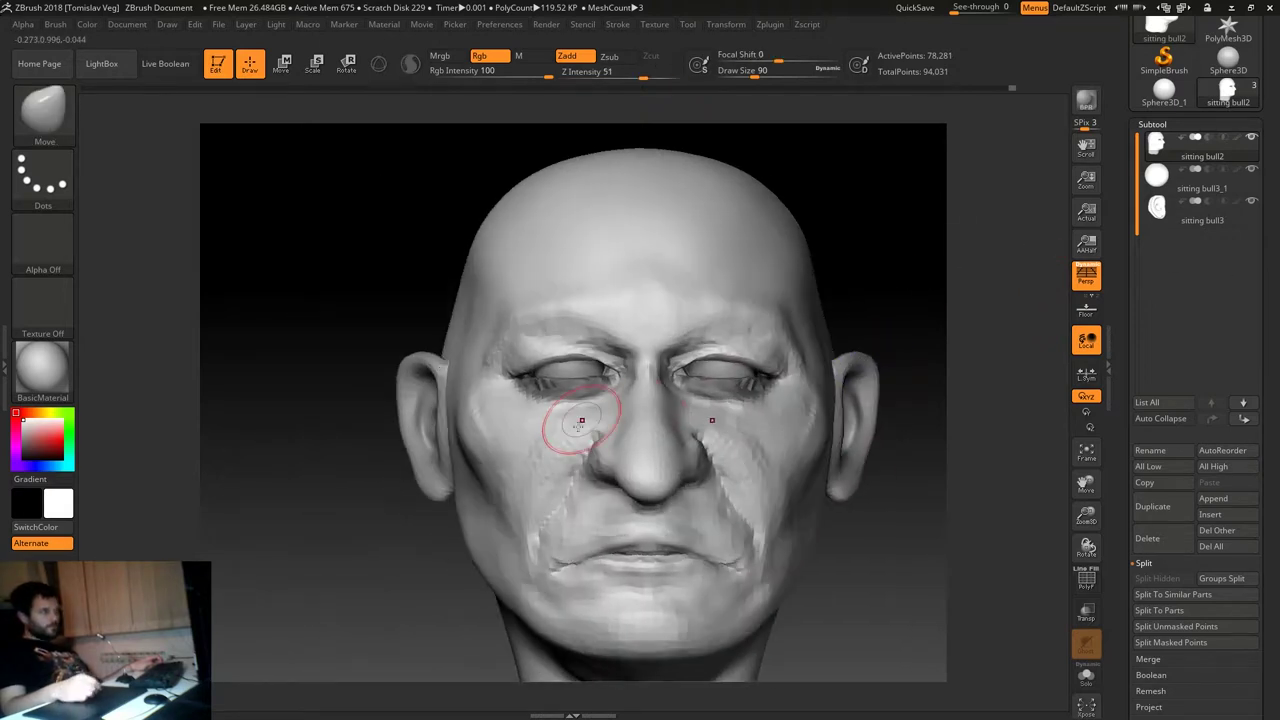
{"action": "left_click_drag", "start_coordinate": [571, 409], "coordinate": [631, 425]}
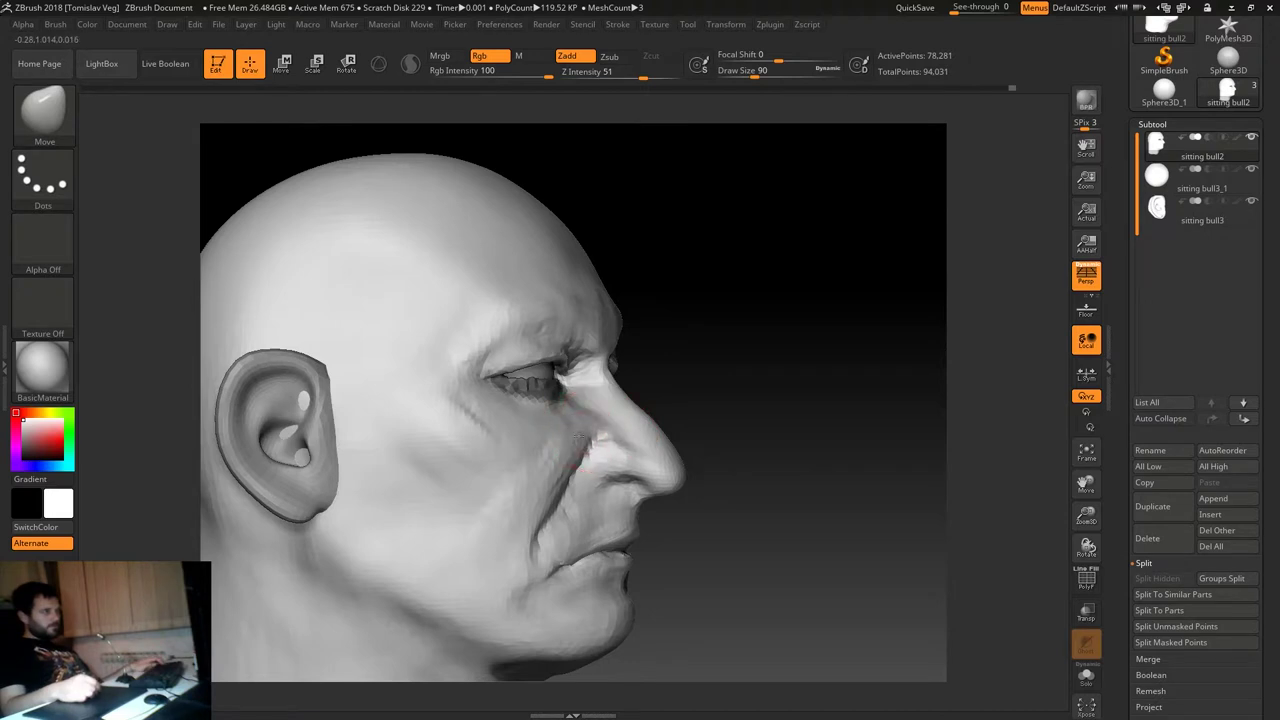
{"action": "key", "text": "bracketright"}
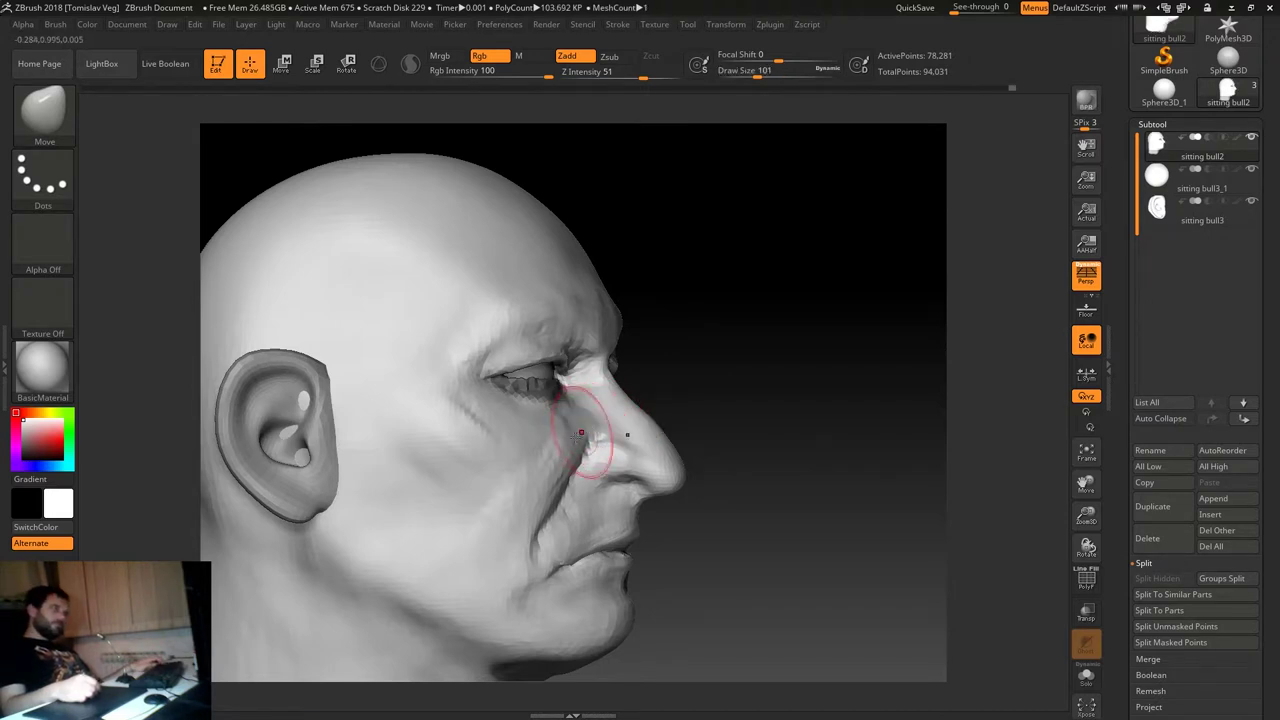
{"action": "key", "text": "bracketleft"}
{"action": "key", "text": "bracketleft"}
{"action": "key", "text": "bracketleft"}
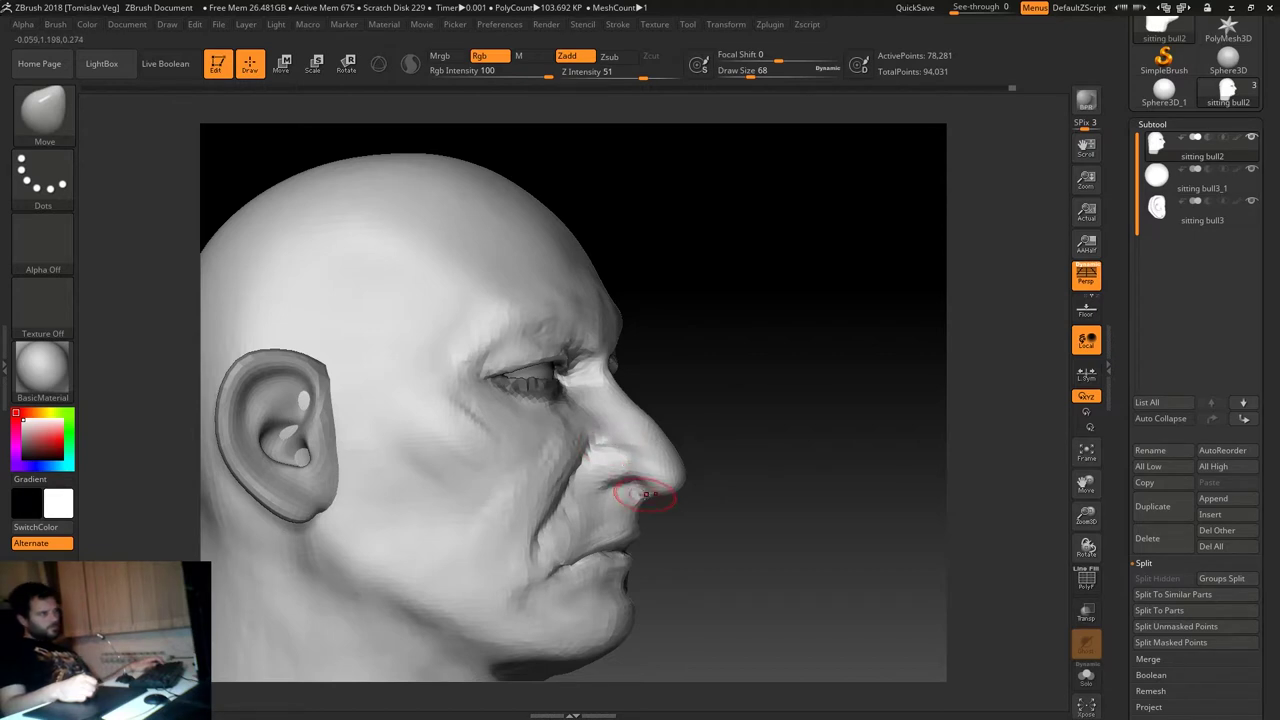
{"action": "mouse_move", "coordinate": [714, 515]}
{"action": "left_mouse_down"}
{"action": "mouse_move", "coordinate": [719, 498]}
{"action": "mouse_move", "coordinate": [575, 526]}
{"action": "left_mouse_up"}
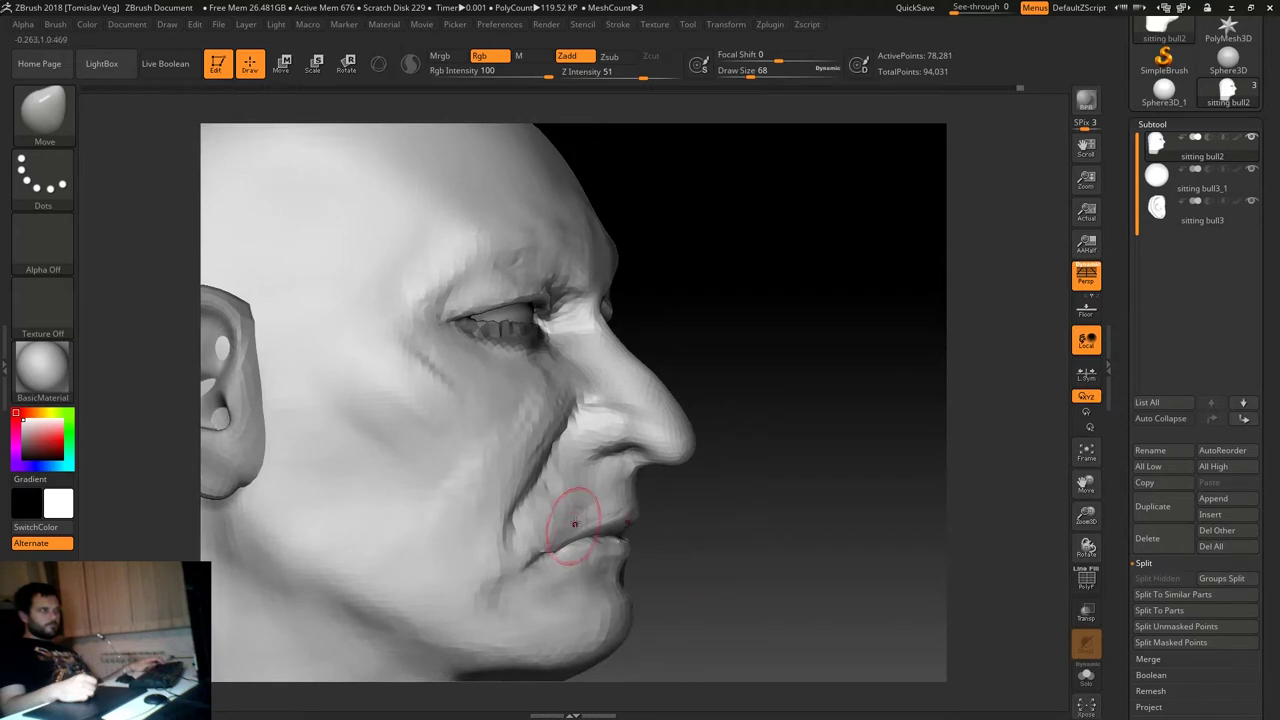
{"action": "mouse_move", "coordinate": [690, 553]}
{"action": "left_mouse_down"}
{"action": "mouse_move", "coordinate": [705, 543]}
{"action": "mouse_move", "coordinate": [640, 548]}
{"action": "left_mouse_up"}
{"action": "mouse_move", "coordinate": [745, 560]}
{"action": "left_mouse_down"}
{"action": "mouse_move", "coordinate": [775, 463]}
{"action": "mouse_move", "coordinate": [629, 558]}
{"action": "left_mouse_up"}
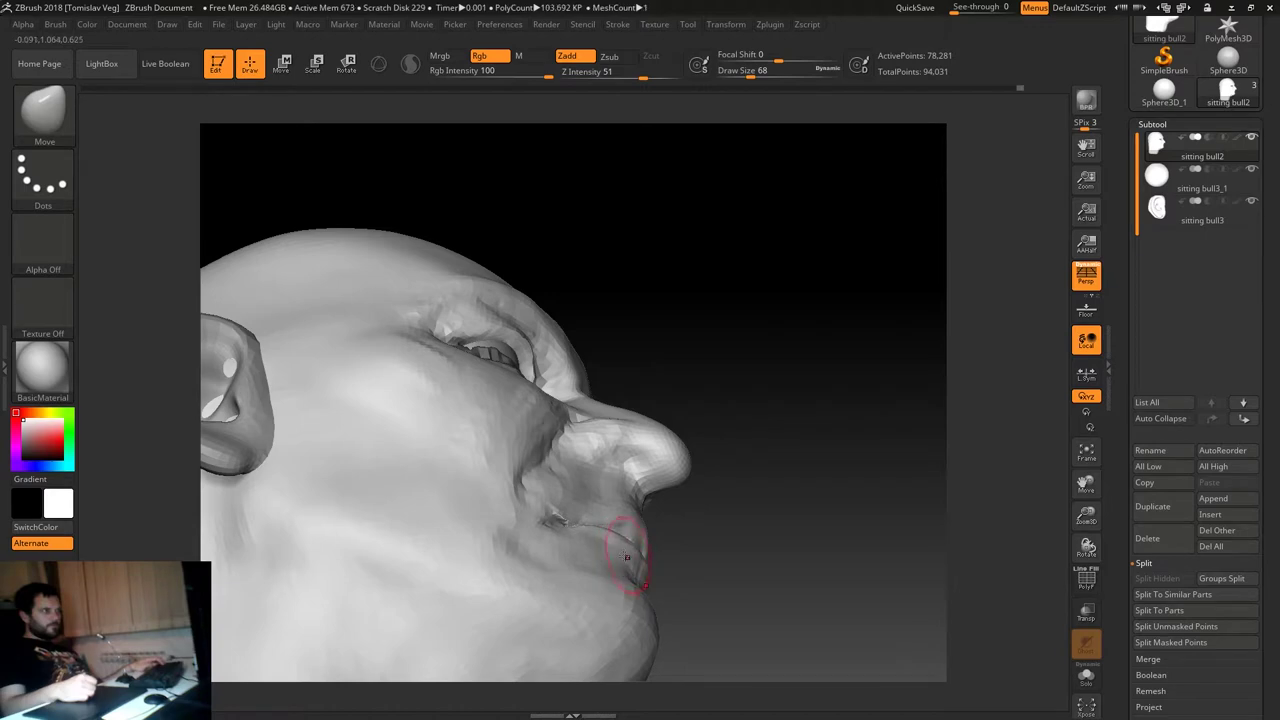
{"action": "mouse_move", "coordinate": [635, 548]}
{"action": "left_mouse_down"}
{"action": "mouse_move", "coordinate": [457, 546]}
{"action": "mouse_move", "coordinate": [529, 500]}
{"action": "mouse_move", "coordinate": [744, 475]}
{"action": "mouse_move", "coordinate": [731, 406]}
{"action": "left_mouse_up"}
{"action": "mouse_move", "coordinate": [890, 371]}
{"action": "left_mouse_down"}
{"action": "mouse_move", "coordinate": [729, 423]}
{"action": "mouse_move", "coordinate": [823, 437]}
{"action": "mouse_move", "coordinate": [826, 531]}
{"action": "left_mouse_up"}
{"action": "mouse_move", "coordinate": [830, 375]}
{"action": "left_mouse_down"}
{"action": "mouse_move", "coordinate": [780, 434]}
{"action": "mouse_move", "coordinate": [809, 443]}
{"action": "mouse_move", "coordinate": [806, 456]}
{"action": "mouse_move", "coordinate": [782, 455]}
{"action": "mouse_move", "coordinate": [900, 457]}
{"action": "mouse_move", "coordinate": [1032, 417]}
{"action": "left_mouse_up"}
{"action": "scroll", "coordinate": [1173, 419], "scroll_direction": "down", "scroll_amount": 5}
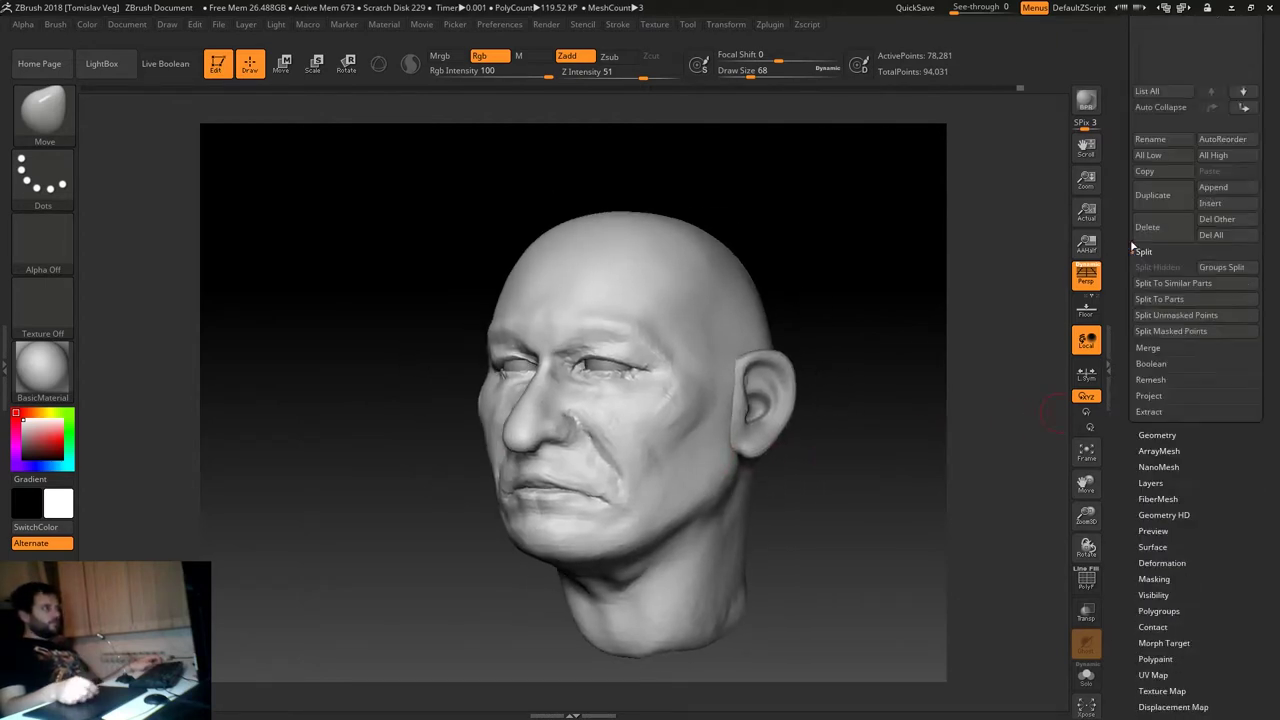
Set the DynaMesh Resolution in Tool > Geometry to 192.
{"action": "left_click", "coordinate": [1157, 435]}
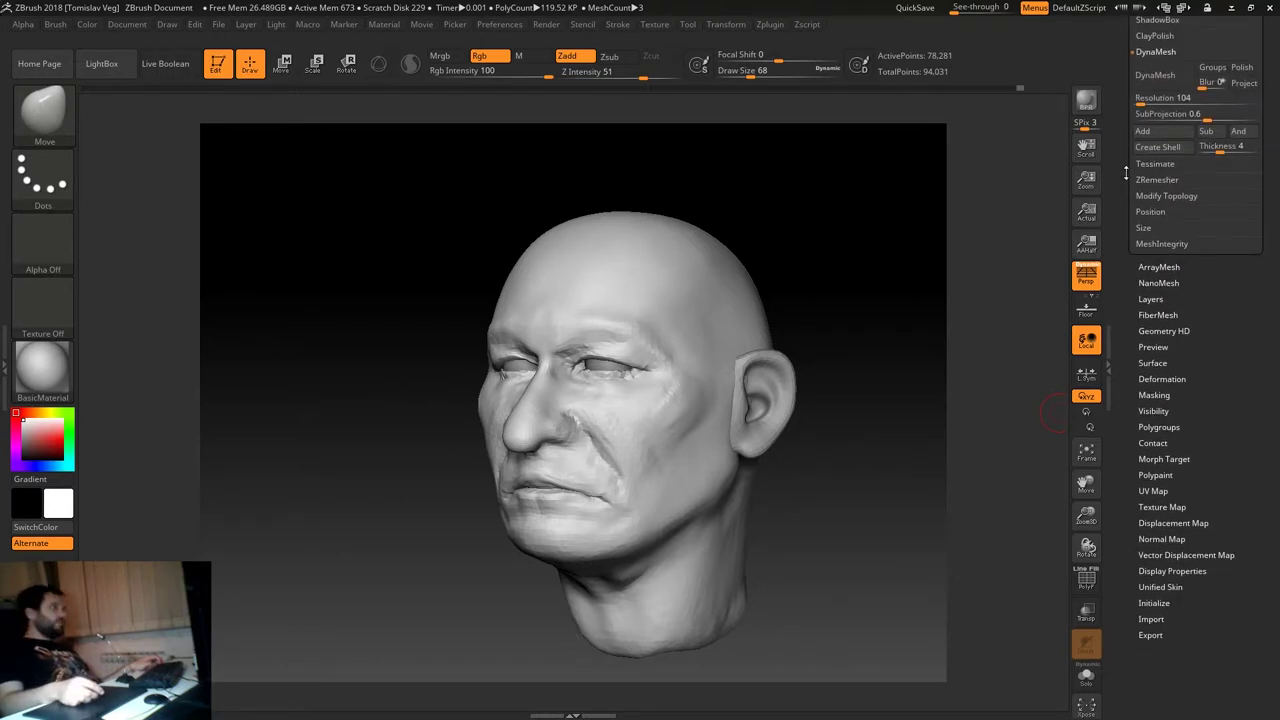
{"action": "scroll", "coordinate": [1150, 172], "scroll_direction": "up", "scroll_amount": 1}
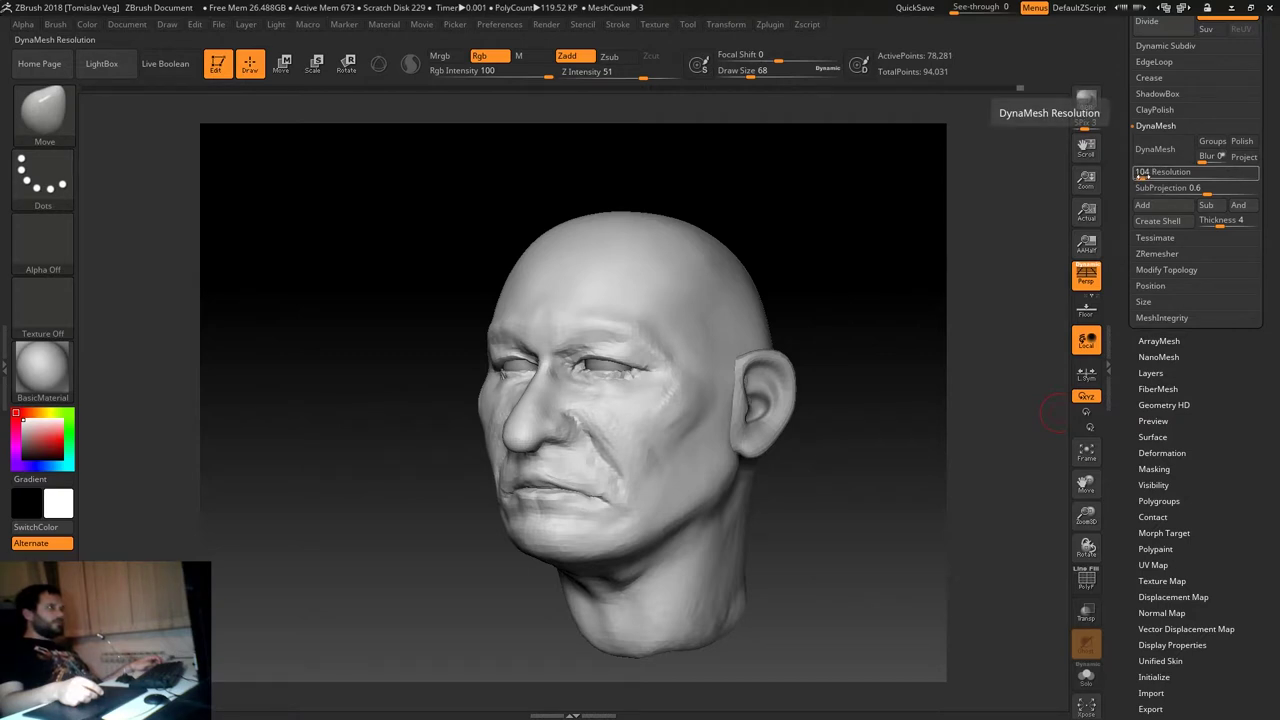
{"action": "left_click", "coordinate": [1146, 176]}
{"action": "left_click_drag", "start_coordinate": [1141, 176], "coordinate": [1142, 176]}
Sharpen and lower the upper lip edge with Move, checking the polygon wireframe.
{"action": "left_click", "coordinate": [1154, 150]}
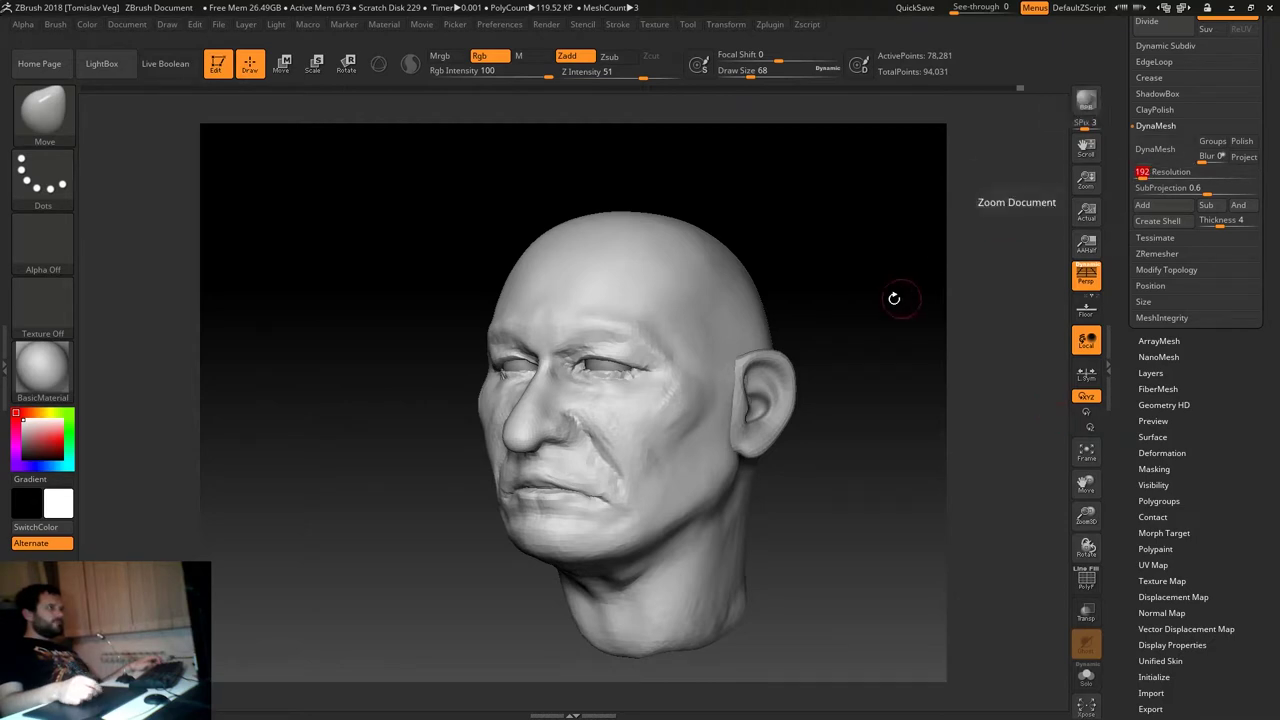
{"action": "right_click_drag", "start_coordinate": [891, 257], "coordinate": [609, 361], "text": "alt"}
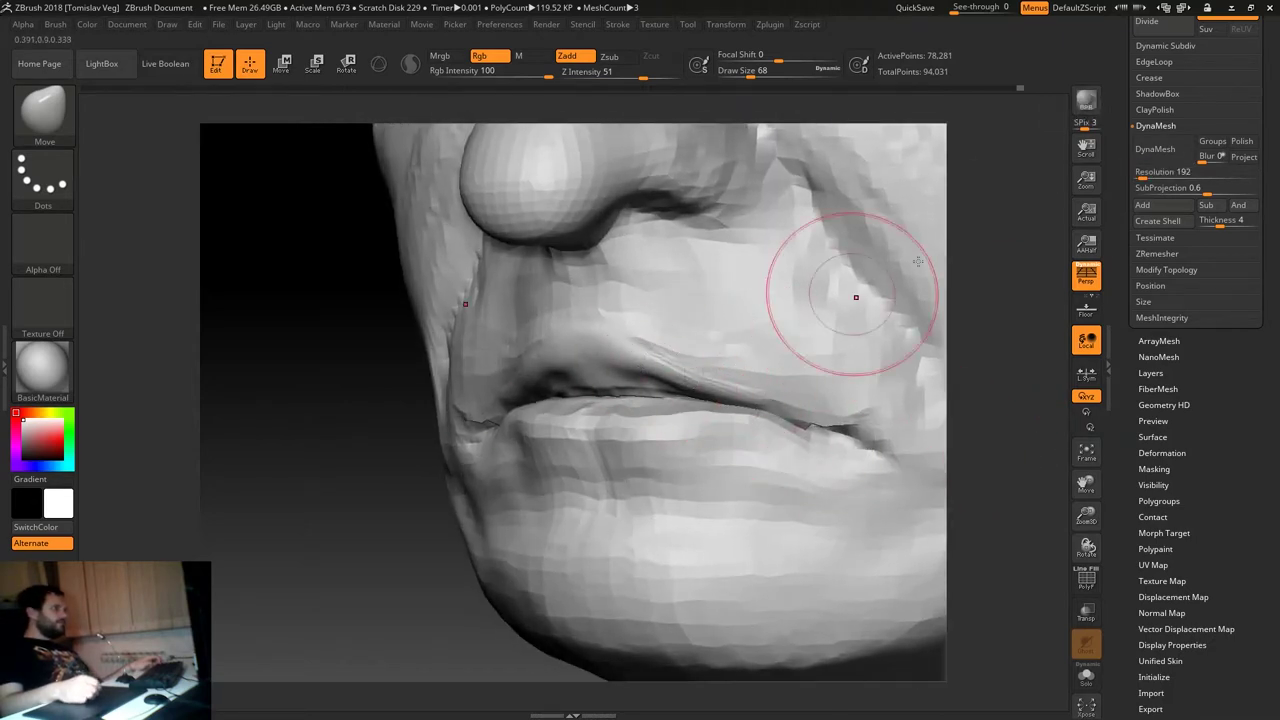
{"action": "left_click_drag", "start_coordinate": [646, 350], "coordinate": [700, 386]}
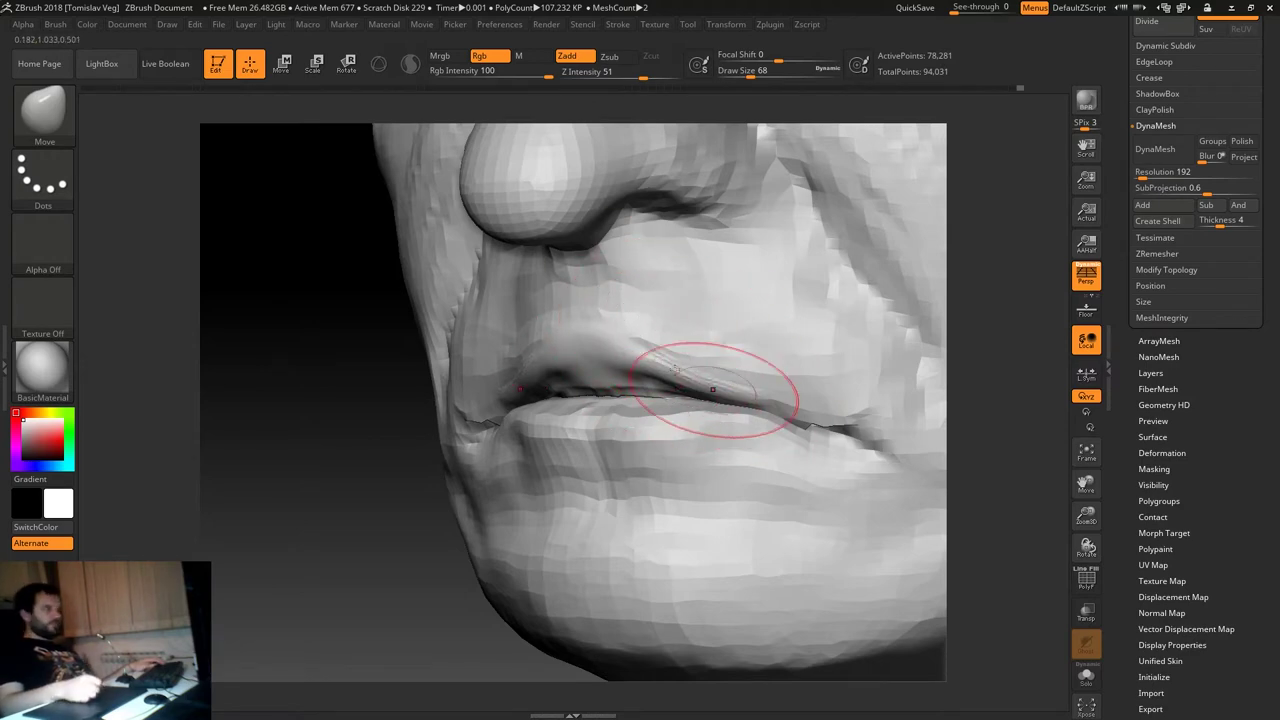
{"action": "left_click", "coordinate": [1090, 588]}
{"action": "mouse_move", "coordinate": [320, 491]}
{"action": "left_mouse_down", "text": "alt"}
{"action": "mouse_move", "coordinate": [430, 584]}
{"action": "mouse_move", "coordinate": [266, 570]}
{"action": "left_mouse_up", "text": "alt"}
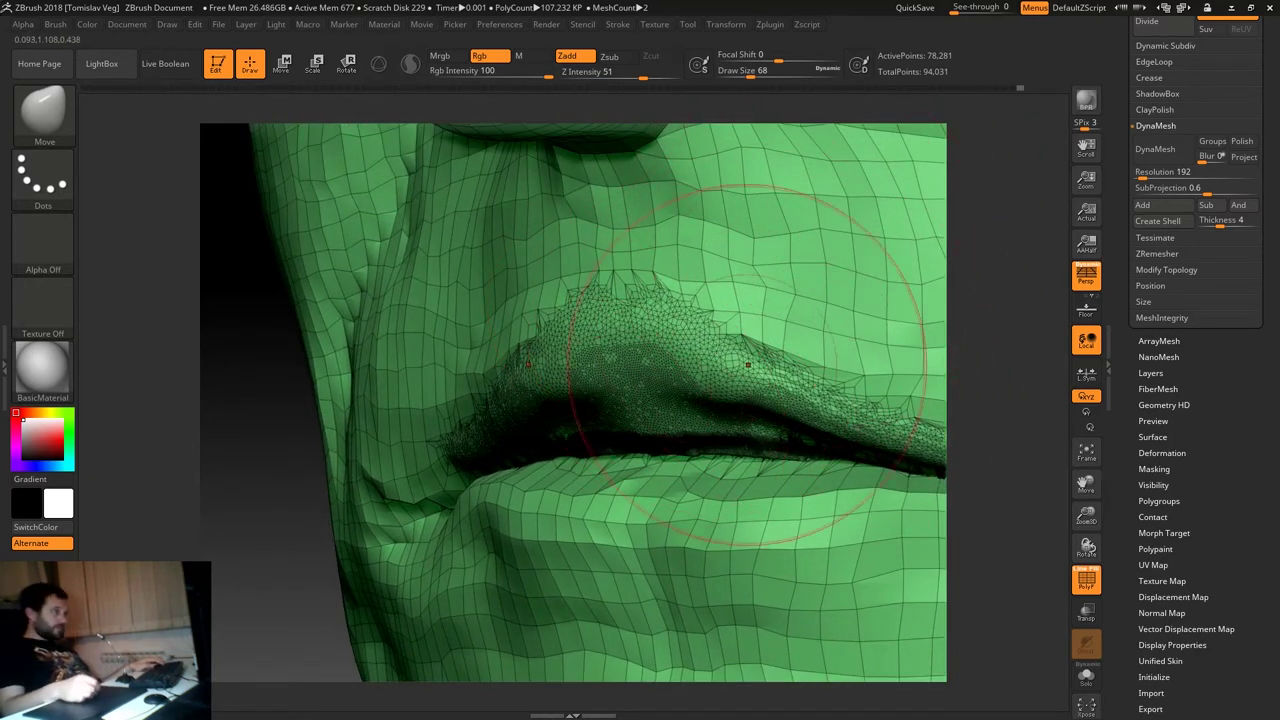
{"action": "left_click", "coordinate": [1087, 580]}
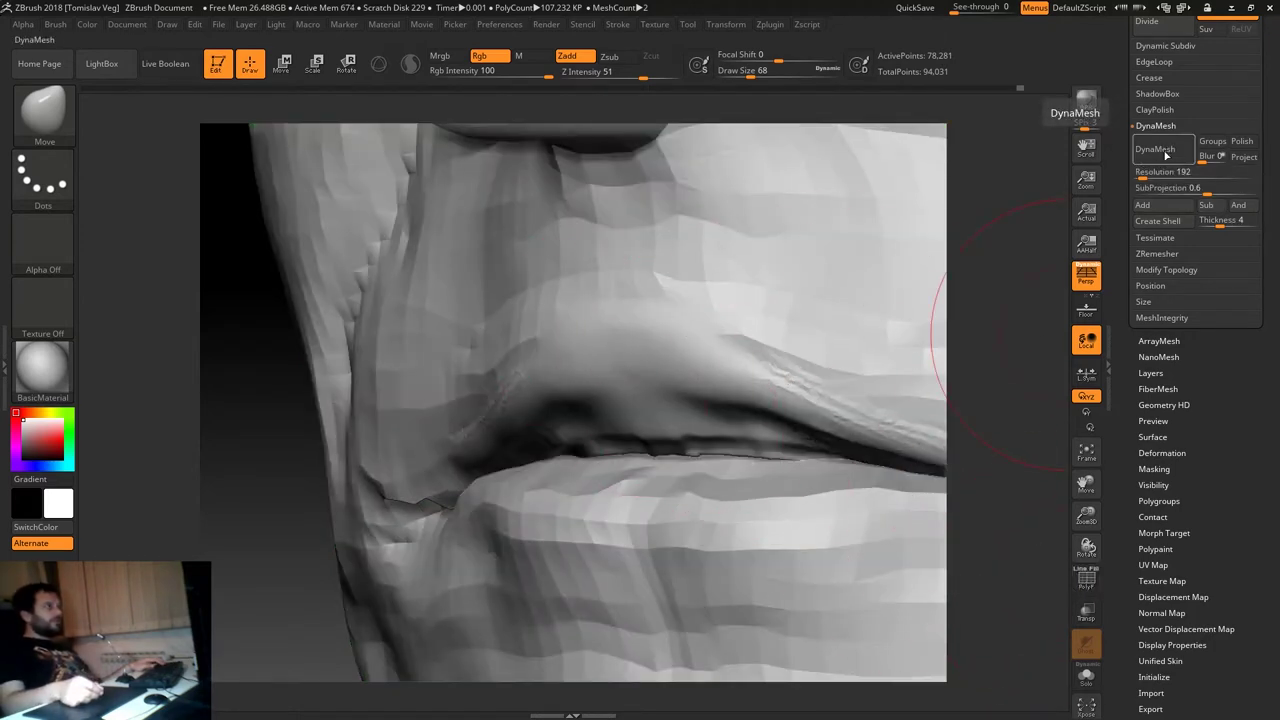
Remesh the head with DynaMesh at 192 and check the new polygon density.
{"action": "left_click", "coordinate": [1166, 152]}
{"action": "left_click", "coordinate": [1090, 585]}
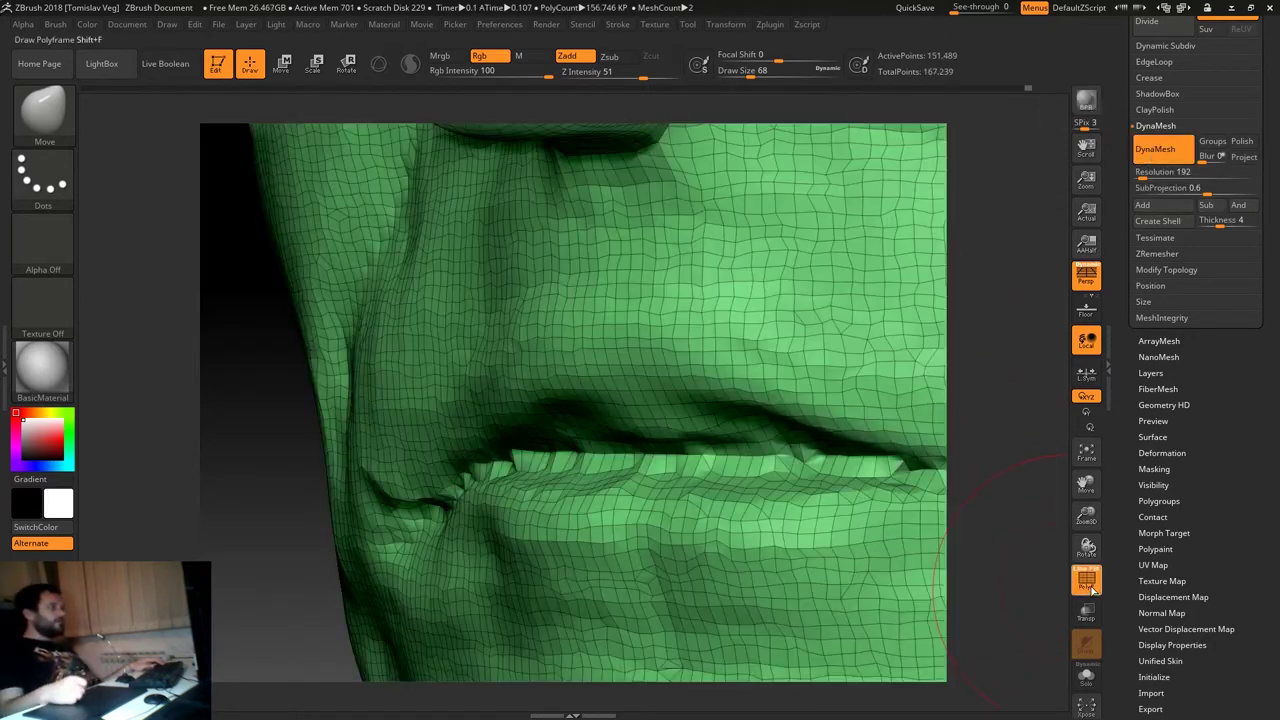
{"action": "left_click", "coordinate": [1087, 580]}
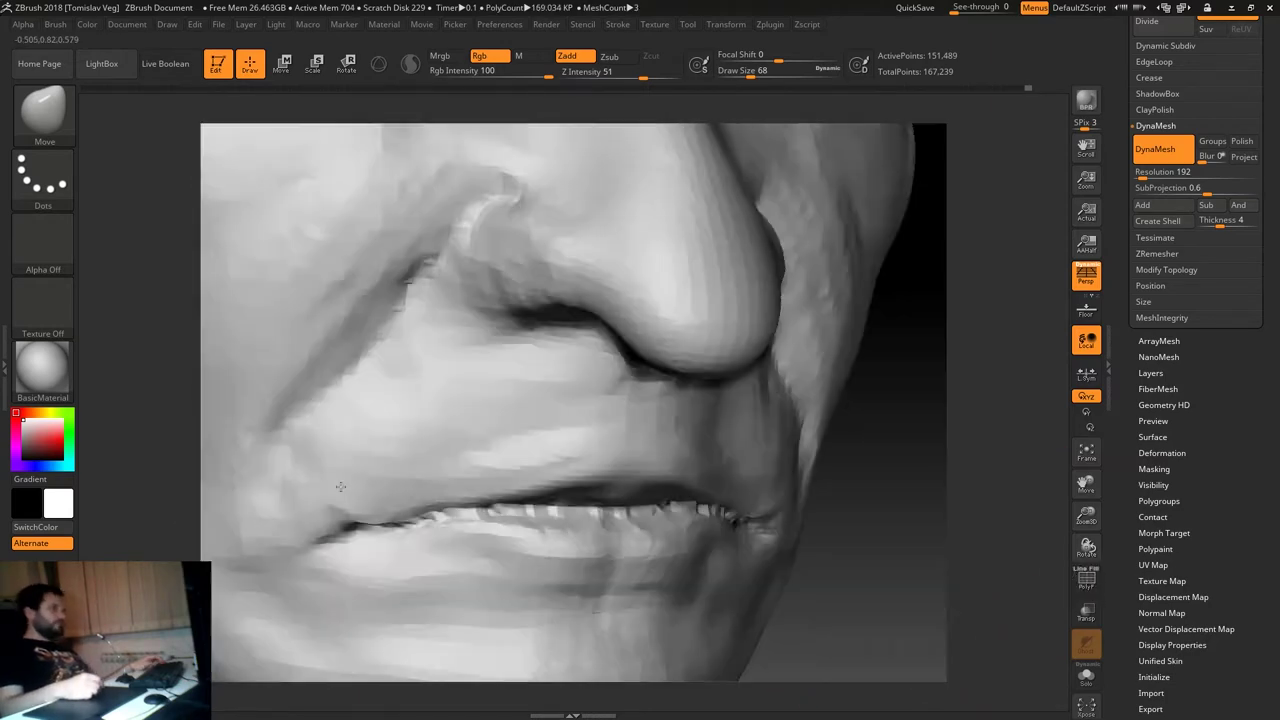
{"action": "mouse_move", "coordinate": [385, 471]}
{"action": "left_mouse_down"}
{"action": "mouse_move", "coordinate": [825, 361]}
{"action": "mouse_move", "coordinate": [826, 387]}
{"action": "mouse_move", "coordinate": [398, 473]}
{"action": "left_mouse_up"}
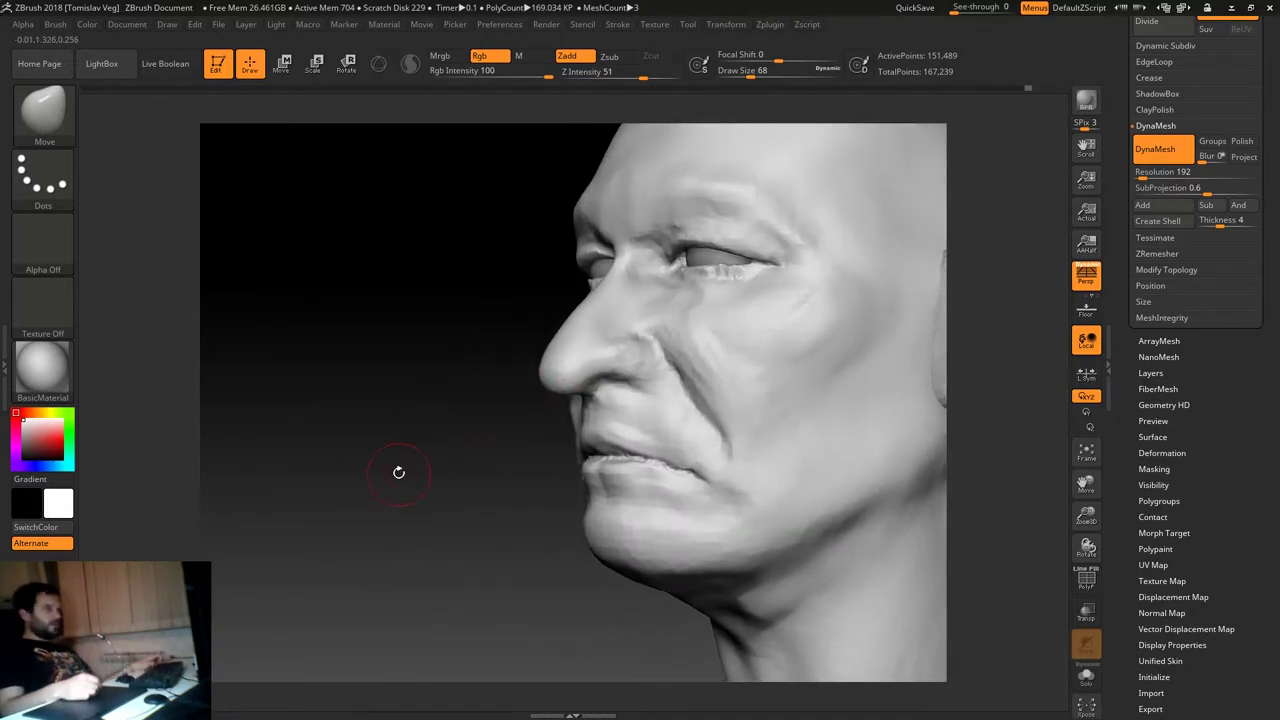
{"action": "left_click_drag", "start_coordinate": [398, 473], "coordinate": [543, 406], "text": "alt"}
Switch to DamStandard at a small size and try a nose-to-cheek crease, undoing it.
{"action": "key", "text": "b"}
{"action": "key", "text": "d"}
{"action": "key", "text": "s"}
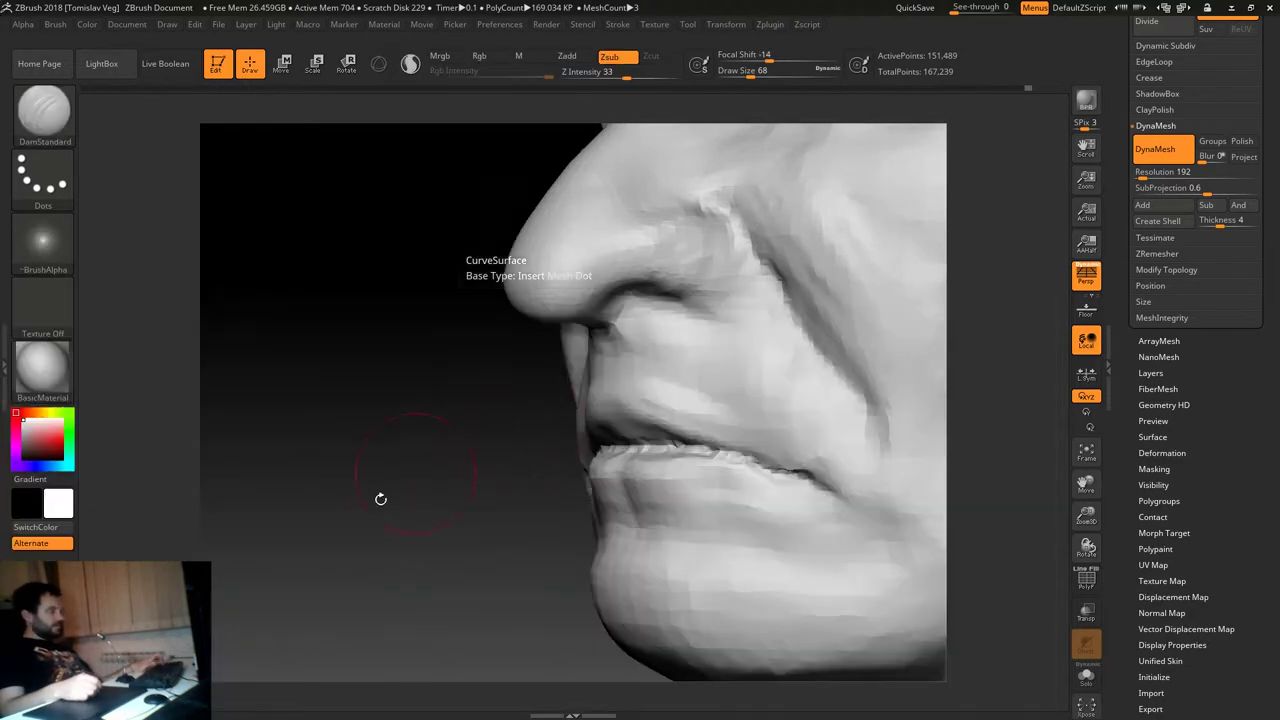
{"action": "left_click_drag", "start_coordinate": [407, 478], "coordinate": [571, 400]}
{"action": "key", "text": "s"}
{"action": "mouse_move", "coordinate": [657, 357]}
{"action": "left_mouse_down"}
{"action": "mouse_move", "coordinate": [708, 357]}
{"action": "mouse_move", "coordinate": [630, 386]}
{"action": "left_mouse_up"}
{"action": "key", "text": "s"}
{"action": "left_click_drag", "start_coordinate": [550, 305], "coordinate": [725, 354]}
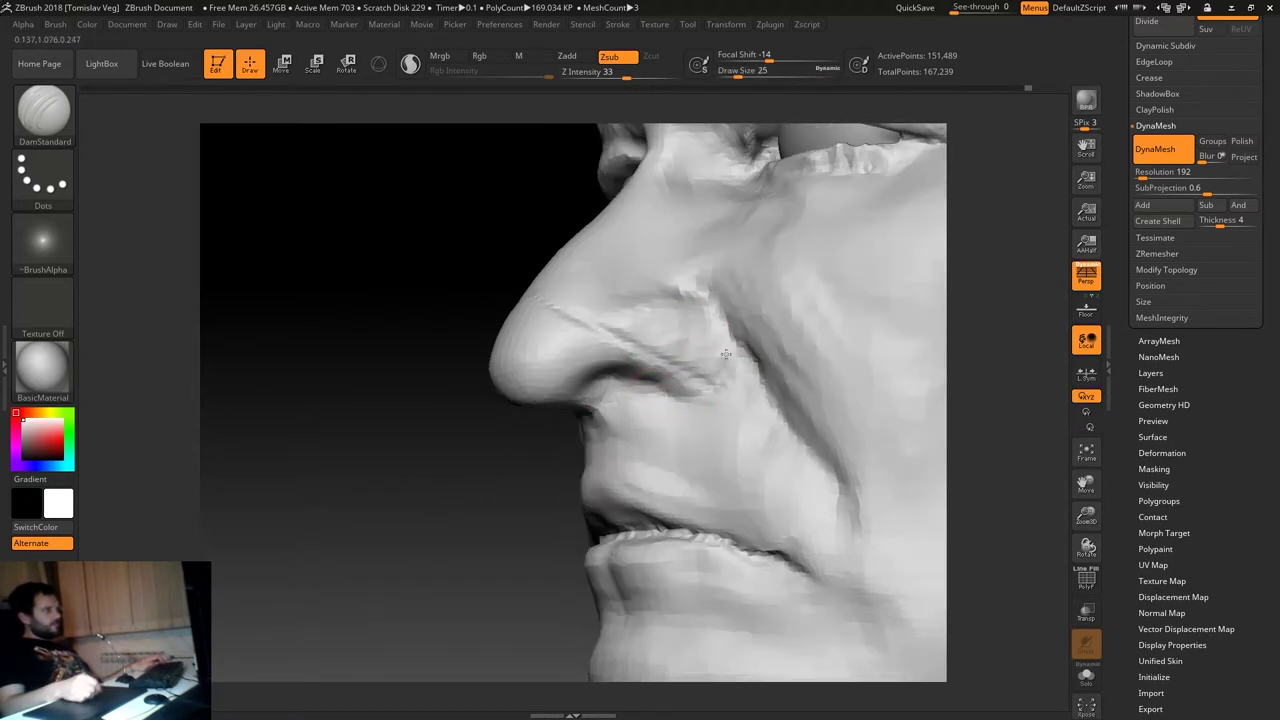
{"action": "key", "text": "ctrl+z"}
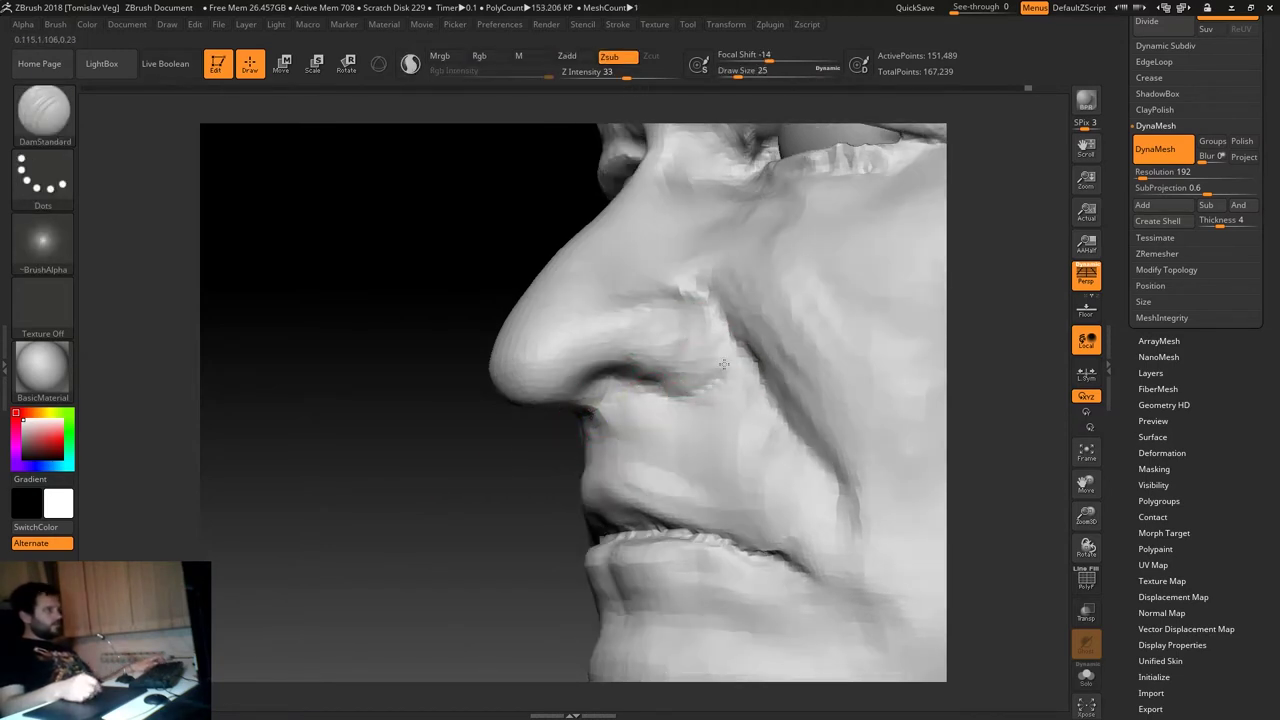
Try a crease along the nose wing, undo it, and smooth the crease beside the nose.
{"action": "right_click_drag", "start_coordinate": [676, 296], "coordinate": [487, 342]}
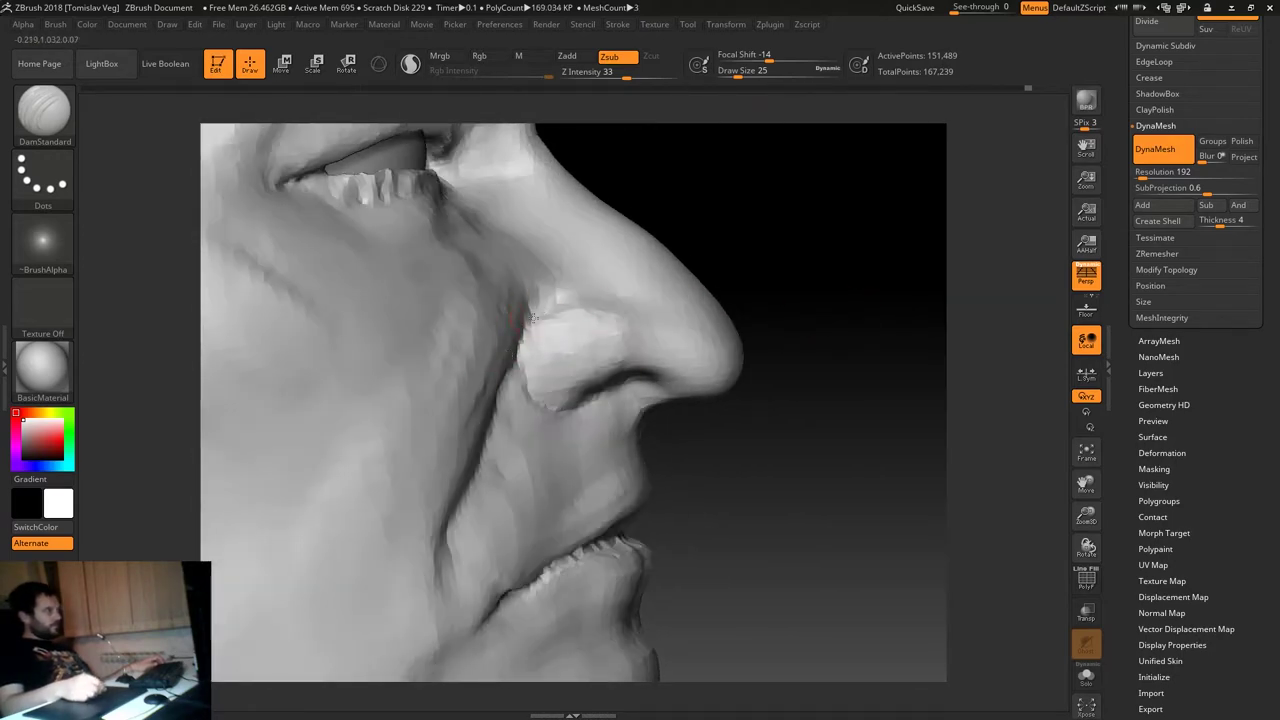
{"action": "right_click_drag", "start_coordinate": [537, 389], "coordinate": [561, 336]}
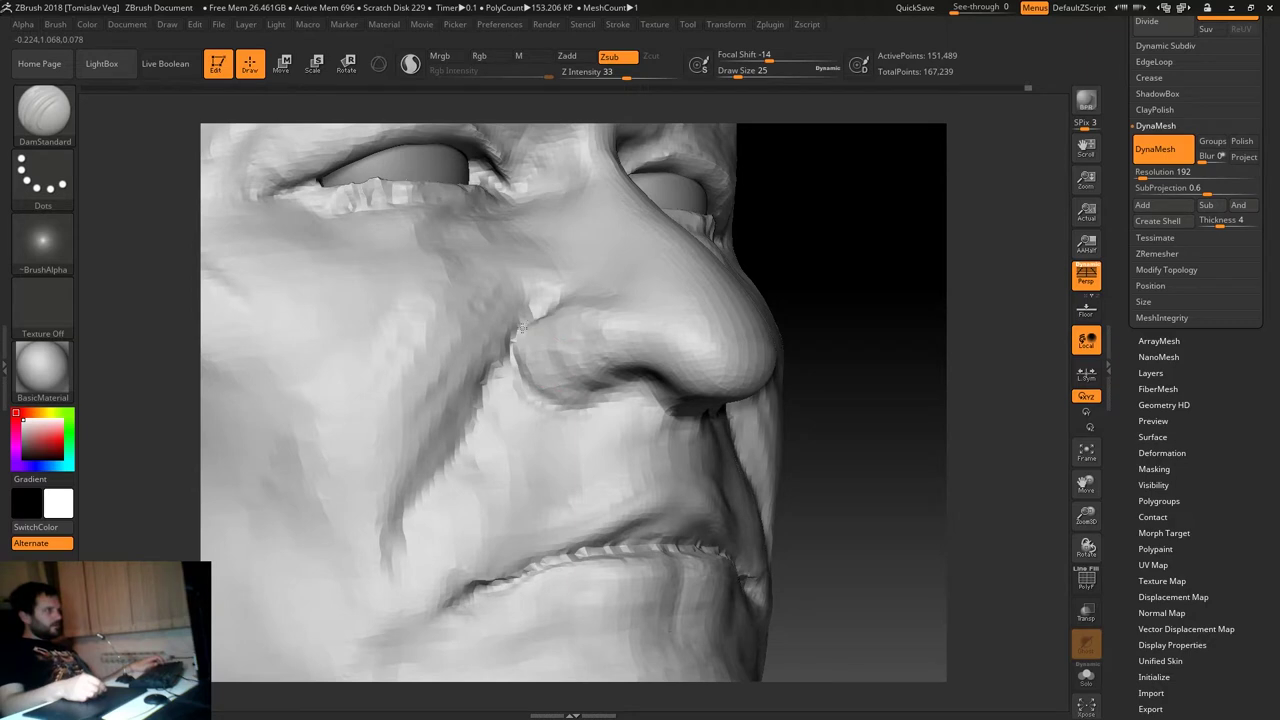
{"action": "left_click_drag", "start_coordinate": [523, 354], "coordinate": [533, 396]}
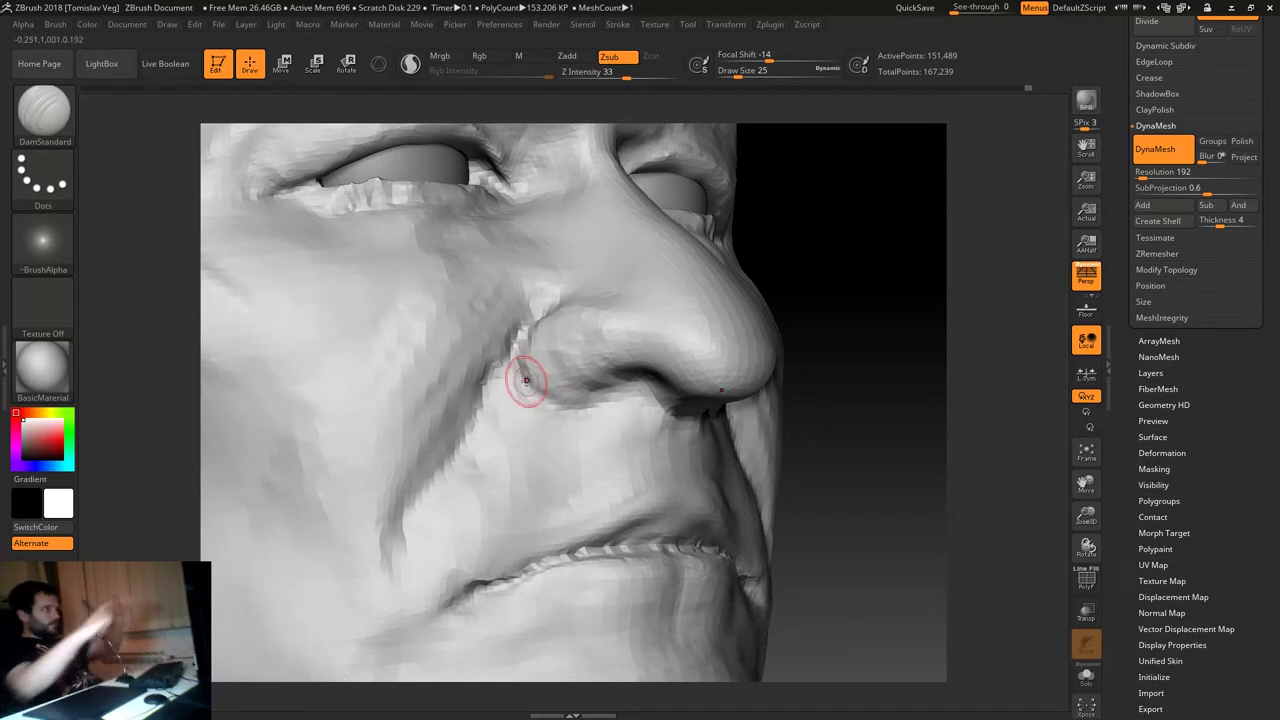
{"action": "key", "text": "ctrl+z"}
{"action": "key", "text": "ctrl+z"}
{"action": "right_click_drag", "start_coordinate": [865, 258], "coordinate": [777, 294]}
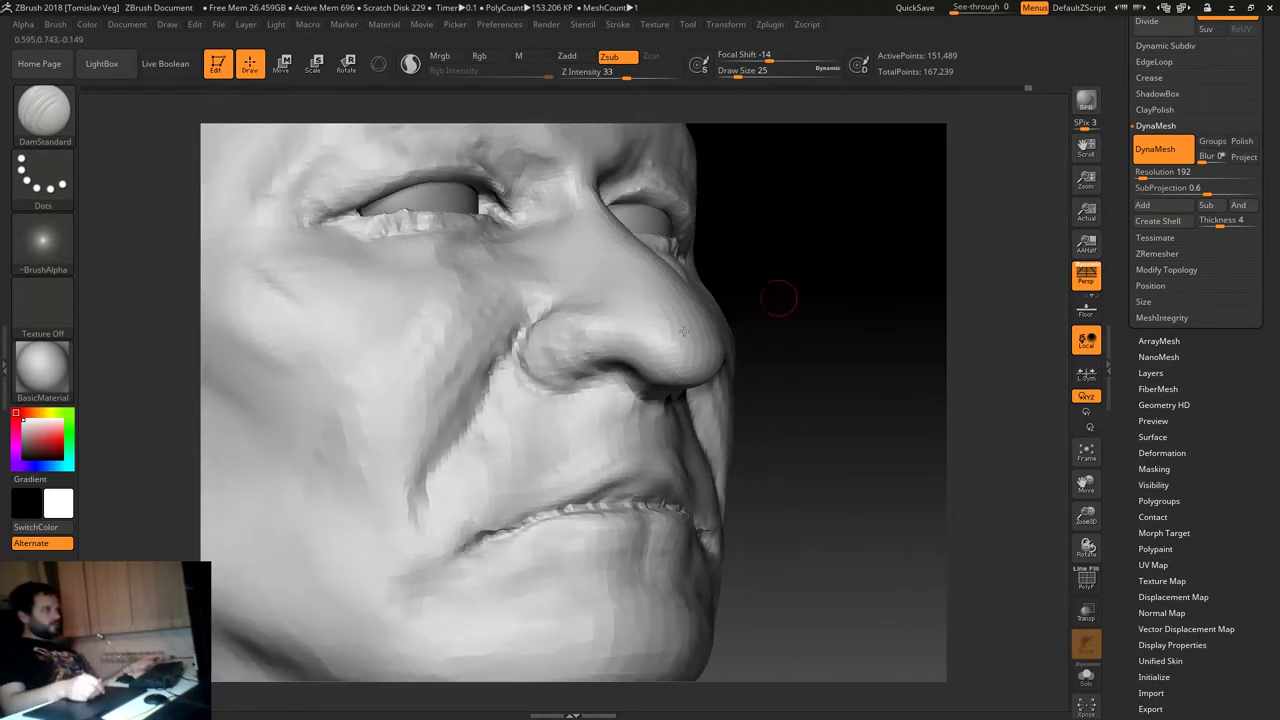
{"action": "right_click_drag", "start_coordinate": [757, 363], "coordinate": [701, 342]}
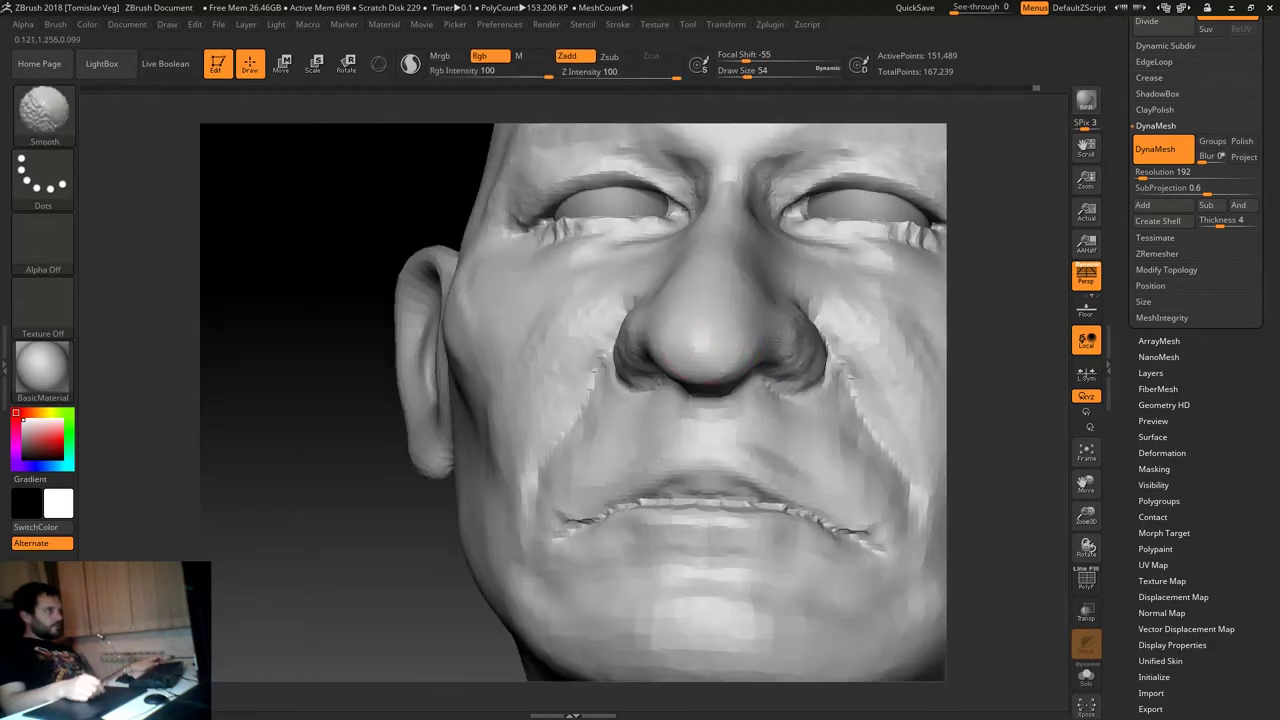
{"action": "left_click_drag", "start_coordinate": [320, 463], "coordinate": [546, 317], "text": "shift"}
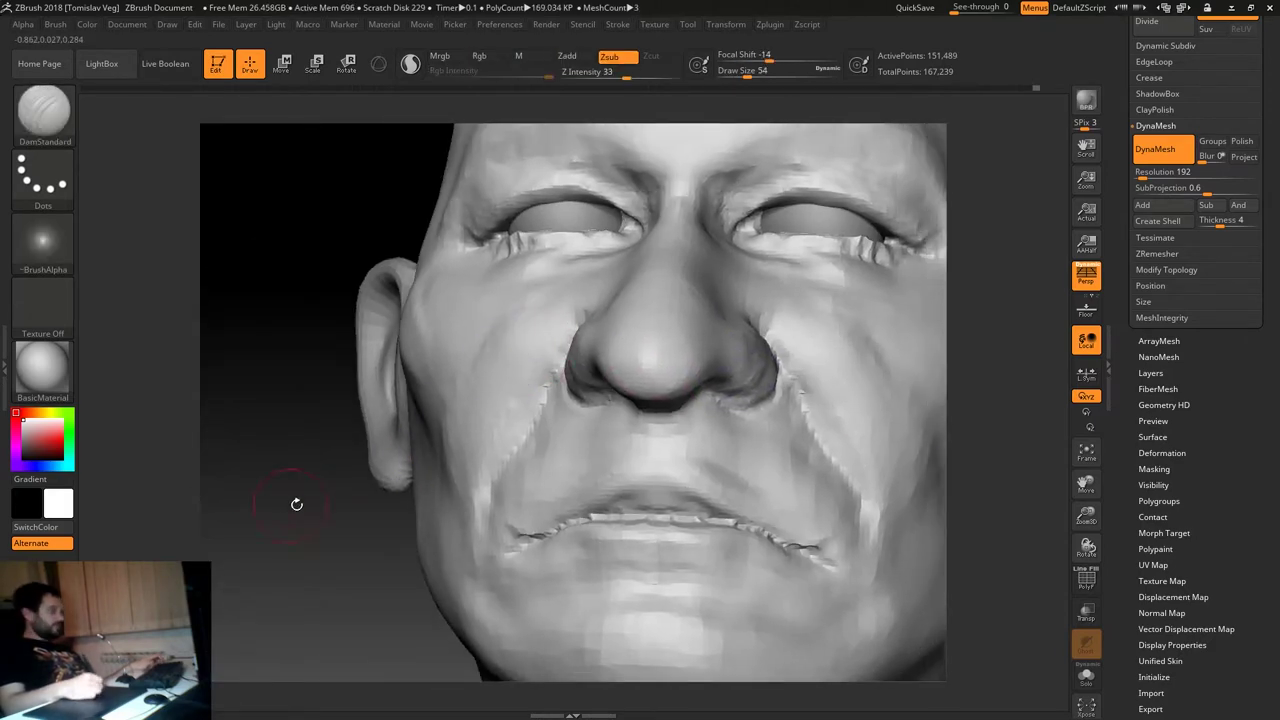
Fit the head in view and rotate it from front to tilted three-quarter to check the creases.
{"action": "key", "text": "f"}
{"action": "mouse_move", "coordinate": [900, 330]}
{"action": "right_mouse_down"}
{"action": "mouse_move", "coordinate": [960, 324]}
{"action": "mouse_move", "coordinate": [780, 285]}
{"action": "mouse_move", "coordinate": [751, 363]}
{"action": "right_mouse_up"}
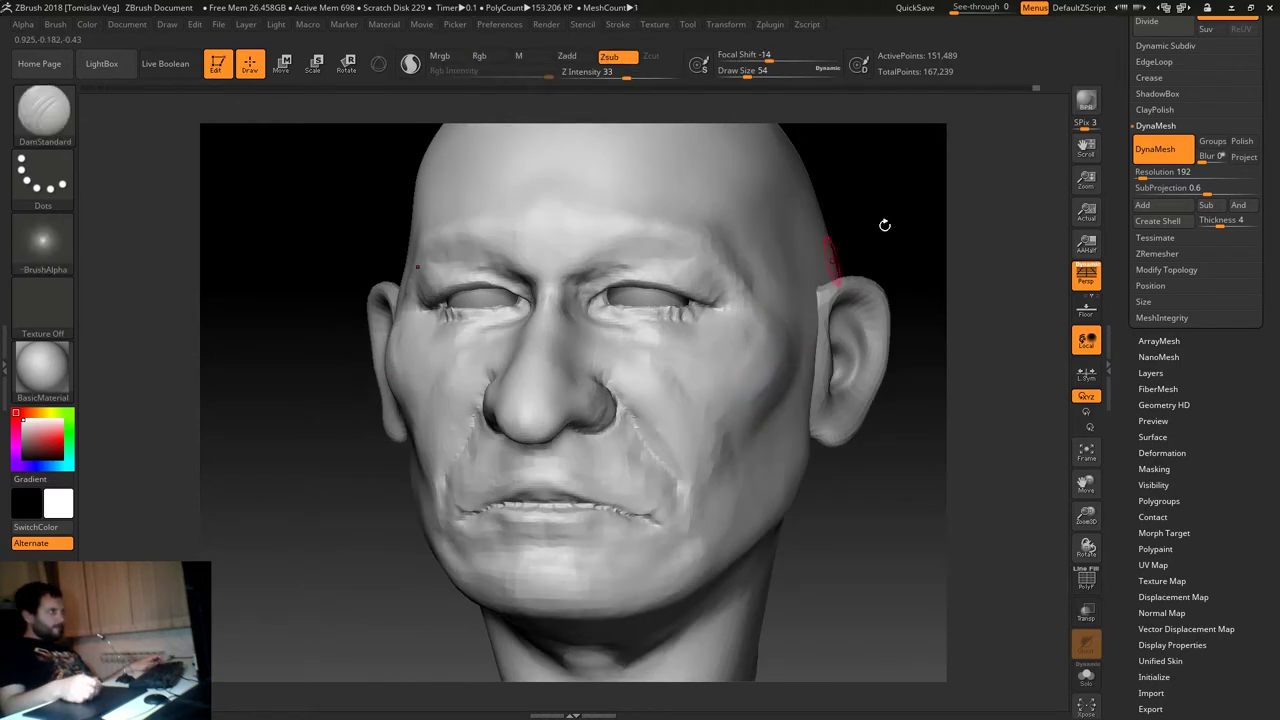
{"action": "right_click_drag", "start_coordinate": [800, 291], "coordinate": [697, 263]}
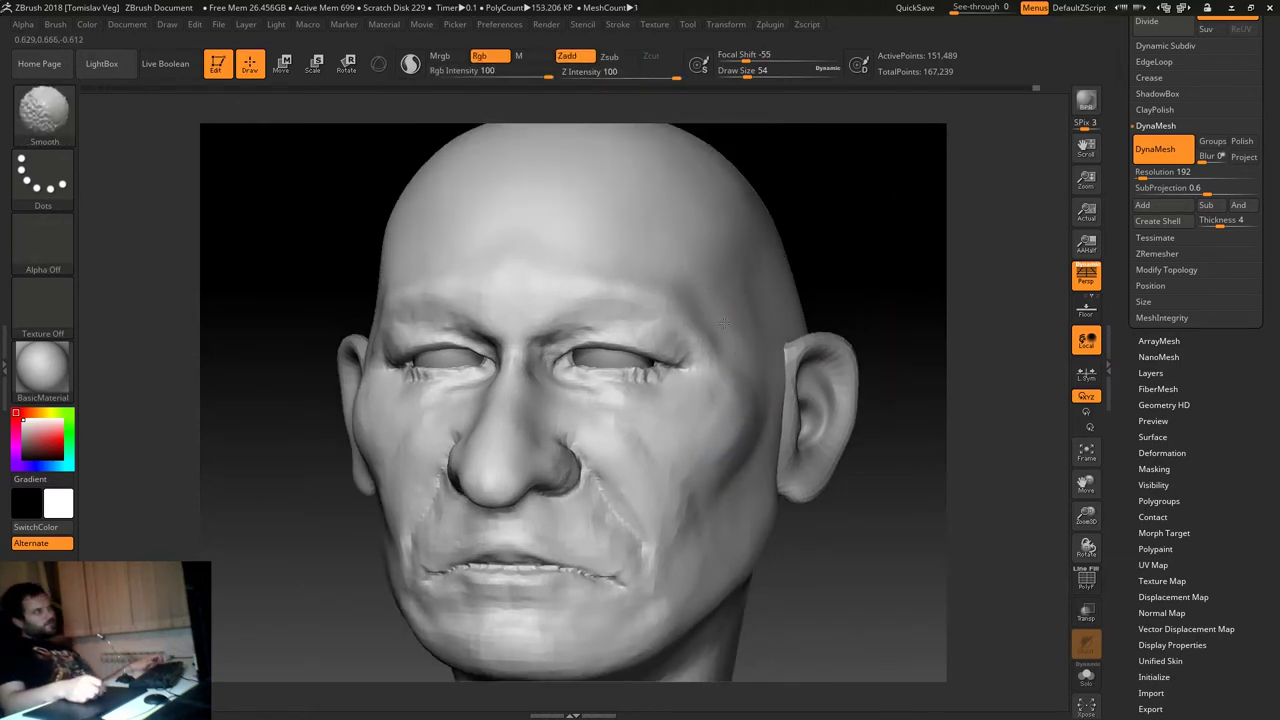
{"action": "mouse_move", "coordinate": [703, 297]}
{"action": "right_mouse_down"}
{"action": "mouse_move", "coordinate": [877, 280]}
{"action": "mouse_move", "coordinate": [695, 403]}
{"action": "right_mouse_up"}
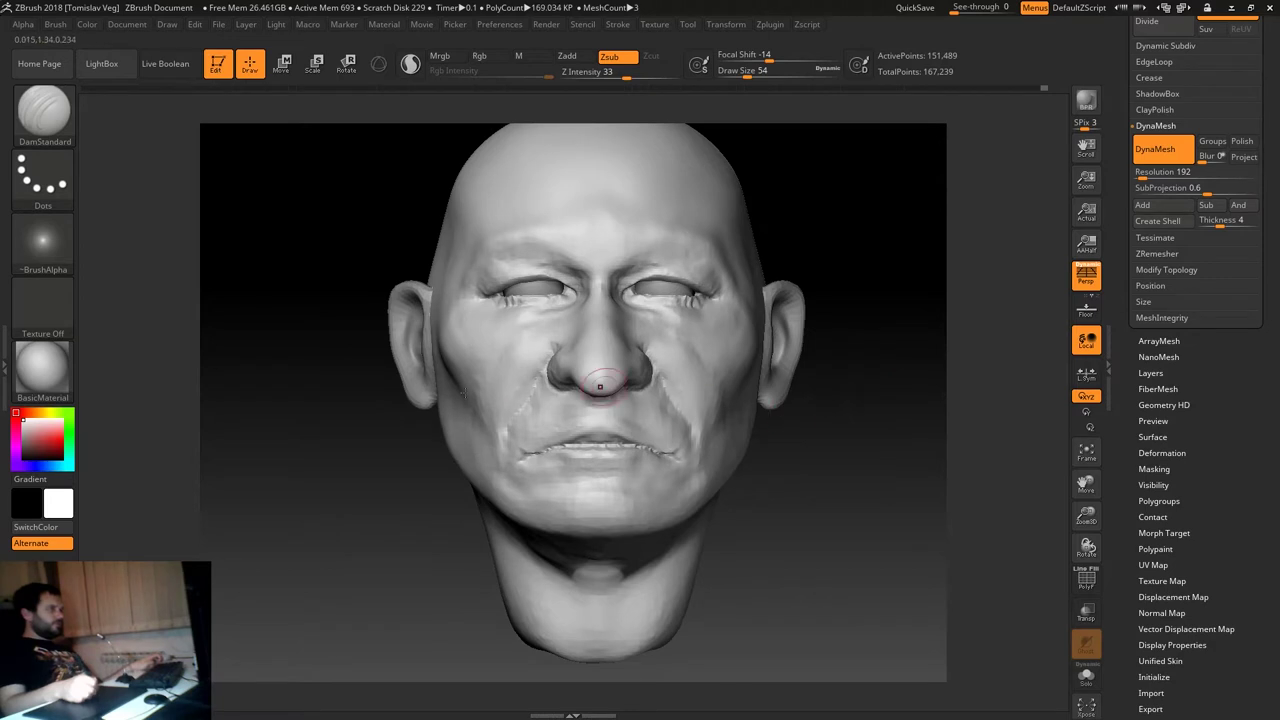
{"action": "mouse_move", "coordinate": [397, 508]}
{"action": "right_mouse_down"}
{"action": "mouse_move", "coordinate": [374, 543]}
{"action": "mouse_move", "coordinate": [390, 536]}
{"action": "mouse_move", "coordinate": [308, 532]}
{"action": "mouse_move", "coordinate": [829, 343]}
{"action": "mouse_move", "coordinate": [821, 333]}
{"action": "mouse_move", "coordinate": [860, 320]}
{"action": "right_mouse_up"}
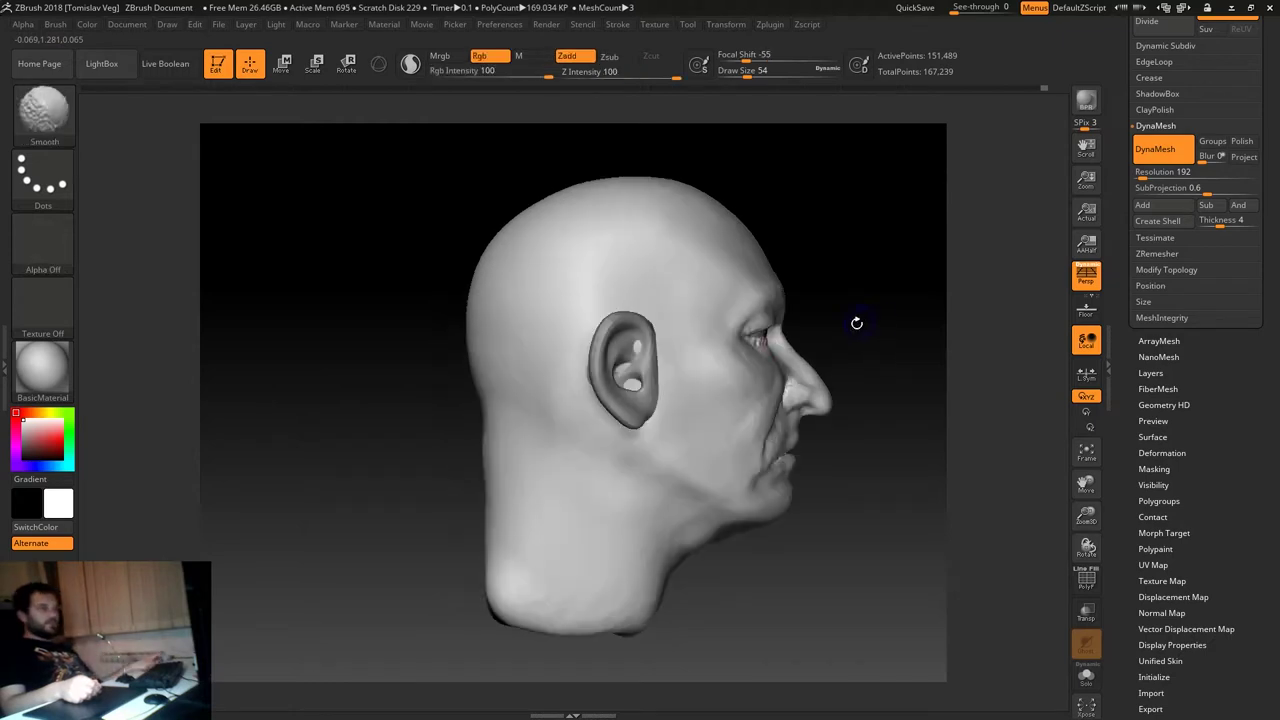
Switch to the Move brush and enlarge it to 386 for broad neck and skull moves.
{"action": "key", "text": "b"}
{"action": "key", "text": "m"}
{"action": "key", "text": "v"}
{"action": "key", "text": "s"}
{"action": "mouse_move", "coordinate": [508, 445]}
{"action": "left_mouse_down"}
{"action": "mouse_move", "coordinate": [560, 445]}
{"action": "mouse_move", "coordinate": [430, 470]}
{"action": "mouse_move", "coordinate": [488, 463]}
{"action": "left_mouse_up"}
{"action": "key", "text": "s"}
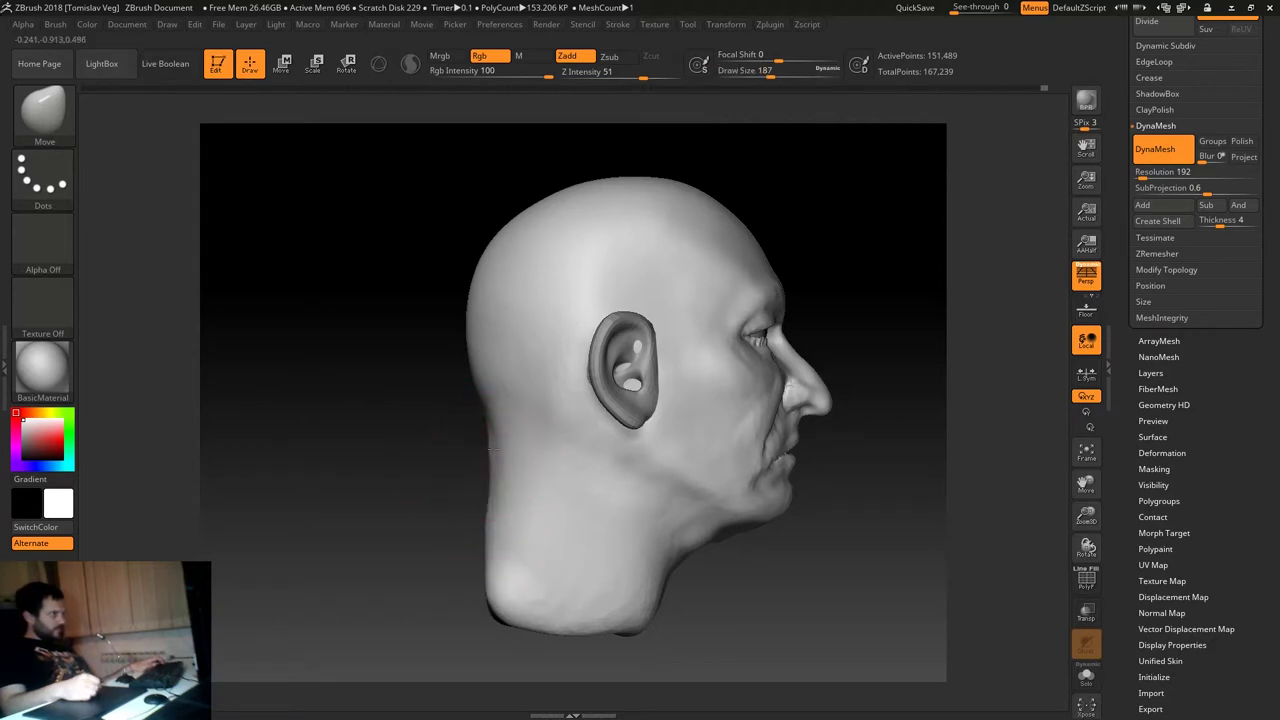
{"action": "key", "text": "s"}
{"action": "left_click_drag", "start_coordinate": [503, 529], "coordinate": [518, 529]}
Undo several head reshaping moves and reduce the brush to 202 before reworking the form.
{"action": "key", "text": "ctrl+z"}
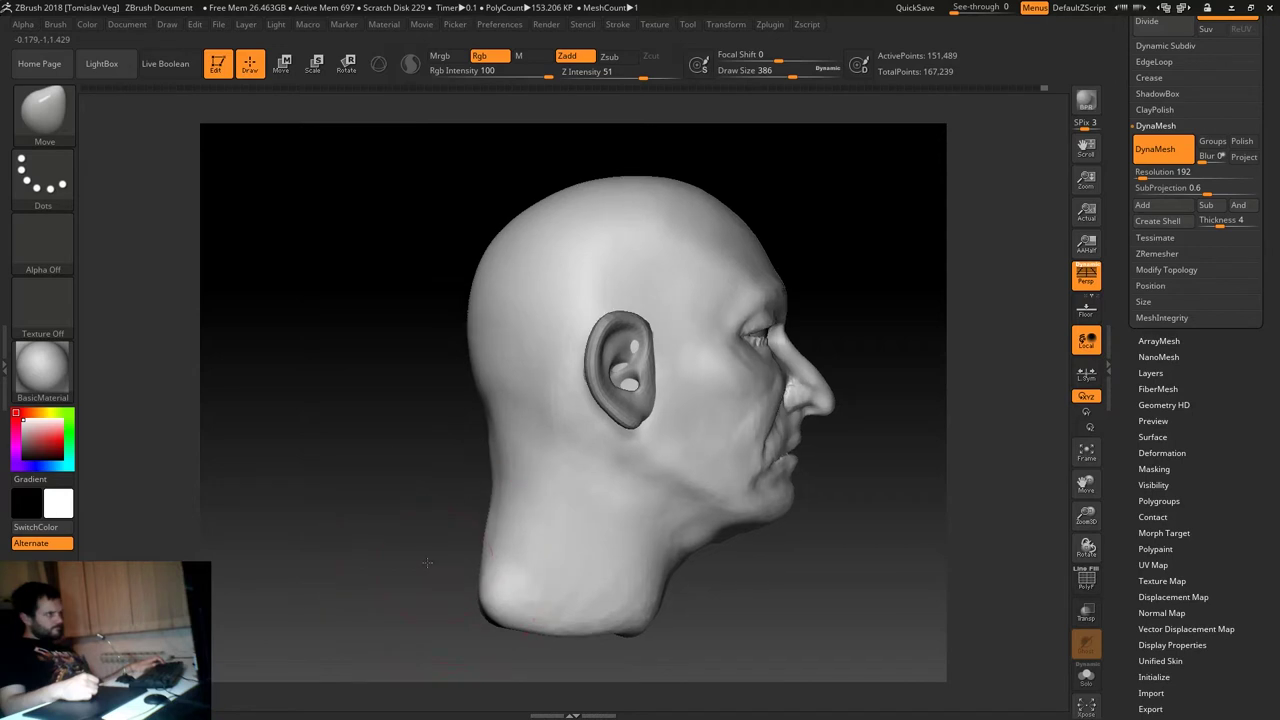
{"action": "key", "text": "ctrl+z"}
{"action": "key", "text": "s"}
{"action": "left_click_drag", "start_coordinate": [495, 491], "coordinate": [478, 491]}
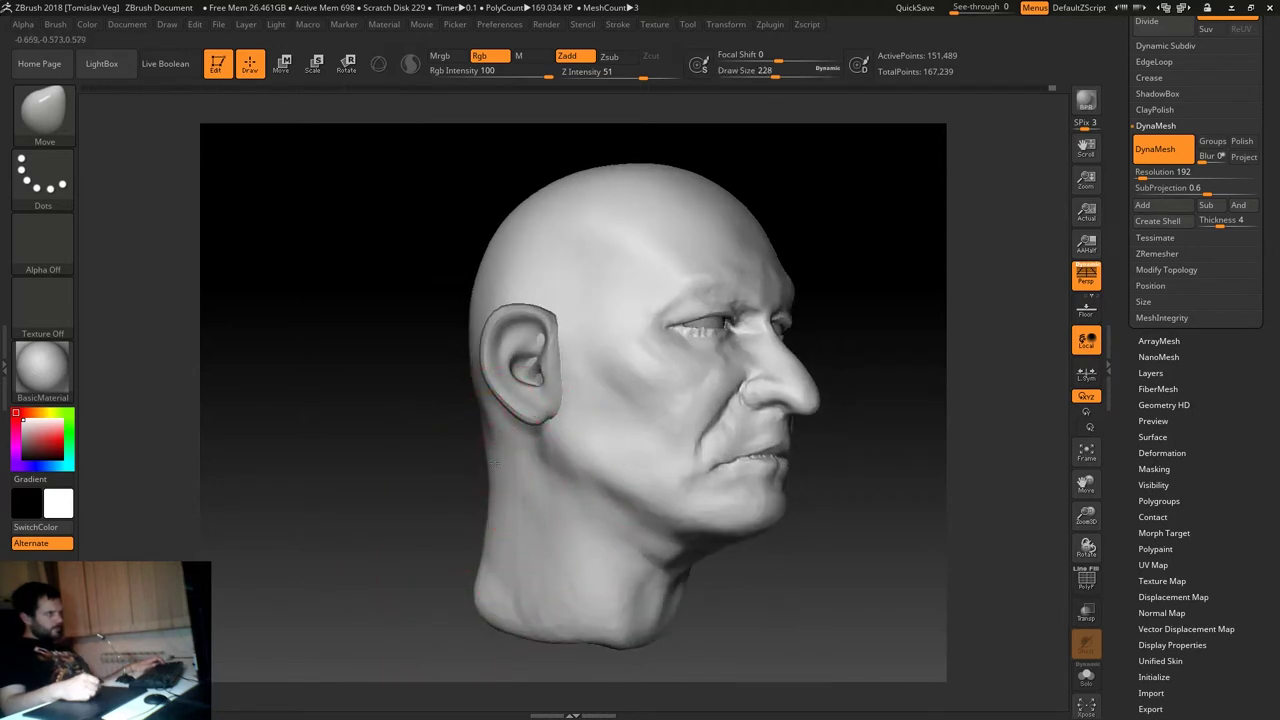
{"action": "left_click_drag", "start_coordinate": [506, 452], "coordinate": [507, 450]}
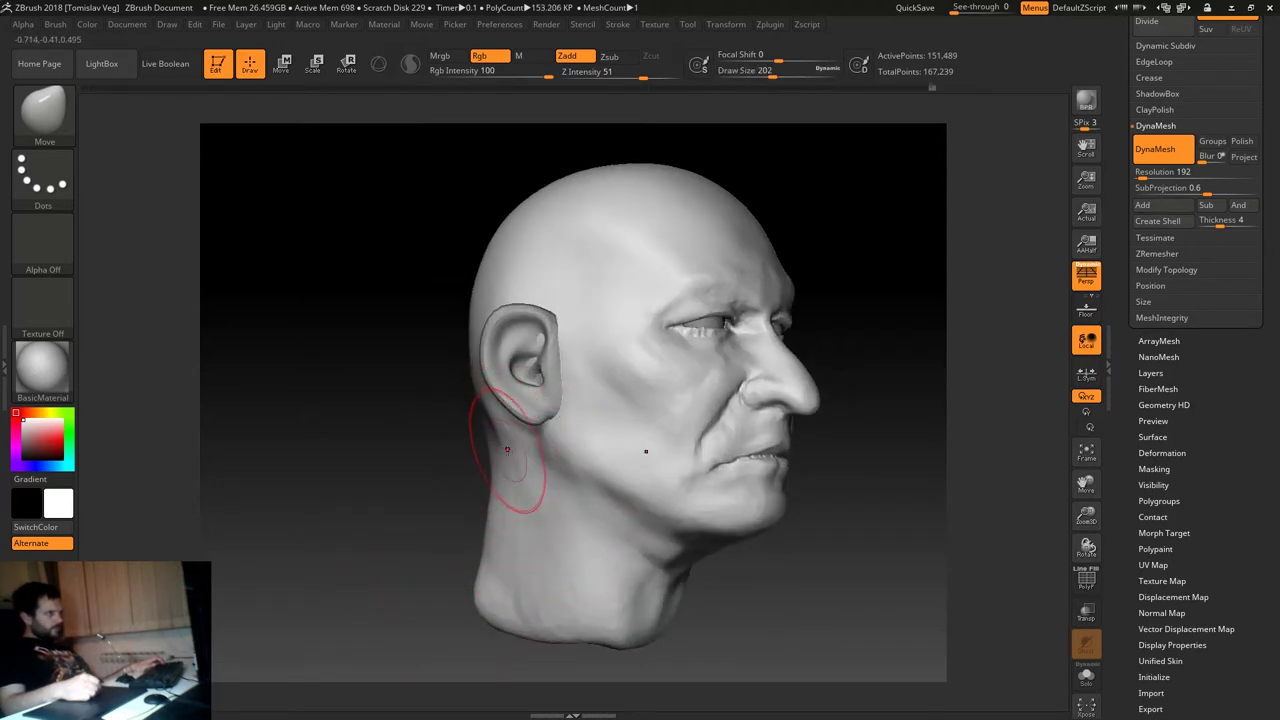
{"action": "mouse_move", "coordinate": [406, 491]}
{"action": "left_mouse_down"}
{"action": "mouse_move", "coordinate": [394, 481]}
{"action": "mouse_move", "coordinate": [611, 451]}
{"action": "left_mouse_up"}
{"action": "key", "text": "ctrl+z"}
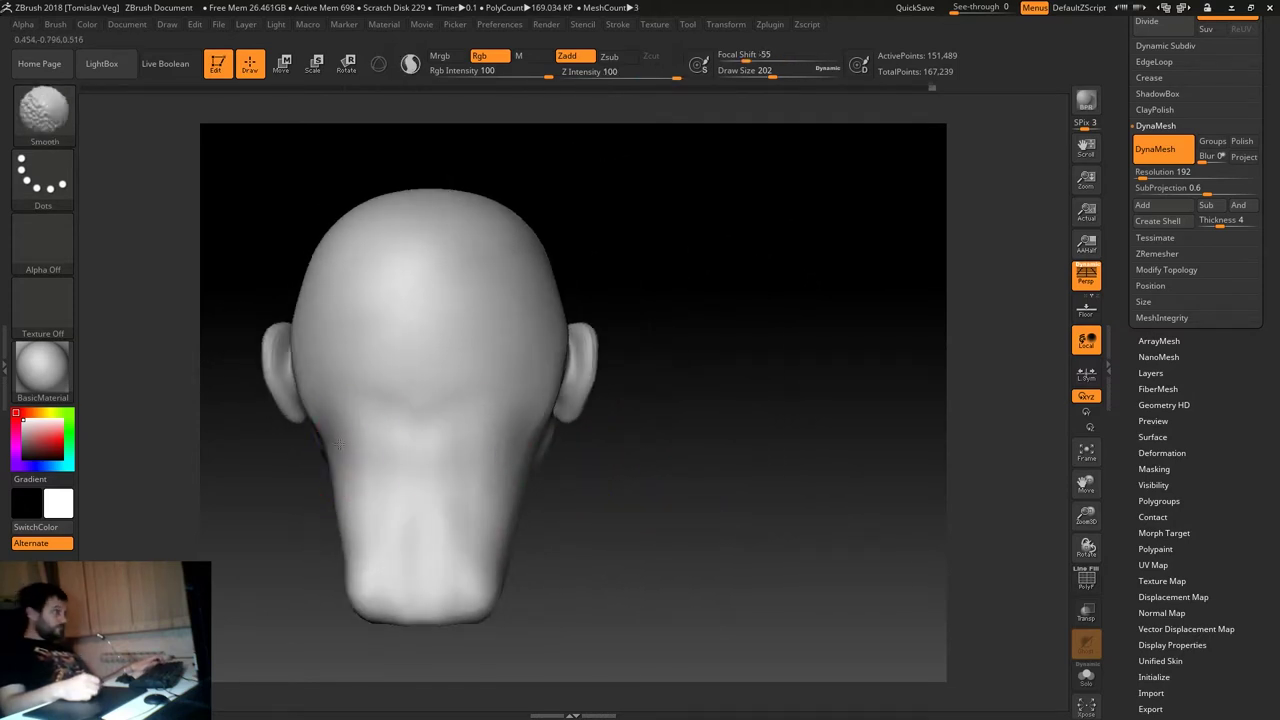
{"action": "mouse_move", "coordinate": [626, 460]}
{"action": "left_mouse_down"}
{"action": "mouse_move", "coordinate": [599, 562]}
{"action": "mouse_move", "coordinate": [480, 400]}
{"action": "left_mouse_up"}
Reduce the brush to 132 and reshape the top and side of the skull.
{"action": "key", "text": "s"}
{"action": "mouse_move", "coordinate": [530, 469]}
{"action": "left_mouse_down"}
{"action": "mouse_move", "coordinate": [503, 469]}
{"action": "mouse_move", "coordinate": [486, 514]}
{"action": "left_mouse_up"}
{"action": "key", "text": "bracketleft"}
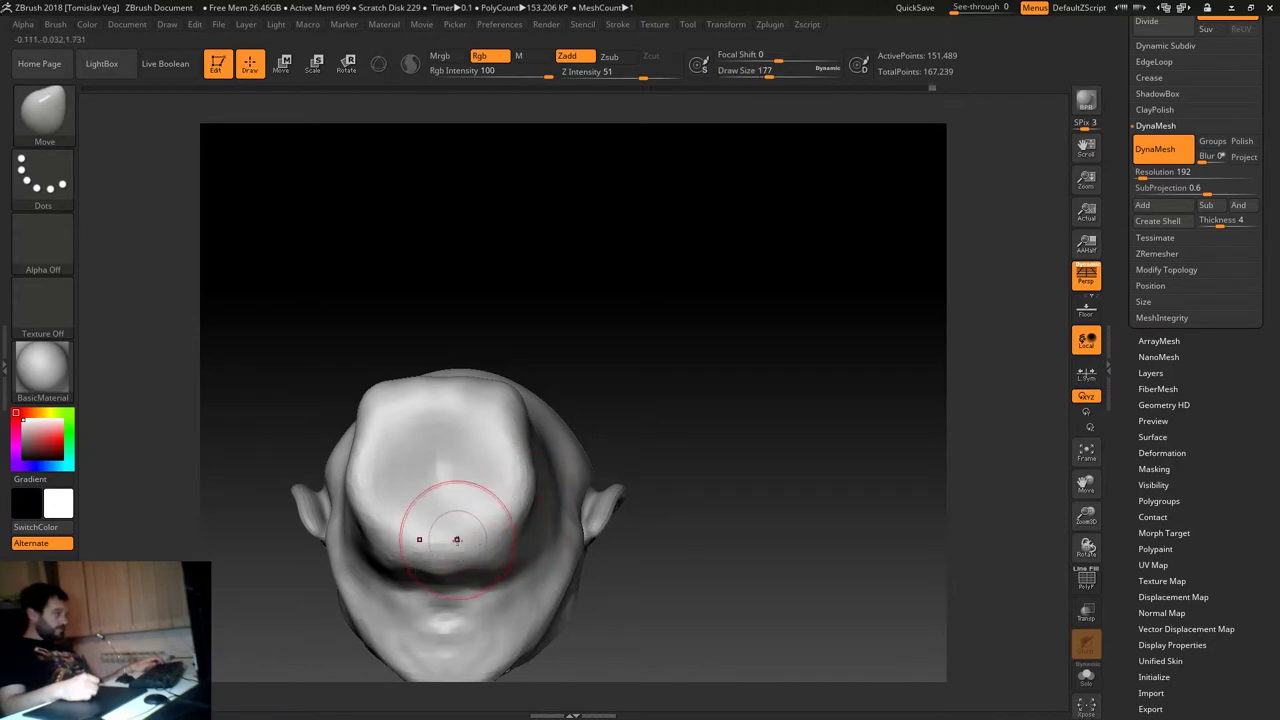
{"action": "key", "text": "bracketleft"}
{"action": "mouse_move", "coordinate": [505, 391]}
{"action": "left_mouse_down"}
{"action": "mouse_move", "coordinate": [588, 357]}
{"action": "mouse_move", "coordinate": [462, 443]}
{"action": "mouse_move", "coordinate": [363, 461]}
{"action": "mouse_move", "coordinate": [737, 357]}
{"action": "left_mouse_up"}
{"action": "key", "text": "s"}
{"action": "mouse_move", "coordinate": [548, 521]}
{"action": "left_mouse_down"}
{"action": "mouse_move", "coordinate": [551, 537]}
{"action": "mouse_move", "coordinate": [527, 385]}
{"action": "left_mouse_up"}
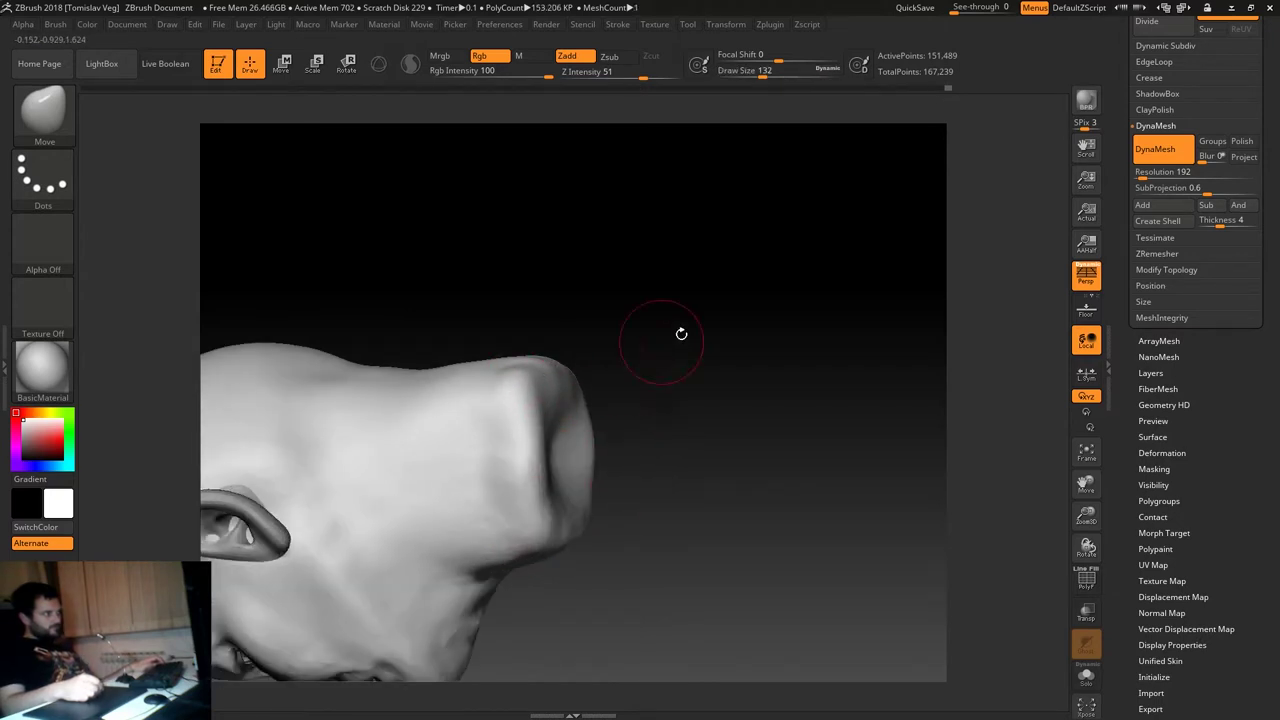
{"action": "left_click_drag", "start_coordinate": [681, 334], "coordinate": [736, 305], "text": "shift"}
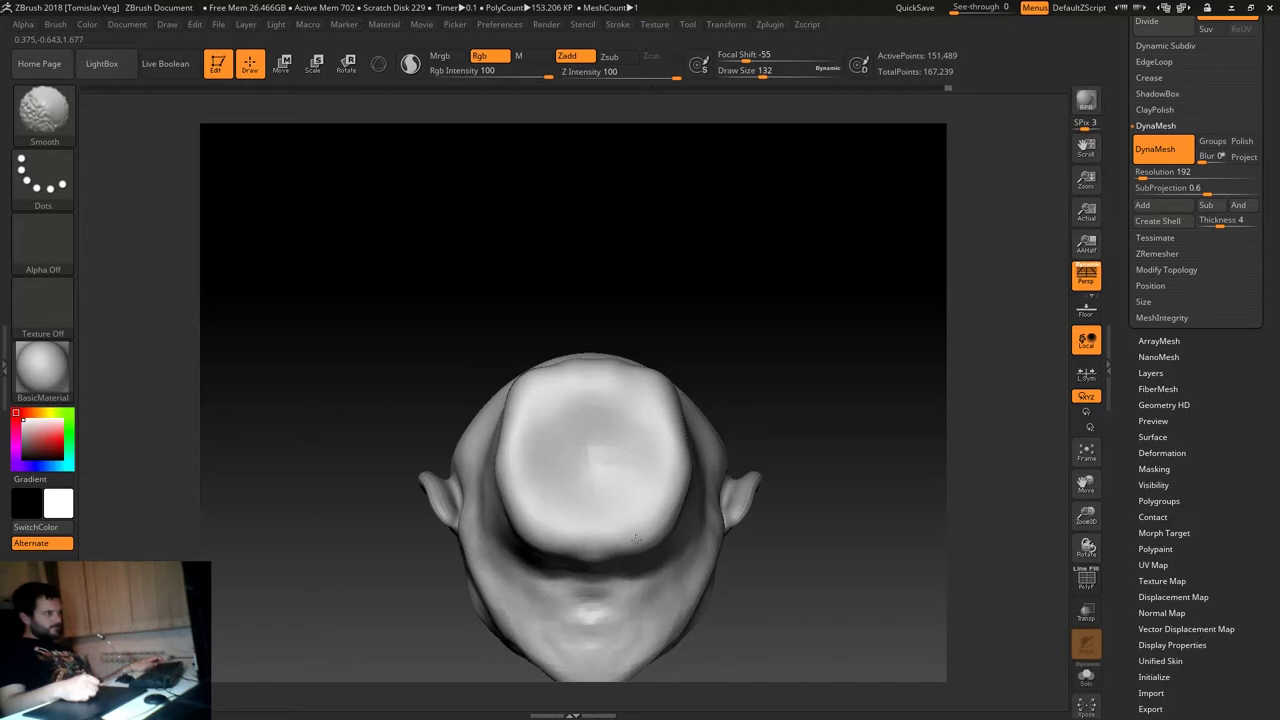
{"action": "mouse_move", "coordinate": [737, 345]}
{"action": "left_mouse_down"}
{"action": "mouse_move", "coordinate": [309, 494]}
{"action": "mouse_move", "coordinate": [354, 514]}
{"action": "mouse_move", "coordinate": [324, 484]}
{"action": "mouse_move", "coordinate": [336, 464]}
{"action": "mouse_move", "coordinate": [498, 519]}
{"action": "mouse_move", "coordinate": [704, 487]}
{"action": "mouse_move", "coordinate": [757, 503]}
{"action": "mouse_move", "coordinate": [600, 470]}
{"action": "mouse_move", "coordinate": [449, 417]}
{"action": "left_mouse_up"}
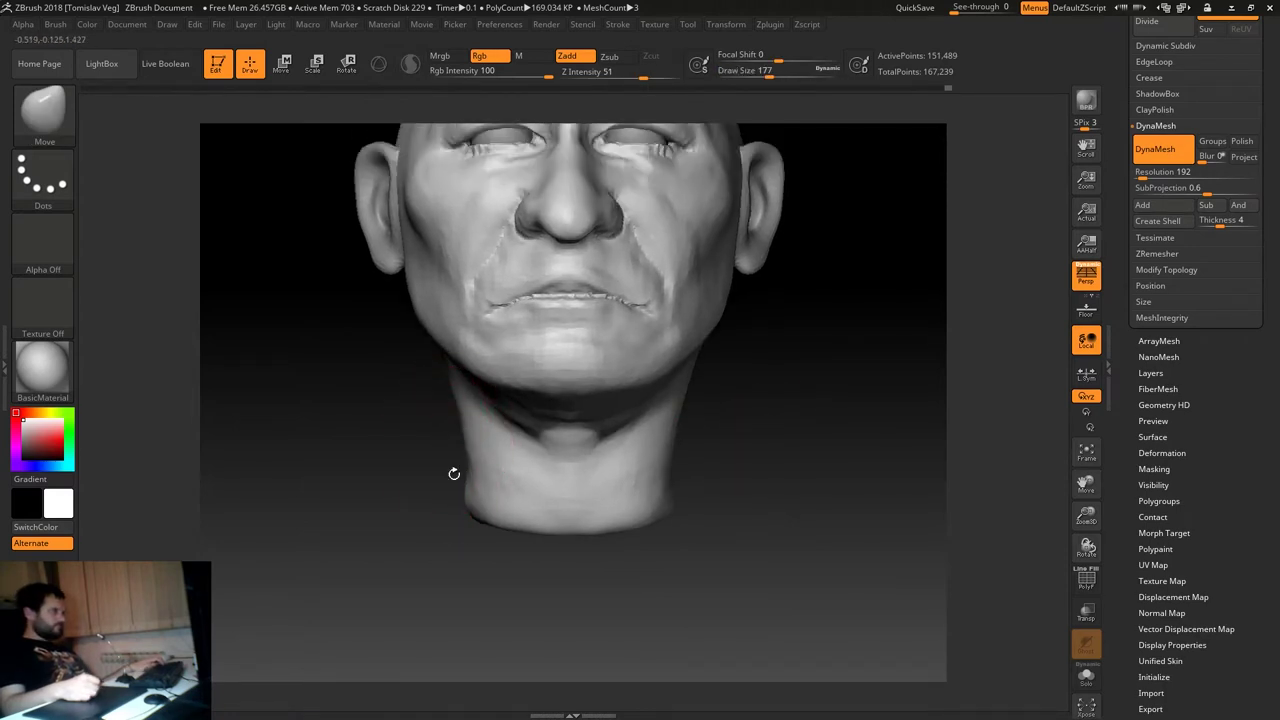
{"action": "left_click_drag", "start_coordinate": [471, 479], "coordinate": [451, 529]}
Reshape the jaw and cheek from a three-quarter side view at brush size about 202.
{"action": "mouse_move", "coordinate": [491, 449]}
{"action": "left_mouse_down"}
{"action": "mouse_move", "coordinate": [420, 444]}
{"action": "mouse_move", "coordinate": [426, 461]}
{"action": "mouse_move", "coordinate": [380, 472]}
{"action": "mouse_move", "coordinate": [400, 487]}
{"action": "mouse_move", "coordinate": [386, 457]}
{"action": "mouse_move", "coordinate": [351, 478]}
{"action": "left_mouse_up"}
{"action": "key", "text": "bracketright"}
{"action": "key", "text": "s"}
{"action": "left_click_drag", "start_coordinate": [400, 363], "coordinate": [418, 371]}
{"action": "key", "text": "s"}
{"action": "key", "text": "shift"}
{"action": "left_click_drag", "start_coordinate": [690, 330], "coordinate": [731, 360]}
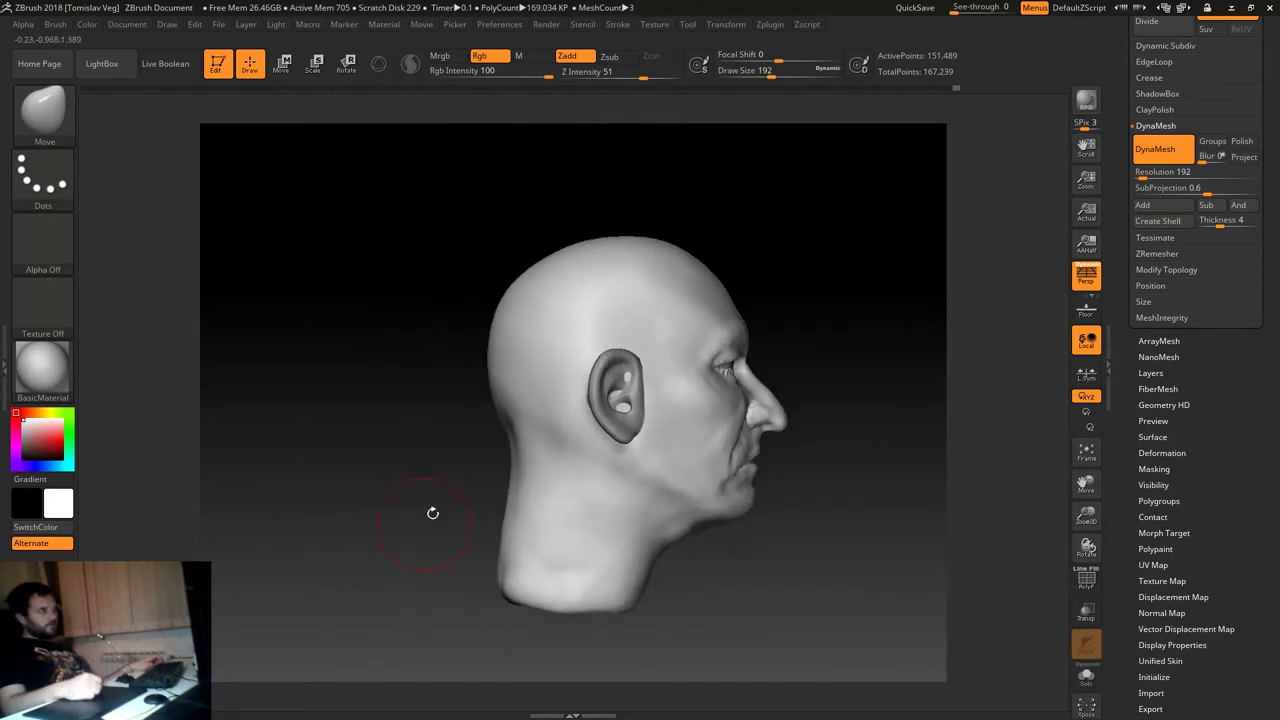
Enlarge the Move brush to about 293 and push the back of the head from behind and above.
{"action": "key", "text": "s"}
{"action": "left_click_drag", "start_coordinate": [500, 352], "coordinate": [560, 352]}
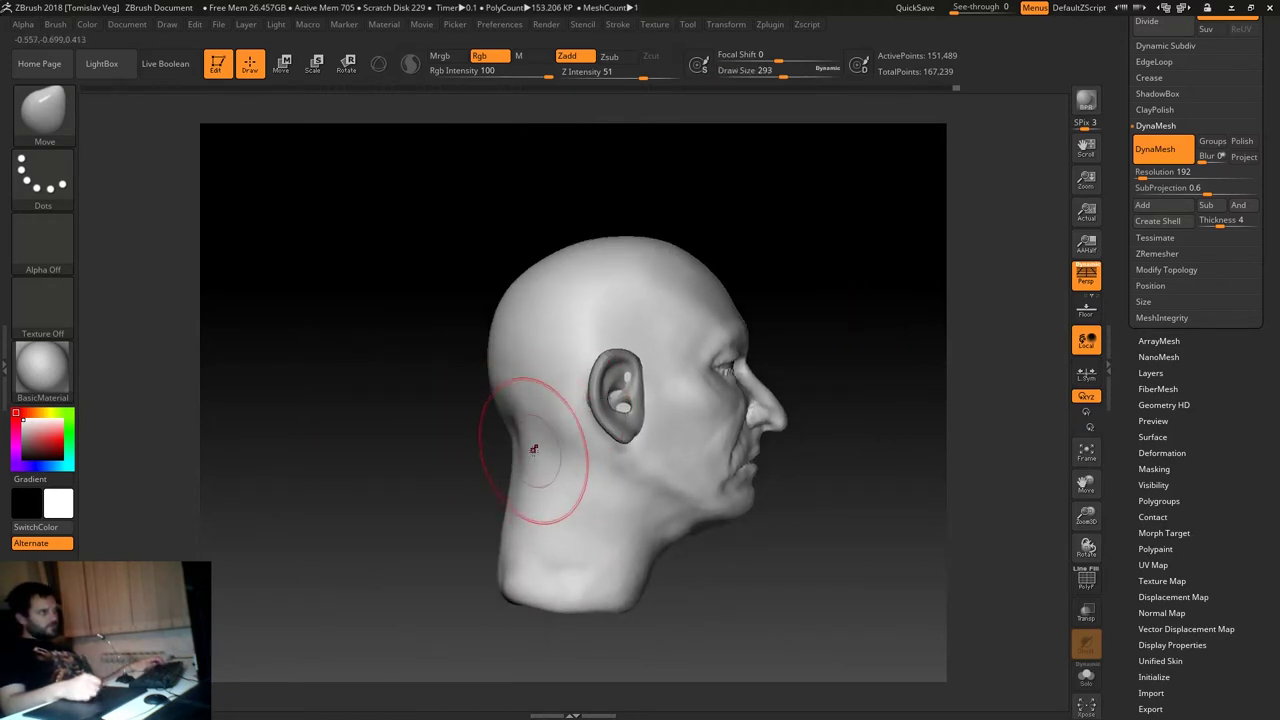
{"action": "key", "text": "s"}
{"action": "left_click_drag", "start_coordinate": [545, 457], "coordinate": [515, 457]}
{"action": "key", "text": "s"}
{"action": "left_click_drag", "start_coordinate": [515, 399], "coordinate": [527, 399]}
{"action": "mouse_move", "coordinate": [382, 396]}
{"action": "right_mouse_down"}
{"action": "mouse_move", "coordinate": [508, 388]}
{"action": "mouse_move", "coordinate": [632, 294]}
{"action": "mouse_move", "coordinate": [666, 351]}
{"action": "mouse_move", "coordinate": [737, 340]}
{"action": "right_mouse_up"}
{"action": "mouse_move", "coordinate": [768, 292]}
{"action": "right_mouse_down"}
{"action": "mouse_move", "coordinate": [757, 329]}
{"action": "mouse_move", "coordinate": [690, 413]}
{"action": "right_mouse_up"}
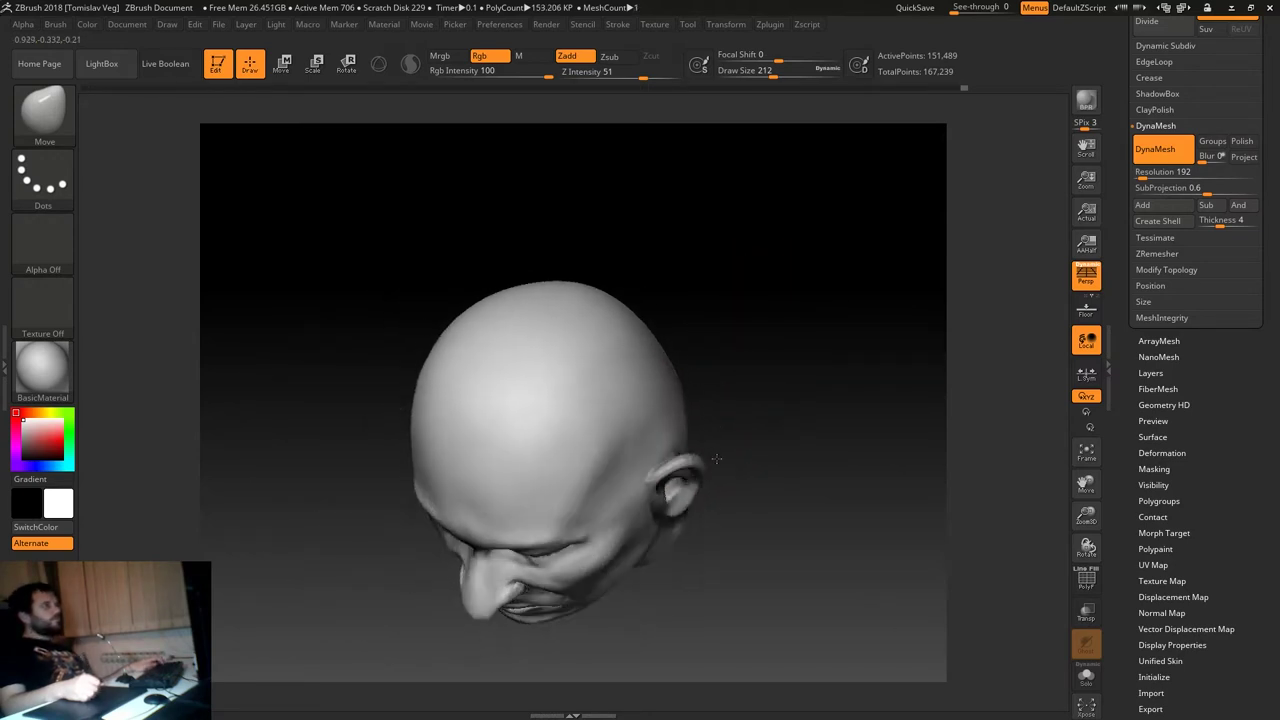
{"action": "mouse_move", "coordinate": [670, 444]}
{"action": "right_mouse_down"}
{"action": "mouse_move", "coordinate": [737, 371]}
{"action": "mouse_move", "coordinate": [851, 392]}
{"action": "mouse_move", "coordinate": [786, 363]}
{"action": "mouse_move", "coordinate": [614, 386]}
{"action": "mouse_move", "coordinate": [774, 347]}
{"action": "mouse_move", "coordinate": [734, 277]}
{"action": "mouse_move", "coordinate": [663, 237]}
{"action": "mouse_move", "coordinate": [786, 245]}
{"action": "right_mouse_up"}
Reduce the brush to 207, fit the head, and turn it to a straight front view.
{"action": "key", "text": "s"}
{"action": "left_click_drag", "start_coordinate": [575, 414], "coordinate": [540, 414]}
{"action": "key", "text": "f"}
{"action": "mouse_move", "coordinate": [829, 345]}
{"action": "right_mouse_down"}
{"action": "mouse_move", "coordinate": [786, 286]}
{"action": "mouse_move", "coordinate": [834, 229]}
{"action": "right_mouse_up"}
{"action": "scroll", "coordinate": [1160, 155], "scroll_direction": "up", "scroll_amount": 5}
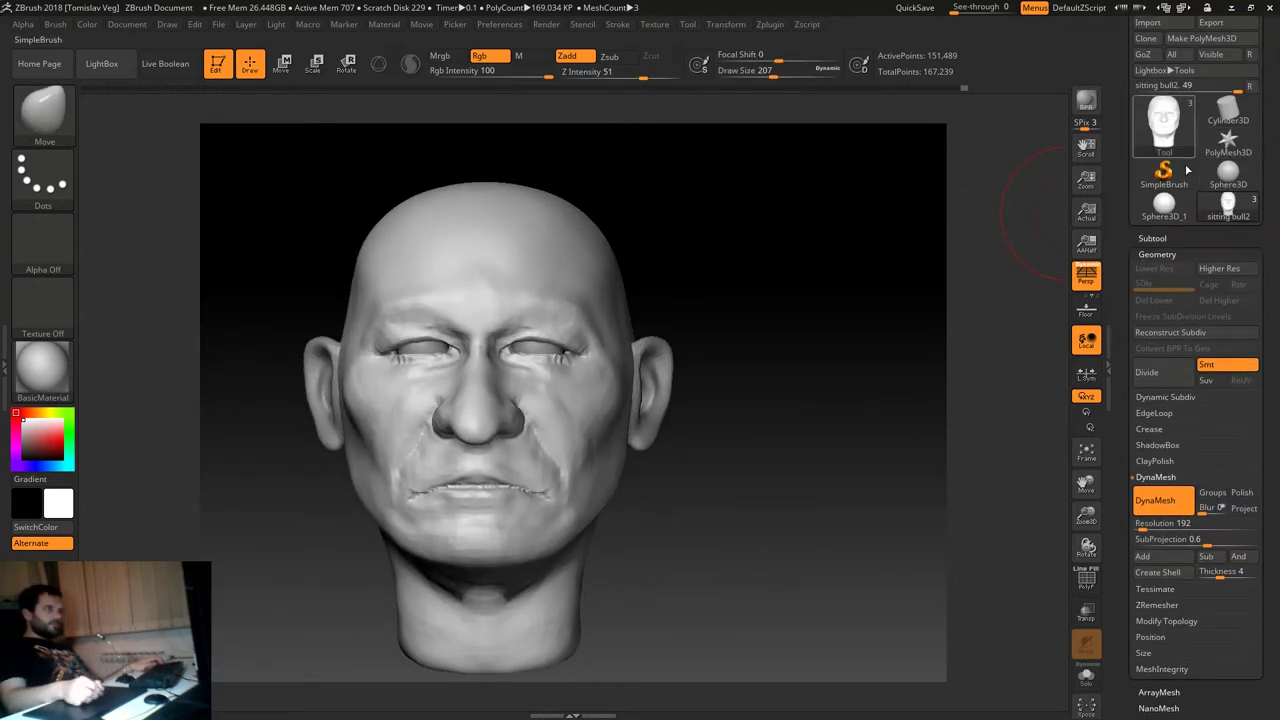
Select the sitting bull3 ears subtool and set a vertical transpose line through the ear in left profile.
{"action": "left_click", "coordinate": [1153, 239]}
{"action": "left_click", "coordinate": [1158, 322]}
{"action": "mouse_move", "coordinate": [846, 337]}
{"action": "right_mouse_down"}
{"action": "mouse_move", "coordinate": [891, 329]}
{"action": "mouse_move", "coordinate": [880, 341]}
{"action": "right_mouse_up"}
{"action": "mouse_move", "coordinate": [1228, 112]}
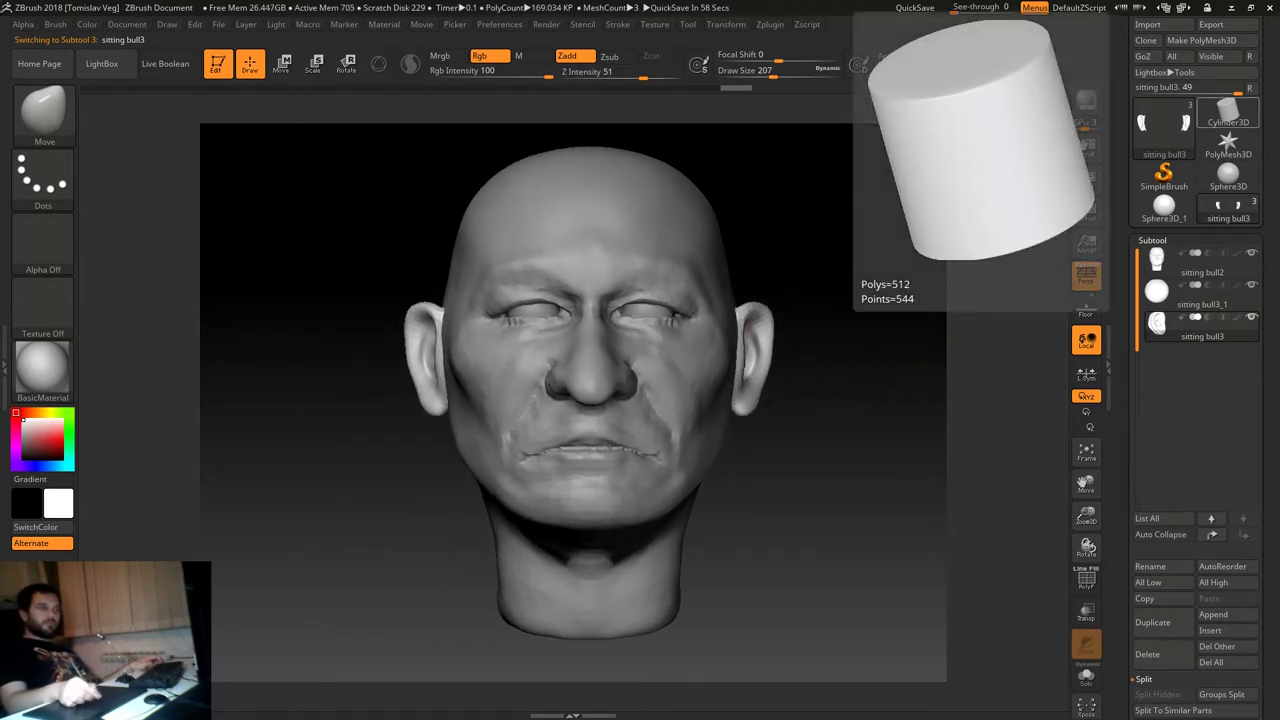
{"action": "right_click_drag", "start_coordinate": [920, 391], "coordinate": [929, 363]}
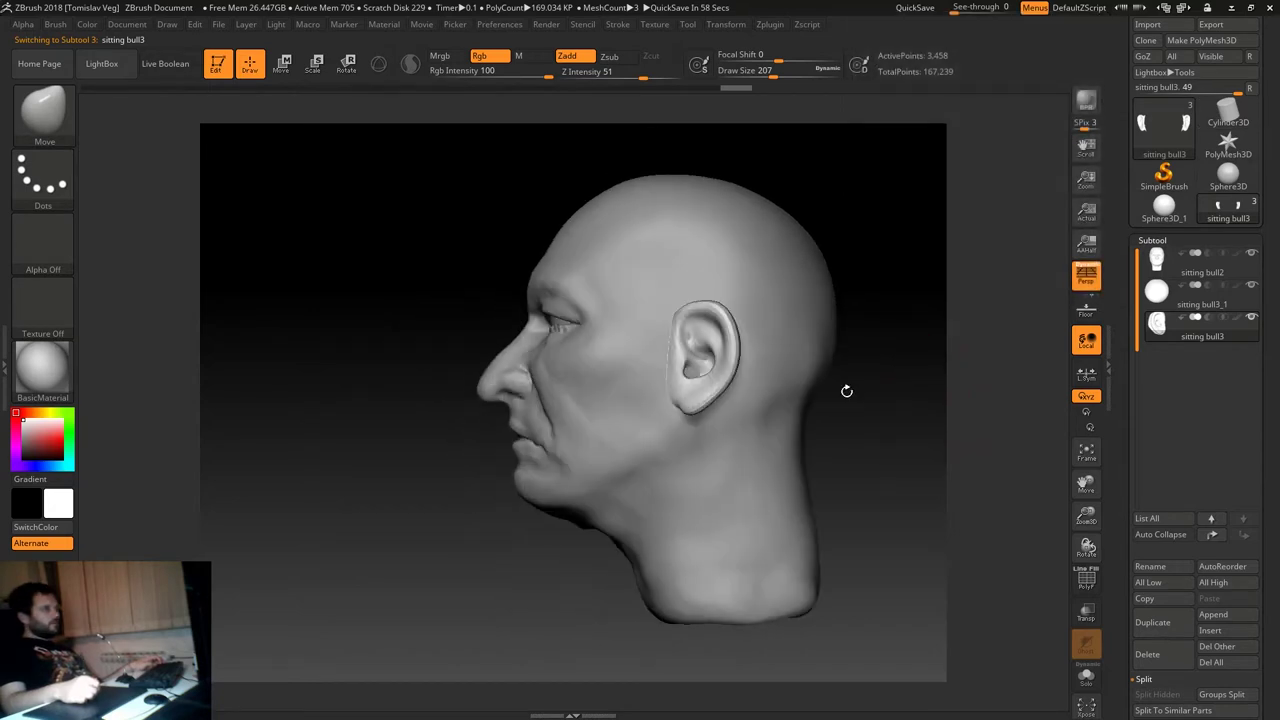
{"action": "key", "text": "w"}
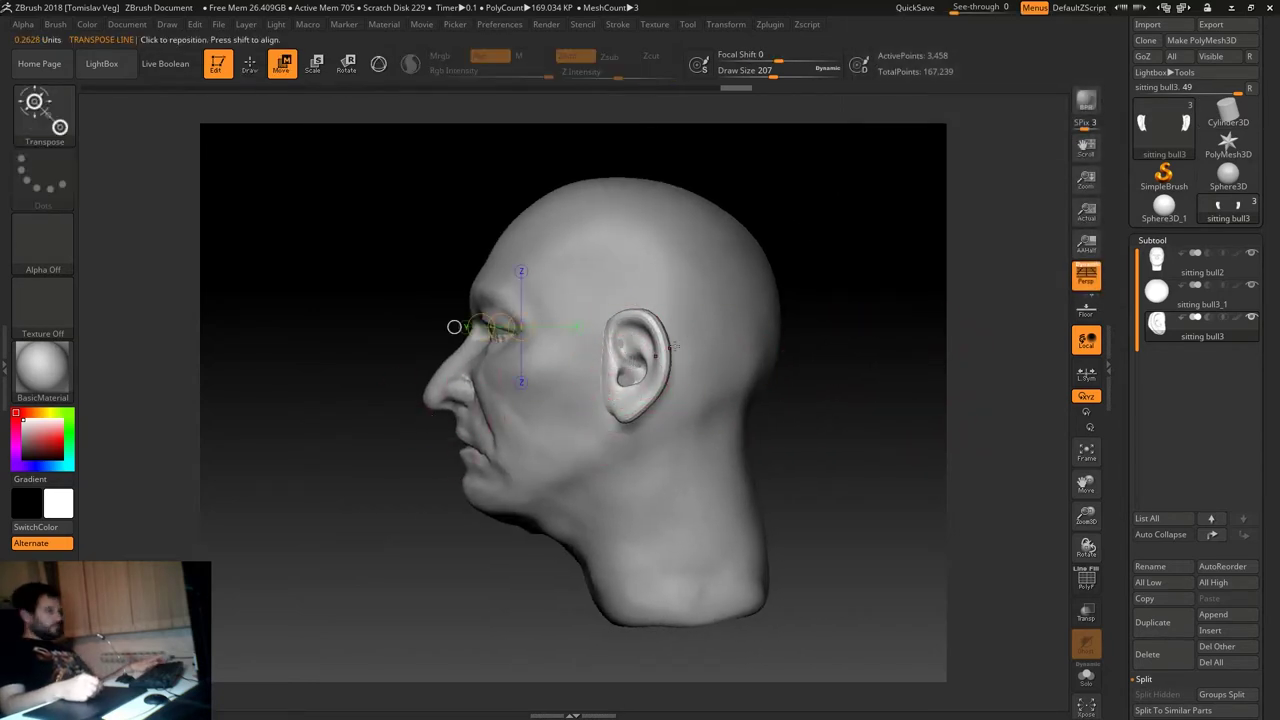
{"action": "left_click_drag", "start_coordinate": [639, 264], "coordinate": [639, 467]}
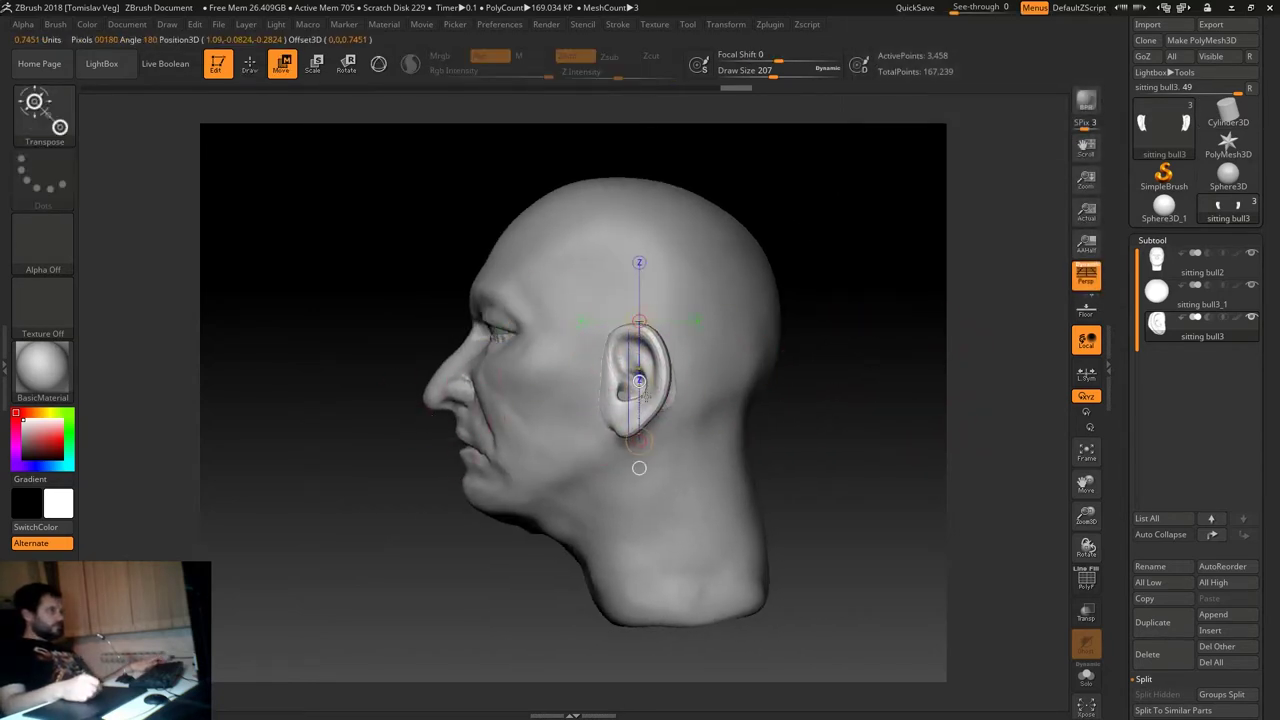
Stretch the ears outward from the head with Transpose, adjusting them from behind.
{"action": "key", "text": "q"}
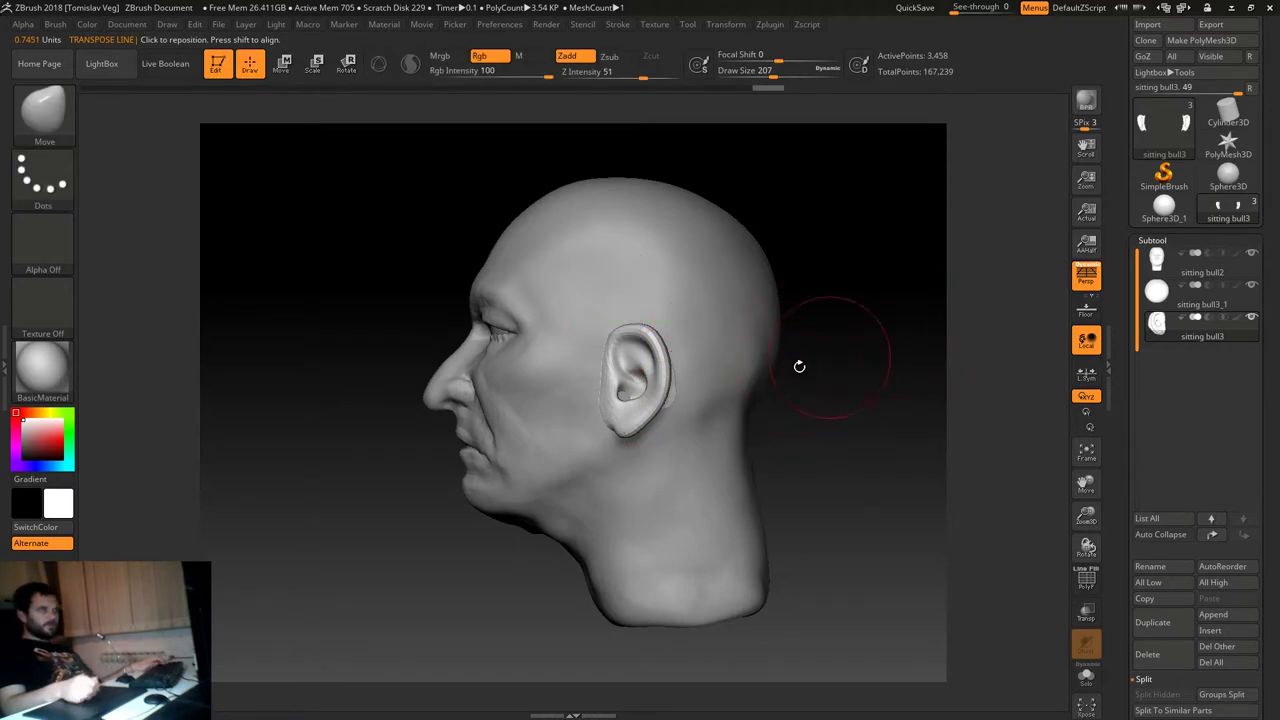
{"action": "key", "text": "w"}
{"action": "left_click_drag", "start_coordinate": [612, 381], "coordinate": [730, 378]}
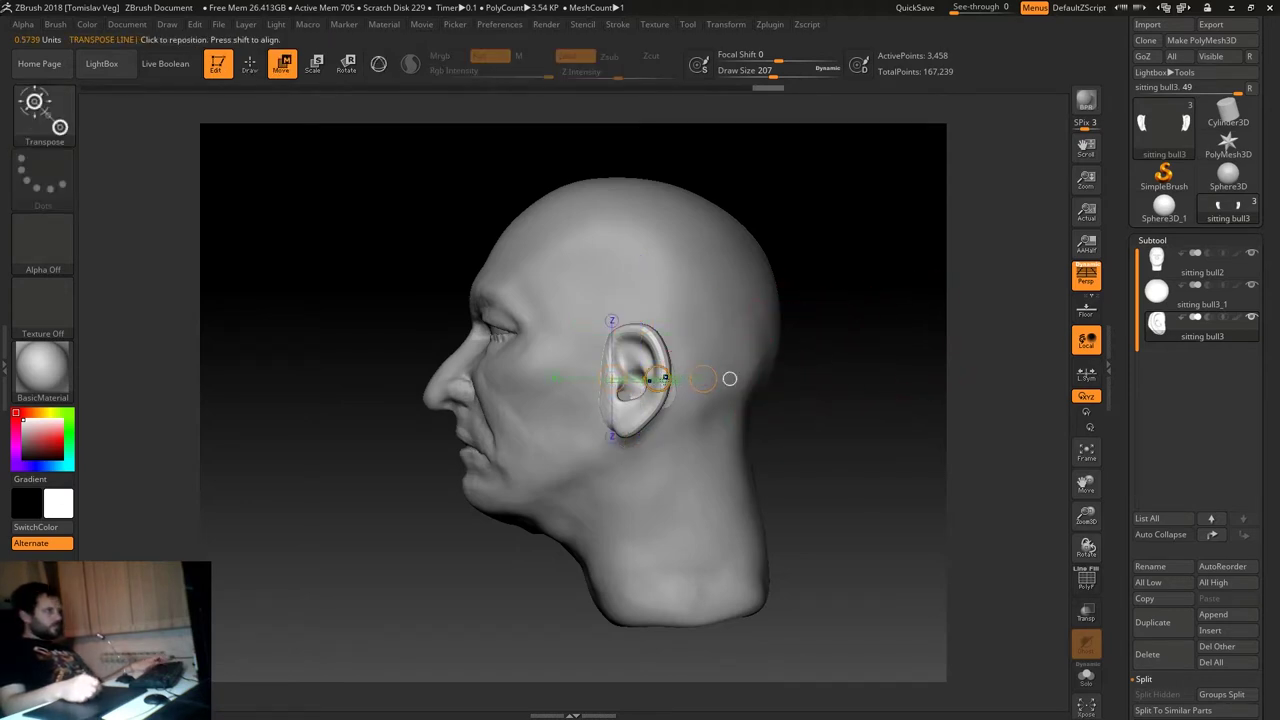
{"action": "key", "text": "q"}
{"action": "mouse_move", "coordinate": [818, 380]}
{"action": "left_mouse_down"}
{"action": "mouse_move", "coordinate": [800, 357]}
{"action": "mouse_move", "coordinate": [934, 363]}
{"action": "mouse_move", "coordinate": [871, 371]}
{"action": "left_mouse_up"}
{"action": "key", "text": "w"}
{"action": "left_click_drag", "start_coordinate": [371, 386], "coordinate": [458, 408]}
{"action": "key", "text": "q"}
{"action": "mouse_move", "coordinate": [880, 400]}
{"action": "left_mouse_down"}
{"action": "mouse_move", "coordinate": [617, 400]}
{"action": "mouse_move", "coordinate": [774, 391]}
{"action": "mouse_move", "coordinate": [737, 369]}
{"action": "mouse_move", "coordinate": [486, 371]}
{"action": "left_mouse_up"}
{"action": "key", "text": "s"}
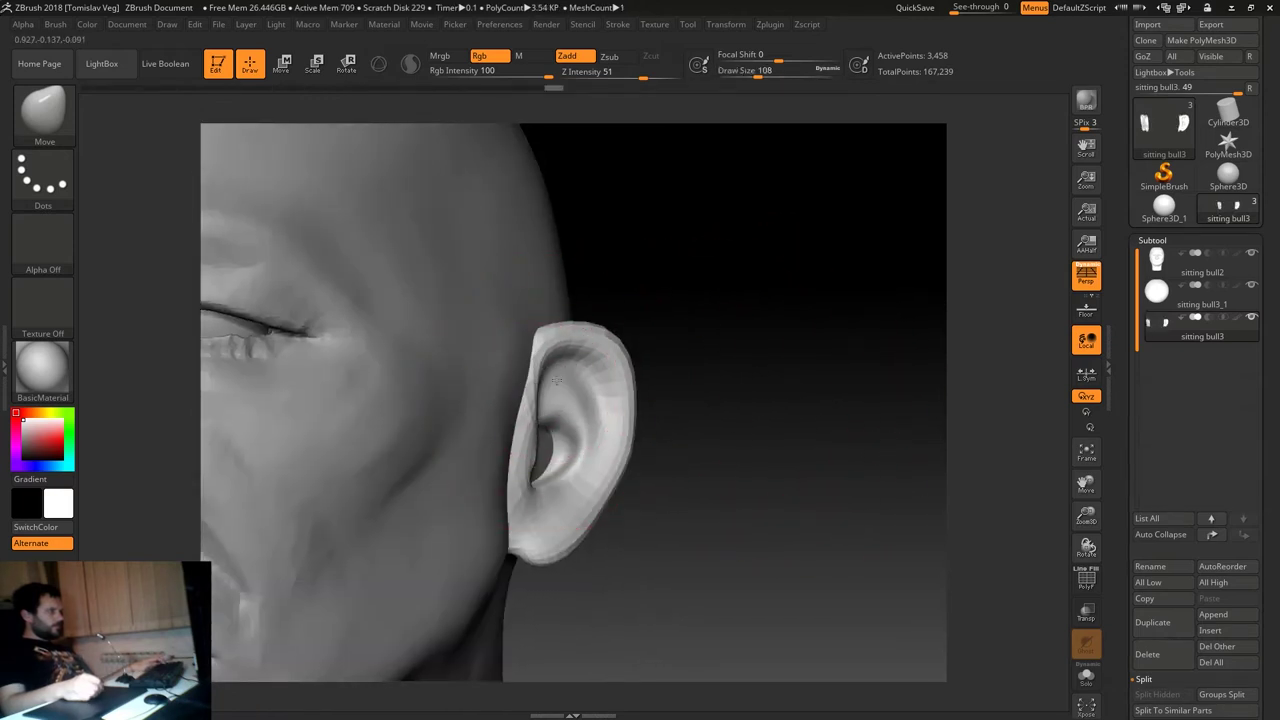
{"action": "mouse_move", "coordinate": [660, 394]}
{"action": "left_mouse_down"}
{"action": "mouse_move", "coordinate": [714, 406]}
{"action": "mouse_move", "coordinate": [752, 372]}
{"action": "mouse_move", "coordinate": [772, 375]}
{"action": "left_mouse_up"}
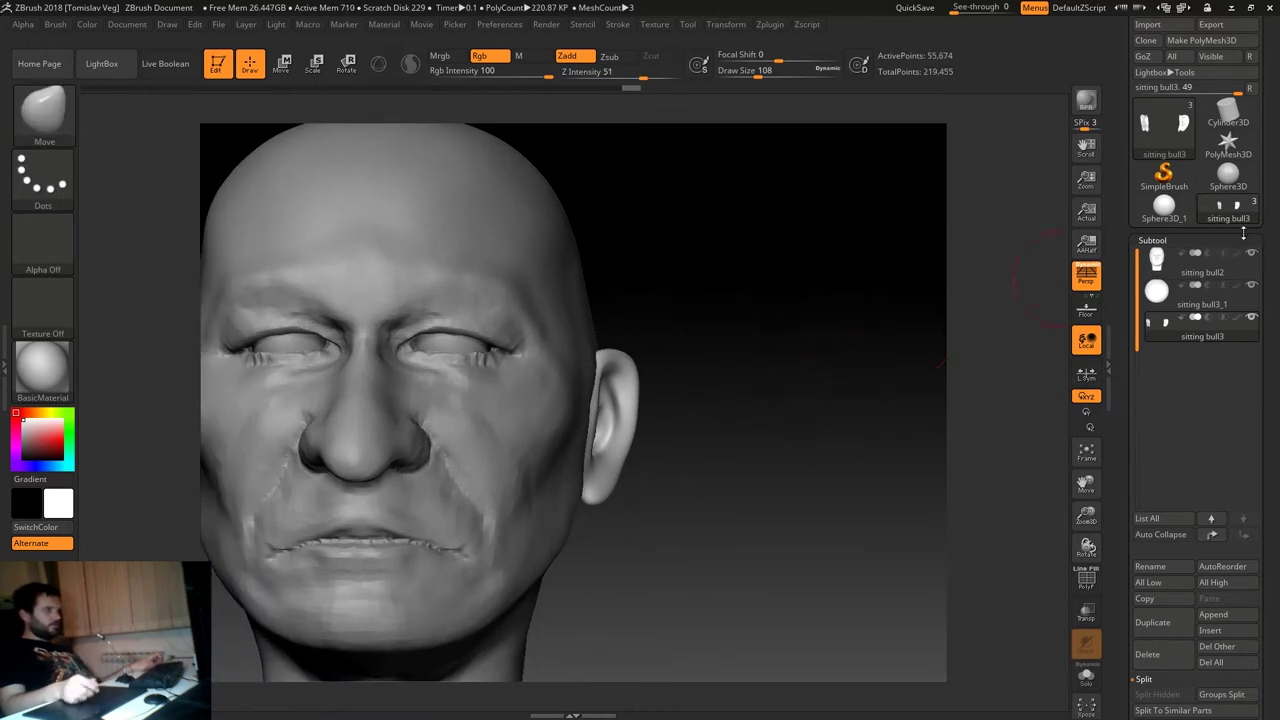
Reselect the sitting bull2 head subtool and frame it in the canvas.
{"action": "left_click", "coordinate": [1156, 259]}
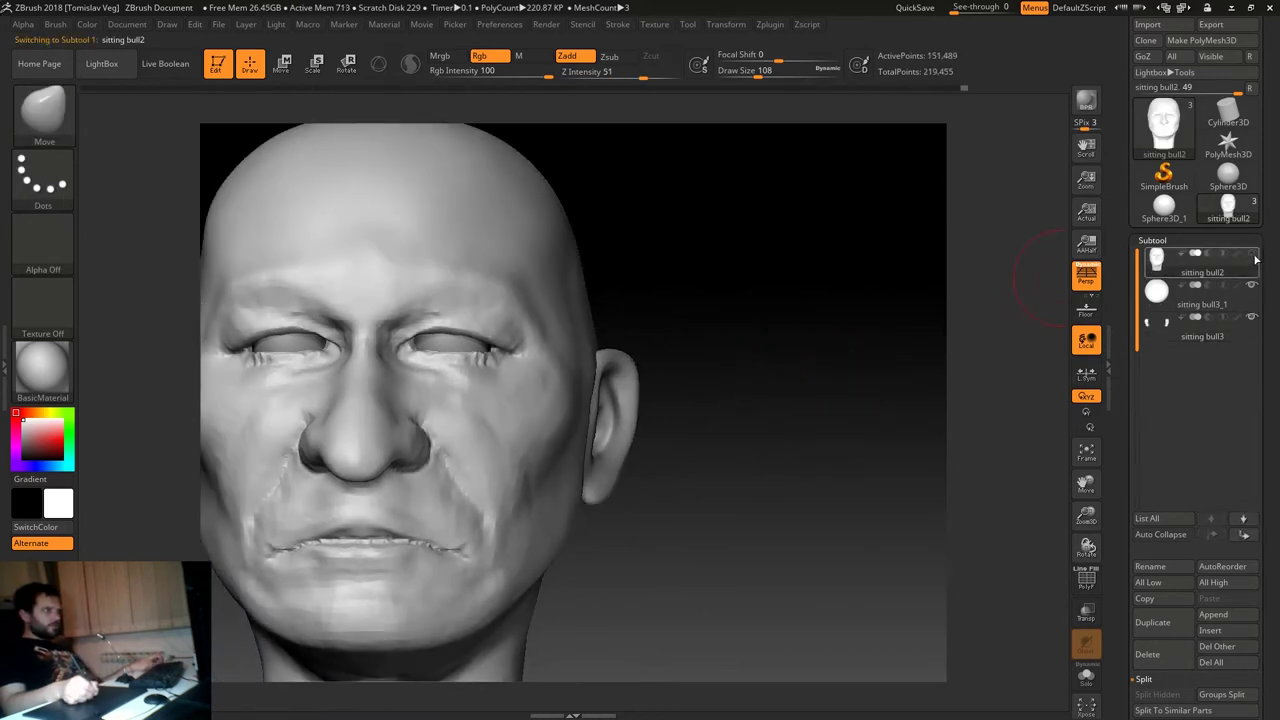
{"action": "left_click_drag", "start_coordinate": [766, 334], "coordinate": [846, 317], "text": "alt"}
{"action": "key", "text": "f"}
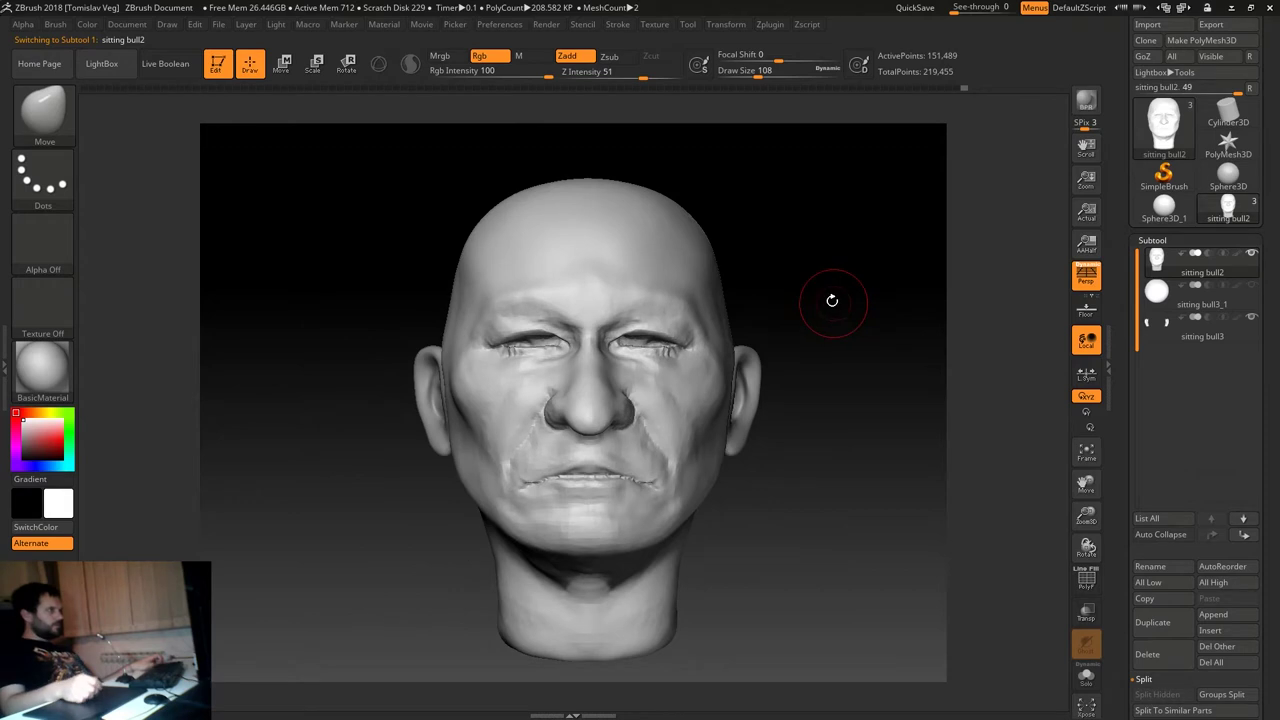
{"action": "left_click", "coordinate": [7, 345]}
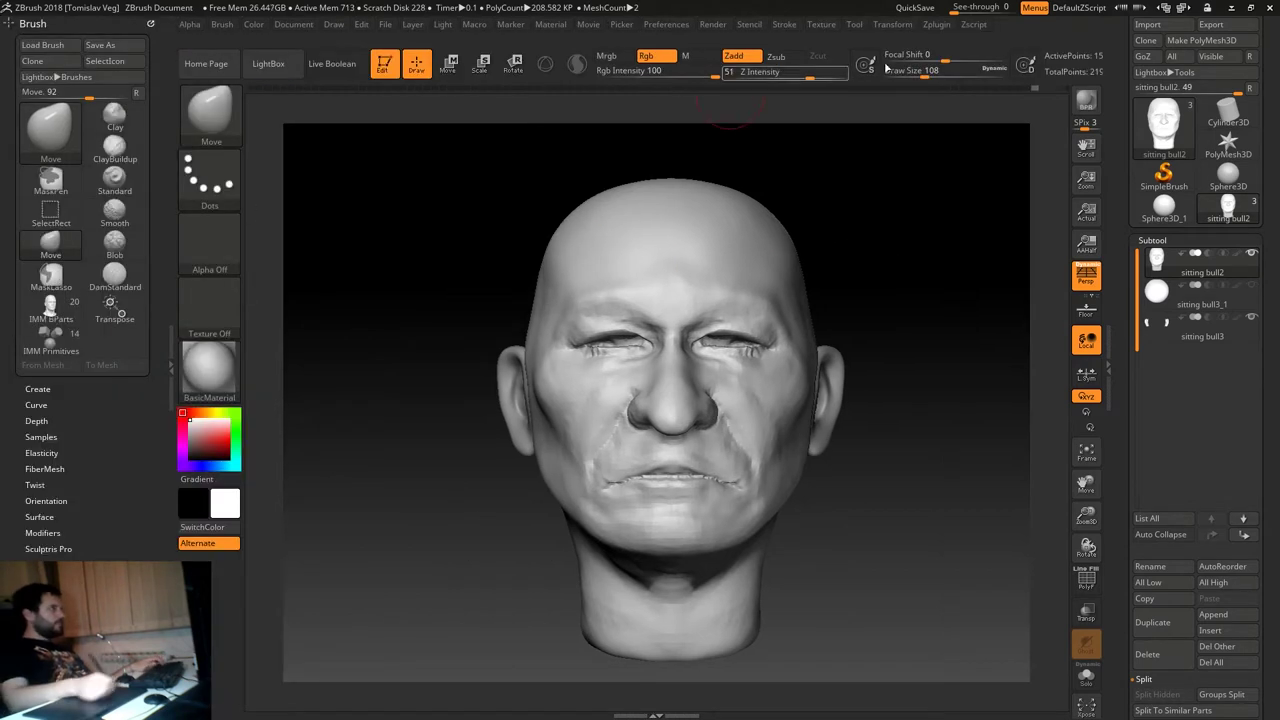
Dock the Zplugin palette in the left side tray.
{"action": "left_click", "coordinate": [932, 25]}
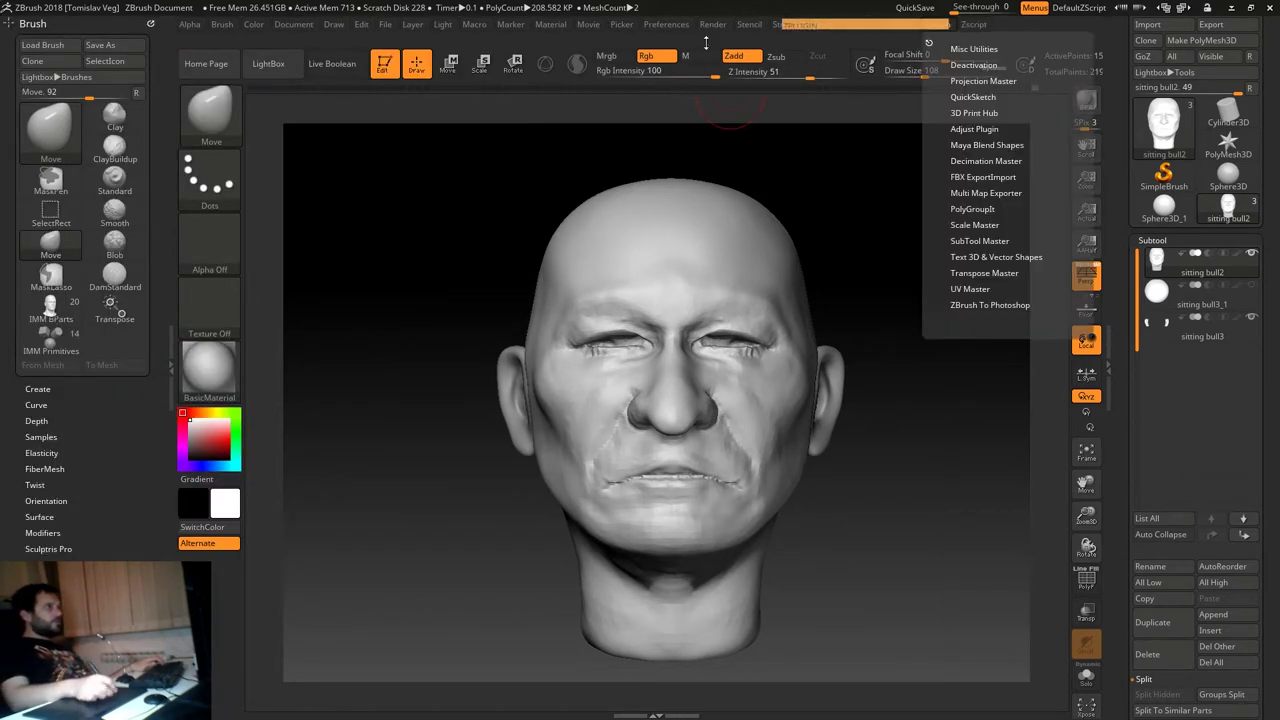
{"action": "left_click_drag", "start_coordinate": [929, 40], "coordinate": [15, 253]}
{"action": "left_click", "coordinate": [1229, 8]}
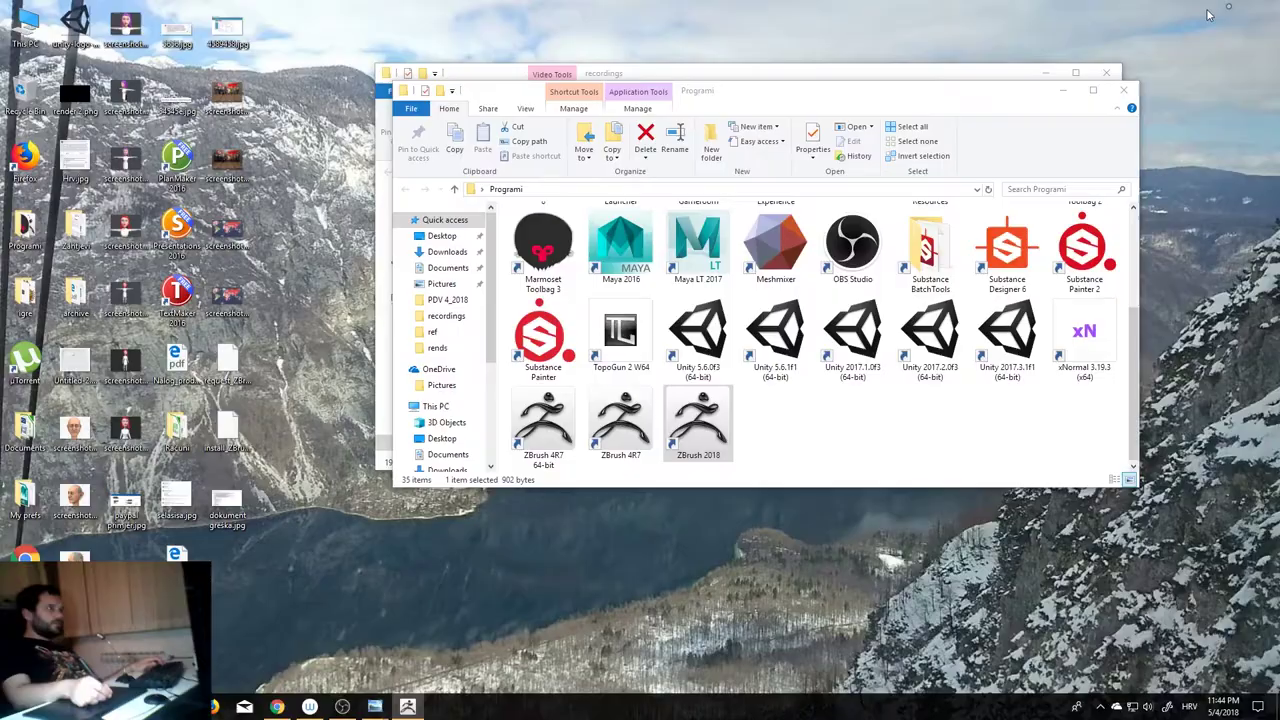
{"action": "left_click", "coordinate": [408, 707]}
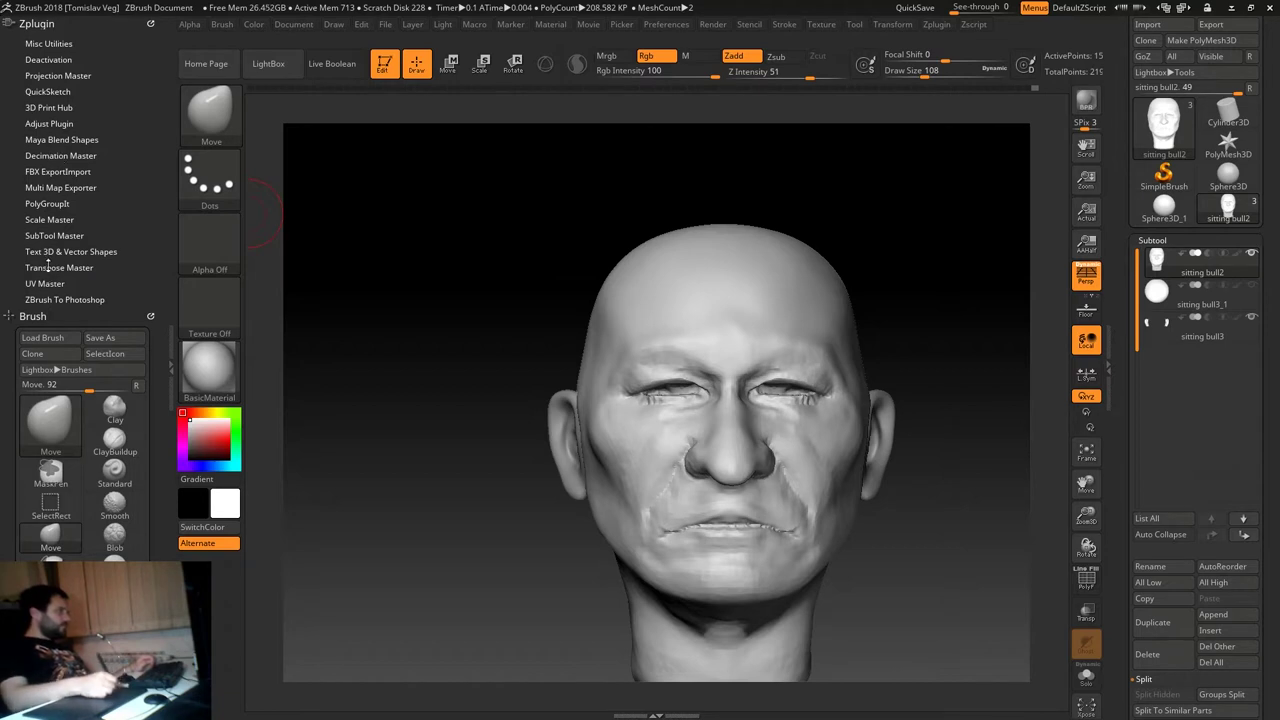
Merge the visible subtools with SubTool Master, deleting extras, and select Merged_sitting bull3.
{"action": "left_click", "coordinate": [39, 236]}
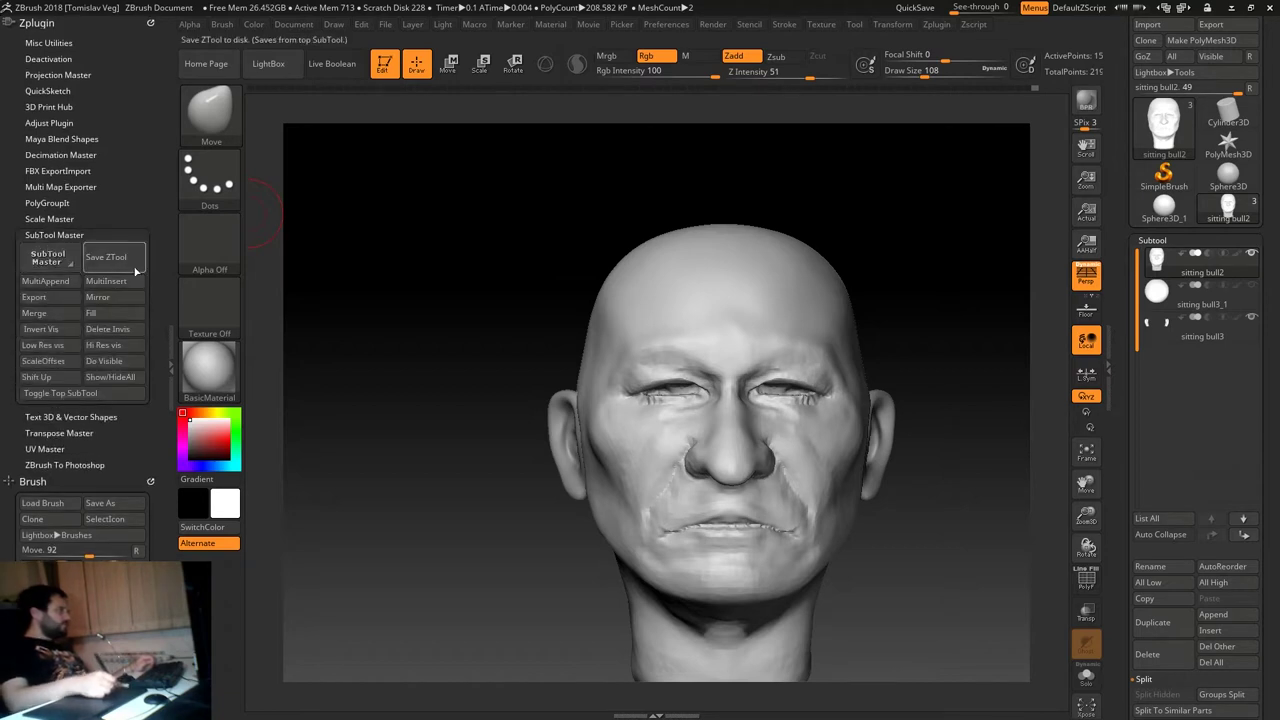
{"action": "left_click", "coordinate": [49, 316]}
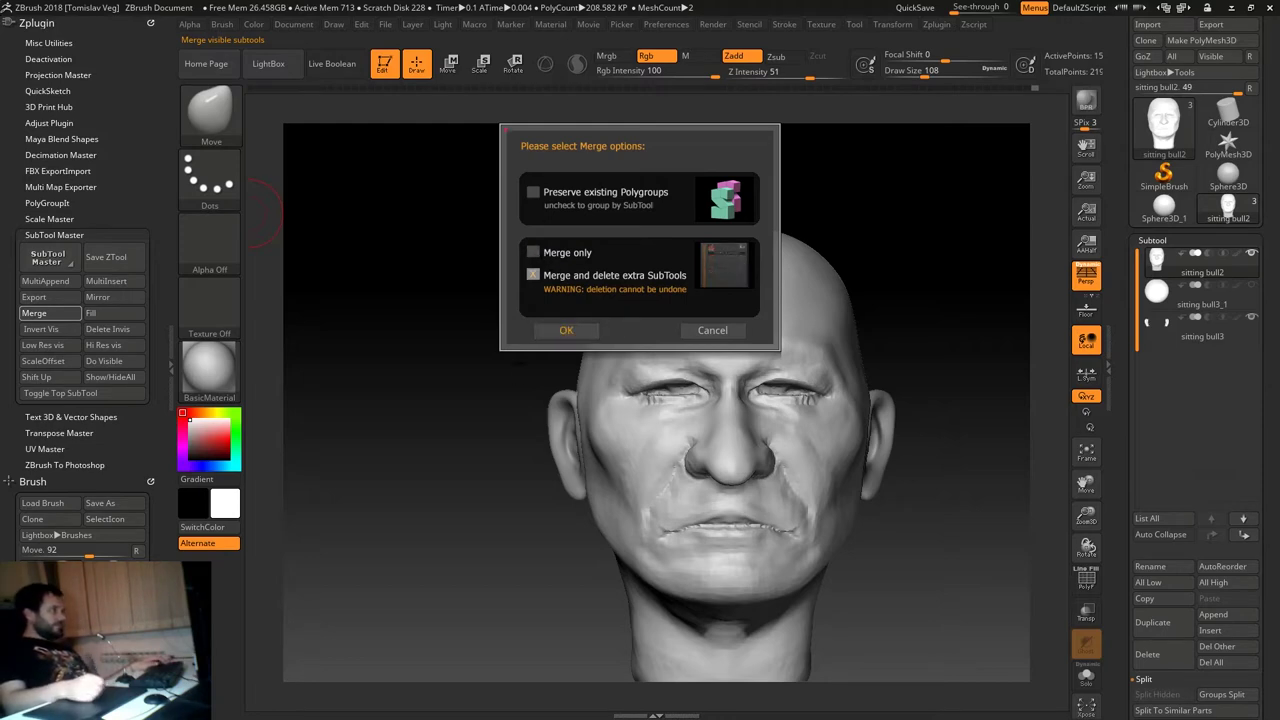
{"action": "left_click", "coordinate": [571, 329]}
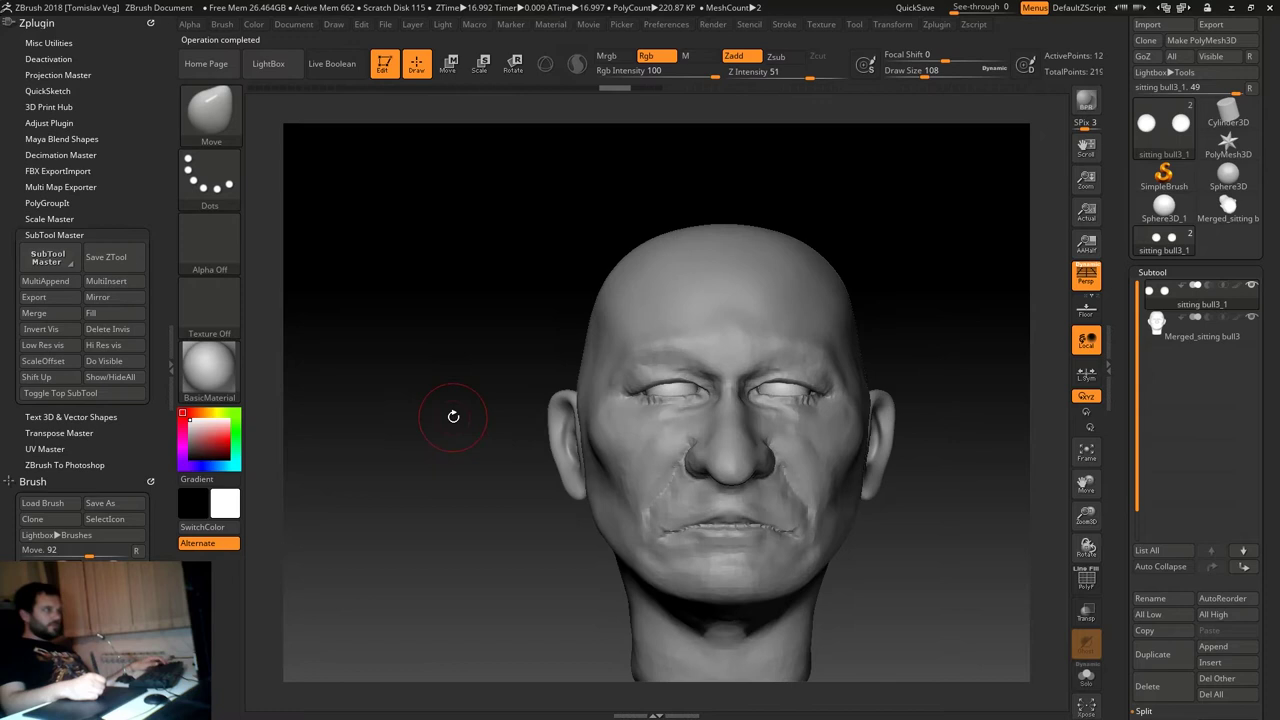
{"action": "left_click", "coordinate": [1167, 330]}
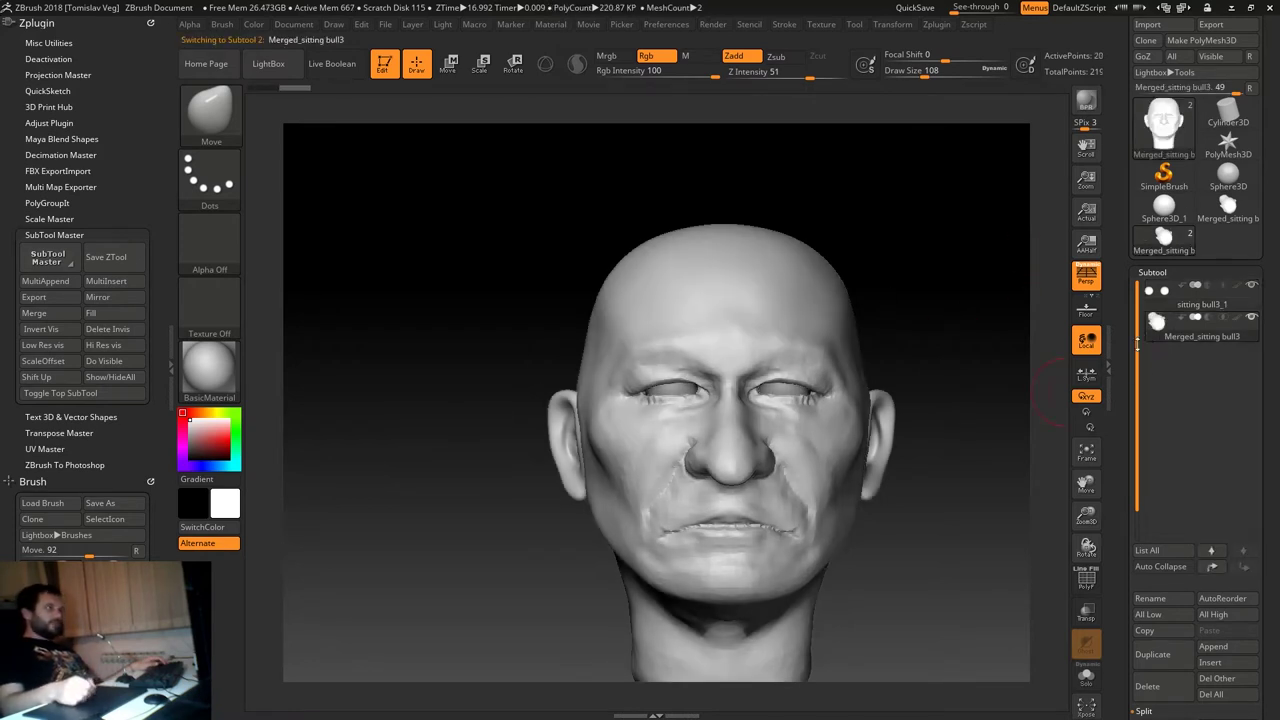
DynaMesh the merged head at Resolution 192 from Tool > Geometry, fusing the ears into it.
{"action": "key", "text": "f"}
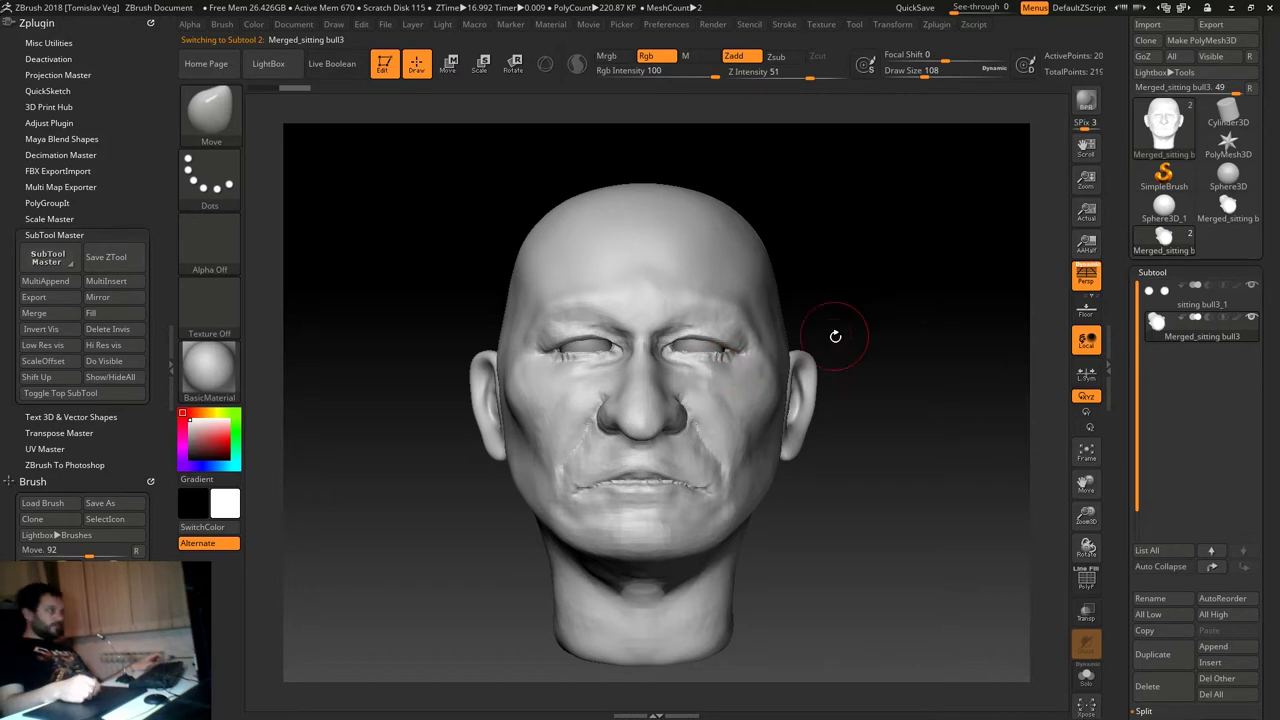
{"action": "left_click_drag", "start_coordinate": [835, 333], "coordinate": [810, 376]}
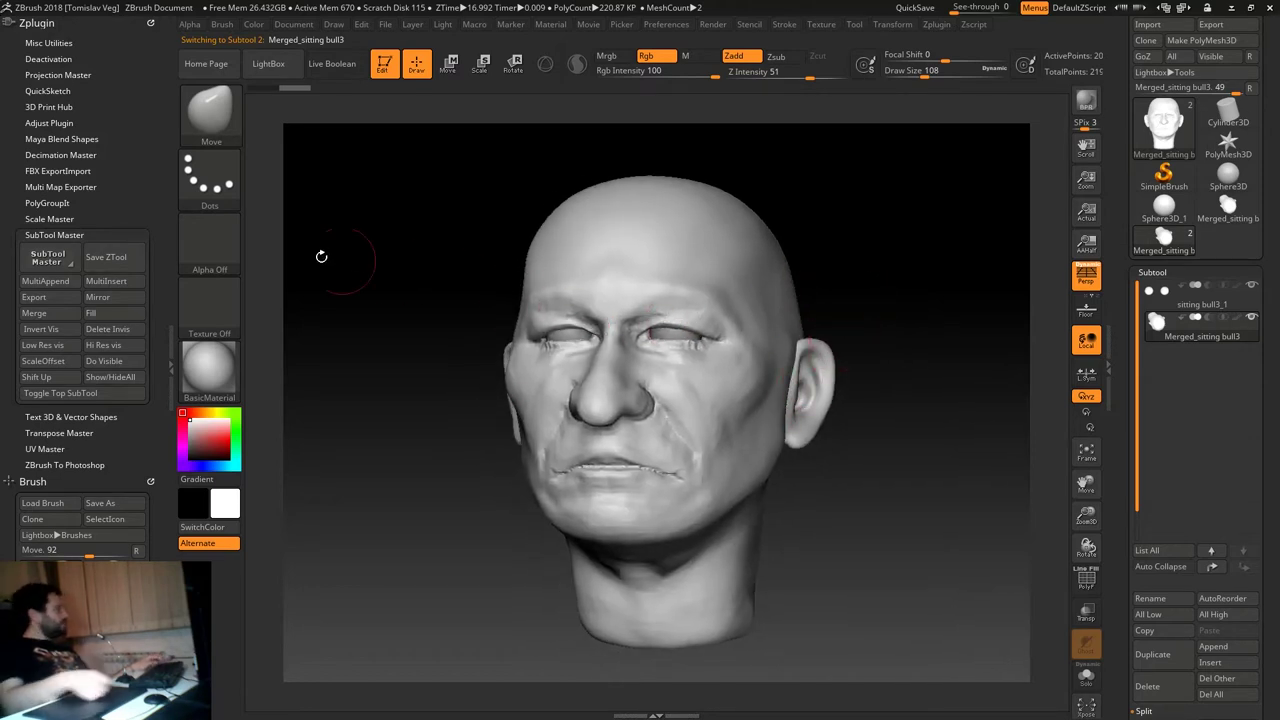
{"action": "left_click", "coordinate": [1143, 711]}
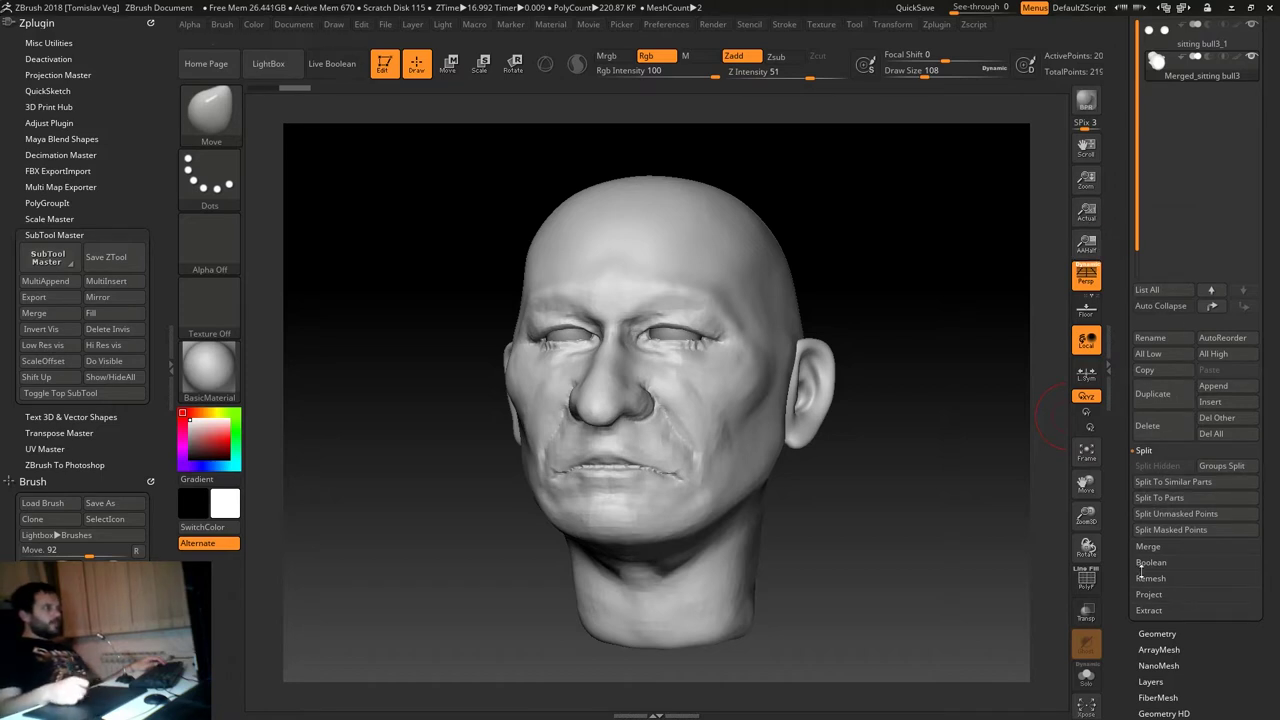
{"action": "left_click", "coordinate": [1148, 633]}
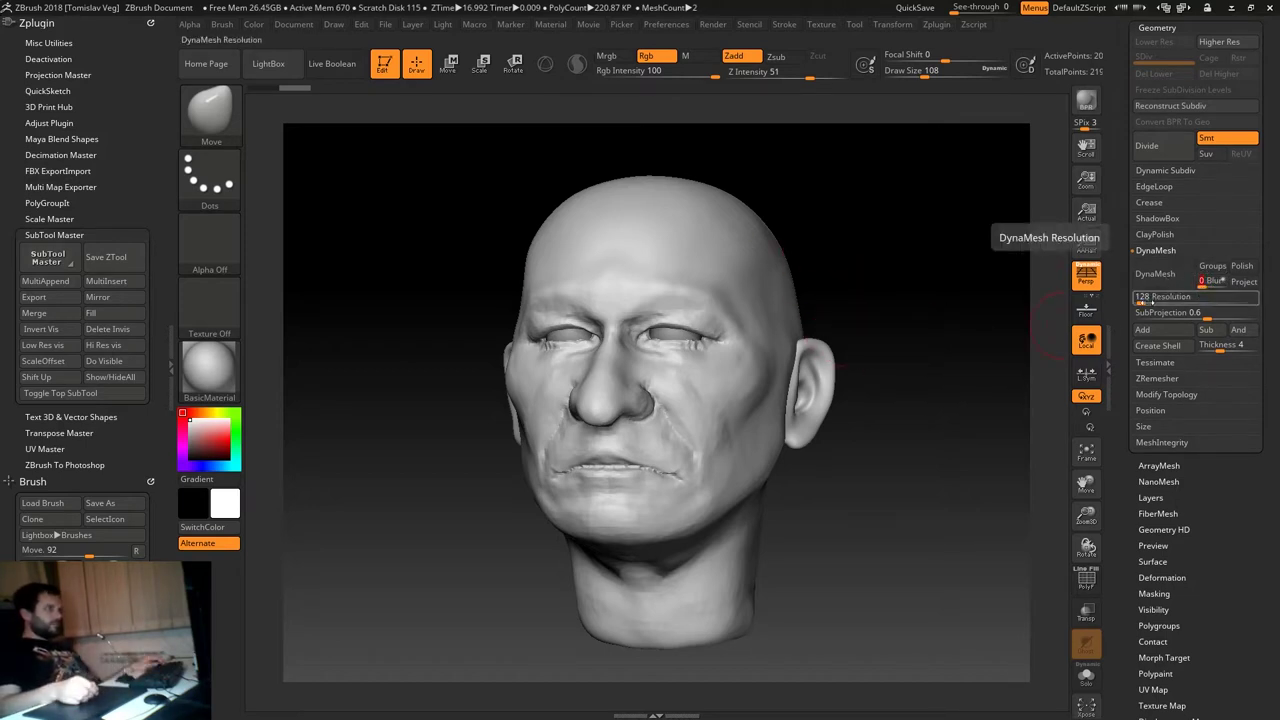
{"action": "left_click", "coordinate": [1163, 297]}
{"action": "type", "text": "240"}
{"action": "left_click", "coordinate": [1160, 273]}
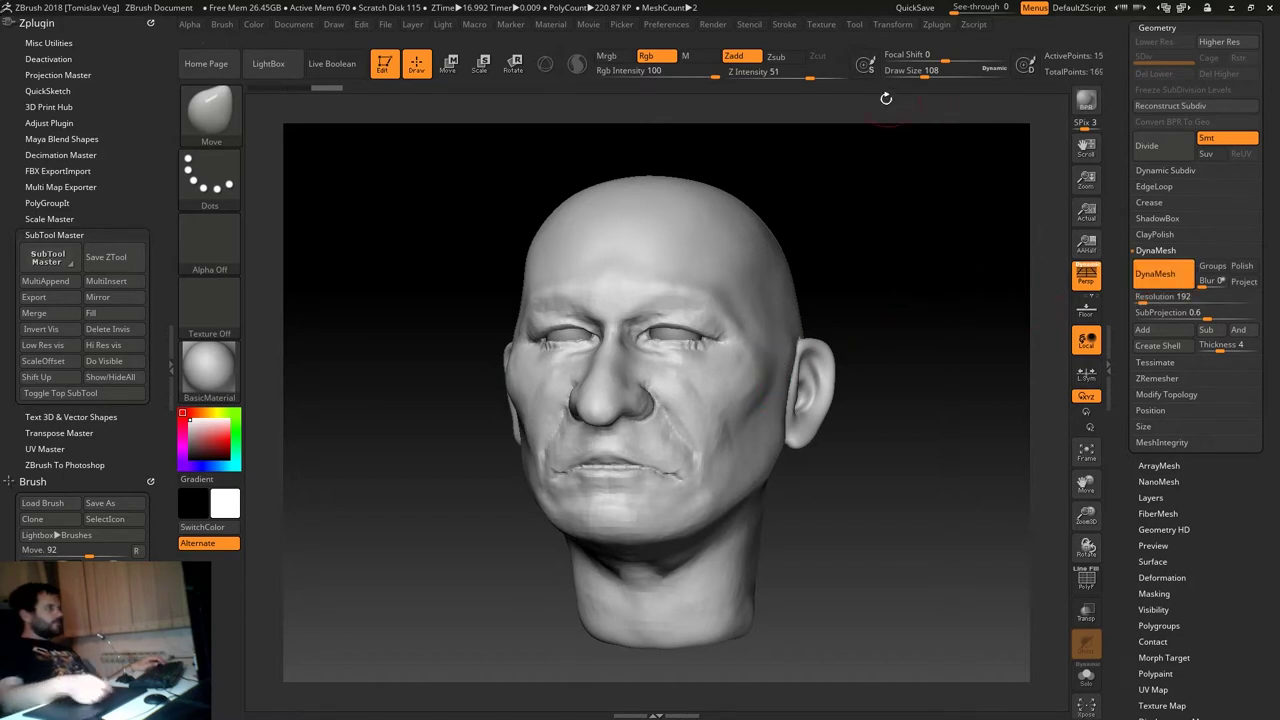
{"action": "left_click", "coordinate": [172, 348]}
{"action": "mouse_move", "coordinate": [850, 272]}
{"action": "left_mouse_down"}
{"action": "mouse_move", "coordinate": [817, 310]}
{"action": "mouse_move", "coordinate": [770, 281]}
{"action": "mouse_move", "coordinate": [874, 357]}
{"action": "left_mouse_up"}
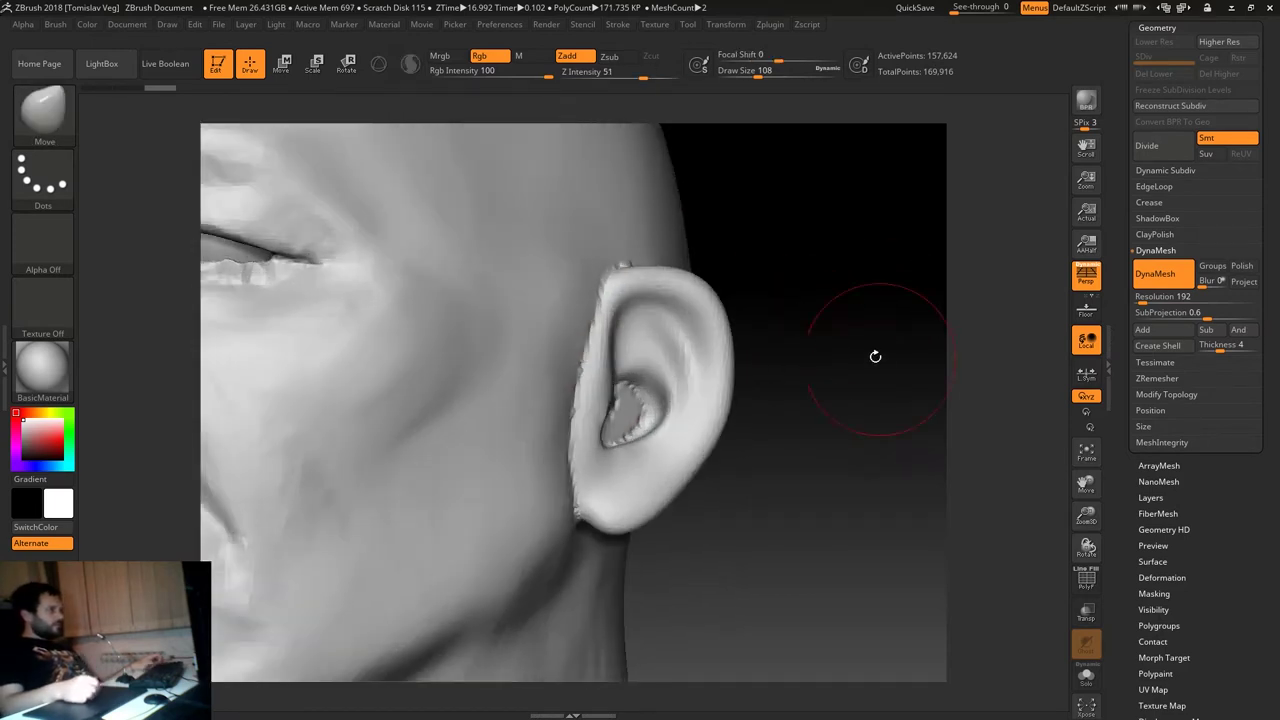
Build up the upper ear rim with the ClayBuildup brush.
{"action": "left_click_drag", "start_coordinate": [831, 311], "coordinate": [571, 294], "text": "alt"}
{"action": "key", "text": "bracketleft"}
{"action": "key", "text": "bracketleft"}
{"action": "key", "text": "bracketleft"}
{"action": "key", "text": "shift"}
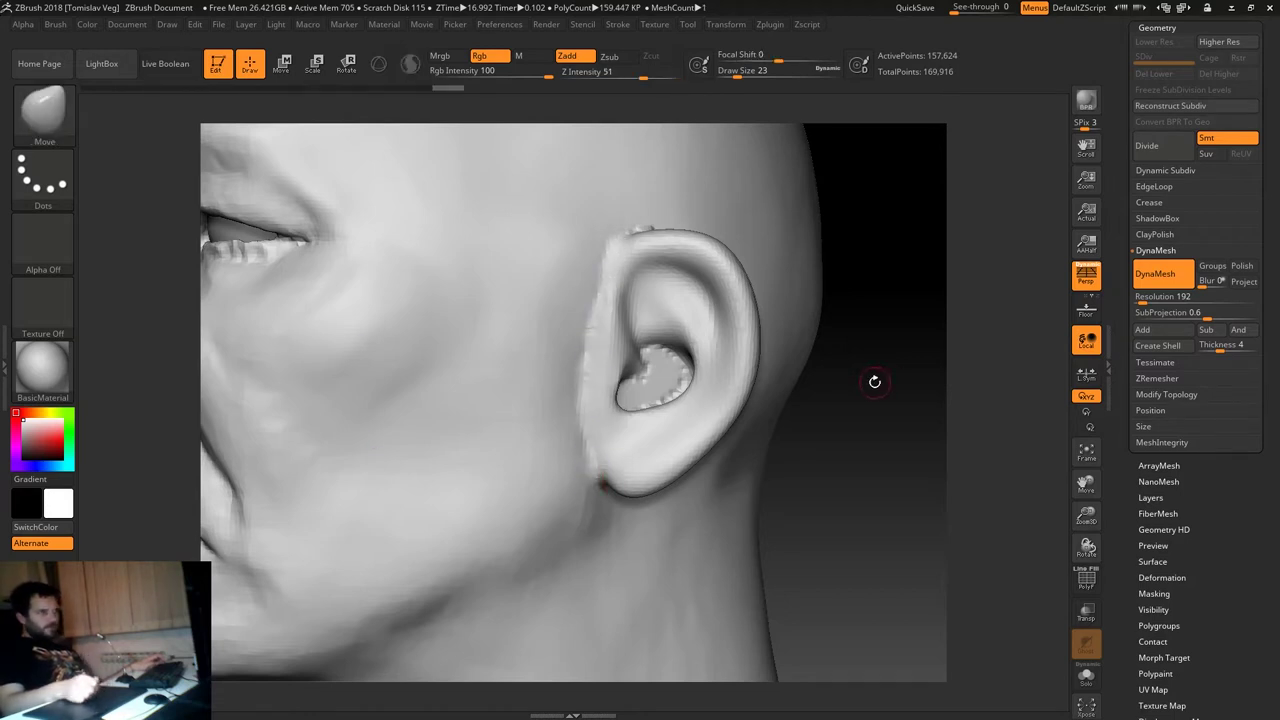
{"action": "key", "text": "b"}
{"action": "key", "text": "c"}
{"action": "key", "text": "b"}
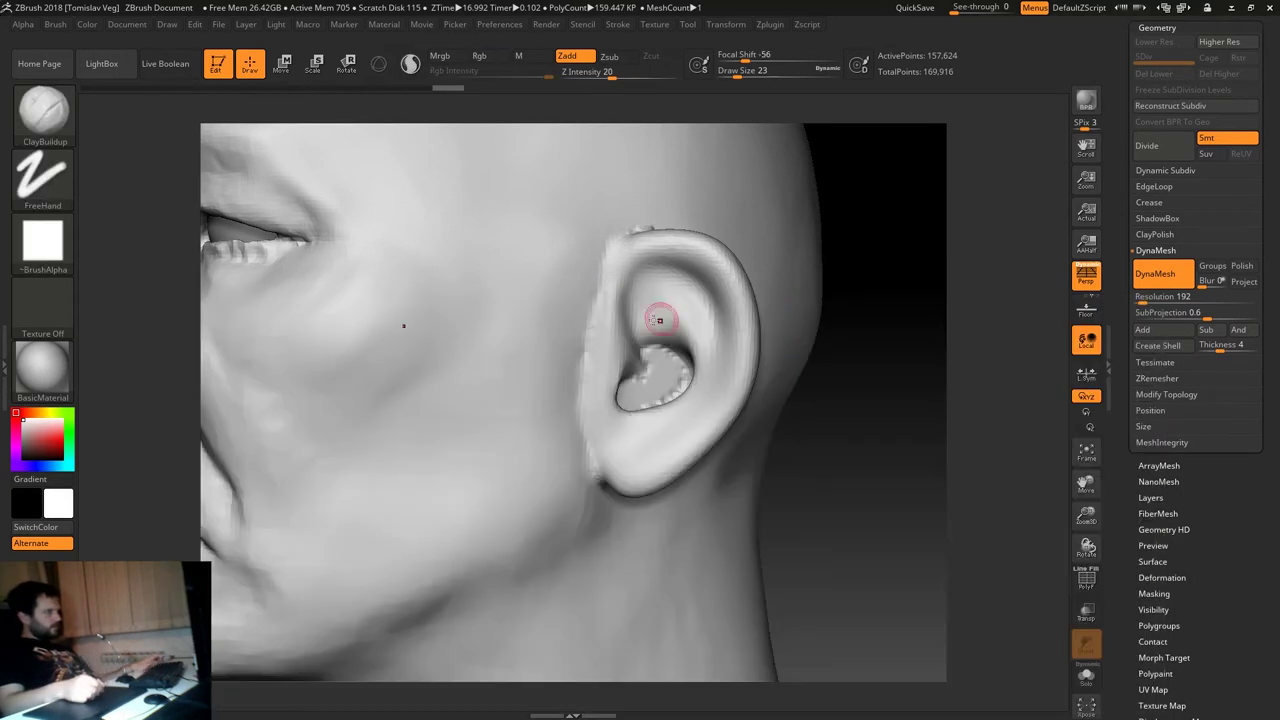
{"action": "left_click_drag", "start_coordinate": [674, 286], "coordinate": [695, 268]}
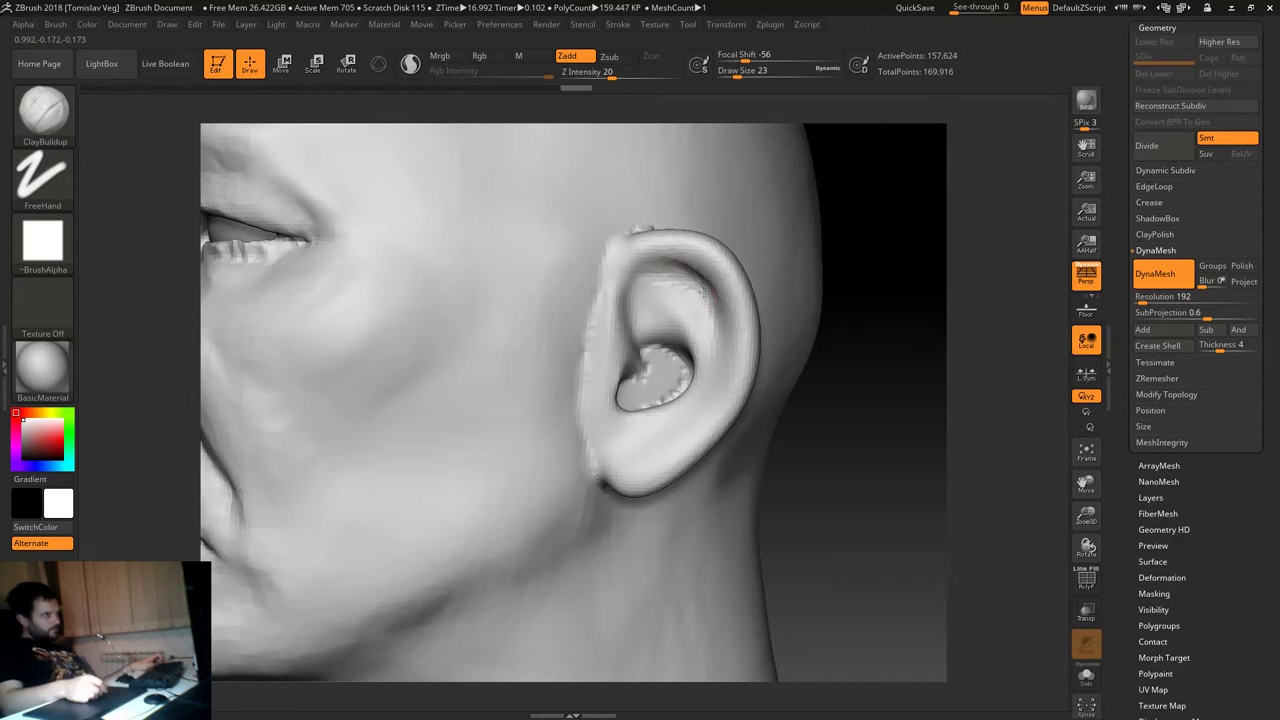
{"action": "left_click_drag", "start_coordinate": [731, 354], "coordinate": [727, 353]}
{"action": "mouse_move", "coordinate": [889, 317]}
{"action": "left_mouse_down"}
{"action": "mouse_move", "coordinate": [877, 297]}
{"action": "mouse_move", "coordinate": [652, 272]}
{"action": "mouse_move", "coordinate": [672, 296]}
{"action": "left_mouse_up"}
{"action": "key", "text": "s"}
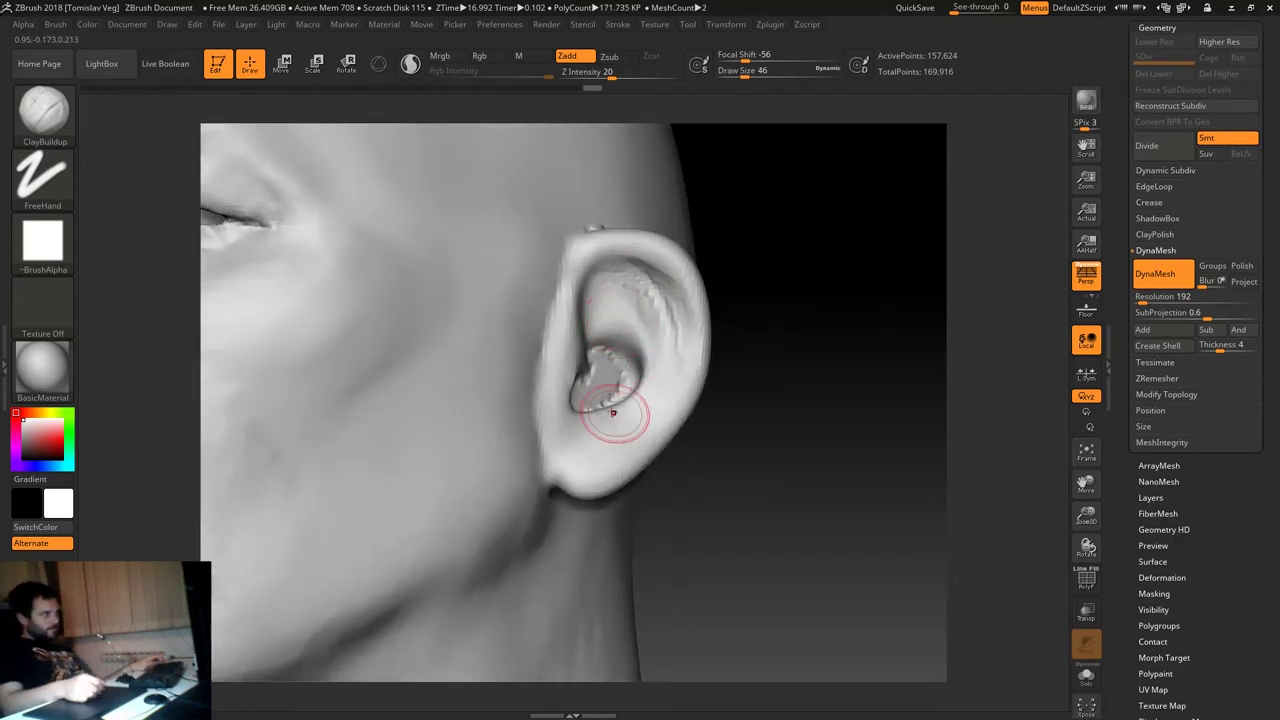
{"action": "key", "text": "ctrl+z"}
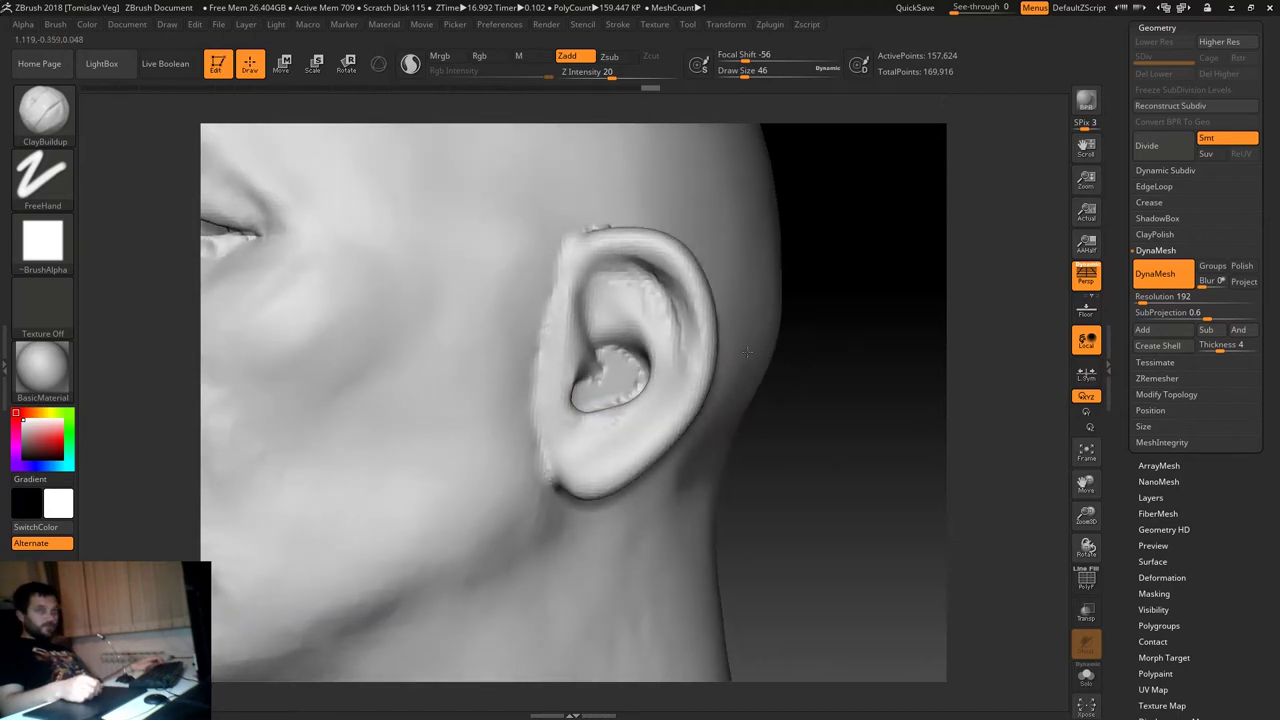
Reshape the inner ear bowl and earlobe with the Move brush at sizes 31 to 74.
{"action": "key", "text": "b"}
{"action": "key", "text": "m"}
{"action": "key", "text": "v"}
{"action": "key", "text": "s"}
{"action": "mouse_move", "coordinate": [608, 366]}
{"action": "left_mouse_down"}
{"action": "mouse_move", "coordinate": [572, 388]}
{"action": "mouse_move", "coordinate": [585, 395]}
{"action": "left_mouse_up"}
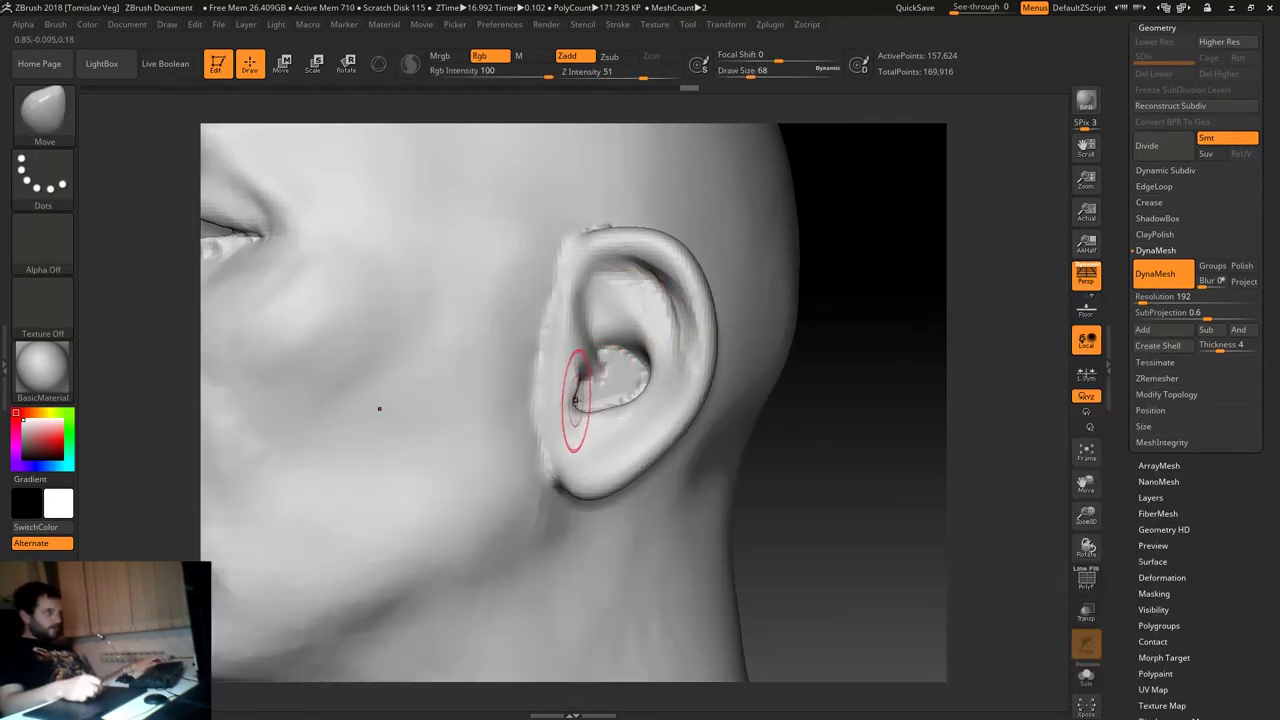
{"action": "left_click_drag", "start_coordinate": [860, 370], "coordinate": [777, 366]}
{"action": "key", "text": "s"}
{"action": "mouse_move", "coordinate": [578, 386]}
{"action": "left_mouse_down"}
{"action": "mouse_move", "coordinate": [555, 388]}
{"action": "mouse_move", "coordinate": [588, 351]}
{"action": "left_mouse_up"}
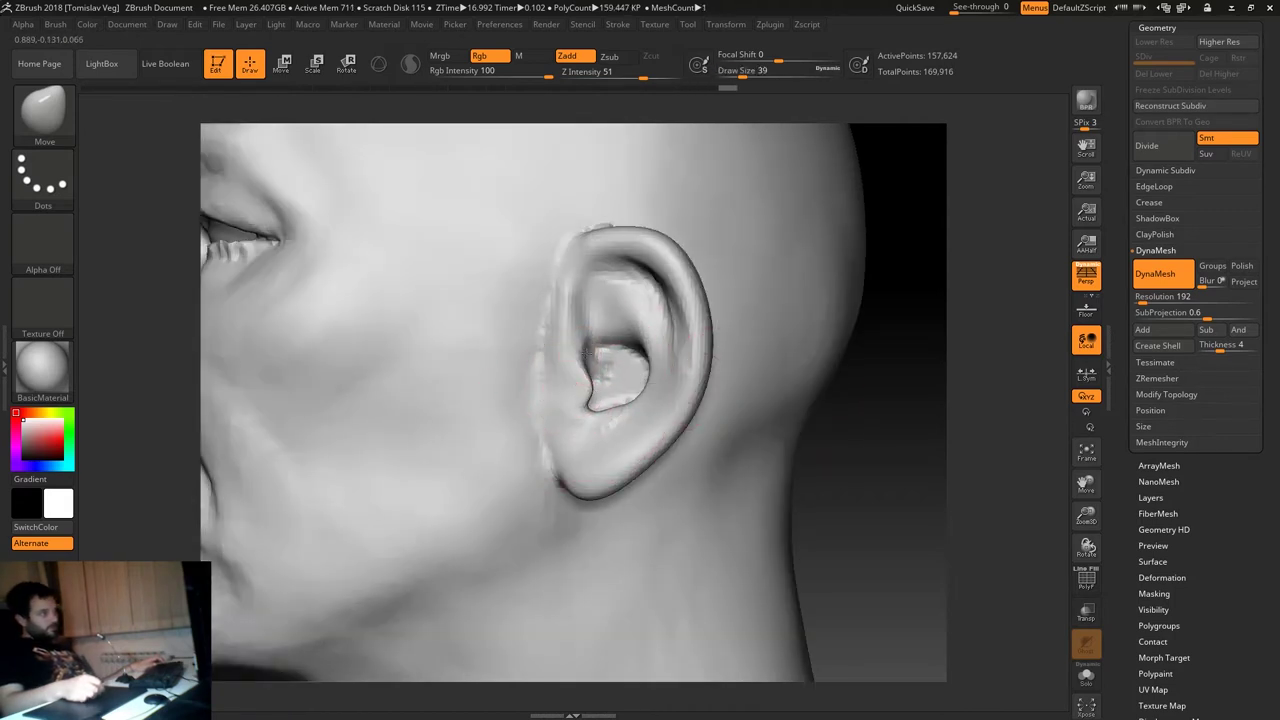
{"action": "right_click_drag", "start_coordinate": [600, 330], "coordinate": [580, 340]}
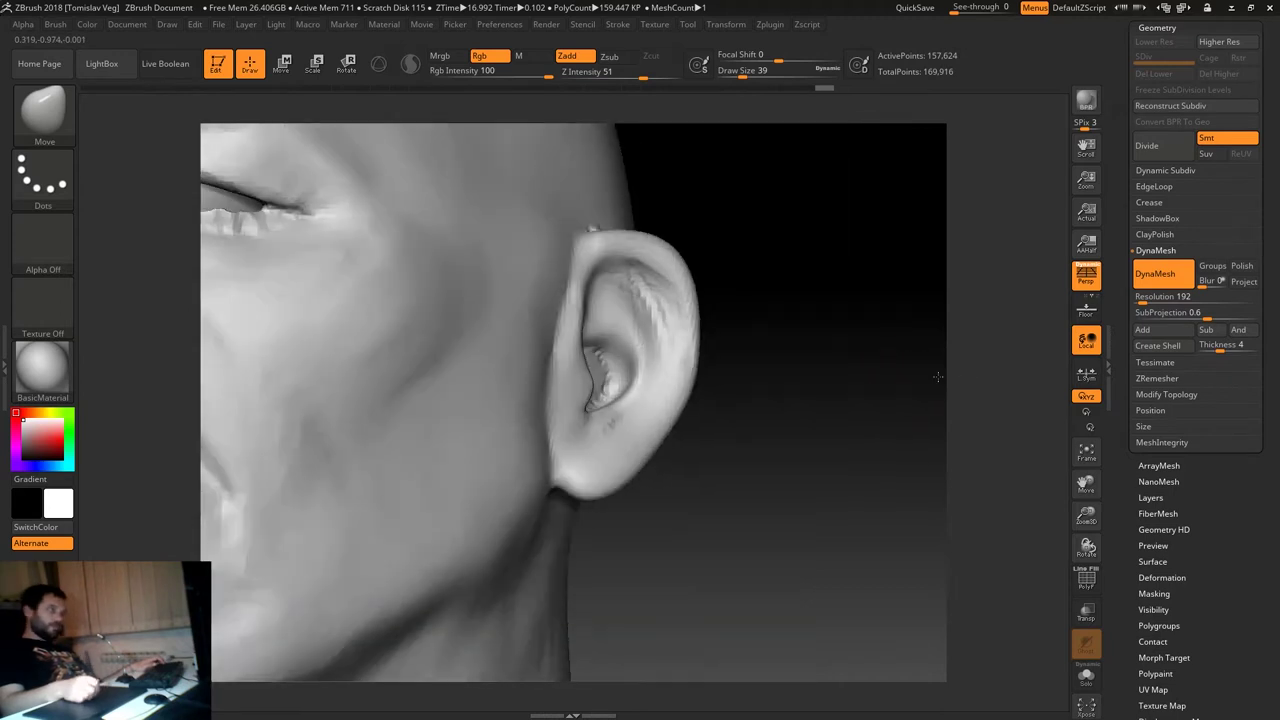
{"action": "left_click_drag", "start_coordinate": [576, 331], "coordinate": [580, 309]}
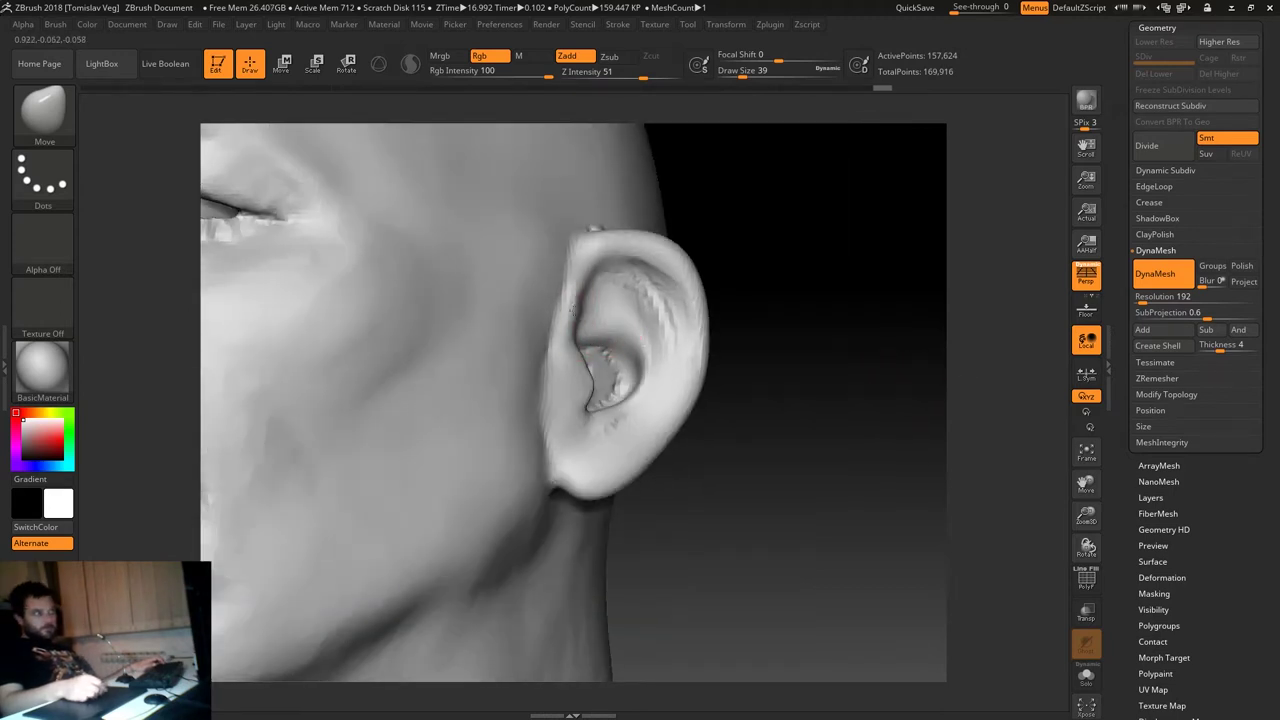
{"action": "left_click_drag", "start_coordinate": [803, 317], "coordinate": [537, 487]}
{"action": "key", "text": "]"}
{"action": "key", "text": "]"}
{"action": "left_click_drag", "start_coordinate": [540, 486], "coordinate": [519, 493]}
Undo the last earlobe stroke and set the brush size to 51.
{"action": "key", "text": "b"}
{"action": "key", "text": "c"}
Smooth the upper inner ear with the Standard brush, then switch back to ClayBuildup.
{"action": "key", "text": "b"}
{"action": "key", "text": "s"}
{"action": "key", "text": "ctrl+z"}
{"action": "key", "text": "s"}
{"action": "left_click_drag", "start_coordinate": [543, 451], "coordinate": [540, 473]}
{"action": "key", "text": "b"}
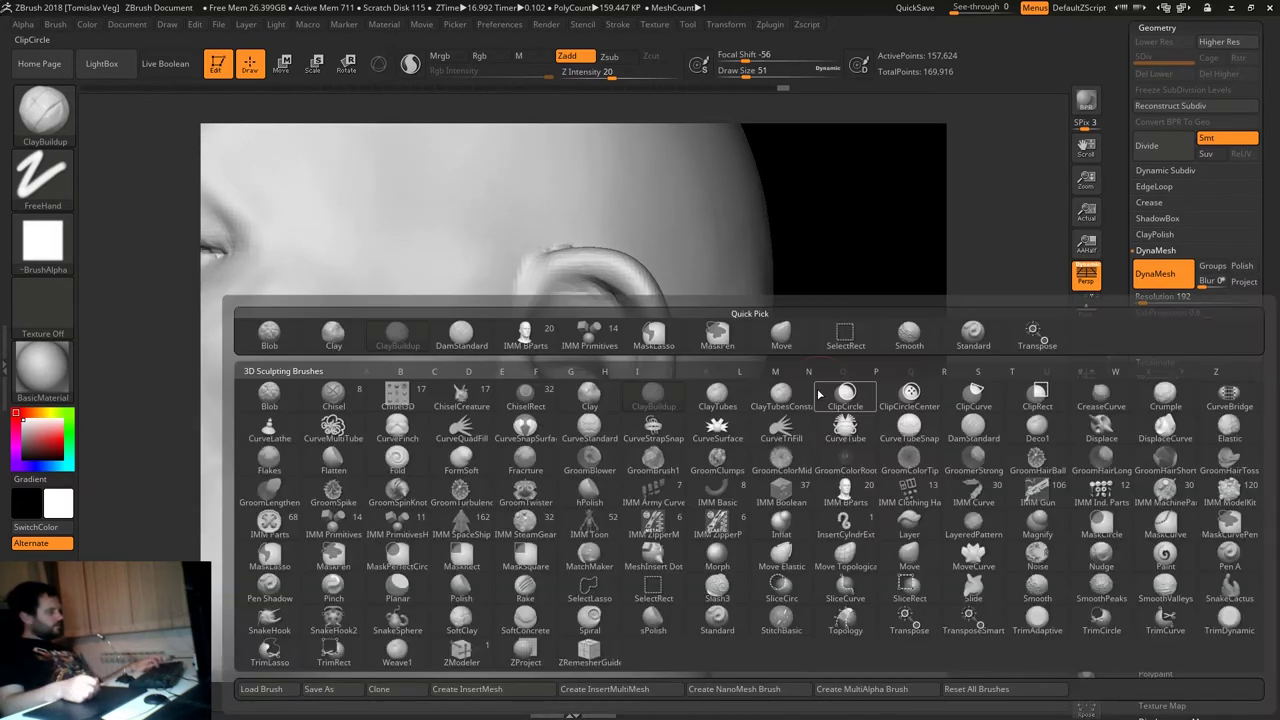
{"action": "key", "text": "s"}
{"action": "key", "text": "t"}
{"action": "left_click_drag", "start_coordinate": [899, 381], "coordinate": [855, 372]}
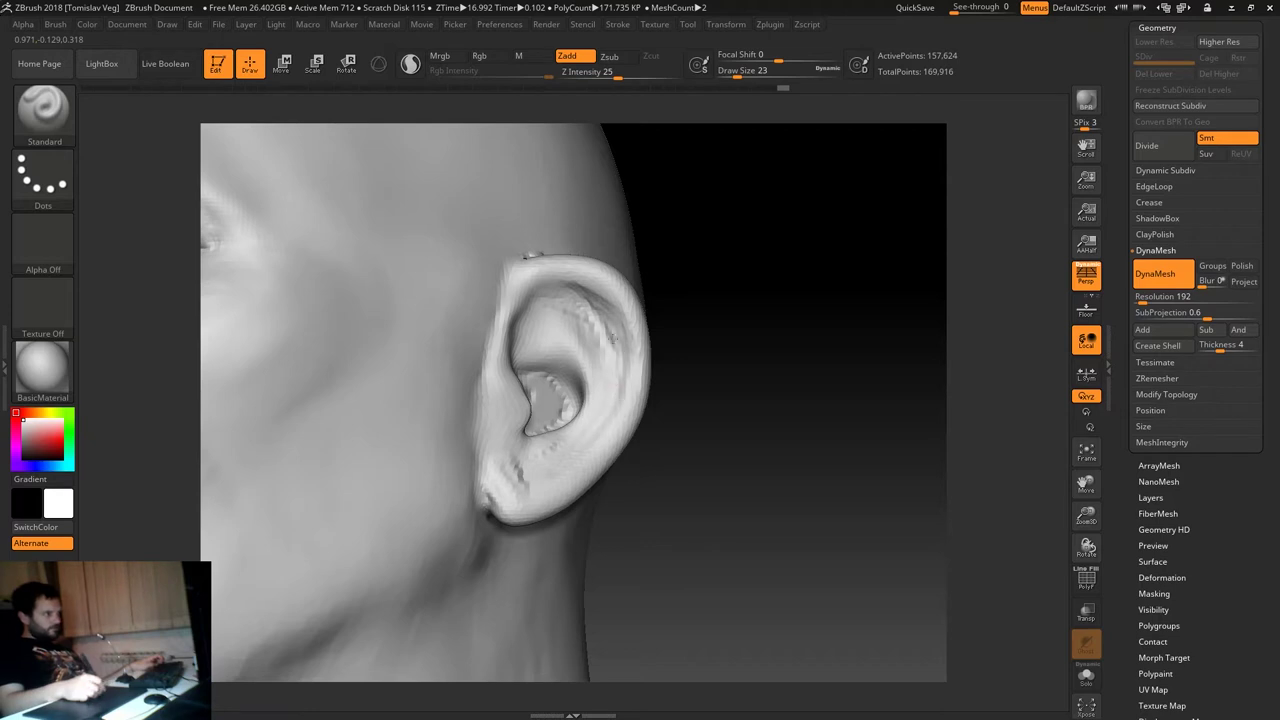
{"action": "right_click_drag", "start_coordinate": [551, 298], "coordinate": [665, 331]}
{"action": "left_click_drag", "start_coordinate": [559, 314], "coordinate": [605, 331], "text": "shift"}
{"action": "mouse_move", "coordinate": [521, 454]}
{"action": "right_mouse_down"}
{"action": "mouse_move", "coordinate": [497, 356]}
{"action": "mouse_move", "coordinate": [808, 337]}
{"action": "mouse_move", "coordinate": [559, 367]}
{"action": "mouse_move", "coordinate": [510, 430]}
{"action": "right_mouse_up"}
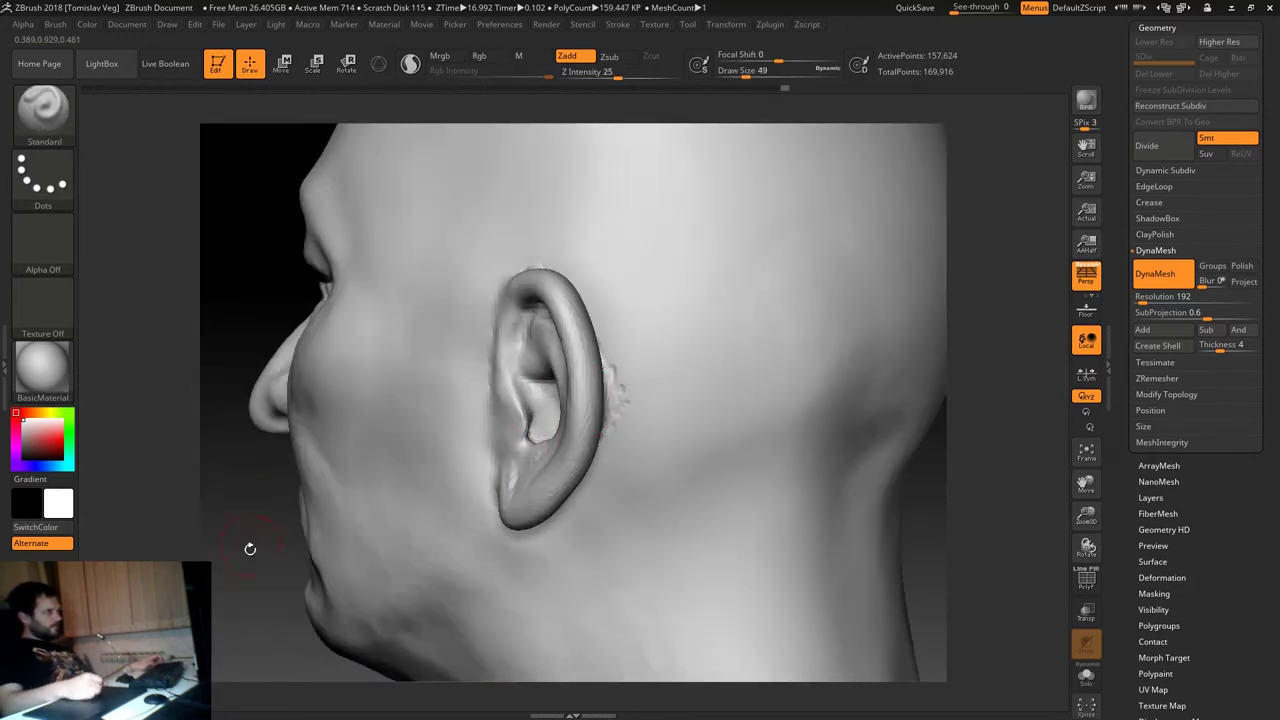
{"action": "key", "text": "b"}
{"action": "key", "text": "c"}
{"action": "key", "text": "b"}
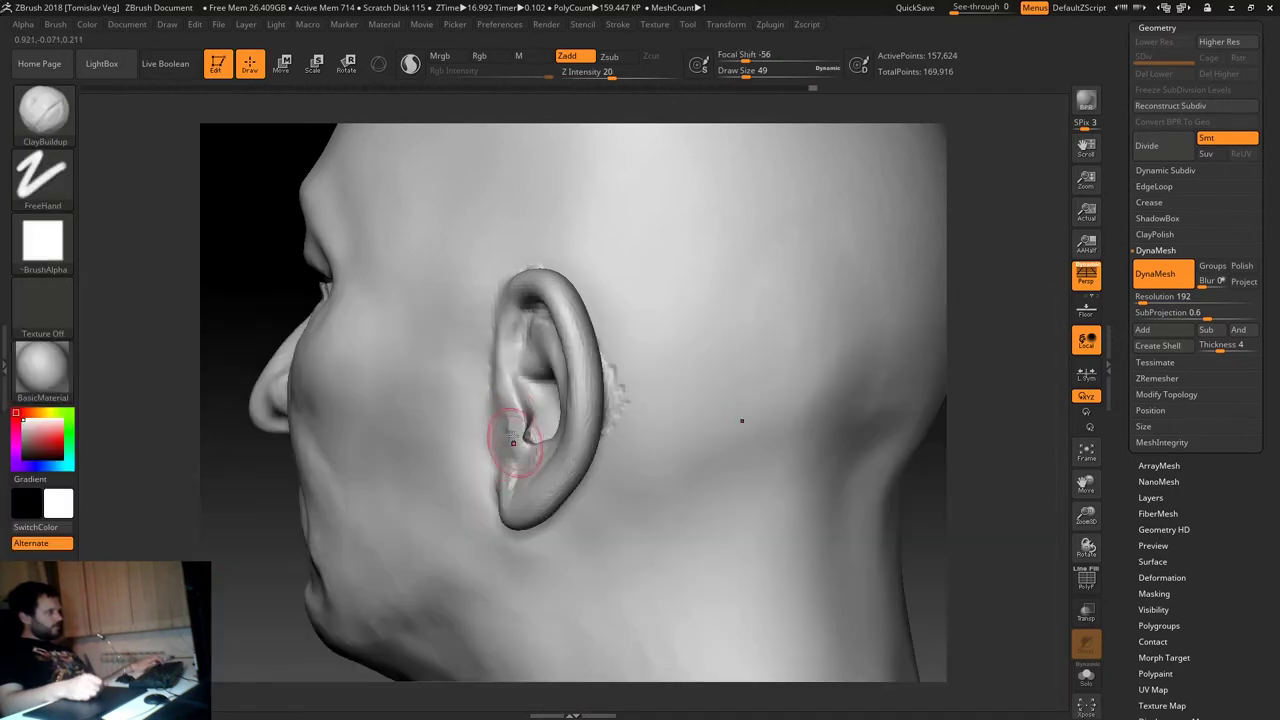
{"action": "left_click", "coordinate": [4, 347]}
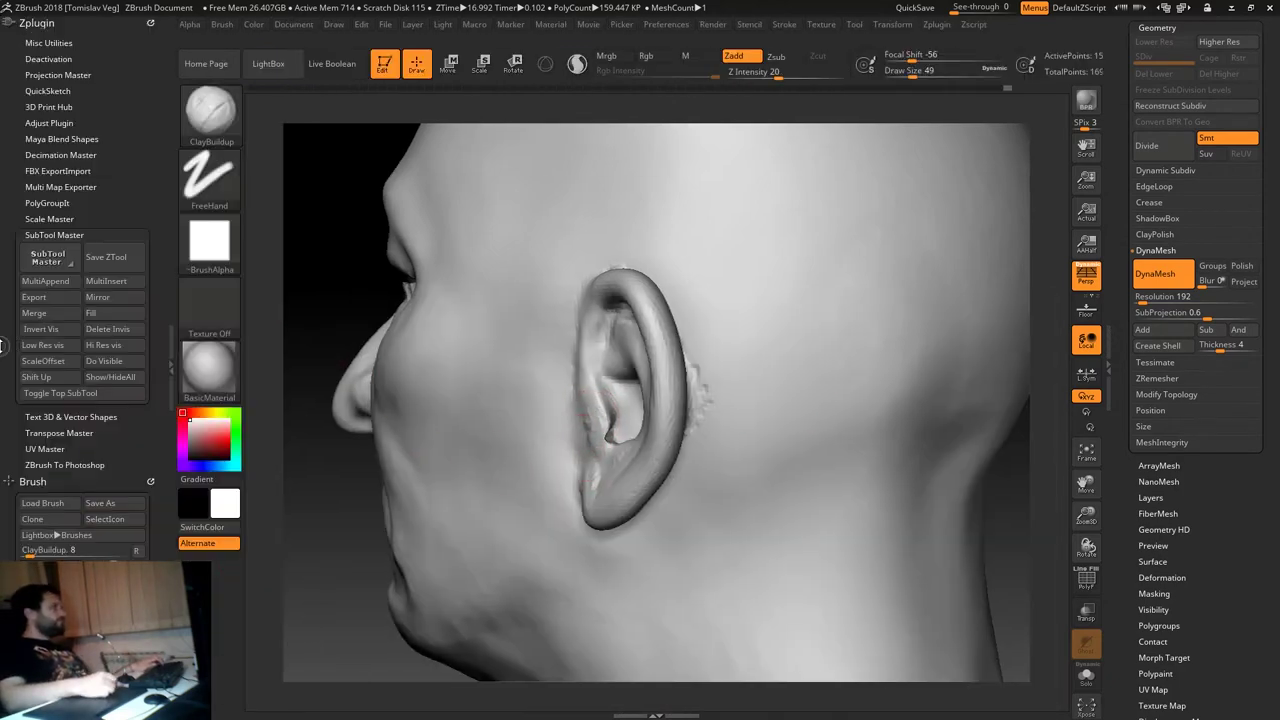
Turn on BackfaceMask under Brush > Auto Masking and inspect the back of the ear.
{"action": "scroll", "coordinate": [3, 430], "scroll_direction": "down", "scroll_amount": 5}
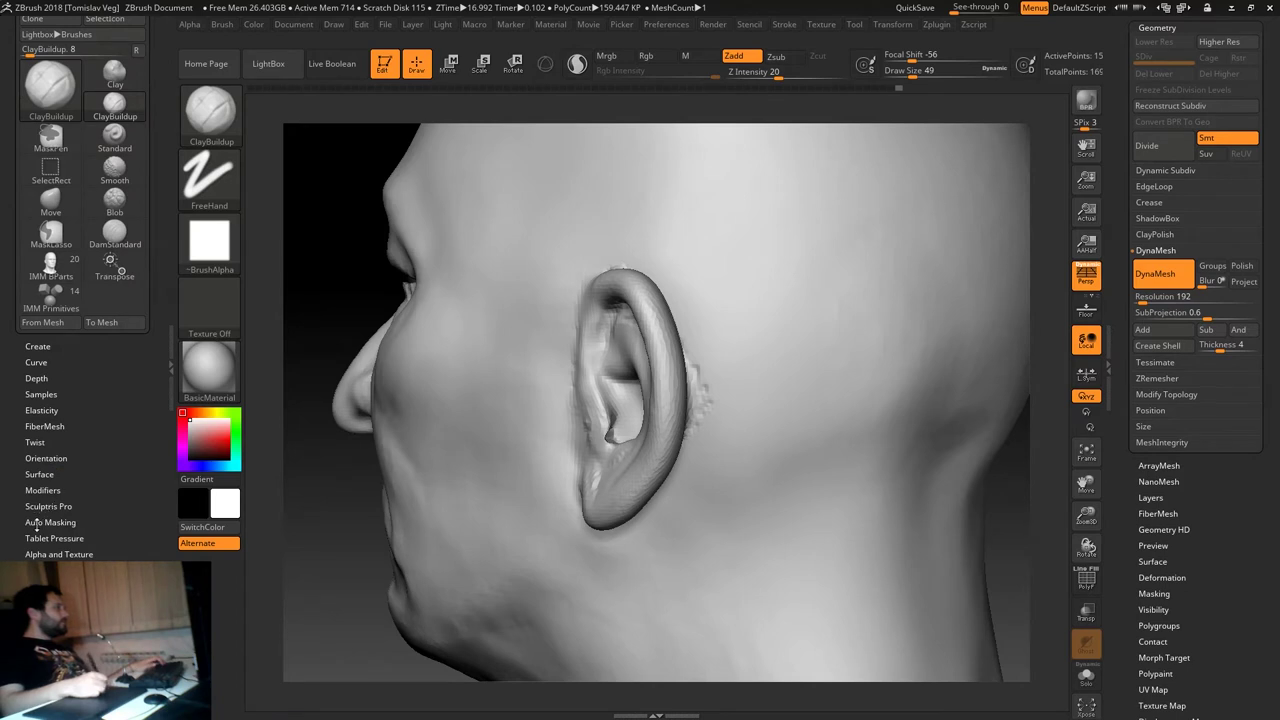
{"action": "left_click", "coordinate": [48, 521]}
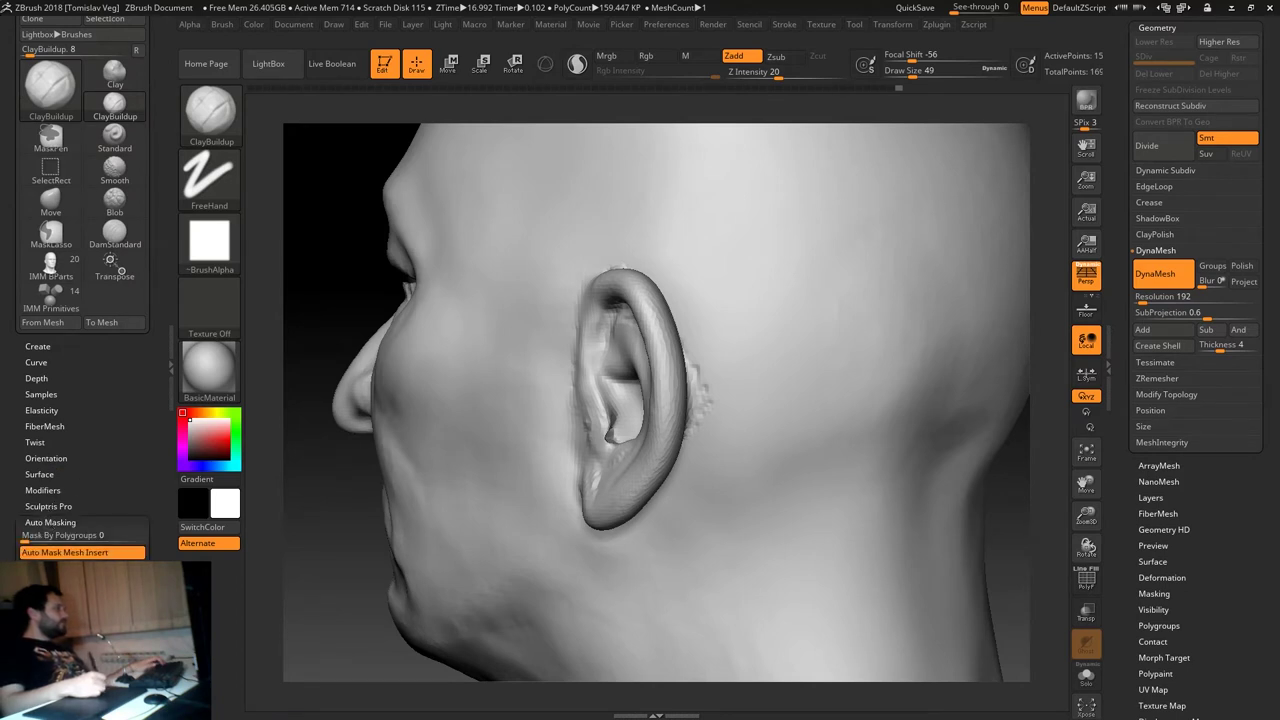
{"action": "scroll", "coordinate": [4, 550], "scroll_direction": "down", "scroll_amount": 5}
{"action": "left_click", "coordinate": [42, 508]}
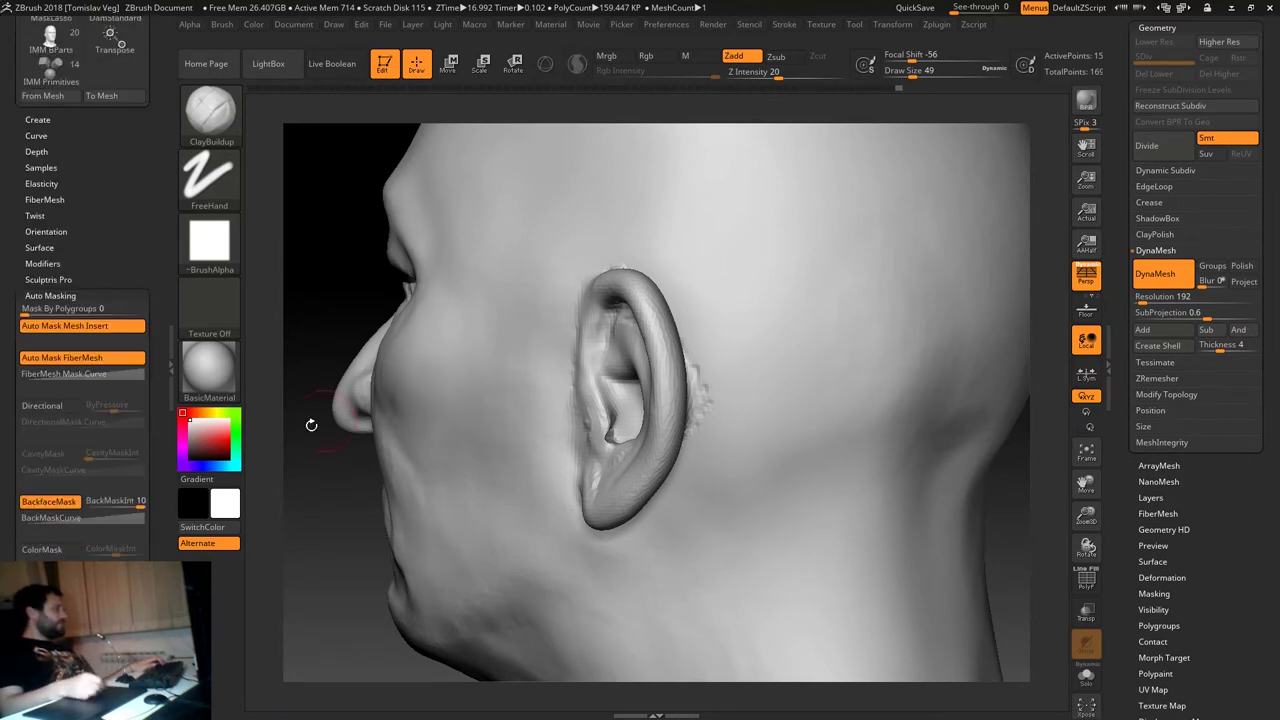
{"action": "left_click", "coordinate": [170, 350]}
{"action": "mouse_move", "coordinate": [234, 526]}
{"action": "left_mouse_down"}
{"action": "mouse_move", "coordinate": [322, 489]}
{"action": "mouse_move", "coordinate": [279, 485]}
{"action": "left_mouse_up"}
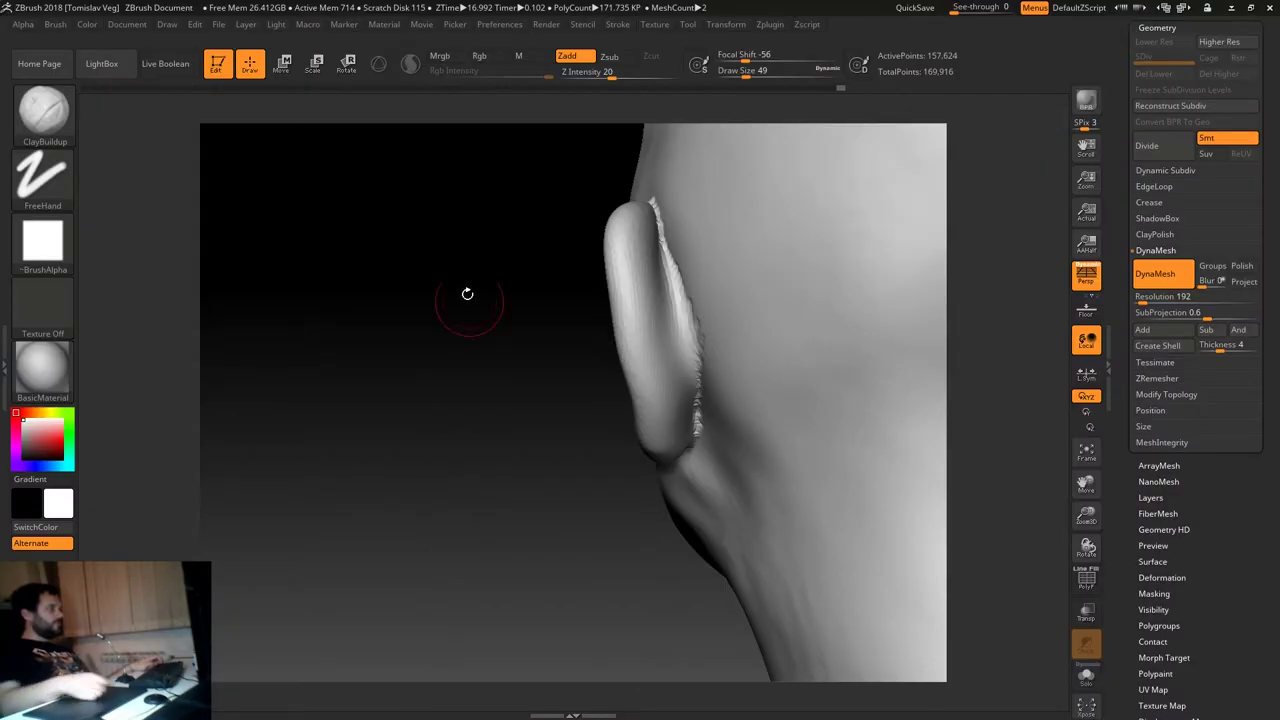
{"action": "mouse_move", "coordinate": [471, 291]}
{"action": "left_mouse_down"}
{"action": "mouse_move", "coordinate": [449, 292]}
{"action": "mouse_move", "coordinate": [365, 393]}
{"action": "mouse_move", "coordinate": [391, 463]}
{"action": "mouse_move", "coordinate": [380, 430]}
{"action": "mouse_move", "coordinate": [390, 371]}
{"action": "mouse_move", "coordinate": [671, 400]}
{"action": "mouse_move", "coordinate": [835, 339]}
{"action": "mouse_move", "coordinate": [963, 334]}
{"action": "mouse_move", "coordinate": [733, 451]}
{"action": "left_mouse_up"}
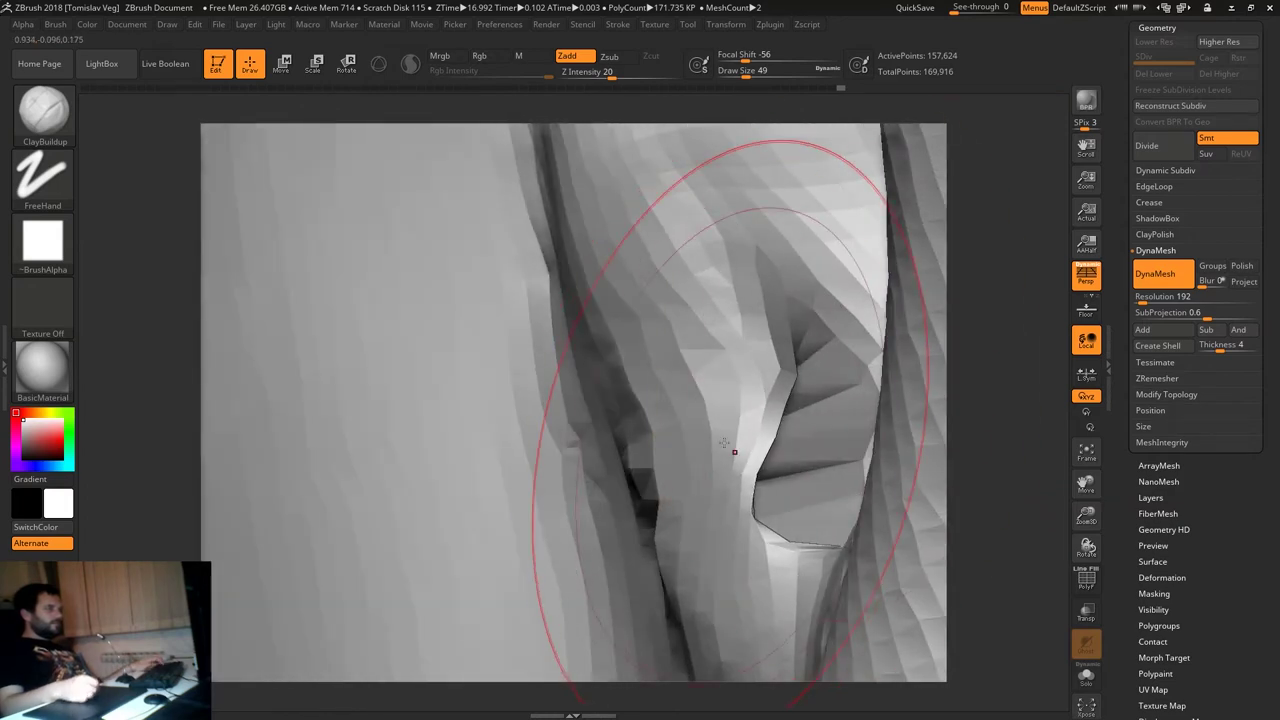
Smooth and reshape the front of the ear helix with a brush around size 23.
{"action": "key", "text": "s"}
{"action": "mouse_move", "coordinate": [960, 440]}
{"action": "left_mouse_down"}
{"action": "mouse_move", "coordinate": [985, 331]}
{"action": "mouse_move", "coordinate": [409, 446]}
{"action": "mouse_move", "coordinate": [423, 457]}
{"action": "mouse_move", "coordinate": [1009, 303]}
{"action": "mouse_move", "coordinate": [877, 303]}
{"action": "left_mouse_up"}
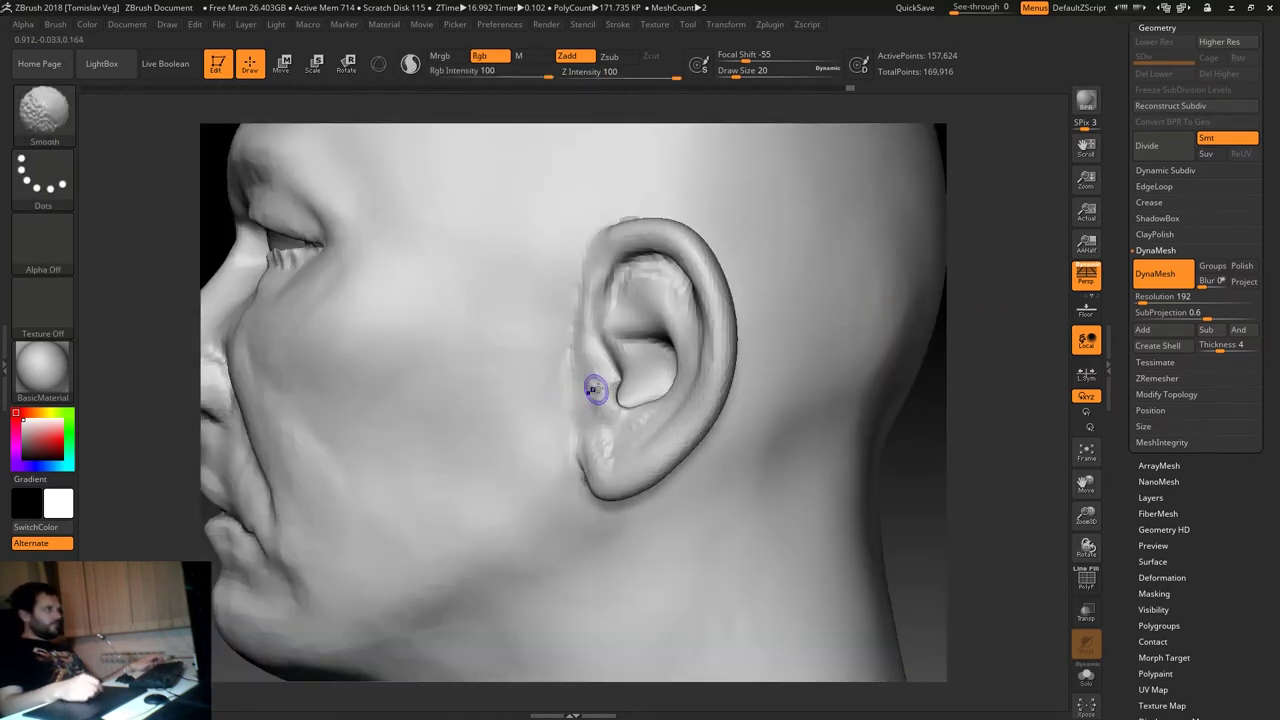
{"action": "key", "text": "s"}
{"action": "left_click_drag", "start_coordinate": [612, 386], "coordinate": [611, 388]}
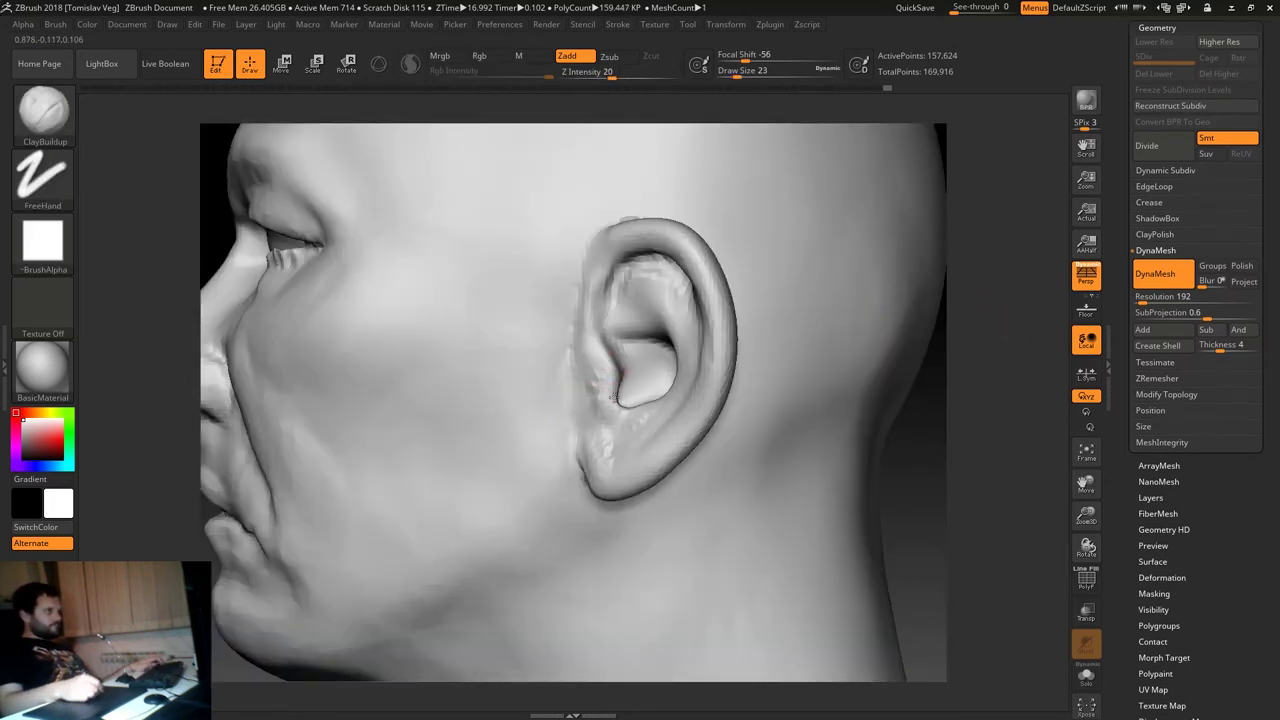
{"action": "left_click_drag", "start_coordinate": [975, 375], "coordinate": [595, 398]}
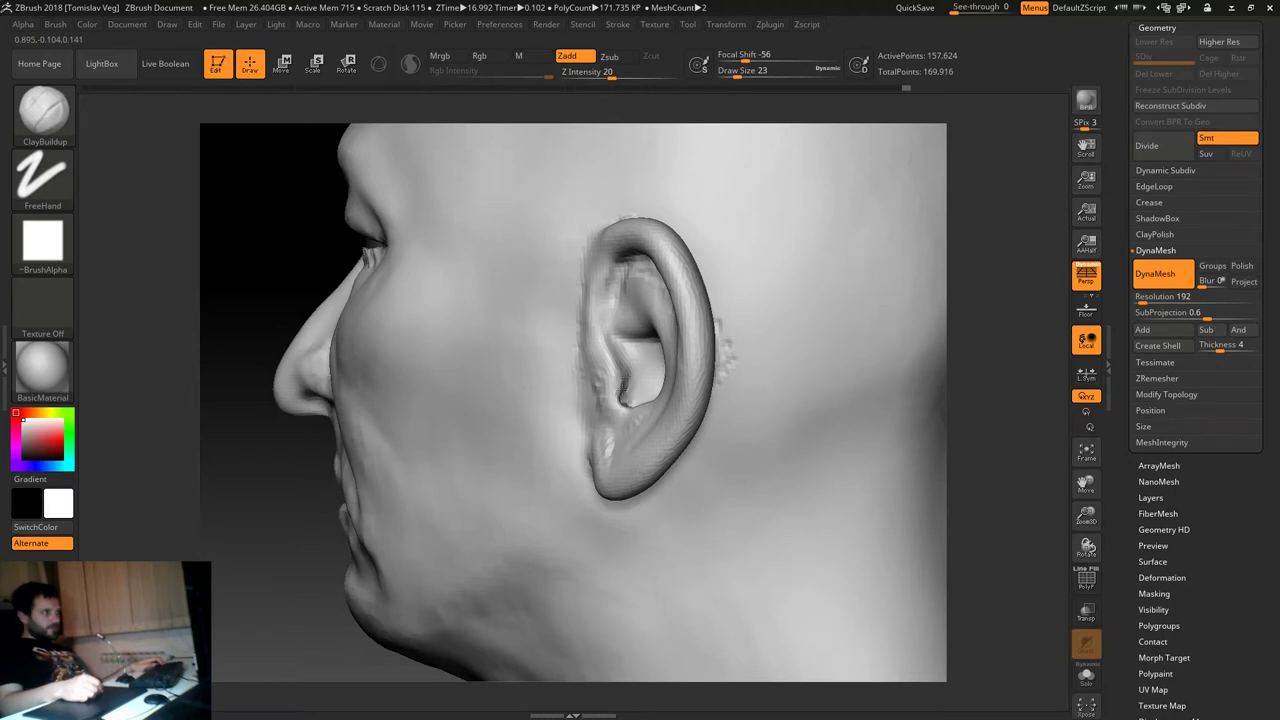
{"action": "right_click_drag", "start_coordinate": [534, 415], "coordinate": [596, 392]}
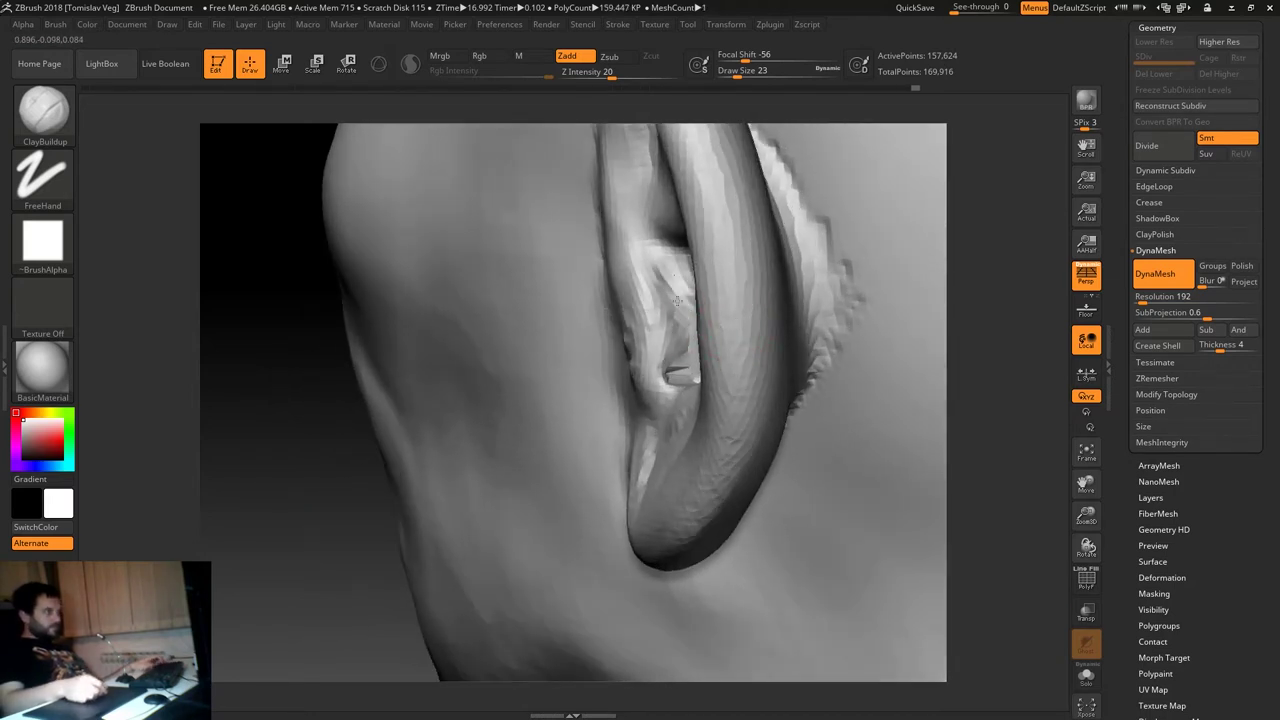
{"action": "mouse_move", "coordinate": [316, 505]}
{"action": "right_mouse_down"}
{"action": "mouse_move", "coordinate": [900, 424]}
{"action": "mouse_move", "coordinate": [568, 177]}
{"action": "right_mouse_up"}
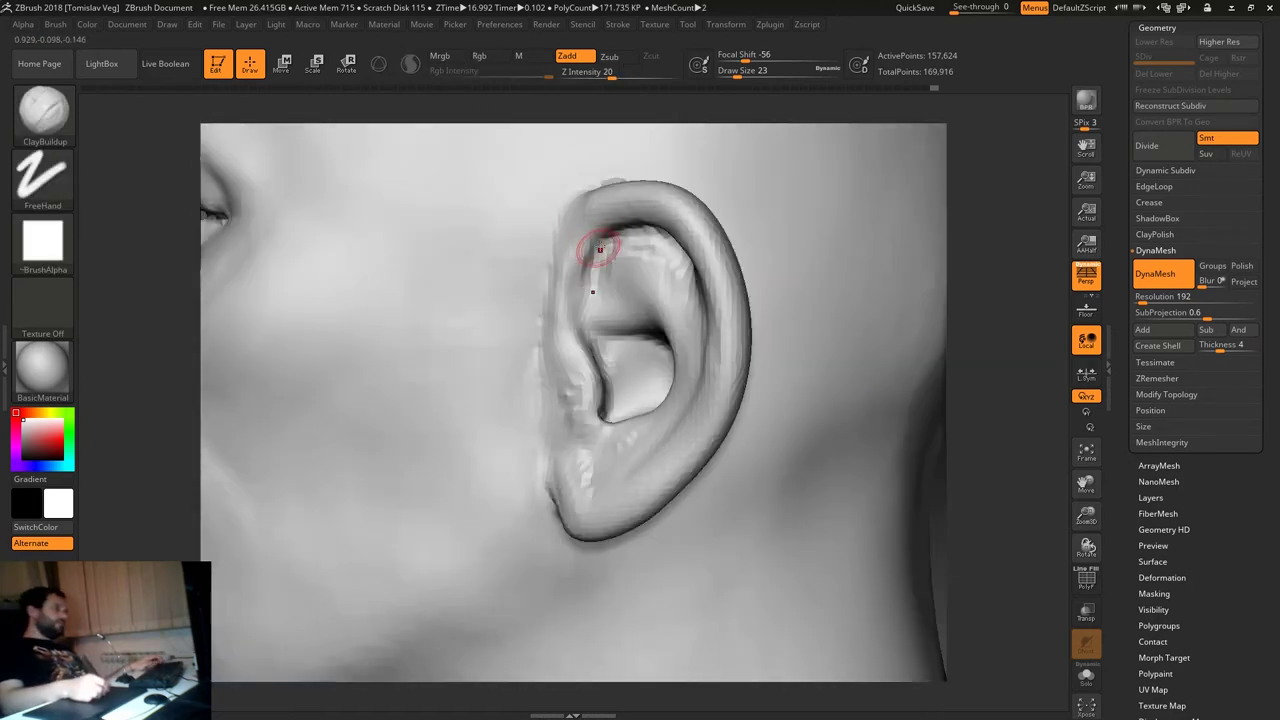
{"action": "key", "text": "bracketright"}
{"action": "left_click_drag", "start_coordinate": [571, 229], "coordinate": [551, 284], "text": "shift"}
{"action": "right_click_drag", "start_coordinate": [663, 302], "coordinate": [900, 371]}
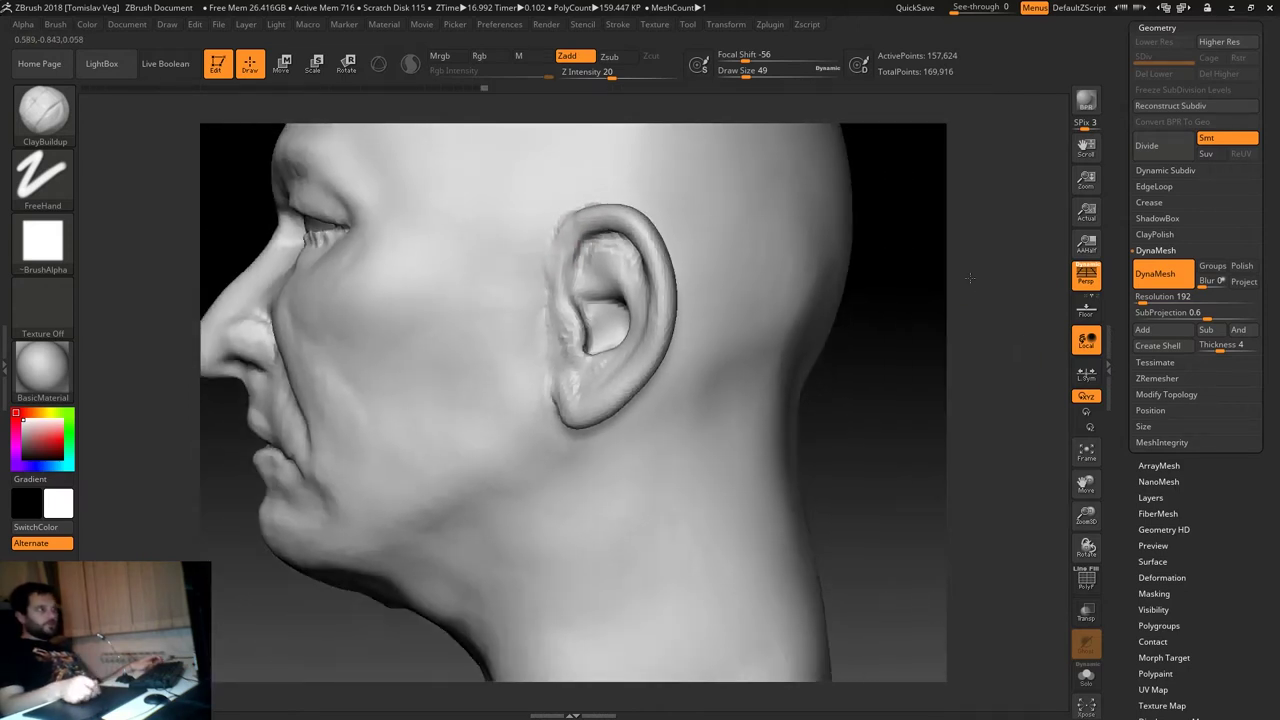
{"action": "right_click_drag", "start_coordinate": [900, 371], "coordinate": [477, 328]}
Smooth the inner edge of the ear with the brush at size 31.
{"action": "key", "text": "s"}
{"action": "left_click_drag", "start_coordinate": [676, 348], "coordinate": [649, 377]}
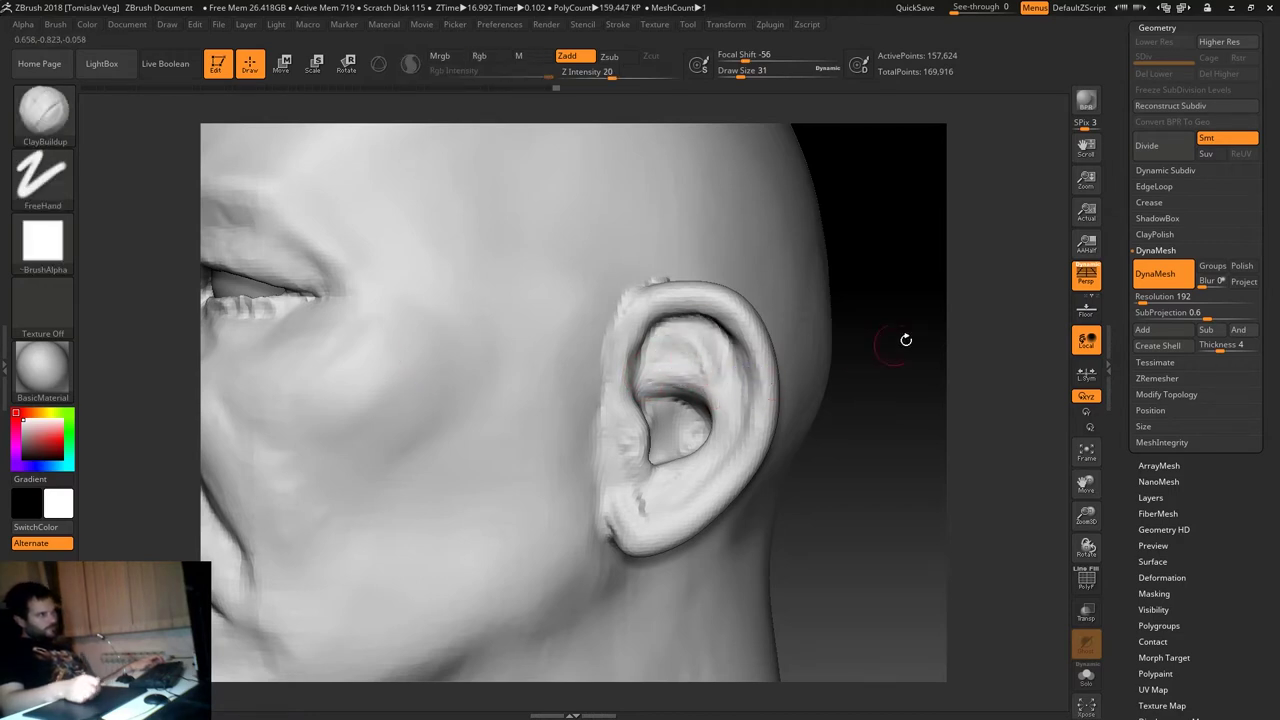
{"action": "key", "text": "f"}
{"action": "right_click_drag", "start_coordinate": [857, 291], "coordinate": [803, 314]}
{"action": "key", "text": "shift"}
{"action": "mouse_move", "coordinate": [522, 428]}
{"action": "right_mouse_down", "text": "shift"}
{"action": "mouse_move", "coordinate": [286, 451]}
{"action": "mouse_move", "coordinate": [309, 463]}
{"action": "right_mouse_up", "text": "shift"}
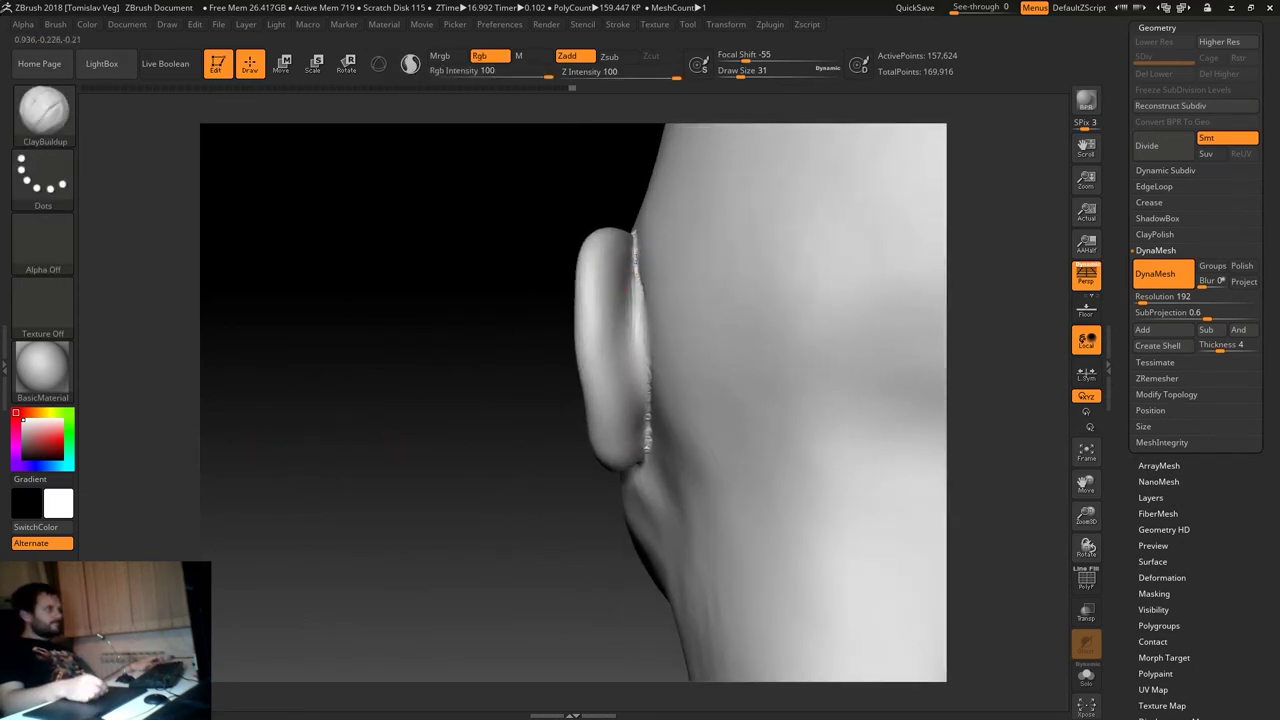
{"action": "left_click_drag", "start_coordinate": [632, 235], "coordinate": [645, 300], "text": "shift"}
{"action": "mouse_move", "coordinate": [648, 450]}
{"action": "right_mouse_down"}
{"action": "mouse_move", "coordinate": [791, 357]}
{"action": "mouse_move", "coordinate": [836, 383]}
{"action": "mouse_move", "coordinate": [545, 420]}
{"action": "right_mouse_up"}
Carve a crease along the ear rim's front edge with DamStandard in Zsub.
{"action": "key", "text": "b"}
{"action": "key", "text": "d"}
{"action": "key", "text": "s"}
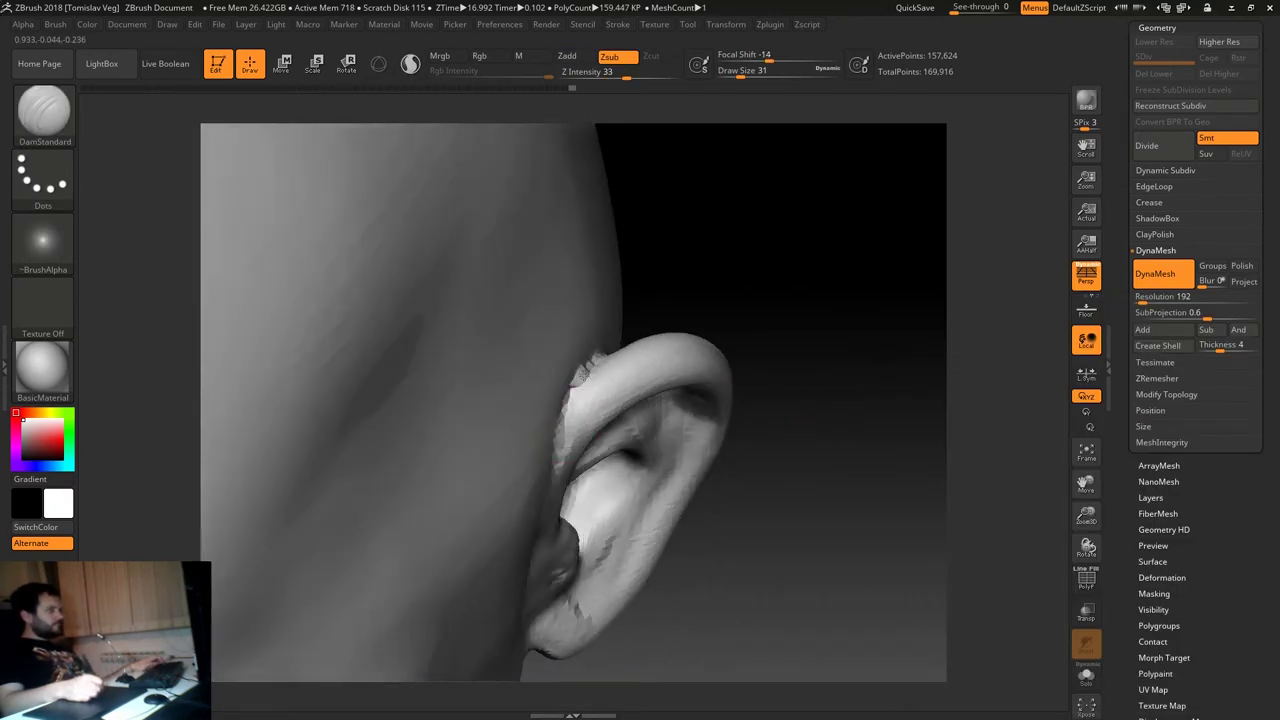
{"action": "right_click_drag", "start_coordinate": [718, 299], "coordinate": [586, 371]}
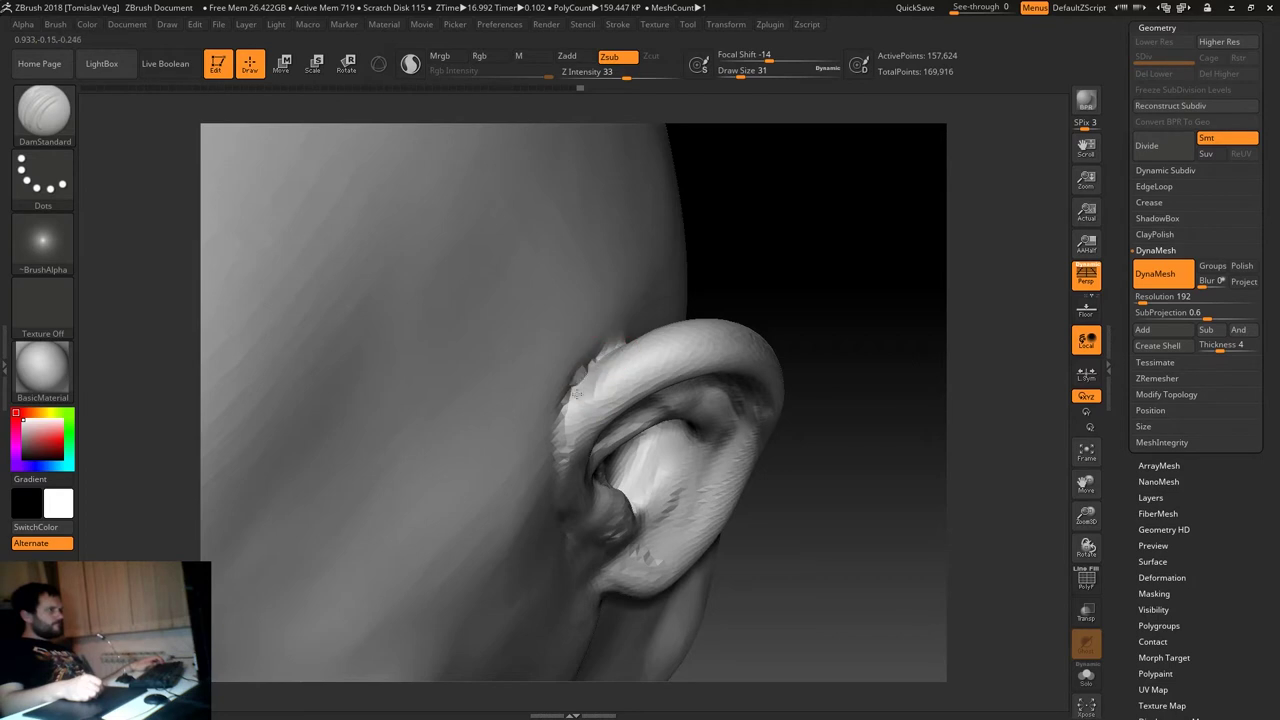
{"action": "left_click_drag", "start_coordinate": [571, 398], "coordinate": [577, 377]}
{"action": "mouse_move", "coordinate": [852, 296]}
{"action": "left_mouse_down"}
{"action": "mouse_move", "coordinate": [789, 243]}
{"action": "mouse_move", "coordinate": [766, 271]}
{"action": "mouse_move", "coordinate": [791, 323]}
{"action": "mouse_move", "coordinate": [830, 330]}
{"action": "mouse_move", "coordinate": [808, 361]}
{"action": "mouse_move", "coordinate": [814, 266]}
{"action": "left_mouse_up"}
{"action": "key", "text": "ctrl"}
{"action": "key", "text": "f"}
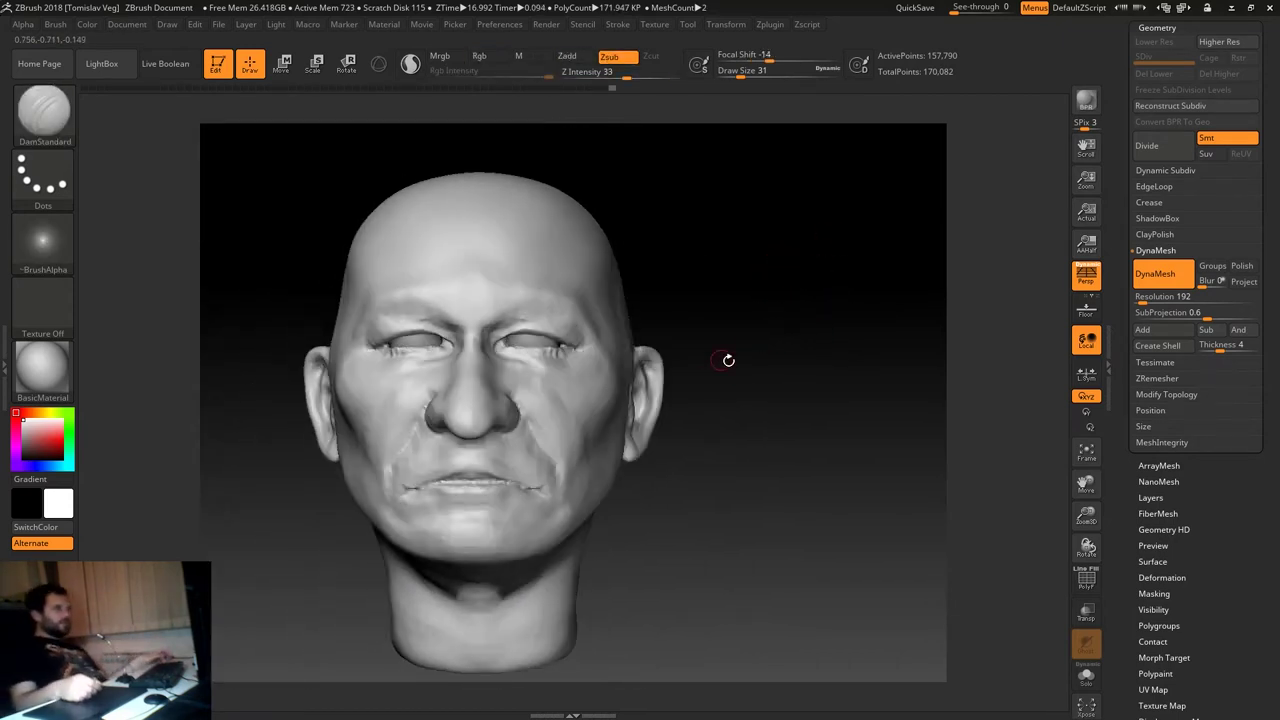
{"action": "left_click_drag", "start_coordinate": [774, 380], "coordinate": [679, 371]}
Pull the mouth corner and lower lip into shape with the Move brush at size 132.
{"action": "left_click_drag", "start_coordinate": [271, 329], "coordinate": [258, 367]}
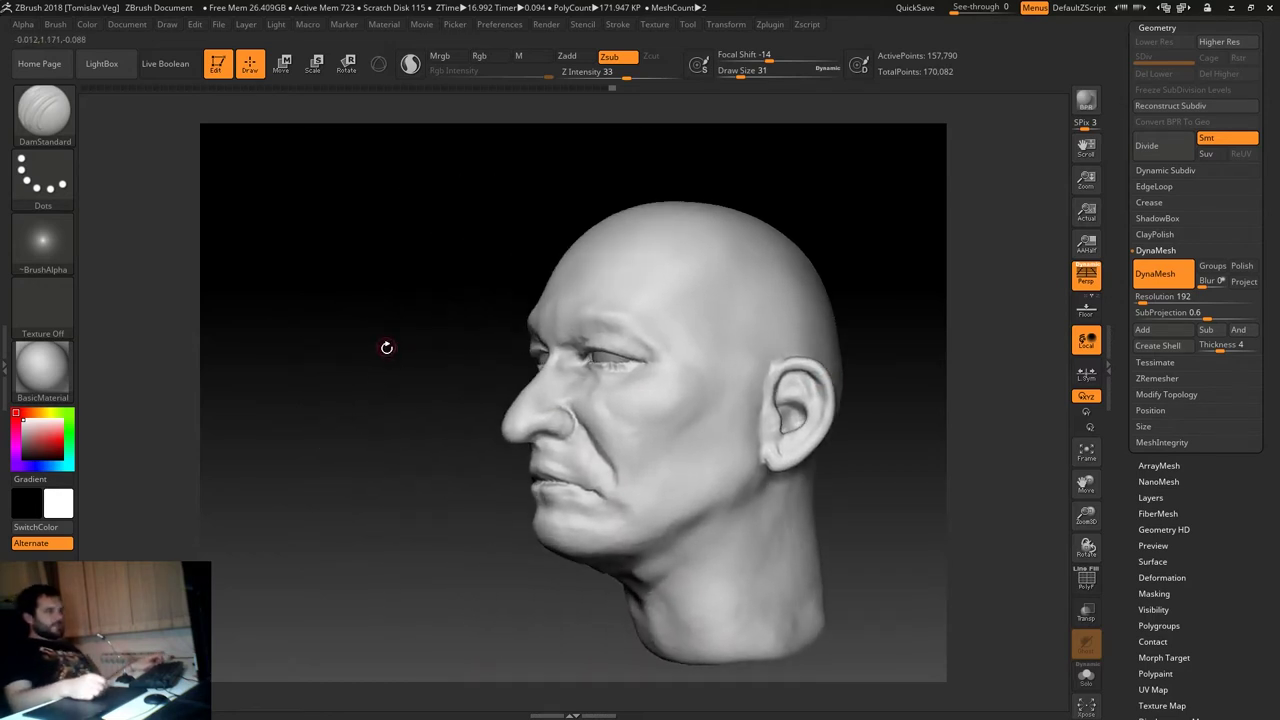
{"action": "key", "text": "b"}
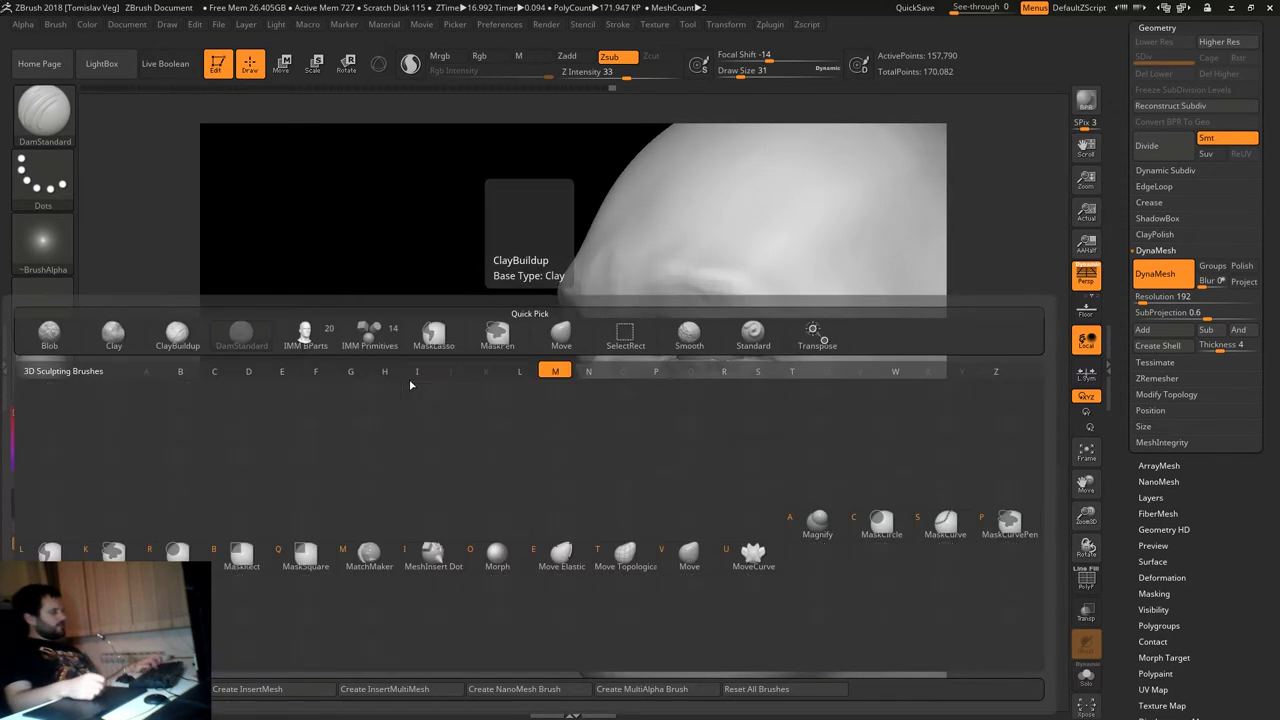
{"action": "key", "text": "m"}
{"action": "key", "text": "v"}
{"action": "key", "text": "s"}
{"action": "key", "text": "s"}
{"action": "left_click_drag", "start_coordinate": [612, 450], "coordinate": [626, 450]}
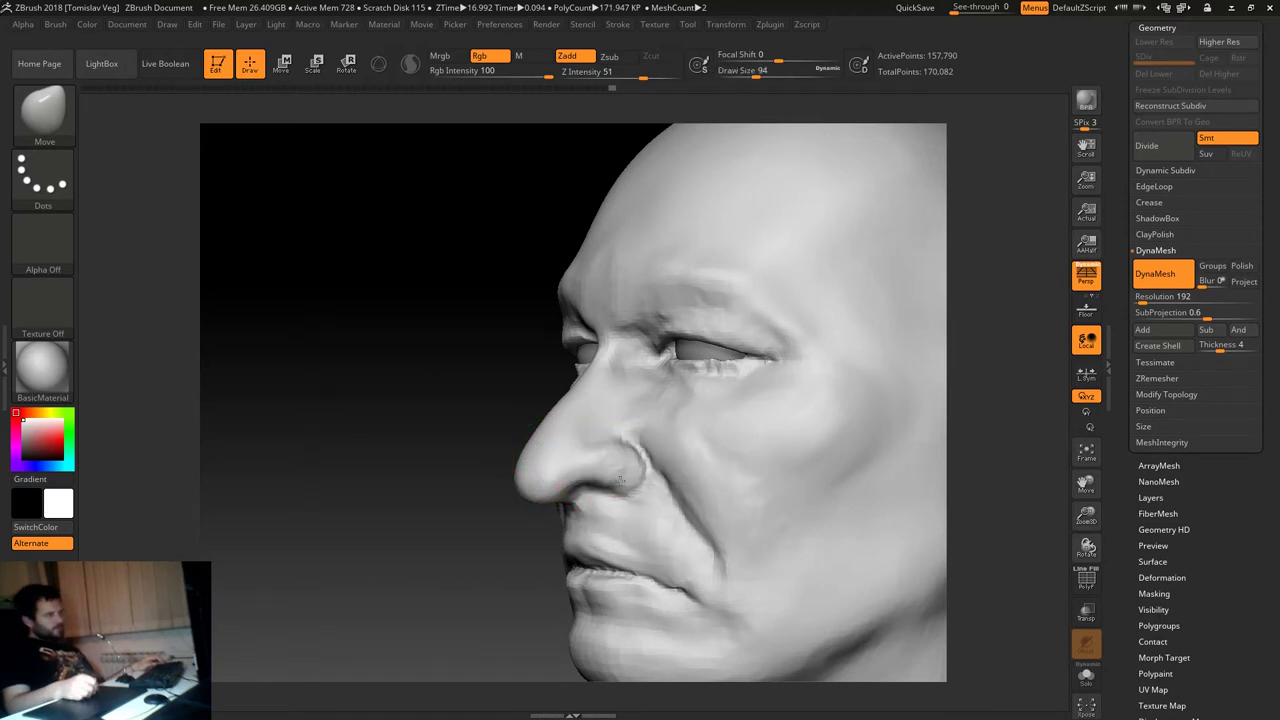
{"action": "key", "text": "s"}
{"action": "left_click_drag", "start_coordinate": [618, 480], "coordinate": [623, 484]}
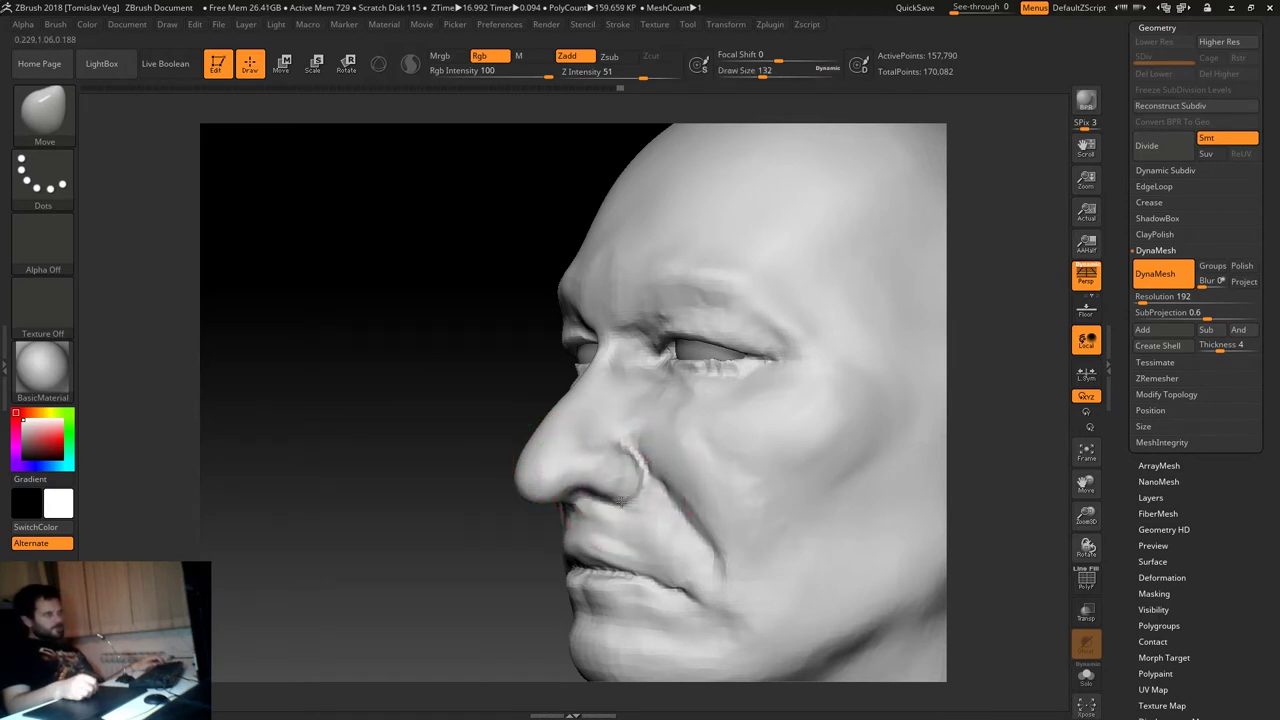
{"action": "mouse_move", "coordinate": [436, 555]}
{"action": "left_mouse_down"}
{"action": "mouse_move", "coordinate": [434, 509]}
{"action": "mouse_move", "coordinate": [536, 457]}
{"action": "mouse_move", "coordinate": [442, 474]}
{"action": "left_mouse_up"}
{"action": "mouse_move", "coordinate": [593, 490]}
{"action": "left_mouse_down"}
{"action": "mouse_move", "coordinate": [591, 517]}
{"action": "mouse_move", "coordinate": [663, 528]}
{"action": "mouse_move", "coordinate": [632, 530]}
{"action": "left_mouse_up"}
Return to the Move brush at size 46 and begin masking part of the mouth.
{"action": "key", "text": "bracketleft"}
{"action": "key", "text": "bracketleft"}
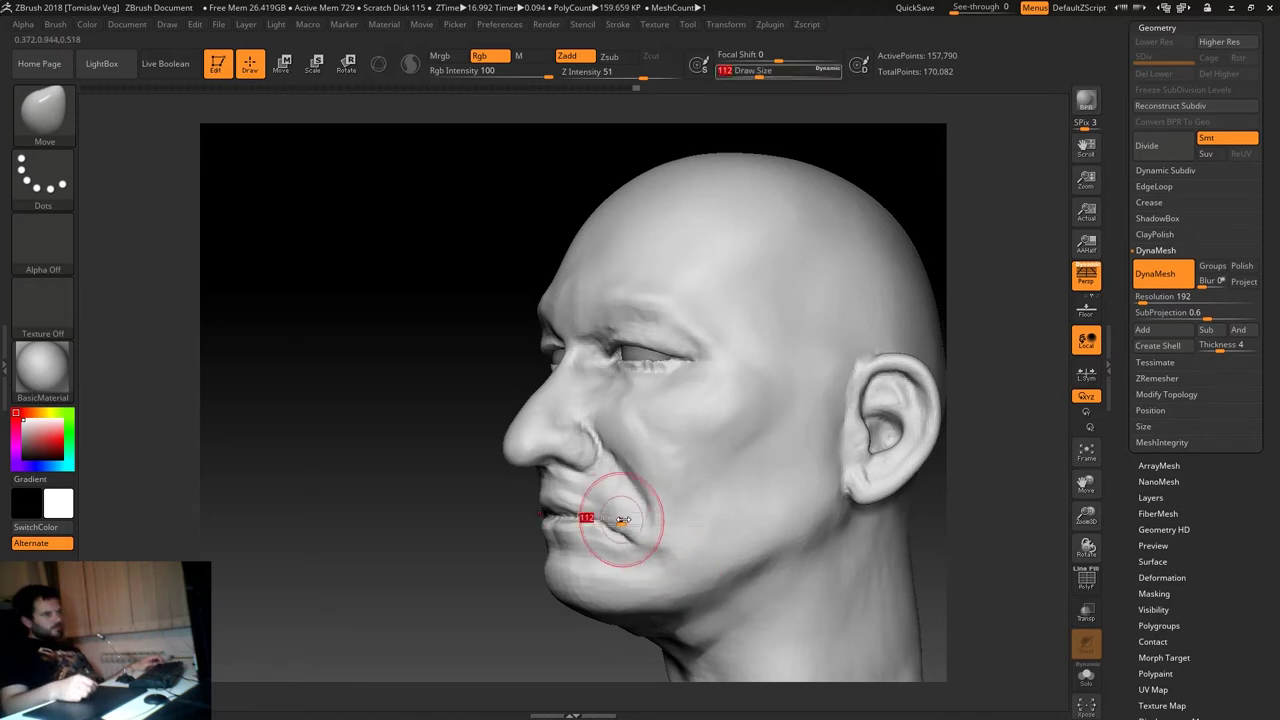
{"action": "key", "text": "b"}
{"action": "key", "text": "c"}
{"action": "key", "text": "b"}
{"action": "left_click_drag", "start_coordinate": [426, 577], "coordinate": [366, 591]}
{"action": "key", "text": "b"}
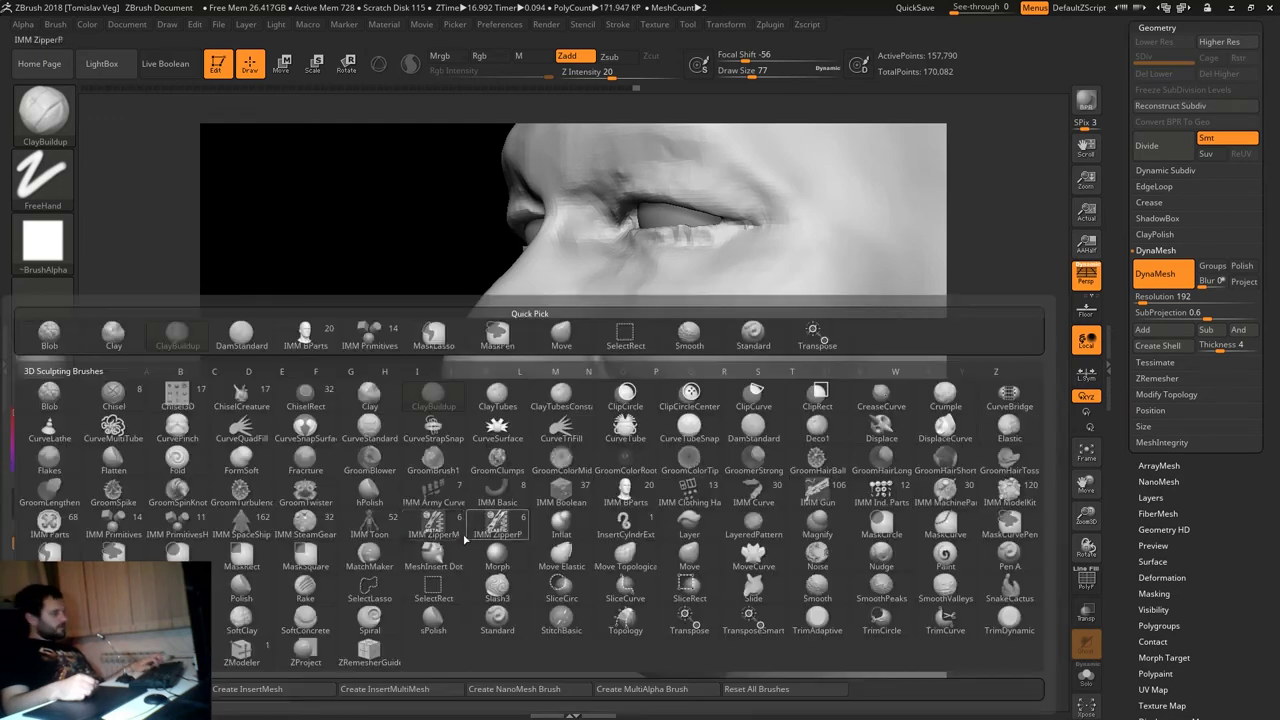
{"action": "key", "text": "m"}
{"action": "key", "text": "v"}
{"action": "key", "text": "bracketleft"}
{"action": "key", "text": "bracketleft"}
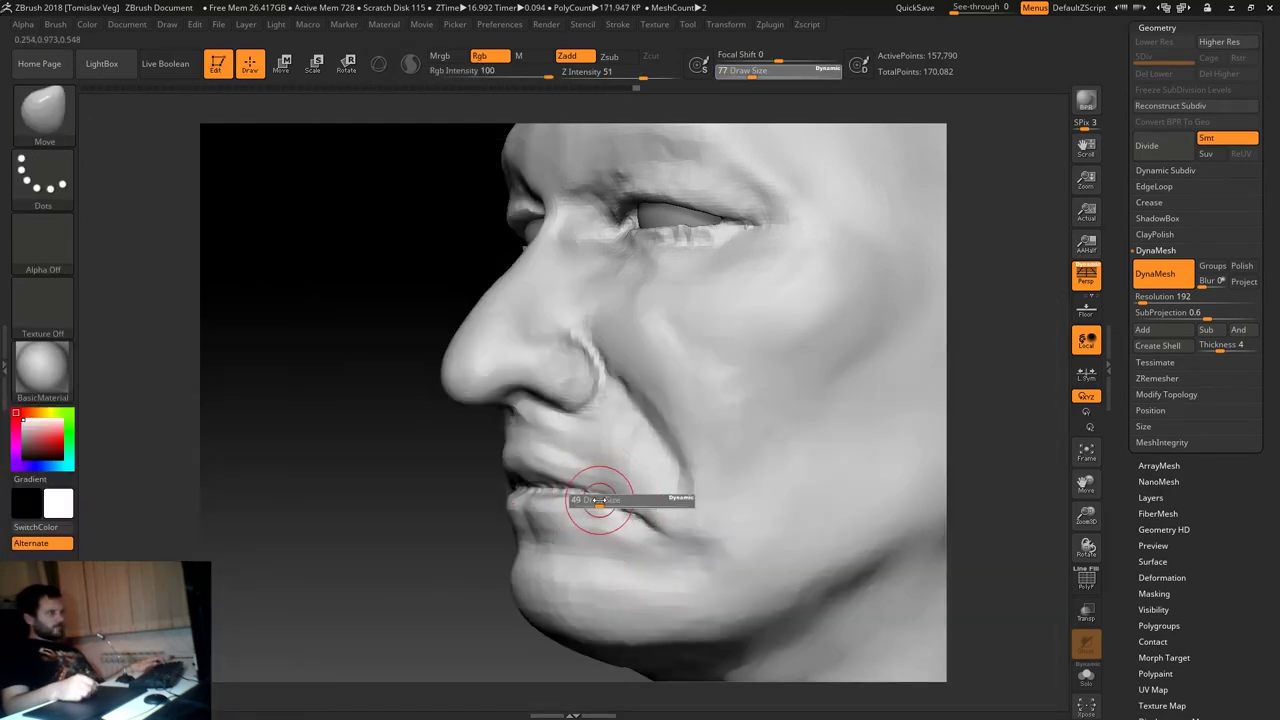
{"action": "right_click_drag", "start_coordinate": [582, 476], "coordinate": [580, 481]}
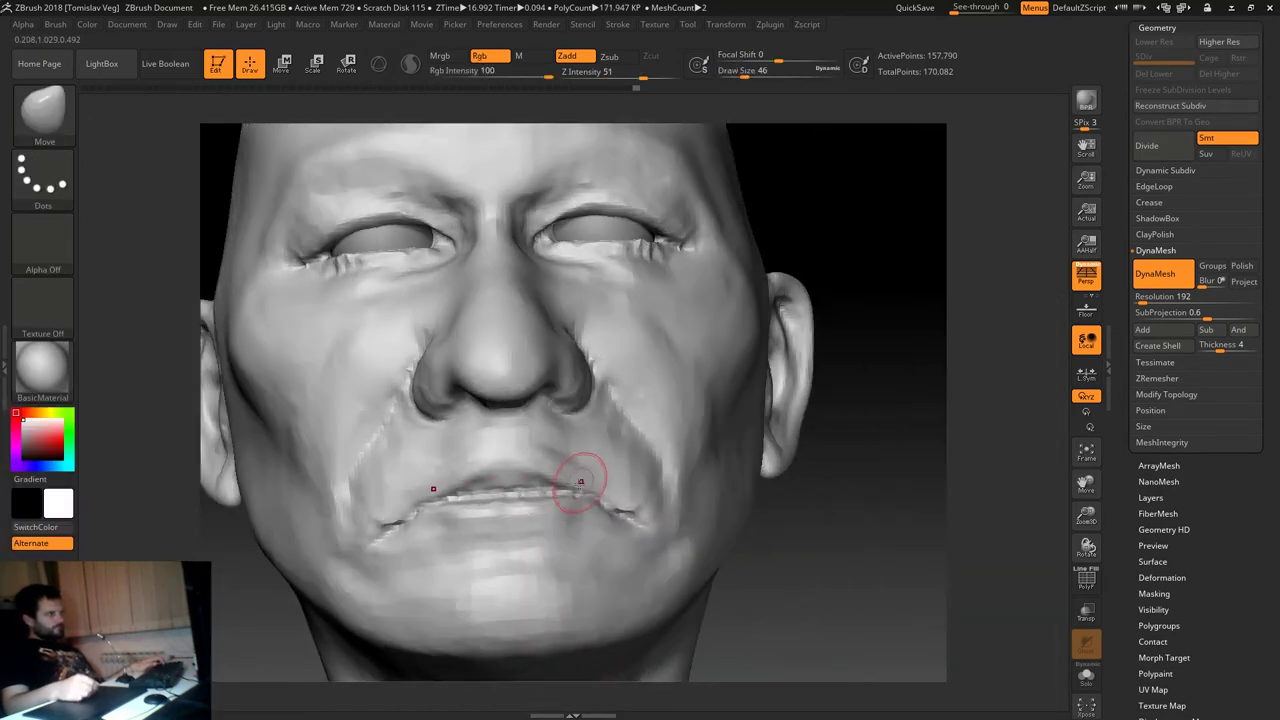
{"action": "key", "text": "ctrl"}
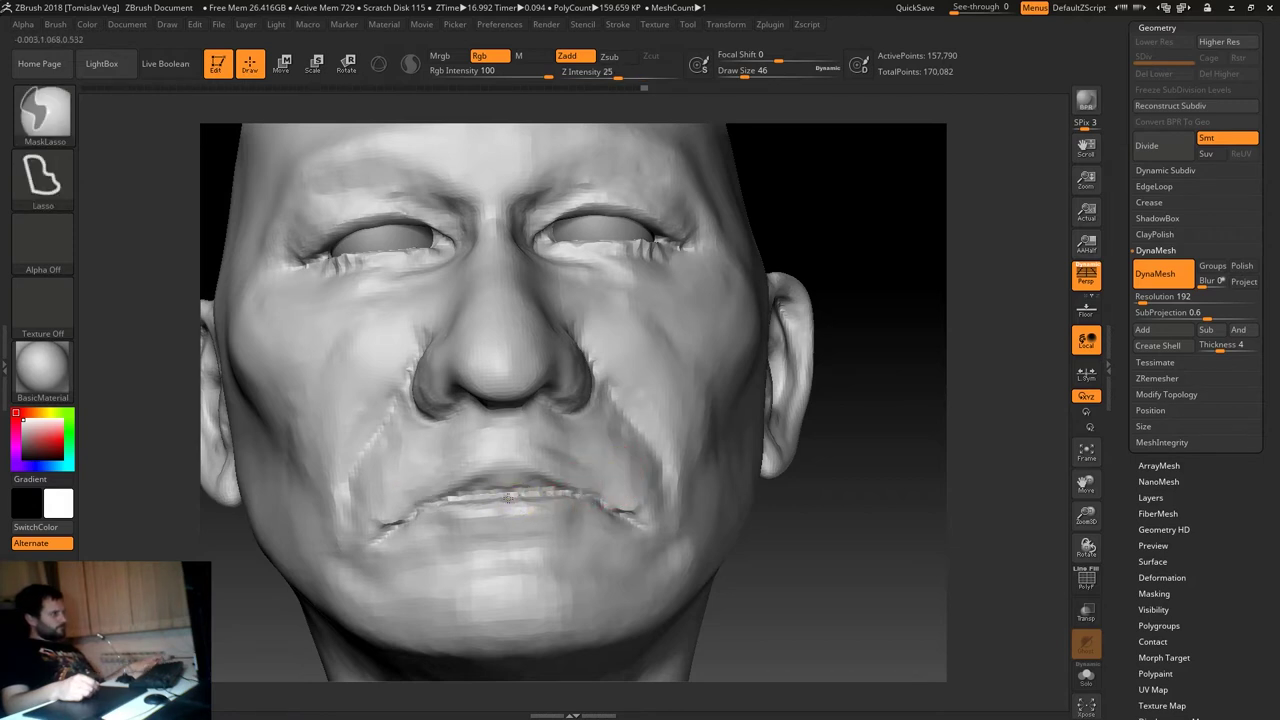
Lasso-mask the lower lip and view the lips from below, enlarging the brush to 71.
{"action": "left_click_drag", "start_coordinate": [540, 495], "coordinate": [600, 482], "text": "ctrl"}
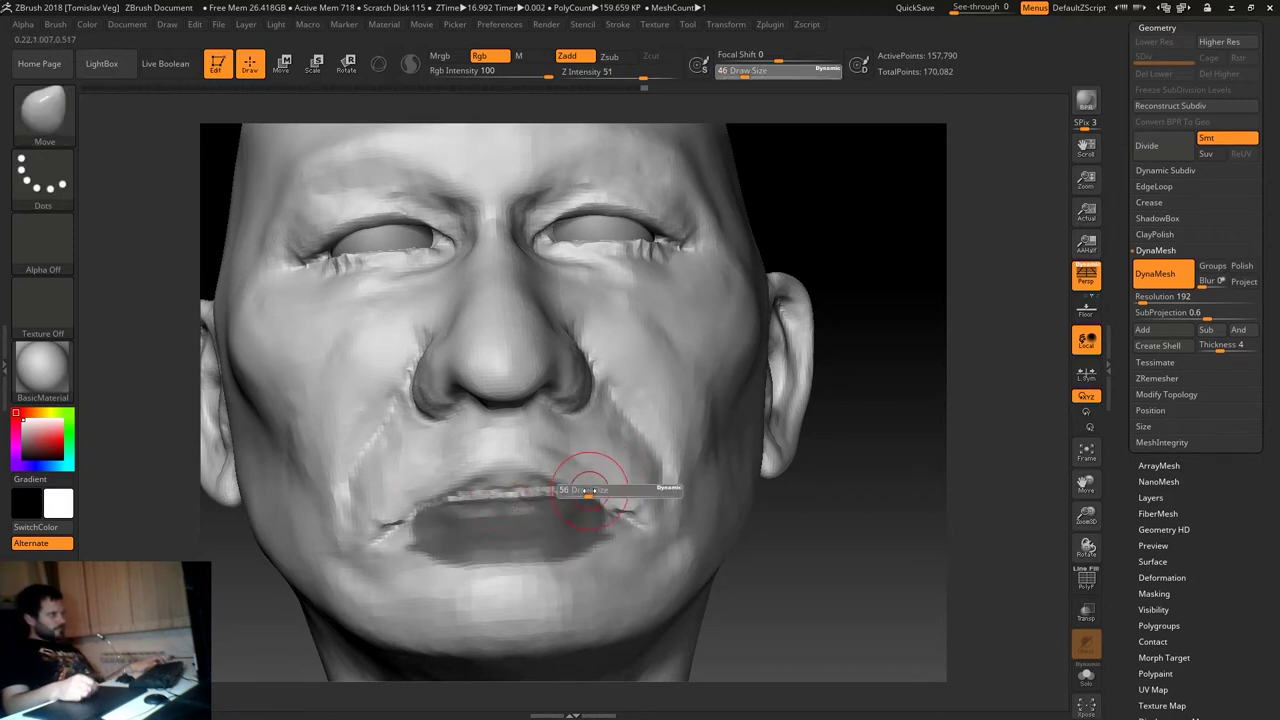
{"action": "mouse_move", "coordinate": [923, 477]}
{"action": "right_mouse_down"}
{"action": "mouse_move", "coordinate": [623, 486]}
{"action": "mouse_move", "coordinate": [607, 506]}
{"action": "right_mouse_up"}
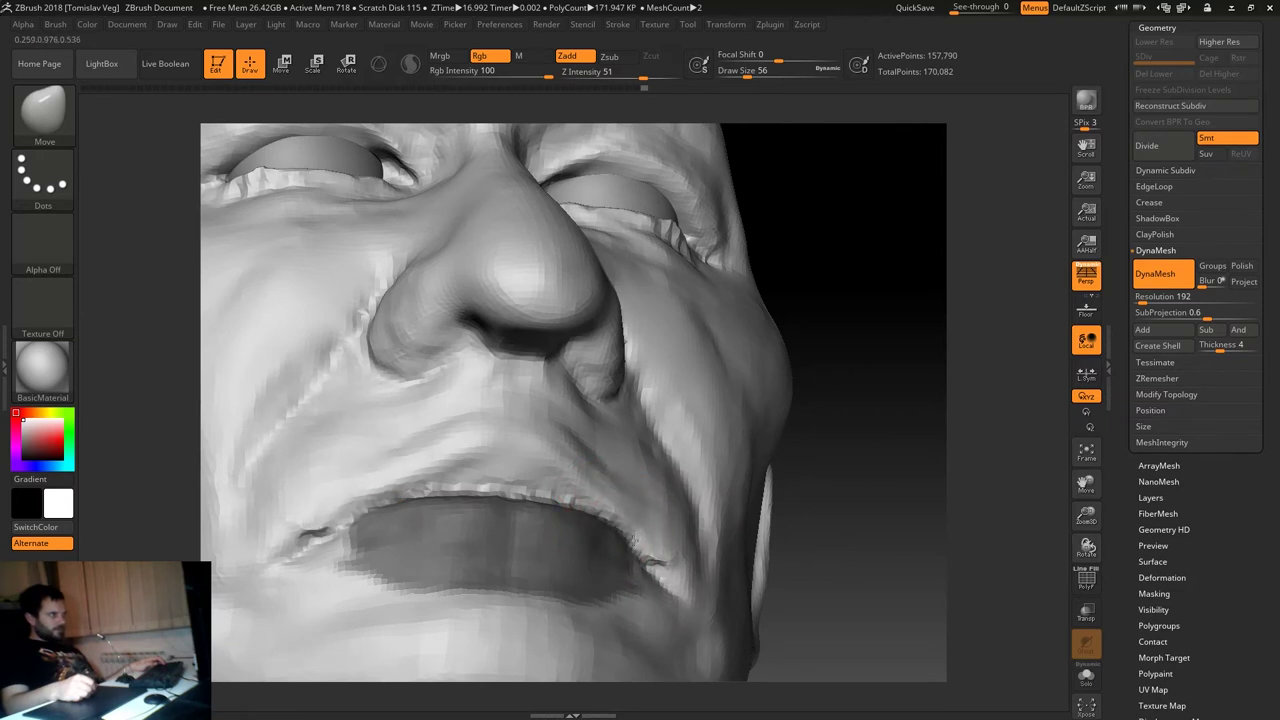
{"action": "key", "text": "bracketright"}
{"action": "mouse_move", "coordinate": [648, 558]}
{"action": "right_mouse_down"}
{"action": "mouse_move", "coordinate": [286, 457]}
{"action": "mouse_move", "coordinate": [840, 500]}
{"action": "mouse_move", "coordinate": [680, 480]}
{"action": "mouse_move", "coordinate": [866, 476]}
{"action": "mouse_move", "coordinate": [866, 489]}
{"action": "mouse_move", "coordinate": [871, 423]}
{"action": "mouse_move", "coordinate": [894, 491]}
{"action": "mouse_move", "coordinate": [928, 507]}
{"action": "mouse_move", "coordinate": [757, 443]}
{"action": "right_mouse_up"}
{"action": "key", "text": "bracketright"}
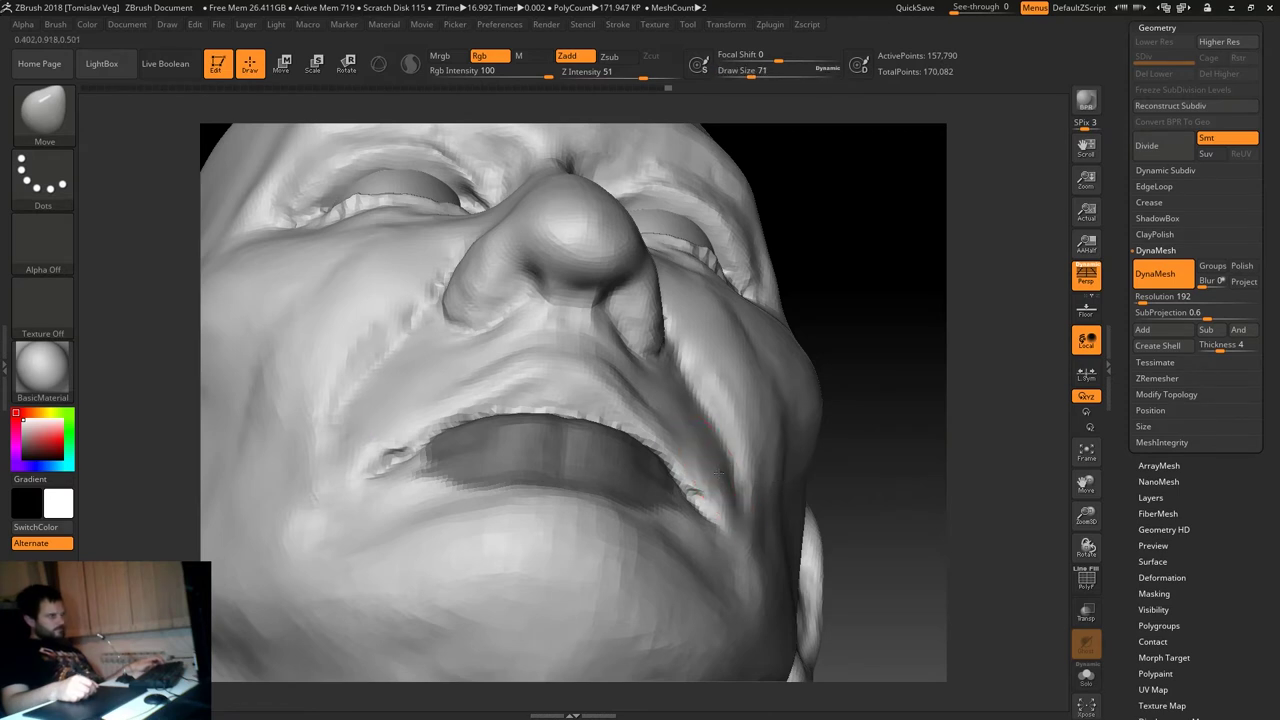
Orbit from left profile to front view and settle the brush size at 37.
{"action": "mouse_move", "coordinate": [714, 514]}
{"action": "right_mouse_down"}
{"action": "mouse_move", "coordinate": [877, 437]}
{"action": "mouse_move", "coordinate": [464, 527]}
{"action": "mouse_move", "coordinate": [537, 440]}
{"action": "mouse_move", "coordinate": [560, 486]}
{"action": "mouse_move", "coordinate": [551, 464]}
{"action": "mouse_move", "coordinate": [666, 380]}
{"action": "right_mouse_up"}
{"action": "key", "text": "bracketleft"}
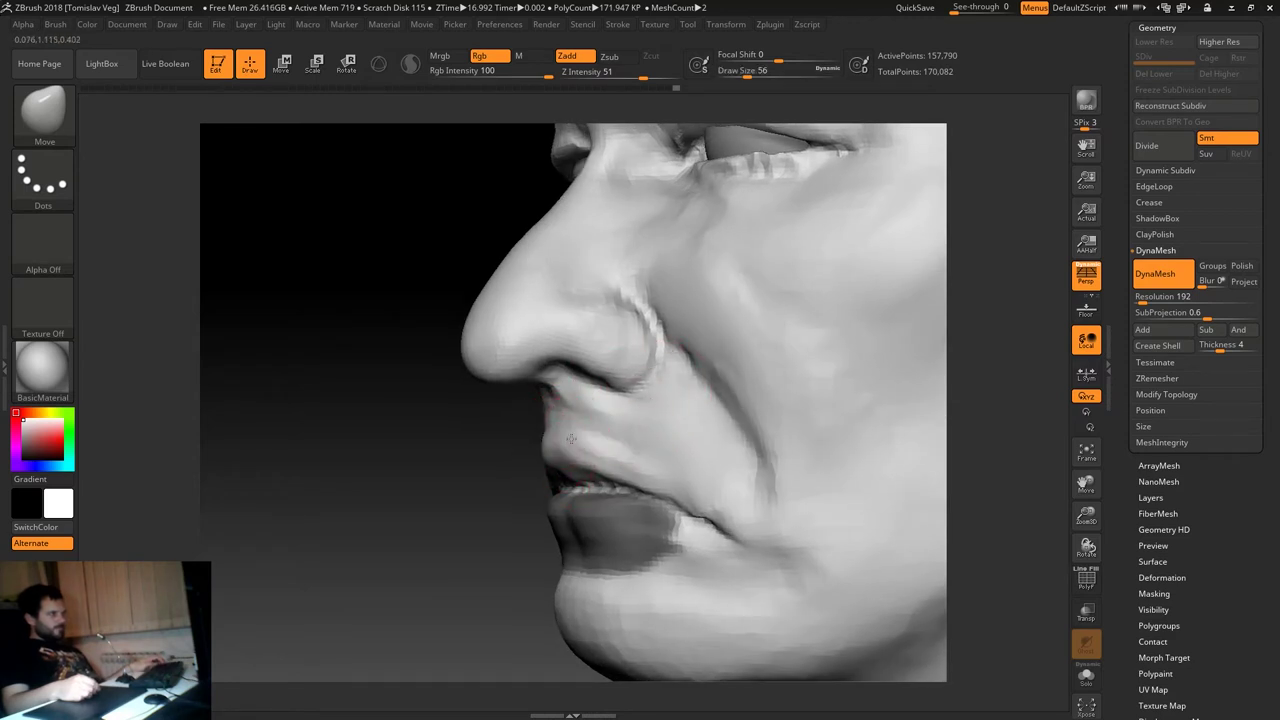
{"action": "key", "text": "bracketleft"}
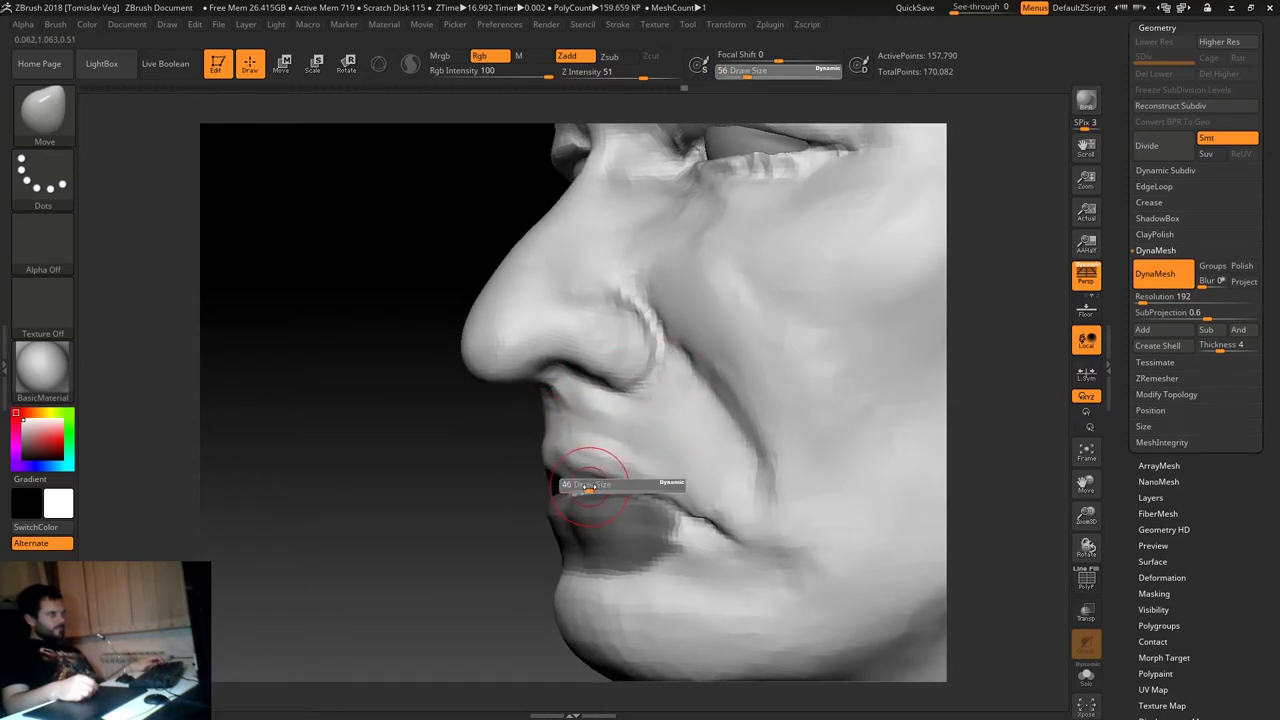
{"action": "right_click_drag", "start_coordinate": [497, 496], "coordinate": [590, 466]}
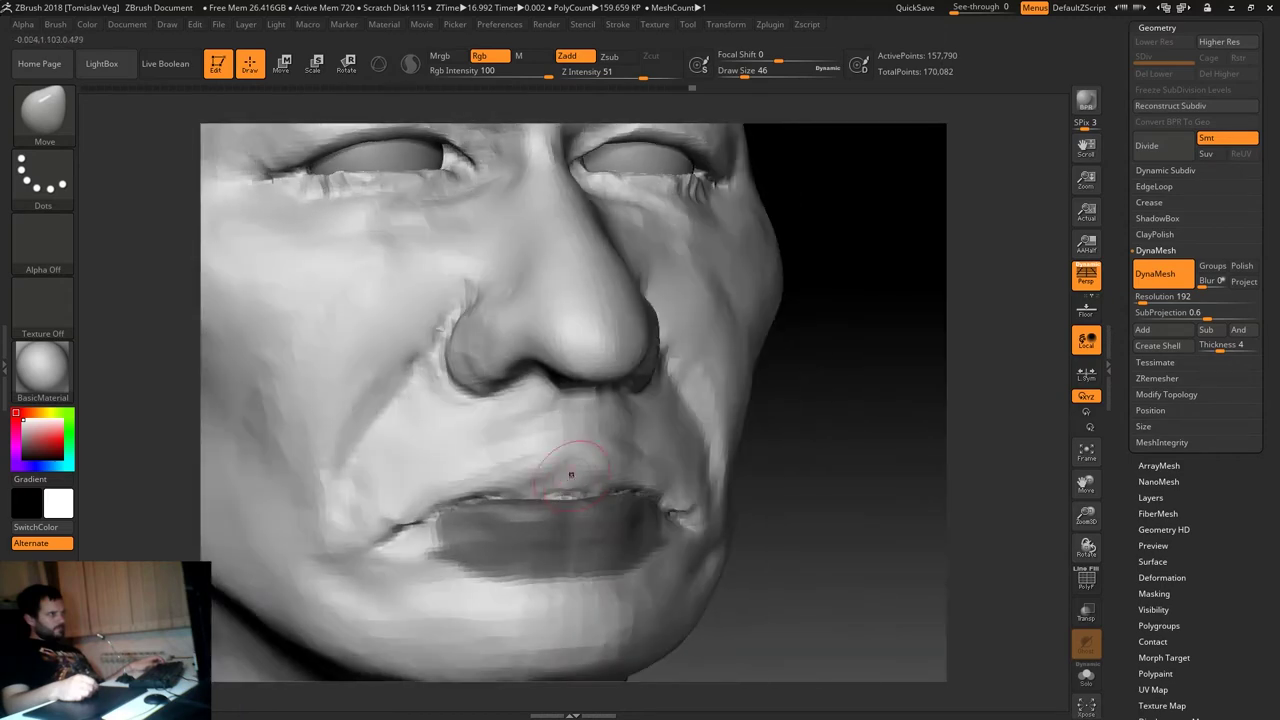
{"action": "key", "text": "bracketleft"}
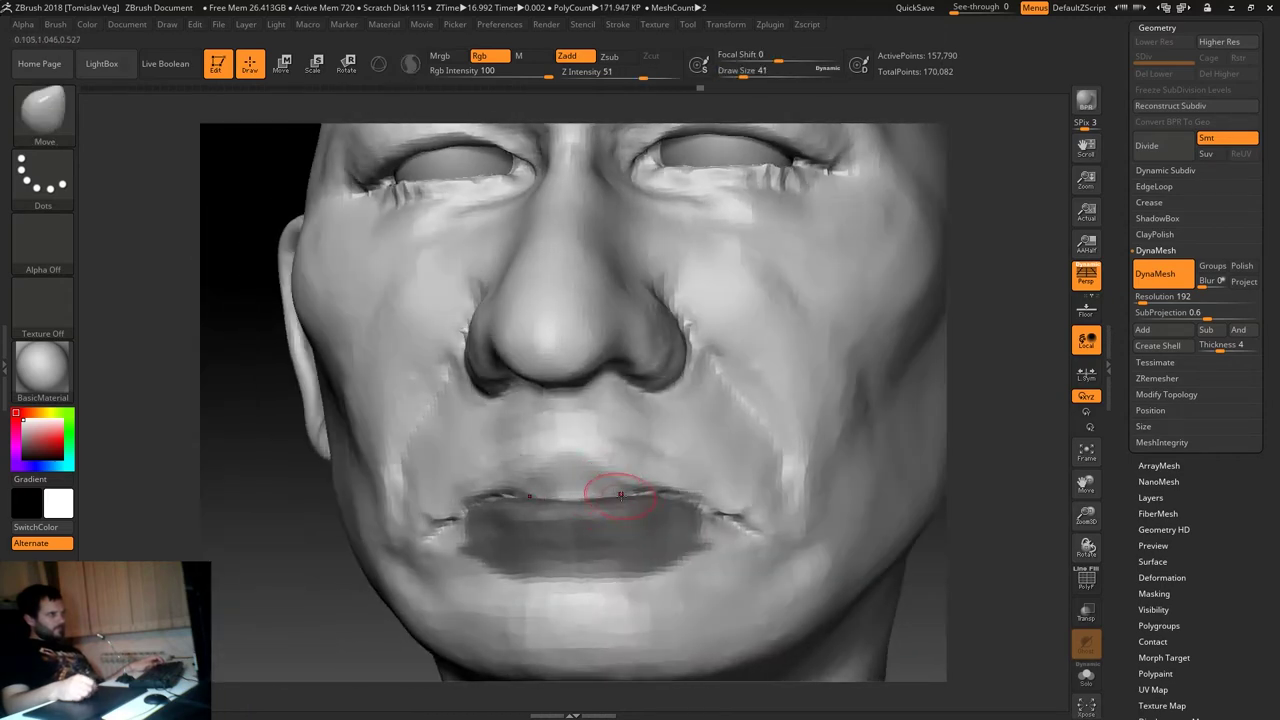
{"action": "key", "text": "bracketright"}
{"action": "key", "text": "bracketright"}
{"action": "key", "text": "bracketright"}
{"action": "key", "text": "bracketleft"}
{"action": "key", "text": "bracketleft"}
{"action": "key", "text": "bracketleft"}
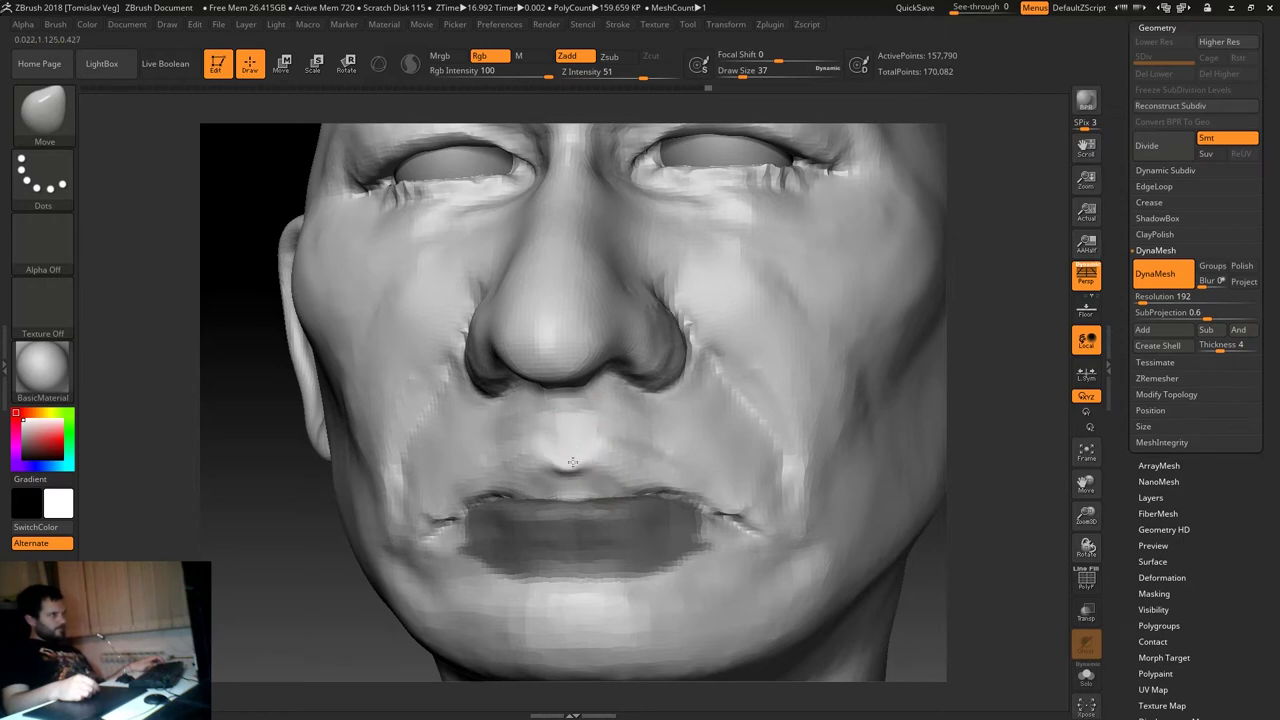
Switch to the Standard brush and raise a small bump on the upper lip.
{"action": "key", "text": "b"}
{"action": "key", "text": "s"}
{"action": "key", "text": "t"}
{"action": "left_click_drag", "start_coordinate": [557, 429], "coordinate": [570, 435]}
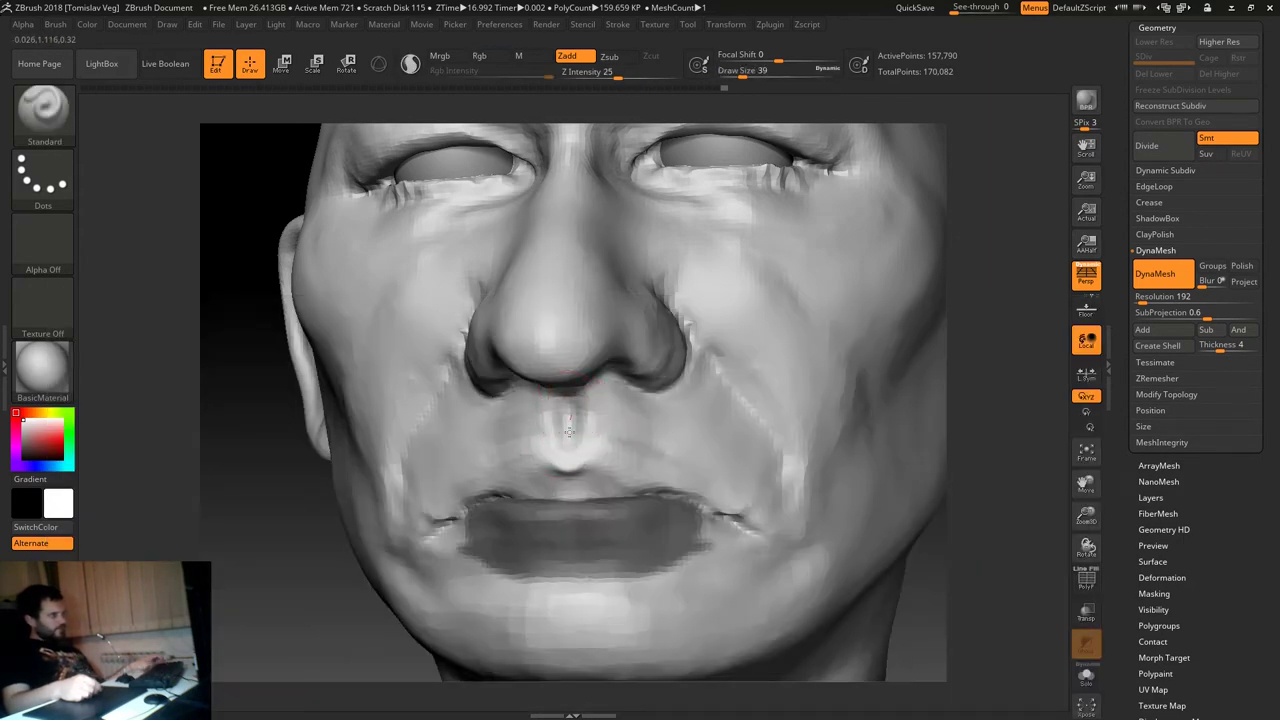
{"action": "left_click_drag", "start_coordinate": [583, 421], "coordinate": [590, 448]}
{"action": "right_click_drag", "start_coordinate": [660, 452], "coordinate": [940, 424]}
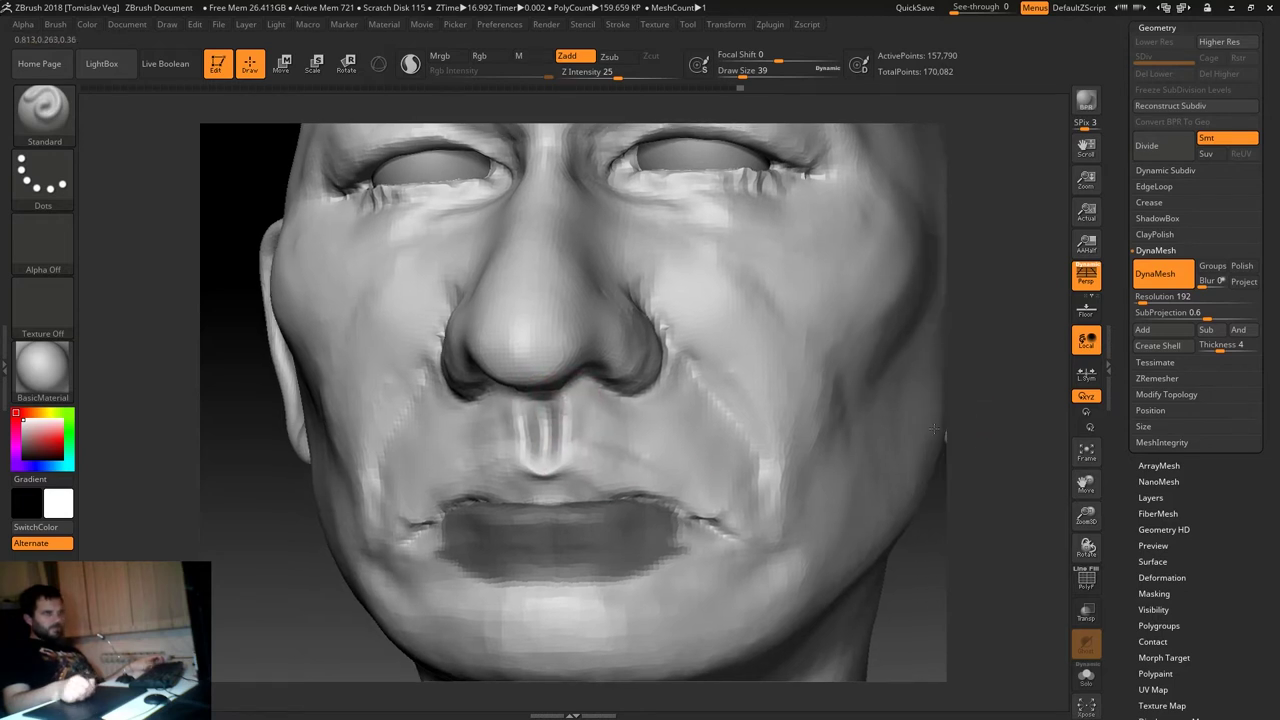
{"action": "right_click_drag", "start_coordinate": [866, 473], "coordinate": [602, 455]}
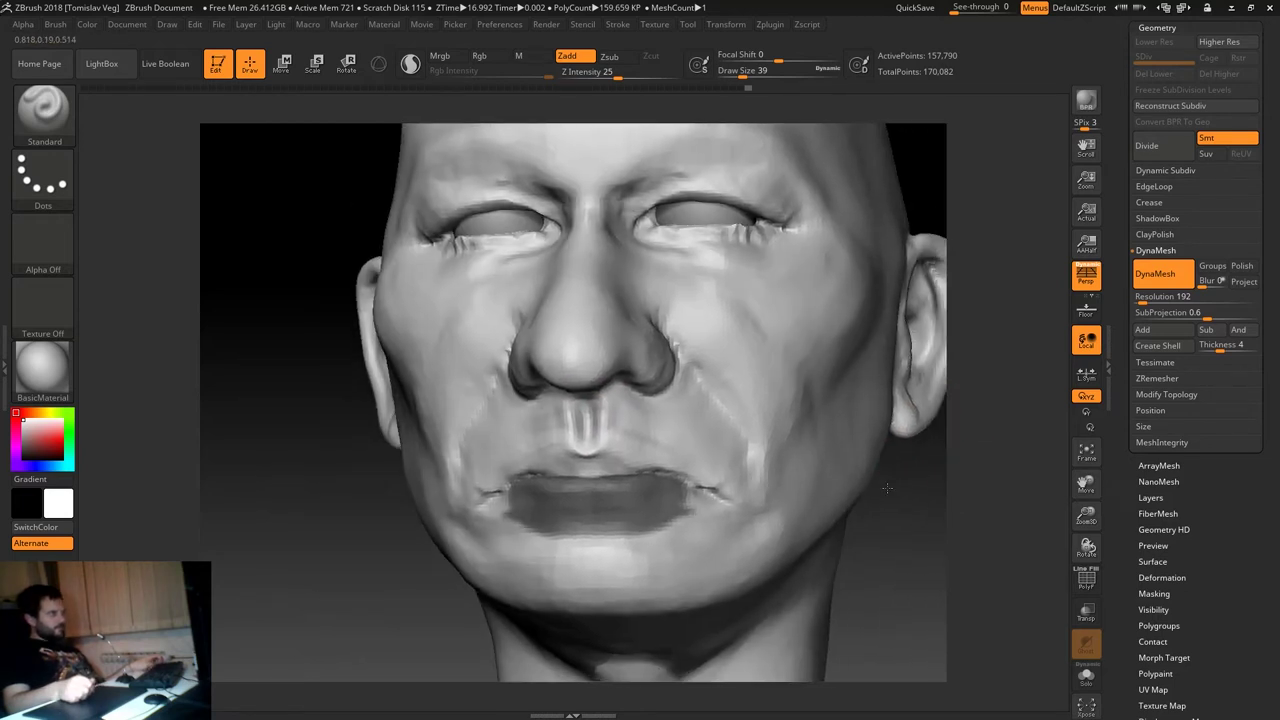
{"action": "right_click_drag", "start_coordinate": [420, 488], "coordinate": [500, 480]}
{"action": "key", "text": "b"}
{"action": "key", "text": "m"}
{"action": "key", "text": "v"}
{"action": "key", "text": "s"}
{"action": "left_click_drag", "start_coordinate": [513, 447], "coordinate": [495, 447]}
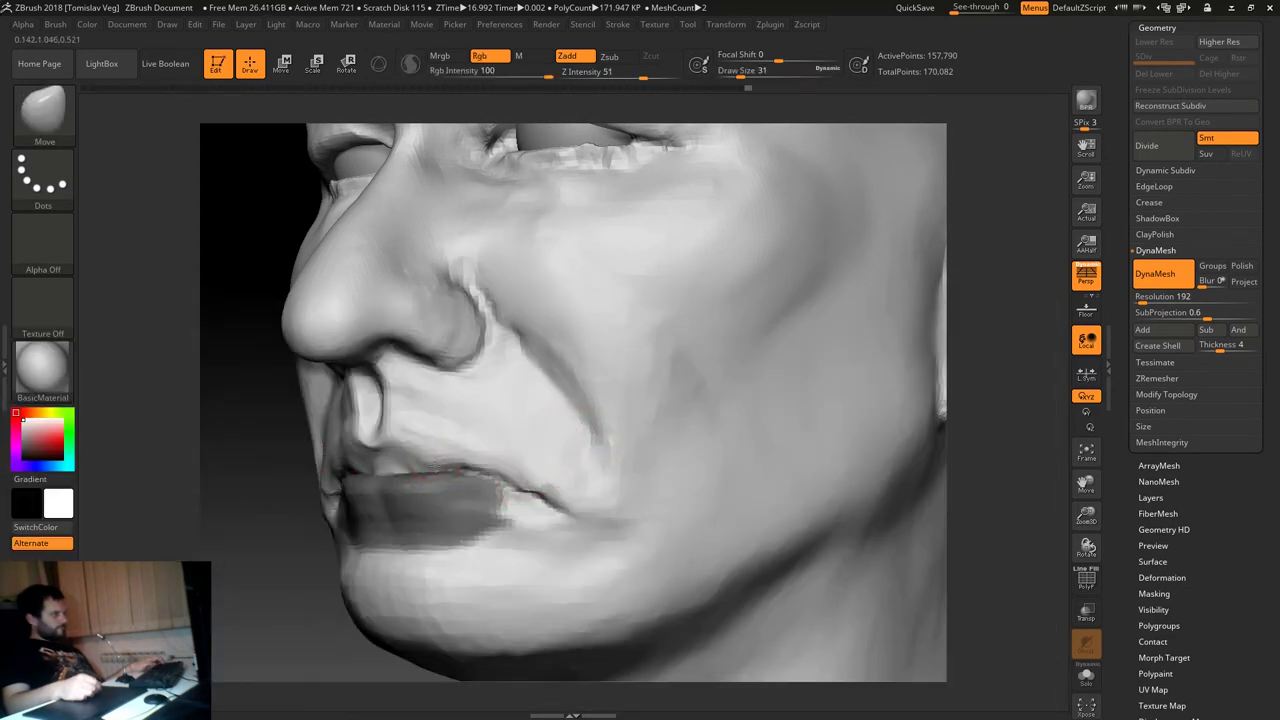
{"action": "key", "text": "s"}
{"action": "left_click_drag", "start_coordinate": [451, 470], "coordinate": [466, 460]}
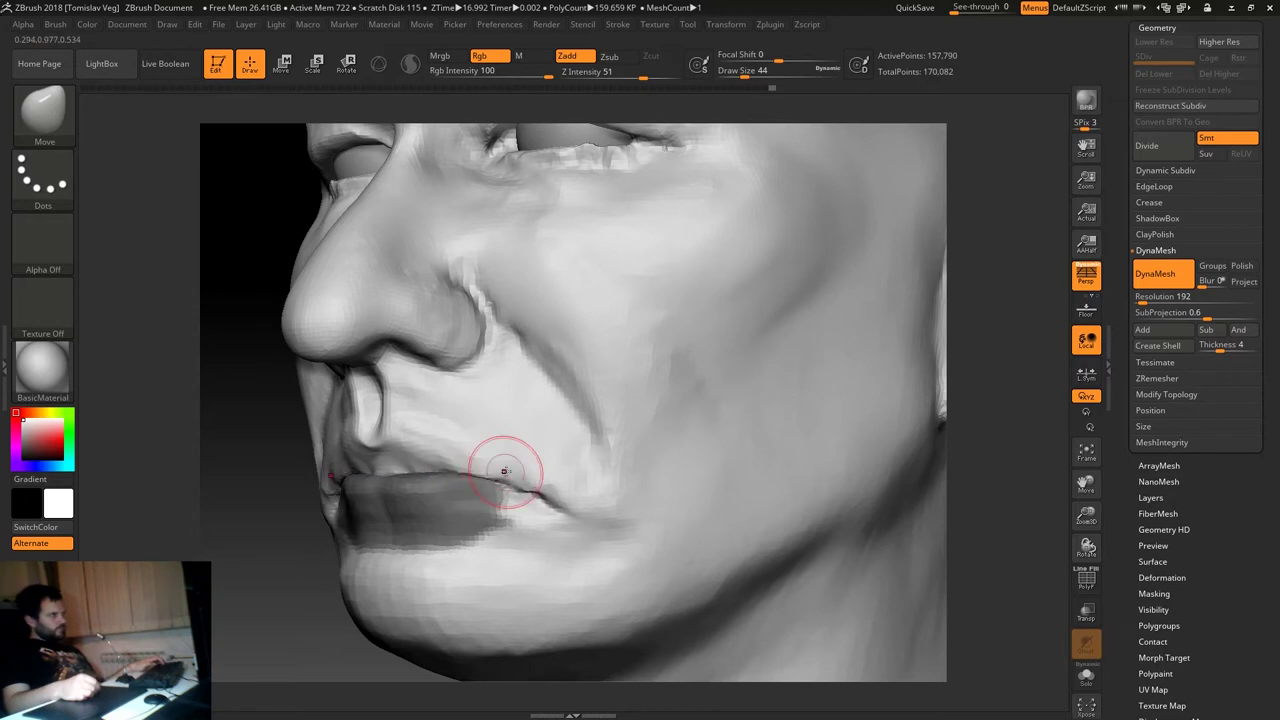
{"action": "mouse_move", "coordinate": [504, 471]}
{"action": "right_mouse_down"}
{"action": "mouse_move", "coordinate": [443, 476]}
{"action": "mouse_move", "coordinate": [749, 489]}
{"action": "mouse_move", "coordinate": [760, 514]}
{"action": "mouse_move", "coordinate": [726, 483]}
{"action": "mouse_move", "coordinate": [746, 491]}
{"action": "right_mouse_up"}
{"action": "key", "text": "shift"}
{"action": "key", "text": "s"}
{"action": "left_click_drag", "start_coordinate": [560, 380], "coordinate": [600, 380]}
{"action": "mouse_move", "coordinate": [600, 380]}
{"action": "right_mouse_down"}
{"action": "mouse_move", "coordinate": [783, 449]}
{"action": "mouse_move", "coordinate": [610, 426]}
{"action": "right_mouse_up"}
{"action": "key", "text": "s"}
{"action": "left_click_drag", "start_coordinate": [610, 426], "coordinate": [590, 426]}
{"action": "key", "text": "ctrl+z"}
{"action": "key", "text": "ctrl+z"}
{"action": "mouse_move", "coordinate": [793, 447]}
{"action": "right_mouse_down"}
{"action": "mouse_move", "coordinate": [497, 414]}
{"action": "mouse_move", "coordinate": [506, 471]}
{"action": "right_mouse_up"}
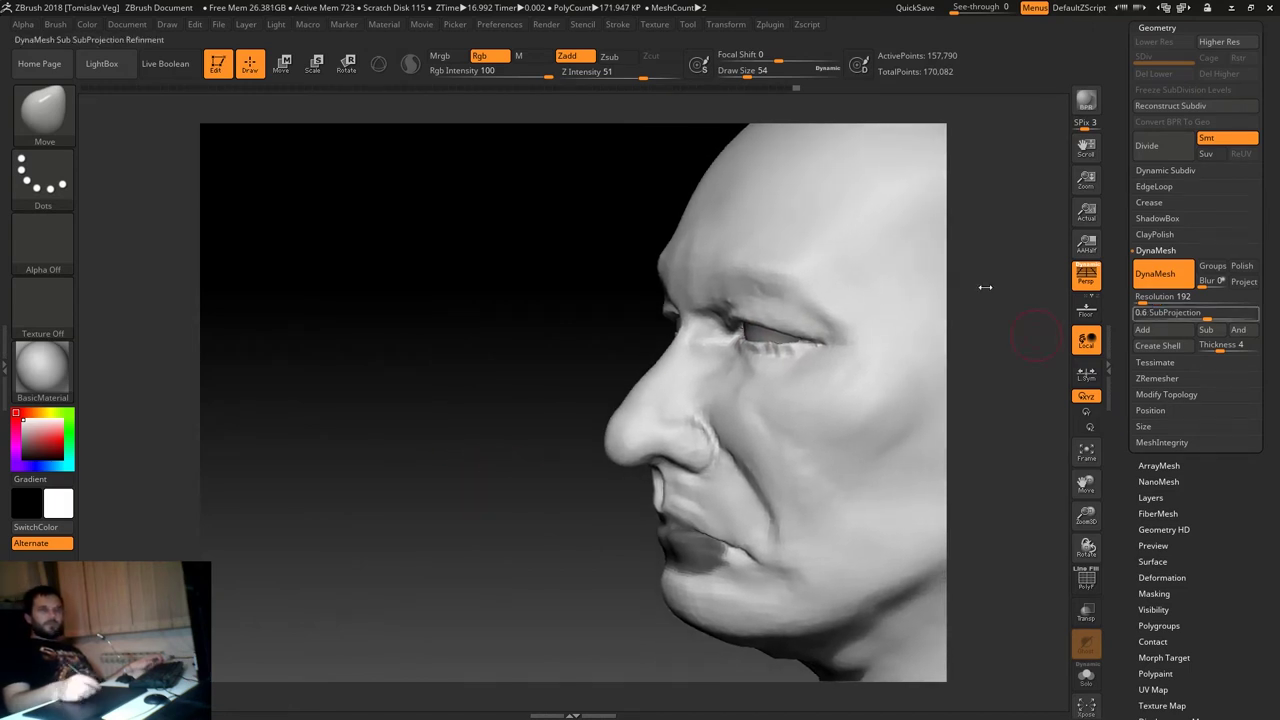
{"action": "right_click_drag", "start_coordinate": [1035, 338], "coordinate": [930, 316]}
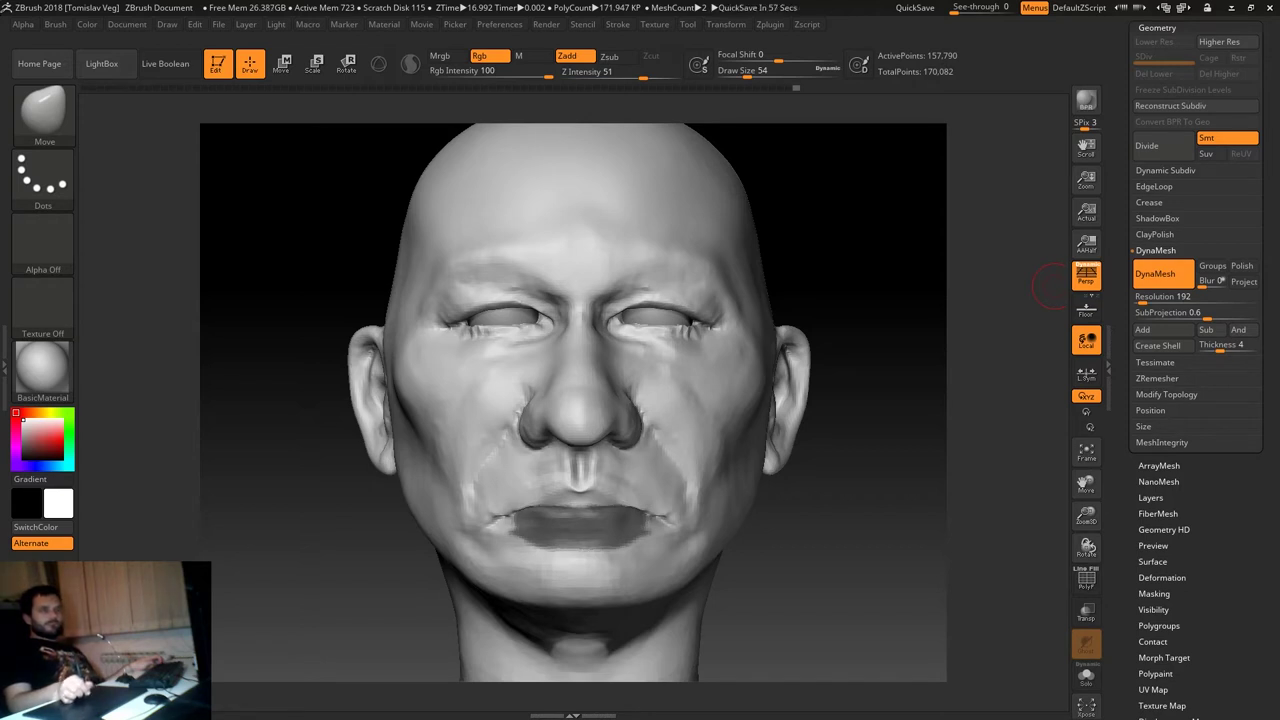
Turn to a close right profile and enlarge the brush to size 59, toggling Shift-smoothing.
{"action": "mouse_move", "coordinate": [881, 341]}
{"action": "right_mouse_down"}
{"action": "mouse_move", "coordinate": [873, 407]}
{"action": "mouse_move", "coordinate": [834, 402]}
{"action": "right_mouse_up"}
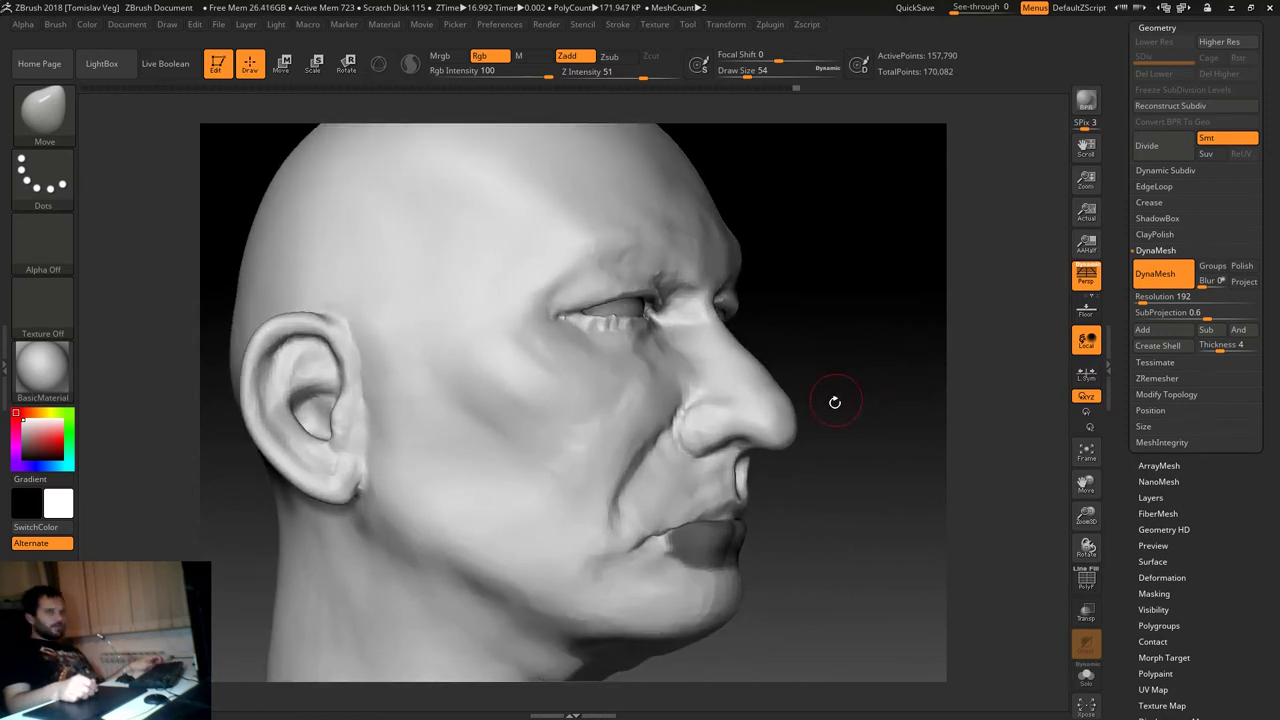
{"action": "key", "text": "s"}
{"action": "left_click_drag", "start_coordinate": [772, 437], "coordinate": [785, 400]}
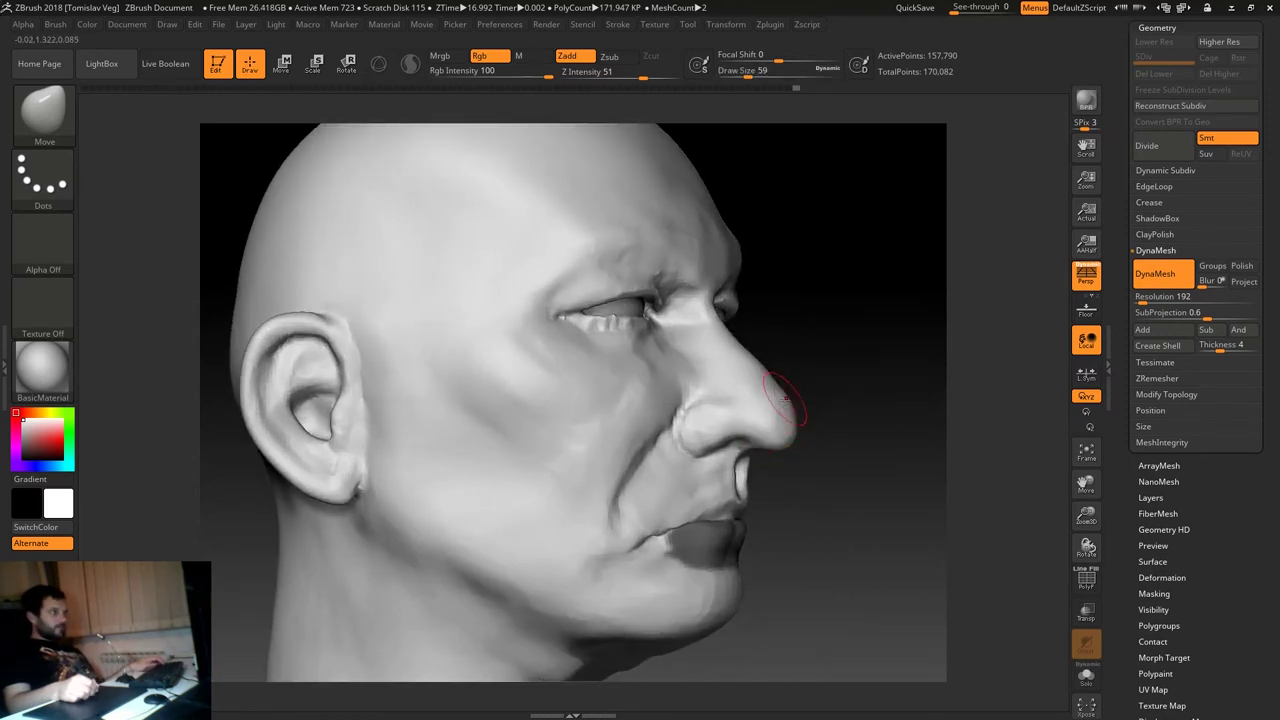
{"action": "key", "text": "s"}
{"action": "key", "text": "shift"}
{"action": "key", "text": "s"}
{"action": "key", "text": "s"}
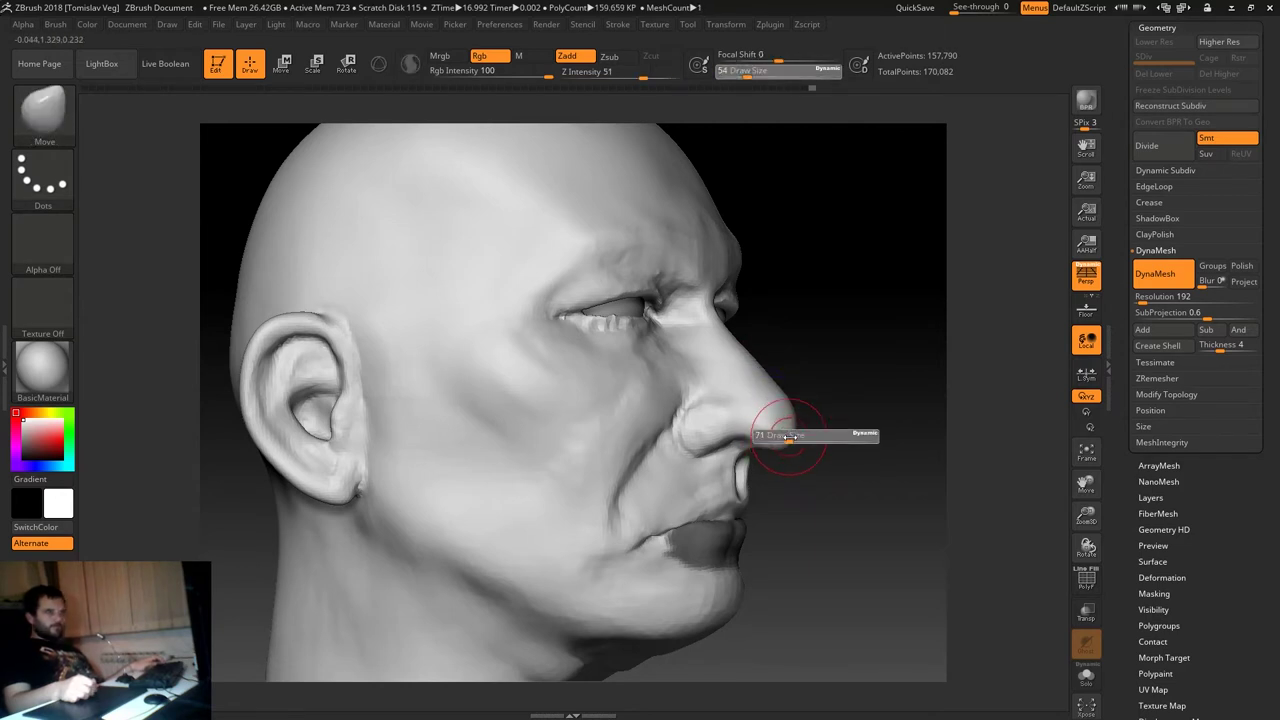
Pull the nostril wing into shape with a smaller brush, checking it from below and the side.
{"action": "key", "text": "s"}
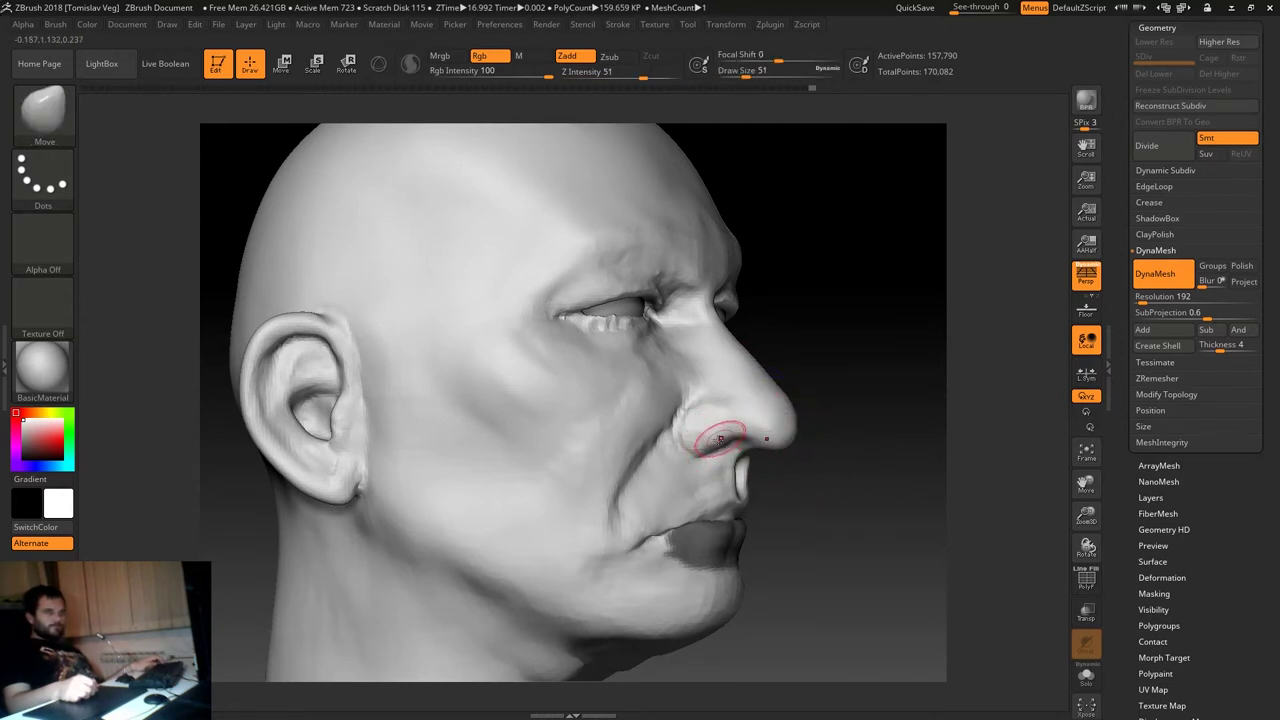
{"action": "mouse_move", "coordinate": [737, 446]}
{"action": "right_mouse_down", "text": "ctrl"}
{"action": "mouse_move", "coordinate": [689, 453]}
{"action": "mouse_move", "coordinate": [694, 443]}
{"action": "right_mouse_up", "text": "ctrl"}
{"action": "key", "text": "s"}
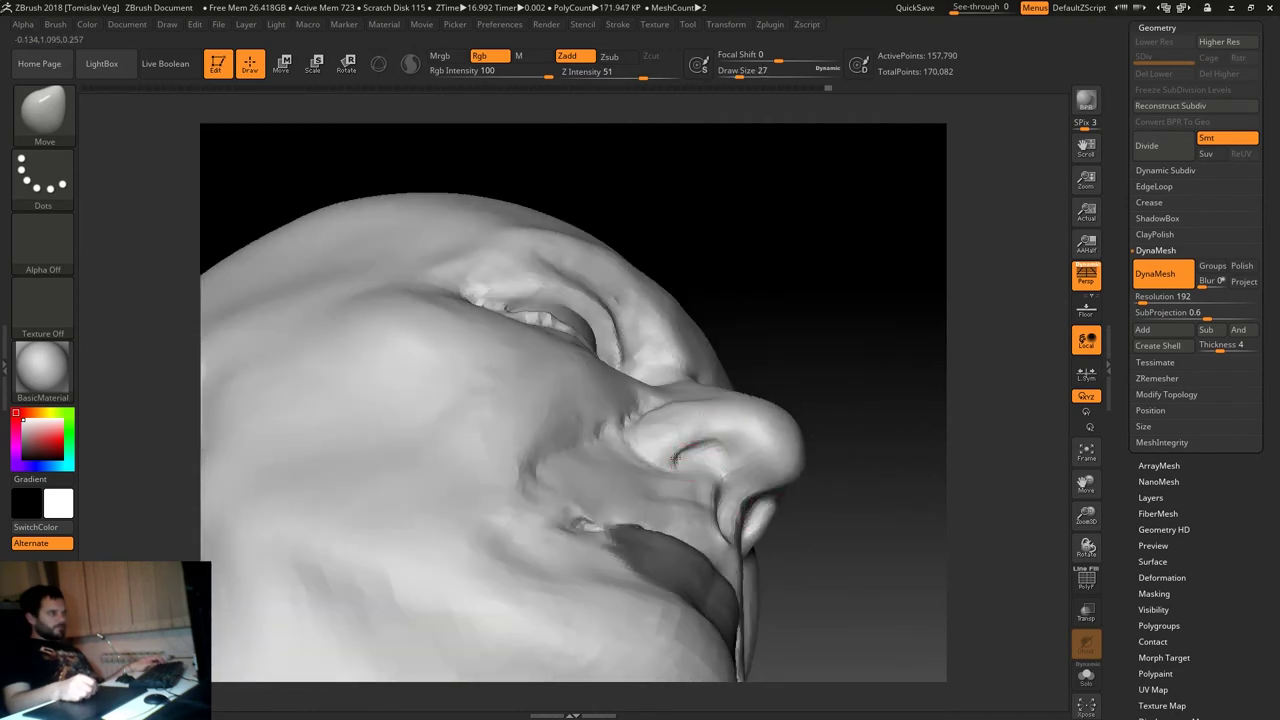
{"action": "right_click_drag", "start_coordinate": [707, 456], "coordinate": [729, 498]}
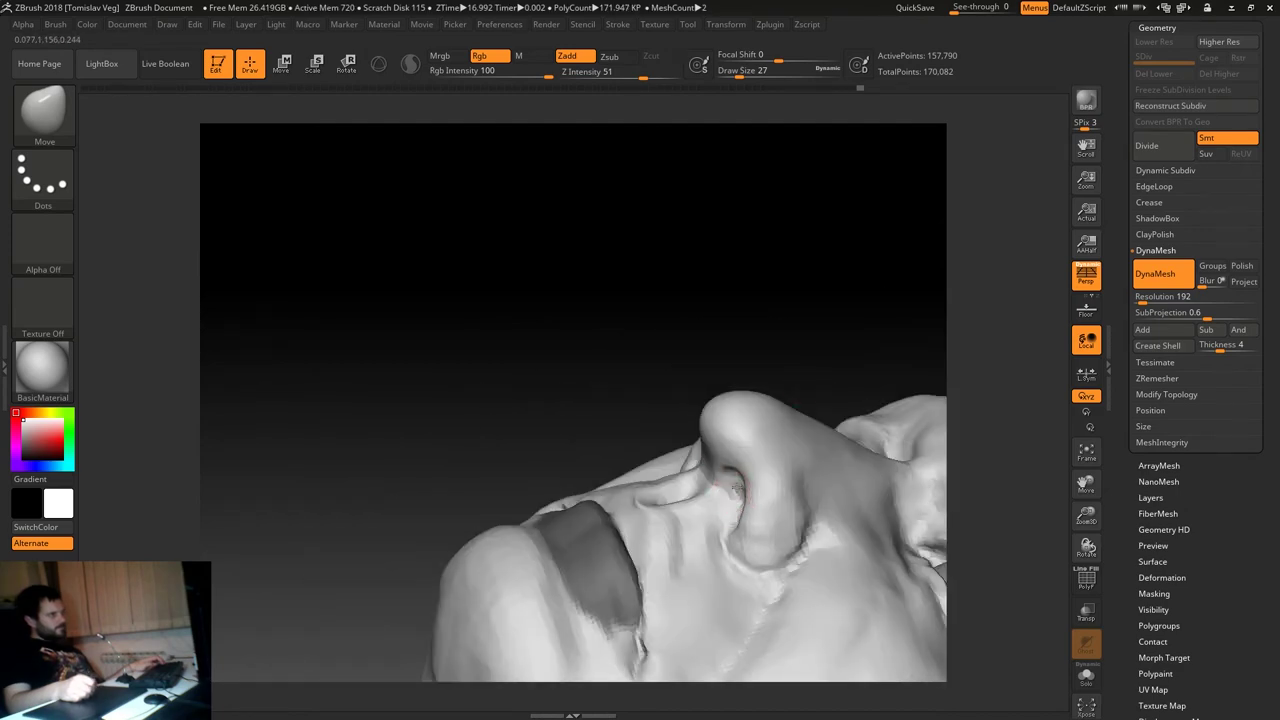
{"action": "right_click_drag", "start_coordinate": [740, 492], "coordinate": [851, 375]}
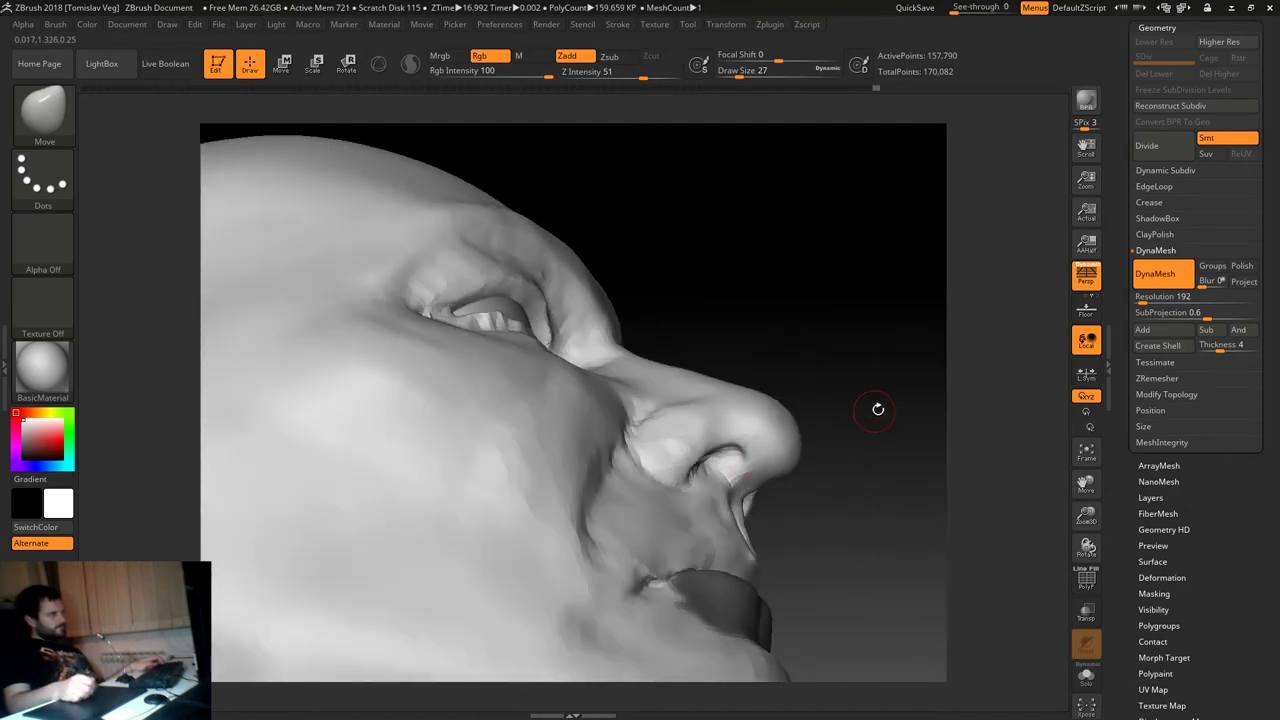
{"action": "mouse_move", "coordinate": [880, 423]}
{"action": "right_mouse_down"}
{"action": "mouse_move", "coordinate": [880, 349]}
{"action": "mouse_move", "coordinate": [922, 548]}
{"action": "mouse_move", "coordinate": [880, 471]}
{"action": "right_mouse_up"}
Switch to ClayBuildup at draw size 20 and build up the rim beside the nostril.
{"action": "key", "text": "b"}
{"action": "key", "text": "c"}
{"action": "key", "text": "b"}
{"action": "mouse_move", "coordinate": [800, 420]}
{"action": "right_mouse_down"}
{"action": "mouse_move", "coordinate": [862, 361]}
{"action": "mouse_move", "coordinate": [629, 286]}
{"action": "mouse_move", "coordinate": [500, 343]}
{"action": "right_mouse_up"}
{"action": "key", "text": "s"}
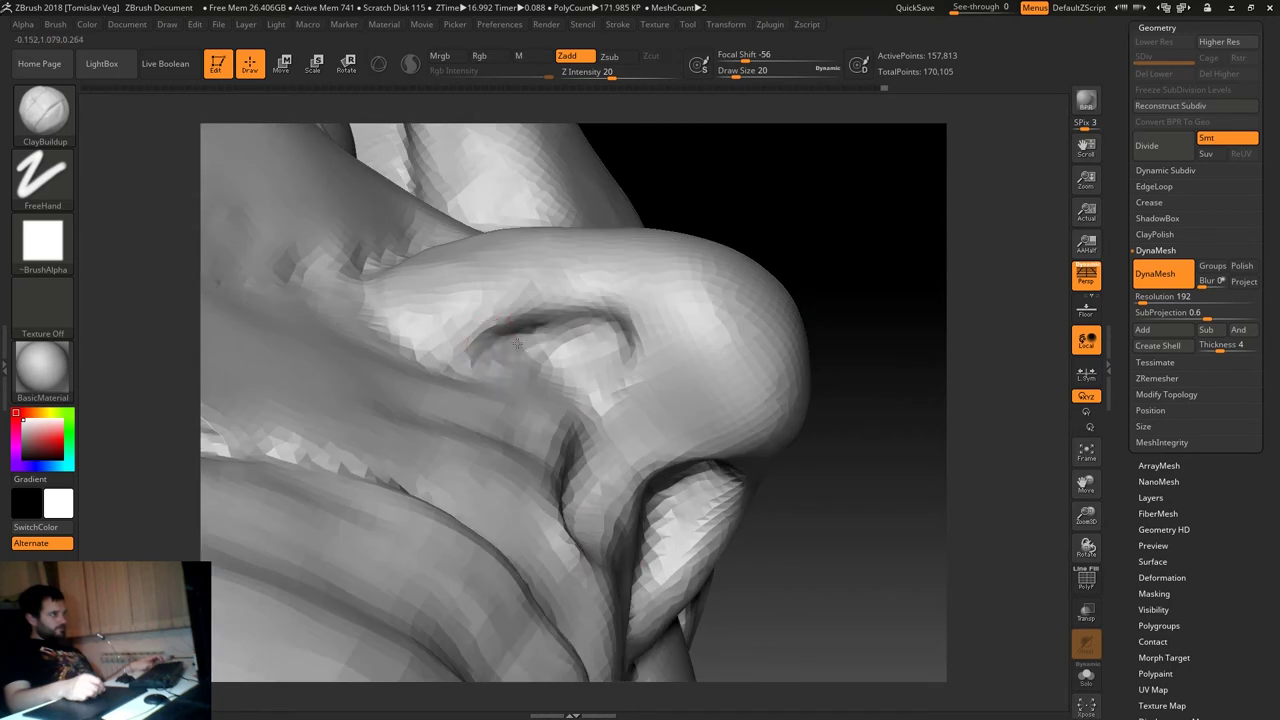
{"action": "left_click_drag", "start_coordinate": [612, 341], "coordinate": [585, 380]}
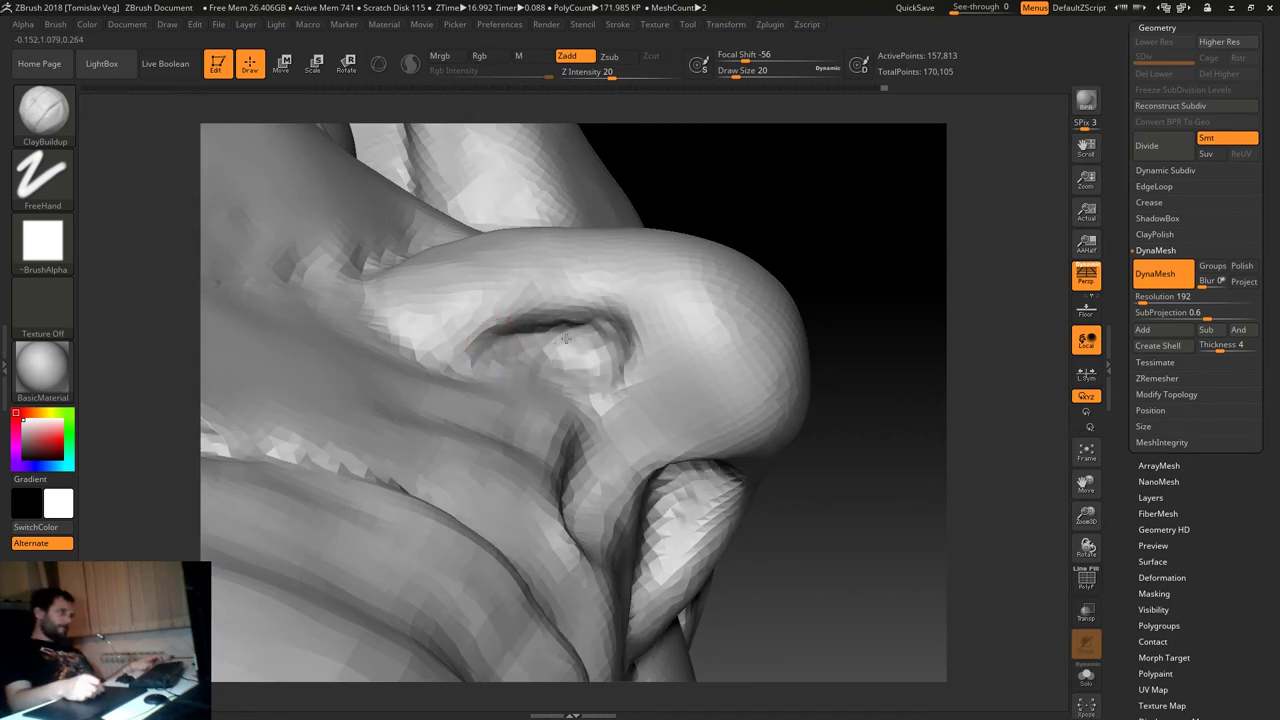
Deepen the nostril opening with a fine size-7 tip, then orbit to check it.
{"action": "key", "text": "s"}
{"action": "left_click_drag", "start_coordinate": [610, 345], "coordinate": [618, 356]}
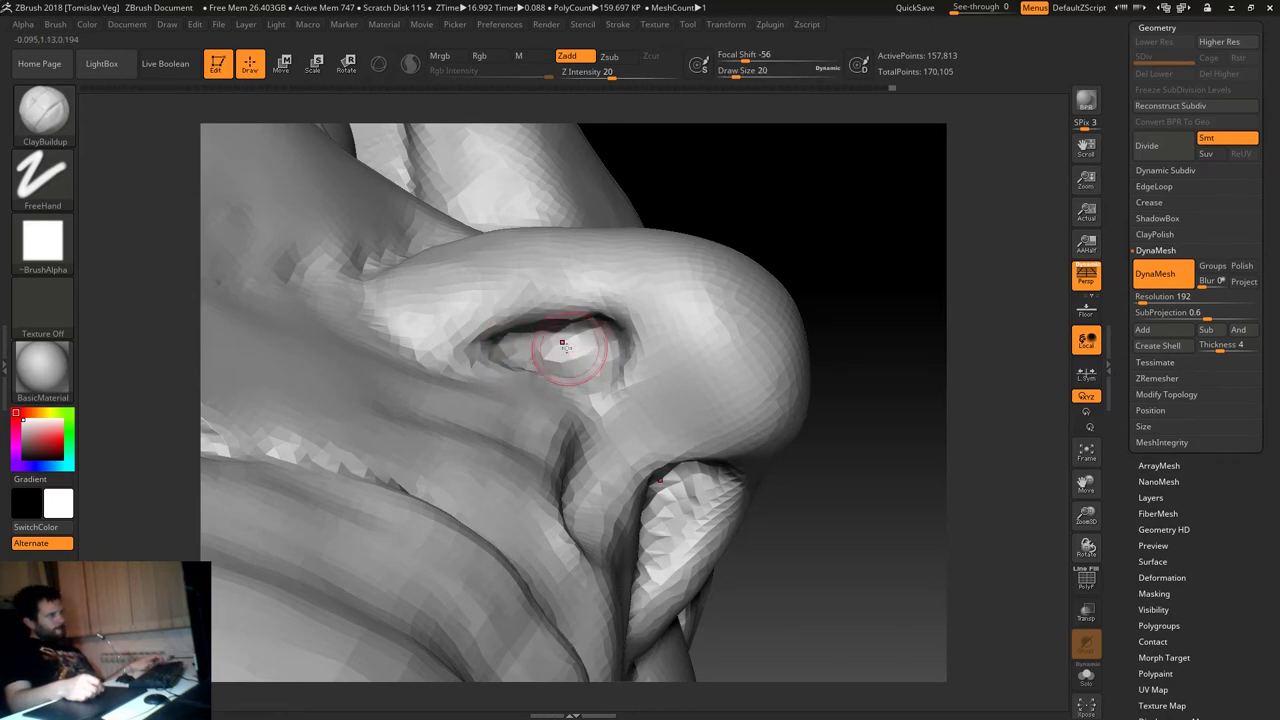
{"action": "left_click_drag", "start_coordinate": [846, 240], "coordinate": [846, 262]}
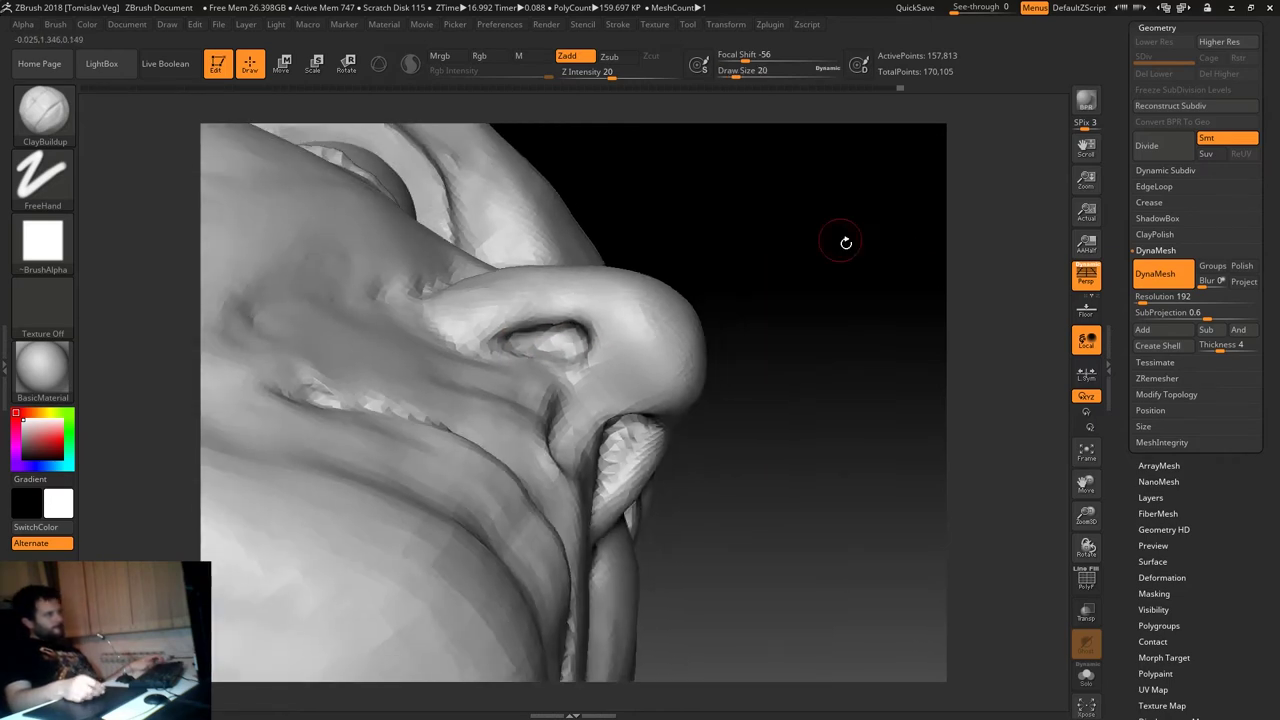
{"action": "mouse_move", "coordinate": [835, 267]}
{"action": "left_mouse_down"}
{"action": "mouse_move", "coordinate": [777, 206]}
{"action": "mouse_move", "coordinate": [800, 320]}
{"action": "left_mouse_up"}
{"action": "mouse_move", "coordinate": [800, 400]}
{"action": "left_mouse_down"}
{"action": "mouse_move", "coordinate": [837, 423]}
{"action": "mouse_move", "coordinate": [823, 409]}
{"action": "mouse_move", "coordinate": [890, 417]}
{"action": "mouse_move", "coordinate": [863, 420]}
{"action": "mouse_move", "coordinate": [886, 440]}
{"action": "mouse_move", "coordinate": [863, 389]}
{"action": "mouse_move", "coordinate": [905, 359]}
{"action": "mouse_move", "coordinate": [843, 340]}
{"action": "mouse_move", "coordinate": [822, 293]}
{"action": "mouse_move", "coordinate": [815, 305]}
{"action": "mouse_move", "coordinate": [829, 306]}
{"action": "mouse_move", "coordinate": [792, 315]}
{"action": "mouse_move", "coordinate": [808, 354]}
{"action": "left_mouse_up"}
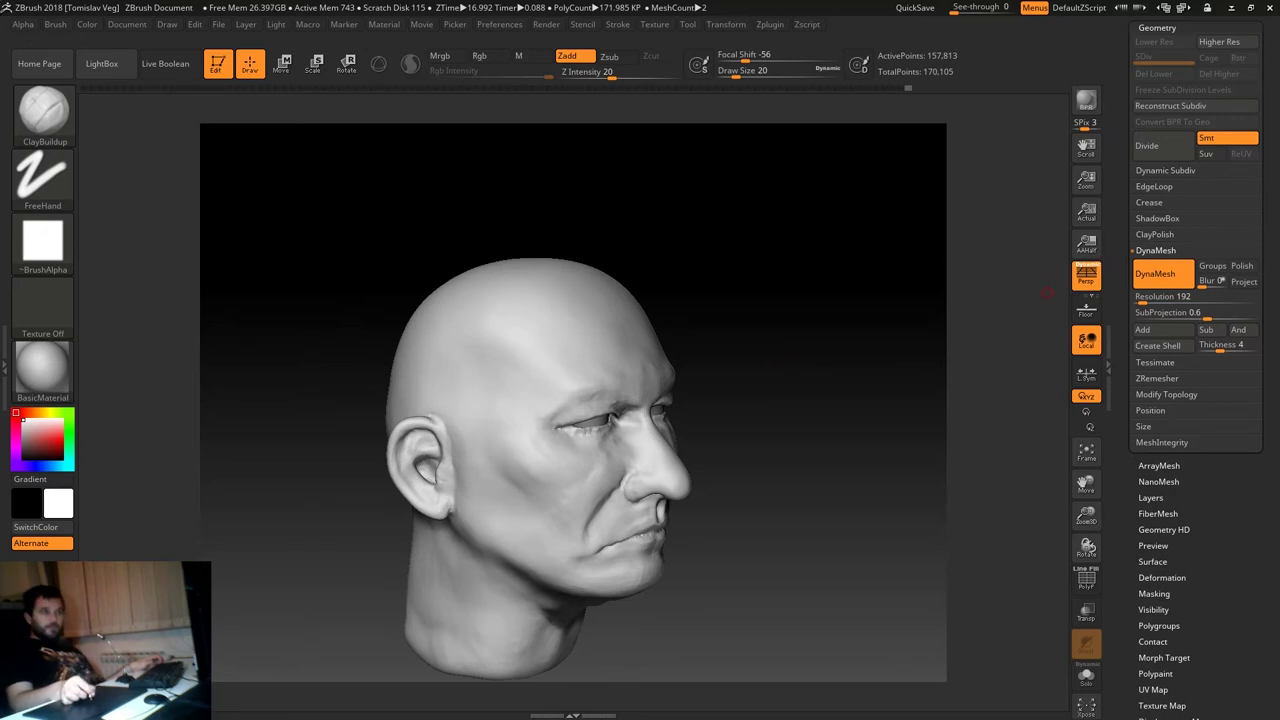
{"action": "mouse_move", "coordinate": [812, 304]}
{"action": "left_mouse_down"}
{"action": "mouse_move", "coordinate": [817, 214]}
{"action": "mouse_move", "coordinate": [789, 234]}
{"action": "mouse_move", "coordinate": [737, 323]}
{"action": "mouse_move", "coordinate": [244, 477]}
{"action": "left_mouse_up"}
Lasso-mask the eye area and shape the lower eyelid with the Move brush at size 29.
{"action": "key", "text": "ctrl"}
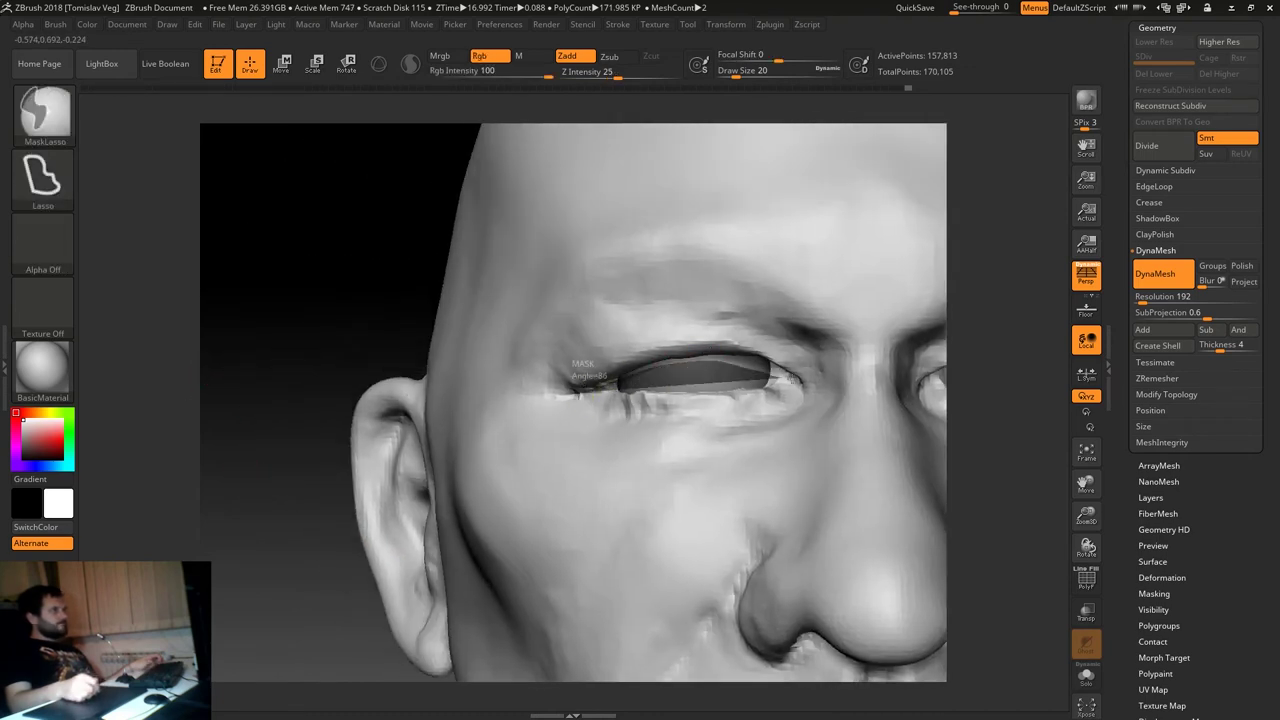
{"action": "left_click_drag", "start_coordinate": [783, 378], "coordinate": [575, 390], "text": "ctrl"}
{"action": "key", "text": "b"}
{"action": "key", "text": "m"}
{"action": "key", "text": "v"}
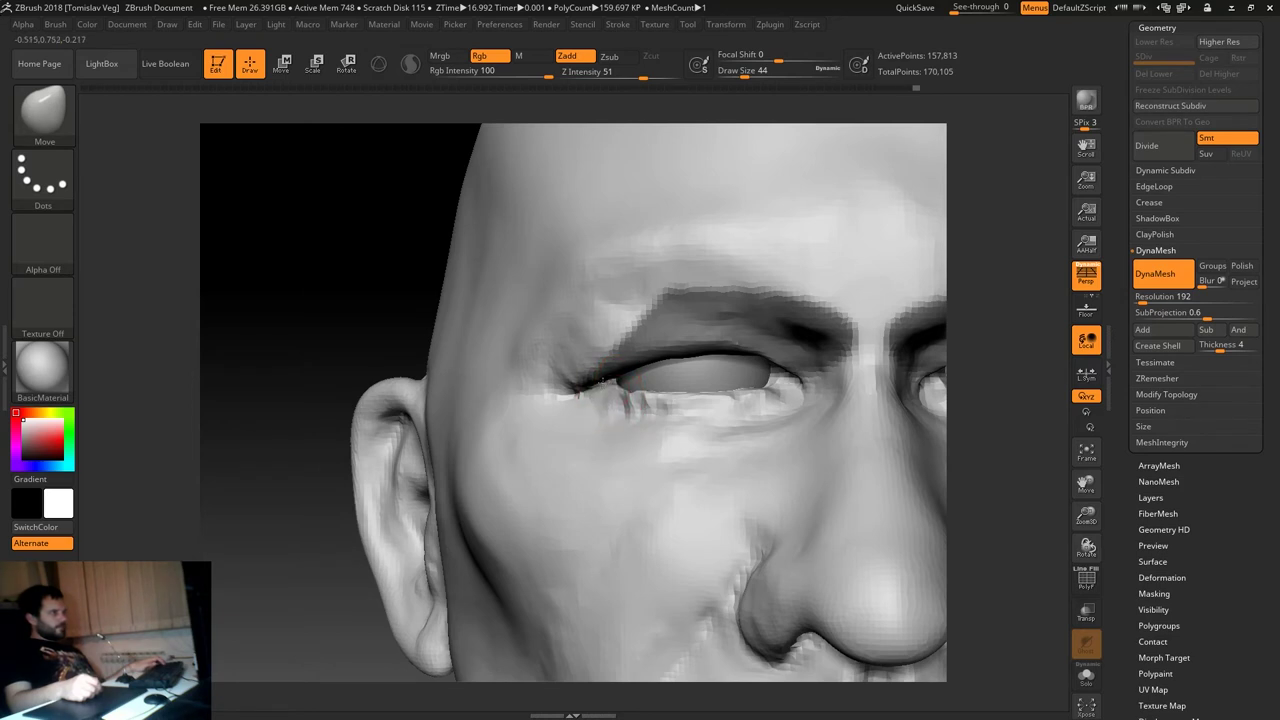
{"action": "key", "text": "bracketleft"}
{"action": "mouse_move", "coordinate": [614, 405]}
{"action": "left_mouse_down", "text": "shift"}
{"action": "mouse_move", "coordinate": [661, 413]}
{"action": "mouse_move", "coordinate": [728, 391]}
{"action": "left_mouse_up", "text": "shift"}
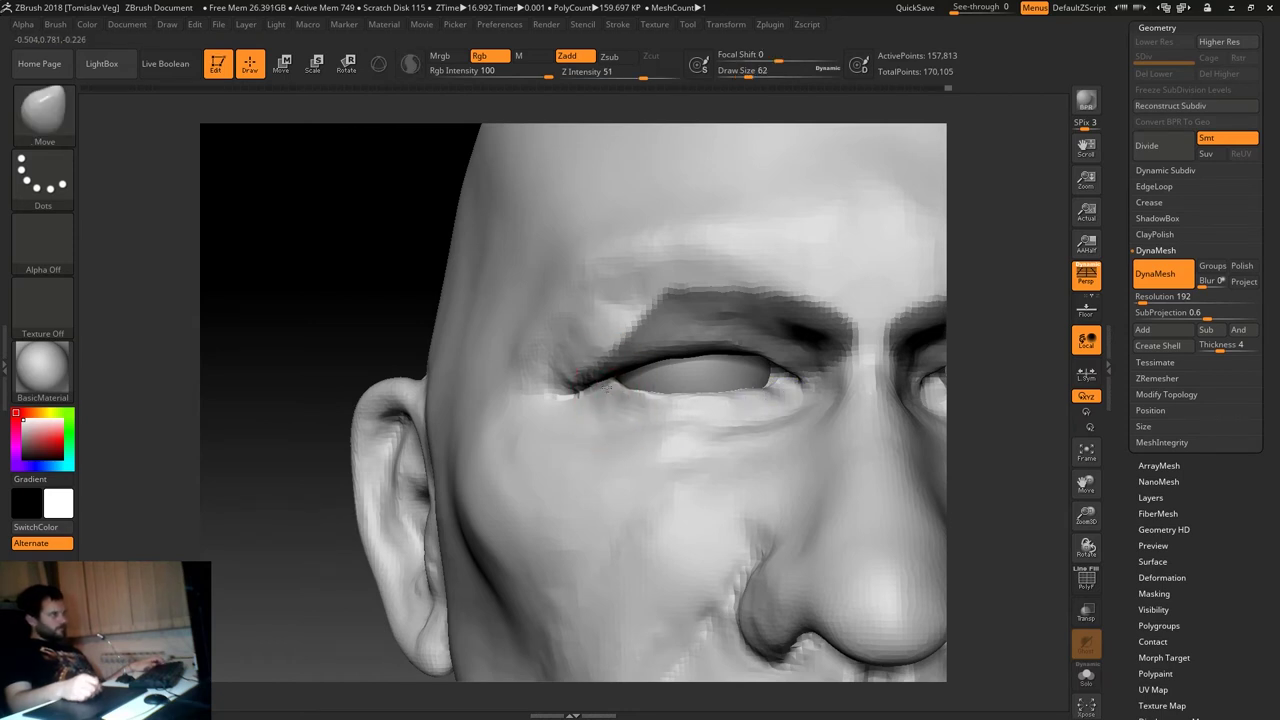
Refine the inner eye corner with a smaller brush, then soften the nose bridge at size 62.
{"action": "key", "text": "bracketleft"}
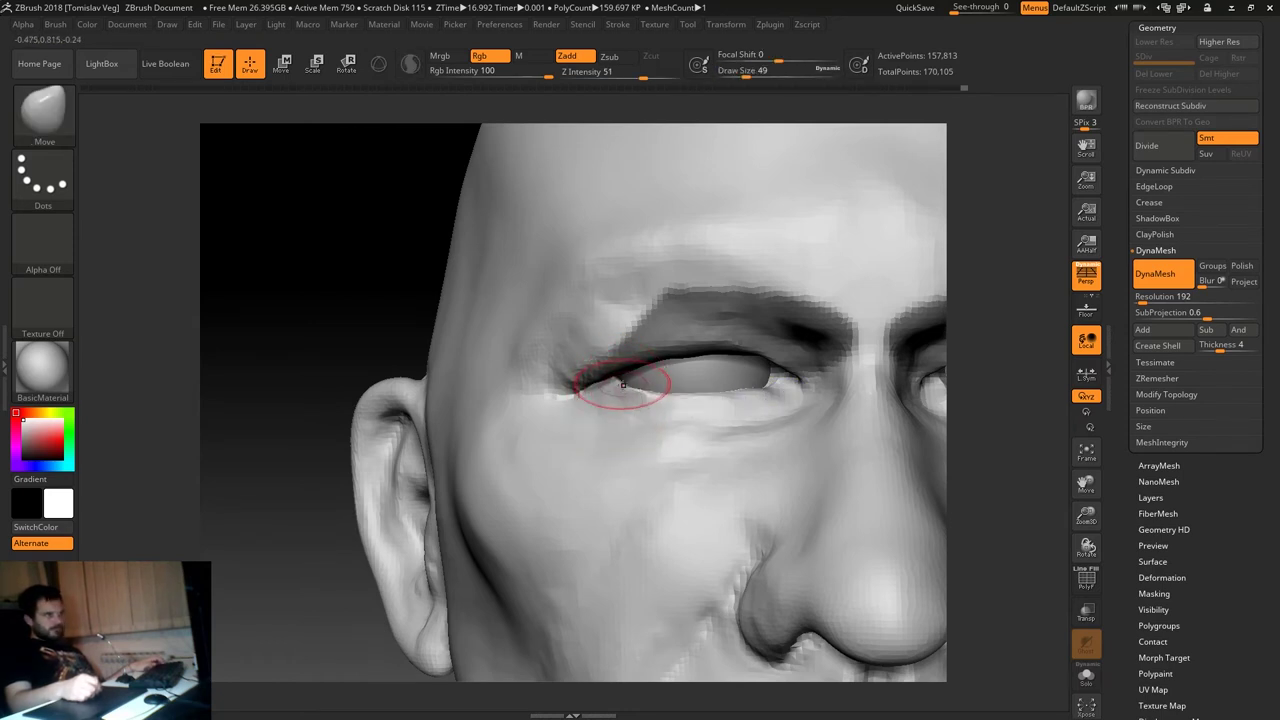
{"action": "left_click_drag", "start_coordinate": [287, 420], "coordinate": [470, 410]}
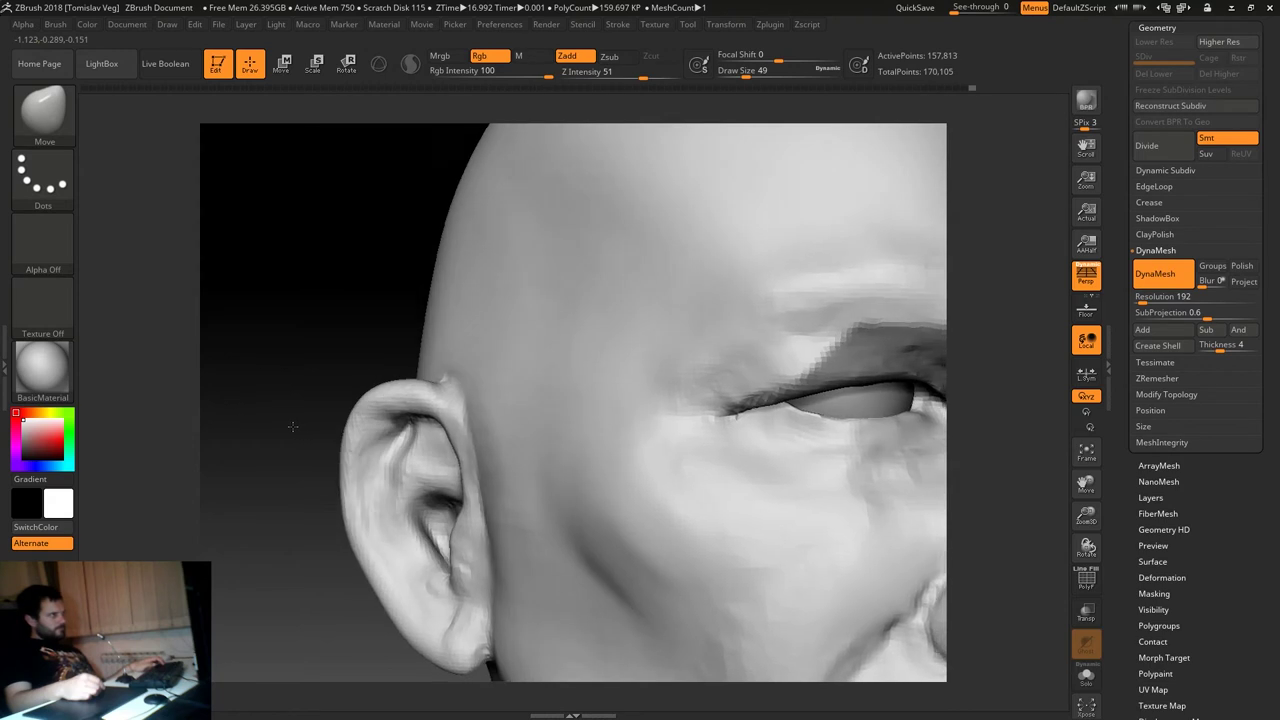
{"action": "key", "text": "bracketleft"}
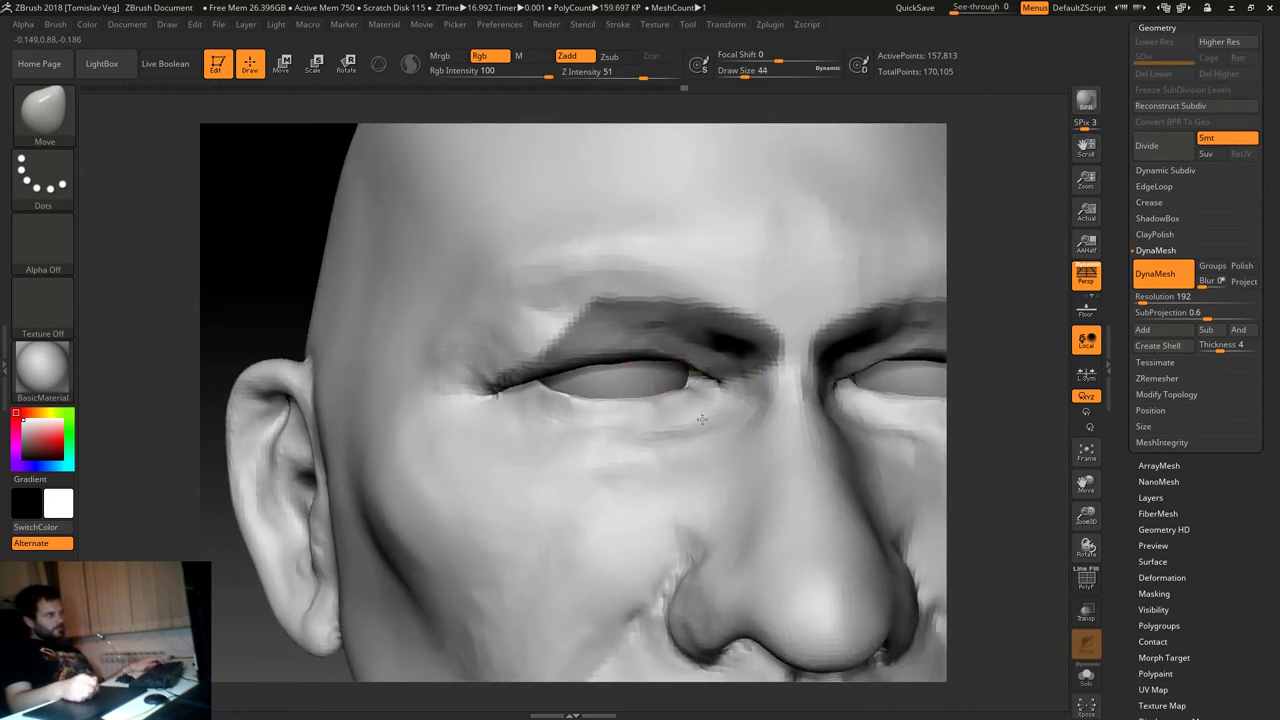
{"action": "left_click_drag", "start_coordinate": [702, 419], "coordinate": [688, 397]}
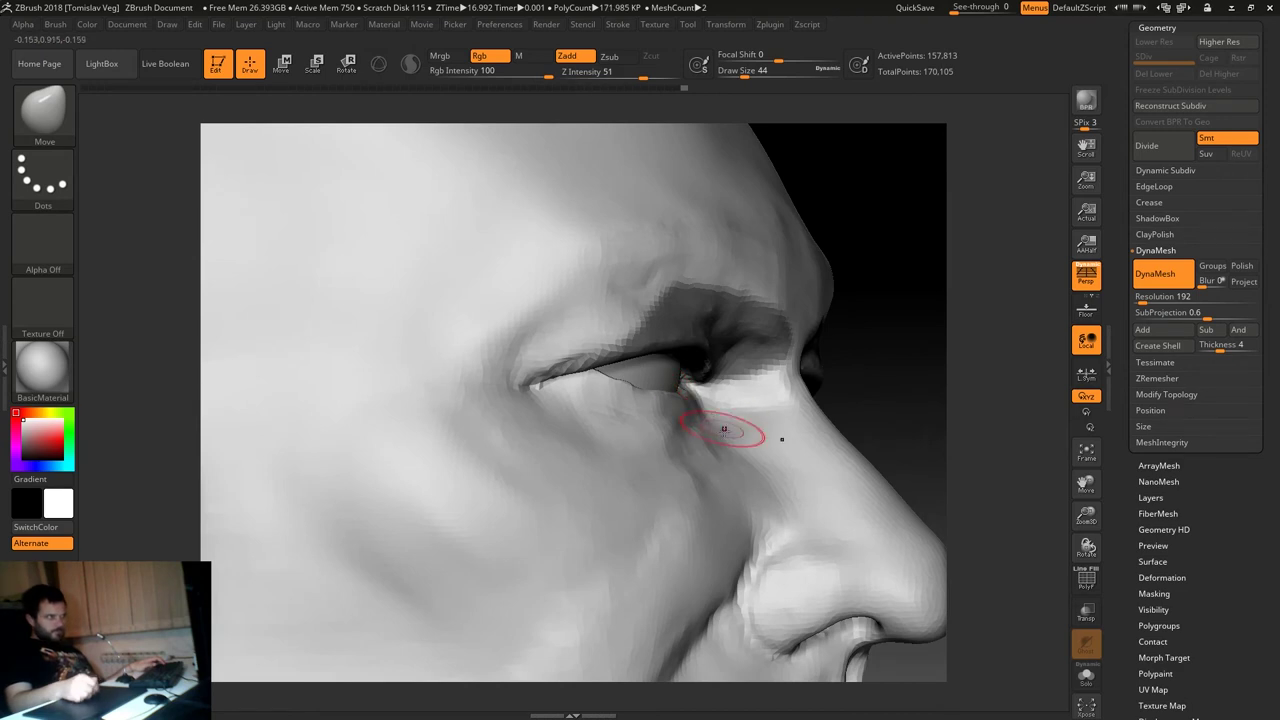
{"action": "left_click_drag", "start_coordinate": [740, 428], "coordinate": [731, 420]}
{"action": "key", "text": "bracketright"}
{"action": "key", "text": "bracketright"}
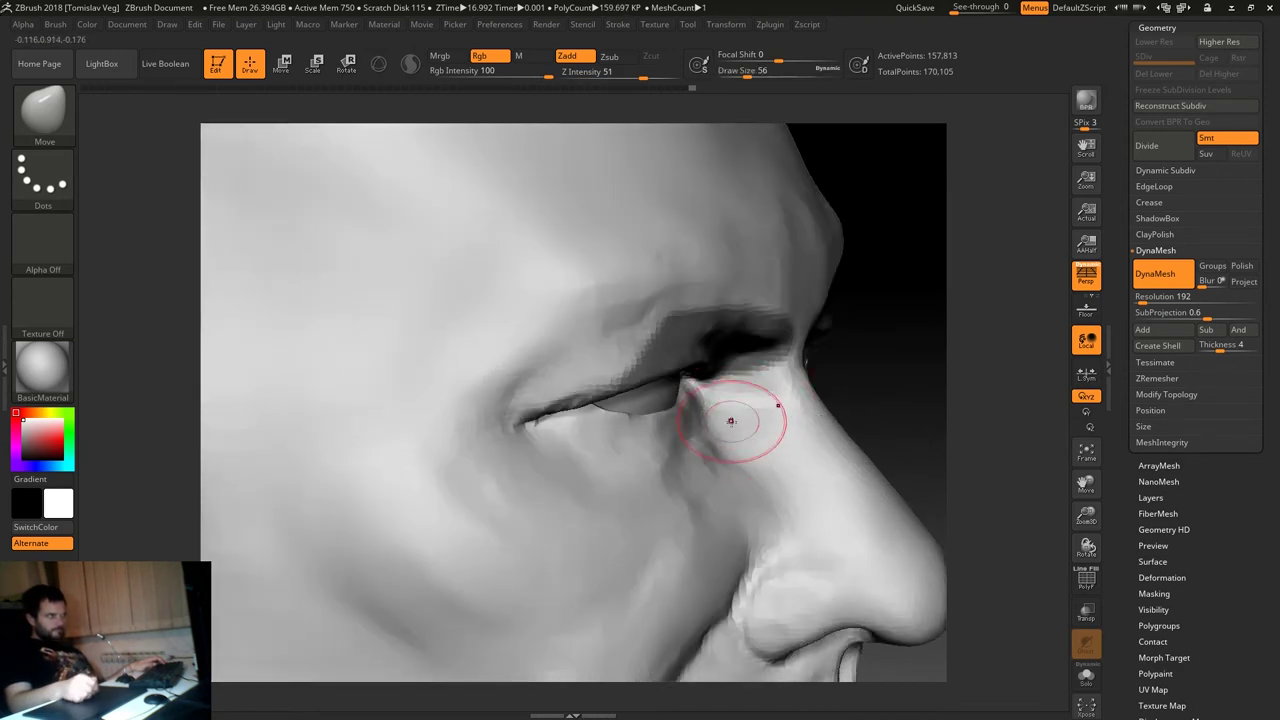
{"action": "key", "text": "bracketright"}
{"action": "left_click_drag", "start_coordinate": [780, 466], "coordinate": [813, 484]}
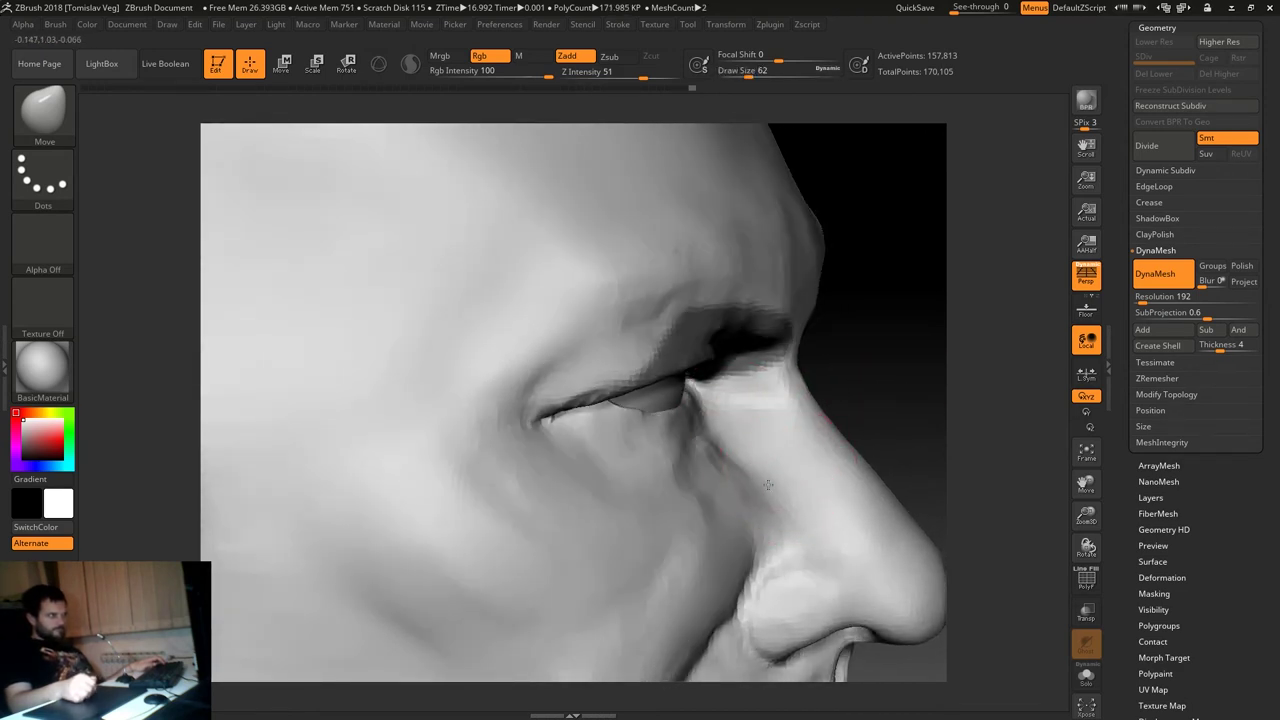
Reframe the head in a three-quarter view and switch to ClayBuildup at size 51.
{"action": "mouse_move", "coordinate": [900, 450]}
{"action": "left_mouse_down"}
{"action": "mouse_move", "coordinate": [934, 374]}
{"action": "mouse_move", "coordinate": [681, 472]}
{"action": "mouse_move", "coordinate": [708, 452]}
{"action": "left_mouse_up"}
{"action": "key", "text": "f"}
{"action": "mouse_move", "coordinate": [883, 400]}
{"action": "left_mouse_down"}
{"action": "mouse_move", "coordinate": [803, 370]}
{"action": "mouse_move", "coordinate": [333, 435]}
{"action": "mouse_move", "coordinate": [290, 455]}
{"action": "mouse_move", "coordinate": [370, 445]}
{"action": "left_mouse_up"}
{"action": "key", "text": "b"}
{"action": "key", "text": "c"}
{"action": "key", "text": "b"}
{"action": "key", "text": "s"}
{"action": "left_click_drag", "start_coordinate": [659, 392], "coordinate": [656, 389]}
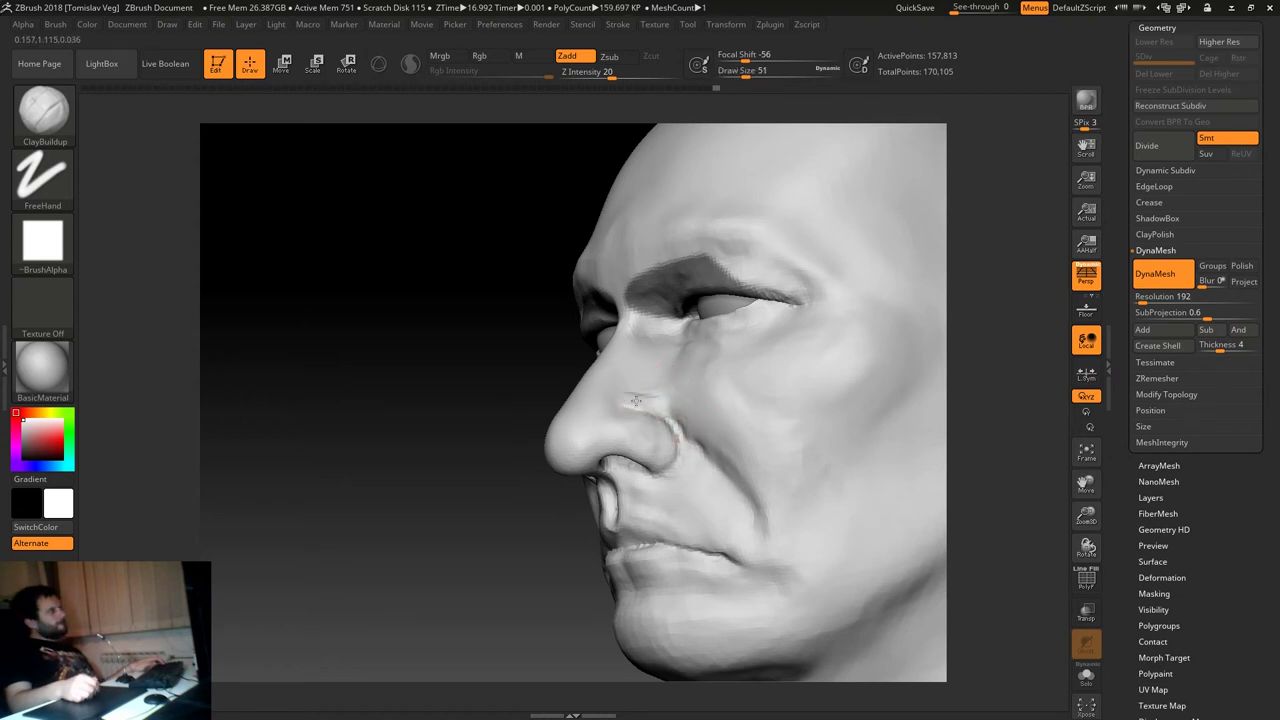
Zoom in on the nose and smooth the alar crease with ClayBuildup enlarged to 68.
{"action": "key", "text": "shift"}
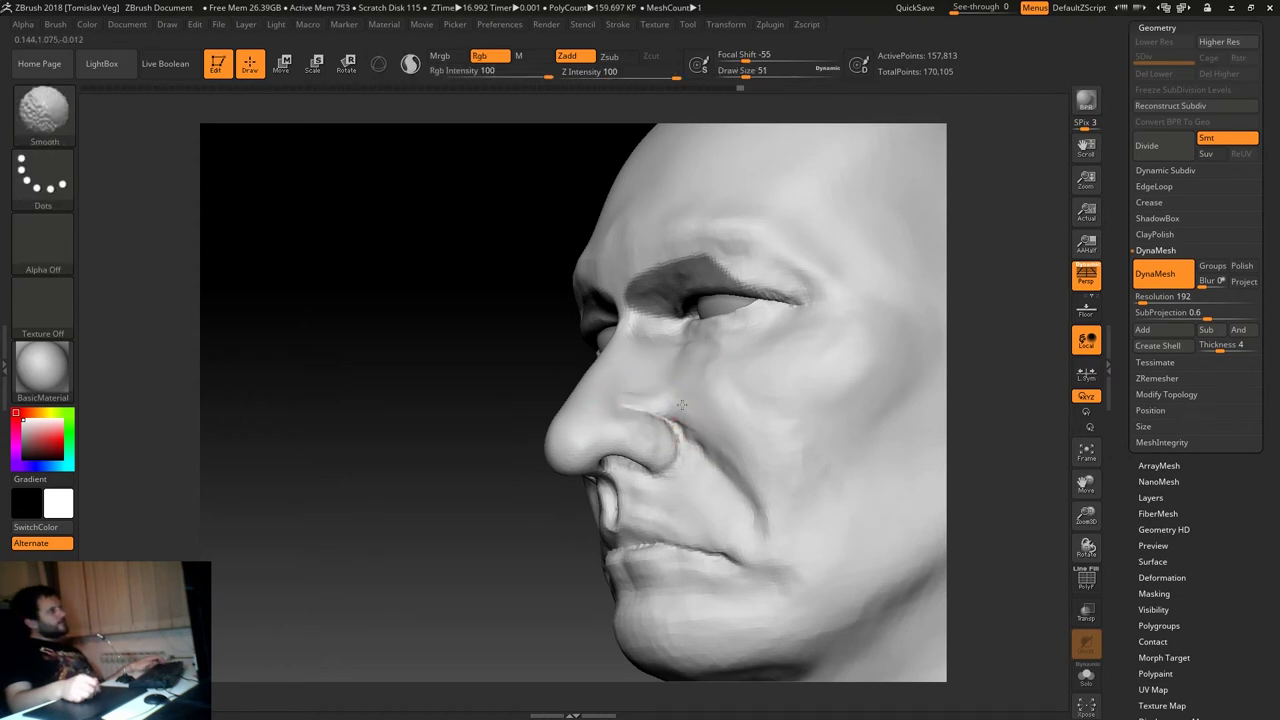
{"action": "left_click_drag", "start_coordinate": [729, 434], "coordinate": [837, 360]}
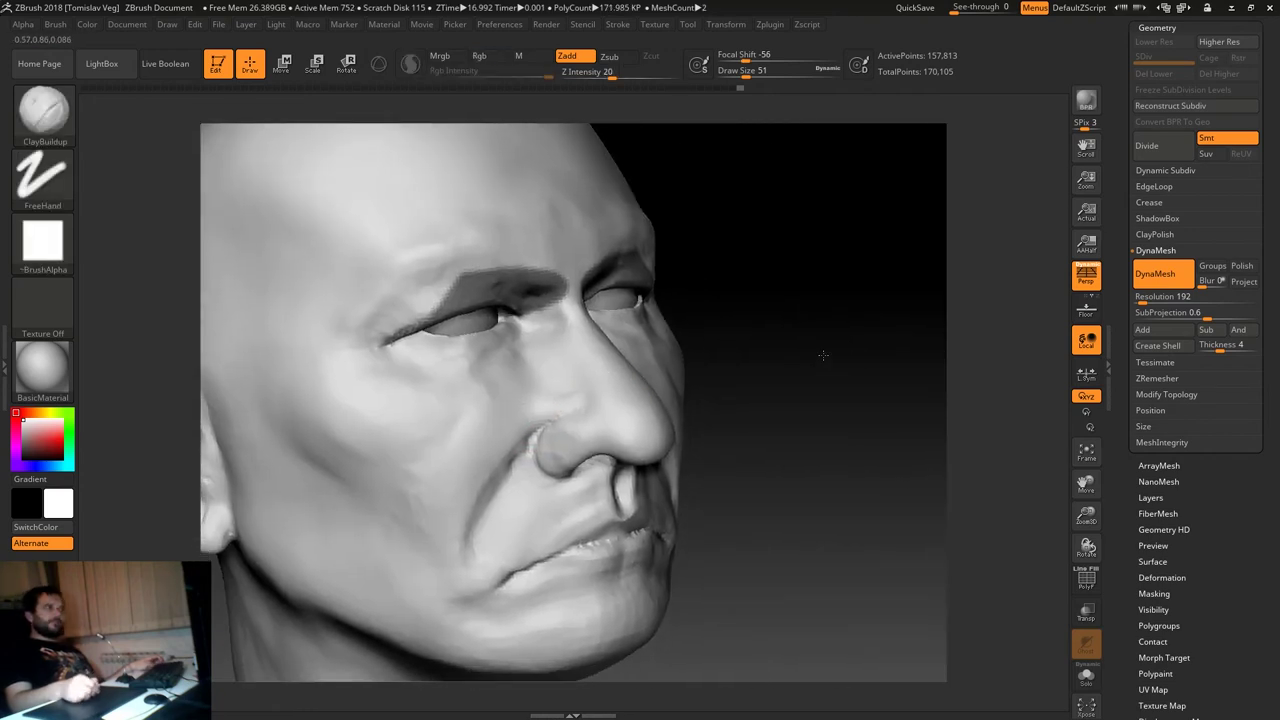
{"action": "left_click_drag", "start_coordinate": [837, 360], "coordinate": [663, 369], "text": "alt"}
{"action": "key", "text": "s"}
{"action": "mouse_move", "coordinate": [586, 366]}
{"action": "left_mouse_down"}
{"action": "mouse_move", "coordinate": [605, 368]}
{"action": "mouse_move", "coordinate": [602, 409]}
{"action": "left_mouse_up"}
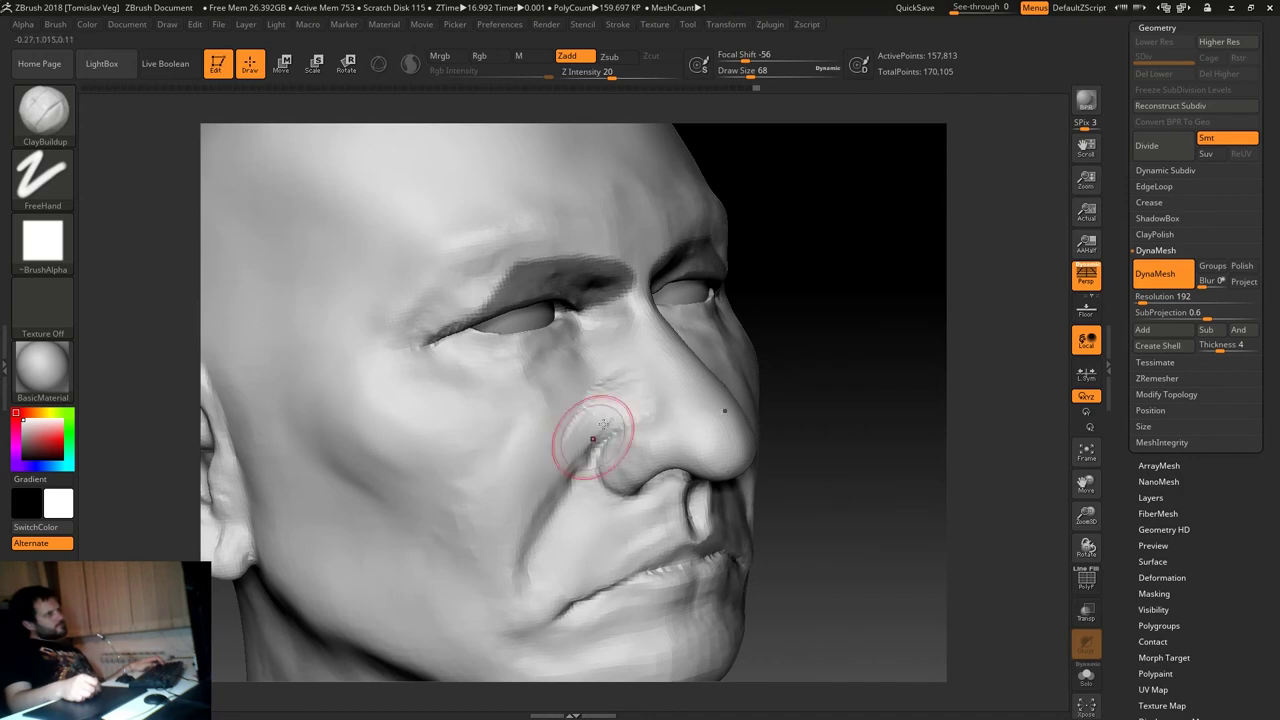
{"action": "key", "text": "shift"}
Reframe the head and Shift-smooth the crease and chin from side and front angles.
{"action": "key", "text": "f"}
{"action": "mouse_move", "coordinate": [780, 400]}
{"action": "left_mouse_down"}
{"action": "mouse_move", "coordinate": [815, 367]}
{"action": "mouse_move", "coordinate": [805, 395]}
{"action": "left_mouse_up"}
{"action": "mouse_move", "coordinate": [776, 401]}
{"action": "left_mouse_down"}
{"action": "mouse_move", "coordinate": [803, 397]}
{"action": "mouse_move", "coordinate": [803, 380]}
{"action": "mouse_move", "coordinate": [824, 421]}
{"action": "left_mouse_up"}
{"action": "key", "text": "shift"}
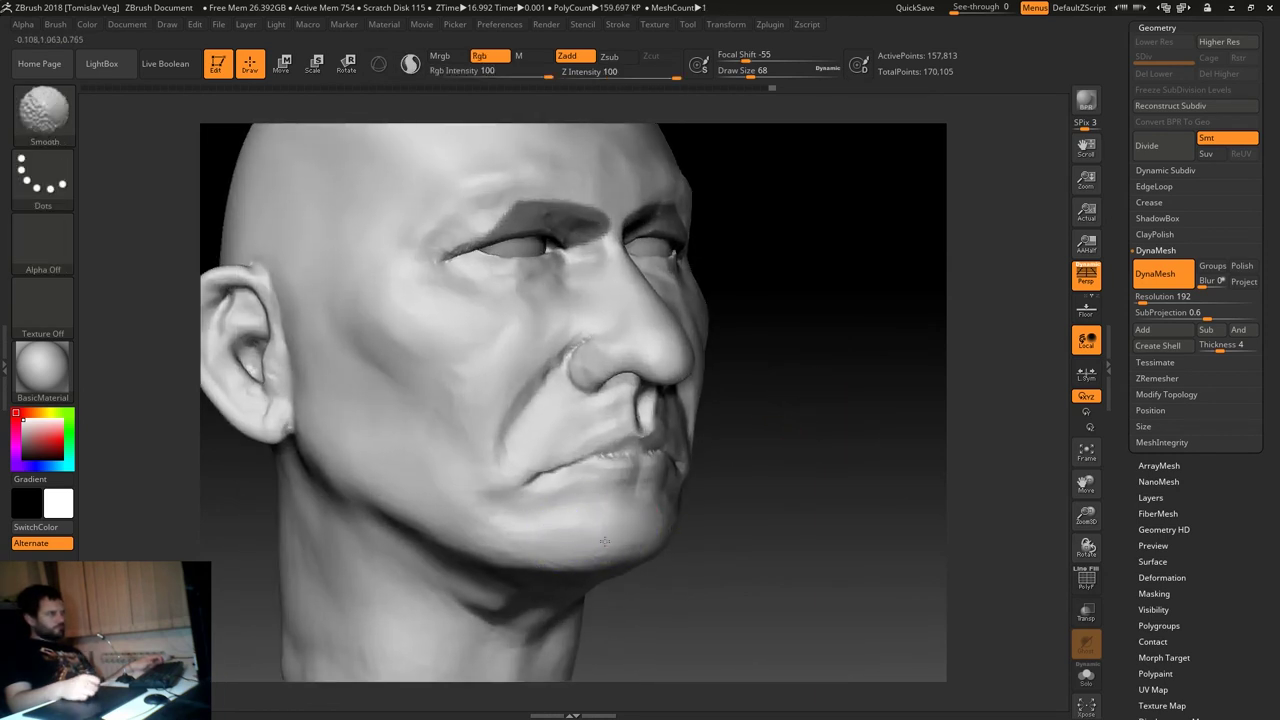
{"action": "mouse_move", "coordinate": [700, 505]}
{"action": "left_mouse_down"}
{"action": "mouse_move", "coordinate": [460, 511]}
{"action": "mouse_move", "coordinate": [486, 486]}
{"action": "left_mouse_up"}
{"action": "key", "text": "shift"}
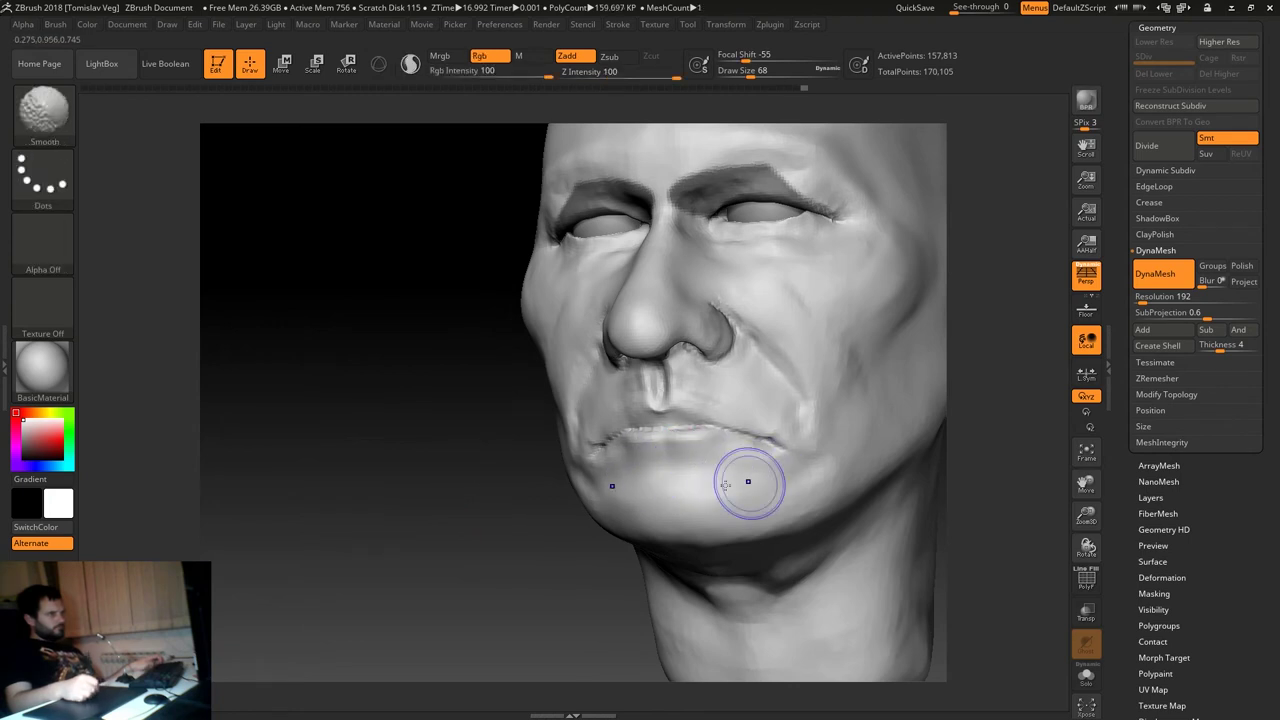
{"action": "left_click_drag", "start_coordinate": [766, 486], "coordinate": [586, 486]}
{"action": "key", "text": "shift"}
Switch to the Move brush at size 299 while viewing the back of the head.
{"action": "key", "text": "f"}
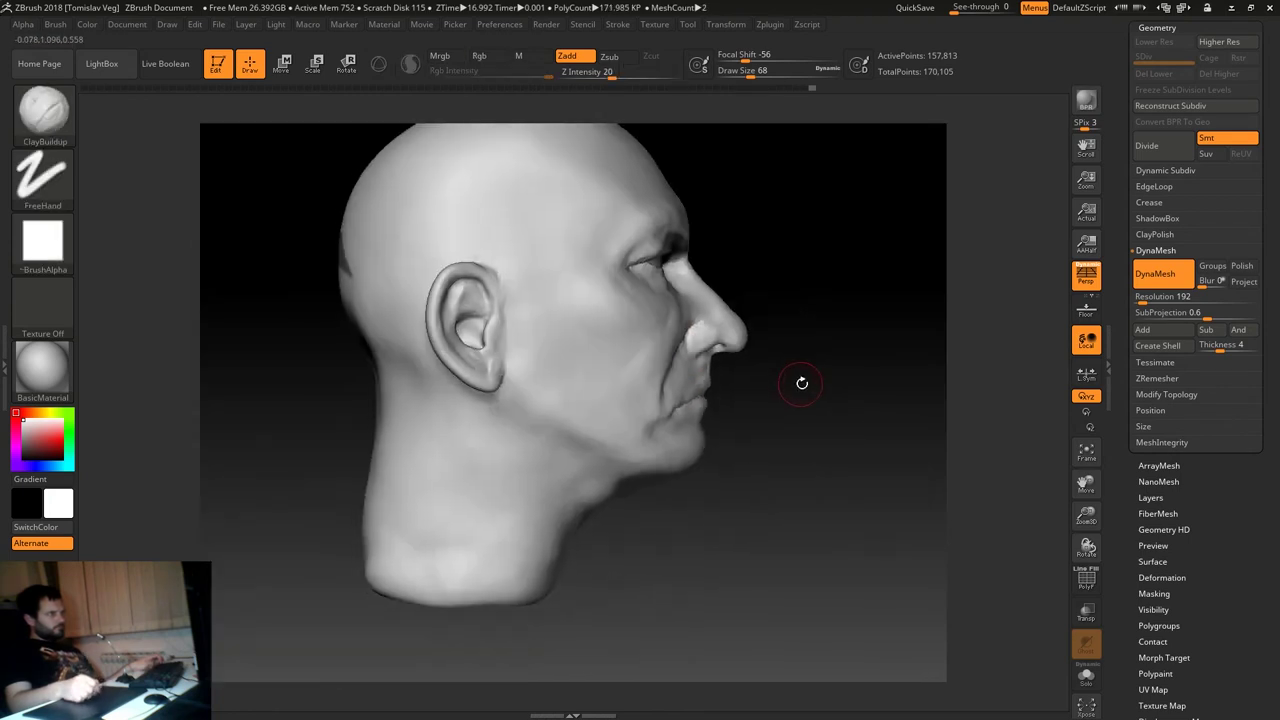
{"action": "left_click_drag", "start_coordinate": [800, 380], "coordinate": [543, 428]}
{"action": "mouse_move", "coordinate": [814, 420]}
{"action": "left_mouse_down"}
{"action": "mouse_move", "coordinate": [874, 407]}
{"action": "mouse_move", "coordinate": [594, 443]}
{"action": "left_mouse_up"}
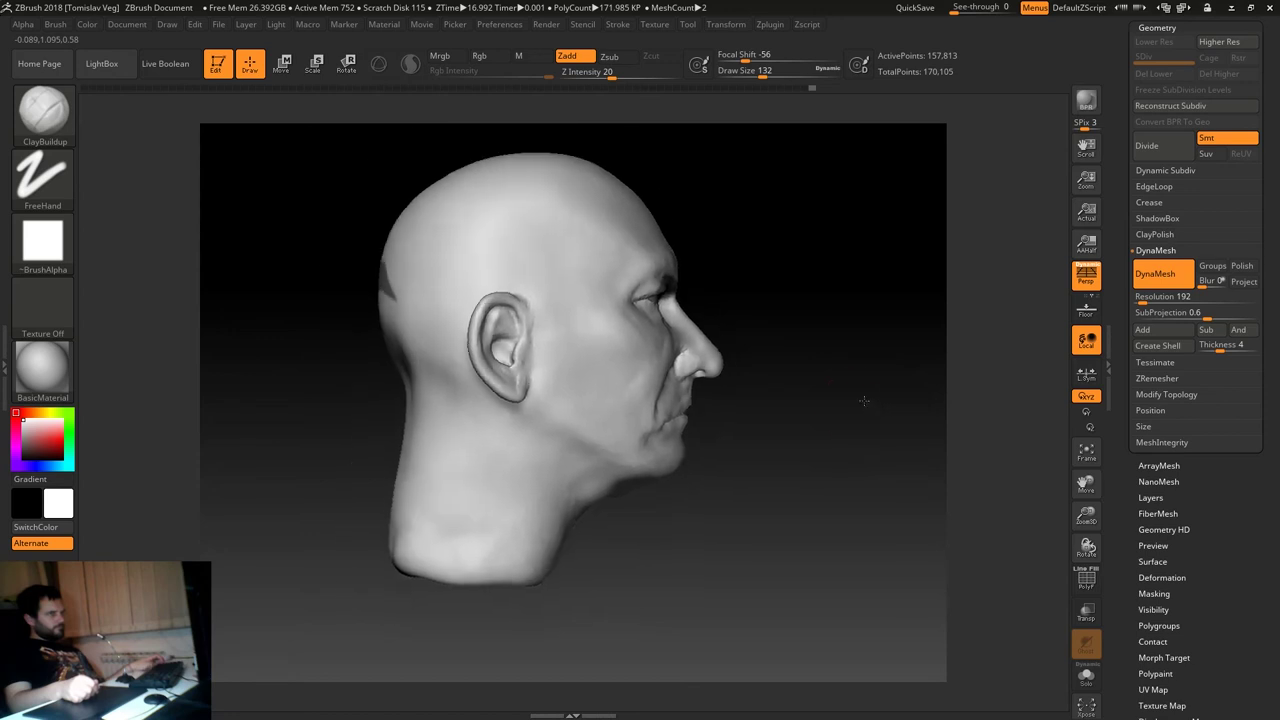
{"action": "key", "text": "b"}
{"action": "key", "text": "v"}
{"action": "key", "text": "s"}
{"action": "left_click_drag", "start_coordinate": [574, 437], "coordinate": [553, 434]}
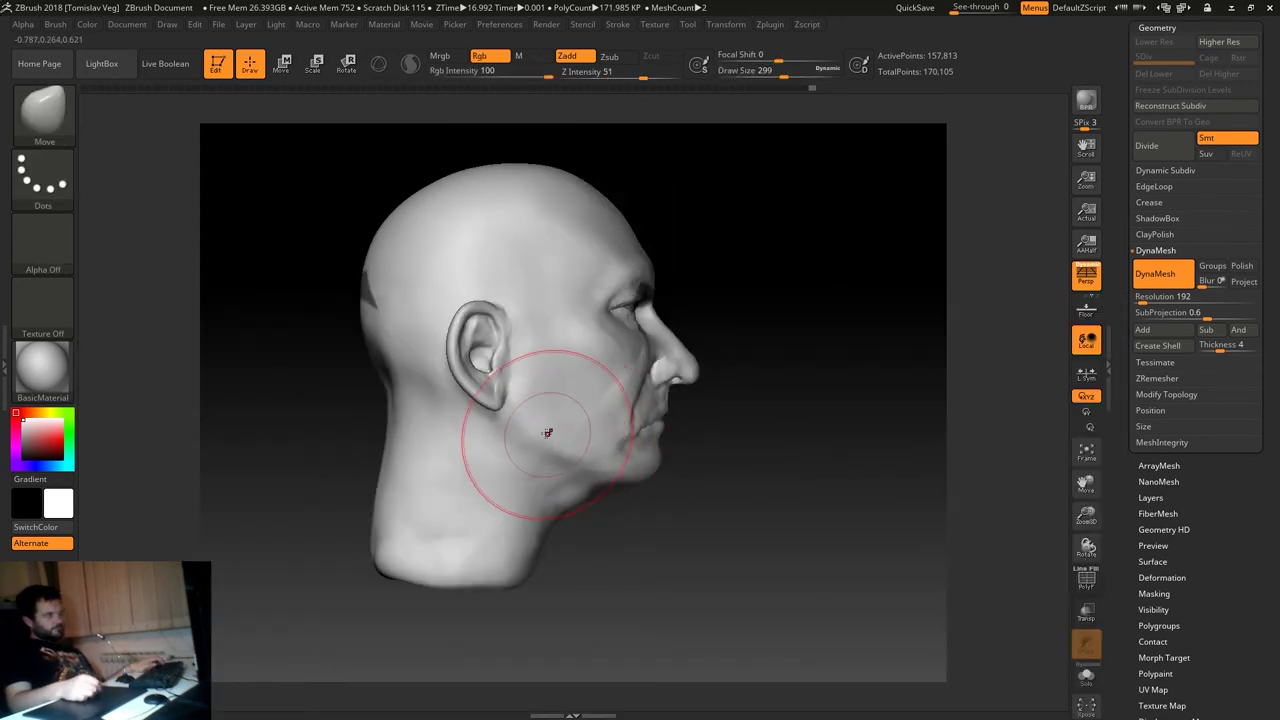
Turn the head toward the face and reduce the Move brush size near the ear.
{"action": "mouse_move", "coordinate": [760, 450]}
{"action": "left_mouse_down"}
{"action": "mouse_move", "coordinate": [647, 449]}
{"action": "mouse_move", "coordinate": [857, 386]}
{"action": "mouse_move", "coordinate": [763, 423]}
{"action": "mouse_move", "coordinate": [743, 449]}
{"action": "left_mouse_up"}
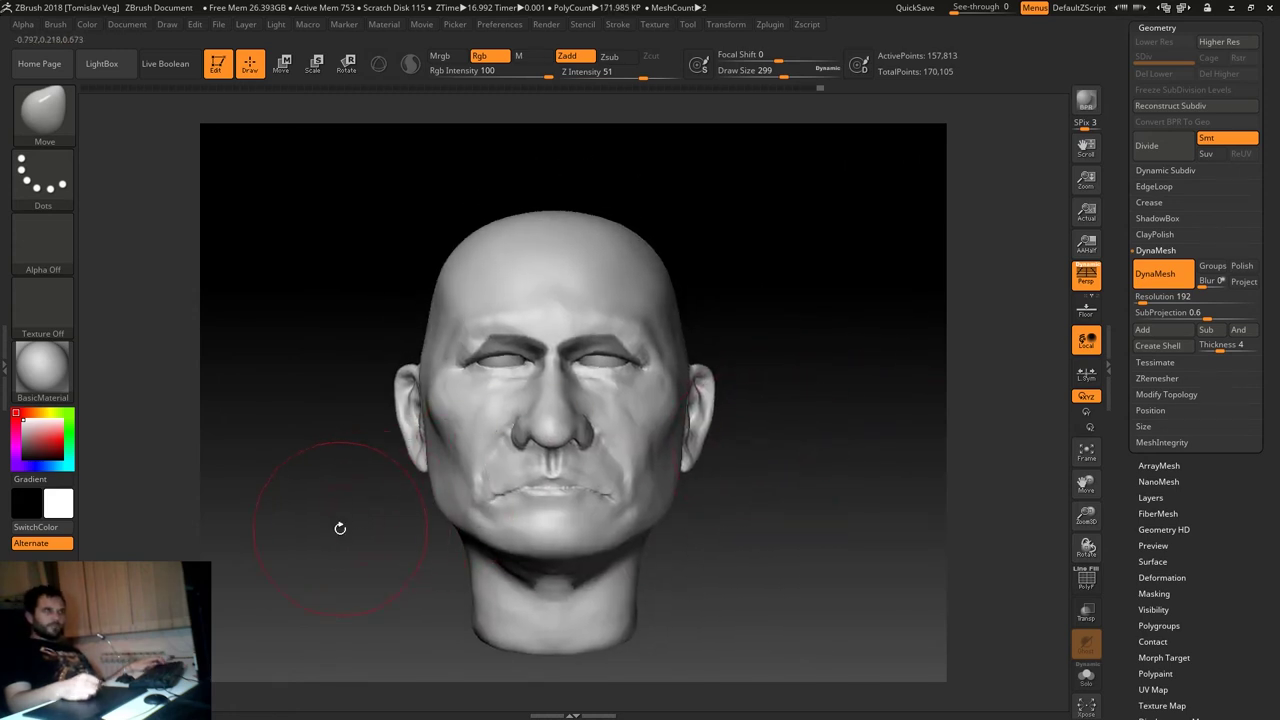
{"action": "left_click_drag", "start_coordinate": [340, 527], "coordinate": [383, 526], "text": "alt"}
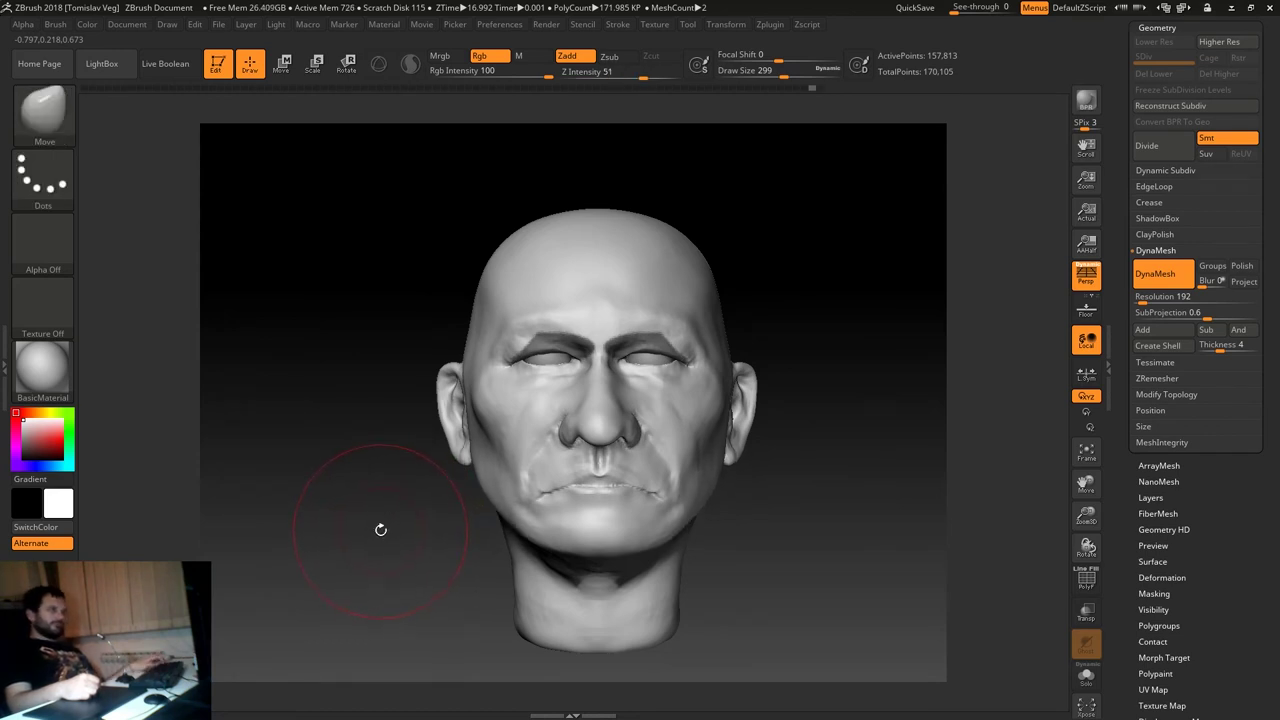
{"action": "mouse_move", "coordinate": [383, 535]}
{"action": "left_mouse_down"}
{"action": "mouse_move", "coordinate": [408, 520]}
{"action": "mouse_move", "coordinate": [423, 551]}
{"action": "mouse_move", "coordinate": [511, 464]}
{"action": "mouse_move", "coordinate": [524, 469]}
{"action": "left_mouse_up"}
{"action": "key", "text": "s"}
{"action": "key", "text": "s"}
{"action": "left_click_drag", "start_coordinate": [520, 411], "coordinate": [516, 420]}
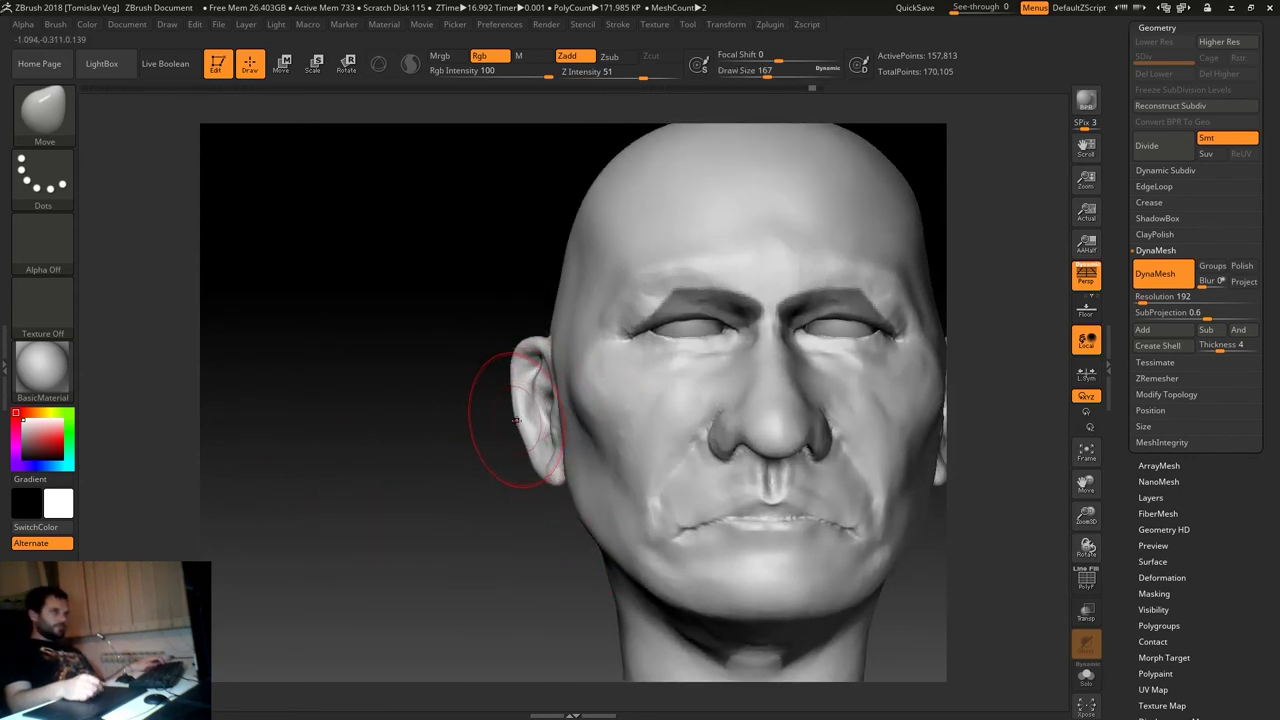
Turn the ear side-on and pull its rim with the brush at size 62.
{"action": "key", "text": "s"}
{"action": "left_click_drag", "start_coordinate": [503, 365], "coordinate": [490, 365]}
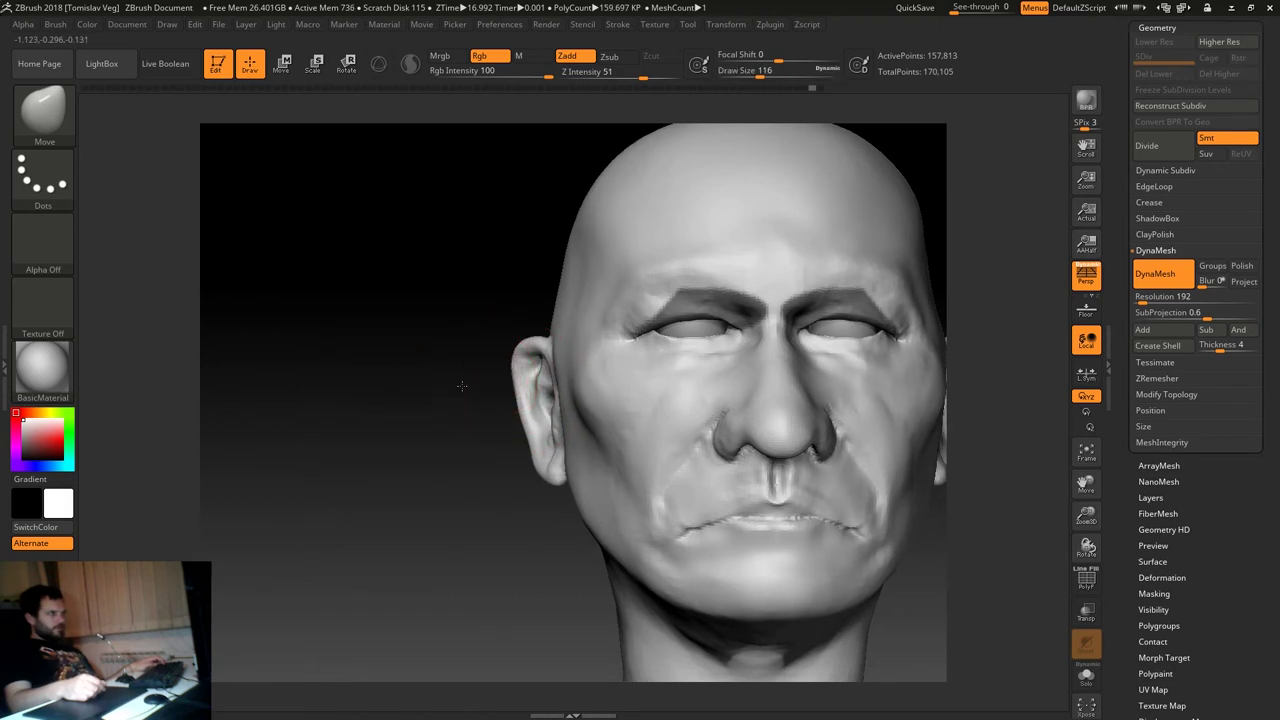
{"action": "right_click_drag", "start_coordinate": [490, 365], "coordinate": [521, 363]}
{"action": "key", "text": "s"}
{"action": "left_click_drag", "start_coordinate": [527, 398], "coordinate": [560, 398]}
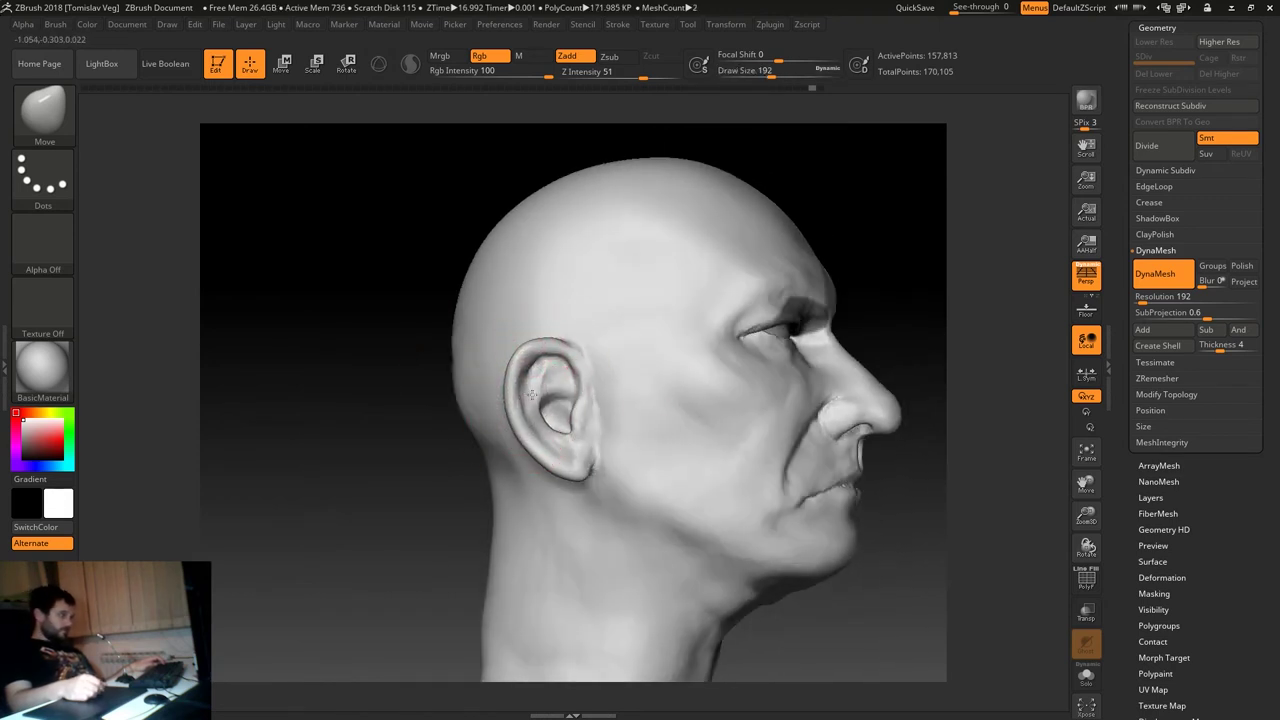
{"action": "key", "text": "s"}
{"action": "left_click_drag", "start_coordinate": [545, 351], "coordinate": [522, 351]}
{"action": "key", "text": "s"}
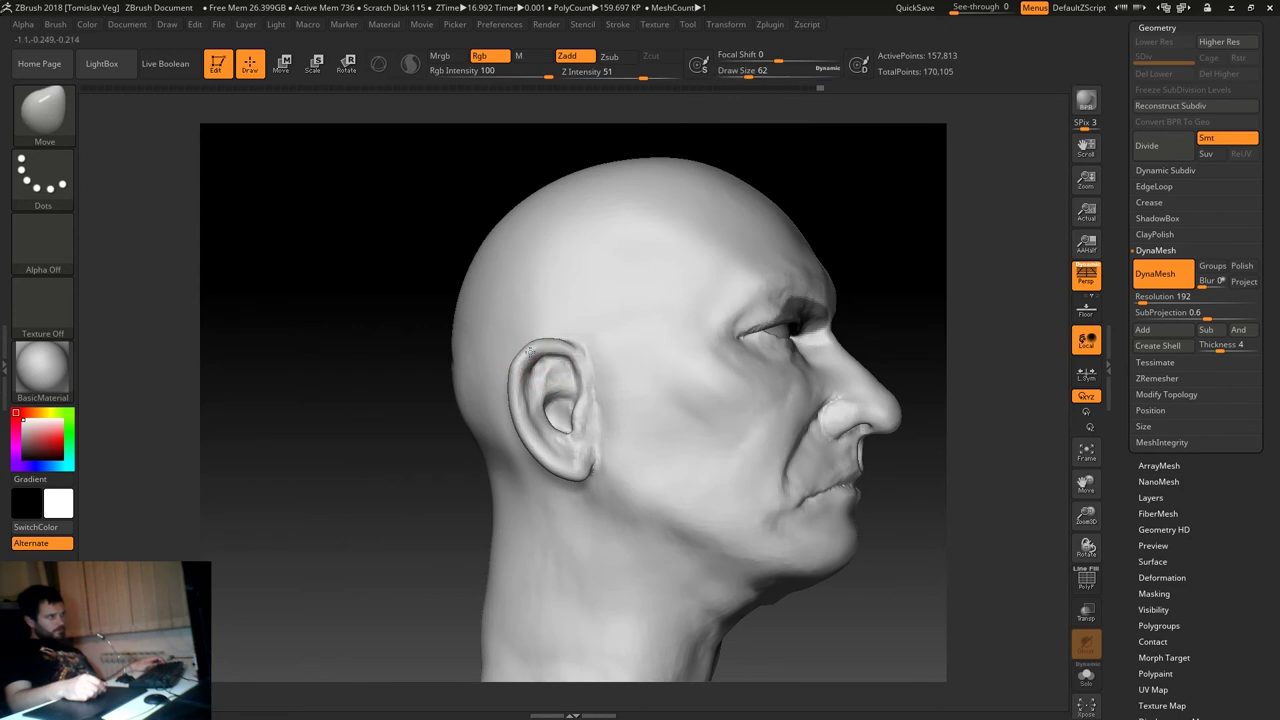
Zoom in on the side of the head and push the ear outline at sizes 149 and 212.
{"action": "mouse_move", "coordinate": [915, 289]}
{"action": "right_mouse_down", "text": "ctrl"}
{"action": "mouse_move", "coordinate": [863, 294]}
{"action": "mouse_move", "coordinate": [800, 271]}
{"action": "mouse_move", "coordinate": [737, 346]}
{"action": "mouse_move", "coordinate": [780, 355]}
{"action": "right_mouse_up", "text": "ctrl"}
{"action": "left_click_drag", "start_coordinate": [780, 355], "coordinate": [806, 360]}
{"action": "right_click_drag", "start_coordinate": [806, 360], "coordinate": [546, 434], "text": "ctrl"}
{"action": "key", "text": "s"}
{"action": "left_click_drag", "start_coordinate": [593, 442], "coordinate": [594, 440]}
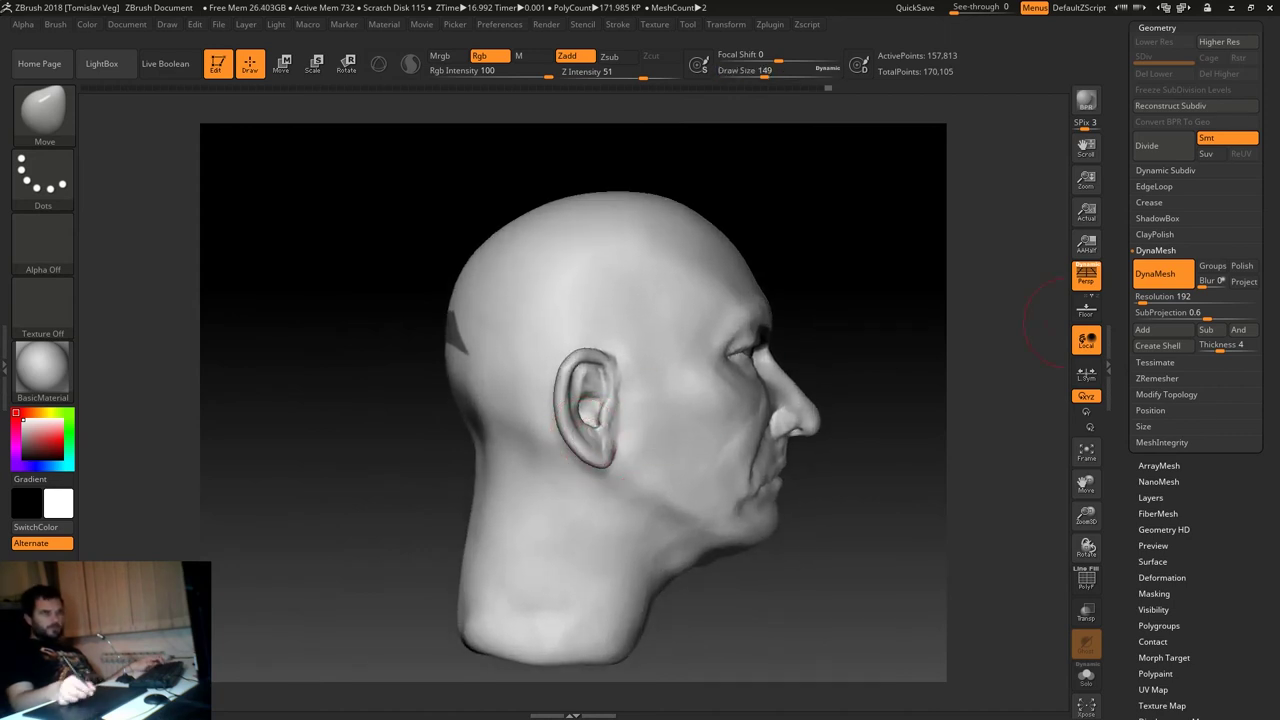
{"action": "key", "text": "s"}
{"action": "mouse_move", "coordinate": [557, 457]}
{"action": "left_mouse_down"}
{"action": "mouse_move", "coordinate": [590, 460]}
{"action": "mouse_move", "coordinate": [604, 398]}
{"action": "left_mouse_up"}
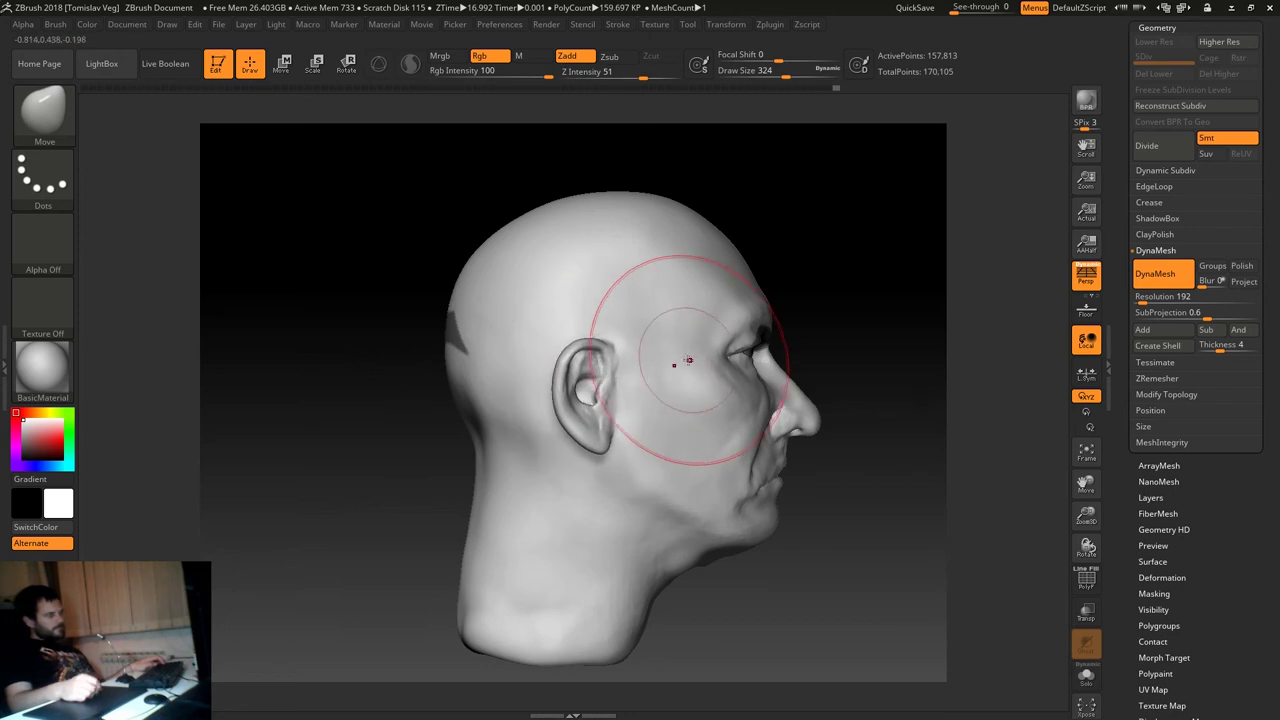
Reshape the overall ear form at brush sizes 460 then 262, closing in on the eye and ear.
{"action": "key", "text": "s"}
{"action": "left_click_drag", "start_coordinate": [586, 400], "coordinate": [604, 400]}
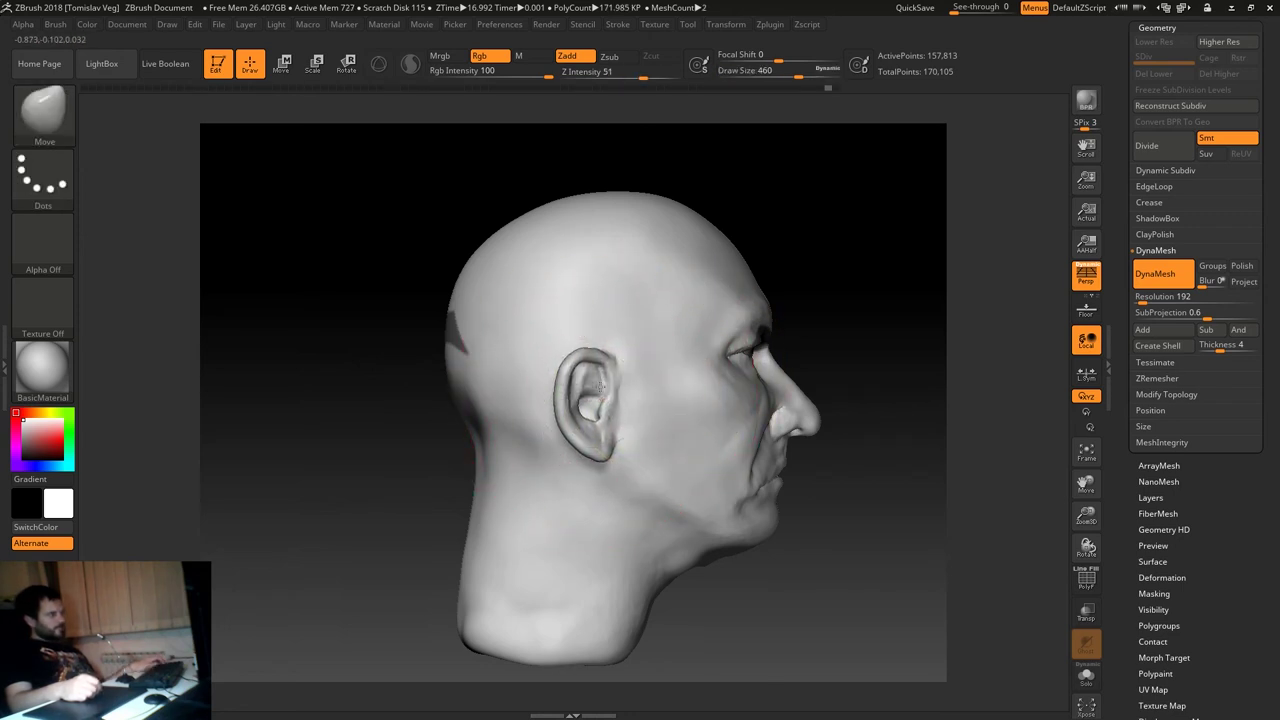
{"action": "key", "text": "s"}
{"action": "left_click_drag", "start_coordinate": [600, 366], "coordinate": [560, 366]}
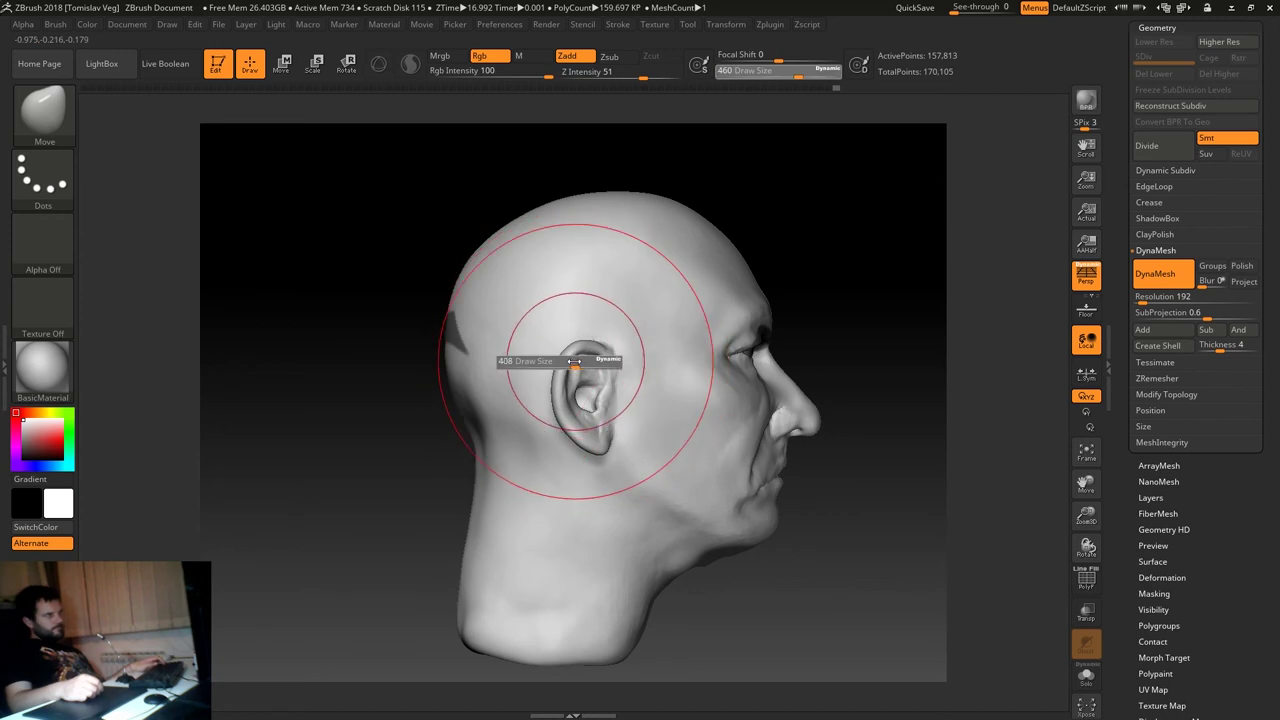
{"action": "mouse_move", "coordinate": [891, 323]}
{"action": "left_mouse_down"}
{"action": "mouse_move", "coordinate": [838, 308]}
{"action": "mouse_move", "coordinate": [837, 377]}
{"action": "mouse_move", "coordinate": [811, 384]}
{"action": "mouse_move", "coordinate": [857, 380]}
{"action": "mouse_move", "coordinate": [797, 380]}
{"action": "mouse_move", "coordinate": [852, 408]}
{"action": "left_mouse_up"}
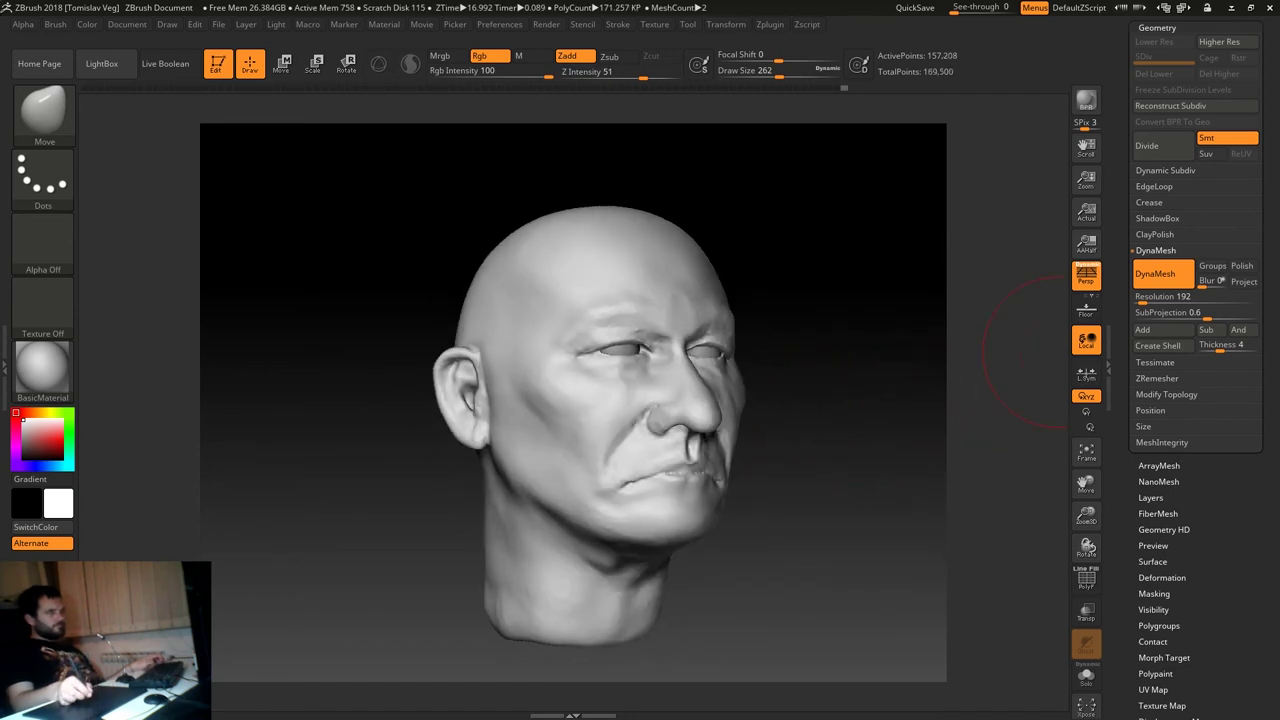
{"action": "left_click_drag", "start_coordinate": [831, 357], "coordinate": [786, 434], "text": "alt"}
Switch to the Standard brush at draw size 51 and carve the under-eye creases.
{"action": "key", "text": "b"}
{"action": "key", "text": "s"}
{"action": "key", "text": "t"}
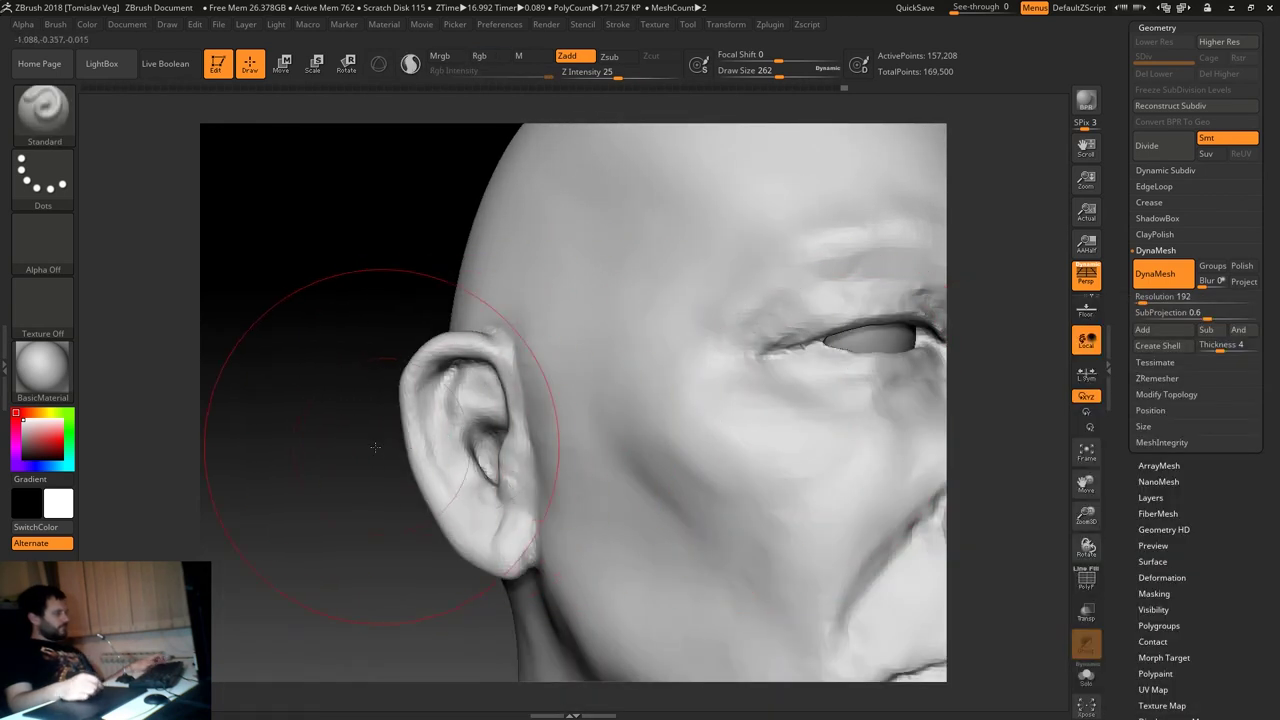
{"action": "left_click_drag", "start_coordinate": [386, 443], "coordinate": [757, 357]}
{"action": "key", "text": "s"}
{"action": "left_click_drag", "start_coordinate": [636, 407], "coordinate": [620, 408]}
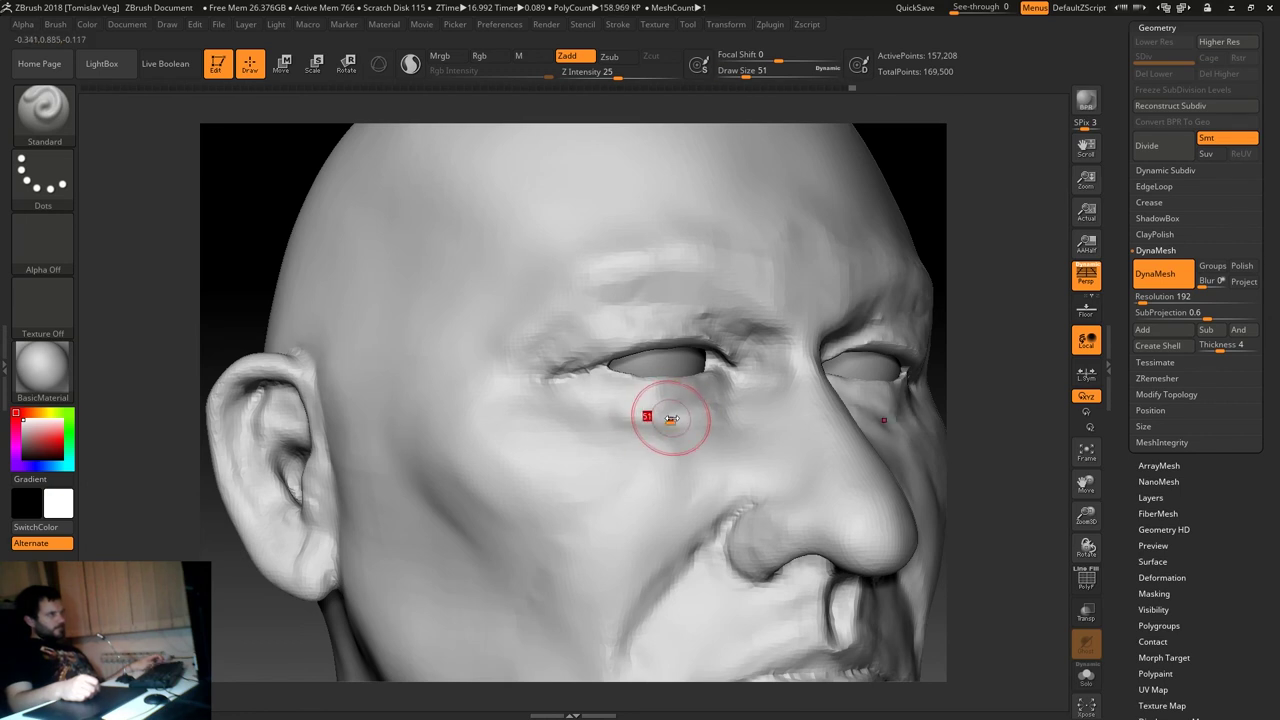
Shift-smooth the wrinkles under the eyes and beside the nose, then shrink the brush to 11.
{"action": "key", "text": "shift"}
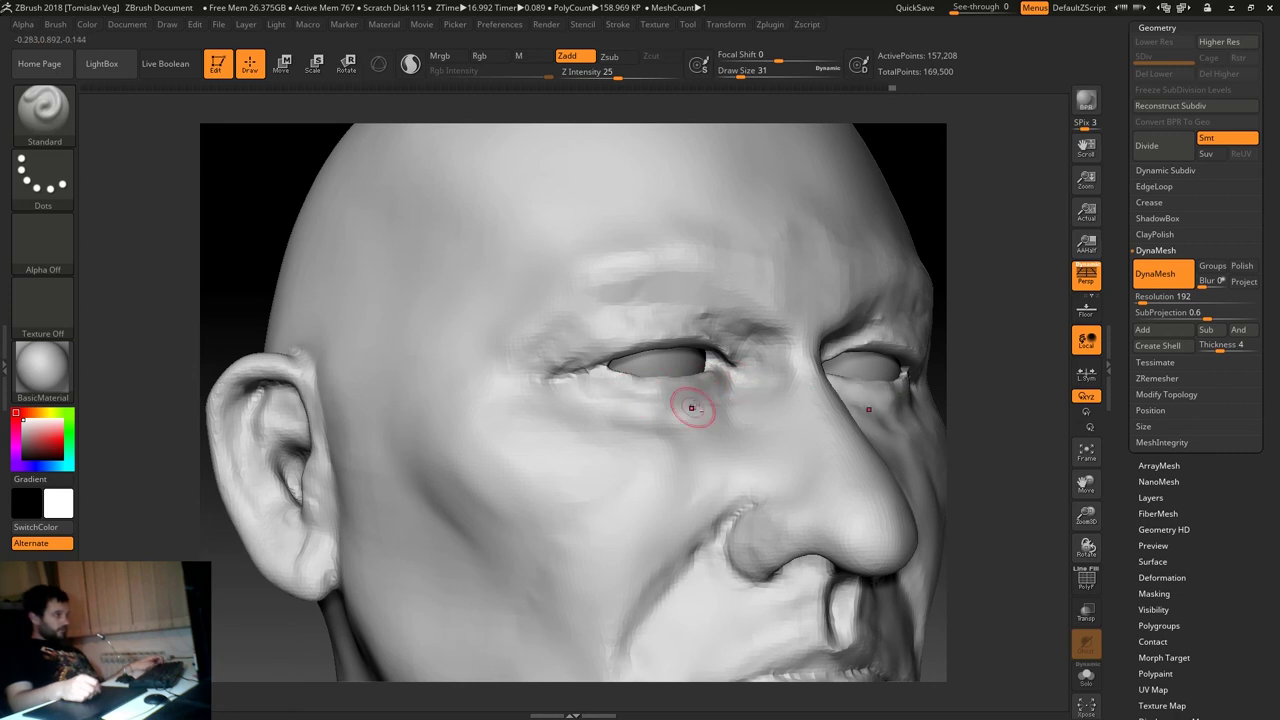
{"action": "left_click_drag", "start_coordinate": [991, 288], "coordinate": [842, 335]}
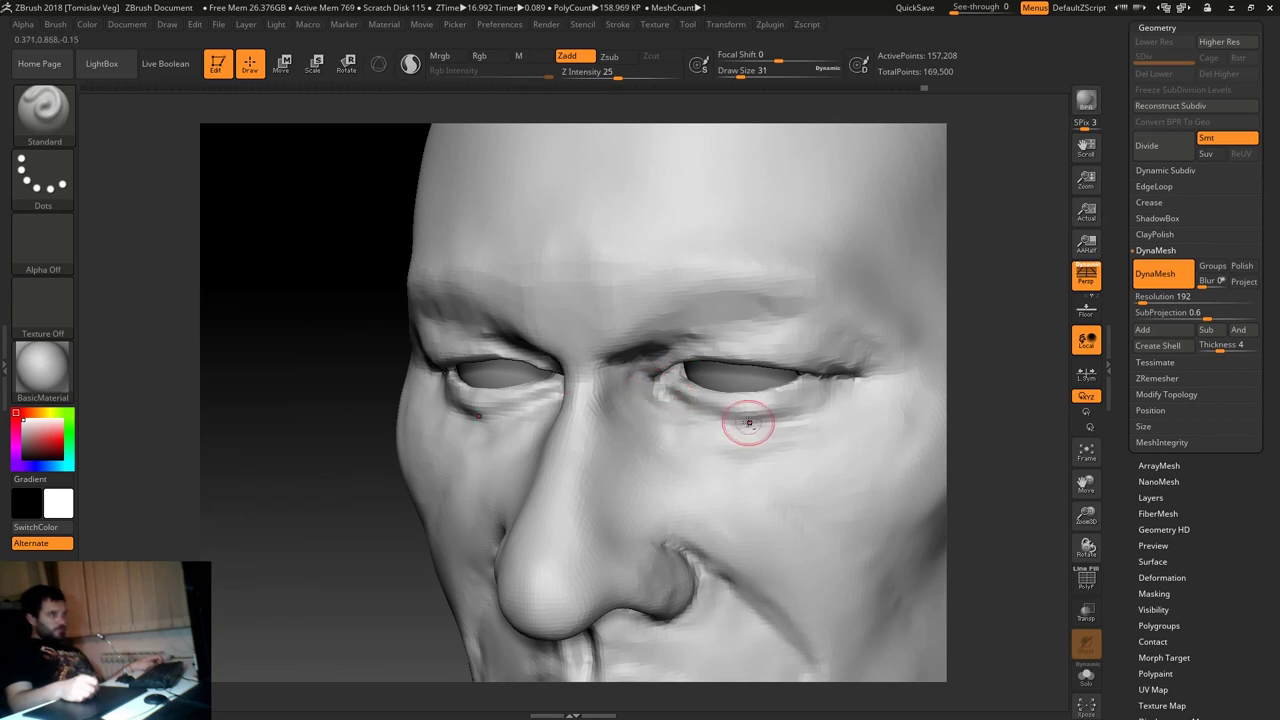
{"action": "left_click_drag", "start_coordinate": [280, 516], "coordinate": [963, 380]}
{"action": "mouse_move", "coordinate": [289, 557]}
{"action": "left_mouse_down"}
{"action": "mouse_move", "coordinate": [268, 500]}
{"action": "mouse_move", "coordinate": [843, 357]}
{"action": "mouse_move", "coordinate": [781, 355]}
{"action": "mouse_move", "coordinate": [783, 386]}
{"action": "mouse_move", "coordinate": [614, 362]}
{"action": "left_mouse_up"}
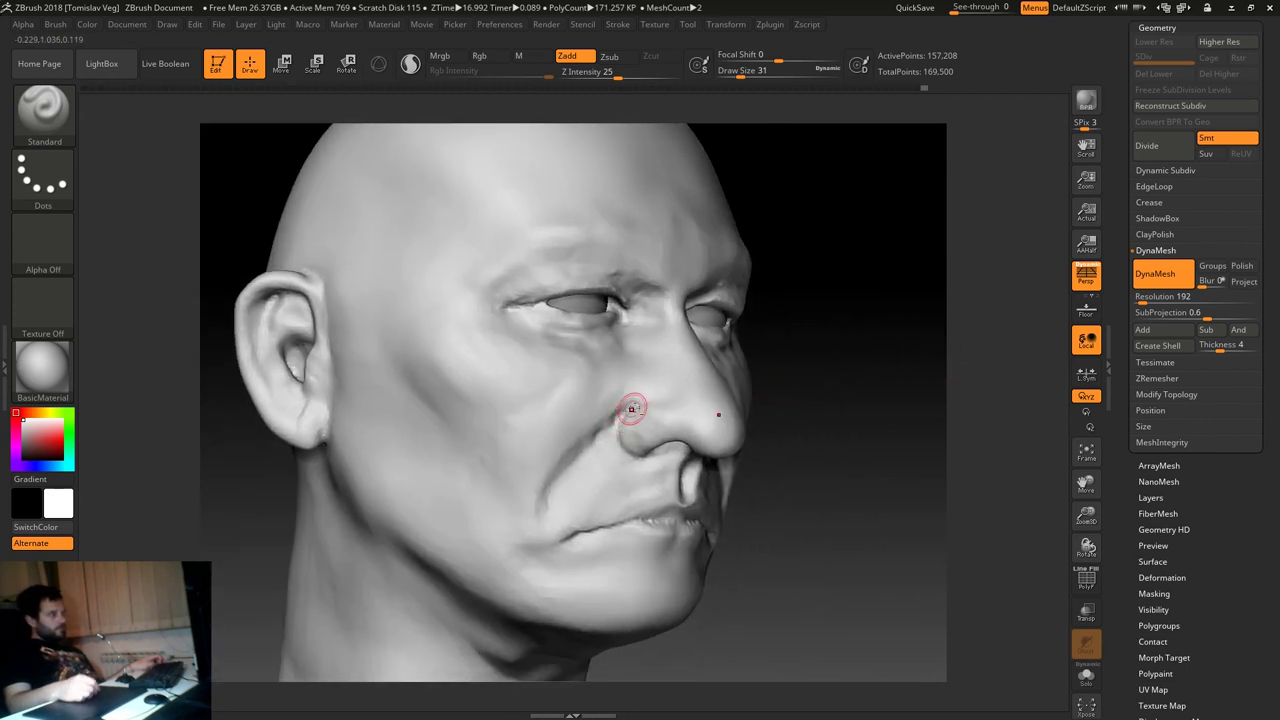
{"action": "left_click_drag", "start_coordinate": [579, 450], "coordinate": [689, 423]}
{"action": "mouse_move", "coordinate": [748, 502]}
{"action": "left_mouse_down"}
{"action": "mouse_move", "coordinate": [805, 445]}
{"action": "mouse_move", "coordinate": [812, 418]}
{"action": "mouse_move", "coordinate": [811, 480]}
{"action": "mouse_move", "coordinate": [863, 514]}
{"action": "left_mouse_up"}
{"action": "key", "text": "bracketleft"}
{"action": "key", "text": "bracketleft"}
{"action": "key", "text": "bracketleft"}
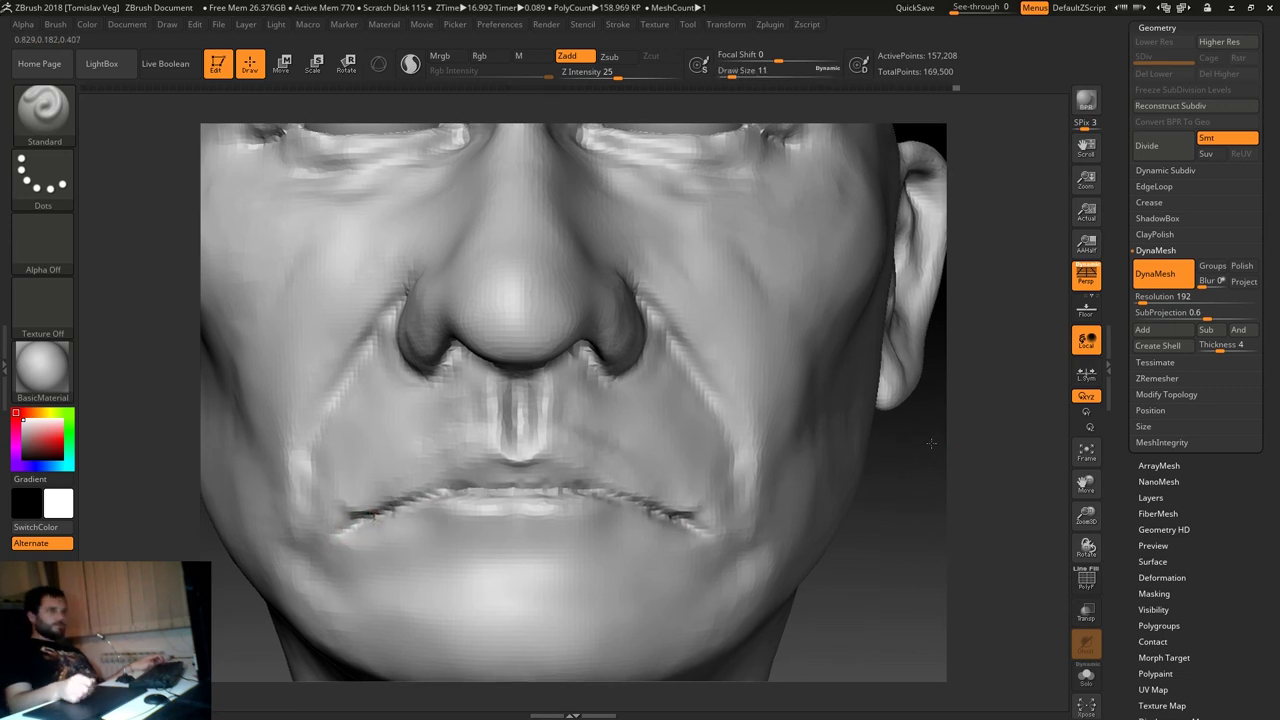
Build up and smooth the lips with ClayBuildup at size 27, checking front and three-quarter views.
{"action": "left_click_drag", "start_coordinate": [840, 500], "coordinate": [837, 428], "text": "alt"}
{"action": "key", "text": "bracketright"}
{"action": "key", "text": "bracketright"}
{"action": "key", "text": "bracketright"}
{"action": "key", "text": "b"}
{"action": "key", "text": "c"}
{"action": "key", "text": "b"}
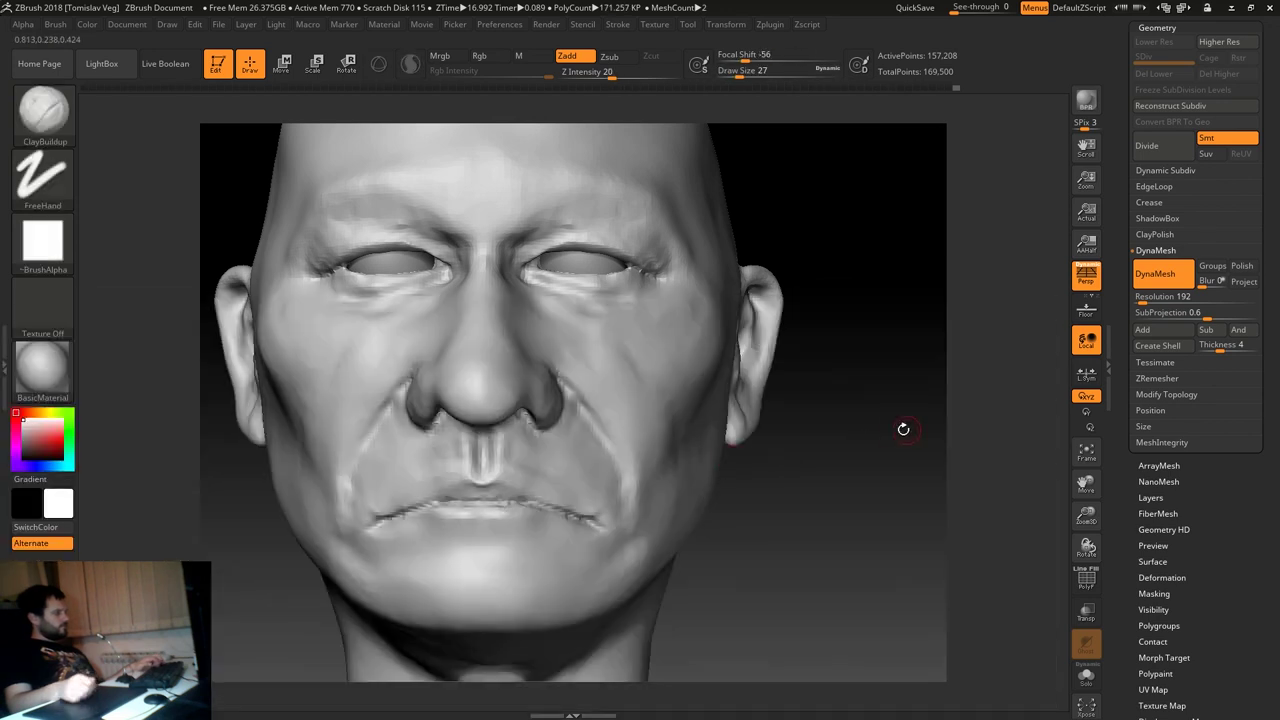
{"action": "left_click_drag", "start_coordinate": [871, 423], "coordinate": [571, 534], "text": "alt"}
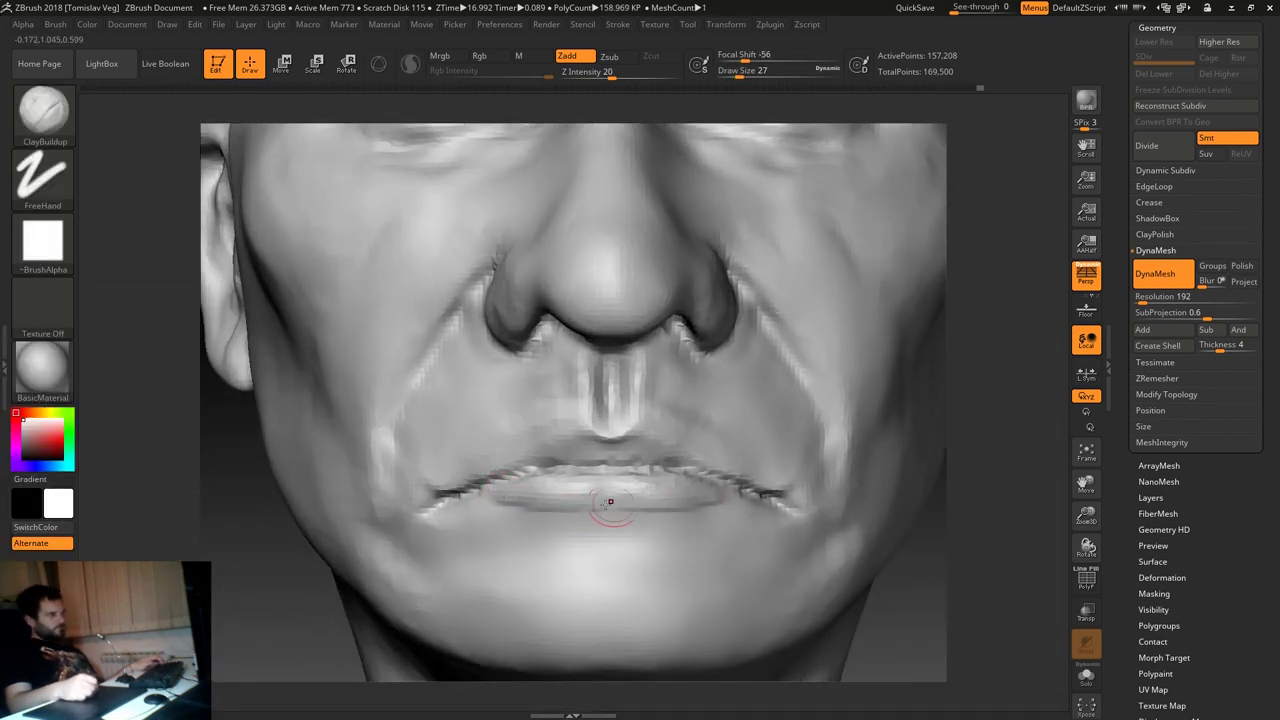
{"action": "key", "text": "f"}
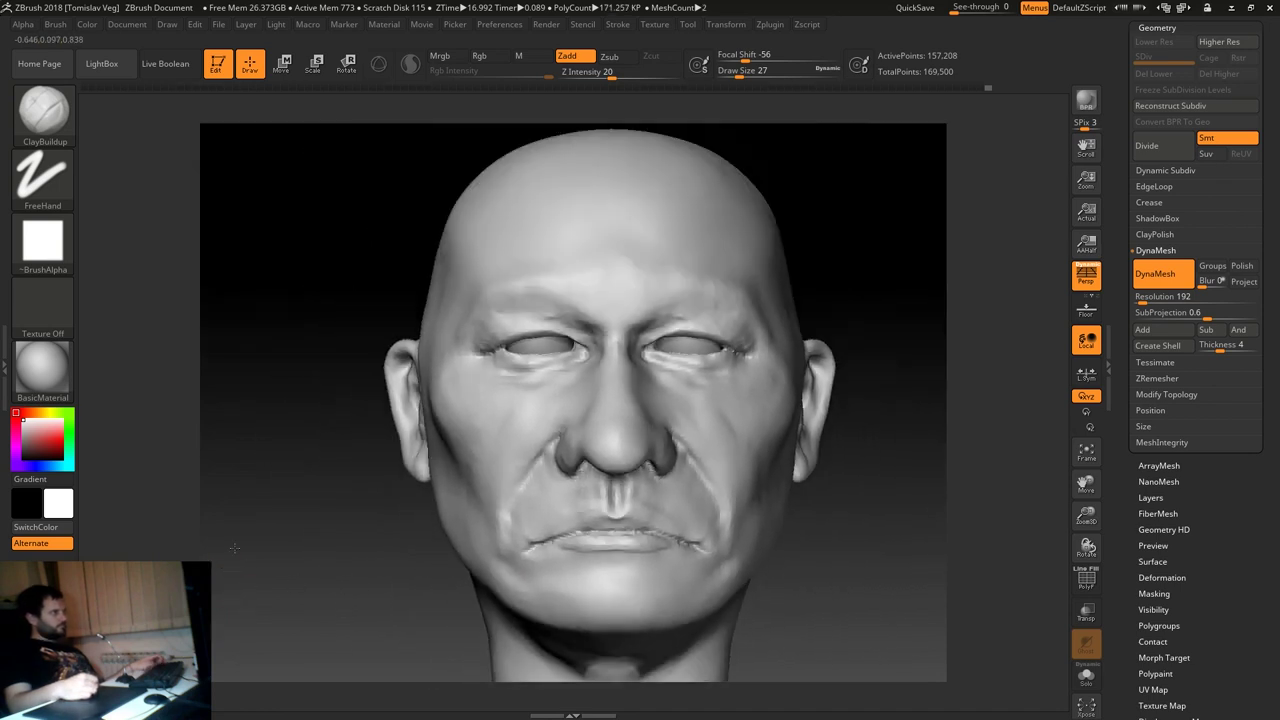
{"action": "mouse_move", "coordinate": [243, 557]}
{"action": "left_mouse_down"}
{"action": "mouse_move", "coordinate": [718, 514]}
{"action": "mouse_move", "coordinate": [631, 515]}
{"action": "left_mouse_up"}
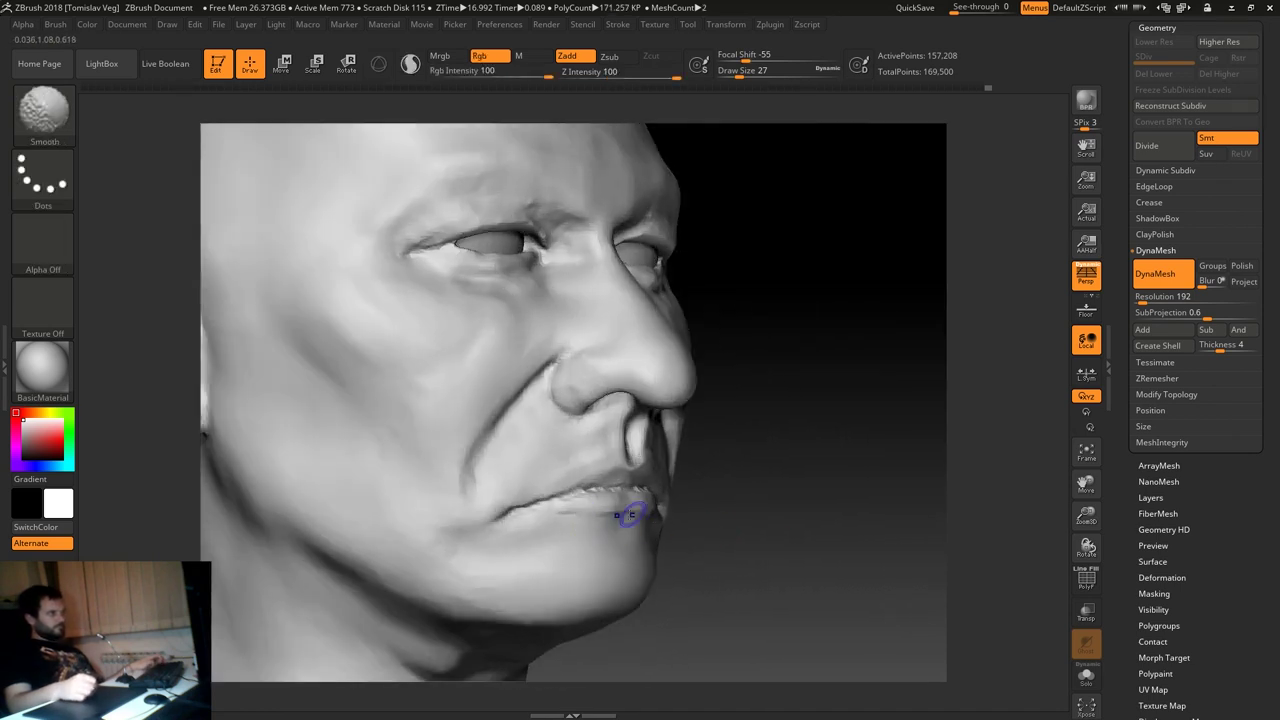
{"action": "key", "text": "f"}
{"action": "mouse_move", "coordinate": [776, 410]}
{"action": "left_mouse_down"}
{"action": "mouse_move", "coordinate": [780, 436]}
{"action": "mouse_move", "coordinate": [855, 391]}
{"action": "mouse_move", "coordinate": [654, 466]}
{"action": "left_mouse_up"}
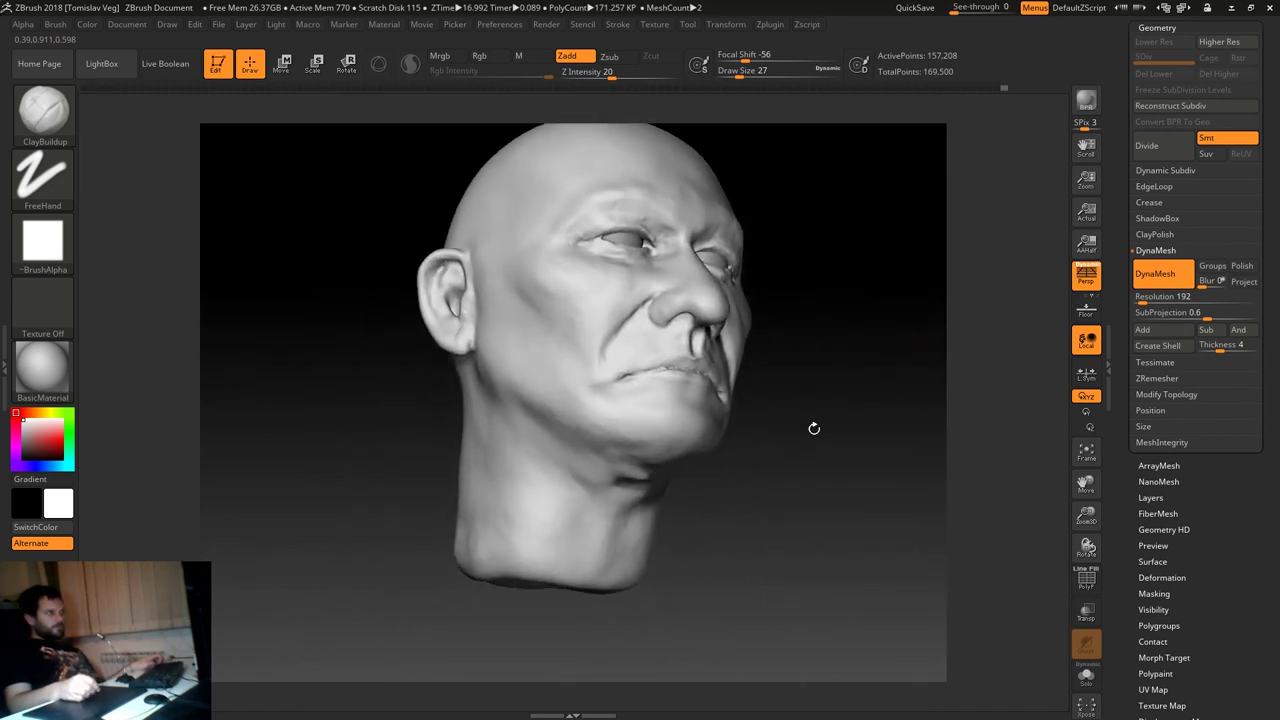
{"action": "mouse_move", "coordinate": [605, 483]}
{"action": "left_mouse_down"}
{"action": "mouse_move", "coordinate": [769, 520]}
{"action": "mouse_move", "coordinate": [759, 490]}
{"action": "left_mouse_up"}
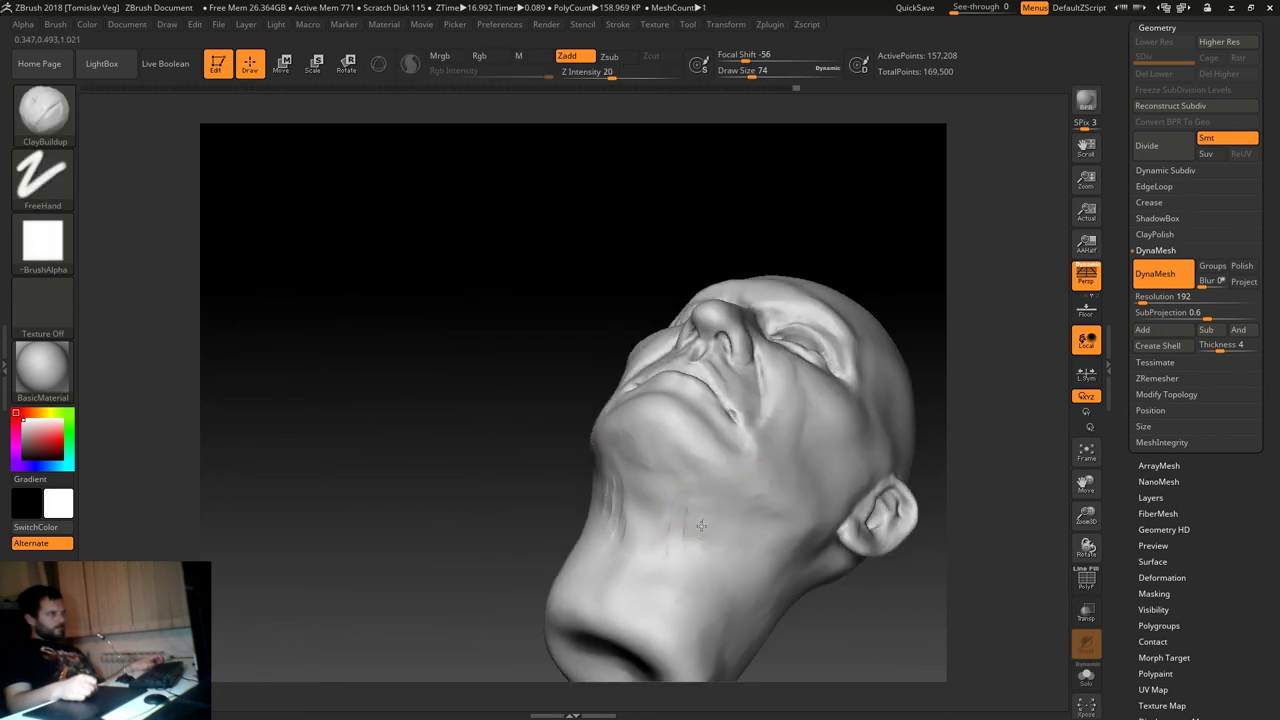
Inspect the head from under the chin and the front, then Shift-smooth the nasolabial fold.
{"action": "left_click_drag", "start_coordinate": [701, 525], "coordinate": [653, 540]}
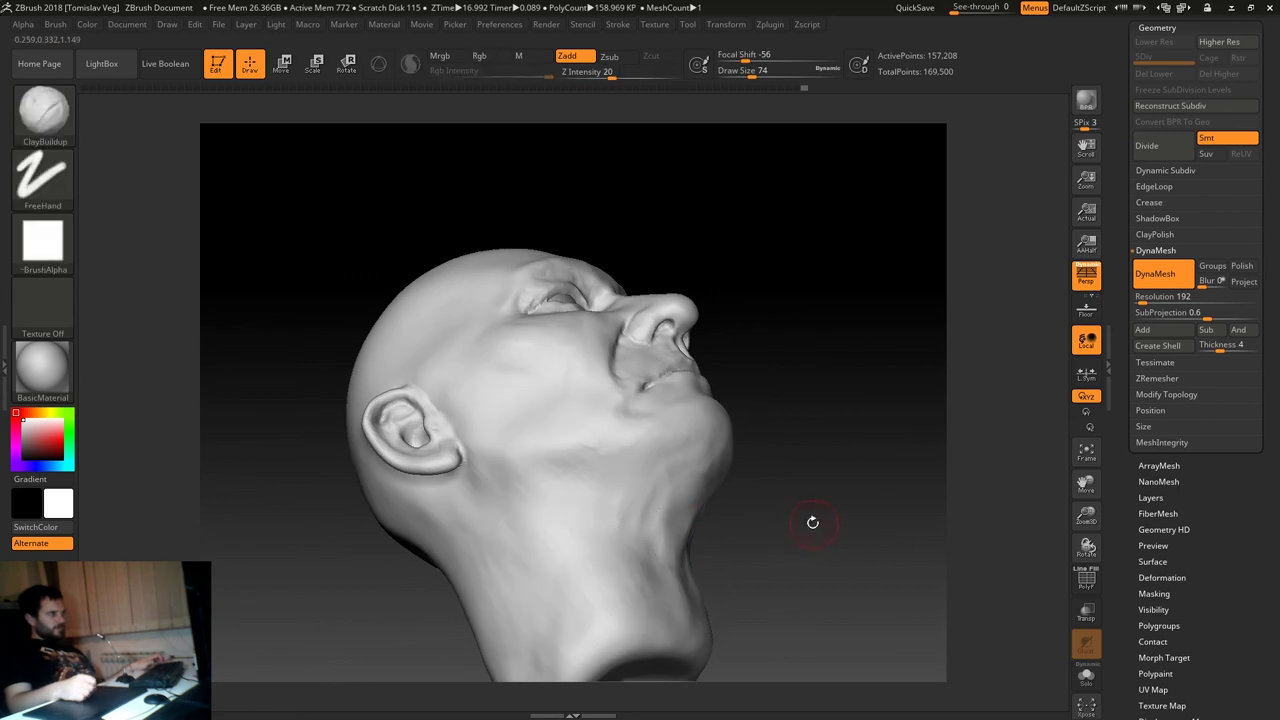
{"action": "left_click_drag", "start_coordinate": [813, 523], "coordinate": [675, 440]}
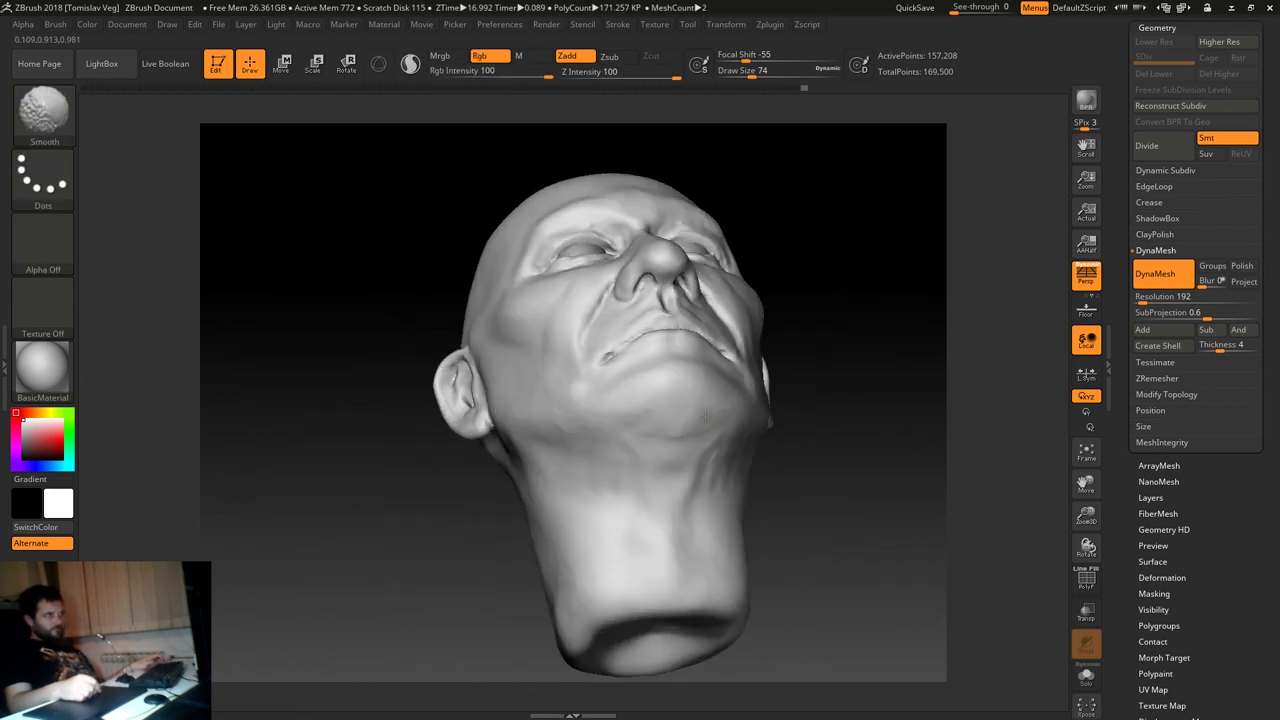
{"action": "mouse_move", "coordinate": [846, 429]}
{"action": "left_mouse_down", "text": "shift"}
{"action": "mouse_move", "coordinate": [457, 466]}
{"action": "mouse_move", "coordinate": [347, 563]}
{"action": "mouse_move", "coordinate": [789, 495]}
{"action": "left_mouse_up", "text": "shift"}
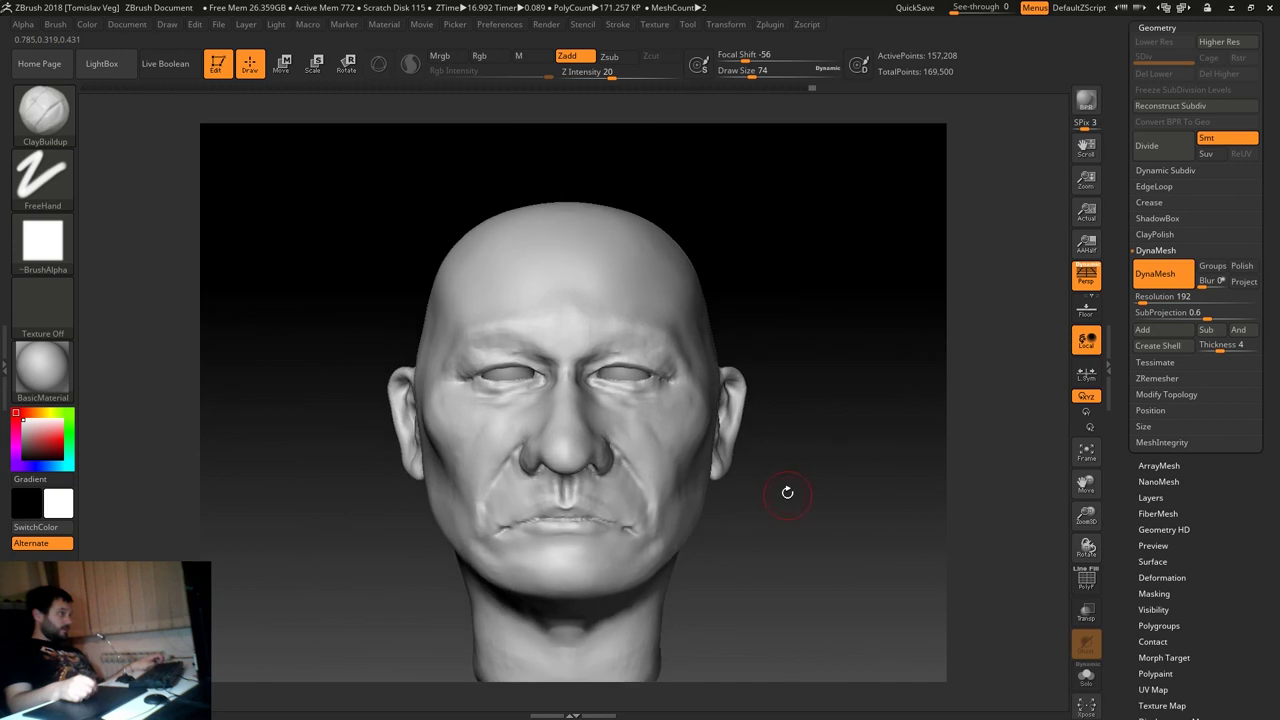
{"action": "left_click_drag", "start_coordinate": [832, 429], "coordinate": [791, 360]}
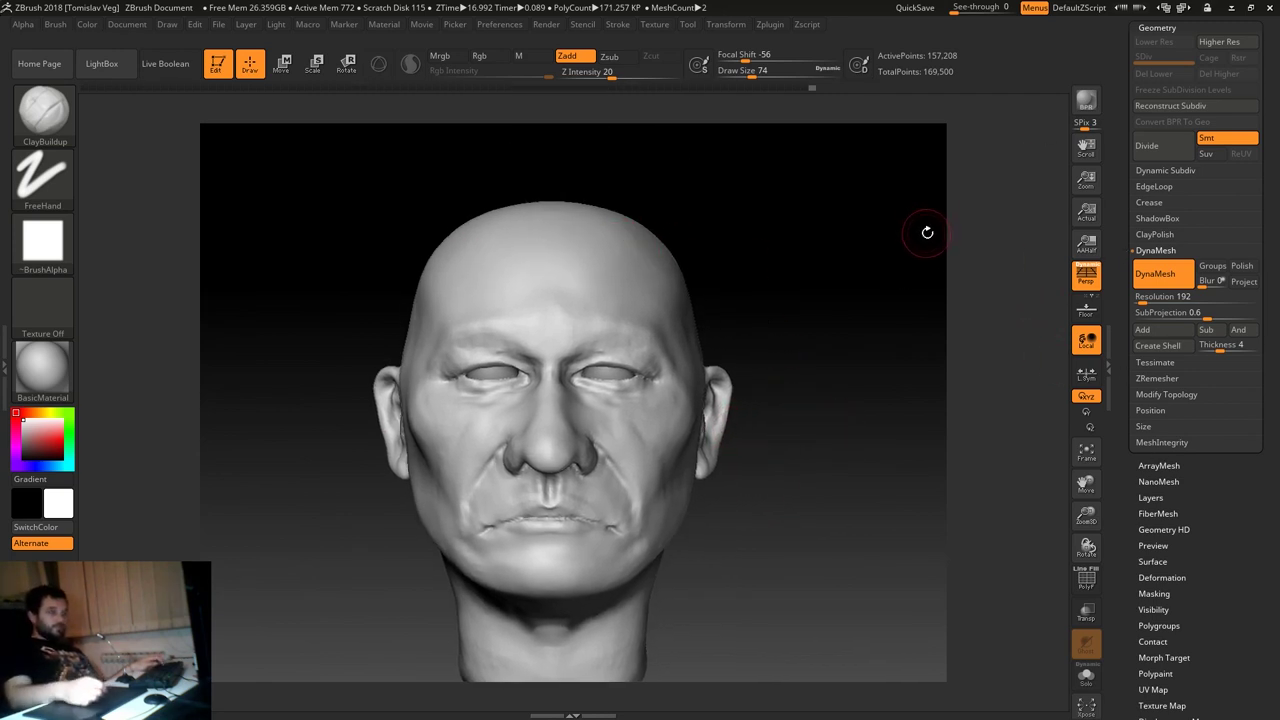
{"action": "left_click_drag", "start_coordinate": [898, 278], "coordinate": [835, 377]}
{"action": "key", "text": "shift"}
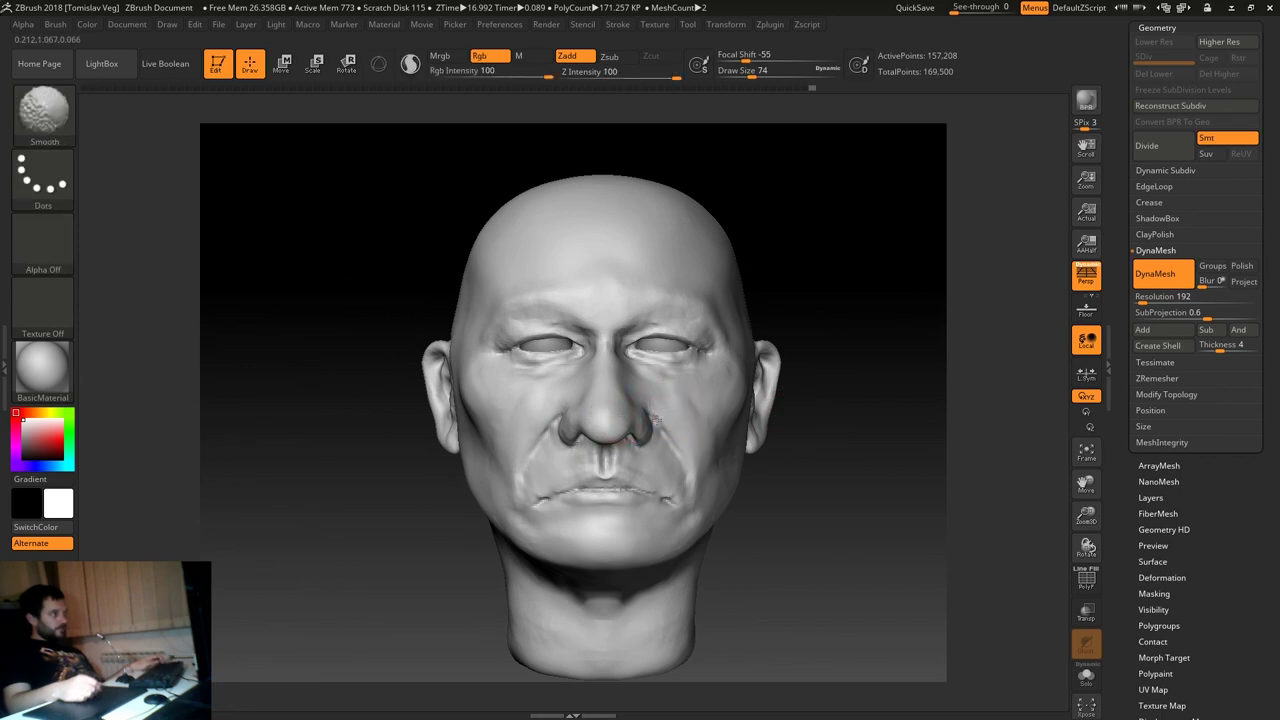